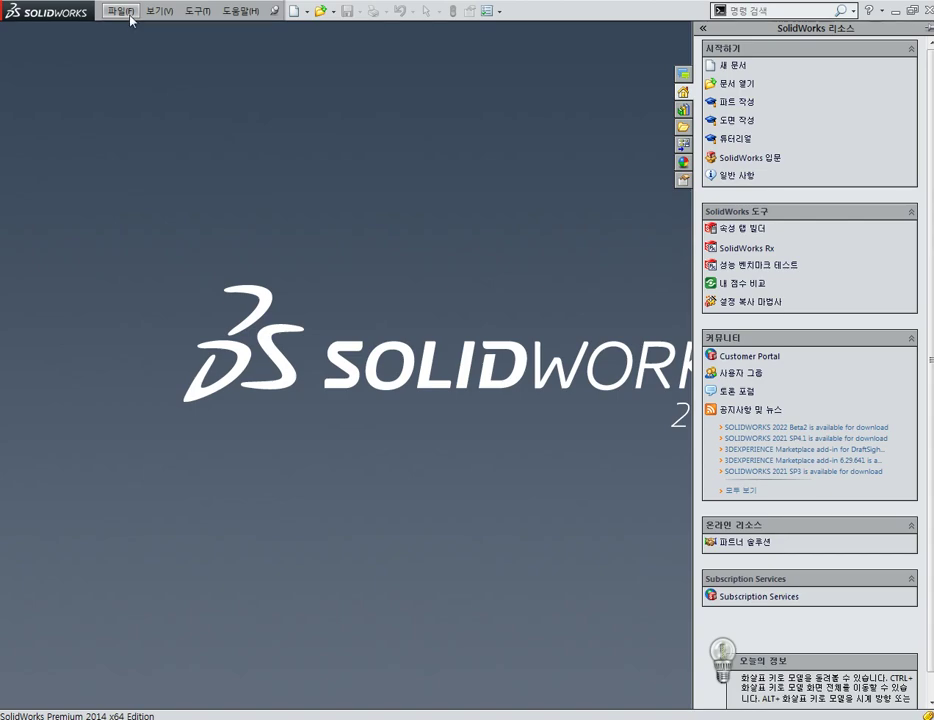
- Create a new part and sketch a center rectangle at the origin on the Top Plane
click(145, 28)
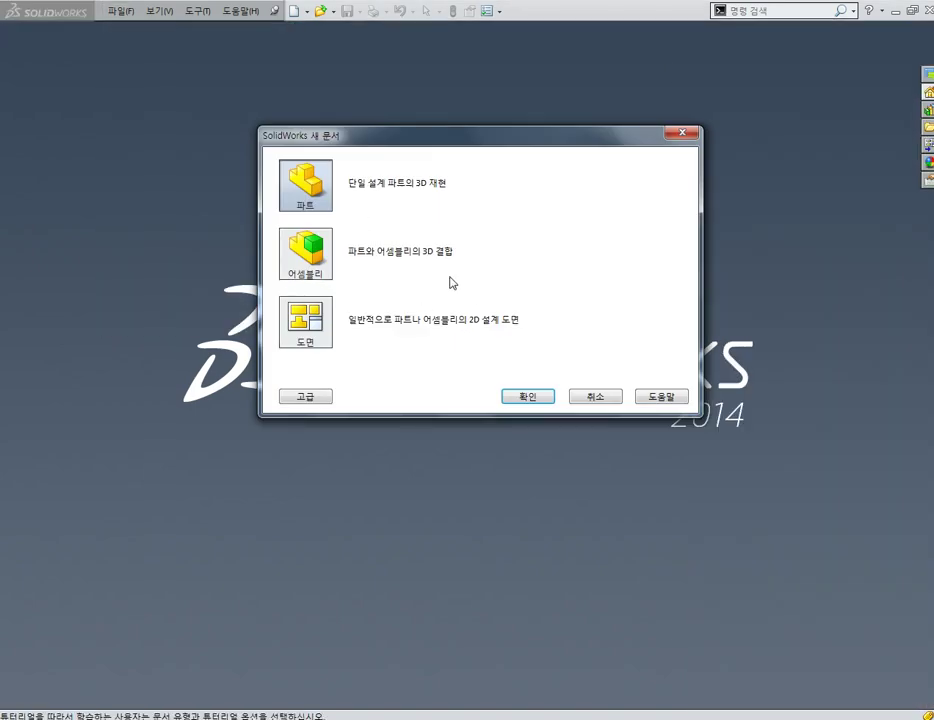
click(525, 397)
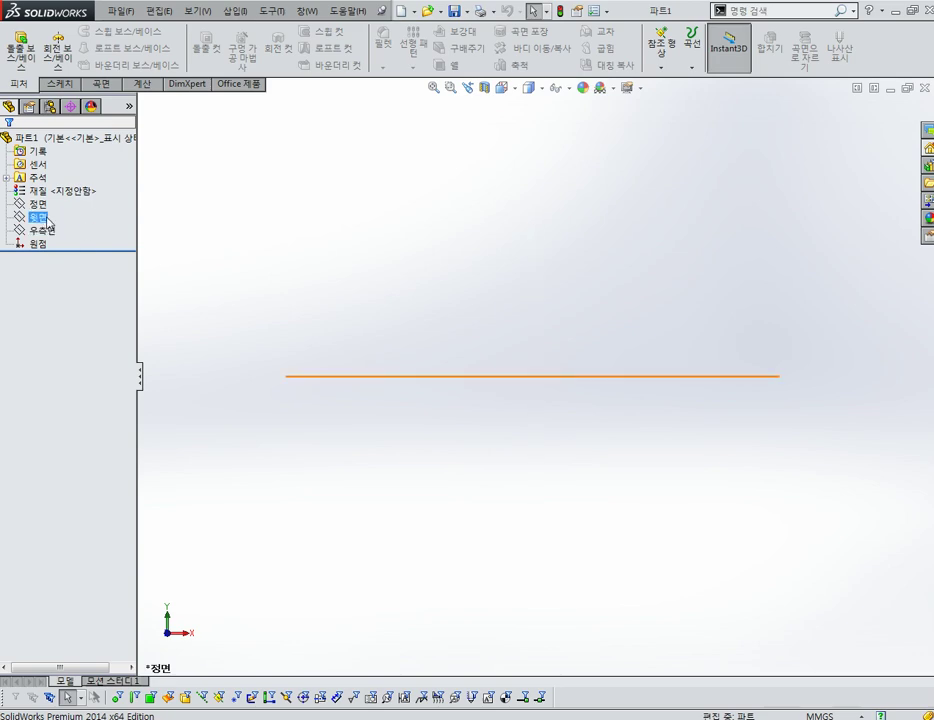
click(37, 217)
click(92, 194)
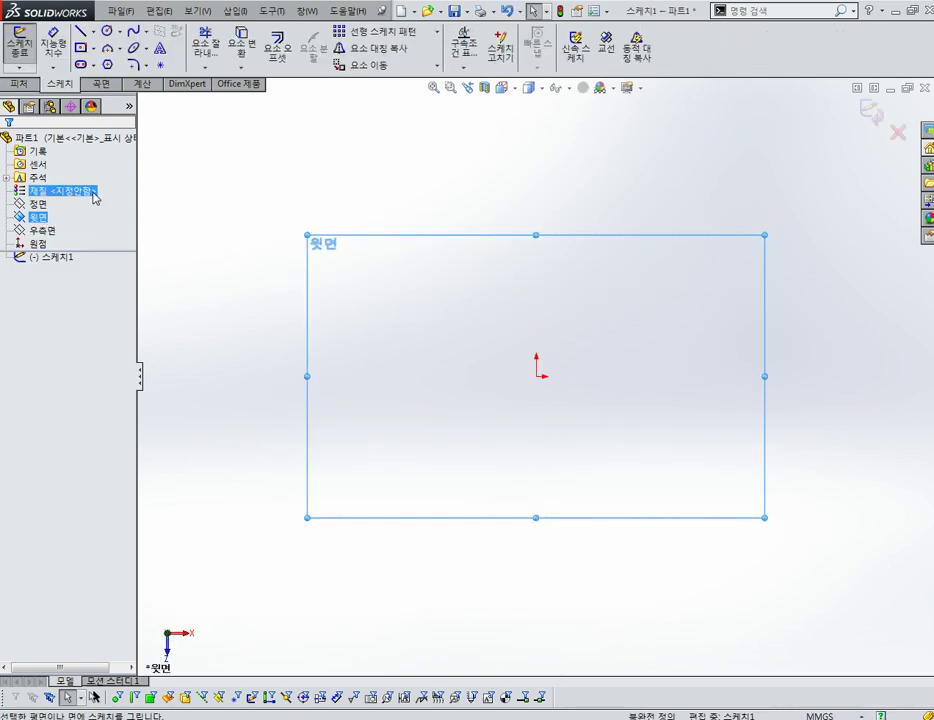
click(80, 47)
click(538, 376)
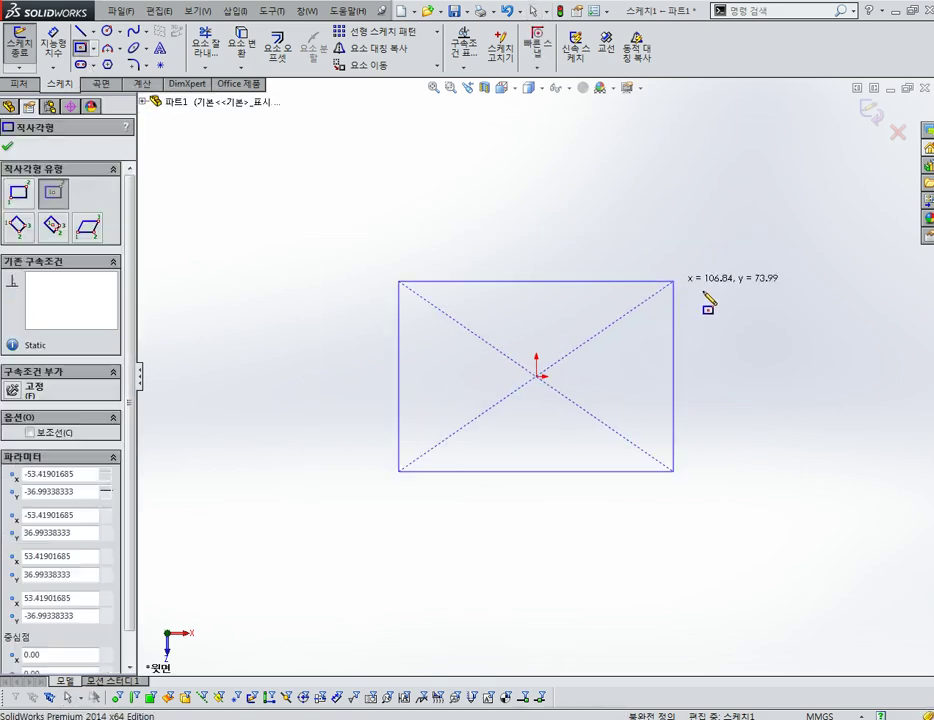
click(674, 281)
- Dimension the rectangle as a 100 × 100 mm square and exit the sketch
click(602, 472)
click(585, 522)
text(1)
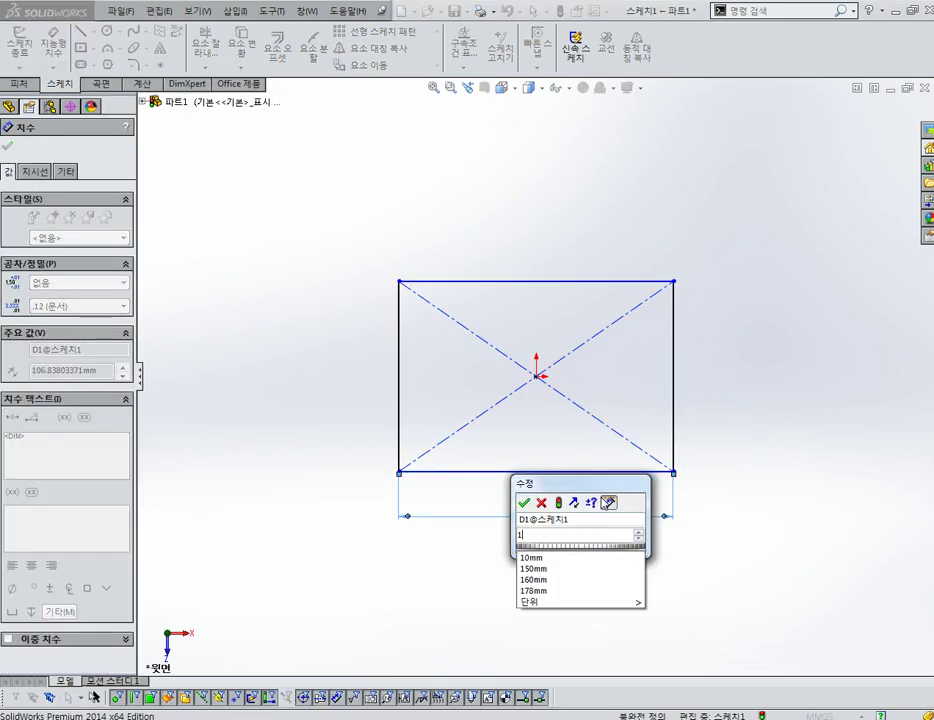
text(00)
key(Return)
click(681, 397)
click(712, 390)
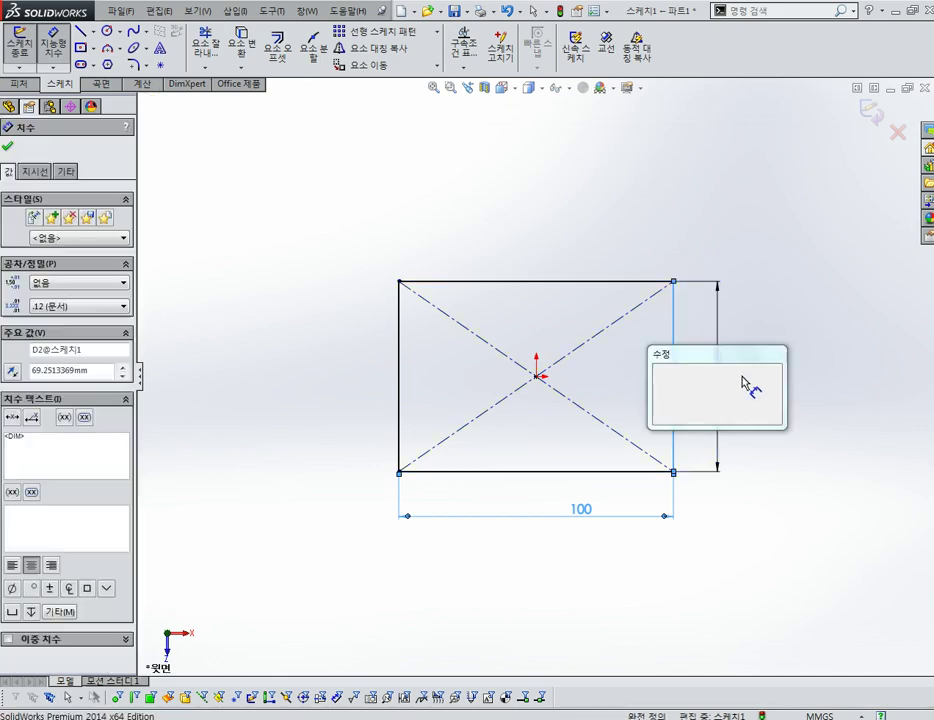
text(100)
key(Return)
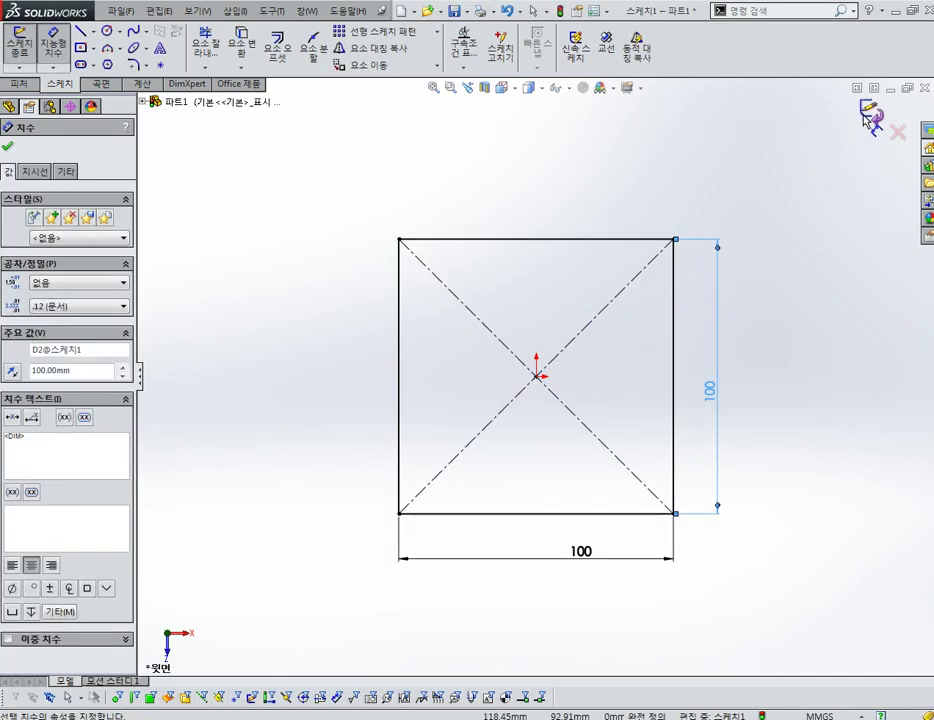
click(865, 118)
- Extrude the square sketch 30 mm into a solid block
click(22, 48)
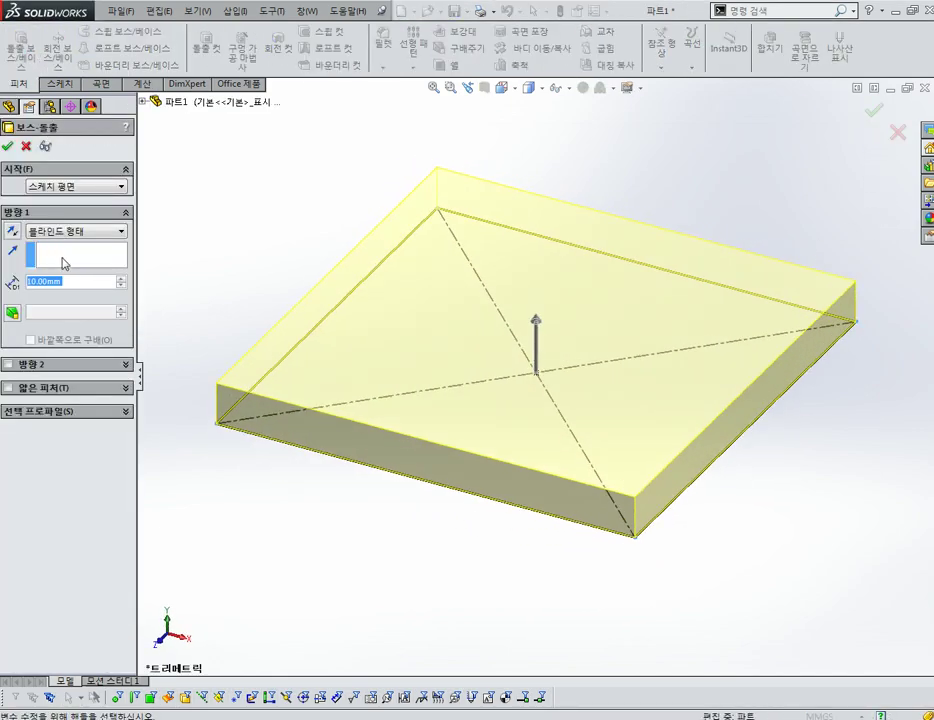
text(30)
key(Return)
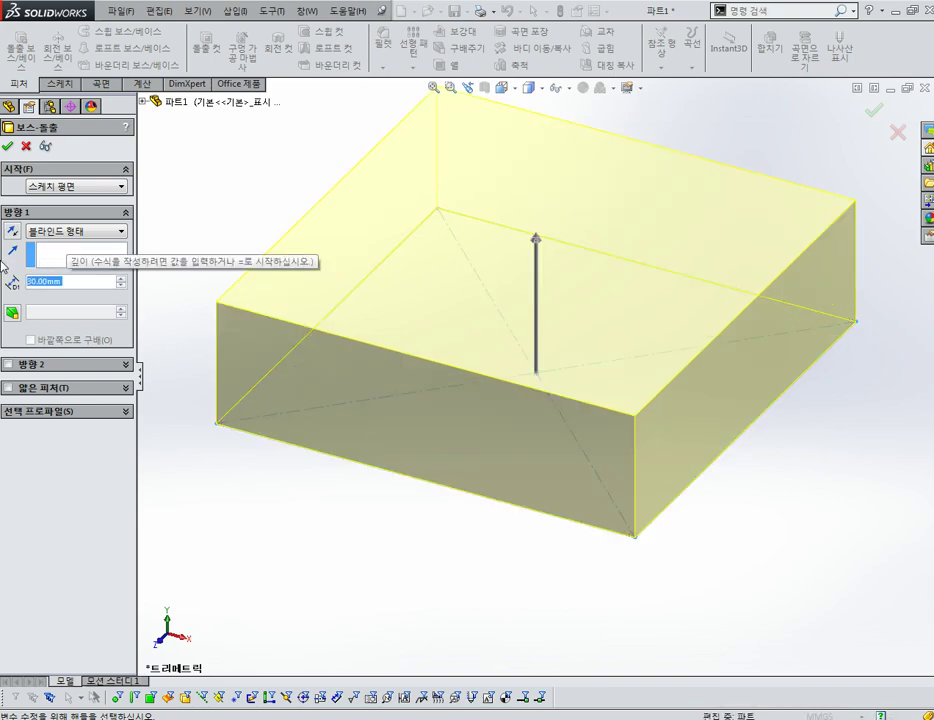
click(7, 147)
click(646, 350)
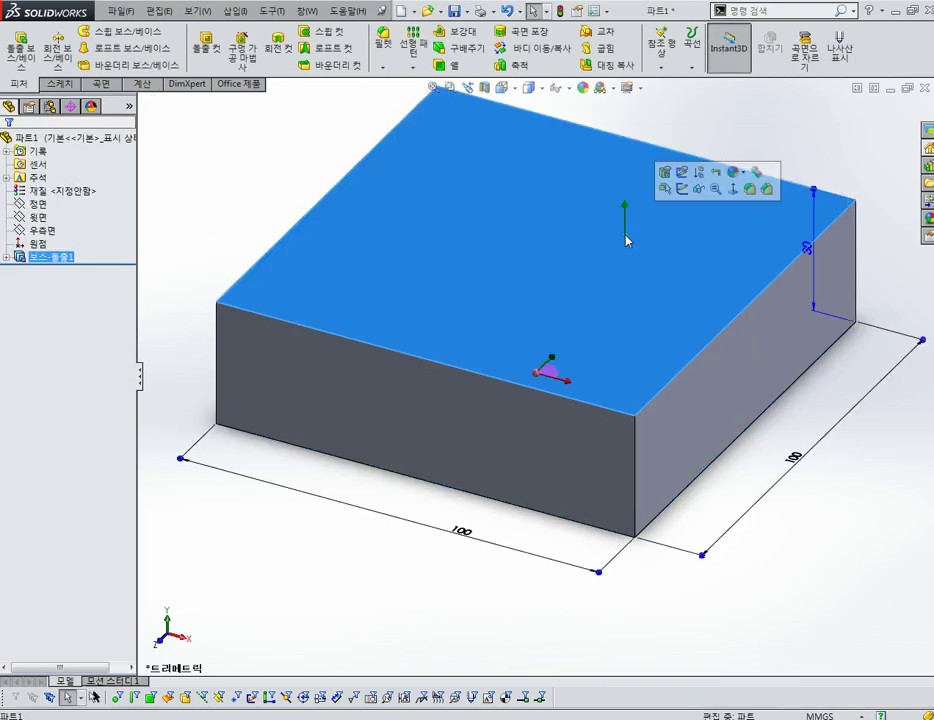
- Sketch a center rectangle on the block's top face, centered on its right edge
click(696, 193)
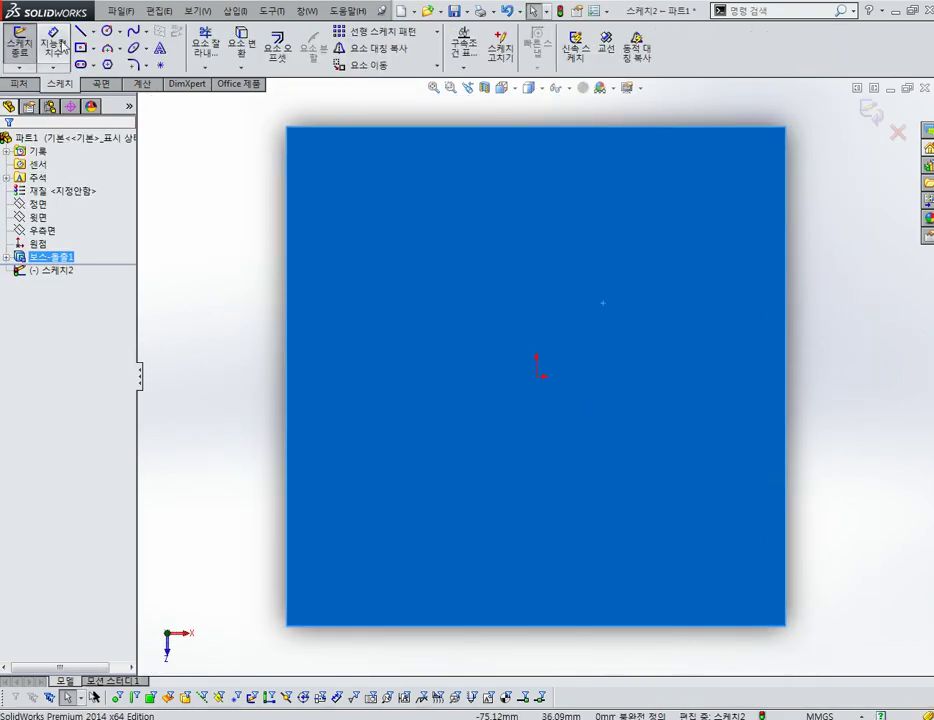
click(81, 49)
click(507, 297)
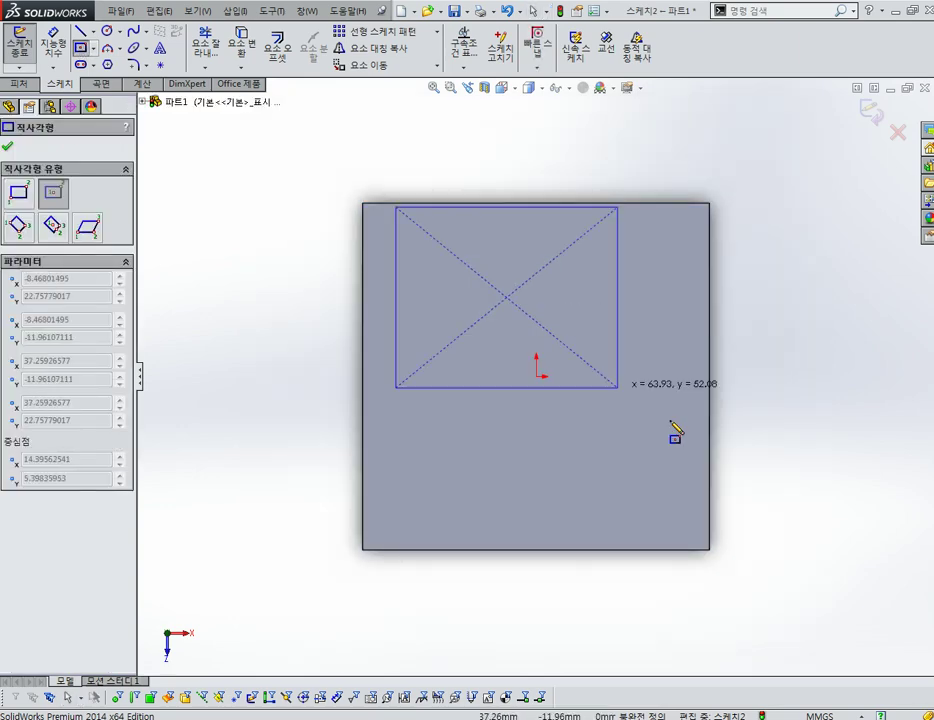
click(741, 352)
key(Escape)
drag(513, 302, 718, 386)
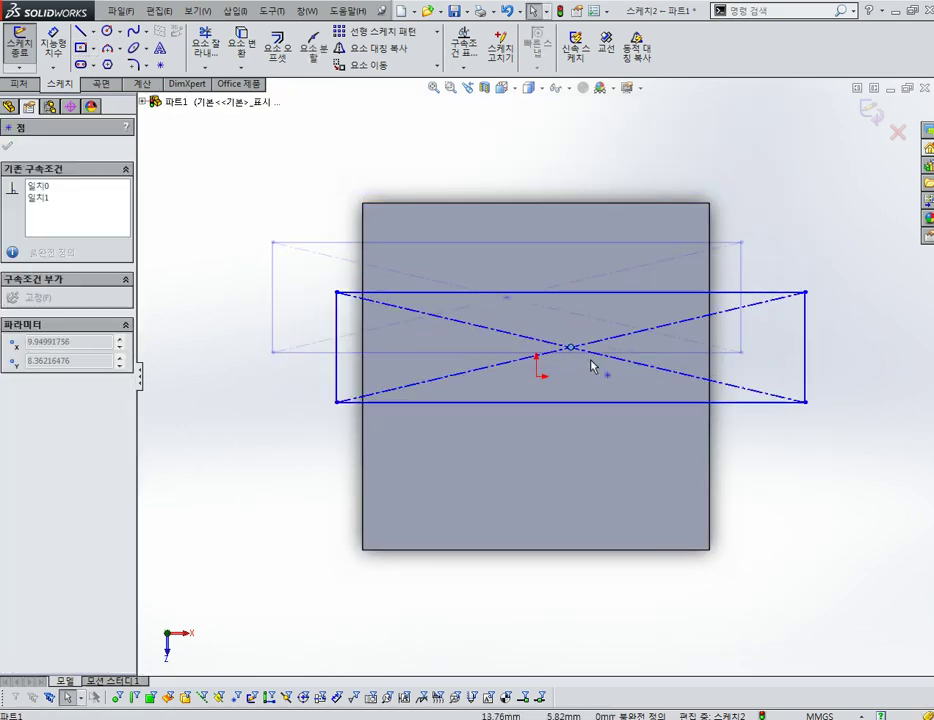
key(Escape)
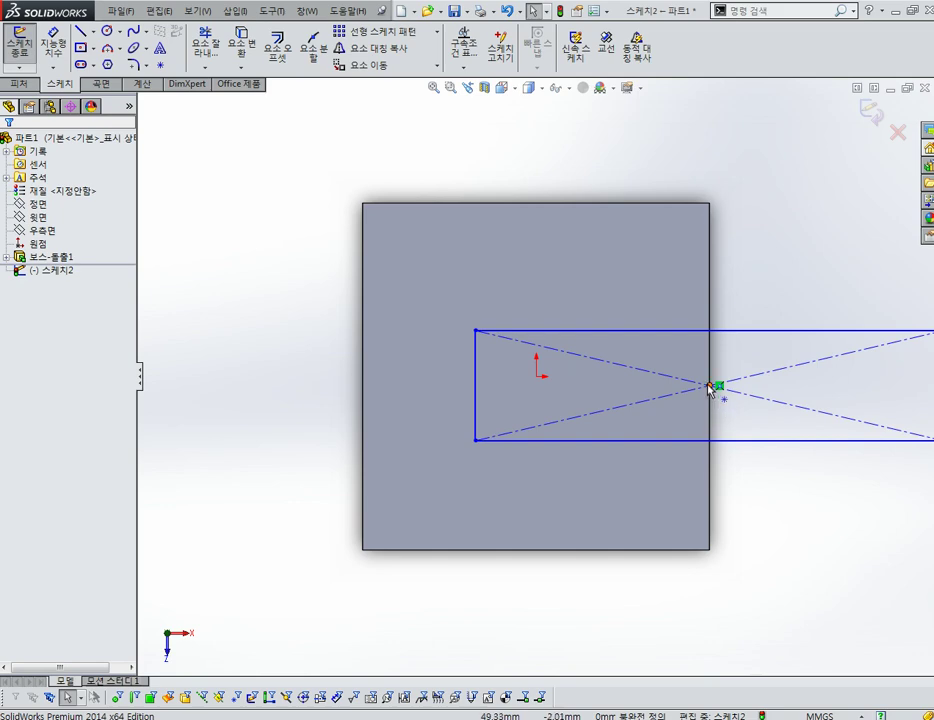
drag(719, 390, 710, 380)
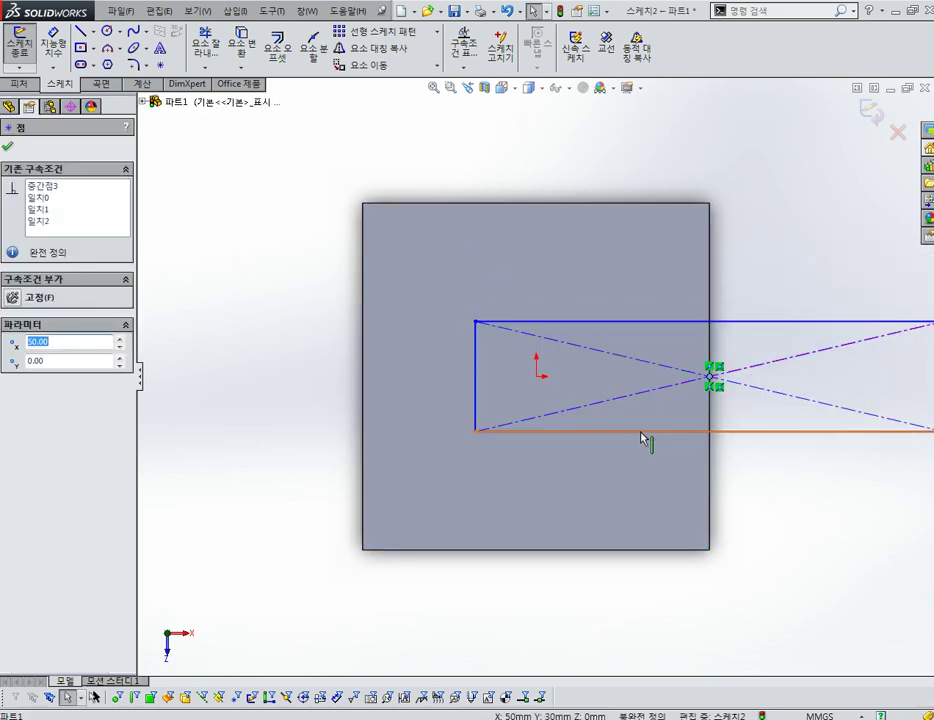
key(z)
key(Escape)
- Dimension the rectangle 60 mm tall and 20 mm from the block's bottom edge
click(501, 388)
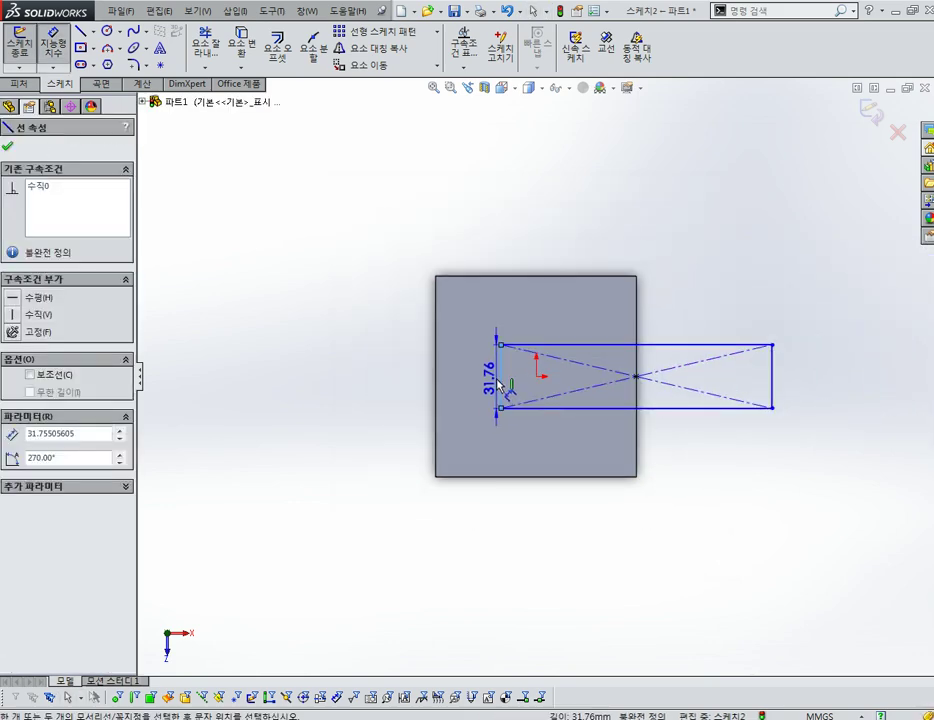
click(484, 386)
text(60)
key(Return)
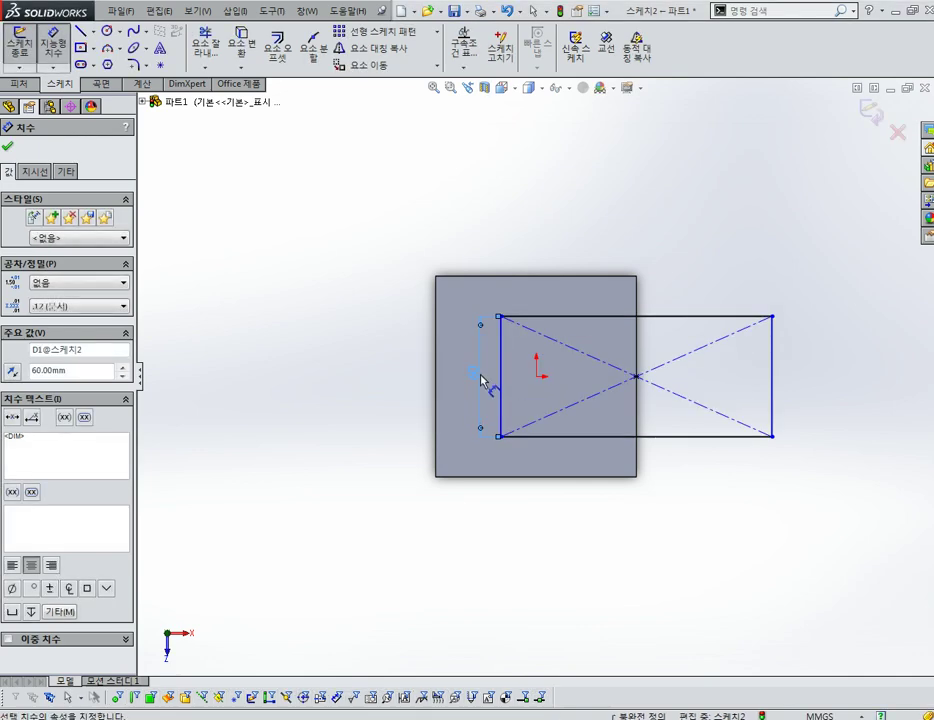
click(566, 440)
click(565, 476)
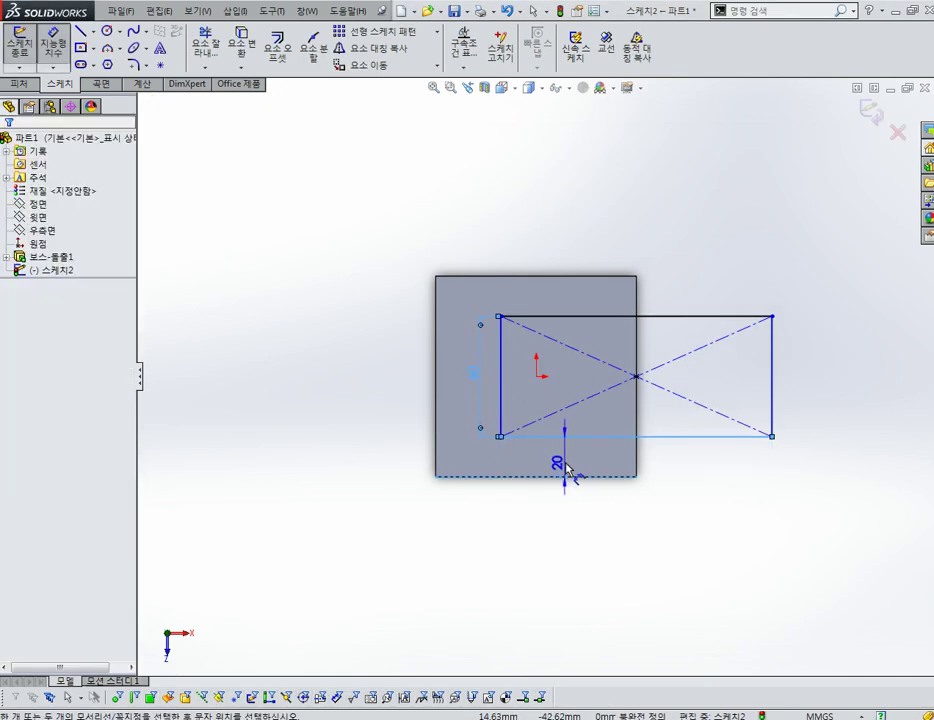
click(566, 467)
click(555, 365)
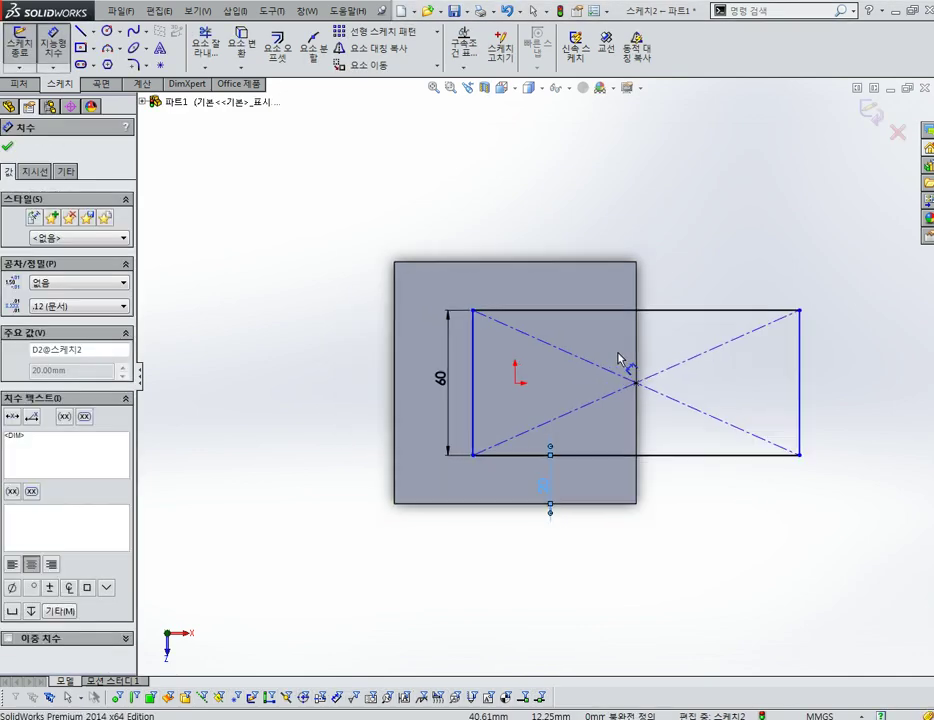
- Set a 50 mm offset from the rectangle's left side to the block's right edge
click(440, 437)
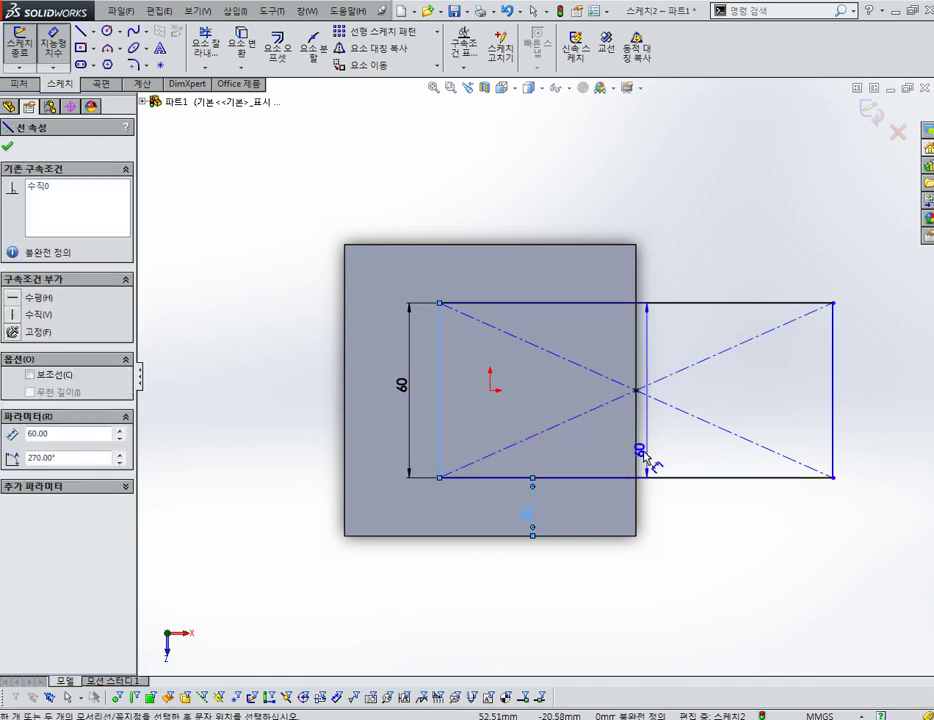
click(636, 450)
click(634, 440)
text(50)
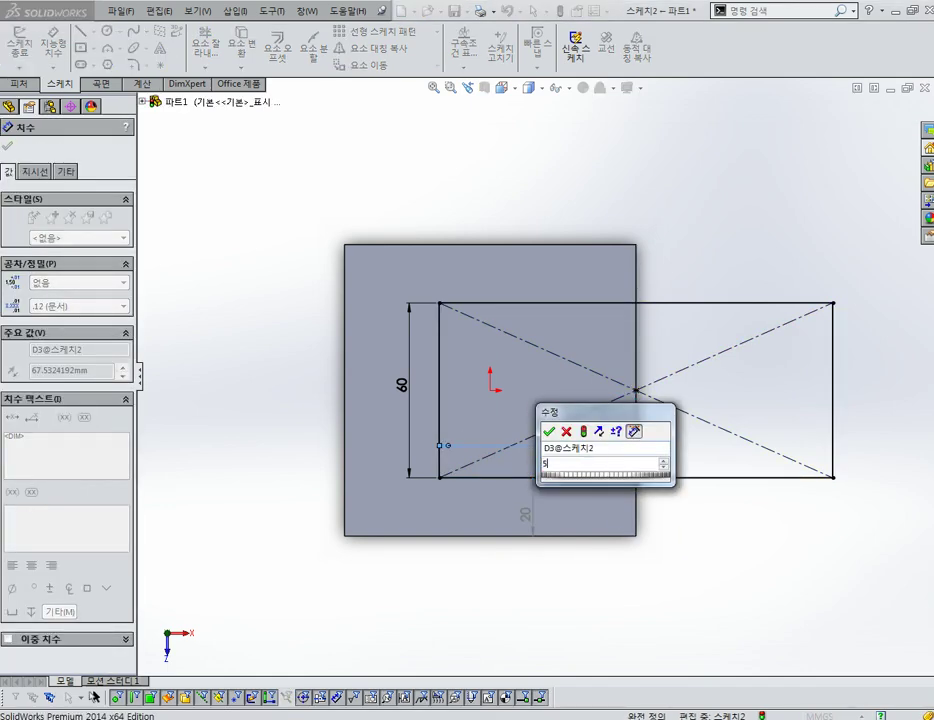
key(Return)
key(Escape)
mouse_move(662, 415)
middle_down()
mouse_move(667, 305)
mouse_move(820, 185)
middle_up()
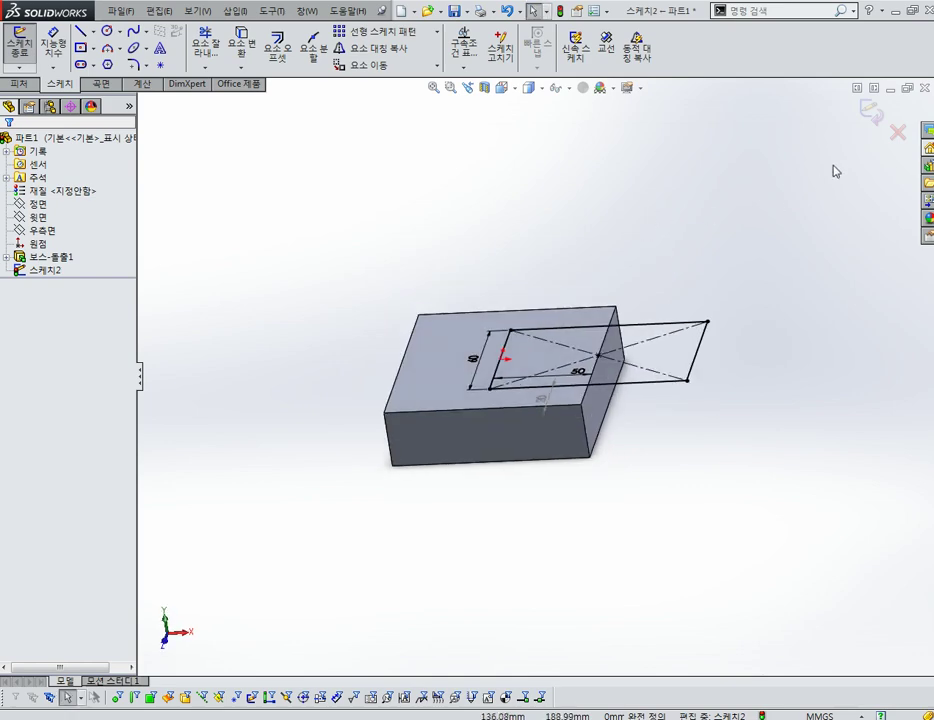
scroll(866, 125, down, 3)
- Extrude-cut the rectangle sketch 15 mm deep into the block
click(870, 112)
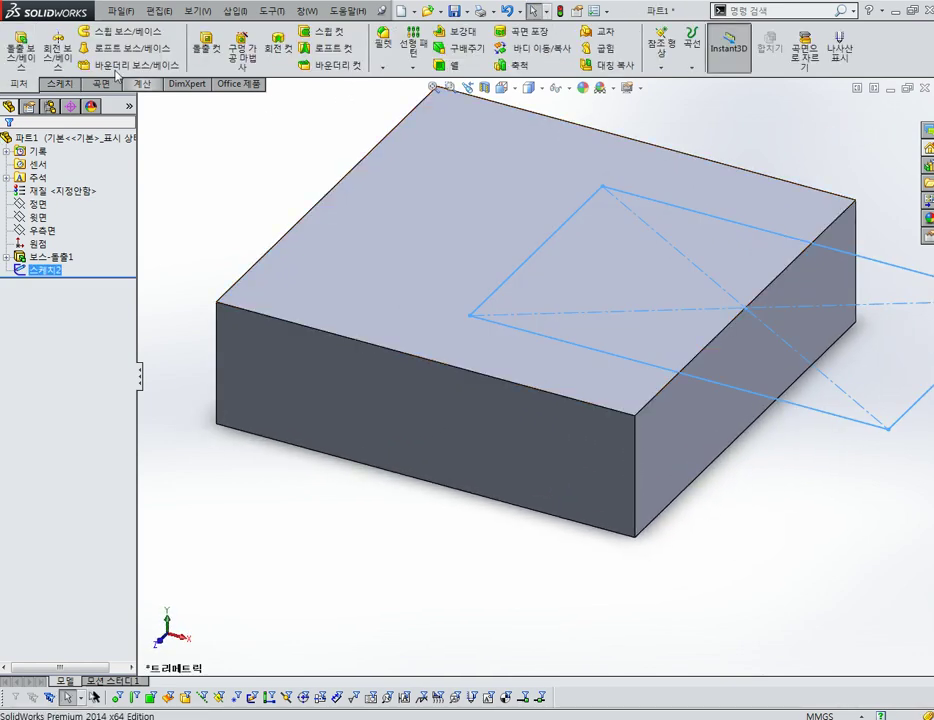
click(209, 44)
text(15)
key(Return)
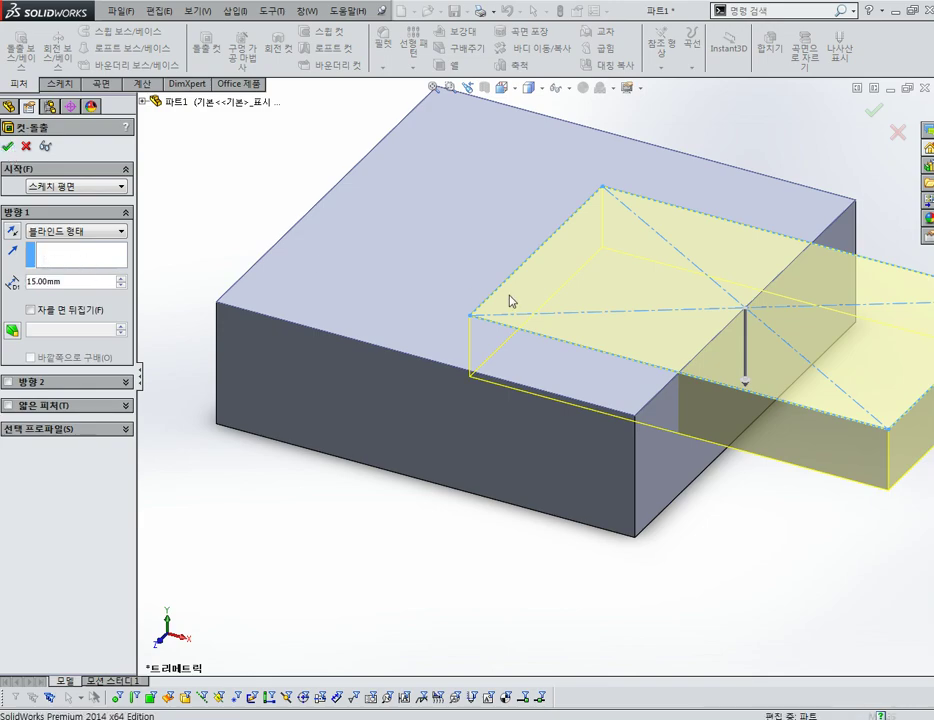
click(7, 146)
scroll(700, 298, up, 3)
scroll(608, 318, down, 2)
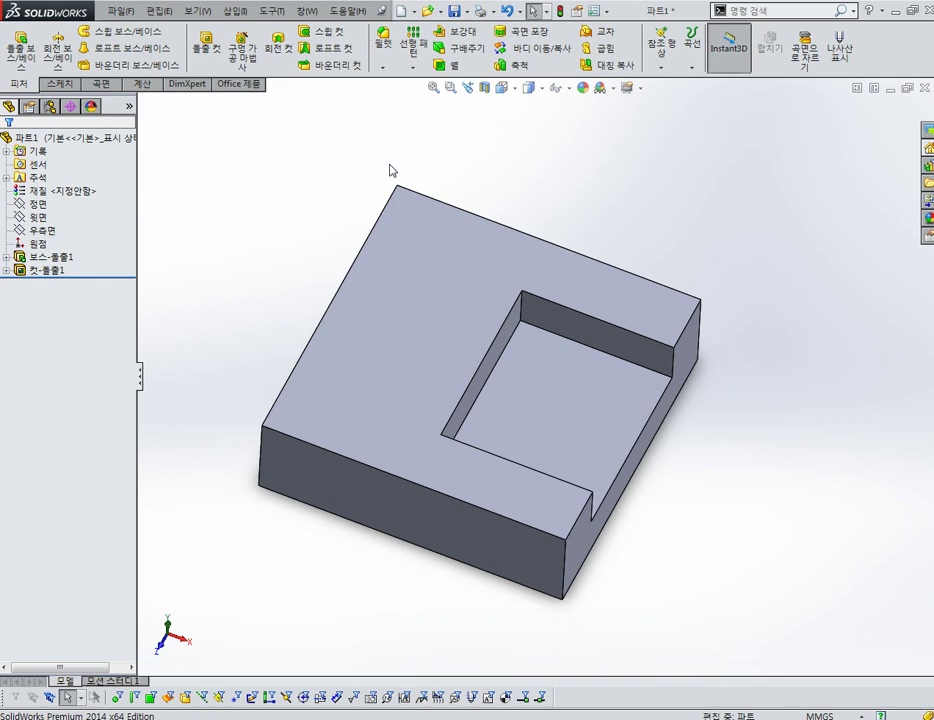
click(383, 68)
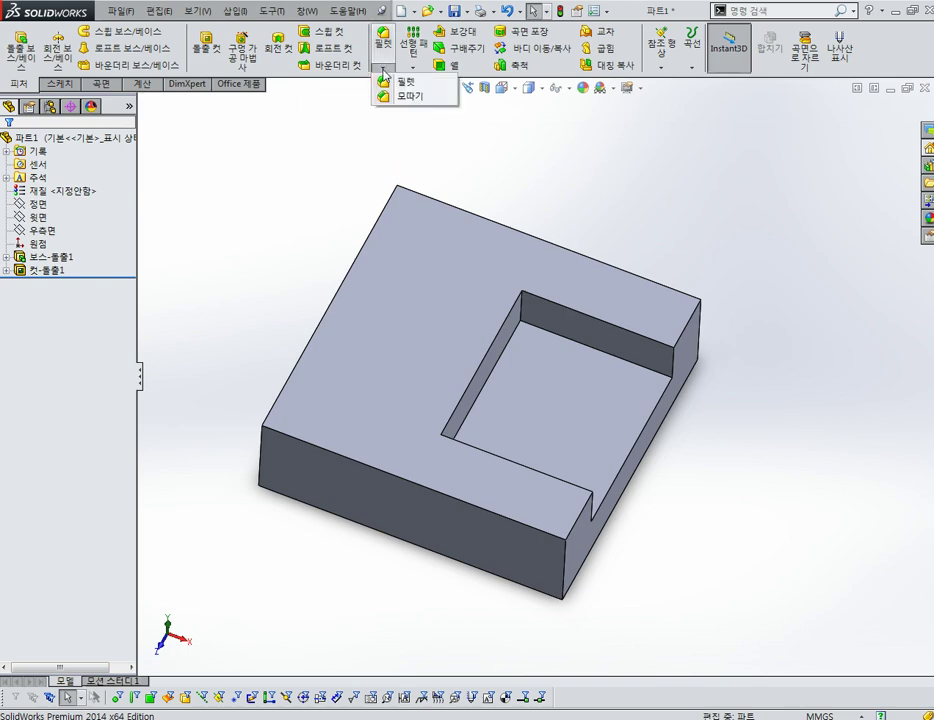
- Apply a 5 mm chamfer to all four vertical corner edges of the block
click(400, 96)
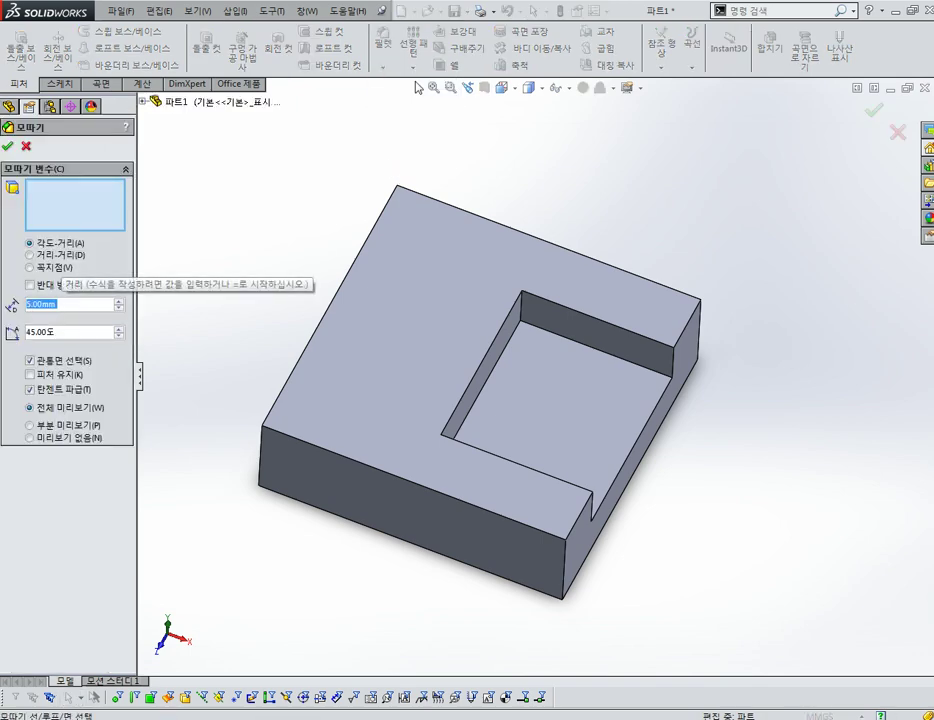
click(266, 462)
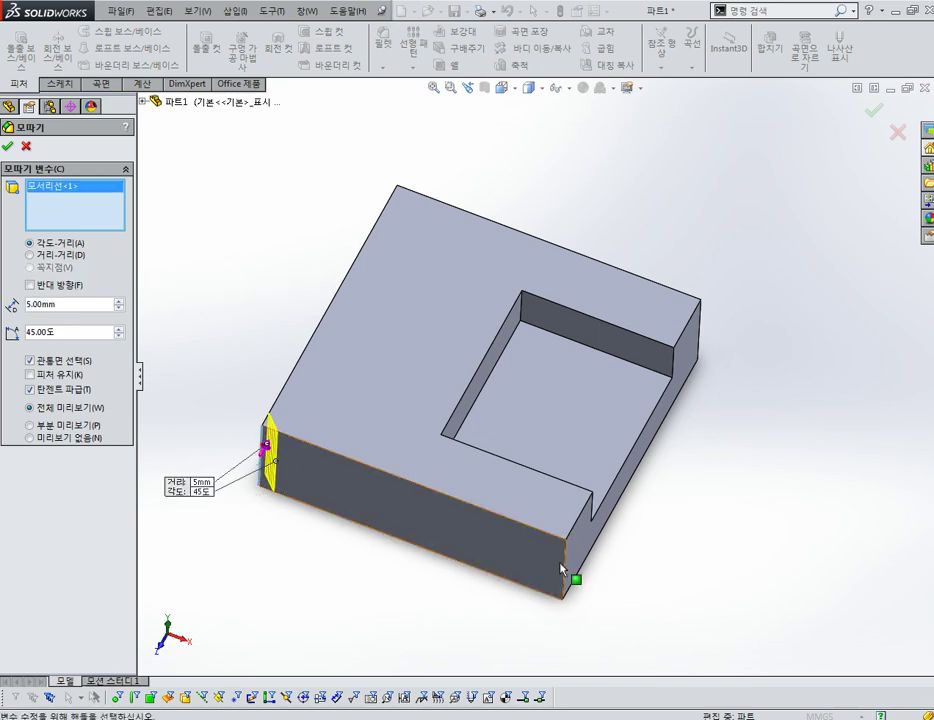
click(566, 570)
click(700, 330)
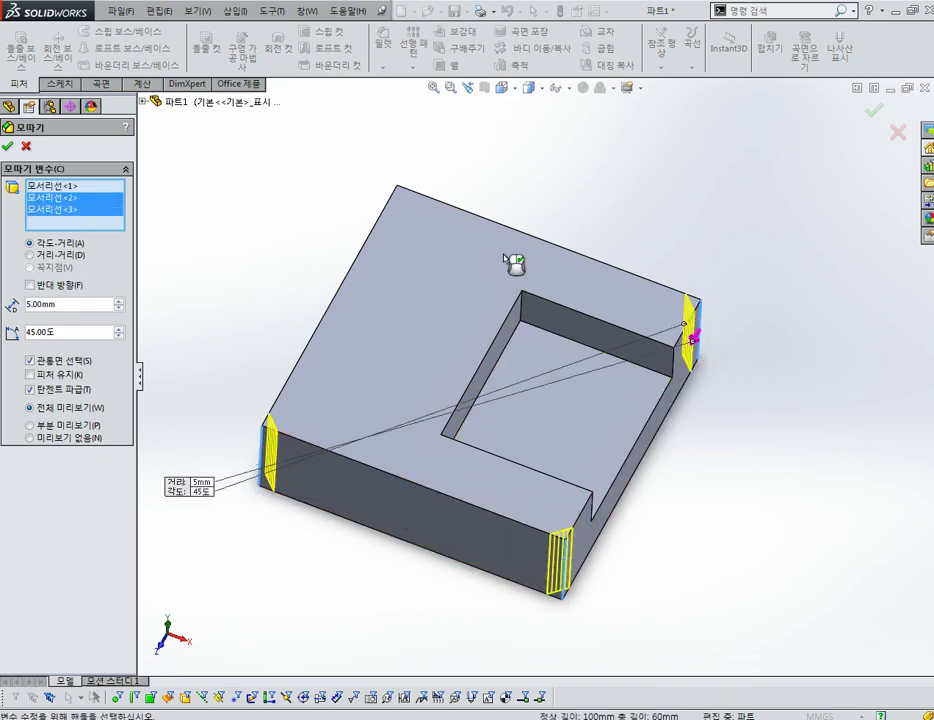
middle_drag(652, 308, 461, 316)
click(395, 205)
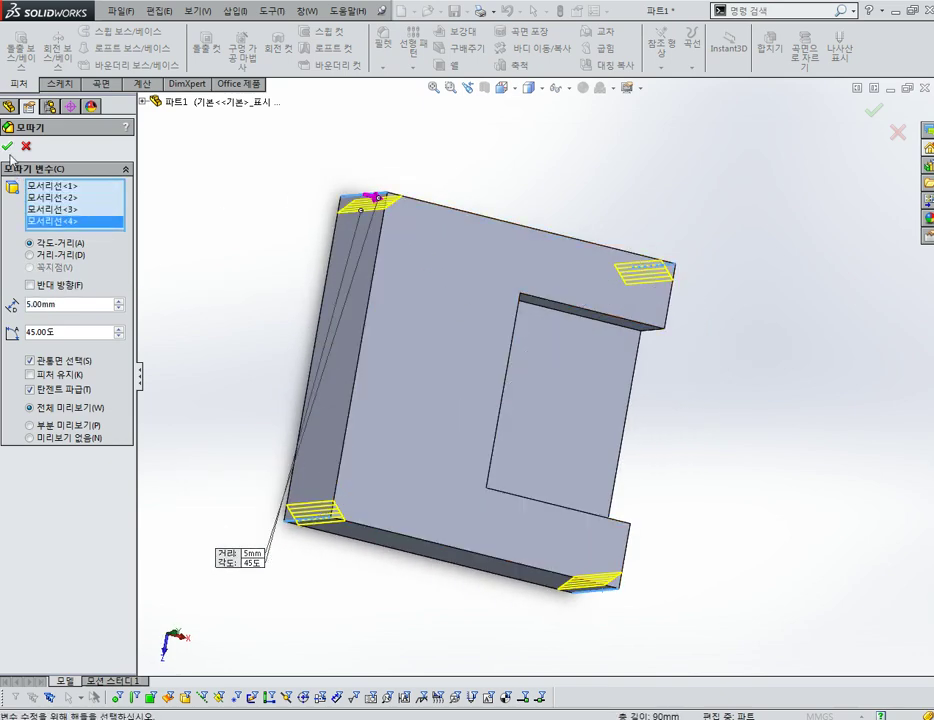
click(7, 145)
middle_drag(155, 192, 313, 202)
scroll(417, 308, down, 2)
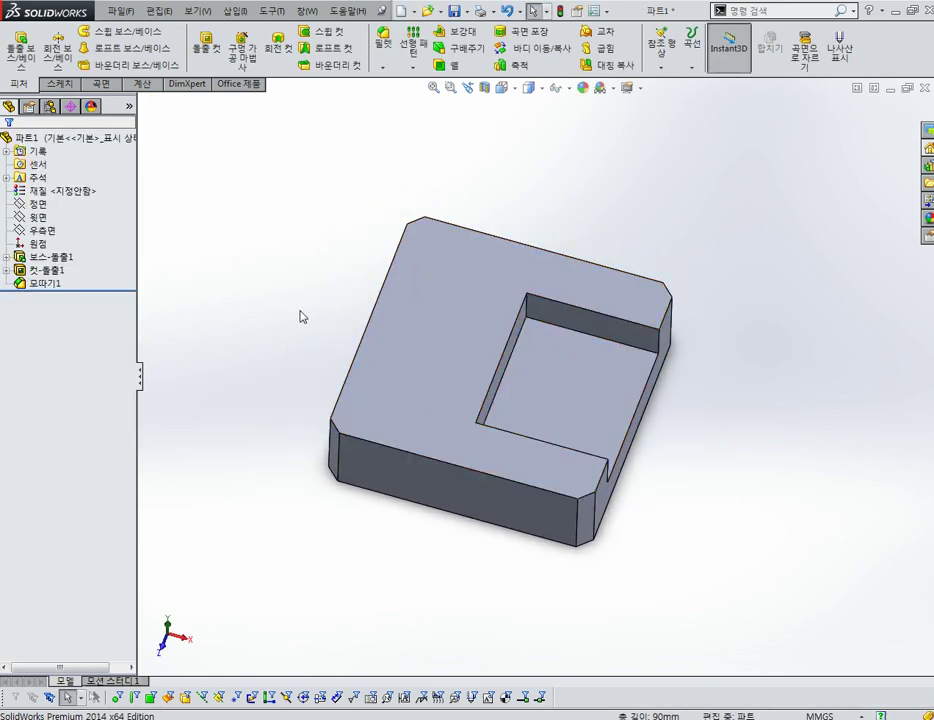
right_click(68, 137)
- Color the part red (RGB 255, 128, 128) and bring up Save As
click(101, 119)
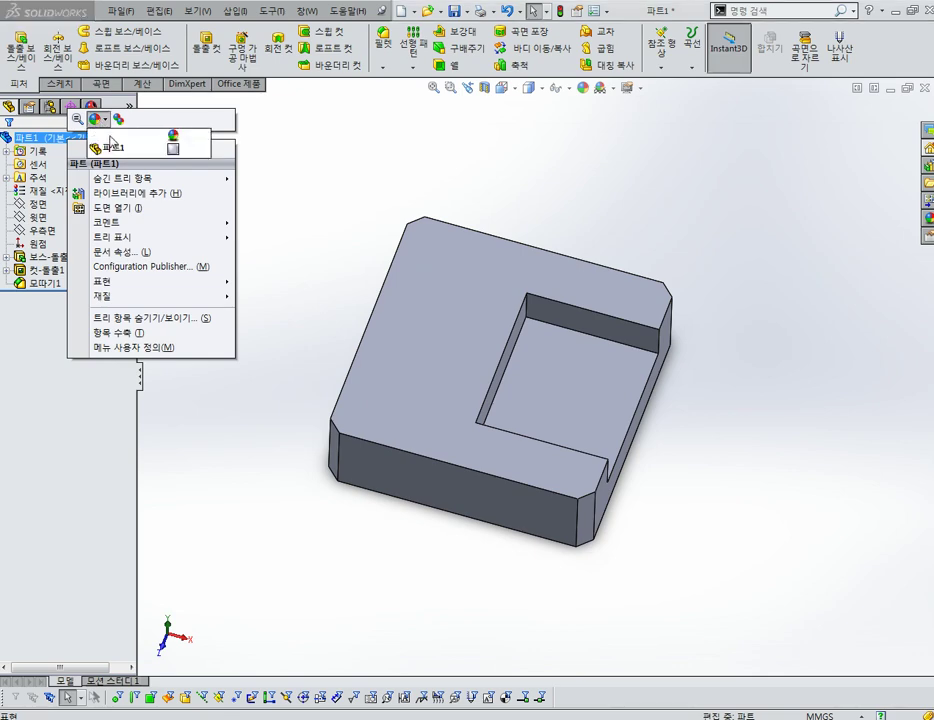
click(115, 148)
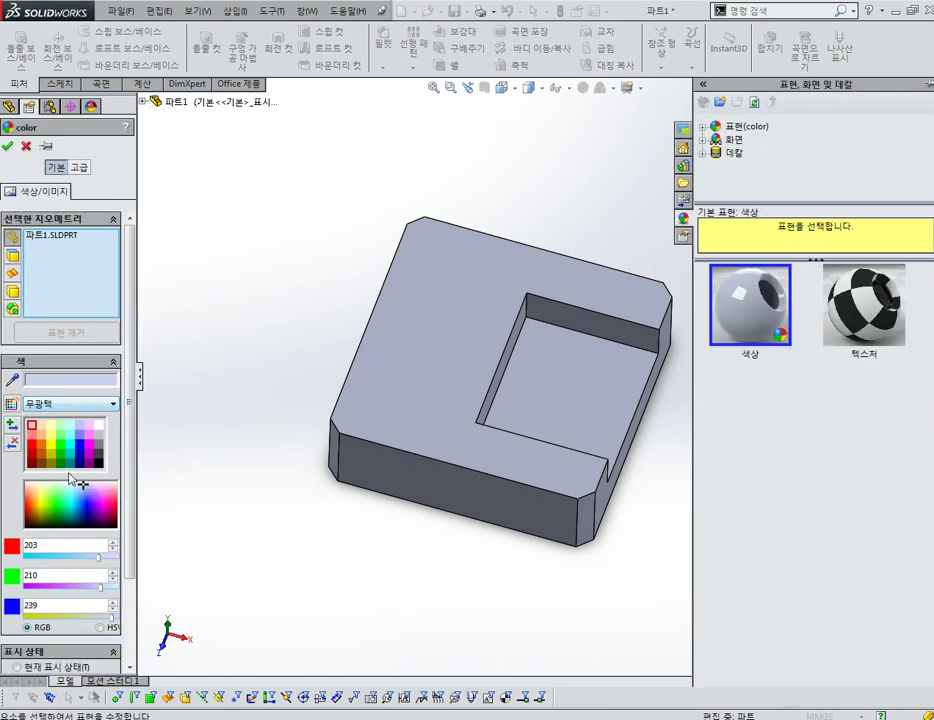
click(33, 434)
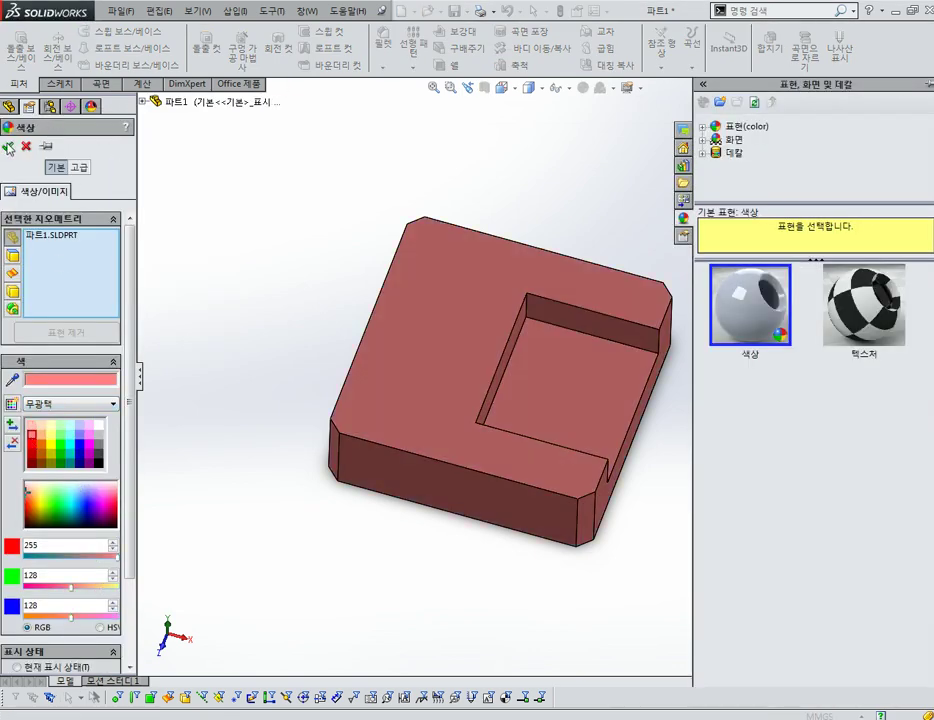
click(8, 147)
key(f)
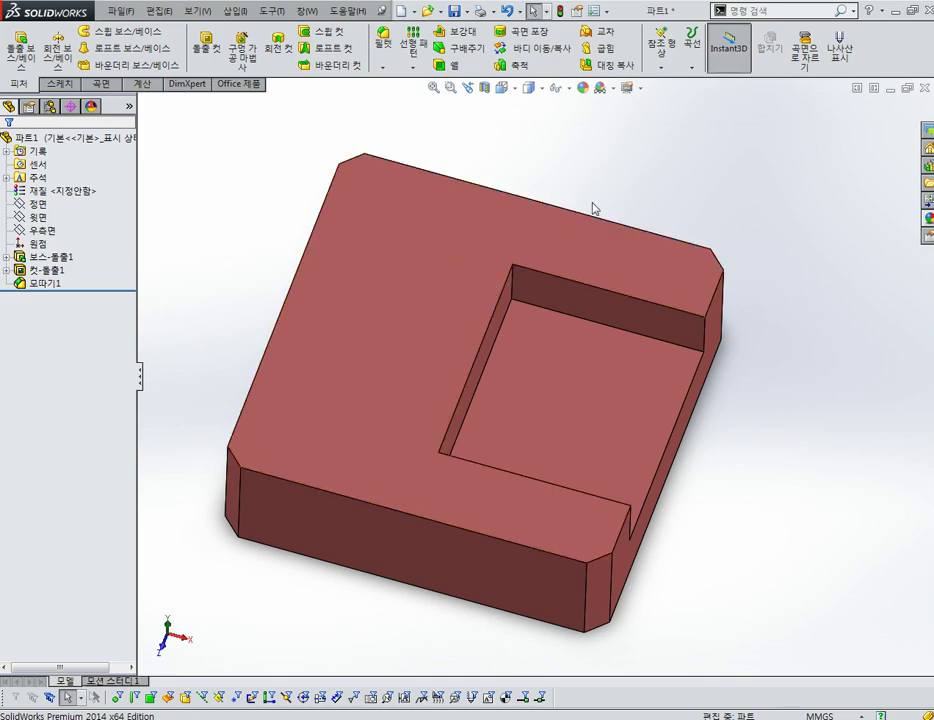
key(ctrl+s)
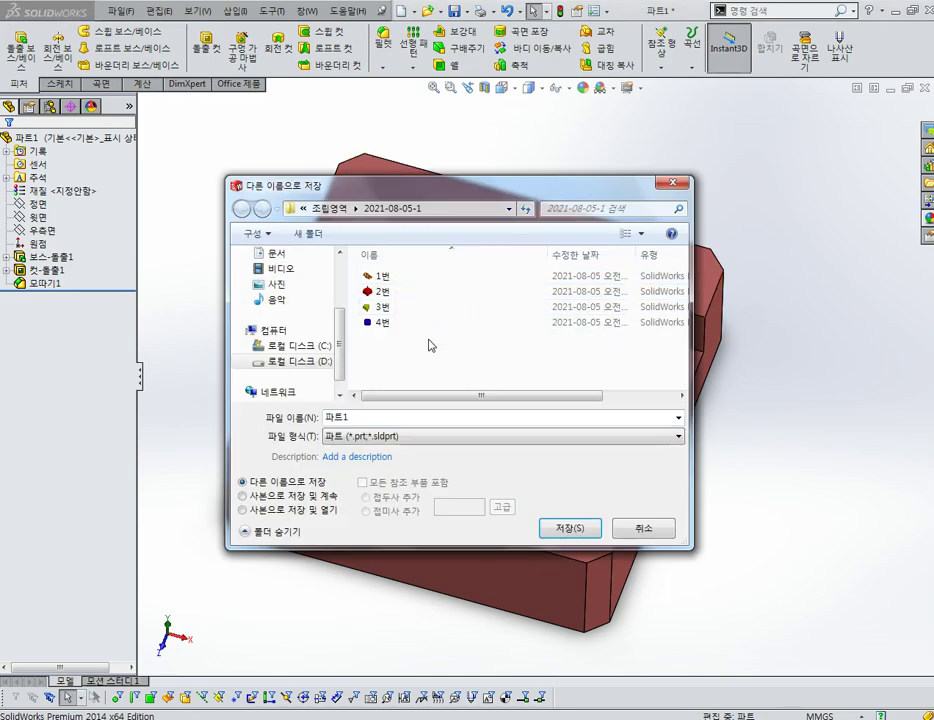
- Create folder 2021-08-05-2 under 조립영역 and save the part there as A-1
key(BackSpace)
right_click(431, 345)
click(463, 349)
text(2021-08-05-2)
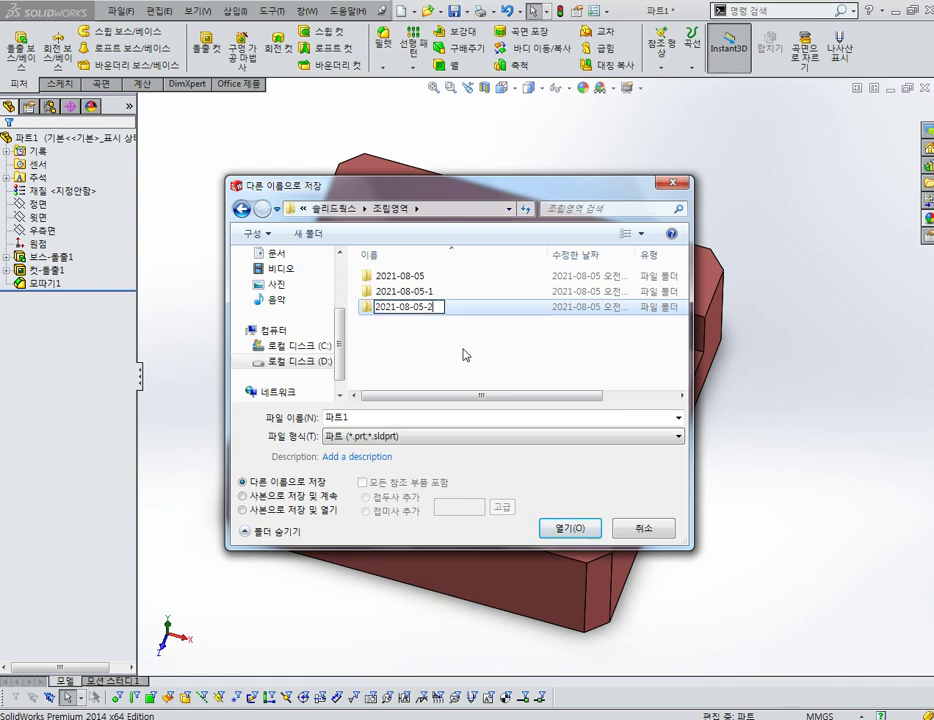
key(Return)
double_click(421, 307)
text(A-1)
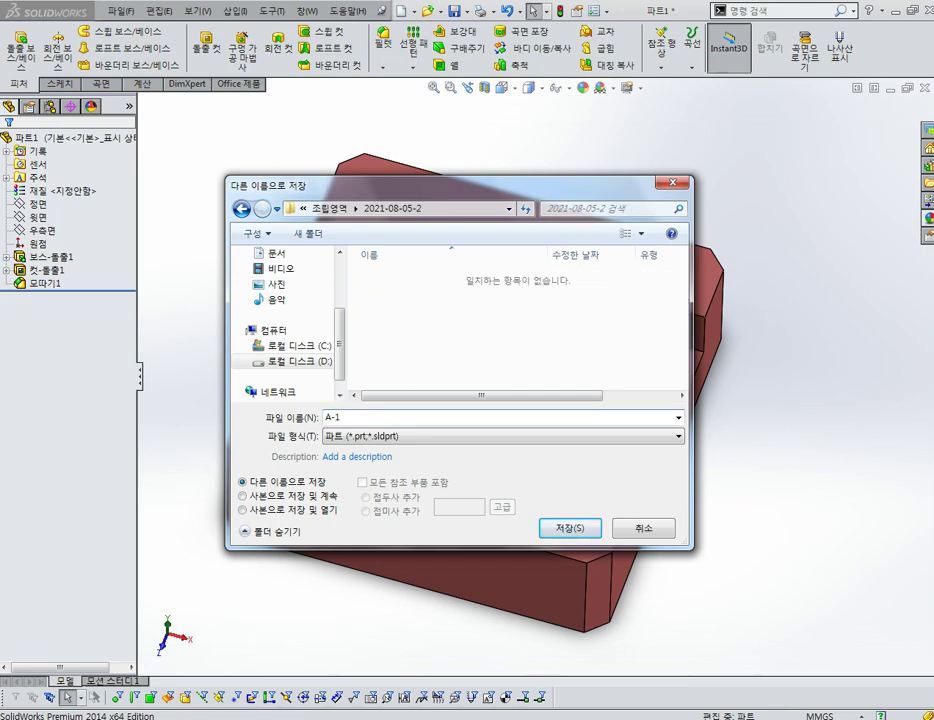
key(Return)
scroll(526, 396, up, 2)
scroll(517, 338, up, 3)
scroll(523, 317, down, 3)
scroll(511, 375, down, 2)
click(475, 382)
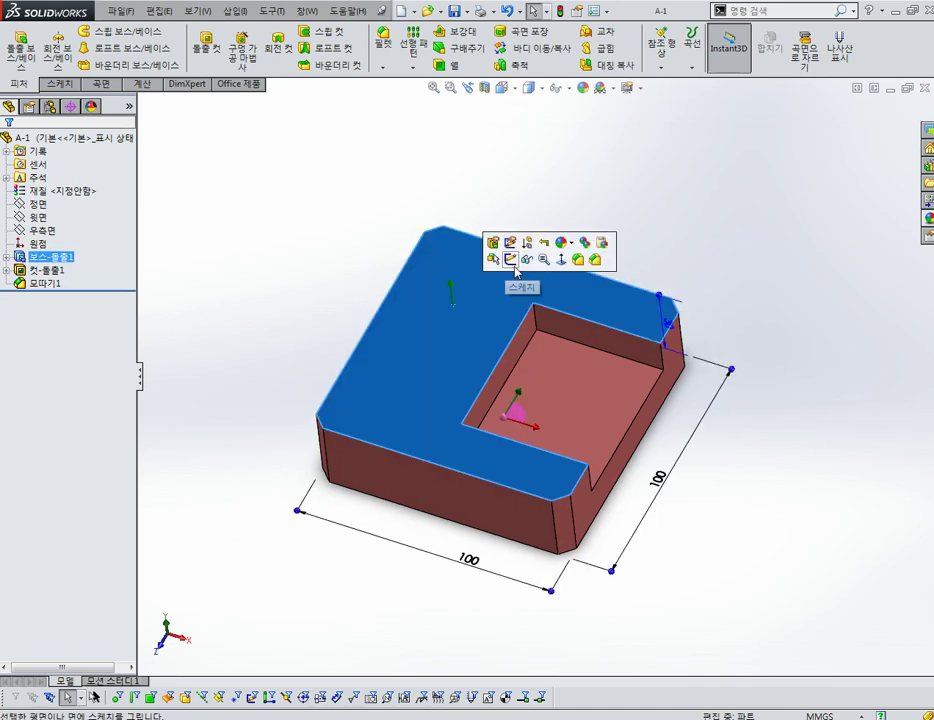
click(319, 200)
click(125, 12)
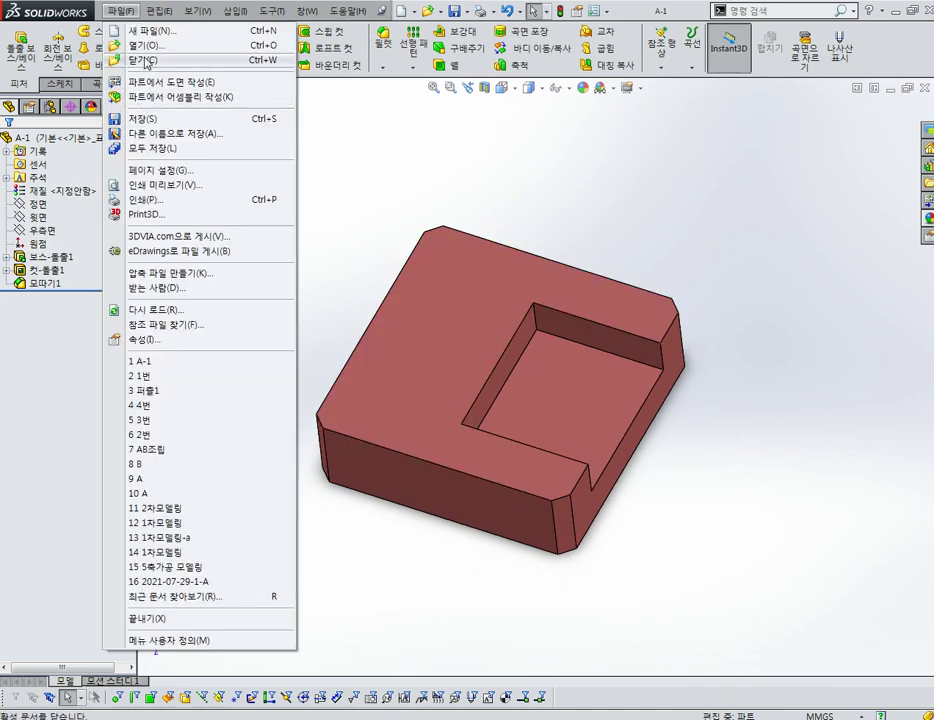
- Save the part again under the new file name B-1
click(165, 143)
click(110, 12)
click(160, 133)
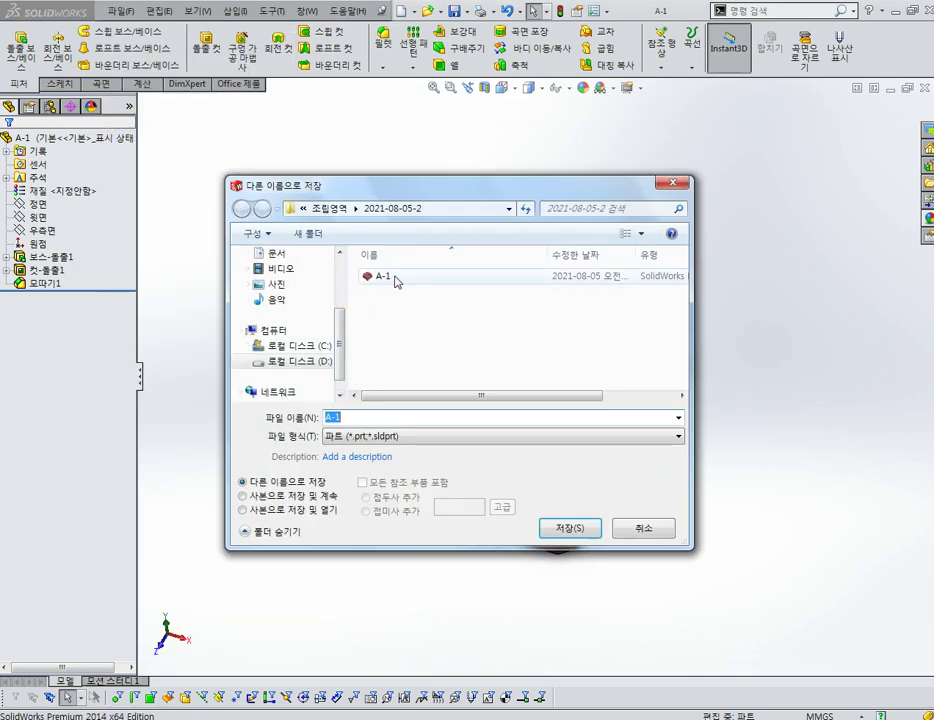
click(378, 417)
key(BackSpace)
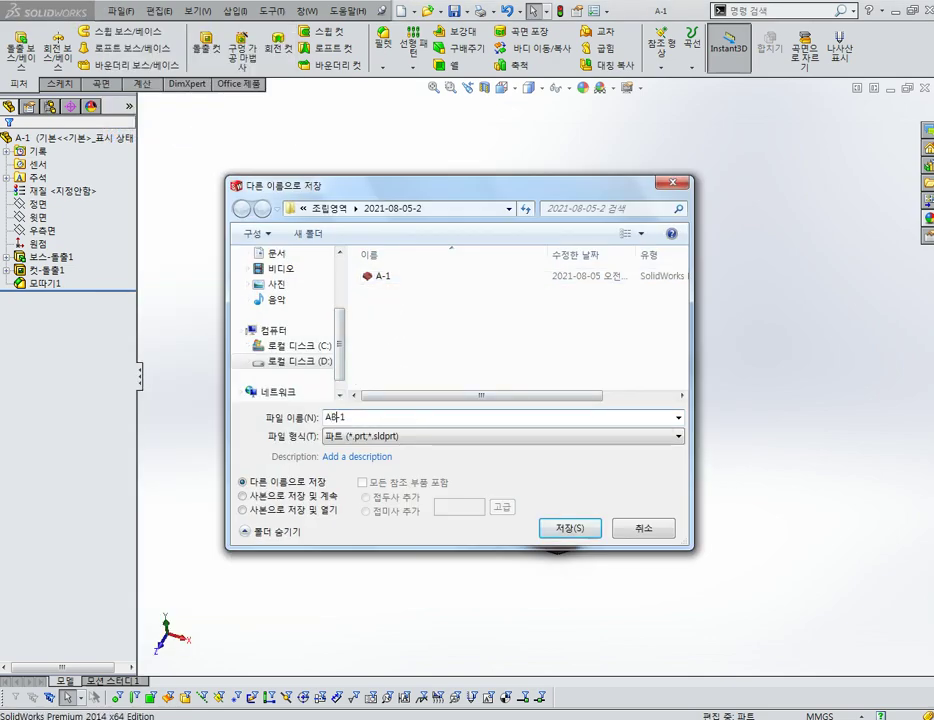
text(B)
key(Return)
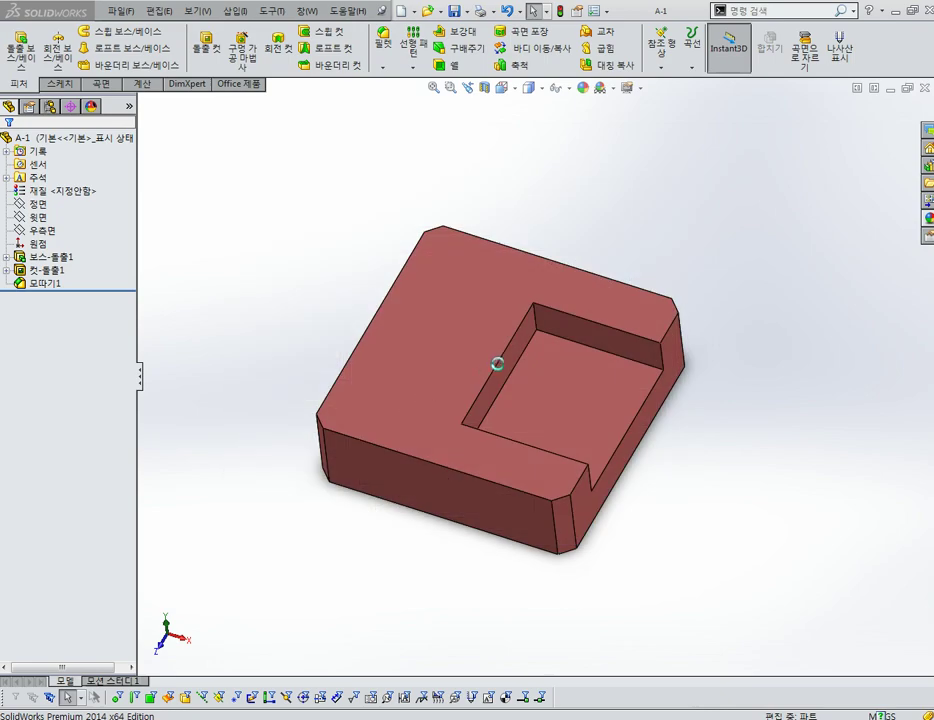
- Sketch a corner rectangle on the top face extending past the block's right side
click(470, 315)
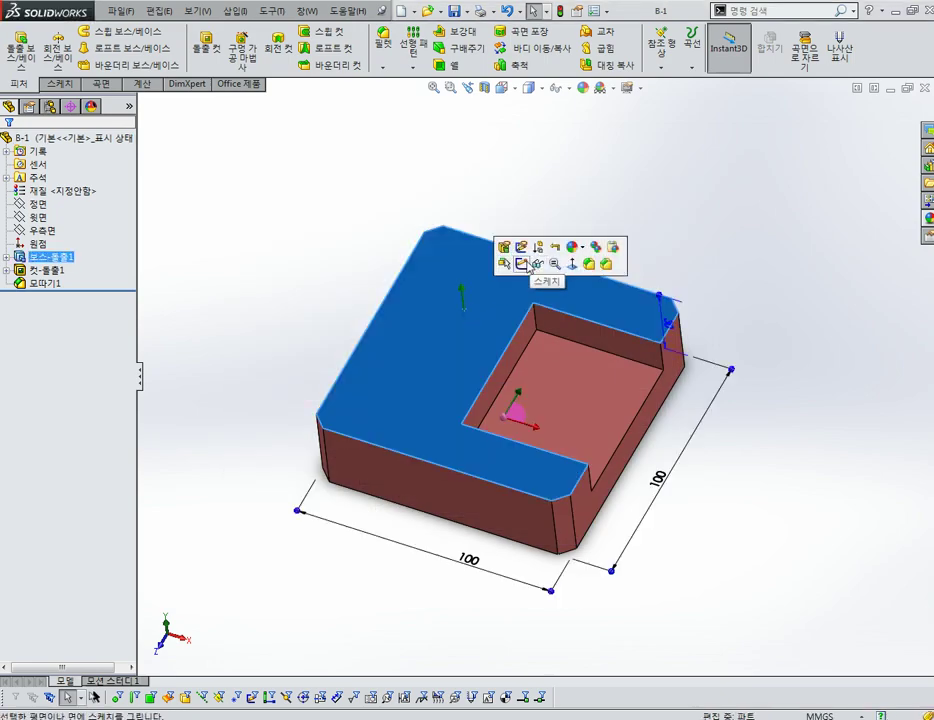
click(530, 272)
click(93, 50)
click(118, 63)
scroll(477, 205, up, 2)
click(474, 203)
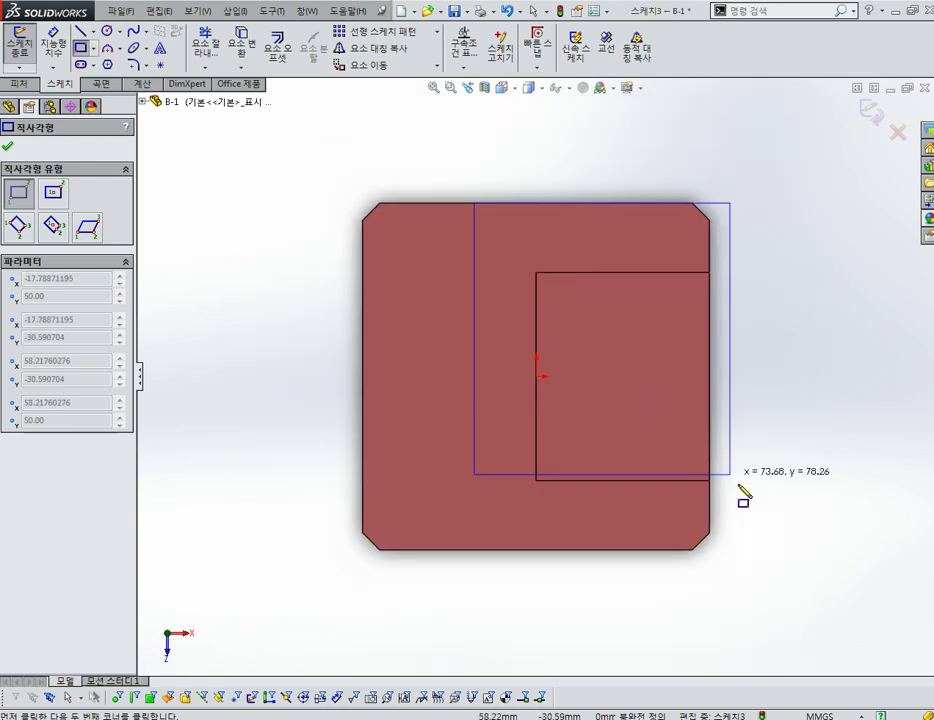
click(835, 550)
key(Escape)
right_drag(807, 552, 800, 490)
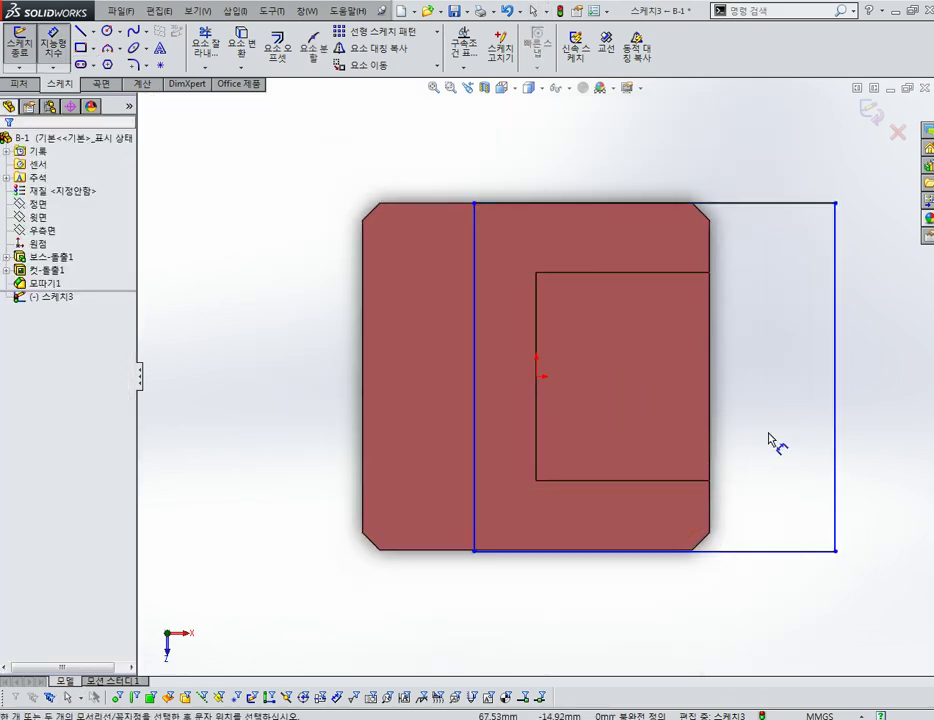
- Dimension the rectangle 100 mm long and 50 mm from the pocket edge, then exit the sketch
click(836, 417)
click(864, 400)
text(100)
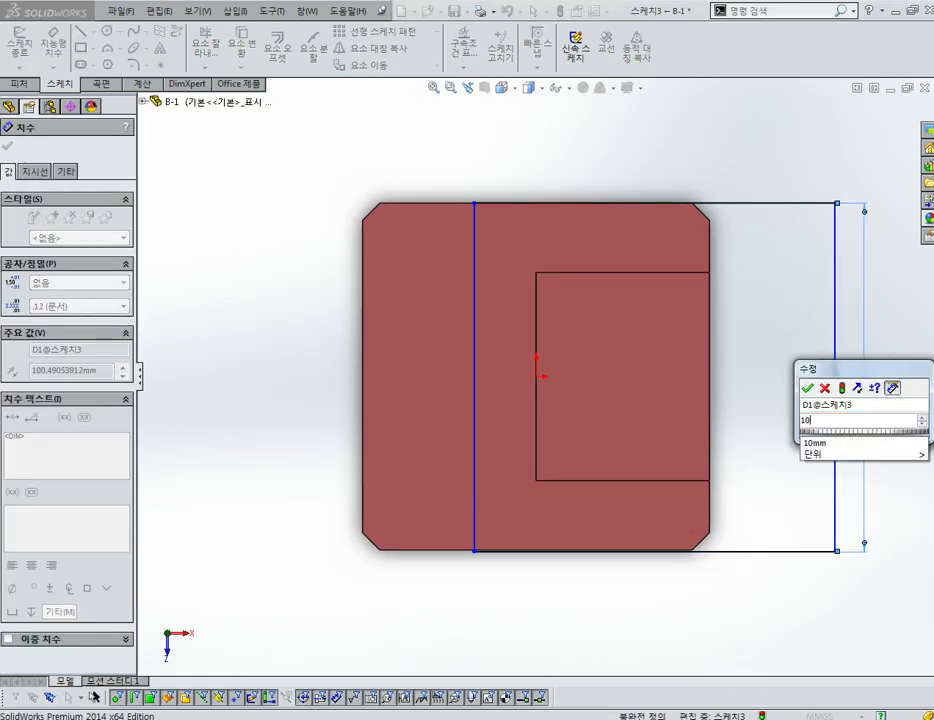
key(Return)
scroll(762, 428, up, 2)
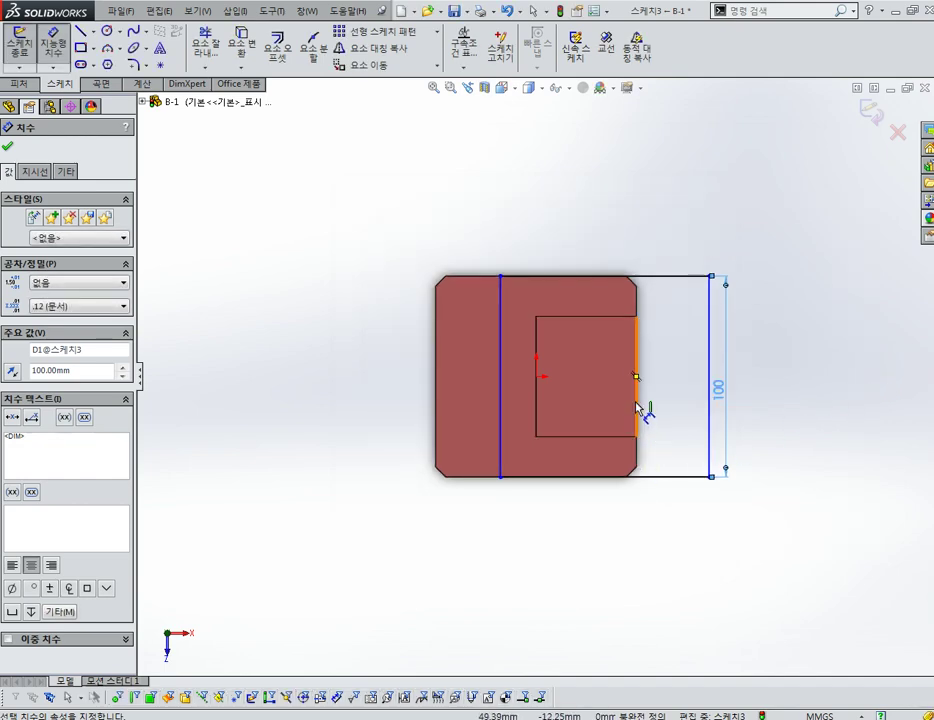
click(636, 408)
click(713, 427)
click(684, 524)
text(50)
key(Return)
mouse_move(740, 444)
middle_down()
mouse_move(690, 312)
mouse_move(555, 365)
middle_up()
click(857, 126)
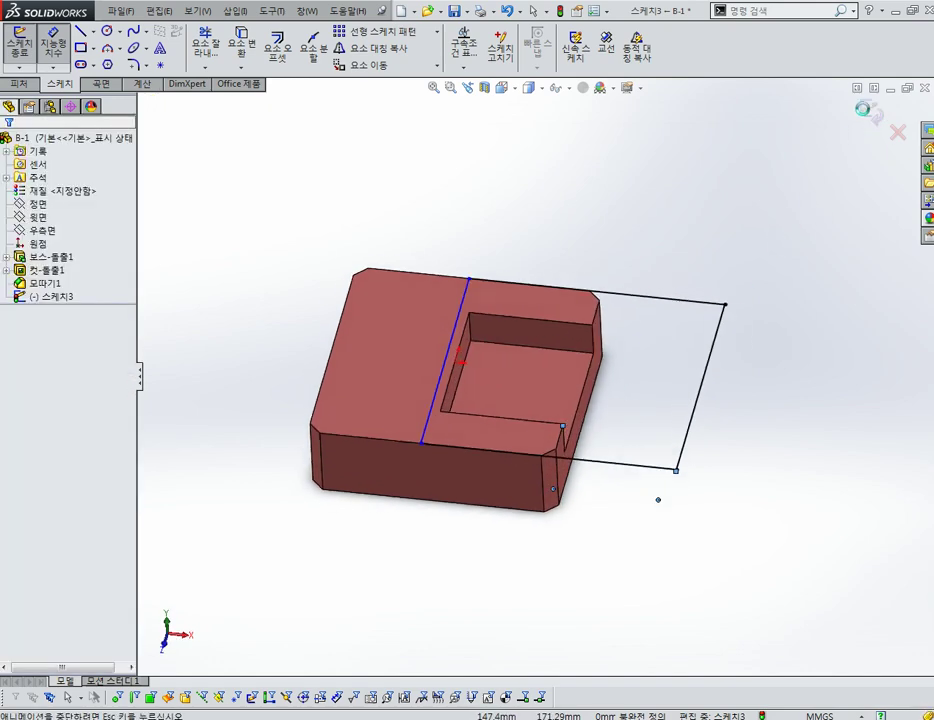
middle_drag(659, 494, 771, 298)
- Extrude the rectangle 30 mm in the reversed direction
click(20, 45)
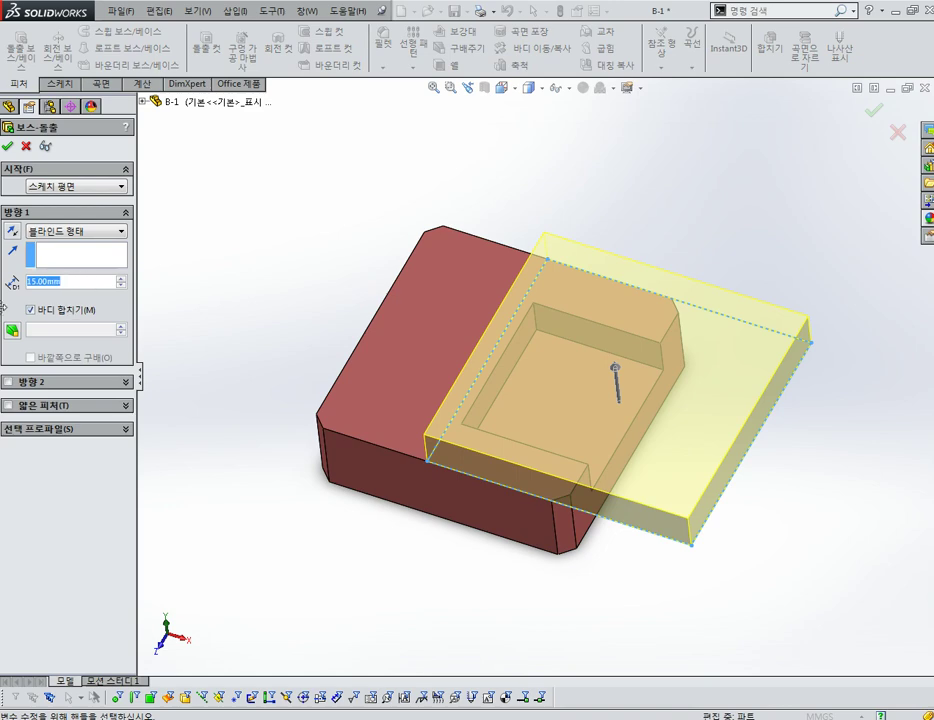
text(30)
key(Return)
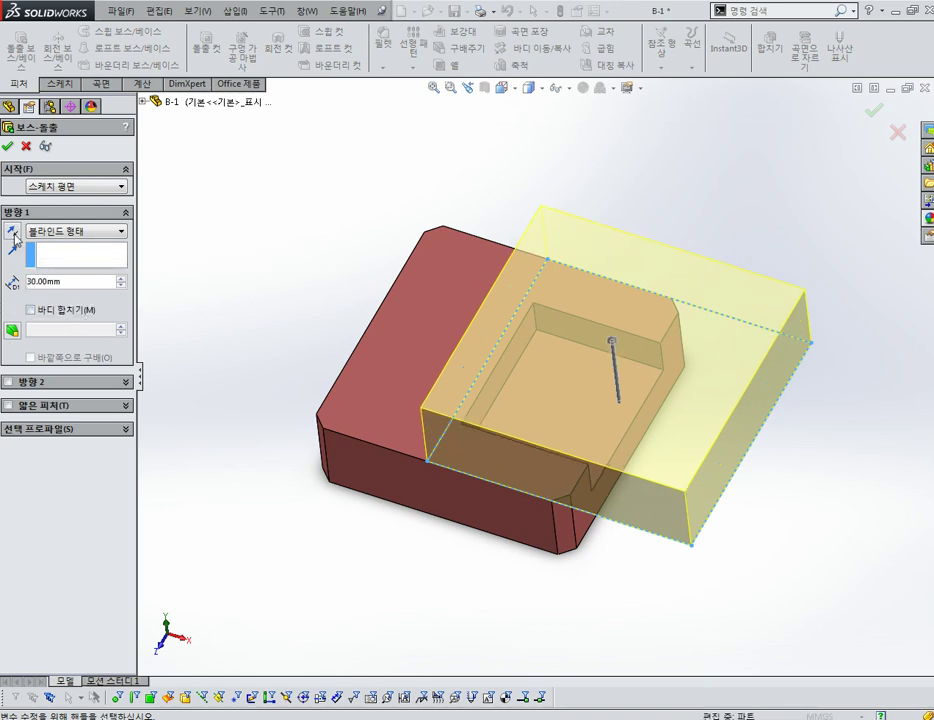
click(13, 232)
scroll(619, 434, up, 3)
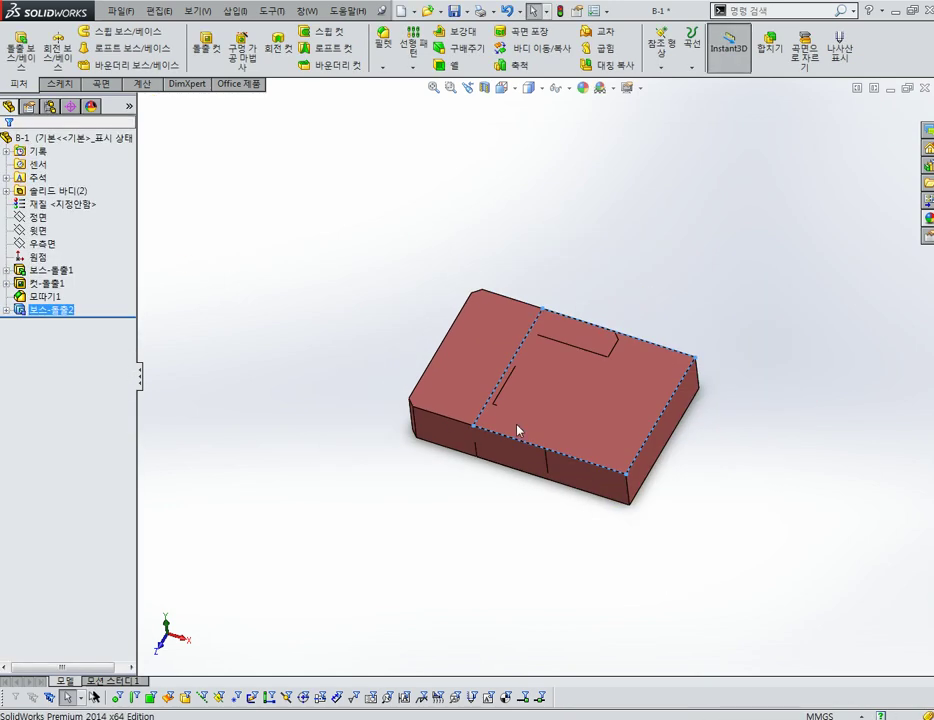
- Combine with Subtract: Boss-Extrude2 as main body, Chamfer1 as the body removed
scroll(600, 395, down, 3)
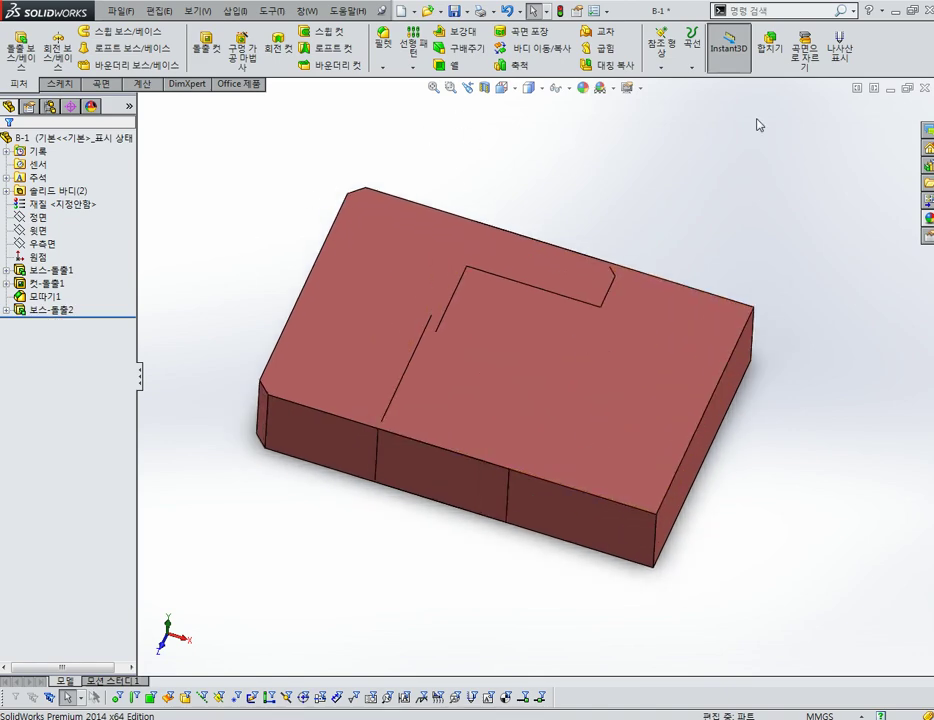
click(771, 41)
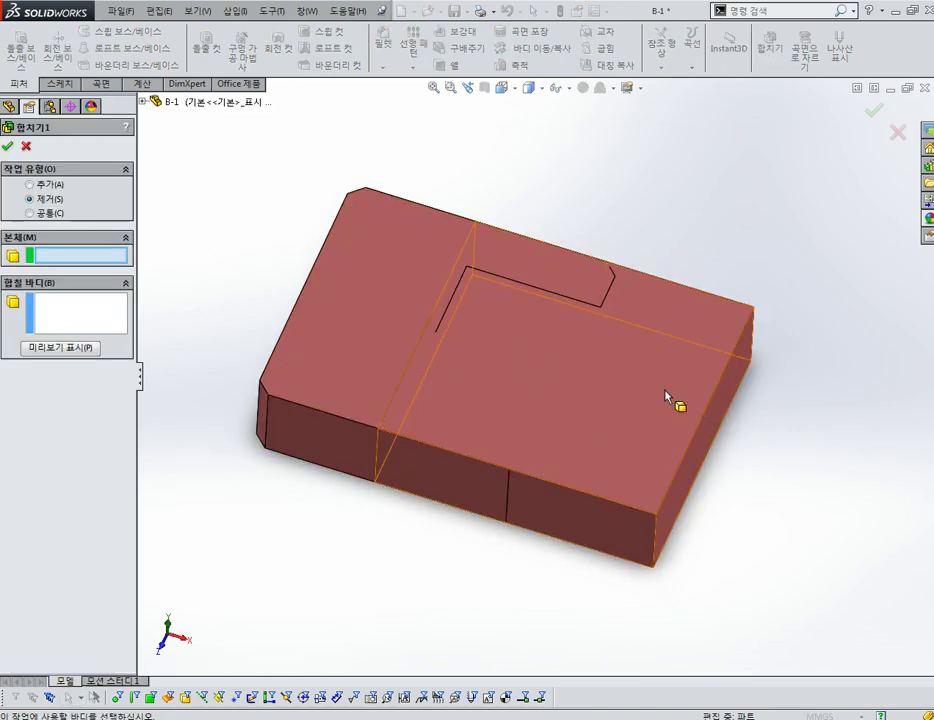
click(666, 392)
click(358, 316)
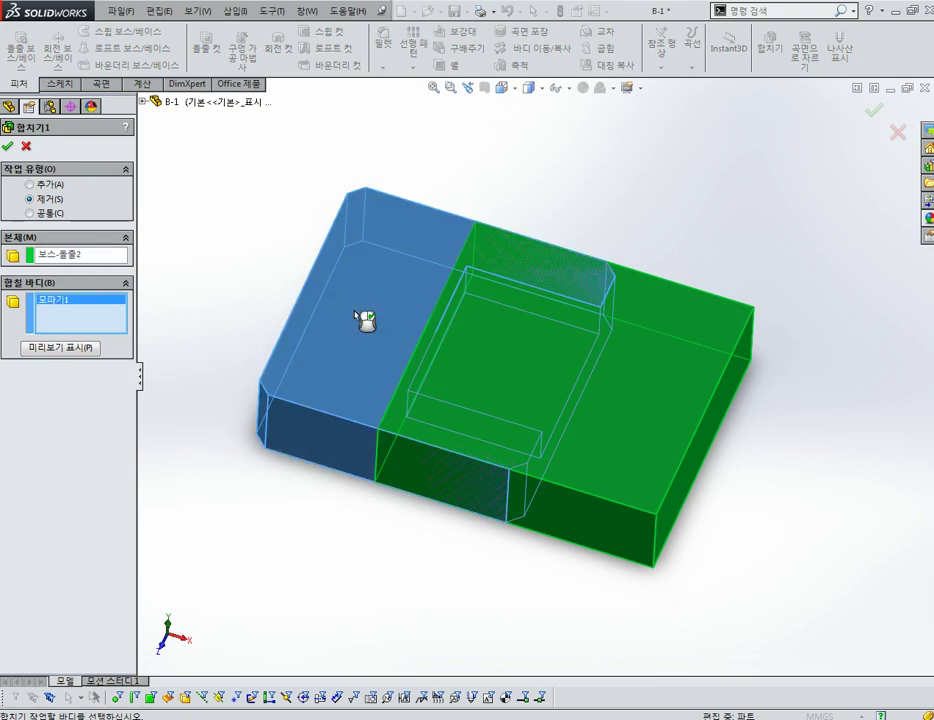
click(82, 350)
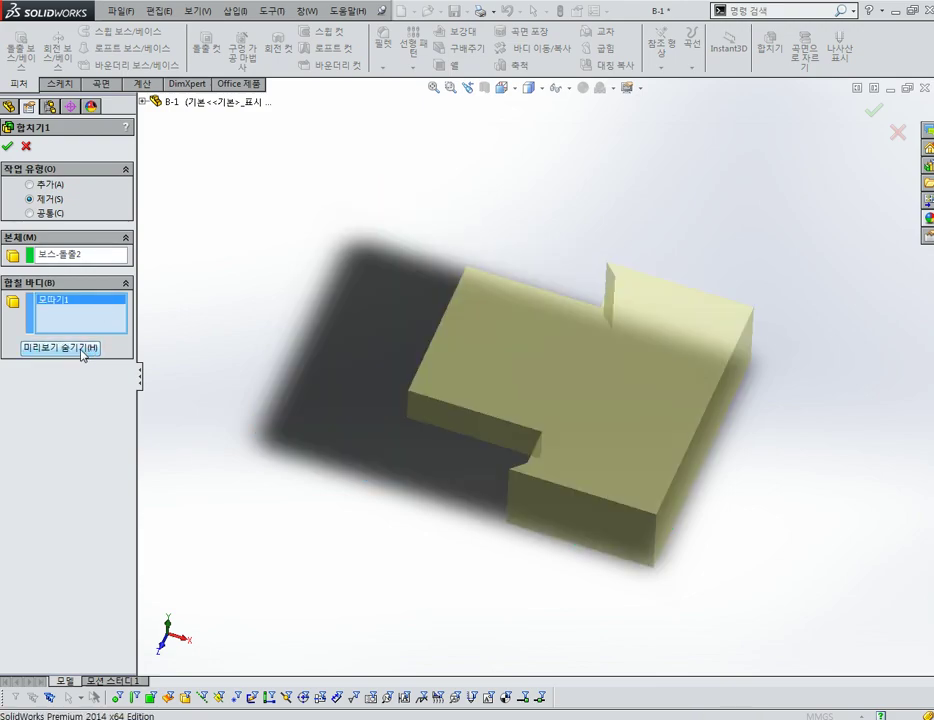
mouse_move(705, 436)
middle_down()
mouse_move(686, 549)
mouse_move(698, 512)
middle_up()
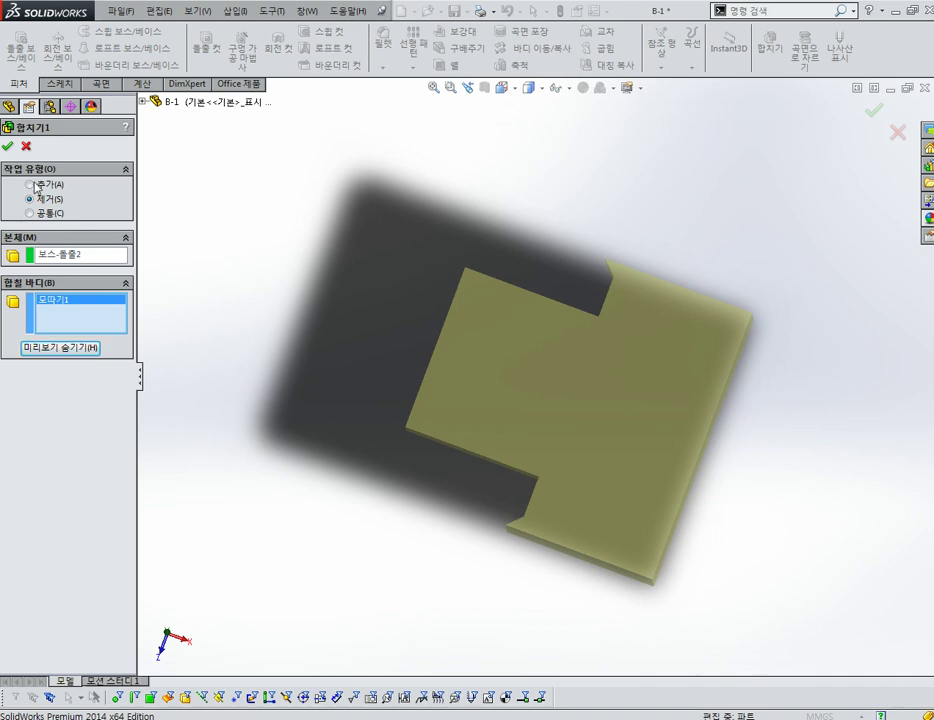
click(9, 148)
- Orbit the combined part and select one of its faces
mouse_move(615, 411)
middle_down()
mouse_move(667, 296)
mouse_move(653, 396)
mouse_move(770, 396)
mouse_move(819, 434)
mouse_move(734, 438)
mouse_move(653, 486)
mouse_move(585, 570)
mouse_move(648, 267)
middle_up()
mouse_move(559, 463)
middle_down()
mouse_move(605, 204)
mouse_move(585, 294)
mouse_move(559, 340)
mouse_move(611, 344)
mouse_move(565, 336)
mouse_move(615, 434)
mouse_move(563, 338)
middle_up()
click(563, 338)
middle_drag(617, 306, 622, 281)
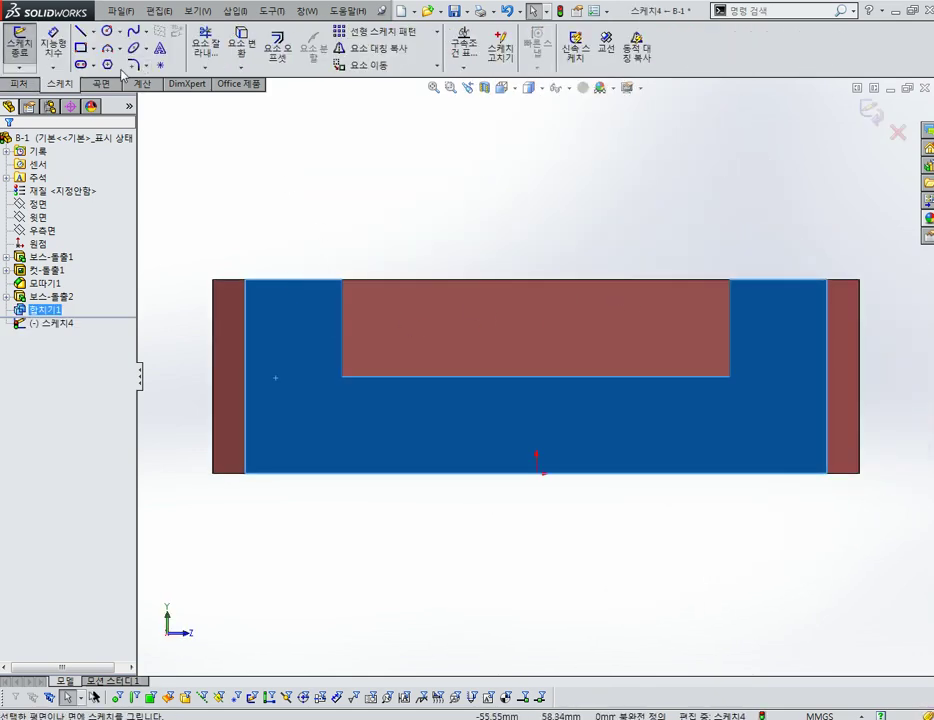
- Finish a tall rectangle left of B-1 and draw a vertical centreline through its midpoint
click(263, 223)
key(Escape)
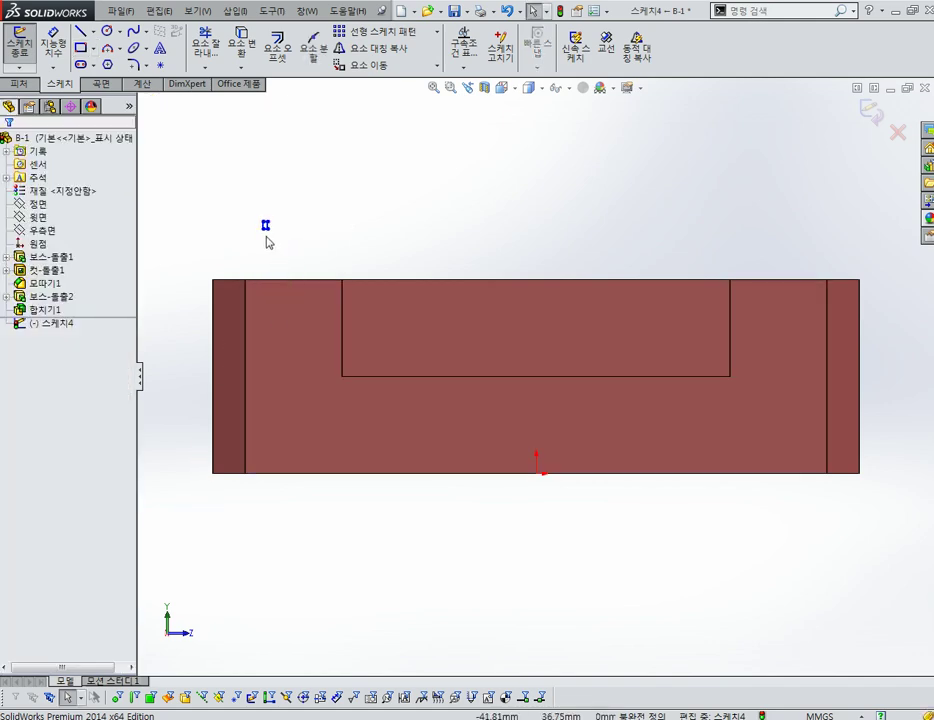
click(168, 555)
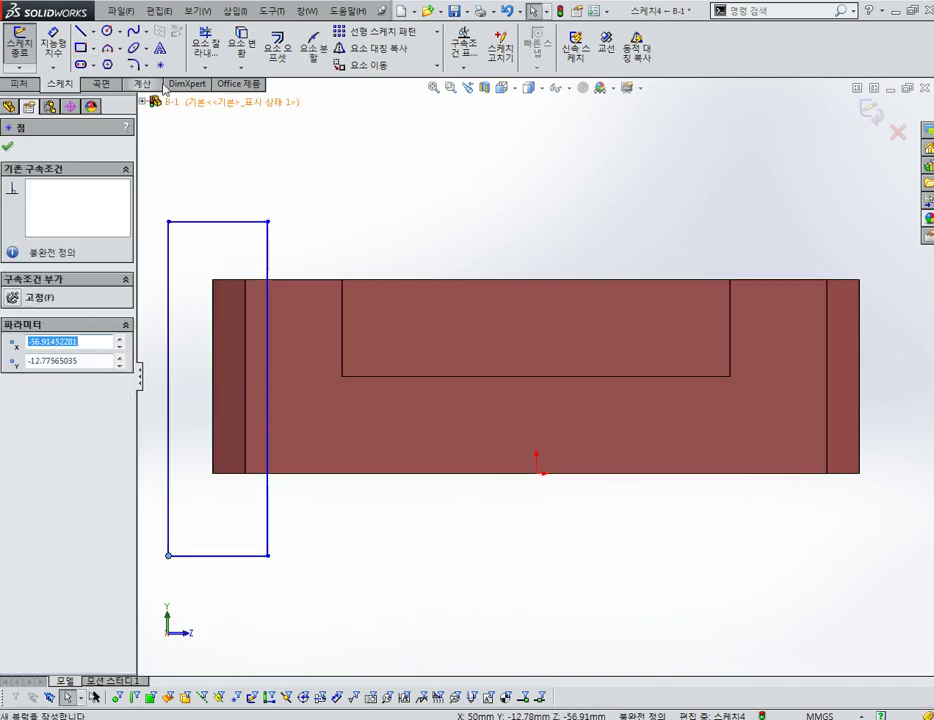
click(80, 31)
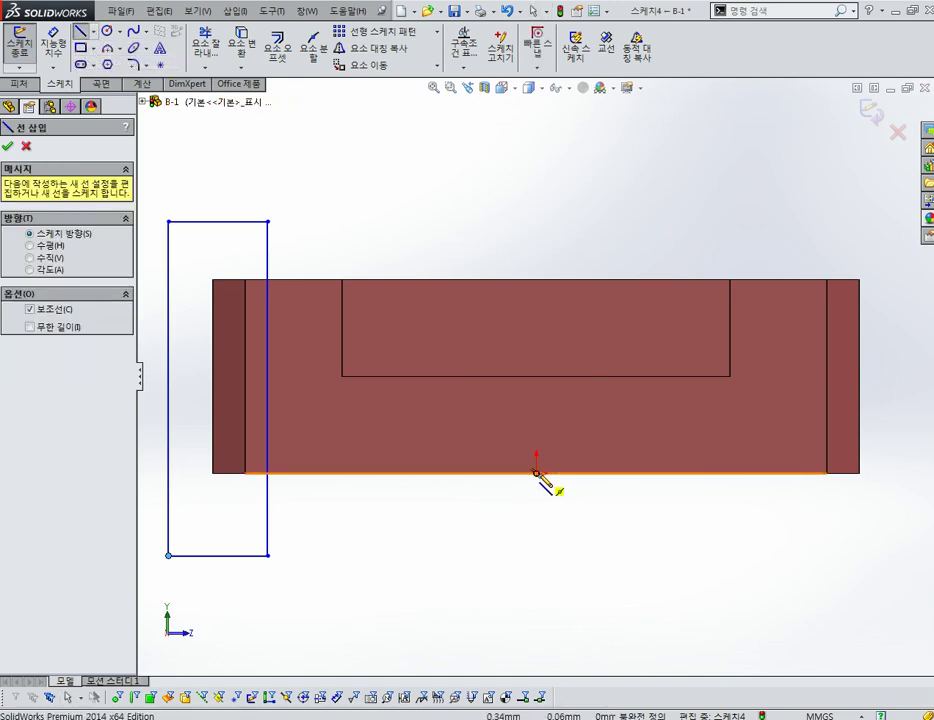
click(537, 473)
double_click(537, 280)
key(Escape)
- Mirror the end rectangle across centreline 선5
scroll(540, 370, up, 3)
click(375, 50)
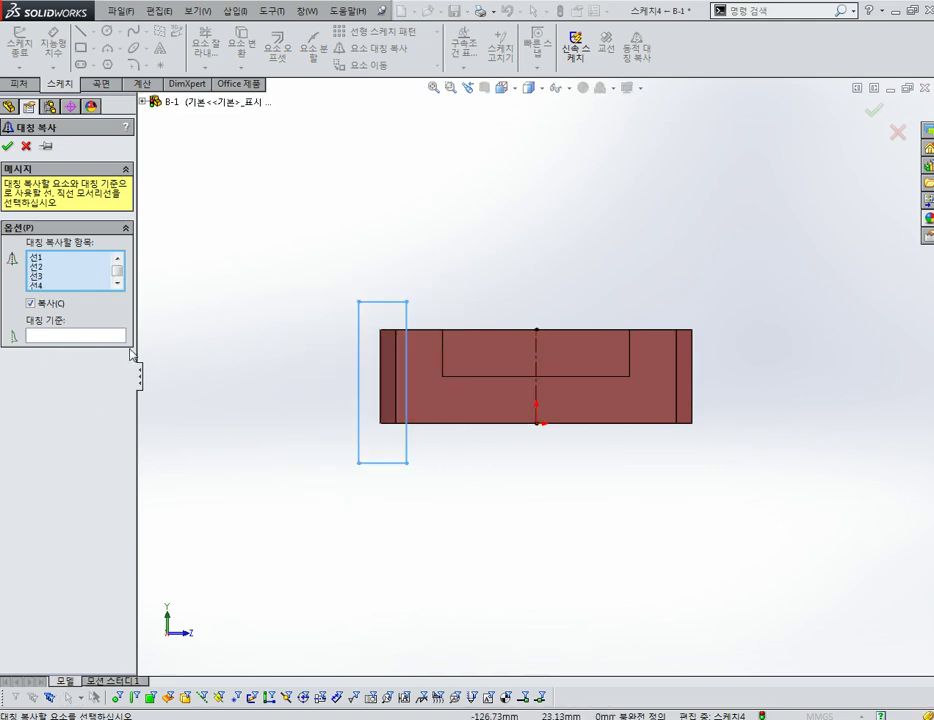
click(537, 356)
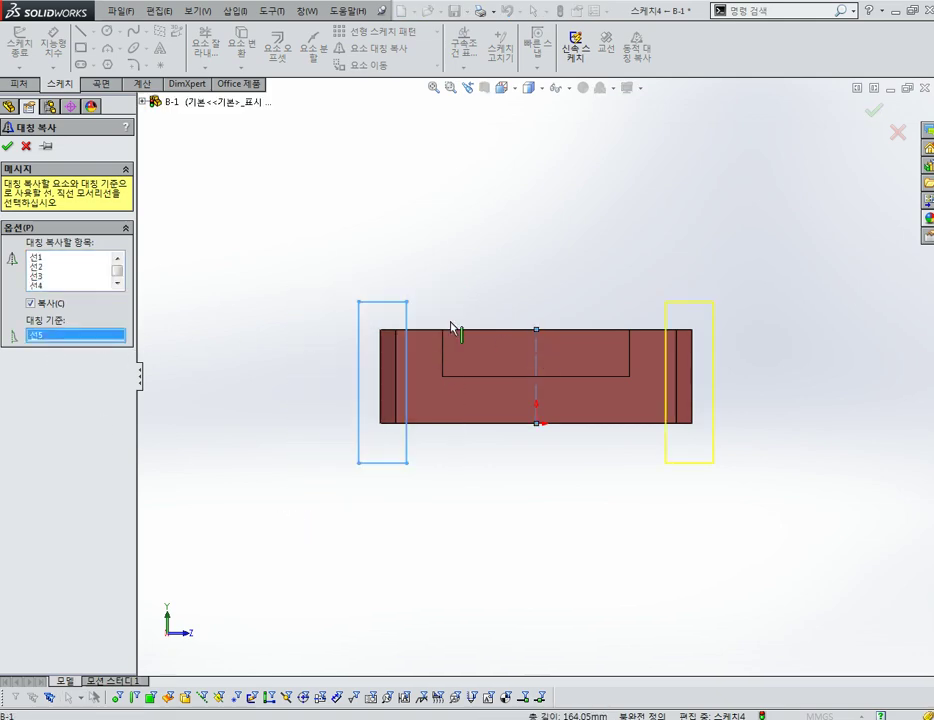
click(8, 146)
middle_drag(460, 200, 540, 320)
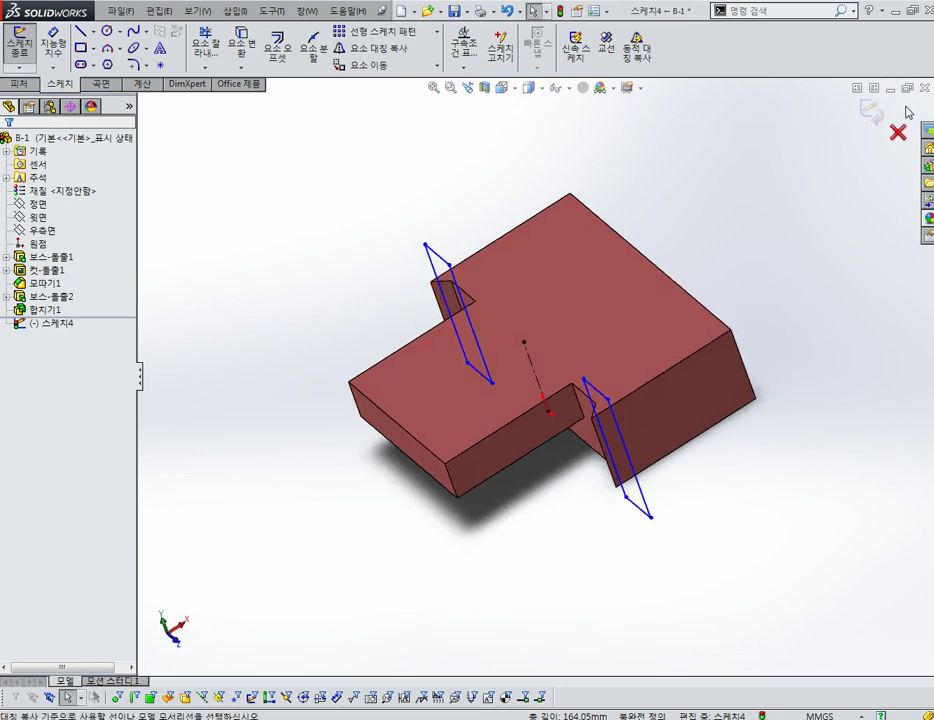
- Cut both end rectangles from B-1 Through All, with the direction flipped
click(871, 112)
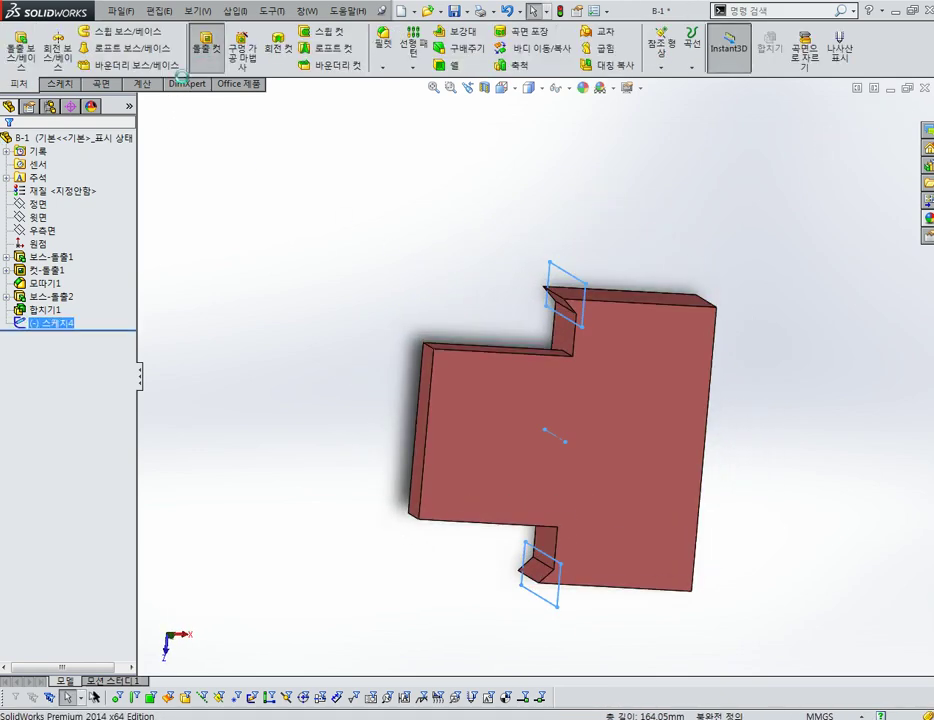
click(48, 259)
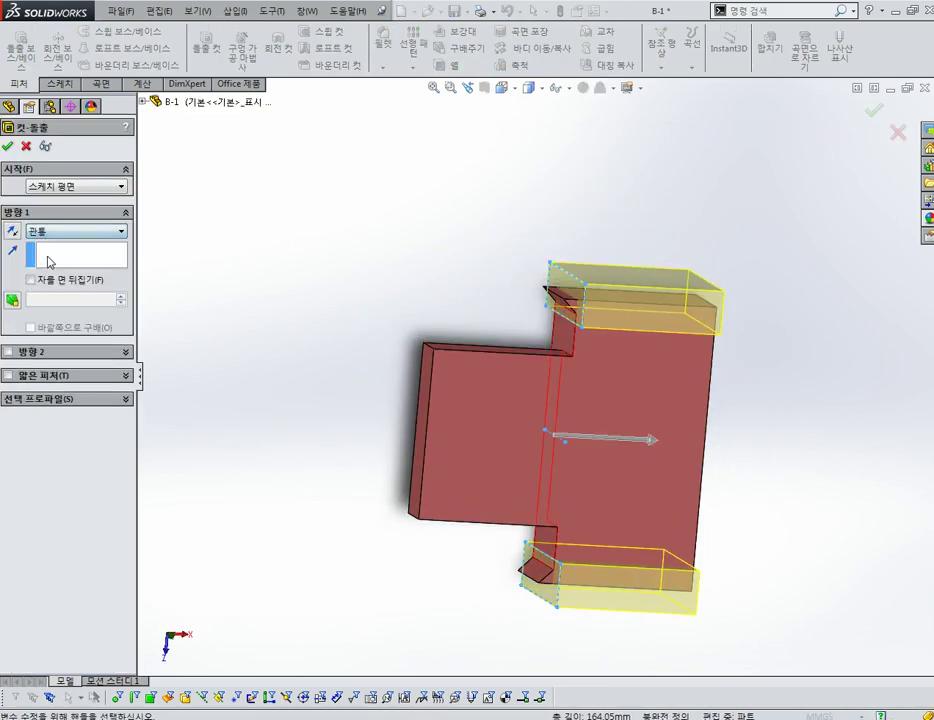
click(12, 231)
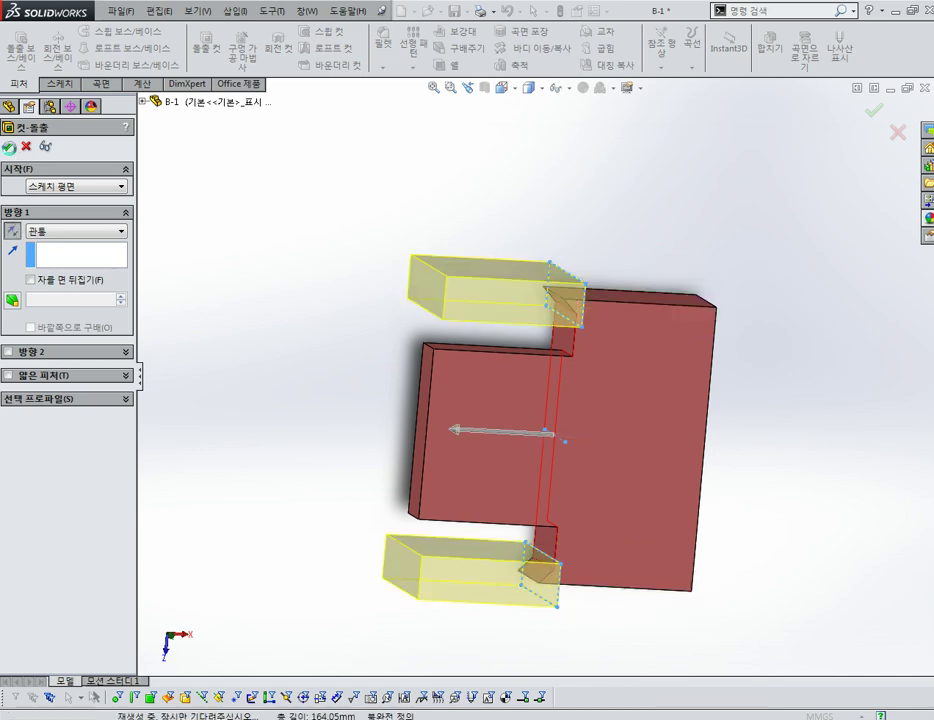
click(7, 145)
mouse_move(350, 216)
middle_down()
mouse_move(435, 131)
mouse_move(573, 444)
mouse_move(559, 430)
mouse_move(640, 279)
mouse_move(561, 417)
mouse_move(607, 369)
mouse_move(598, 402)
middle_up()
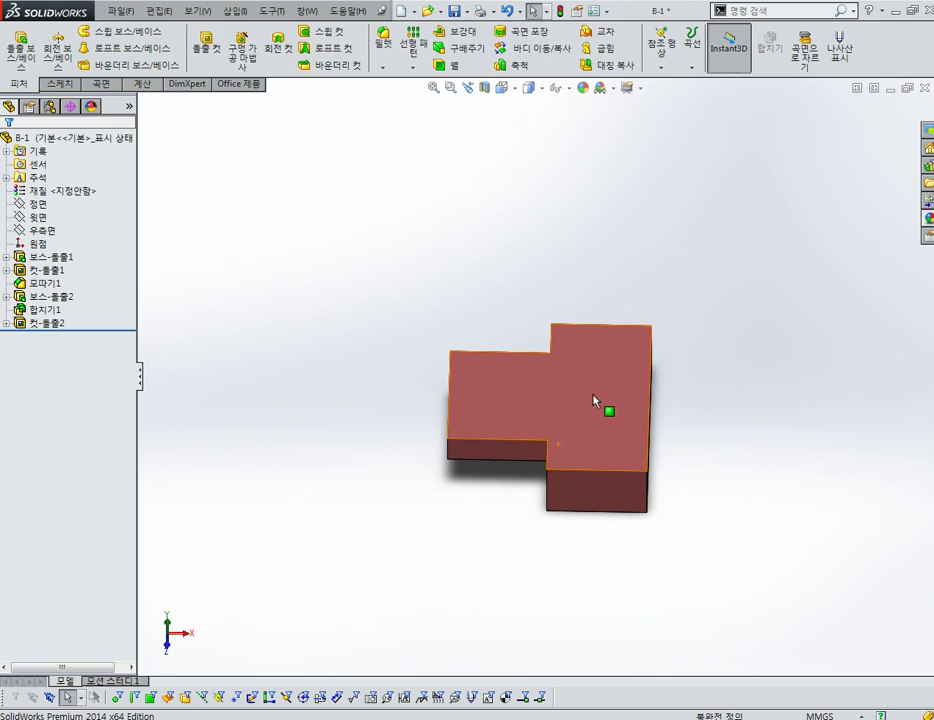
- Recolour part B-1 tan (RGB 252, 188, 132) through its Appearance colour option
right_click(72, 137)
click(109, 146)
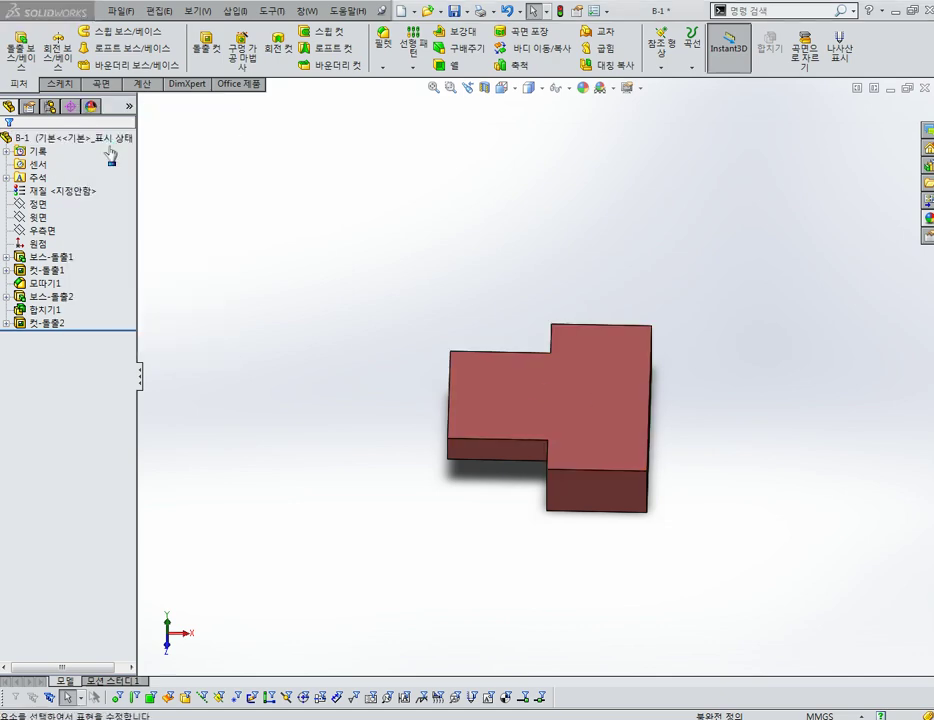
click(42, 437)
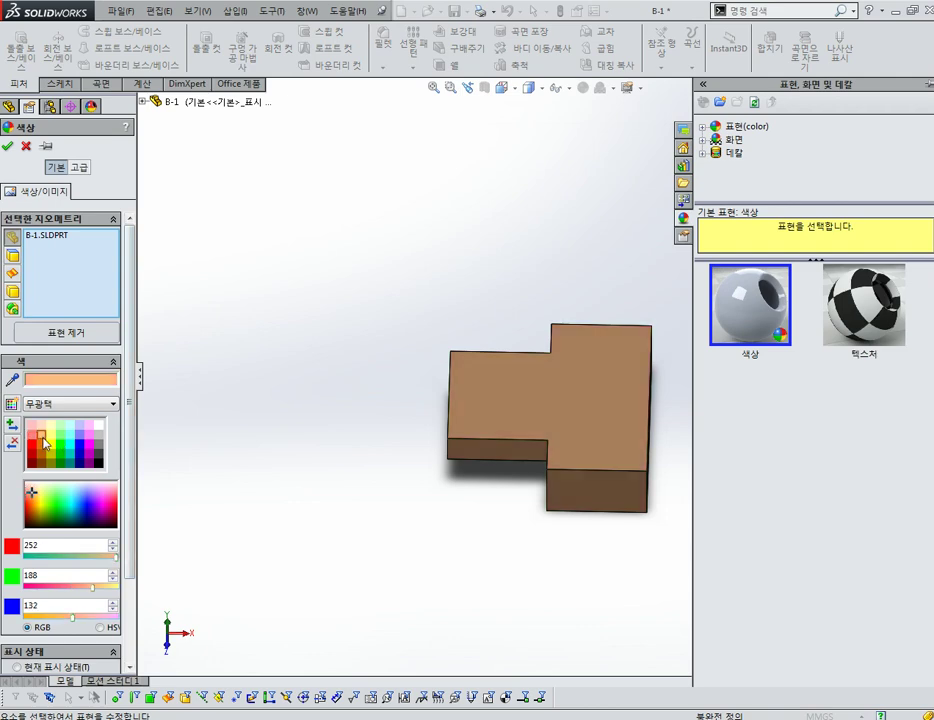
scroll(520, 430, down, 2)
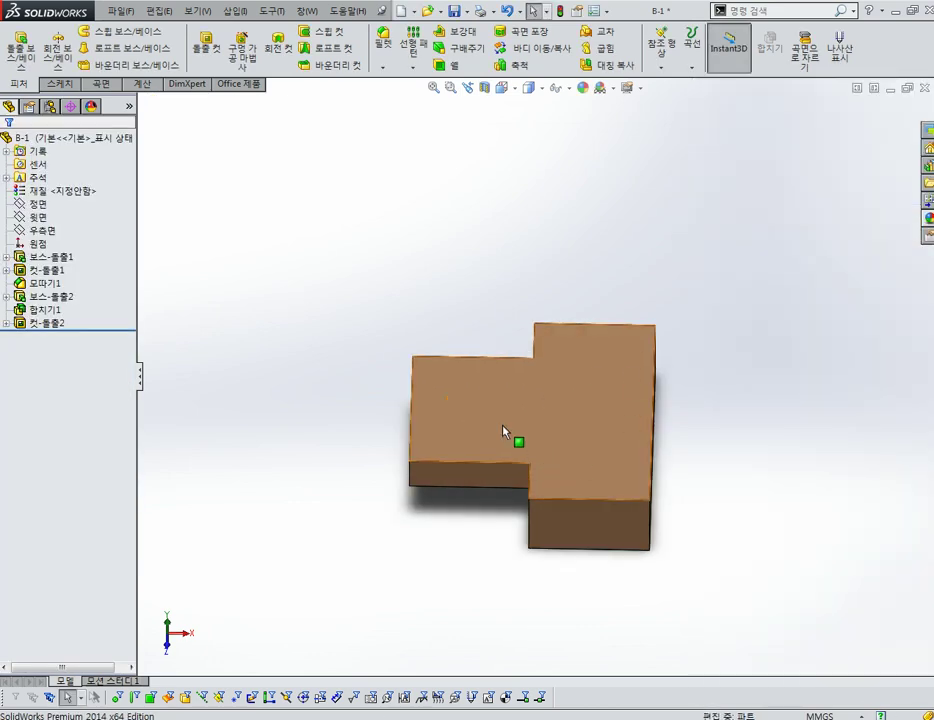
scroll(540, 455, down, 1)
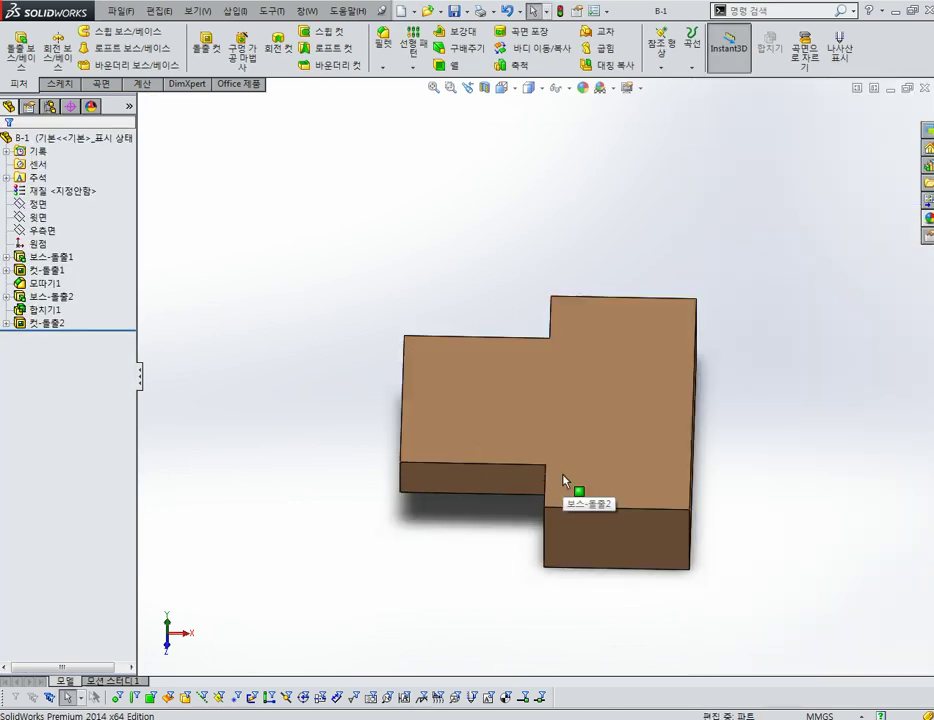
click(120, 11)
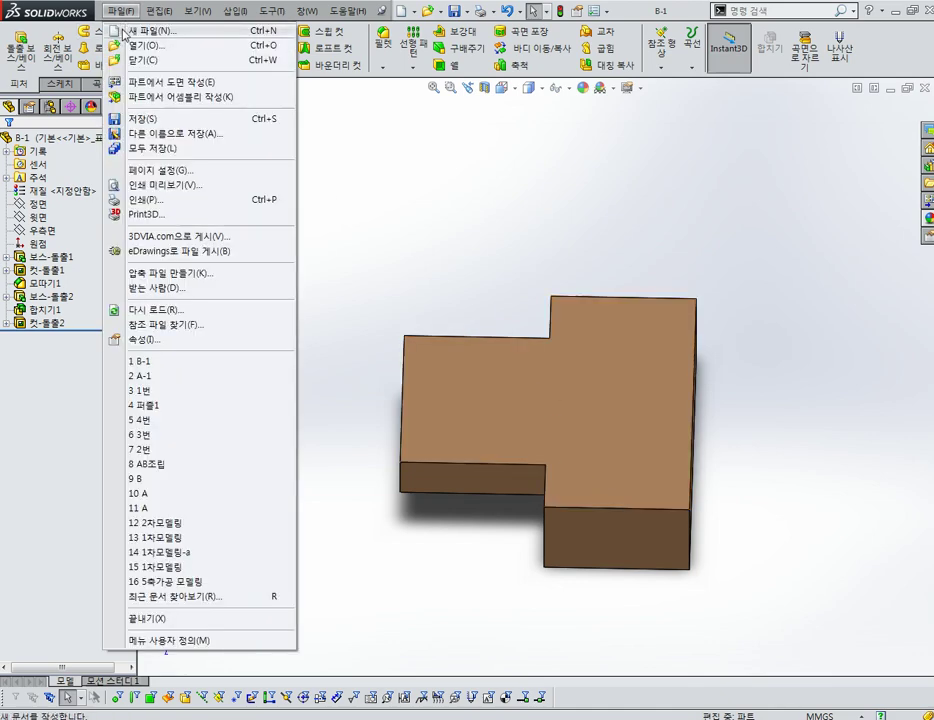
- Create new assembly 어셈블리1 and place part A-1 as its fixed first component
click(126, 31)
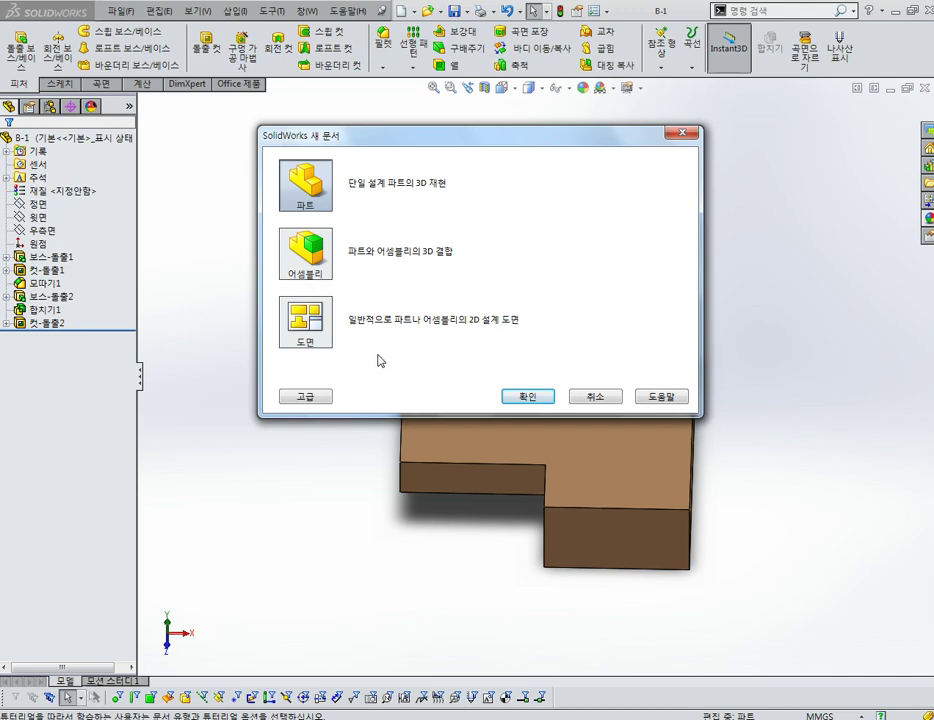
click(318, 262)
click(540, 392)
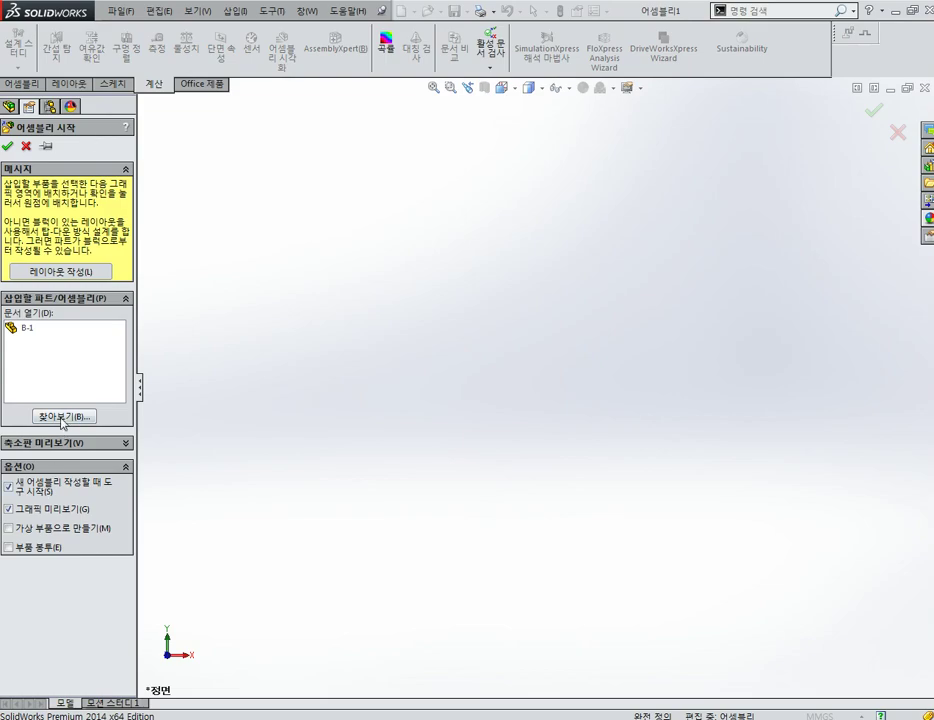
click(62, 416)
double_click(313, 298)
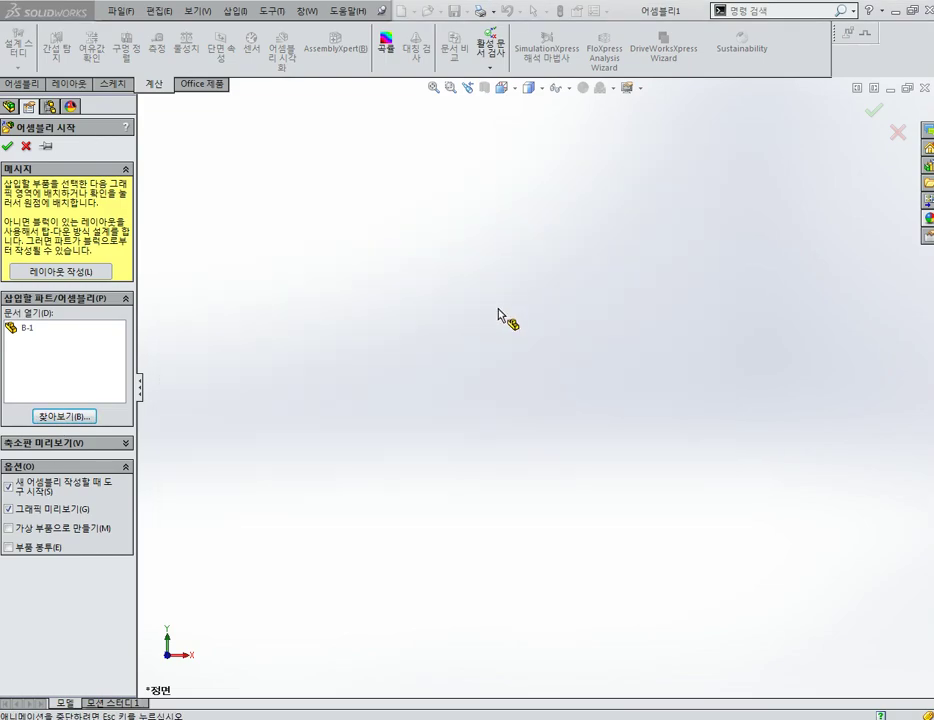
click(493, 324)
mouse_move(593, 283)
middle_down()
mouse_move(488, 311)
mouse_move(525, 369)
mouse_move(477, 409)
mouse_move(575, 411)
mouse_move(560, 408)
middle_up()
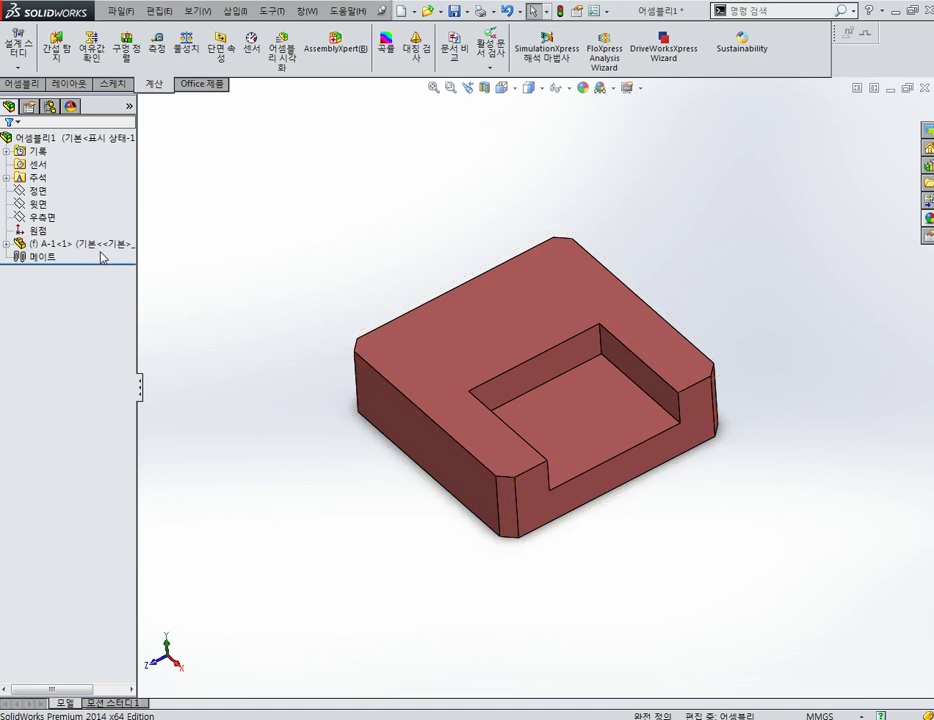
- Insert B-1 from Open Documents and place it beside A-1 in the assembly
click(21, 84)
click(56, 48)
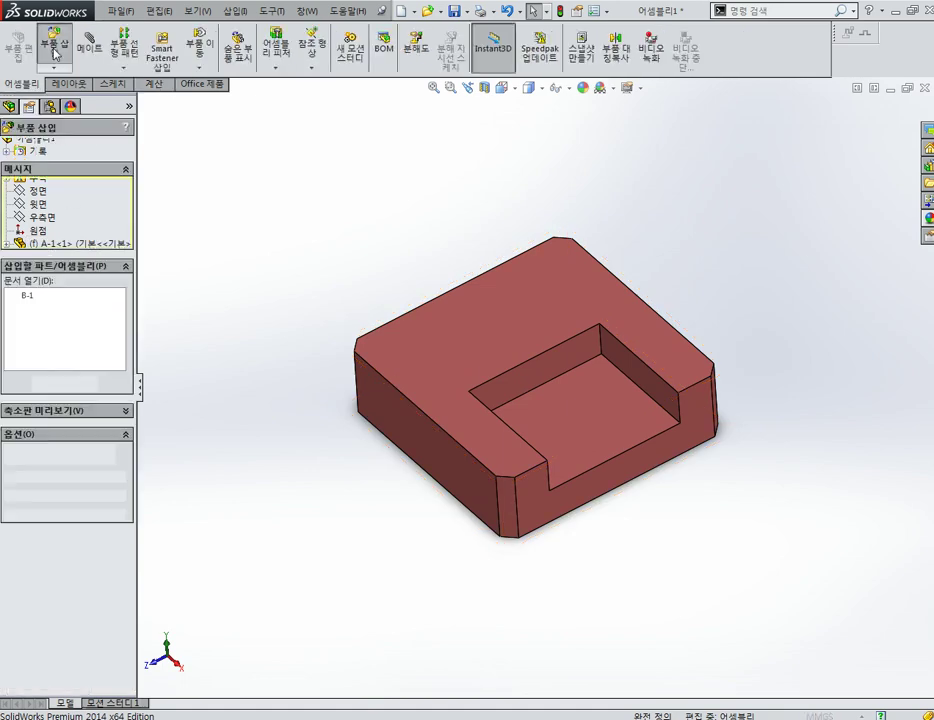
click(30, 297)
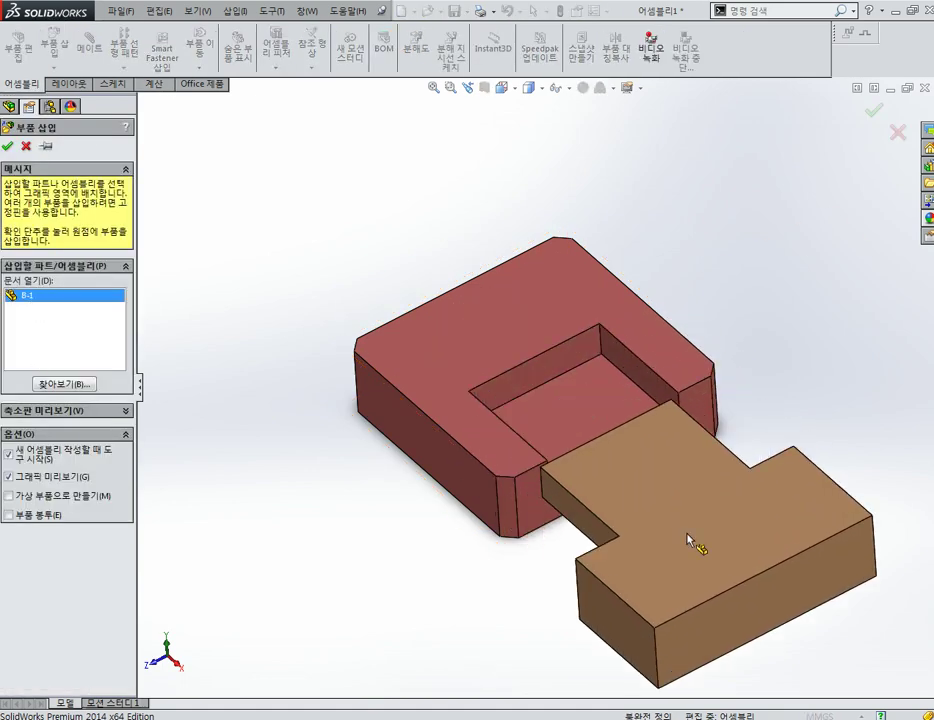
click(776, 409)
mouse_move(682, 432)
middle_down()
mouse_move(728, 335)
mouse_move(755, 329)
mouse_move(780, 215)
mouse_move(748, 459)
mouse_move(728, 413)
mouse_move(759, 488)
mouse_move(898, 537)
mouse_move(715, 502)
mouse_move(700, 402)
middle_up()
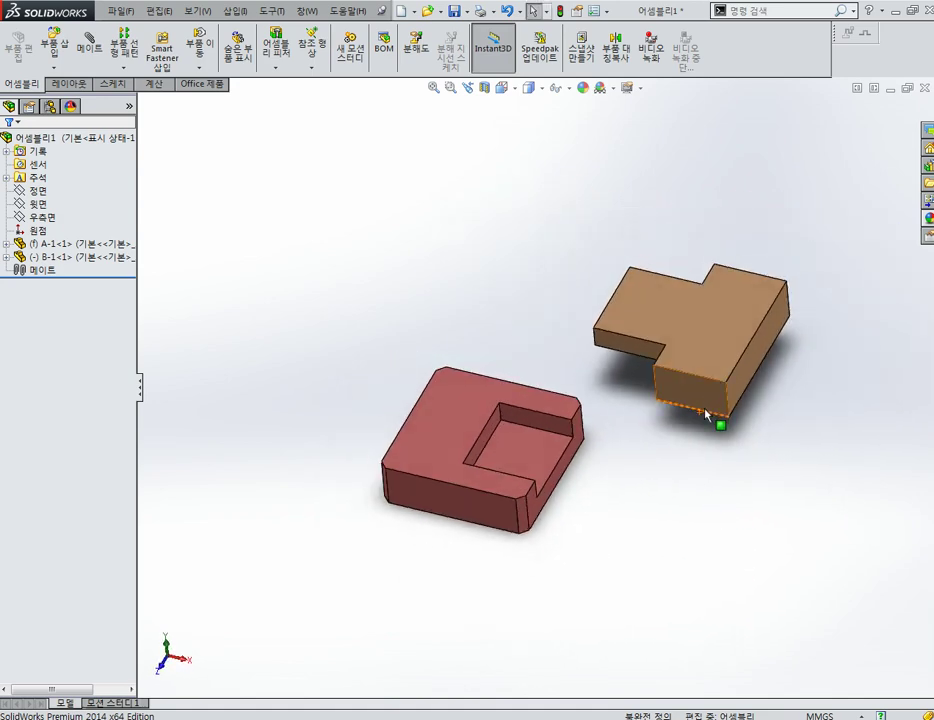
middle_drag(705, 414, 690, 405)
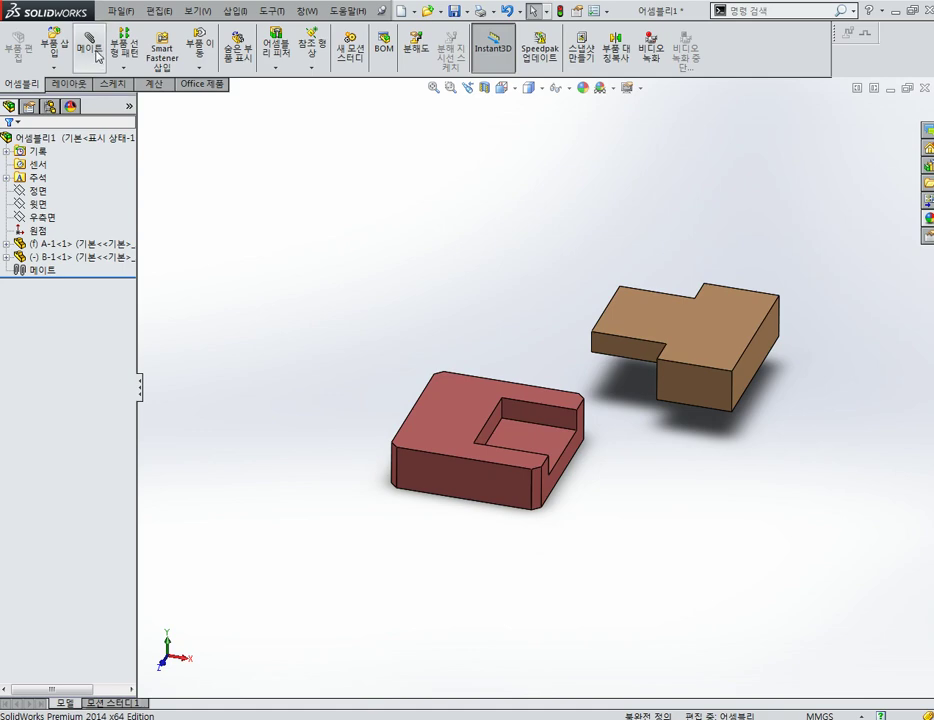
- Add a first coincident mate between B-1 and A-1's inner face
click(90, 50)
scroll(650, 390, down, 4)
mouse_move(572, 293)
middle_down()
mouse_move(512, 383)
mouse_move(357, 538)
middle_up()
click(436, 388)
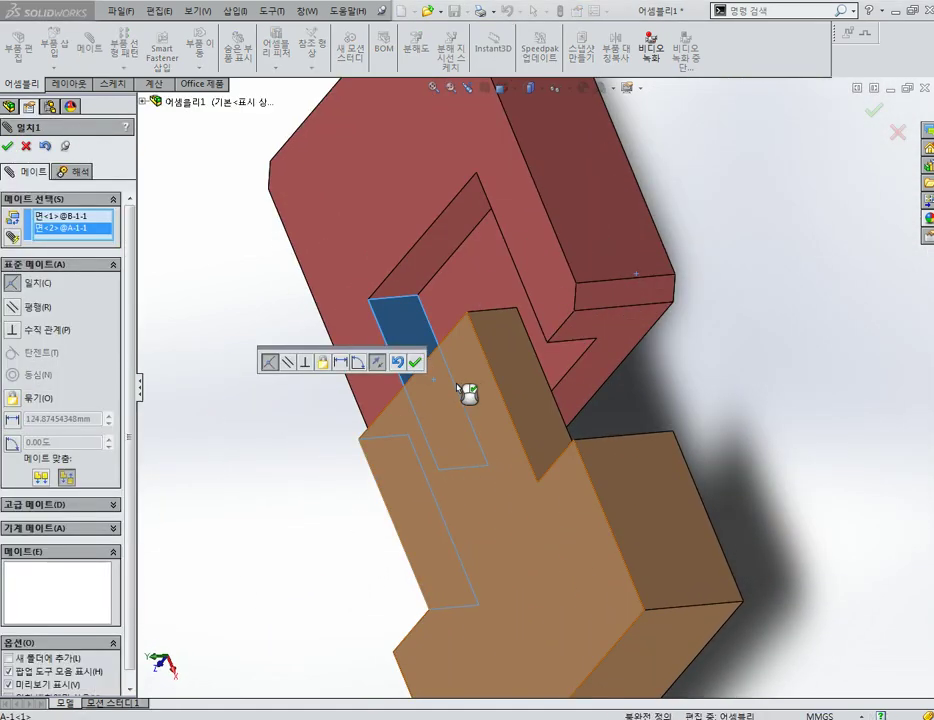
click(415, 363)
- Add a second coincident mate between a B-1 side face and A-1's slot inner face
scroll(416, 368, up, 3)
middle_drag(500, 375, 598, 375)
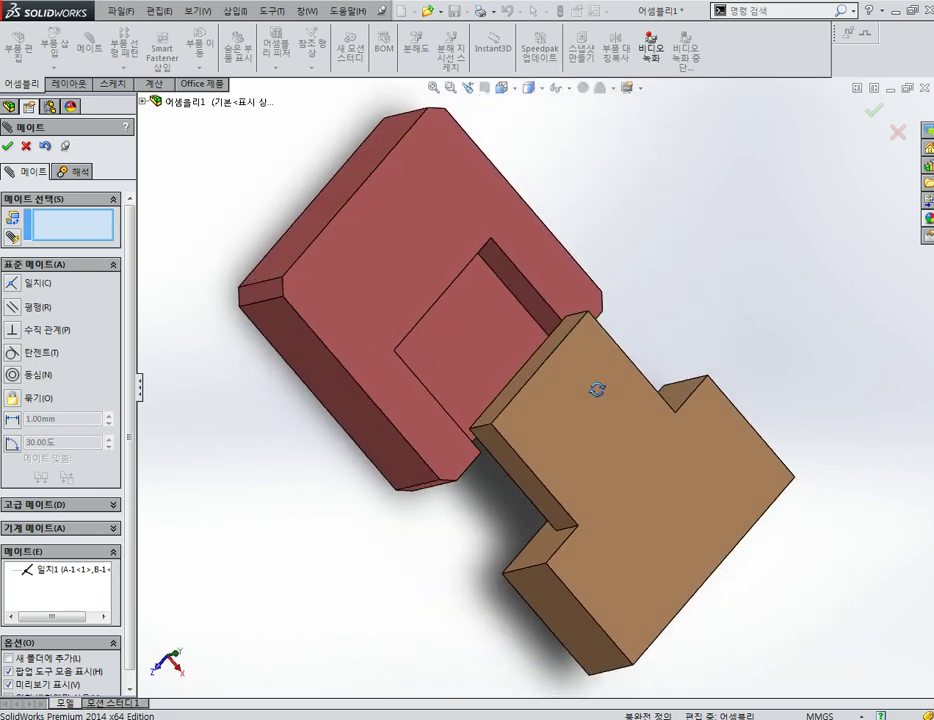
click(549, 354)
middle_drag(549, 354, 496, 265)
scroll(477, 264, down, 3)
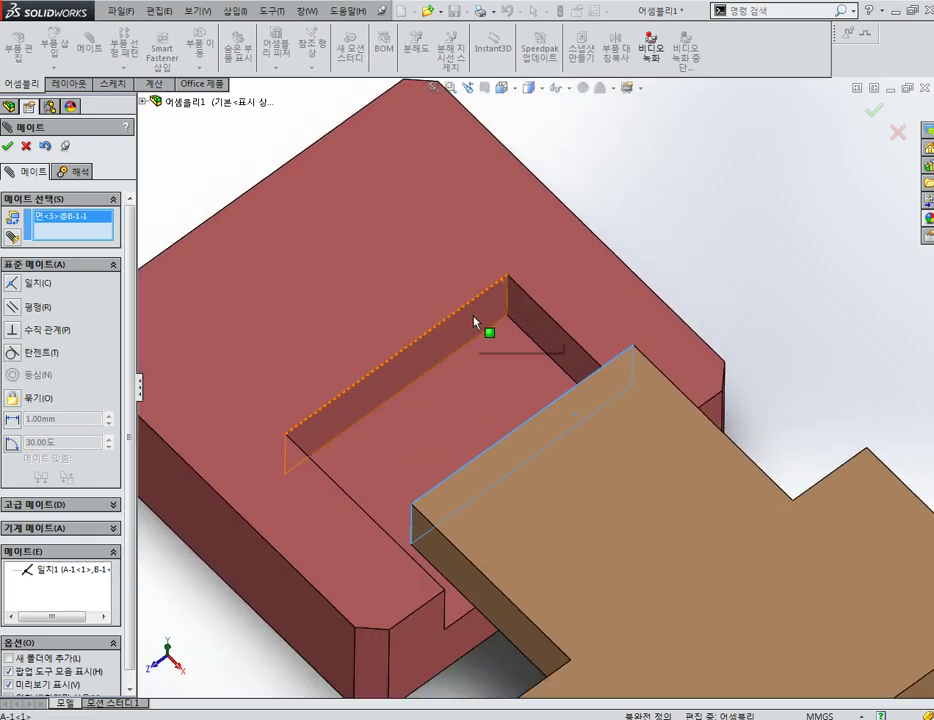
click(477, 264)
click(636, 302)
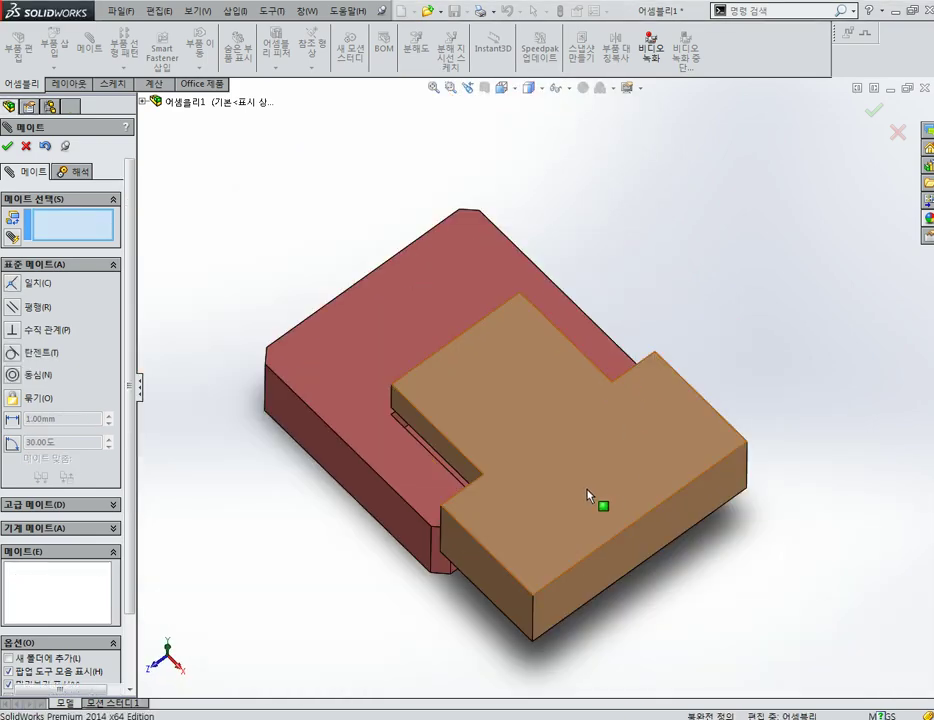
- Add a third coincident mate from B-1 to A-1's pocket floor, then close the Mate panel
mouse_move(292, 142)
middle_down()
mouse_move(628, 372)
mouse_move(156, 134)
middle_up()
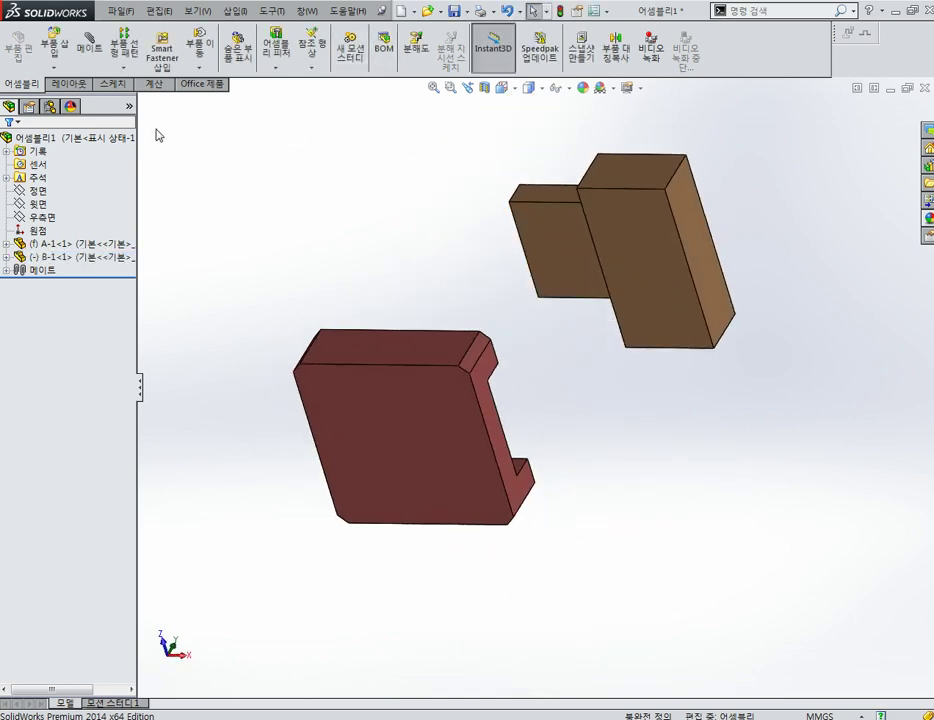
click(89, 48)
click(559, 298)
mouse_move(565, 394)
middle_down()
mouse_move(477, 496)
mouse_move(441, 490)
middle_up()
click(443, 489)
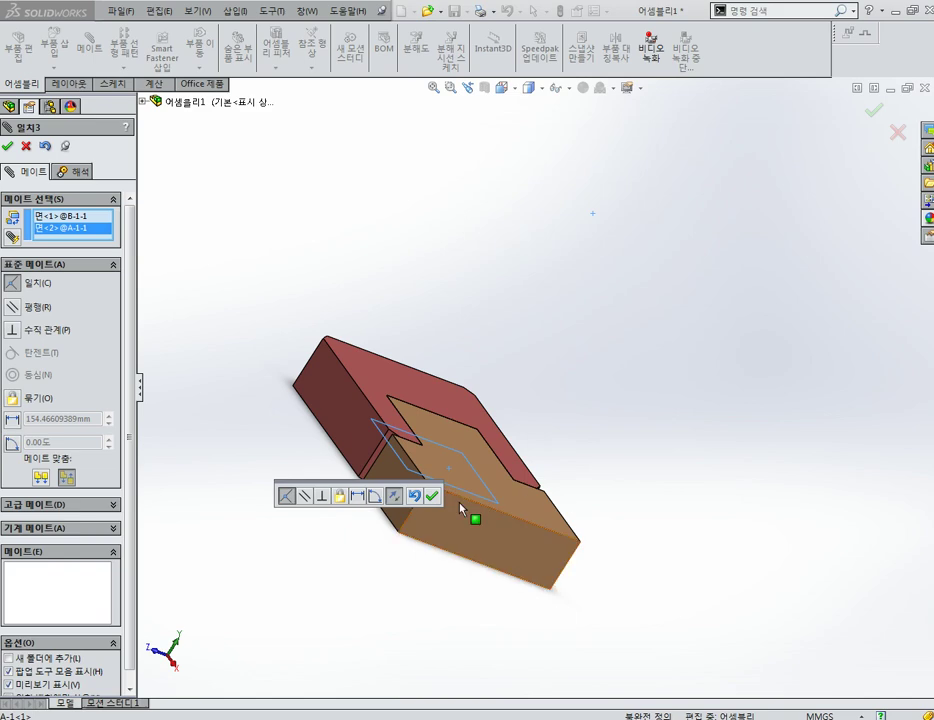
click(436, 497)
mouse_move(436, 497)
middle_down()
mouse_move(521, 434)
mouse_move(553, 600)
mouse_move(500, 402)
mouse_move(489, 540)
mouse_move(490, 452)
mouse_move(448, 471)
mouse_move(500, 500)
mouse_move(552, 341)
middle_up()
key(Escape)
mouse_move(500, 443)
middle_down()
mouse_move(496, 386)
mouse_move(496, 430)
middle_up()
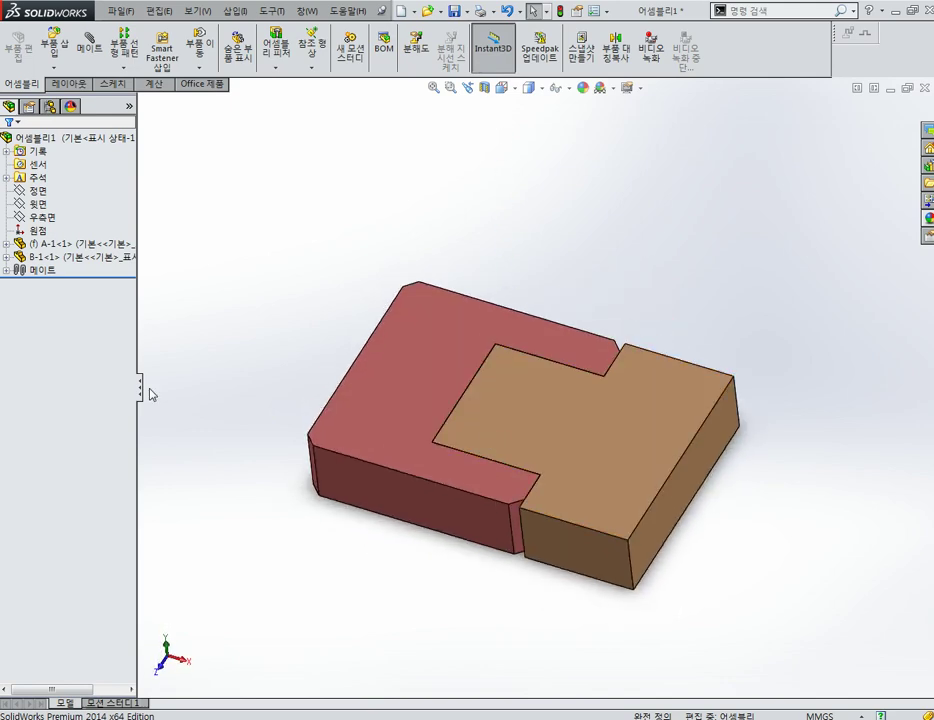
- Run Interference Detection on the assembly, confirming No Interference
click(153, 83)
click(57, 40)
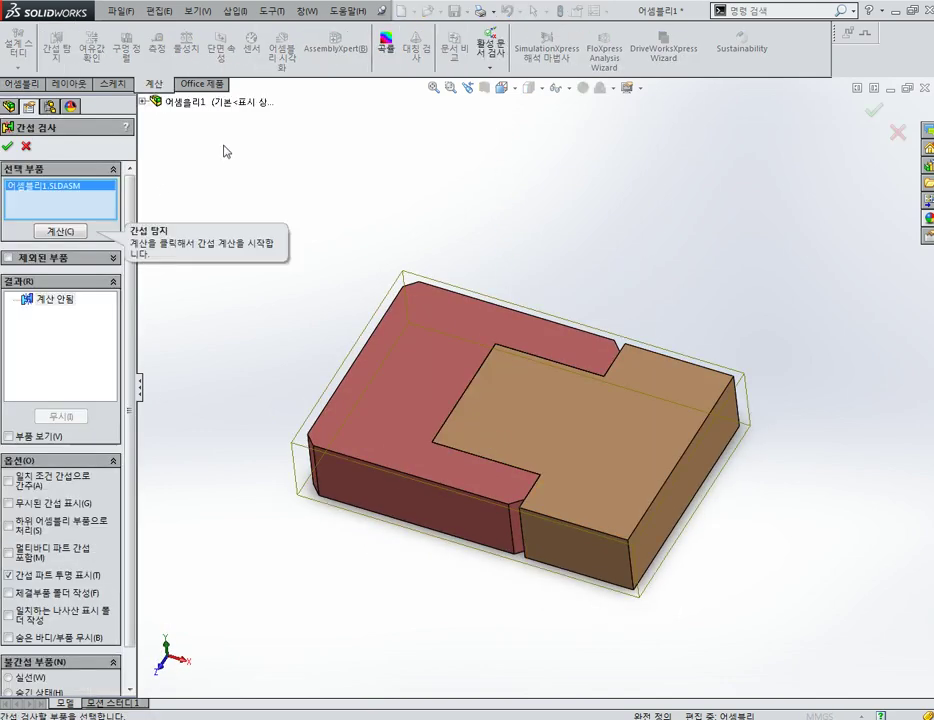
click(57, 233)
middle_drag(309, 366, 338, 382)
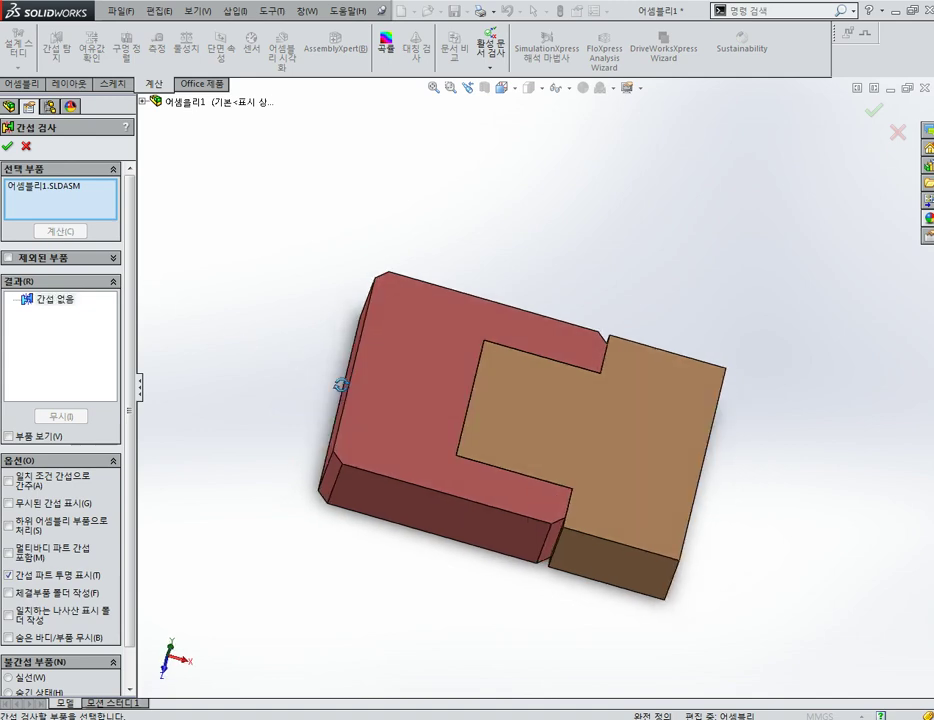
click(7, 146)
- Select part A-1's top face and open A-1 in its own window
mouse_move(425, 240)
middle_down()
mouse_move(417, 334)
mouse_move(546, 381)
mouse_move(688, 460)
mouse_move(682, 390)
mouse_move(675, 399)
middle_up()
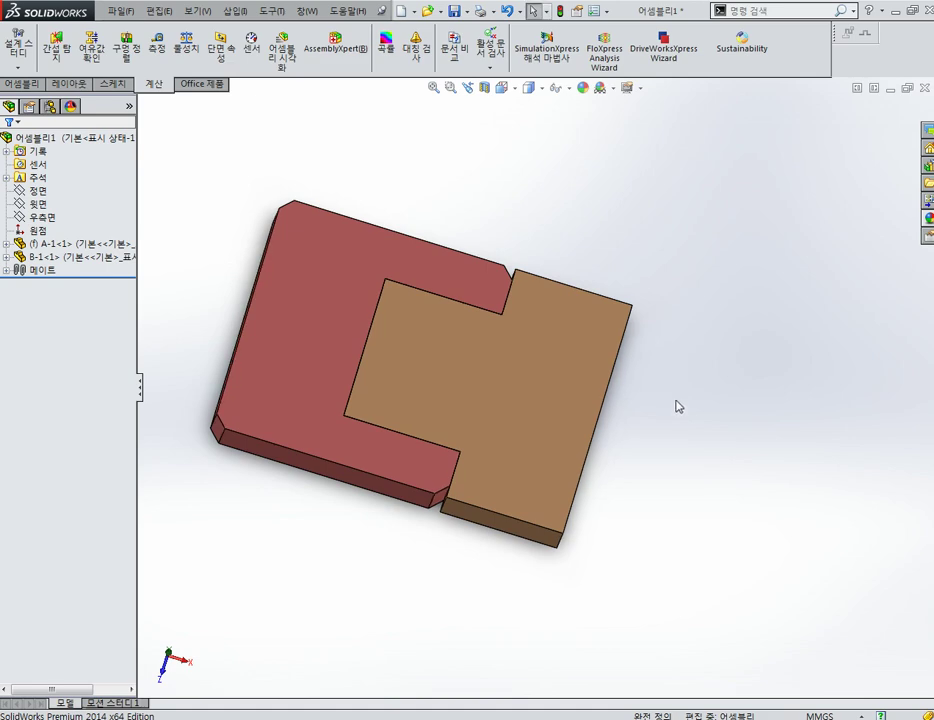
middle_drag(427, 298, 407, 246)
scroll(392, 323, down, 3)
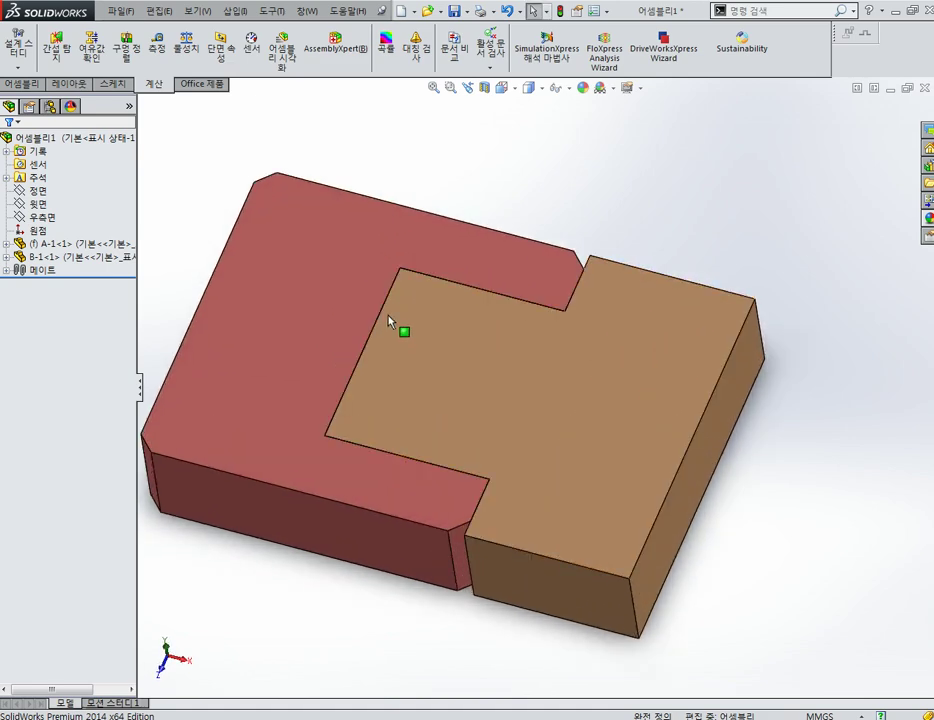
click(360, 224)
click(375, 174)
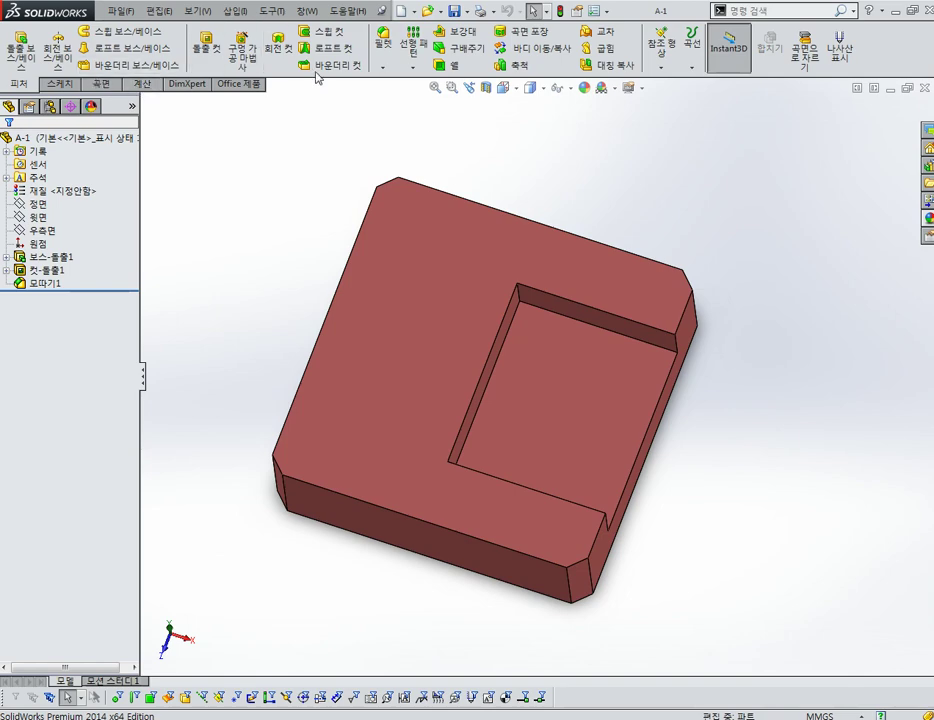
- Place two Hole Wizard points at A-1's upper and lower inner pocket corners, viewed Normal To
click(248, 53)
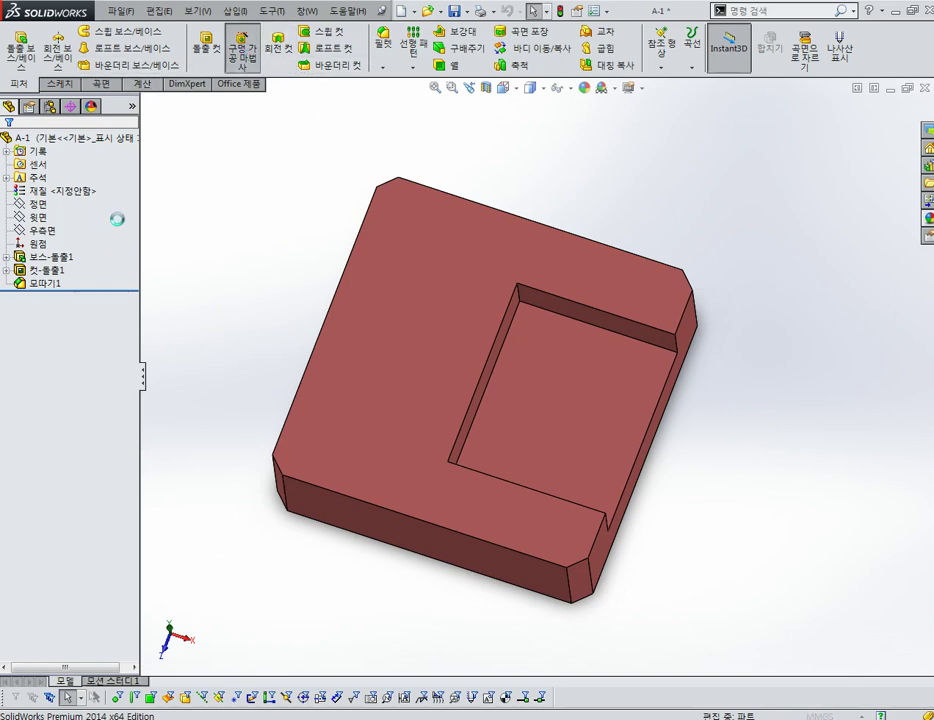
click(60, 172)
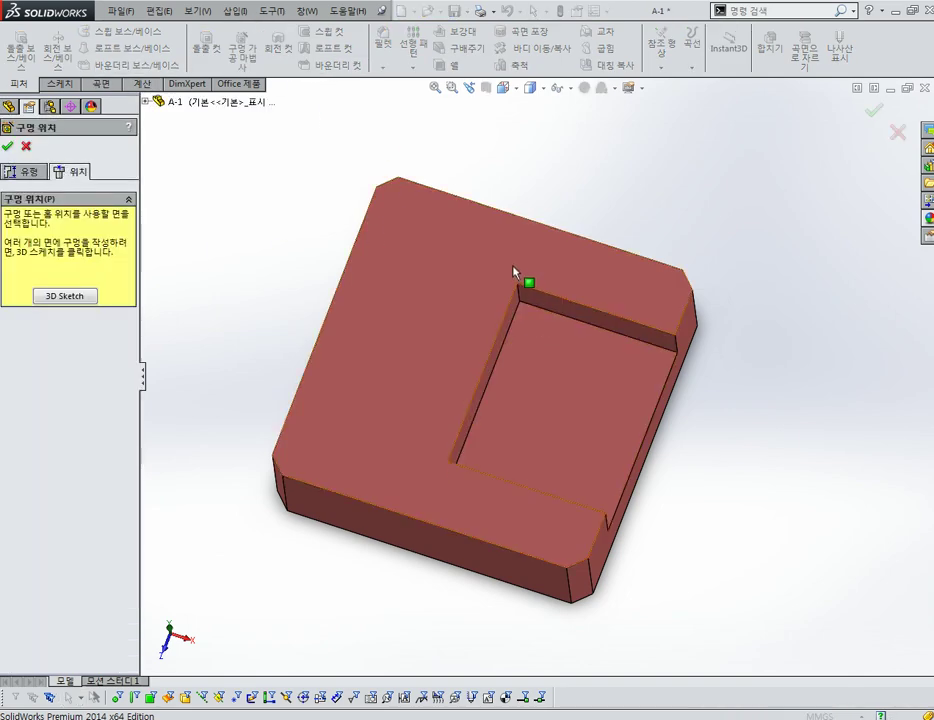
click(517, 282)
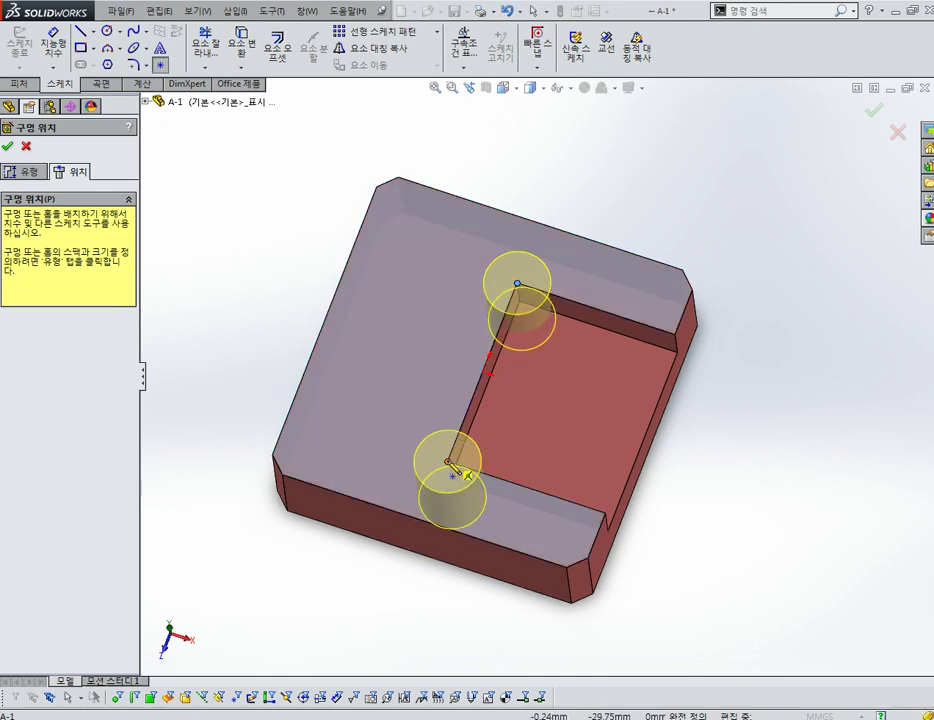
click(448, 461)
key(ctrl+8)
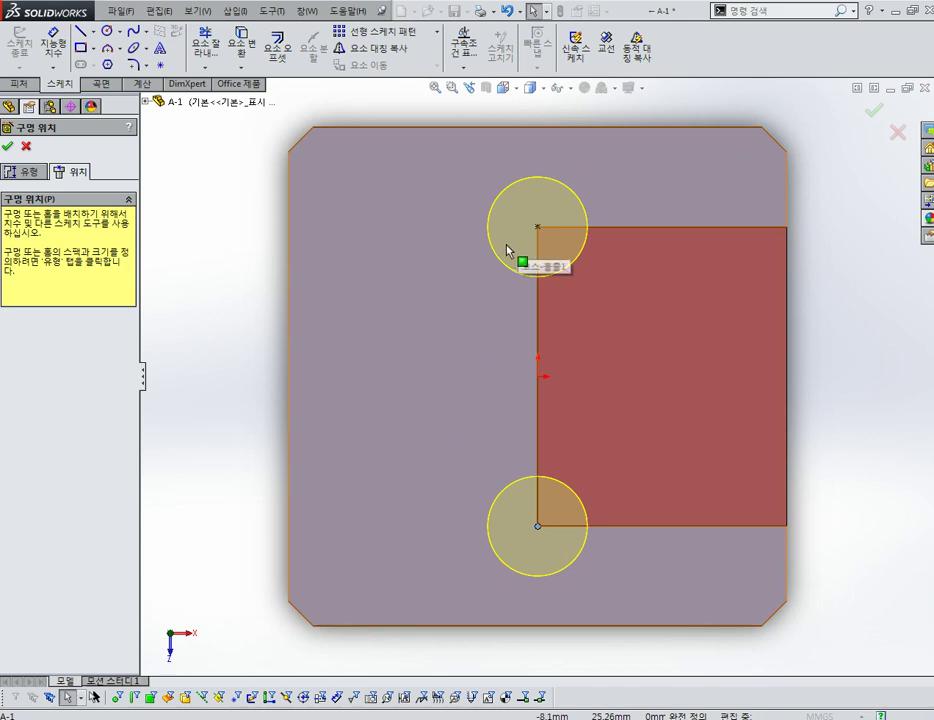
click(28, 174)
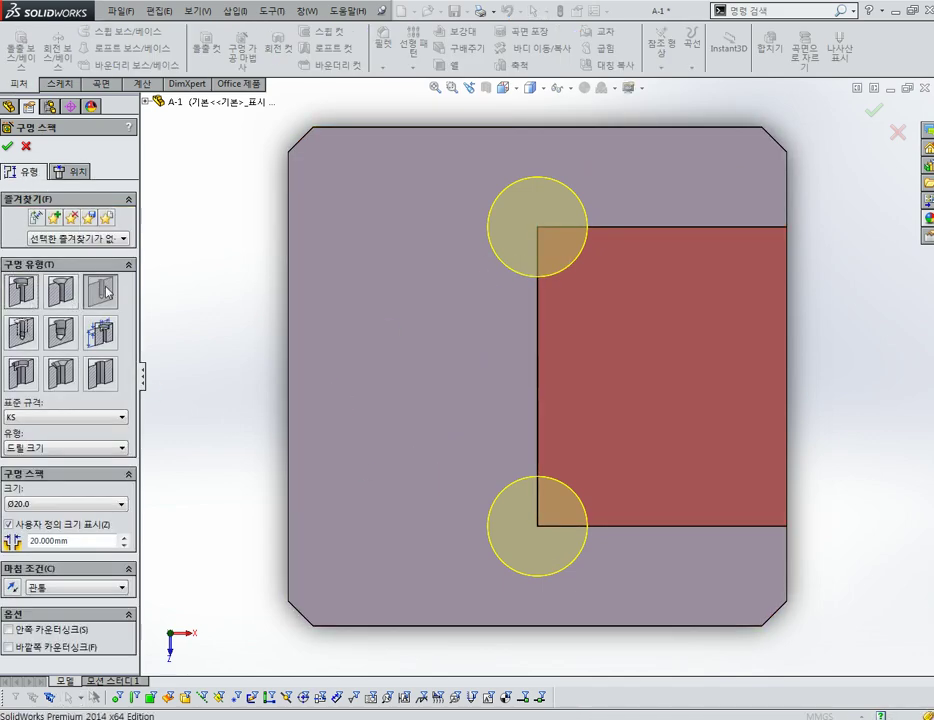
- Set the Hole Wizard hole size to Ø10.0
click(65, 507)
scroll(47, 572, up, 3)
scroll(47, 572, up, 2)
scroll(50, 568, up, 3)
scroll(51, 566, up, 1)
scroll(53, 572, up, 1)
scroll(54, 575, up, 1)
scroll(55, 577, up, 2)
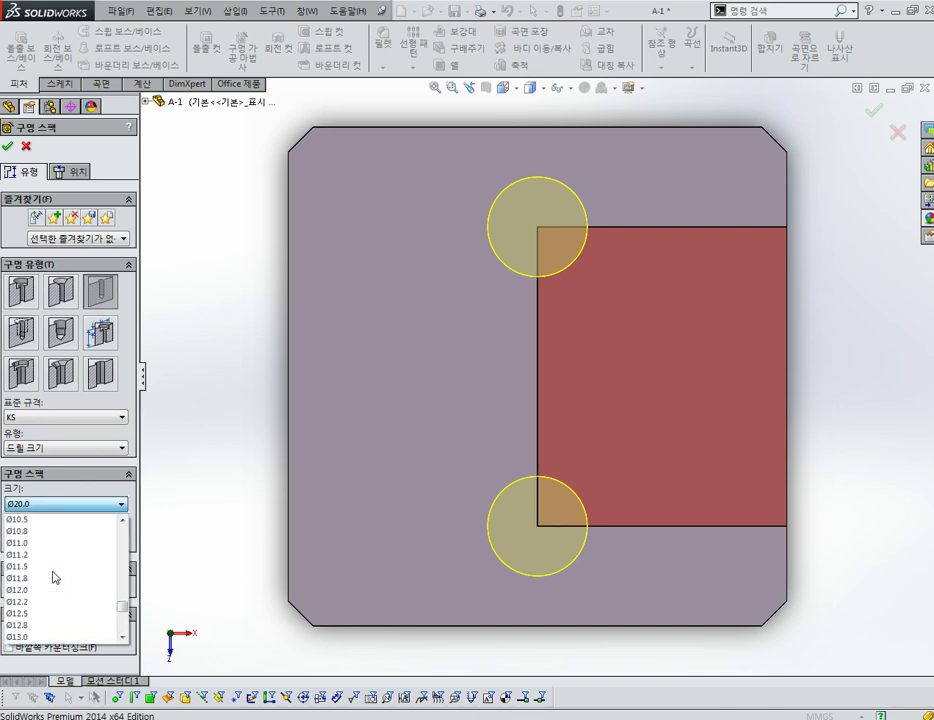
scroll(48, 540, up, 1)
scroll(40, 545, up, 1)
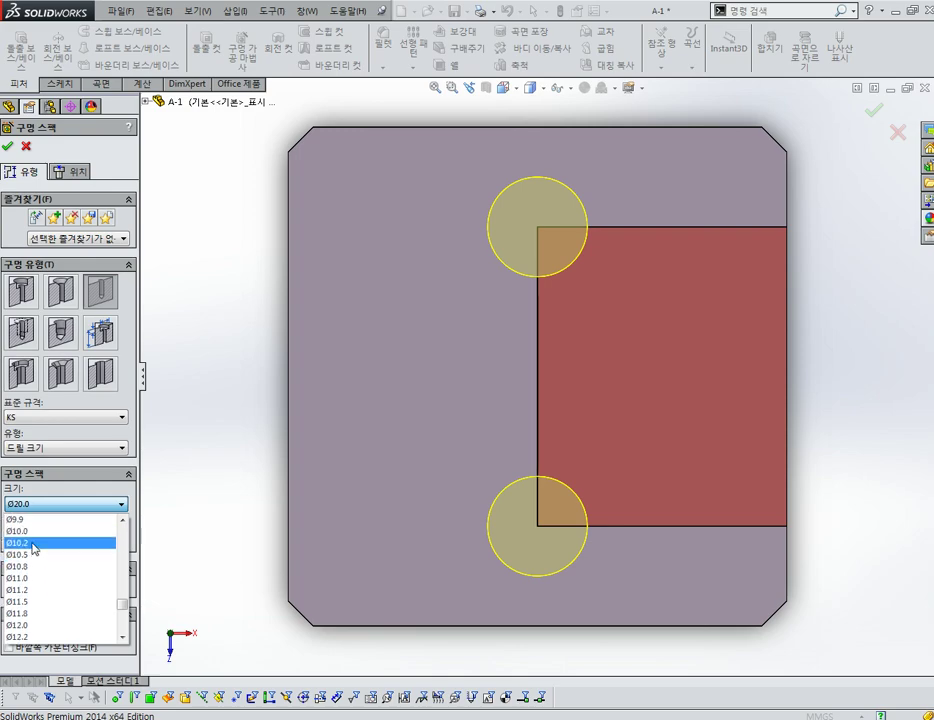
click(30, 522)
mouse_move(400, 330)
middle_down()
mouse_move(416, 359)
mouse_move(365, 313)
mouse_move(22, 505)
middle_up()
- Make the holes Blind, 16 mm deep, create them, and return to the assembly
click(48, 587)
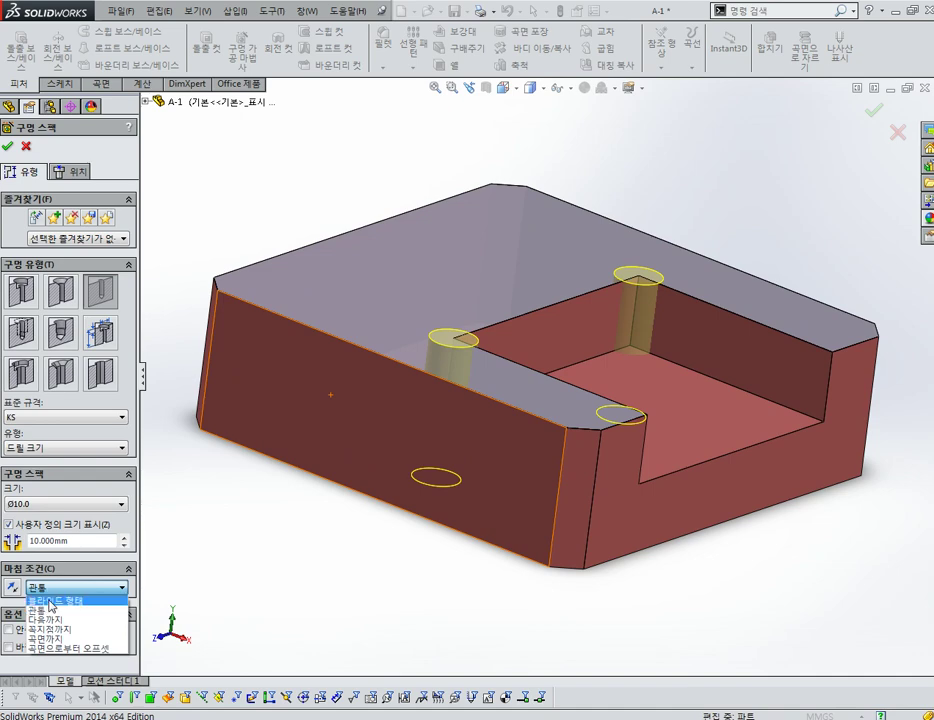
click(52, 601)
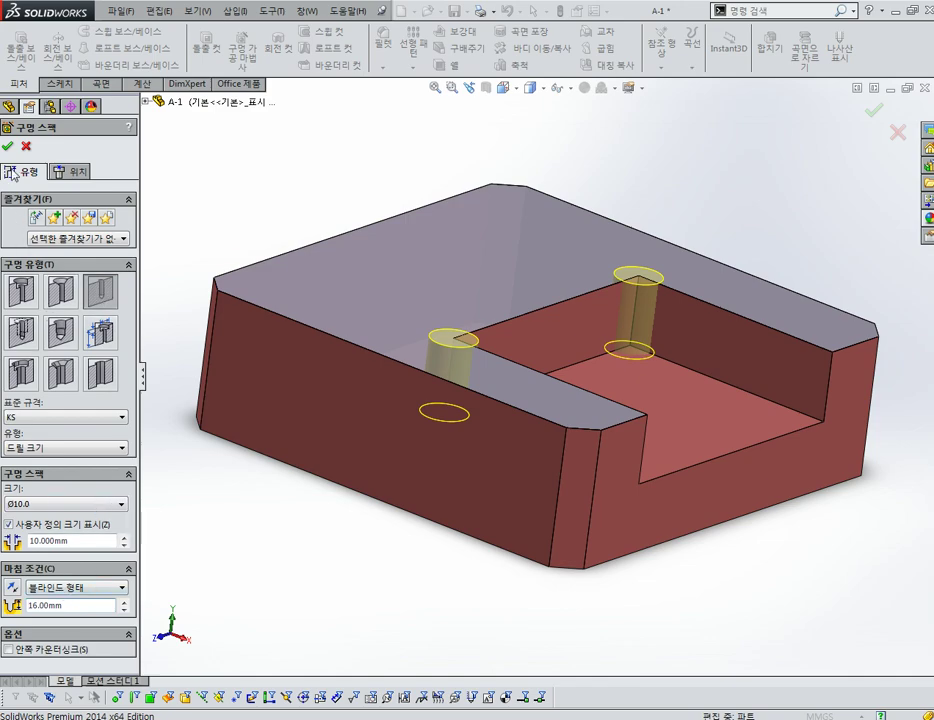
key(Return)
mouse_move(480, 298)
middle_down()
mouse_move(480, 381)
mouse_move(600, 323)
mouse_move(613, 356)
mouse_move(609, 240)
mouse_move(648, 277)
mouse_move(573, 366)
middle_up()
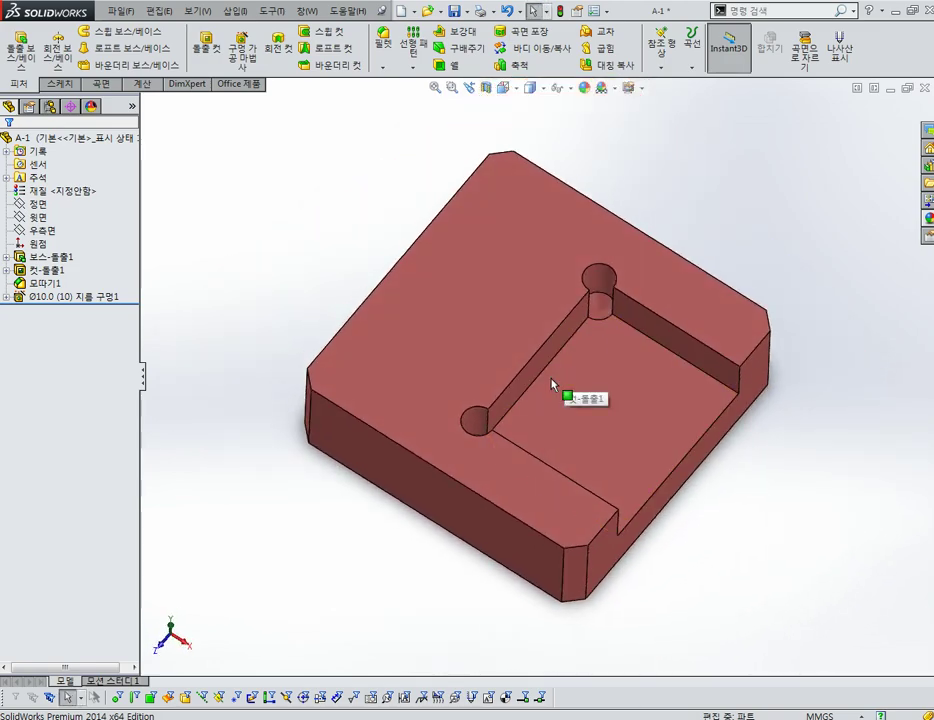
key(ctrl+Tab)
click(472, 325)
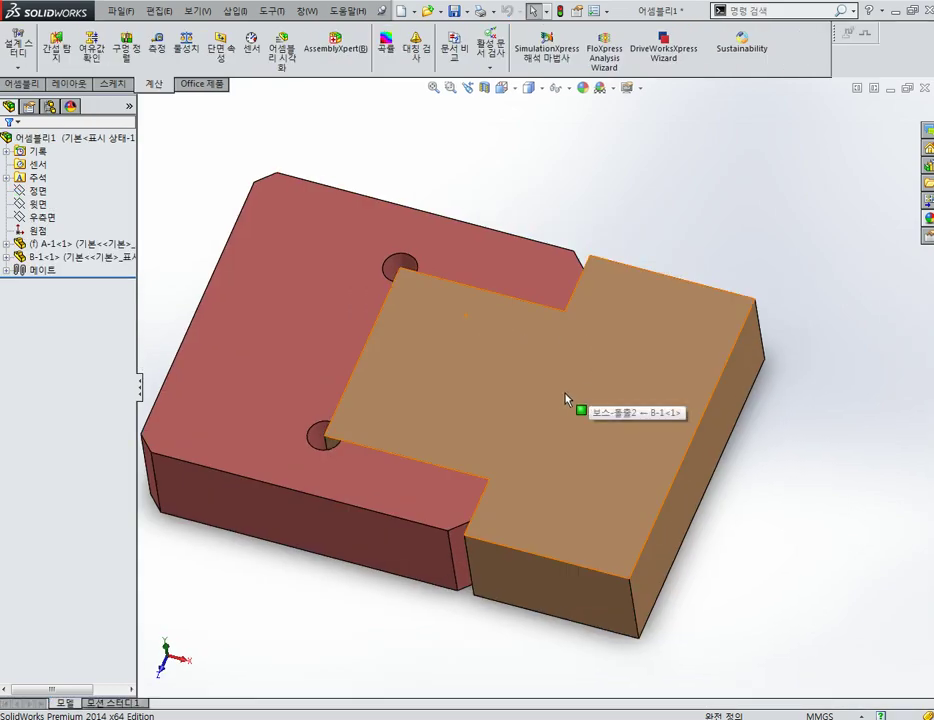
- Save the assembly under the name 'A-B 조립'
key(ctrl+s)
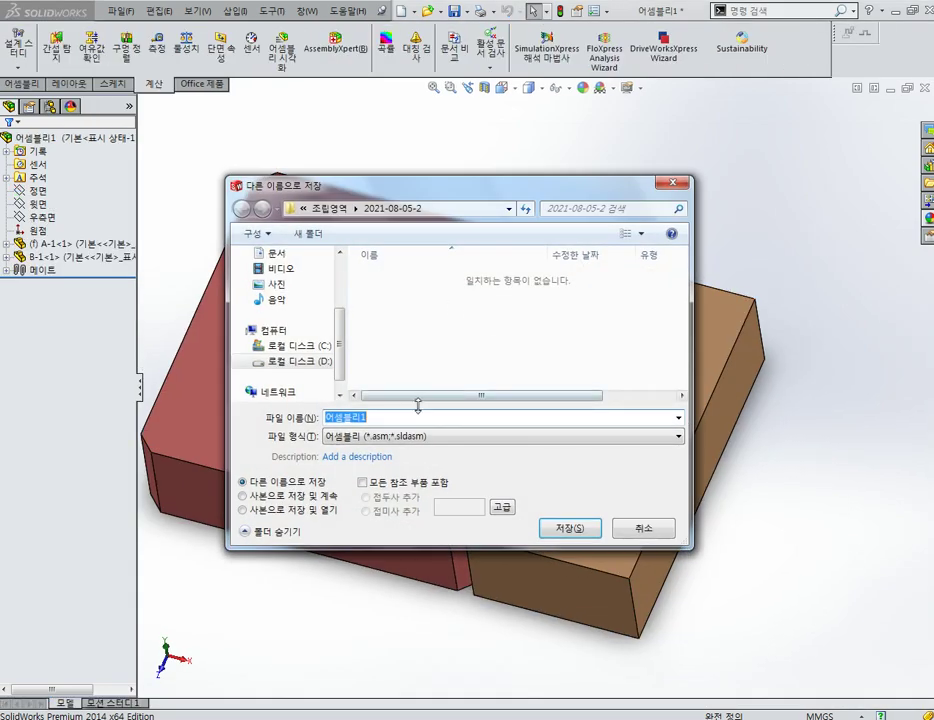
text(A-)
text(8)
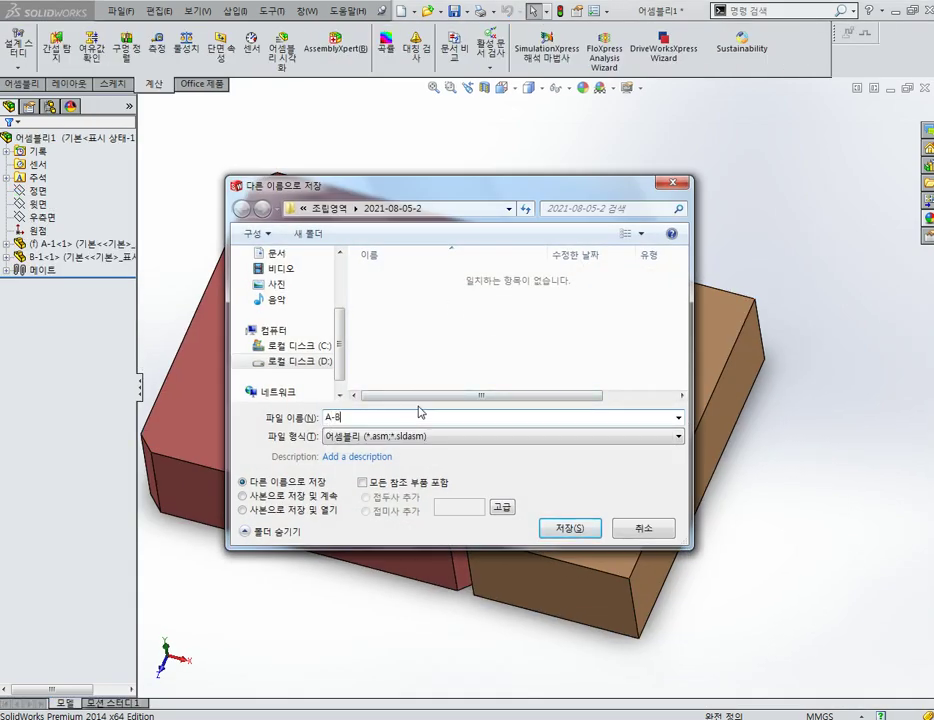
key(Return)
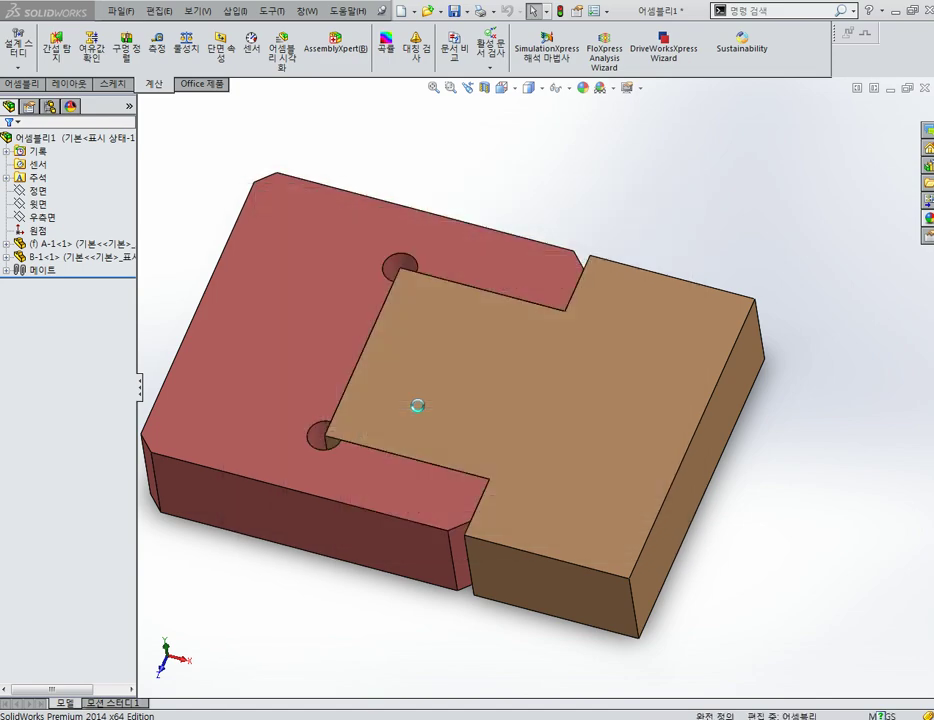
key(ctrl+5)
scroll(494, 354, down, 5)
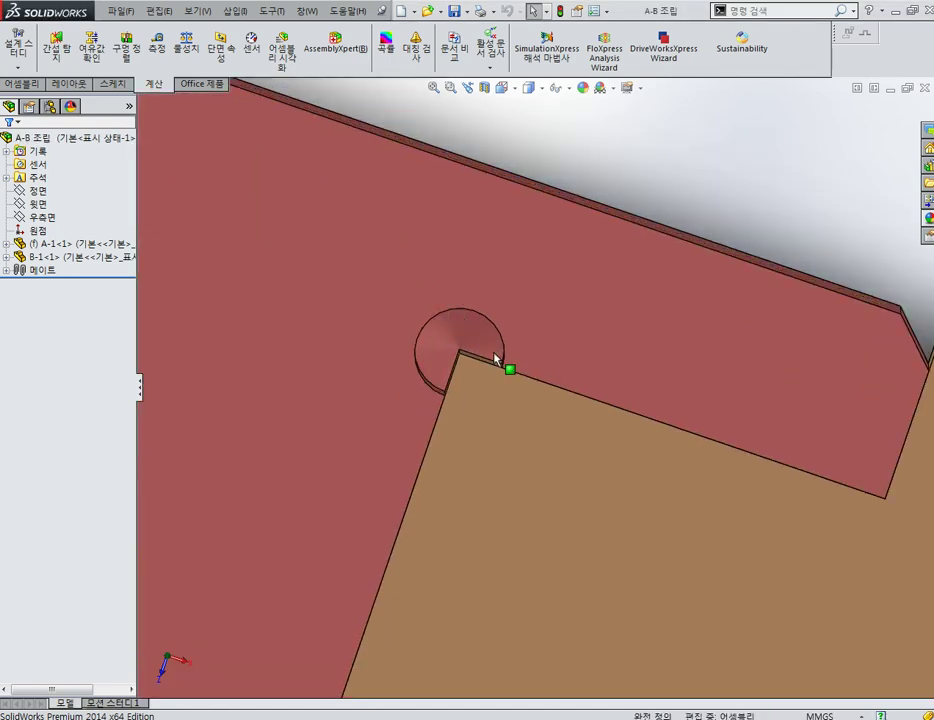
mouse_move(494, 354)
middle_down()
mouse_move(500, 309)
mouse_move(526, 332)
middle_up()
scroll(523, 340, up, 5)
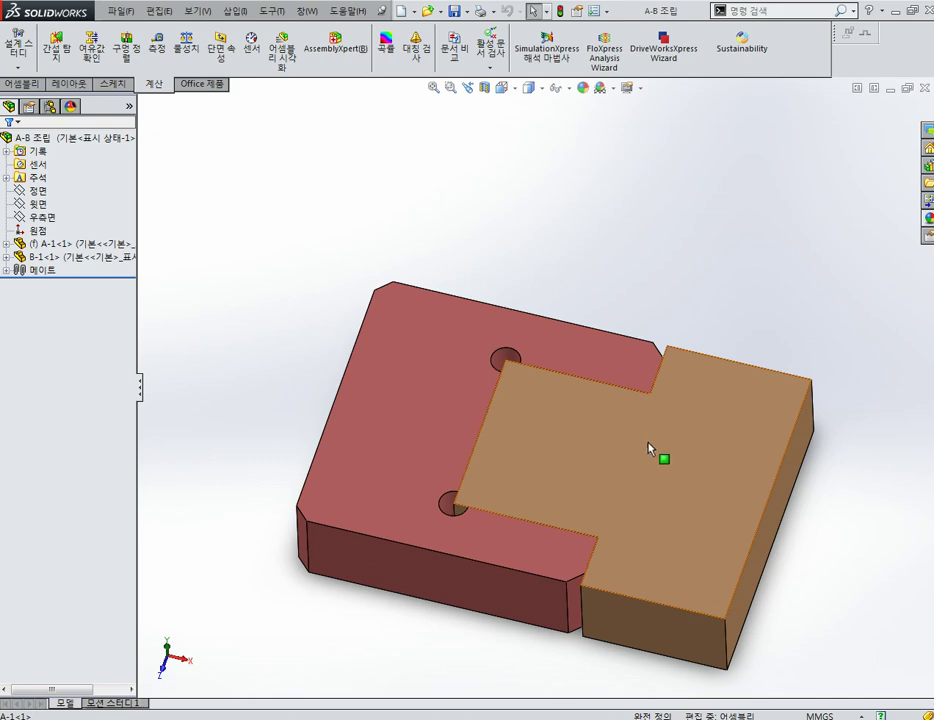
mouse_move(660, 480)
middle_down()
mouse_move(698, 475)
mouse_move(673, 536)
mouse_move(707, 538)
mouse_move(693, 527)
mouse_move(703, 486)
mouse_move(680, 417)
middle_up()
- Select plate A-1 in the assembly and open it in its own window
click(686, 490)
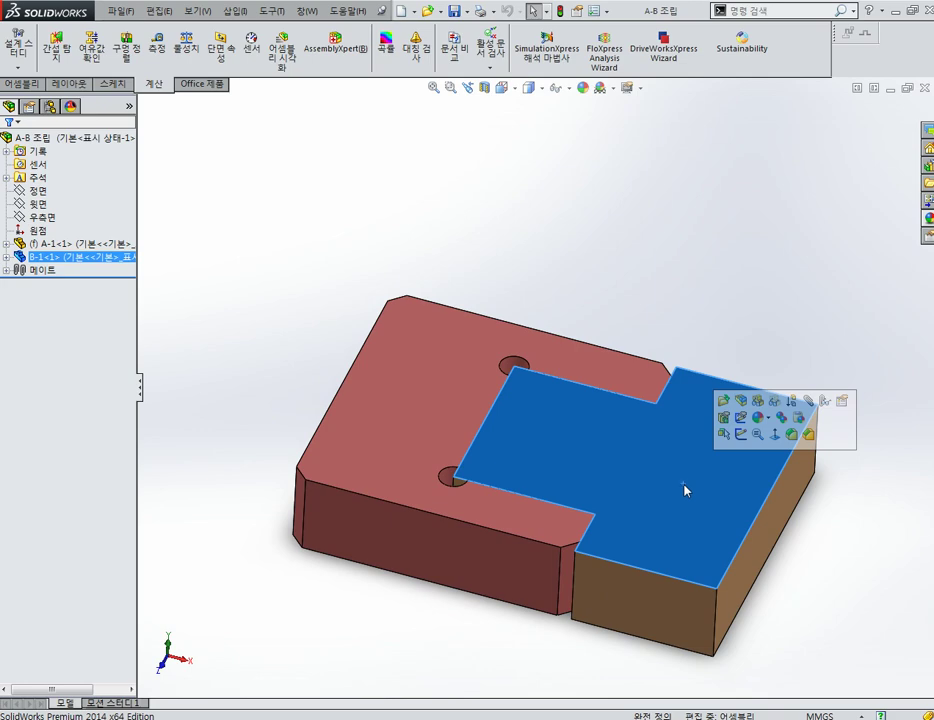
click(598, 362)
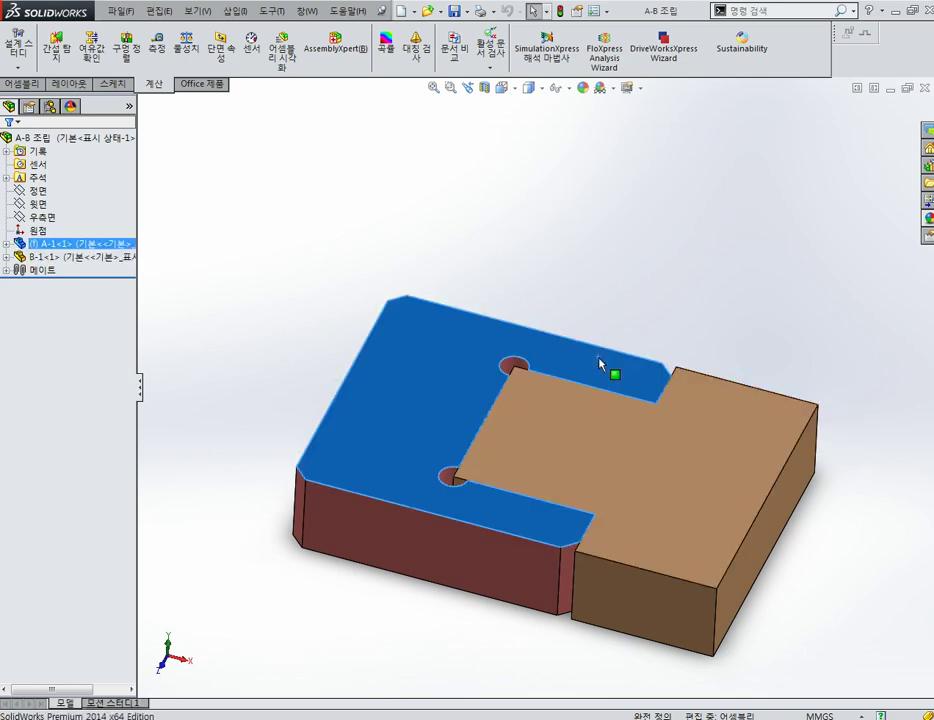
click(645, 300)
middle_drag(648, 386, 719, 344)
scroll(734, 386, down, 4)
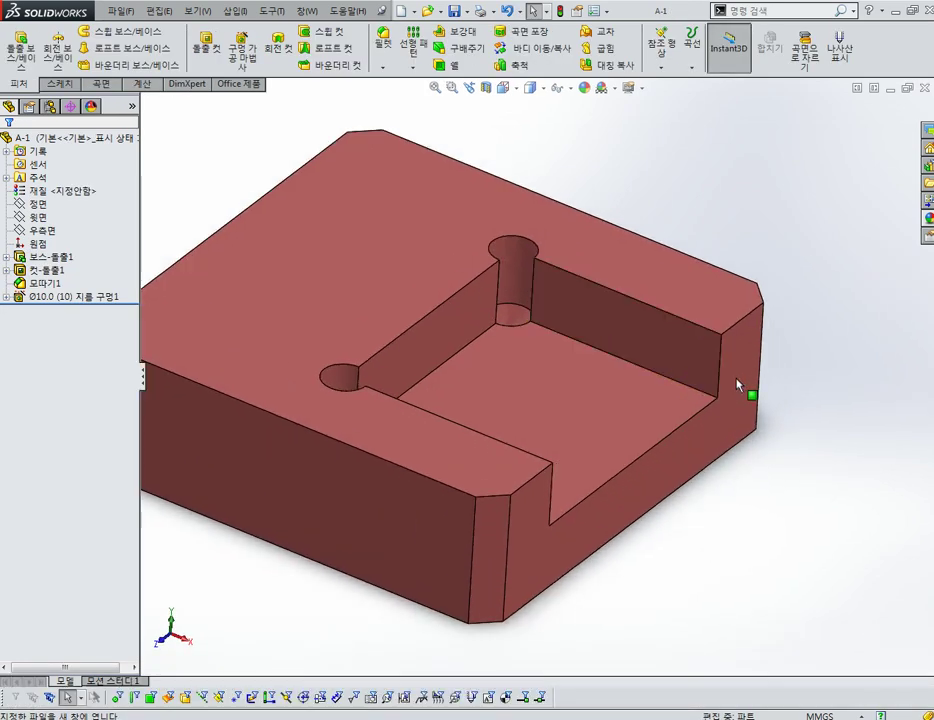
- Chamfer two pocket edges of A-1 at 1 mm × 45°
click(383, 67)
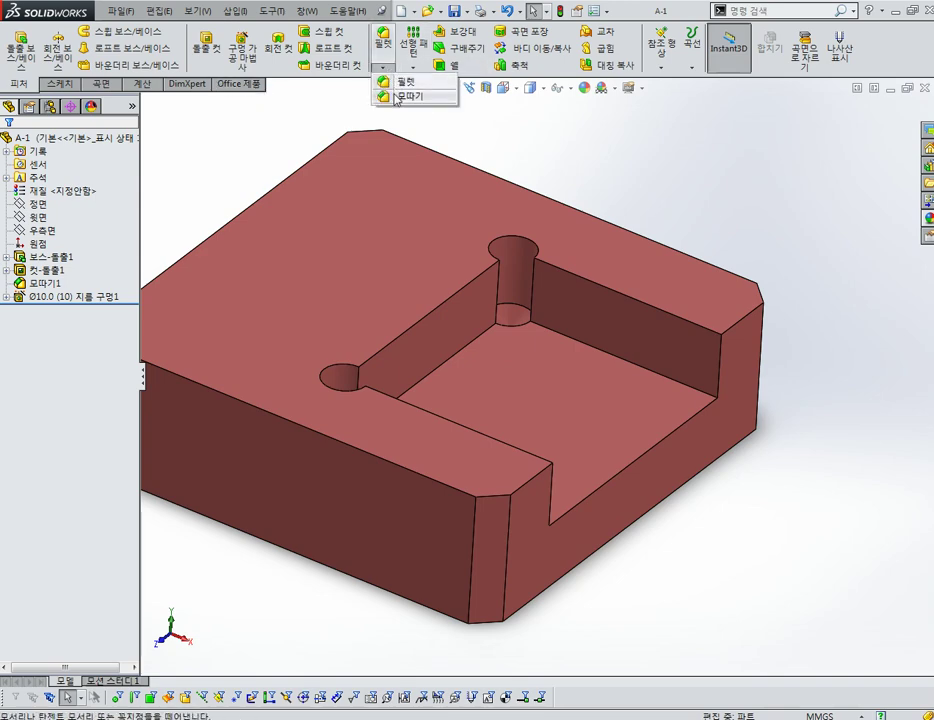
click(405, 96)
text(1.00mm)
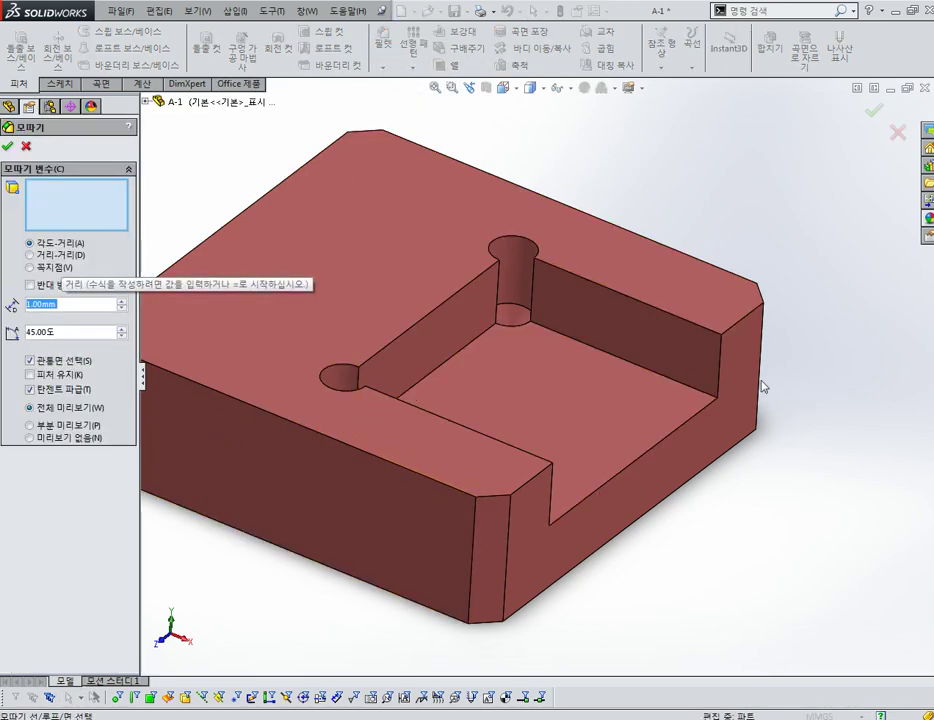
click(721, 378)
middle_drag(715, 375, 625, 484)
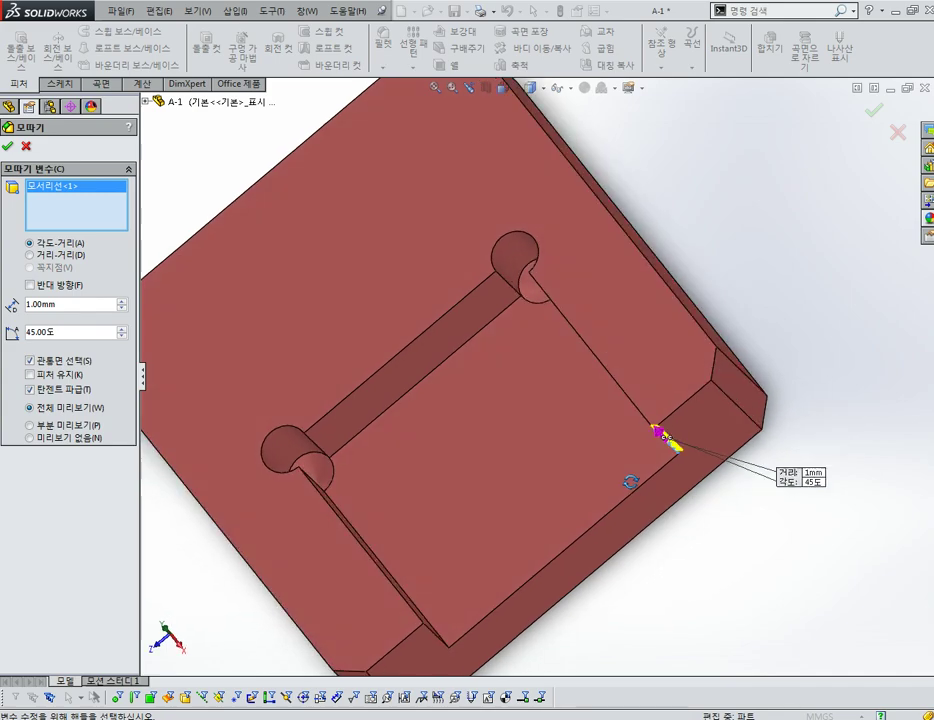
scroll(436, 643, down, 5)
click(489, 598)
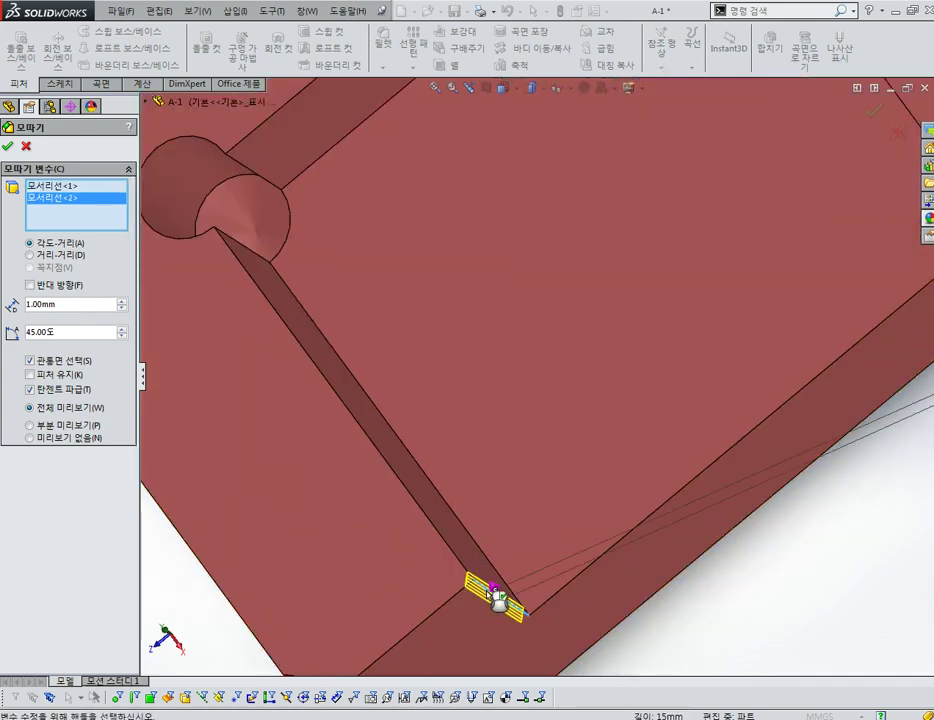
click(8, 147)
scroll(563, 351, up, 3)
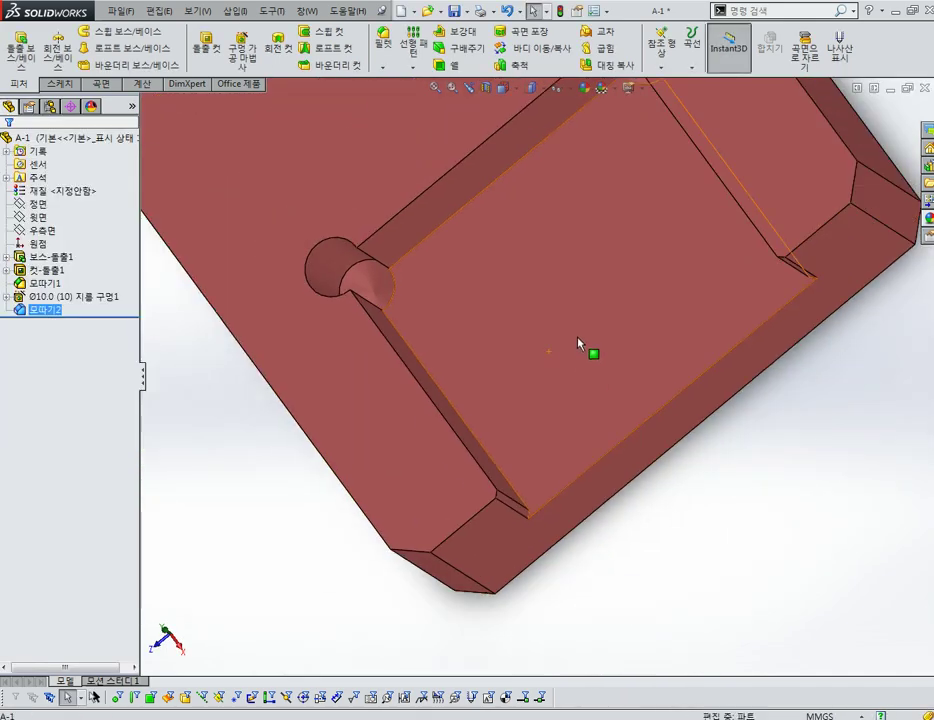
middle_drag(581, 351, 650, 359)
scroll(650, 355, down, 2)
key(Escape)
- Return to the A-B 조립 assembly window and adjust the view
key(r)
key(Escape)
key(ctrl+Tab)
middle_drag(671, 438, 671, 432)
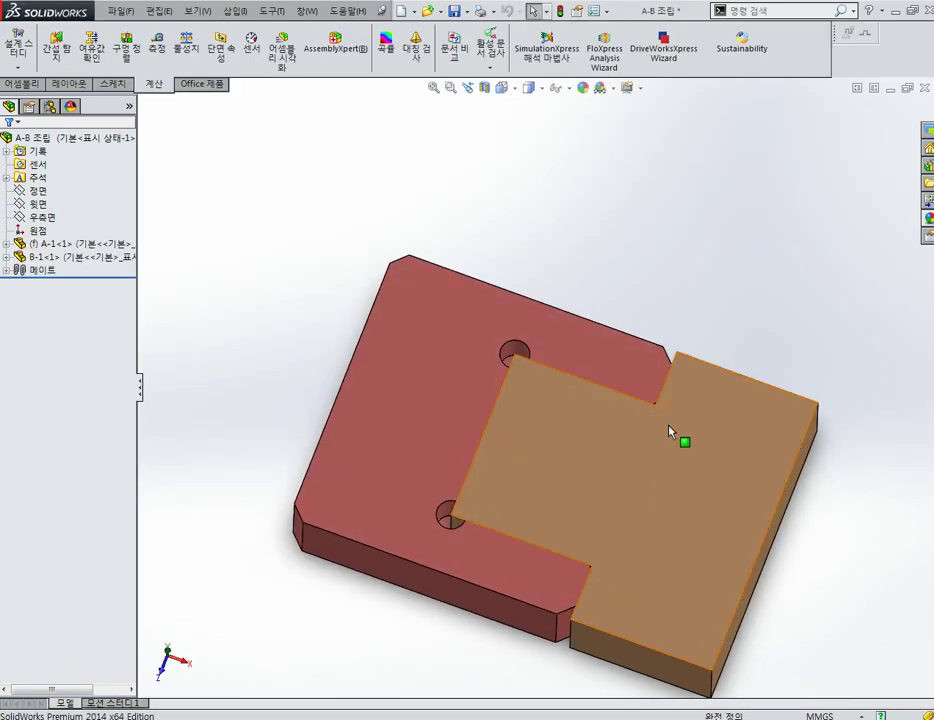
scroll(569, 434, down, 3)
scroll(581, 462, down, 2)
scroll(515, 459, up, 3)
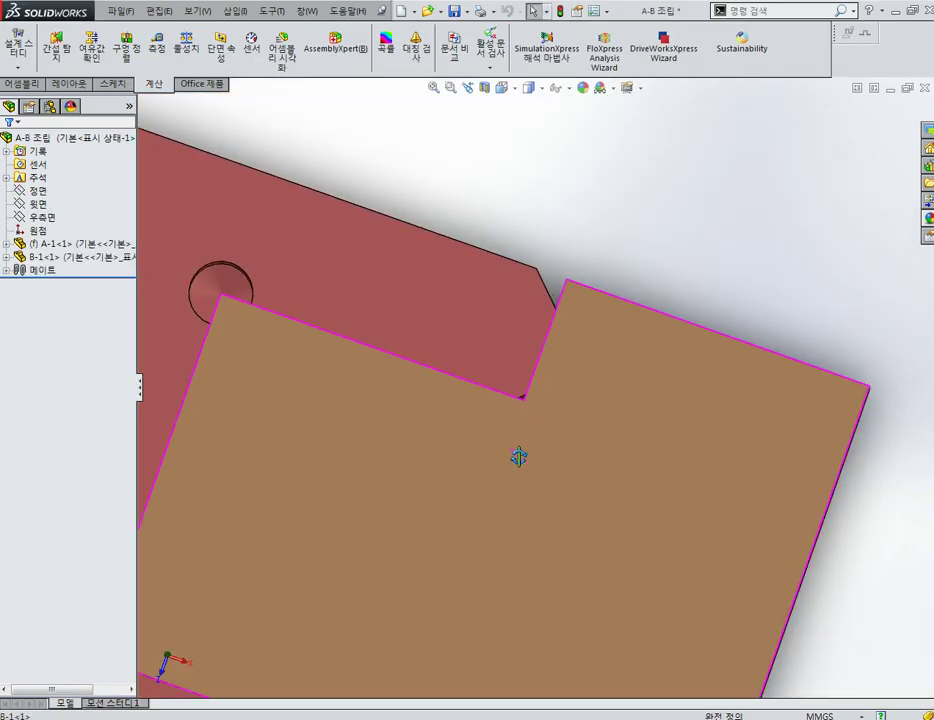
scroll(517, 455, up, 3)
scroll(527, 471, up, 2)
scroll(507, 445, down, 2)
- Open plate B-1 as a part in its own window
middle_drag(507, 445, 533, 459)
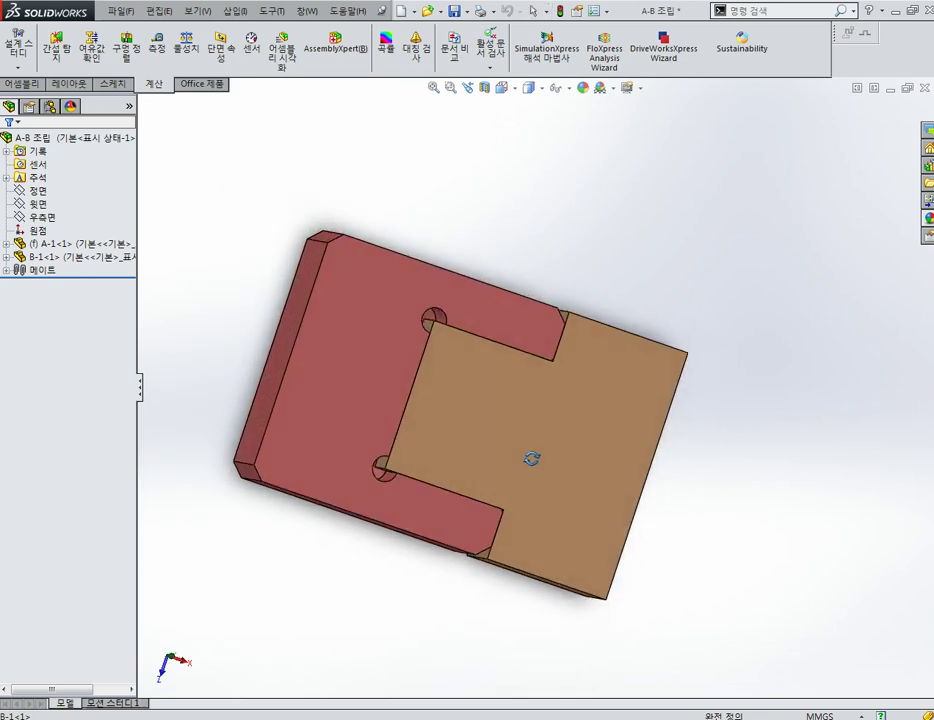
click(596, 366)
click(602, 321)
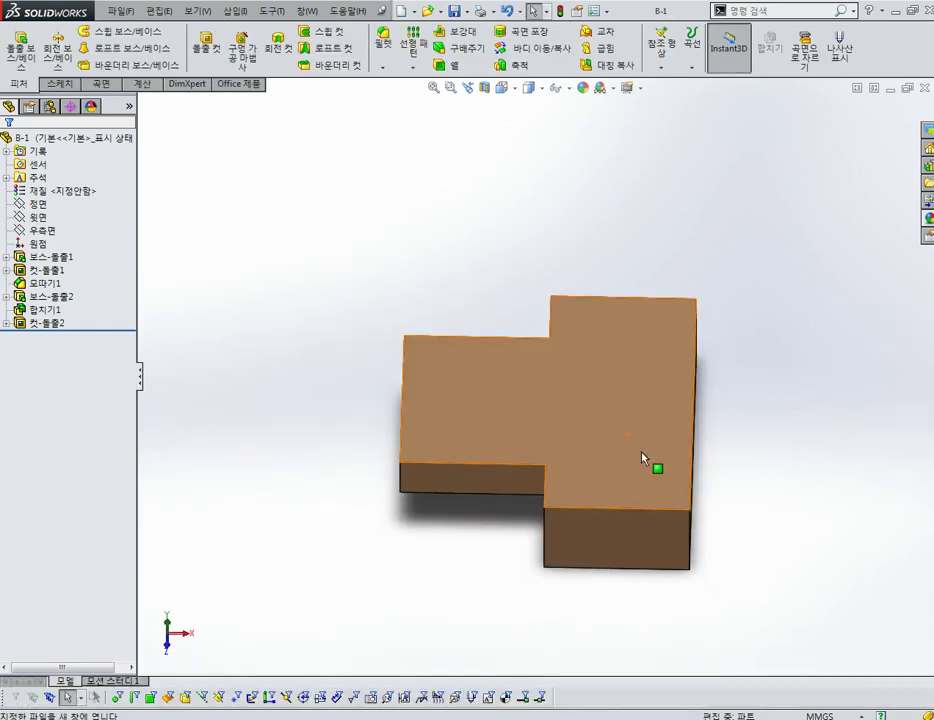
- Start a 5 mm chamfer on B-1, trying an end-face selection before clearing it
click(383, 67)
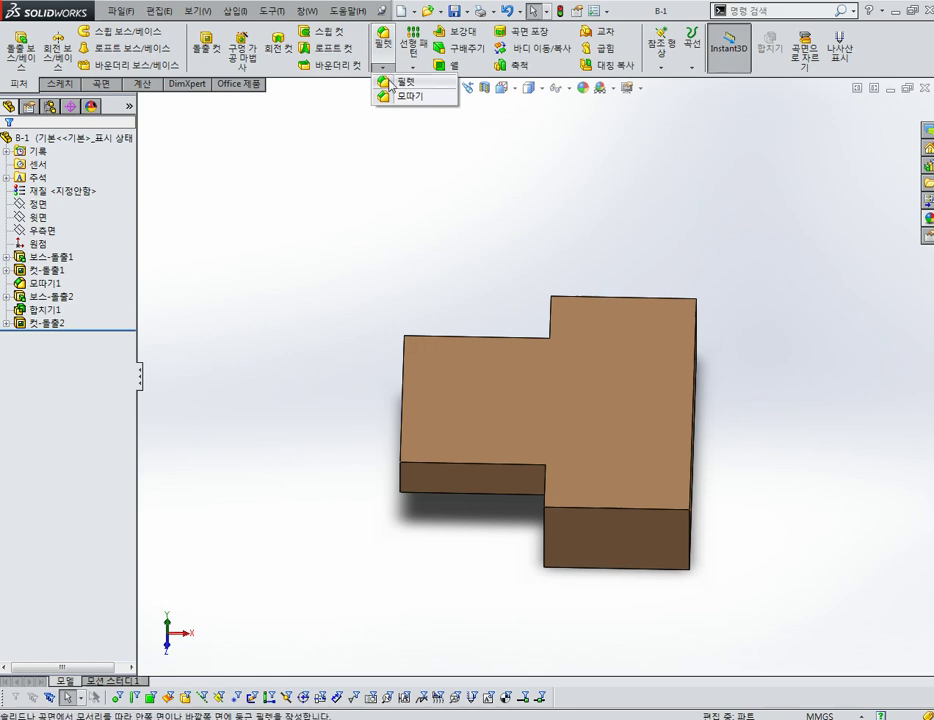
click(398, 95)
text(5)
key(Return)
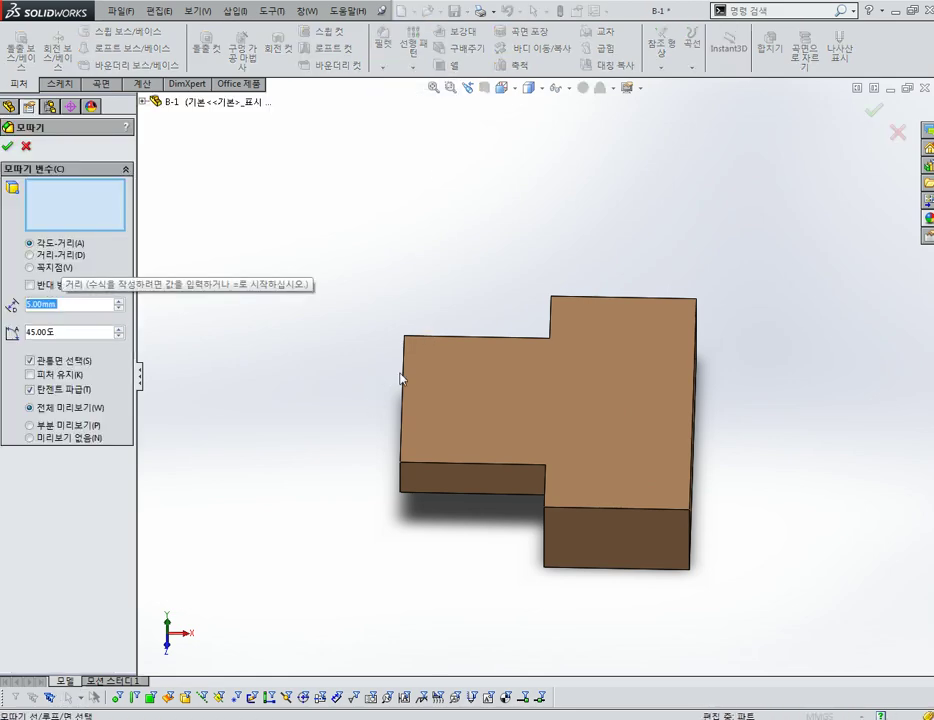
middle_drag(400, 378, 630, 558)
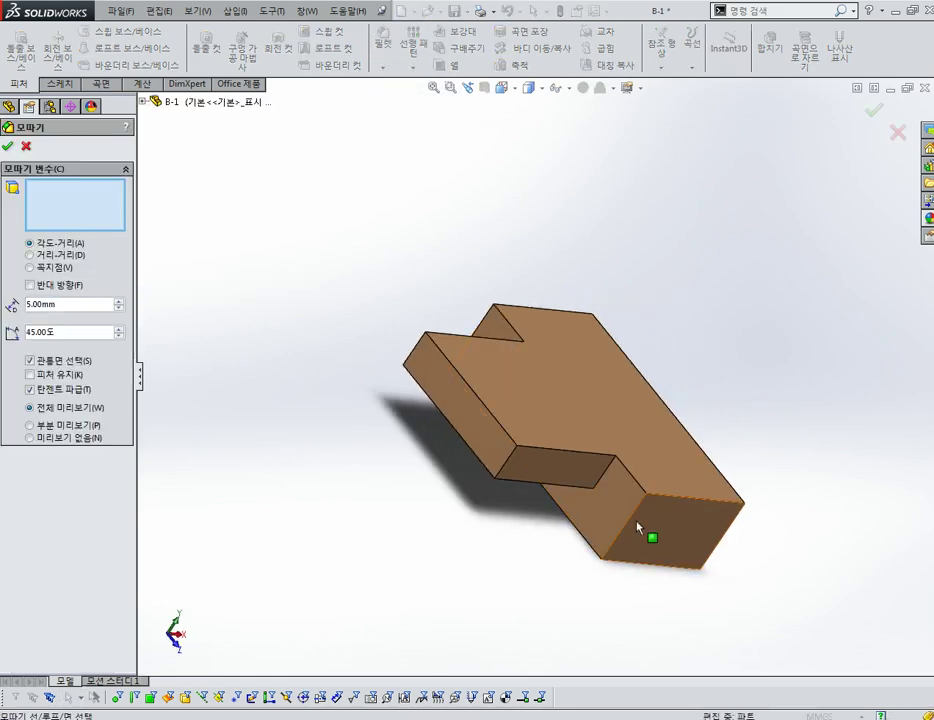
click(638, 528)
click(645, 522)
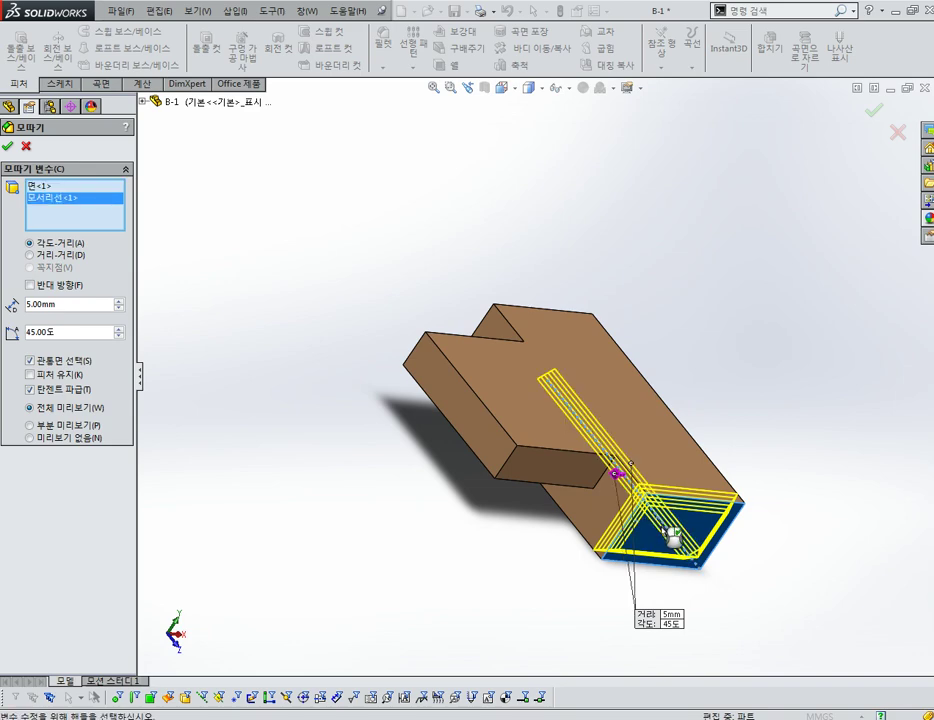
click(656, 553)
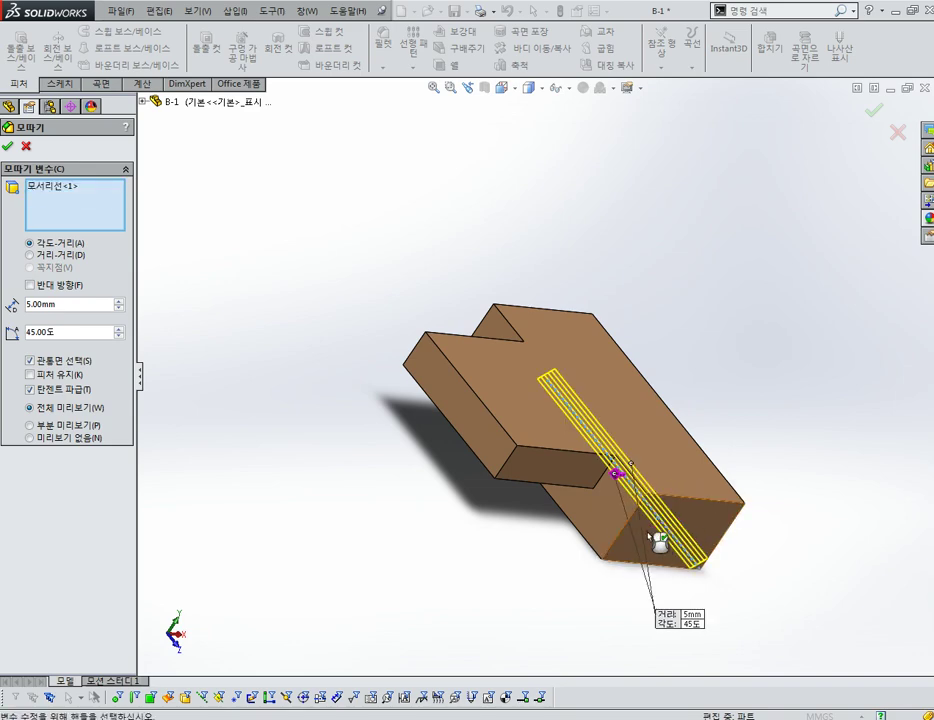
key(Delete)
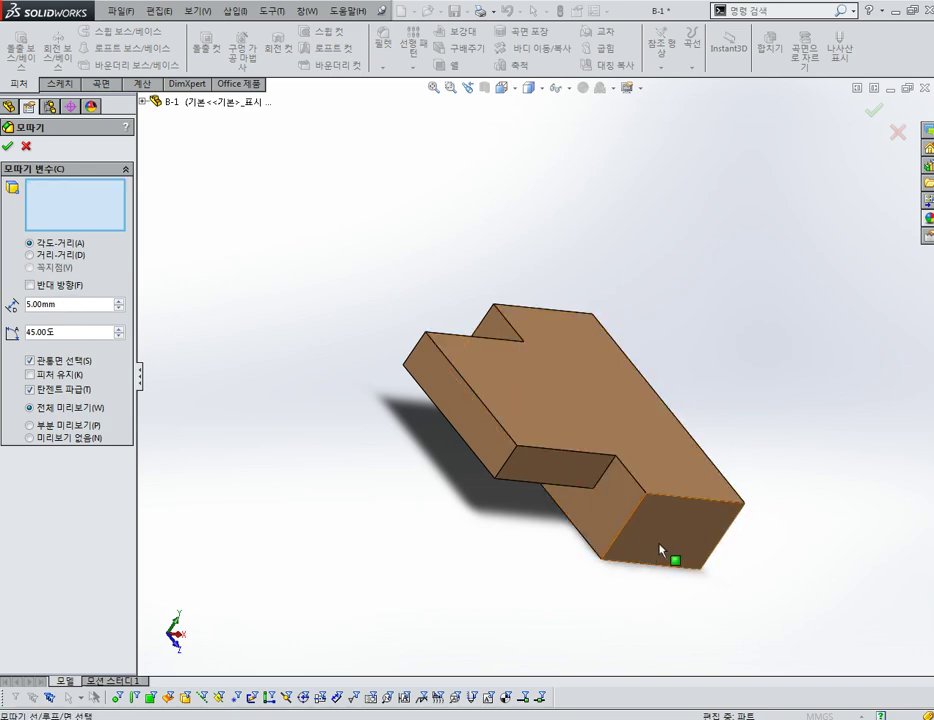
- Apply the 5 mm × 45° chamfer to the four corner edges of B-1's protruding end
scroll(603, 496, down, 5)
click(553, 467)
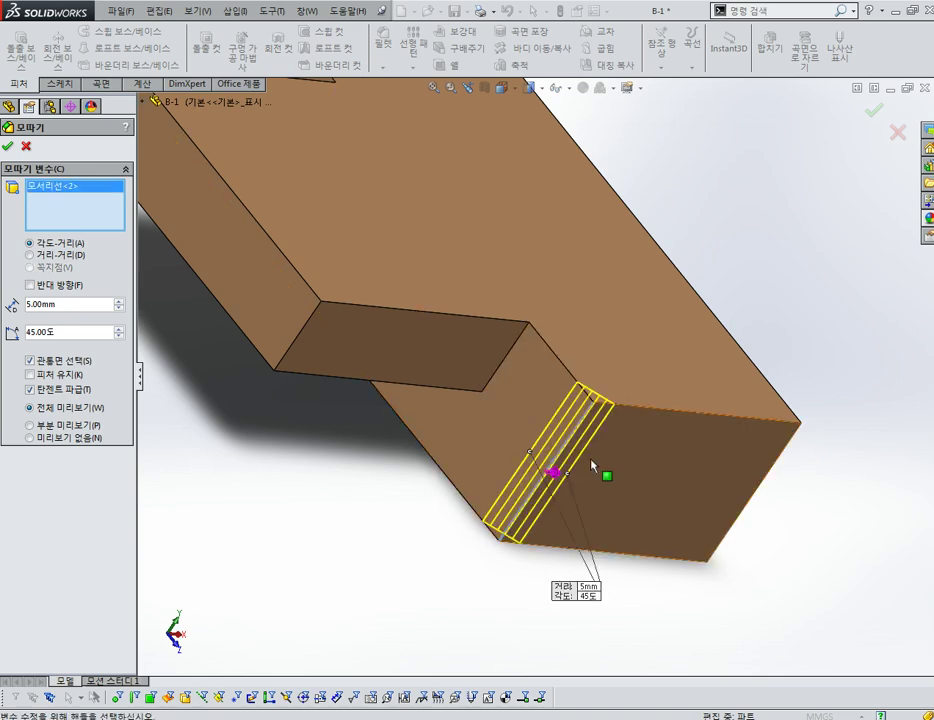
scroll(594, 463, up, 5)
middle_drag(692, 471, 660, 440)
click(652, 440)
middle_drag(609, 122, 586, 144)
scroll(590, 145, down, 4)
click(590, 140)
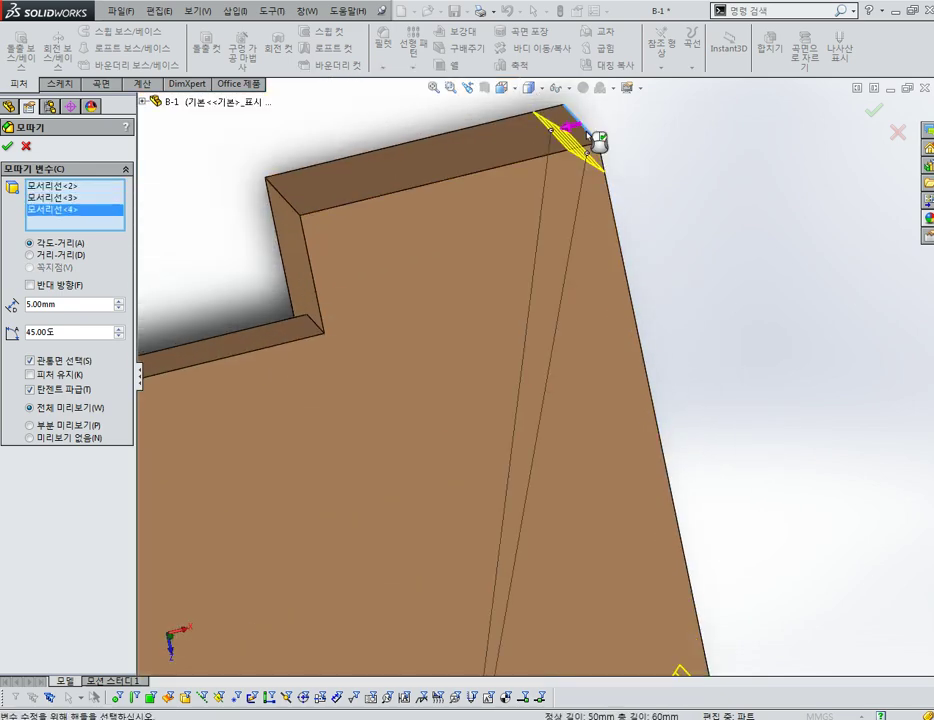
click(296, 208)
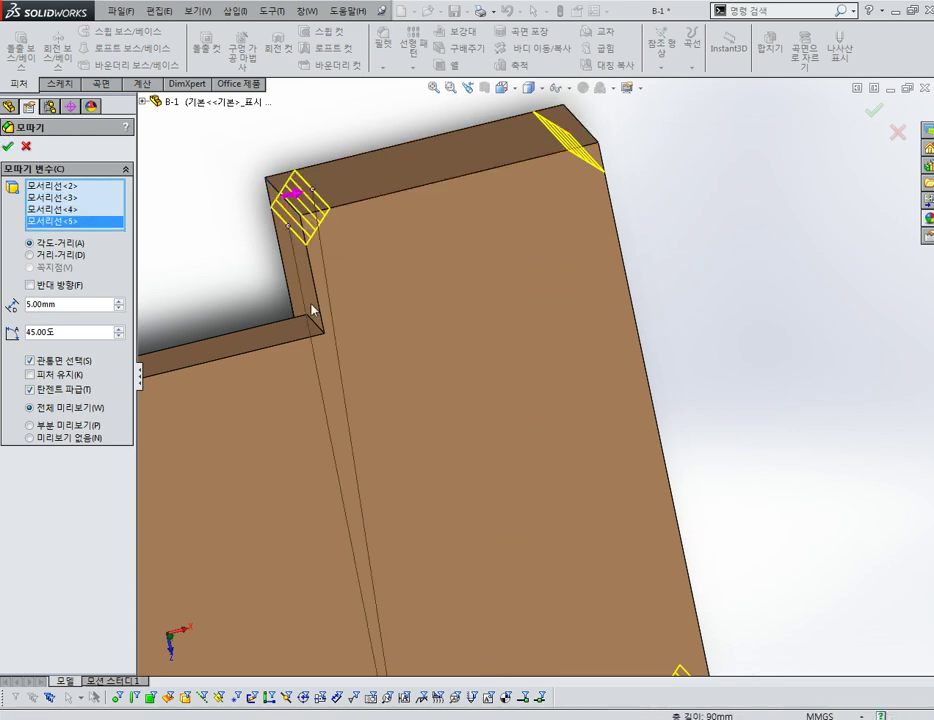
right_click(313, 310)
- Orbit B-1 to inspect the new chamfers, then clear the face selection
scroll(492, 442, up, 5)
mouse_move(492, 442)
middle_down()
mouse_move(507, 425)
mouse_move(489, 413)
mouse_move(530, 359)
middle_up()
scroll(489, 413, down, 3)
click(530, 350)
click(333, 121)
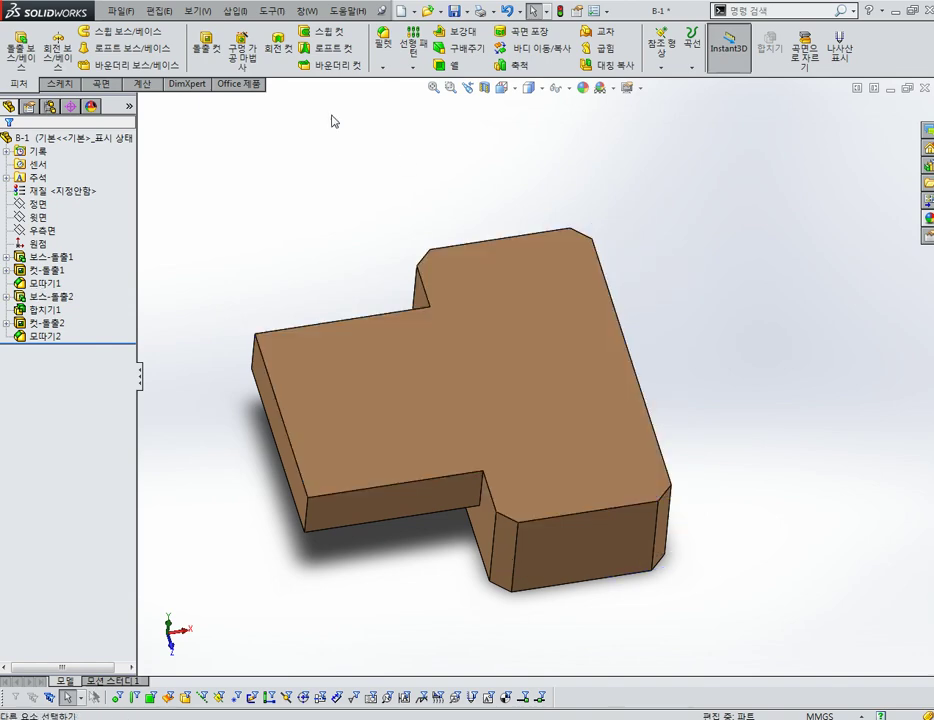
- Start a Ø10 drill hole and place the first one at the notch's inner corner
click(250, 62)
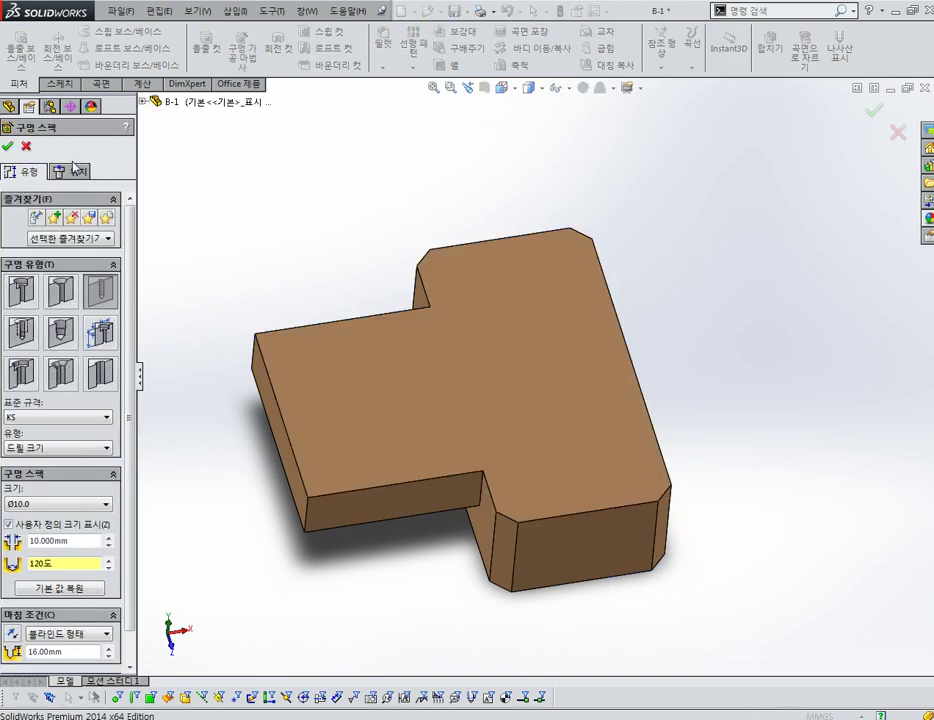
click(75, 172)
scroll(452, 323, down, 3)
scroll(483, 368, down, 2)
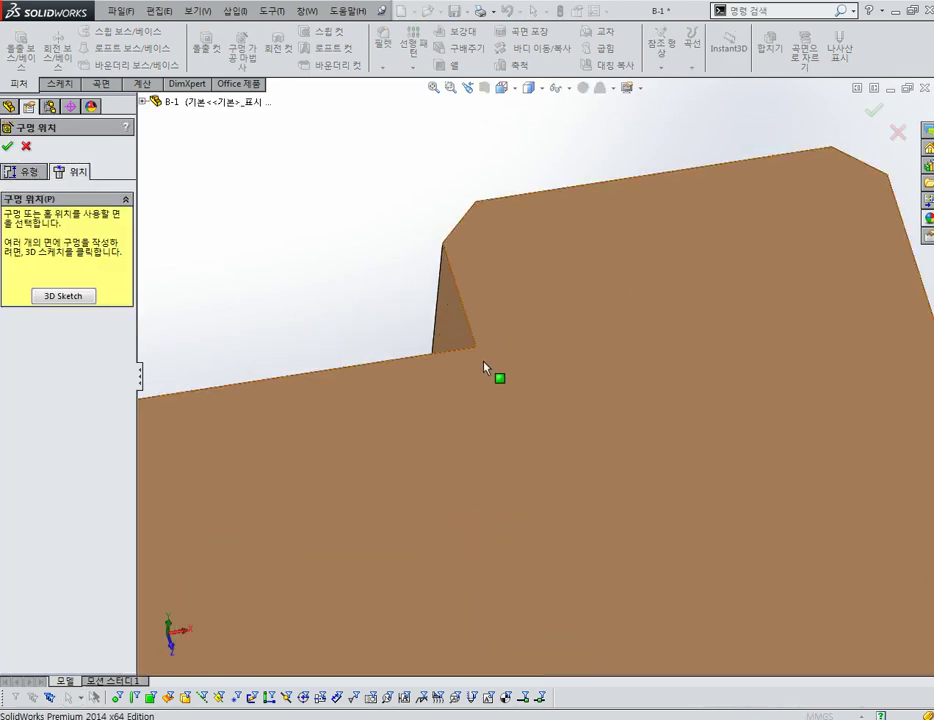
click(481, 352)
scroll(484, 354, up, 2)
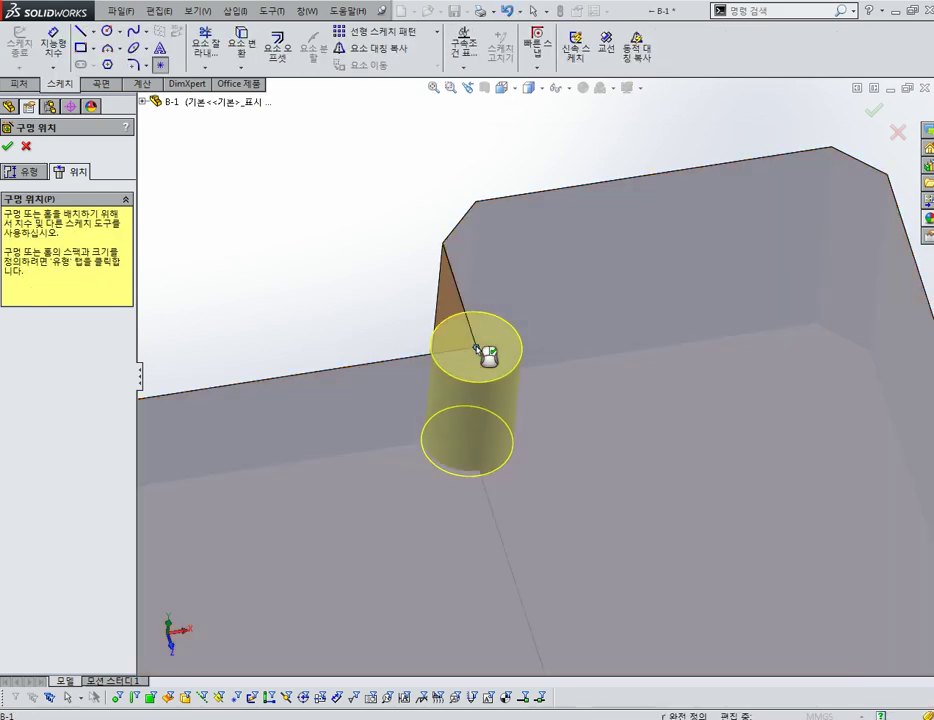
scroll(484, 354, up, 2)
- Place the second hole at the other inner corner and confirm both Ø10, 16 mm blind holes
click(589, 647)
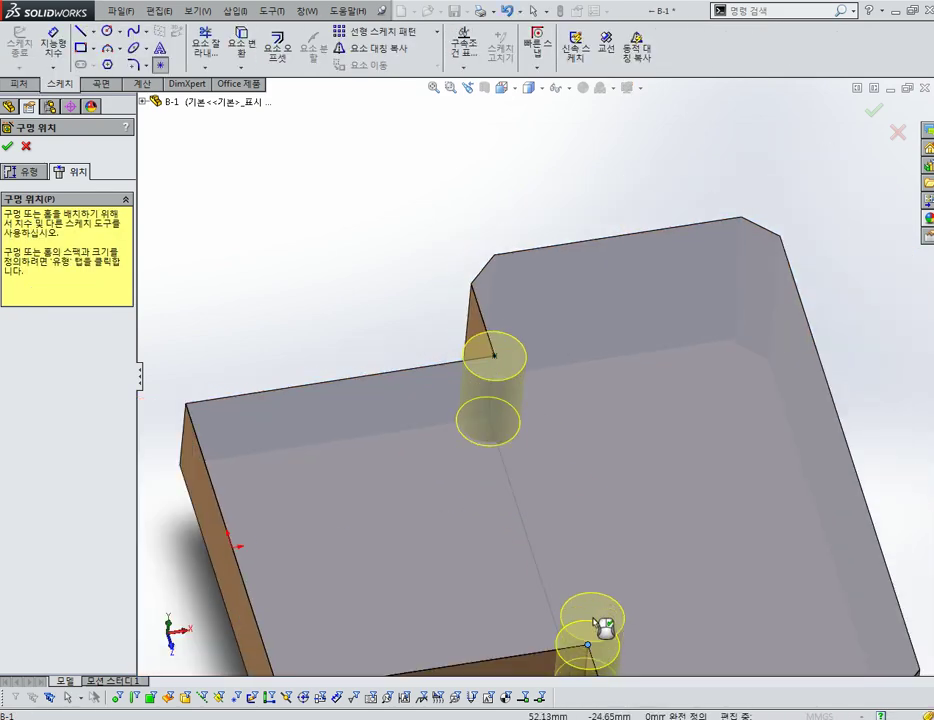
key(ctrl+8)
click(613, 403)
click(22, 171)
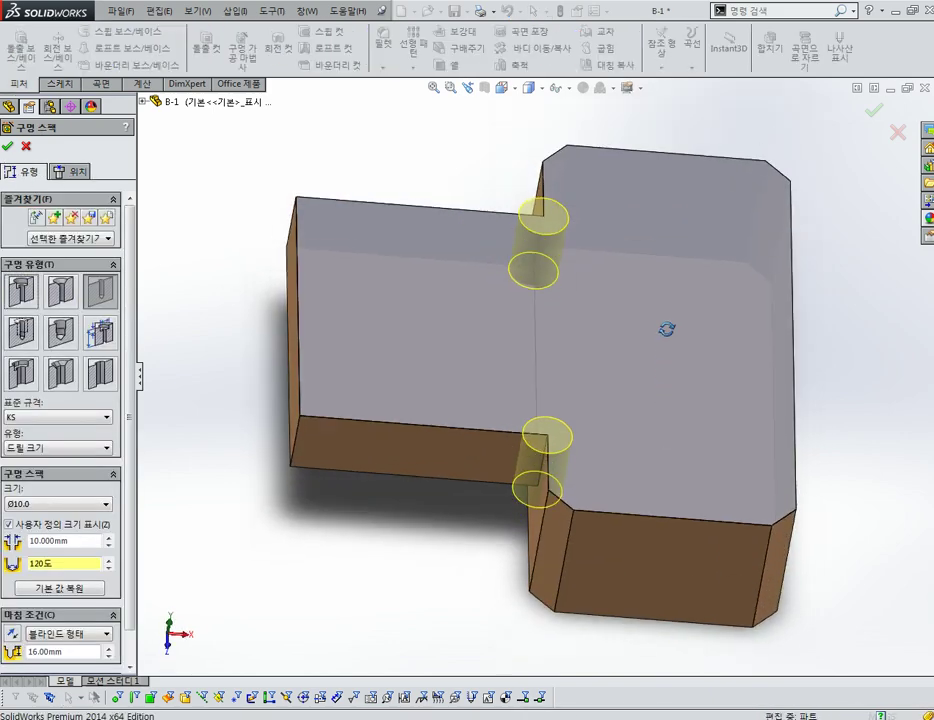
click(8, 146)
mouse_move(784, 379)
middle_down()
mouse_move(791, 236)
mouse_move(784, 334)
mouse_move(711, 444)
mouse_move(590, 415)
mouse_move(618, 488)
mouse_move(600, 448)
mouse_move(611, 448)
middle_up()
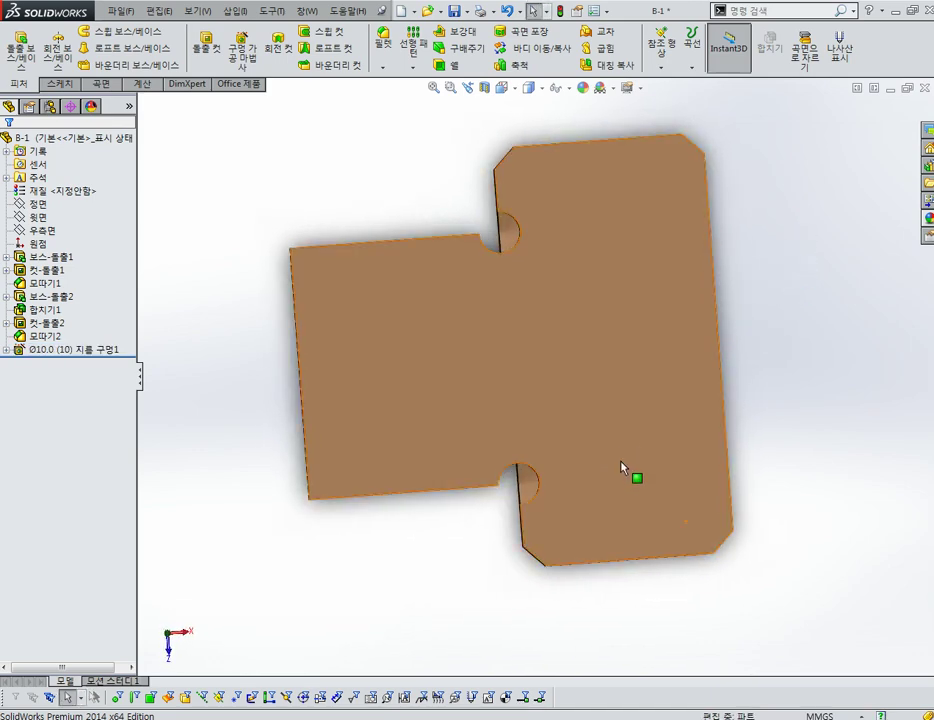
- Chamfer the front and left vertical step edges of B-1 at 1 mm × 45°
mouse_move(622, 483)
middle_down()
mouse_move(602, 392)
mouse_move(617, 354)
middle_up()
click(383, 67)
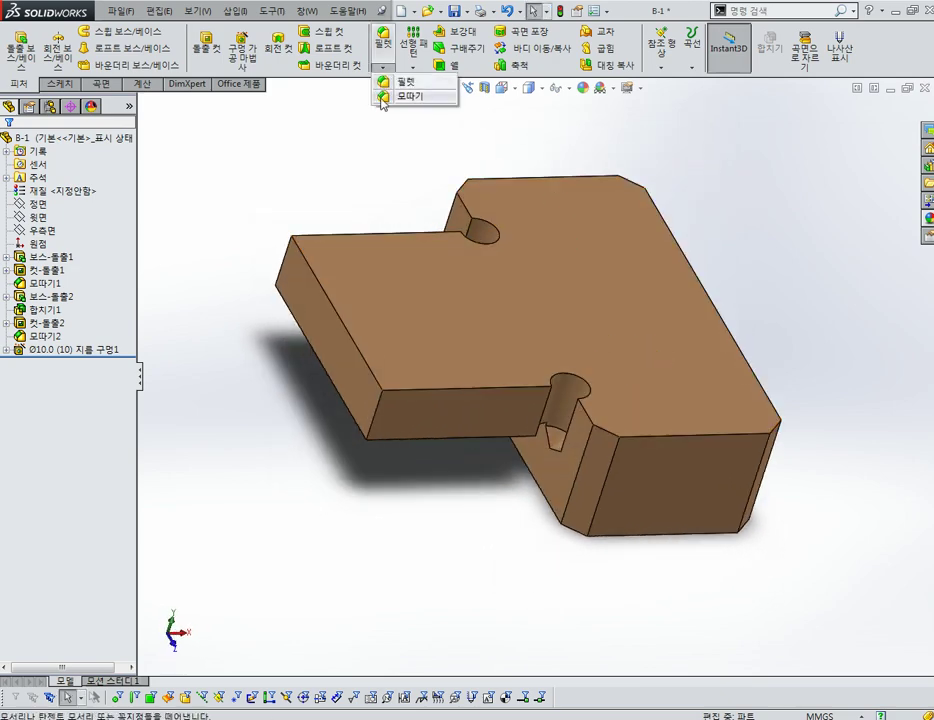
click(395, 96)
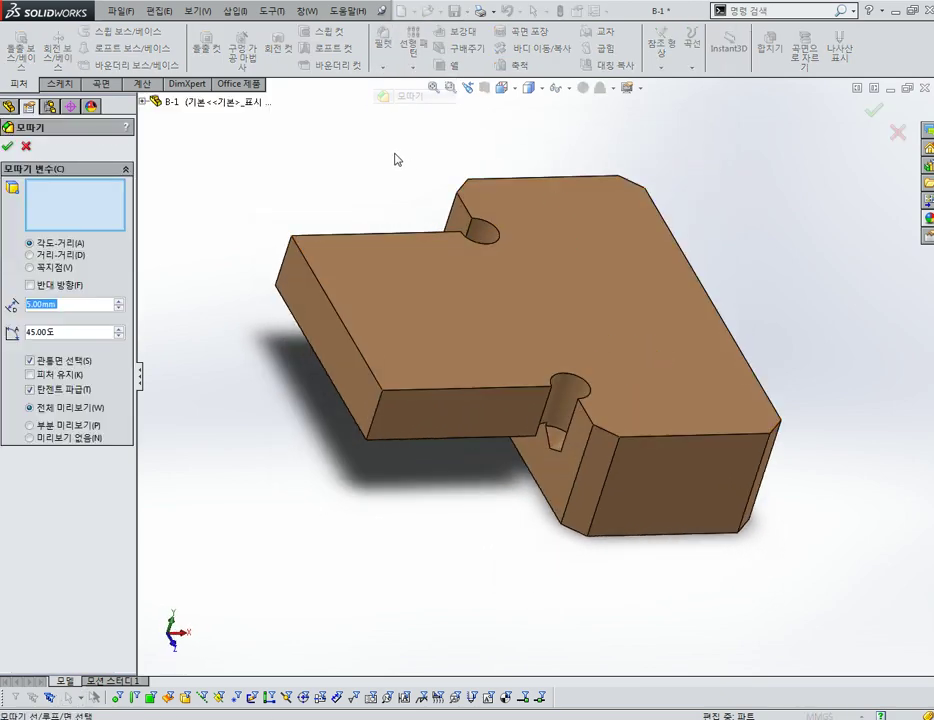
click(377, 412)
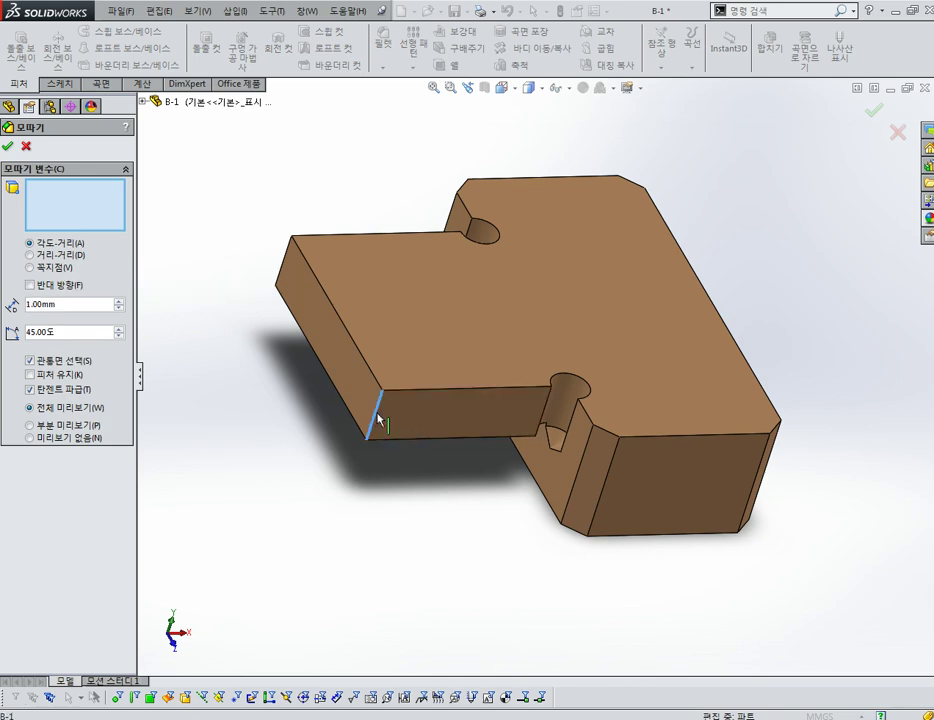
click(287, 264)
click(8, 147)
mouse_move(292, 281)
middle_down()
mouse_move(371, 150)
mouse_move(688, 296)
mouse_move(690, 395)
mouse_move(717, 473)
mouse_move(717, 532)
mouse_move(559, 317)
middle_up()
key(ctrl+Tab)
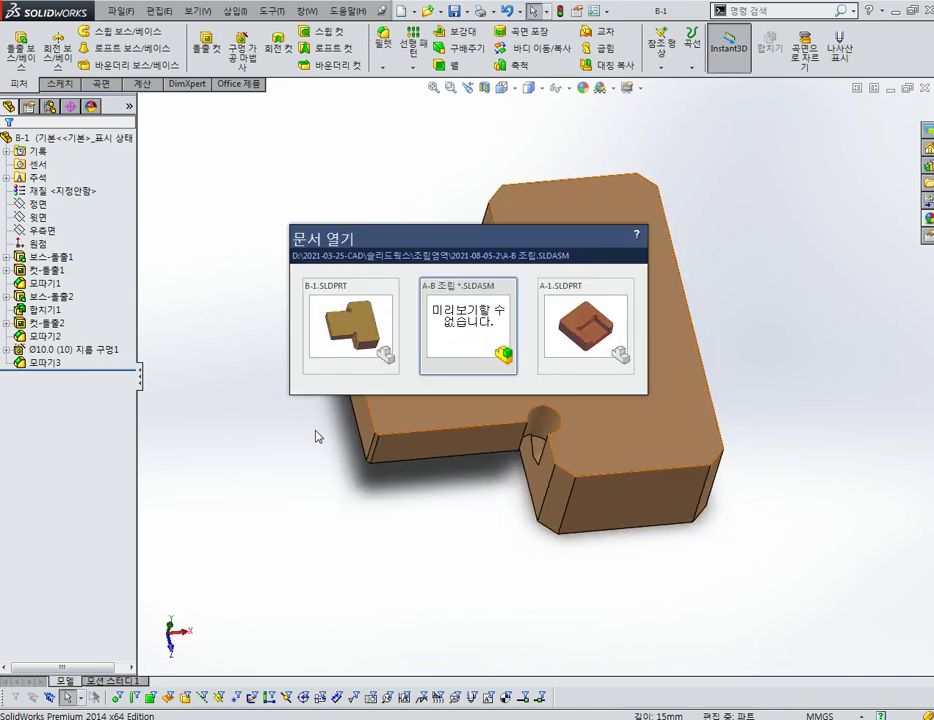
- Return to the A-B assembly and orbit it into a 3D view
click(453, 346)
scroll(500, 386, up, 2)
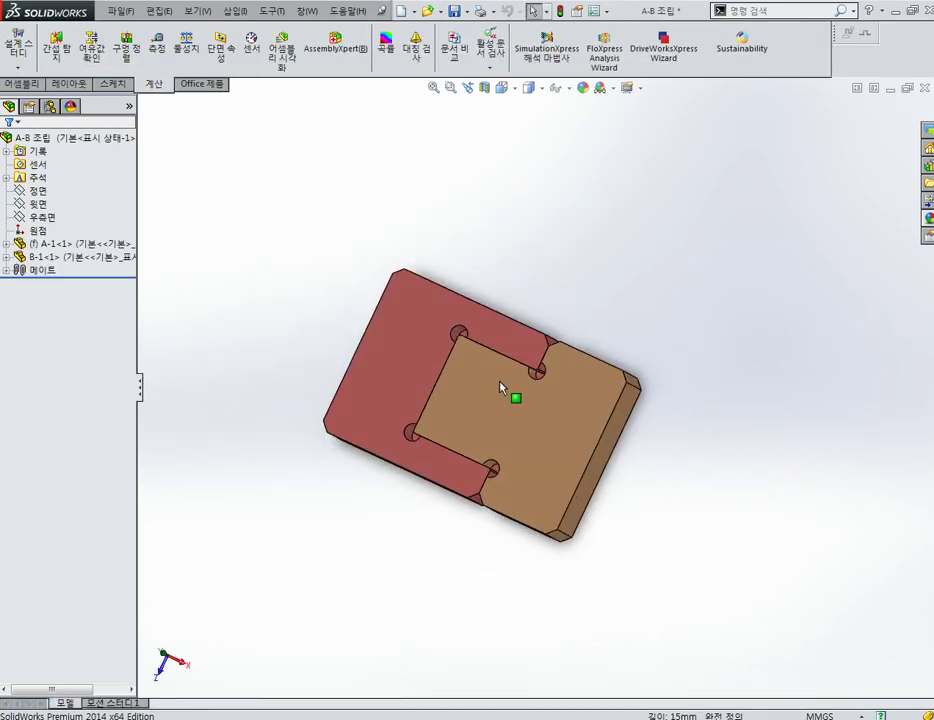
scroll(530, 400, down, 5)
mouse_move(458, 366)
middle_down()
mouse_move(500, 354)
mouse_move(499, 412)
mouse_move(485, 443)
mouse_move(497, 345)
mouse_move(580, 523)
mouse_move(546, 636)
mouse_move(508, 667)
mouse_move(621, 317)
mouse_move(602, 334)
mouse_move(576, 484)
mouse_move(503, 465)
middle_up()
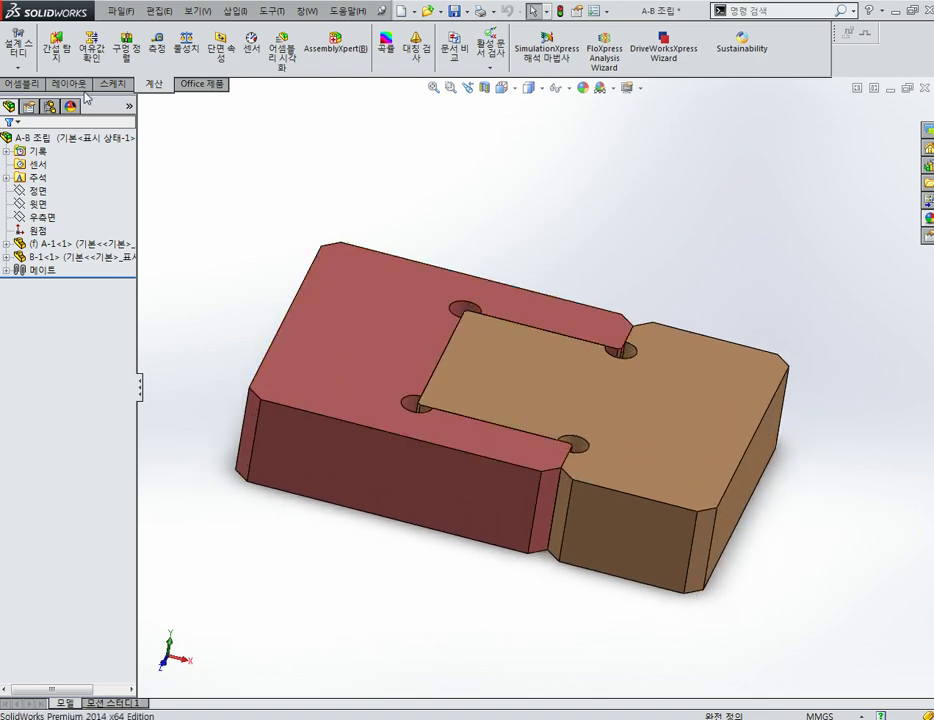
- Run Interference Detection on the assembly, then start a new document
click(52, 45)
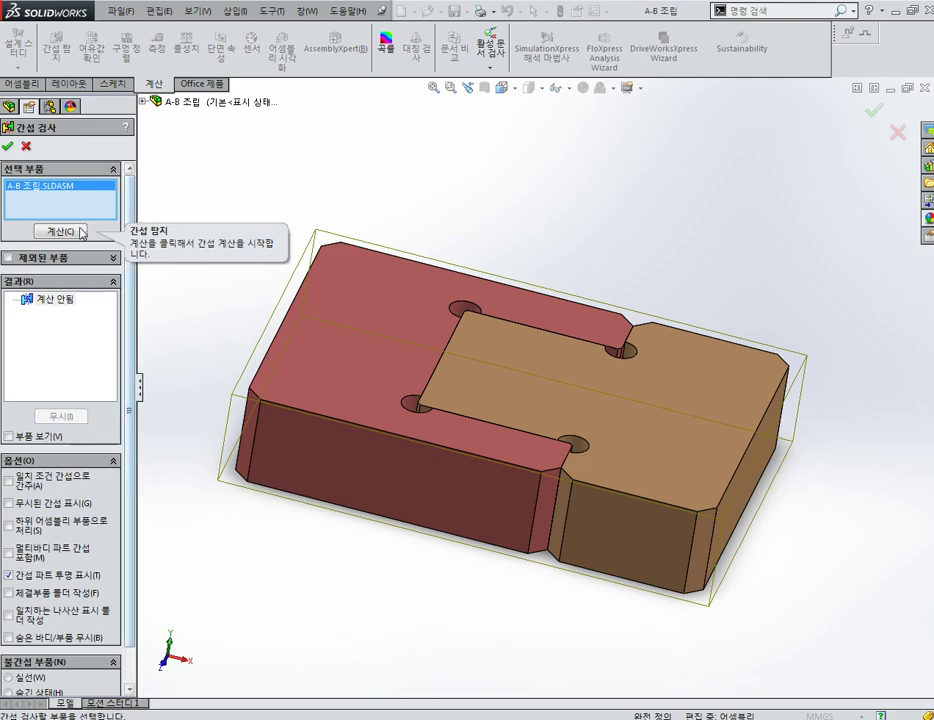
click(76, 233)
click(7, 146)
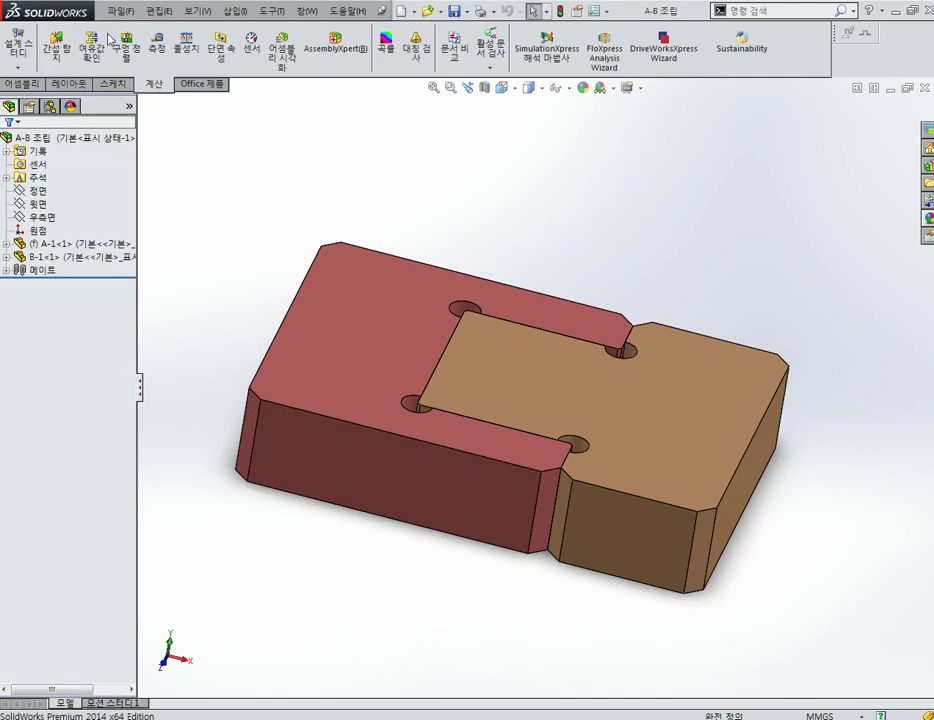
click(120, 11)
click(110, 29)
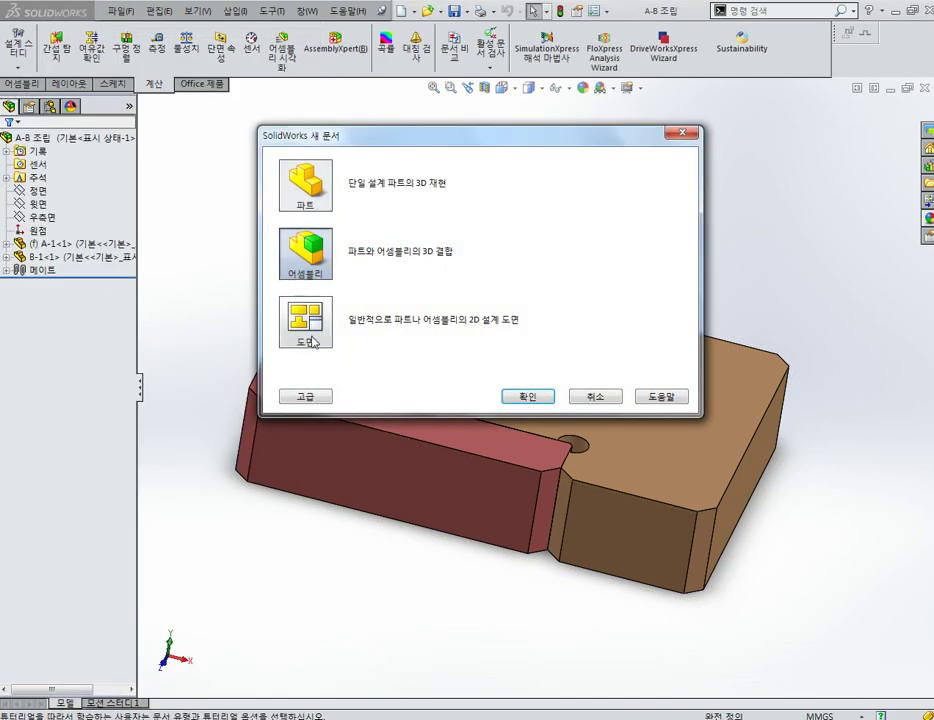
- Create a new drawing on an A1 sheet
click(313, 342)
click(527, 396)
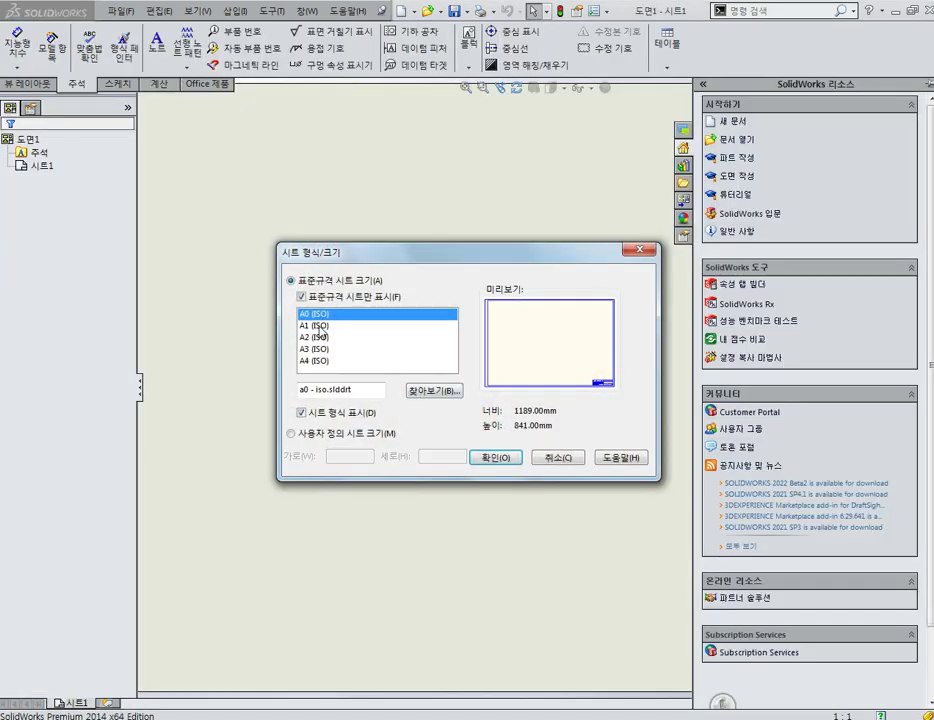
click(319, 326)
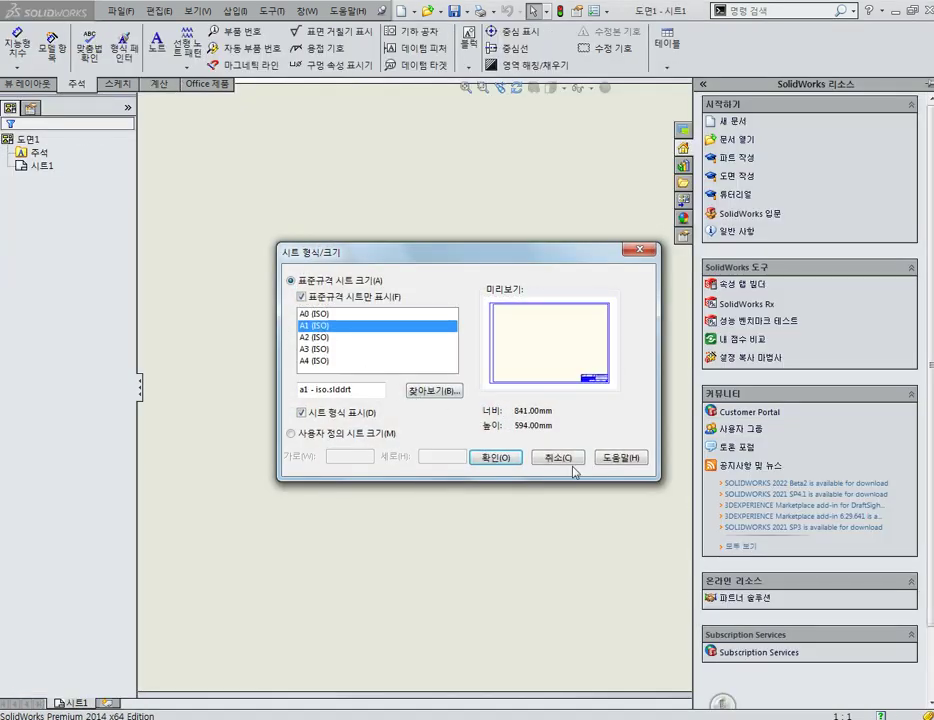
click(500, 457)
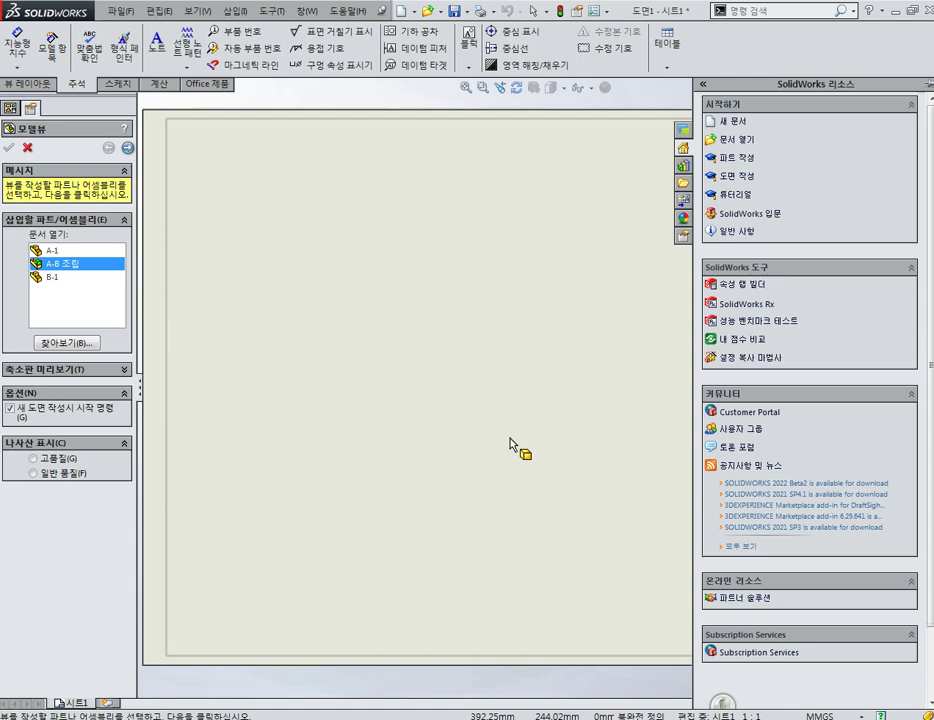
- Place a shaded-with-edges isometric view of A-B 조립 at the sheet's upper right
double_click(60, 264)
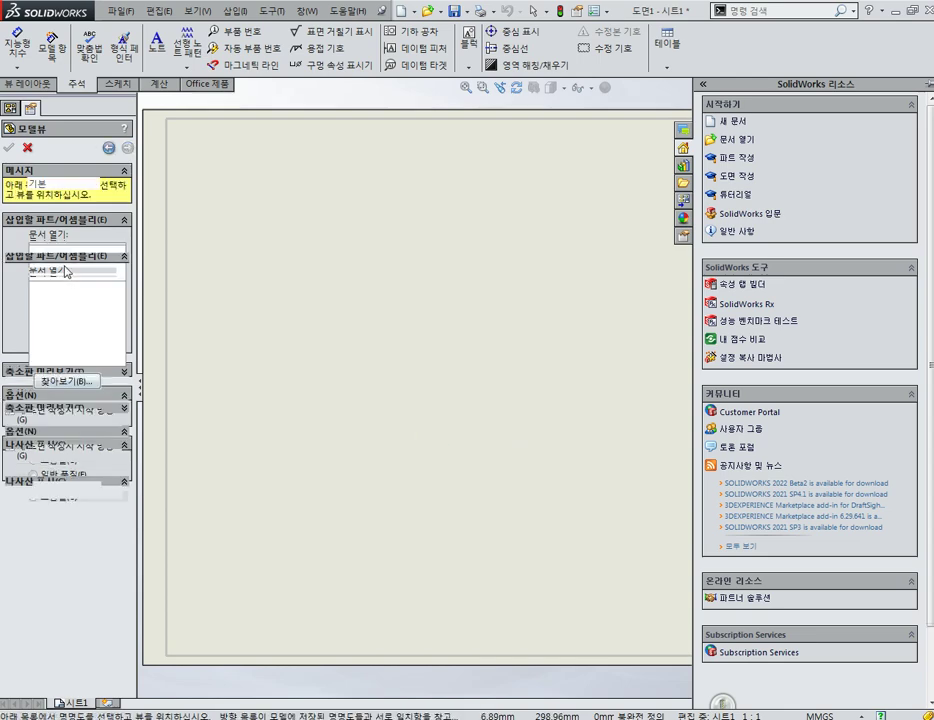
click(94, 354)
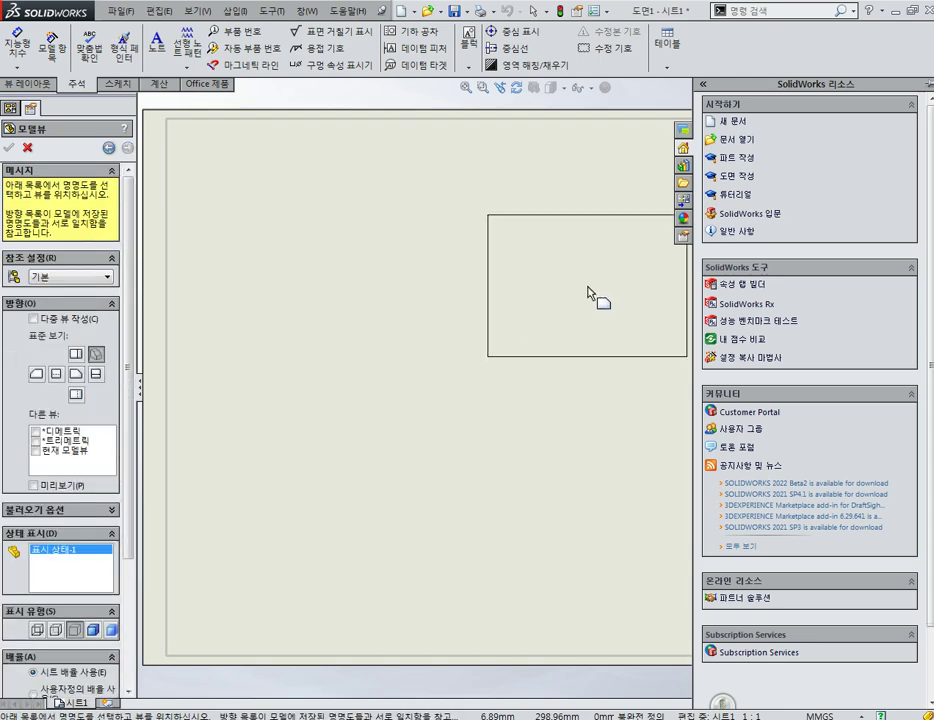
click(452, 374)
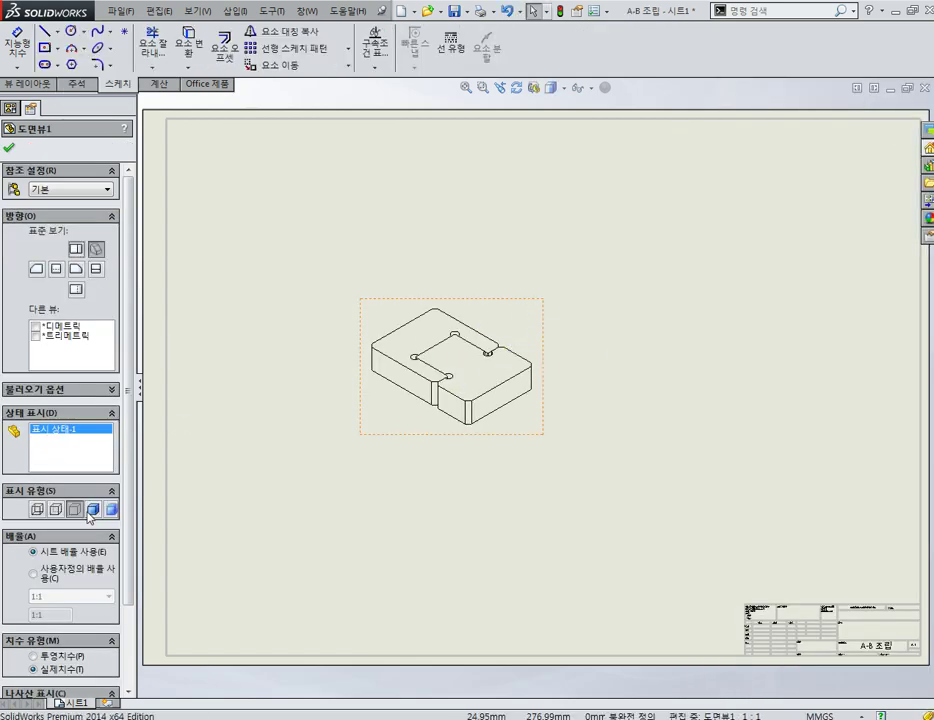
click(93, 509)
drag(570, 310, 803, 194)
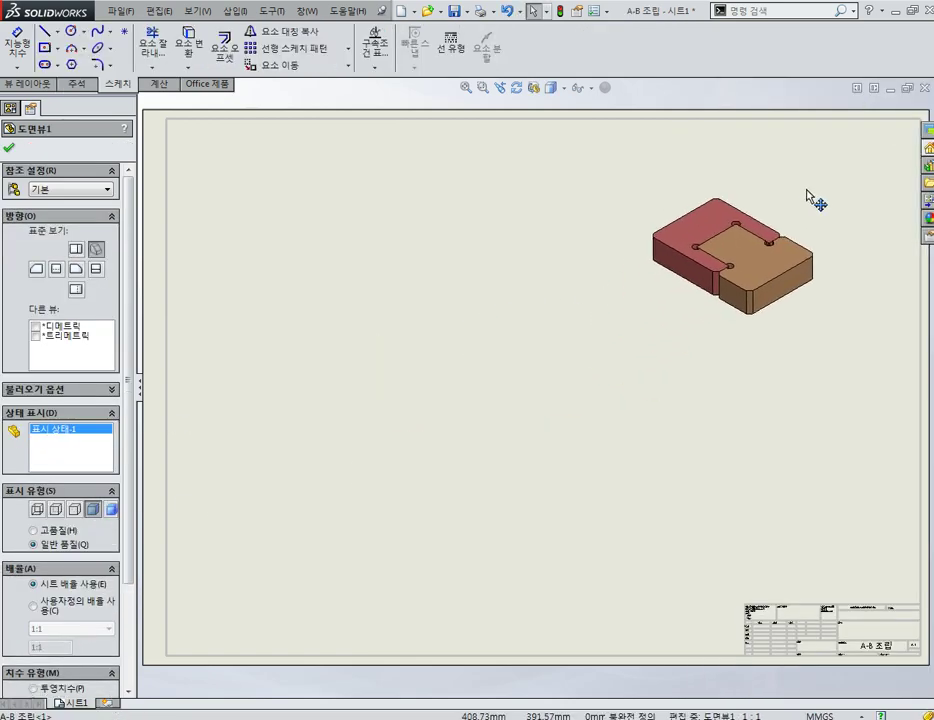
click(620, 380)
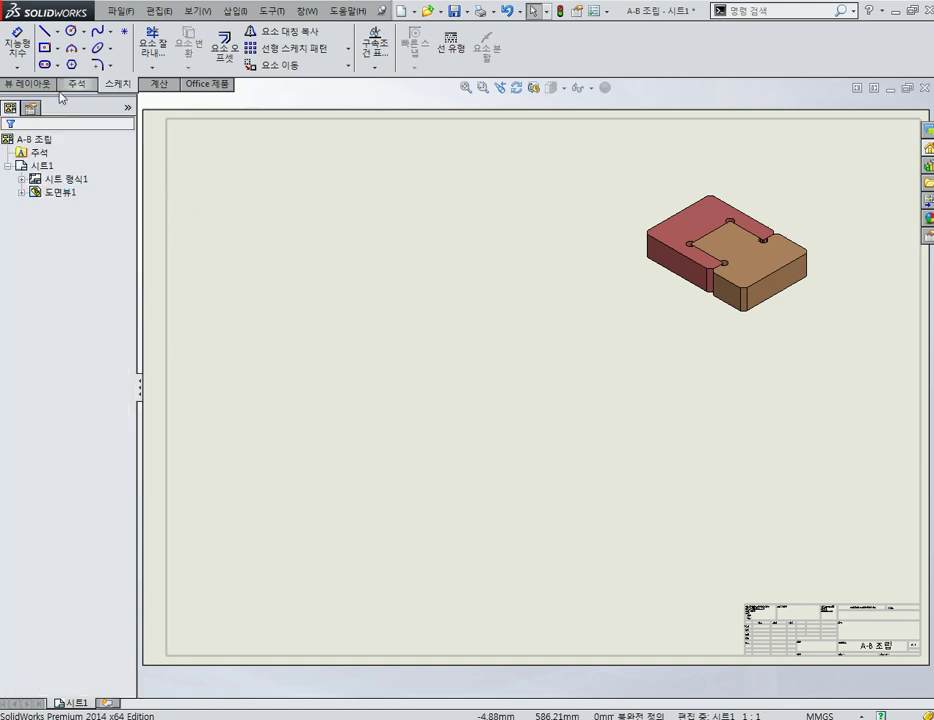
click(28, 84)
click(58, 45)
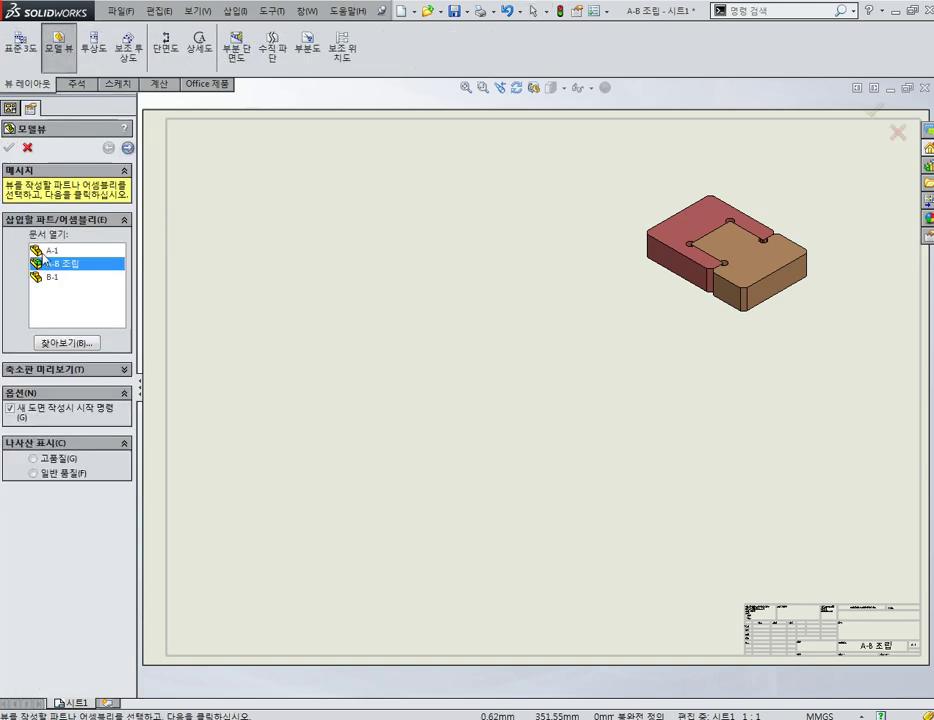
- Place top, front and right-side views of A-B 조립, then open 시트1's properties
double_click(43, 260)
click(343, 430)
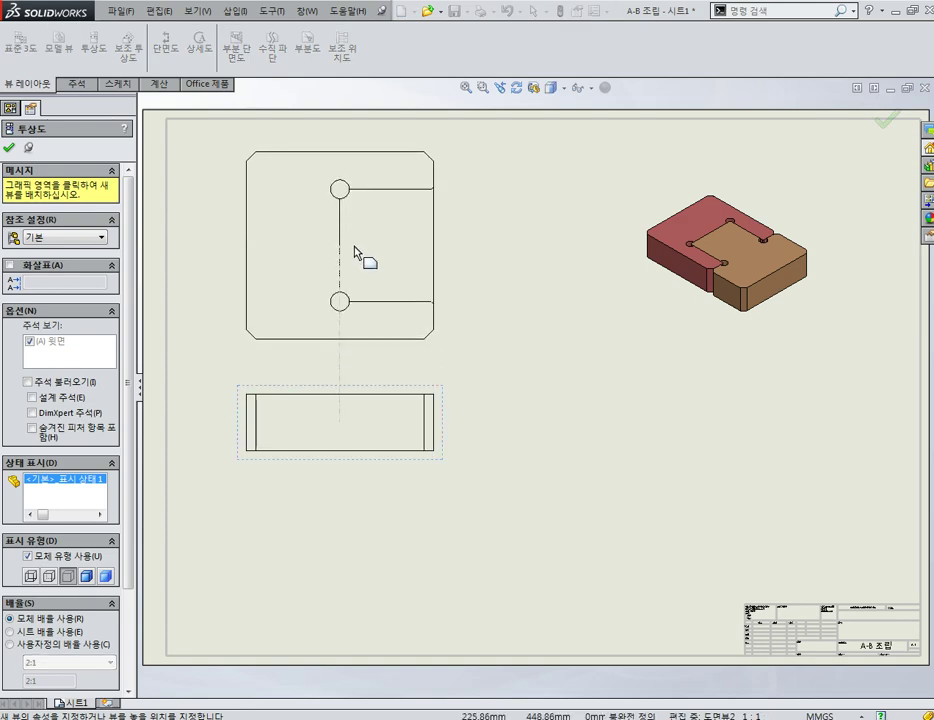
click(358, 252)
click(566, 428)
key(Escape)
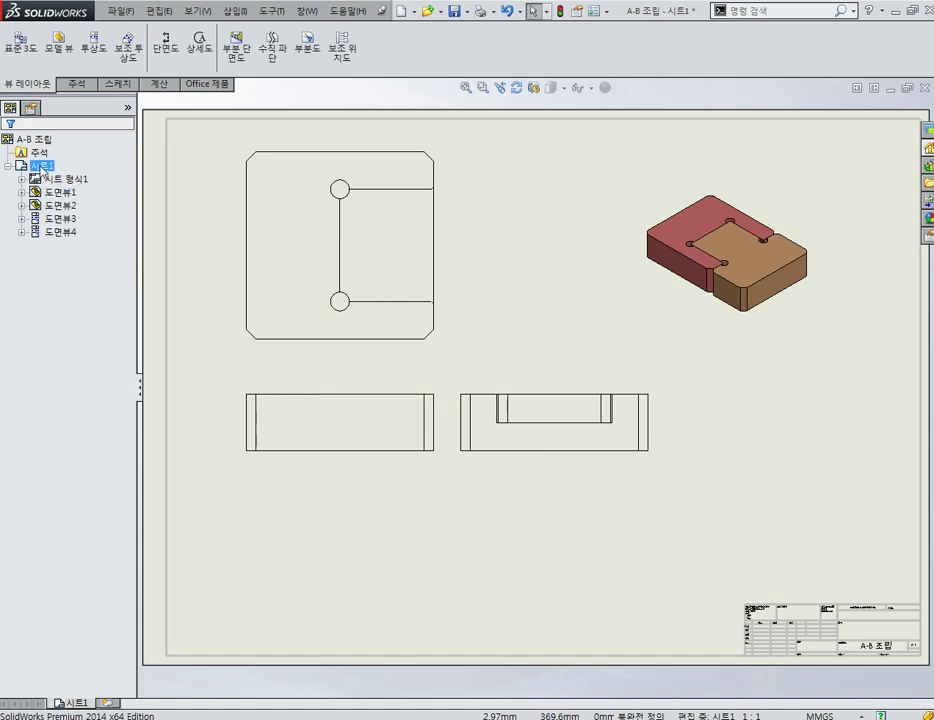
right_click(43, 172)
click(80, 277)
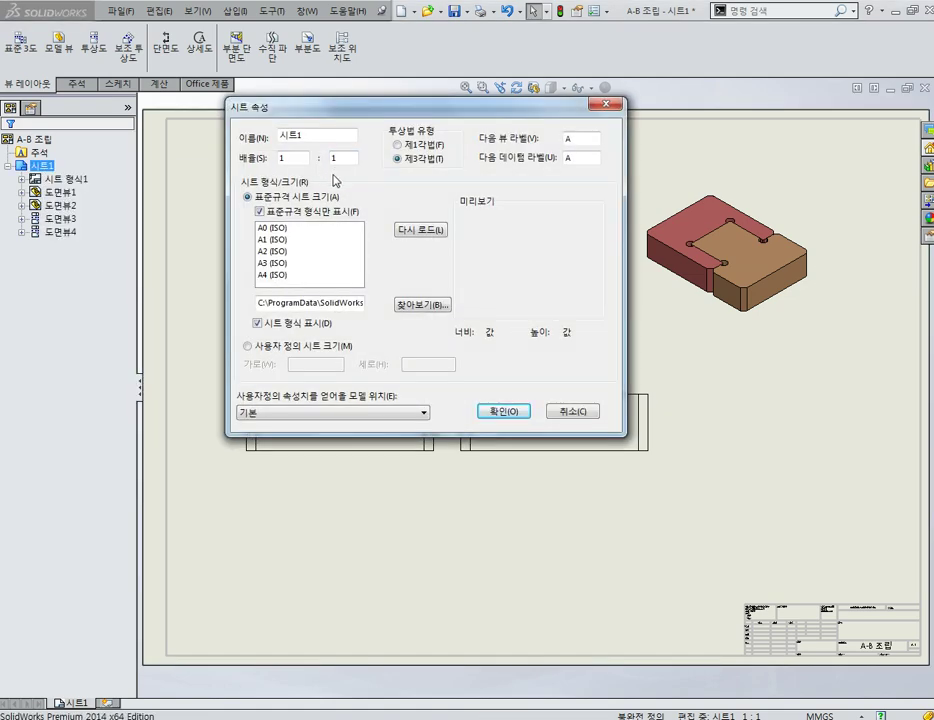
- Switch the sheet to A0 (ISO) and reposition the isometric, side and top views
click(280, 230)
click(505, 410)
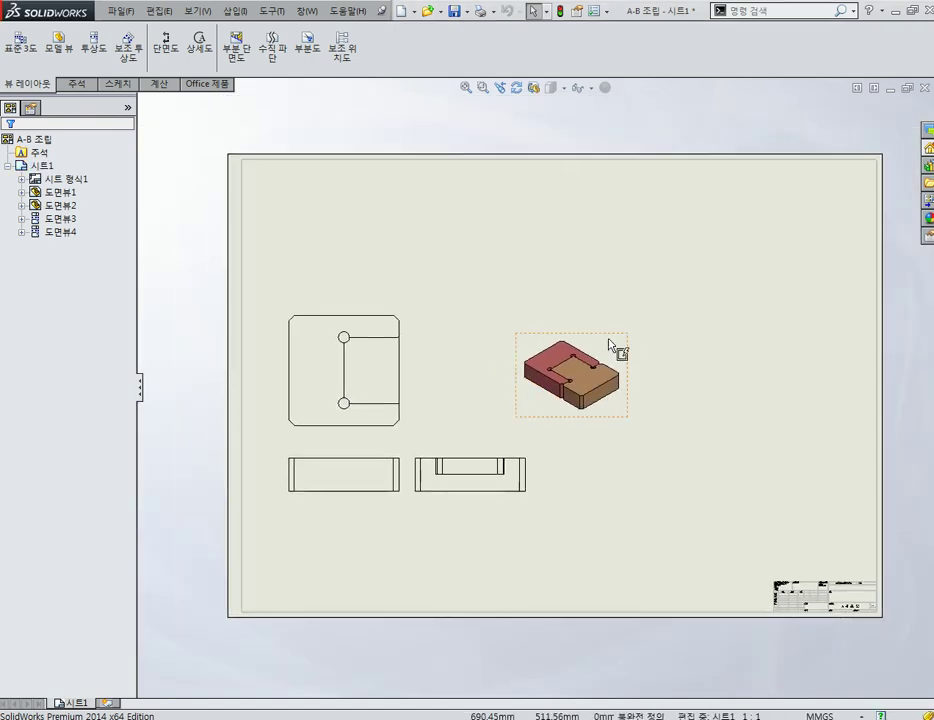
drag(605, 382, 778, 262)
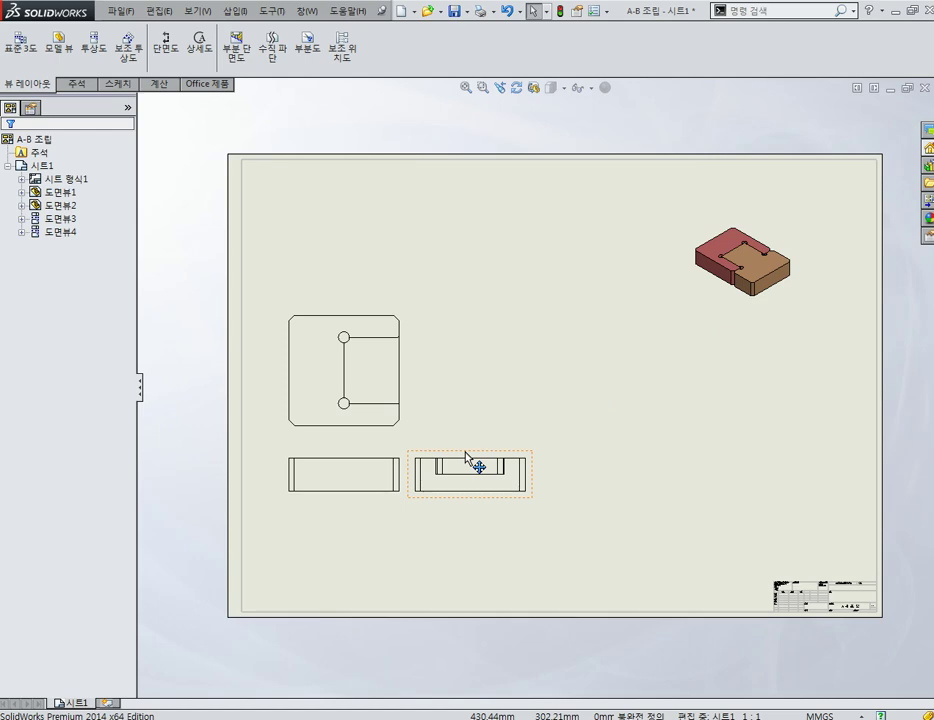
drag(465, 452, 534, 452)
drag(367, 323, 376, 262)
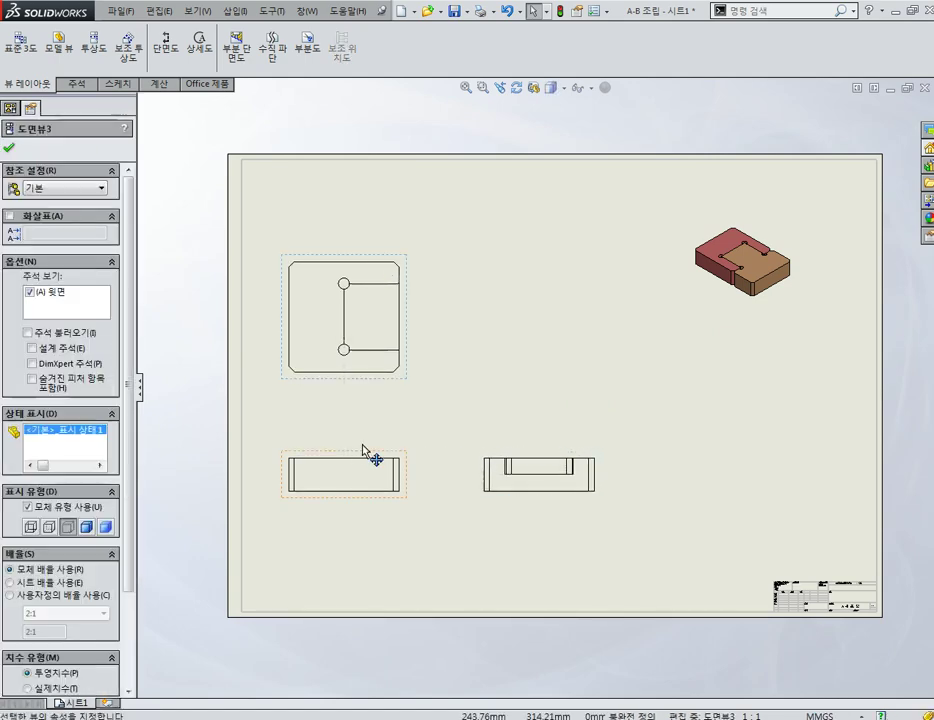
drag(538, 463, 531, 463)
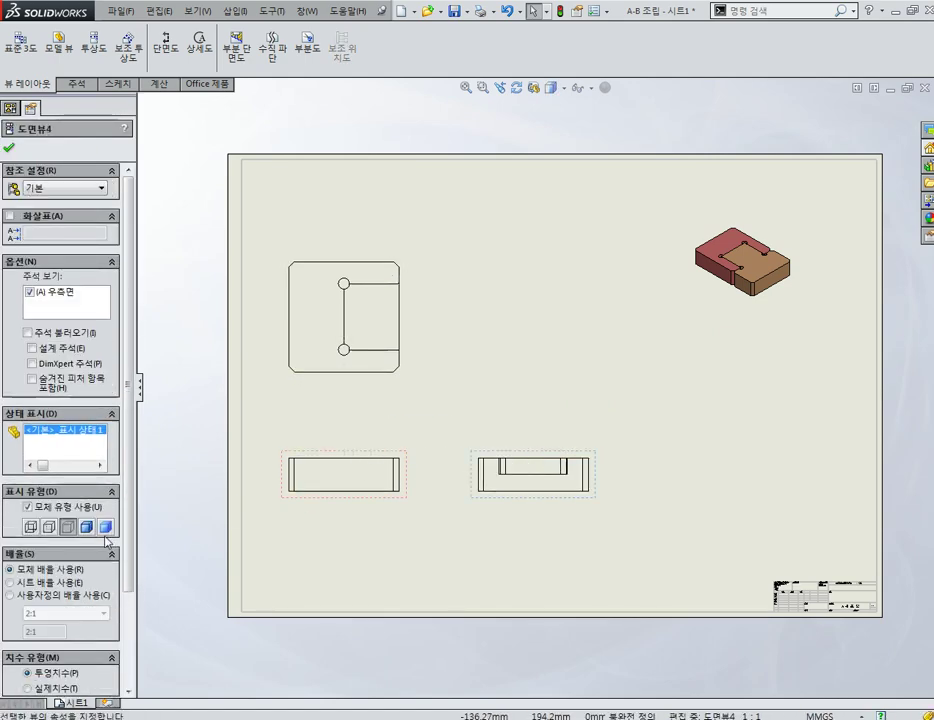
key(Escape)
- Set the front view's scale to 1:1
right_click(40, 166)
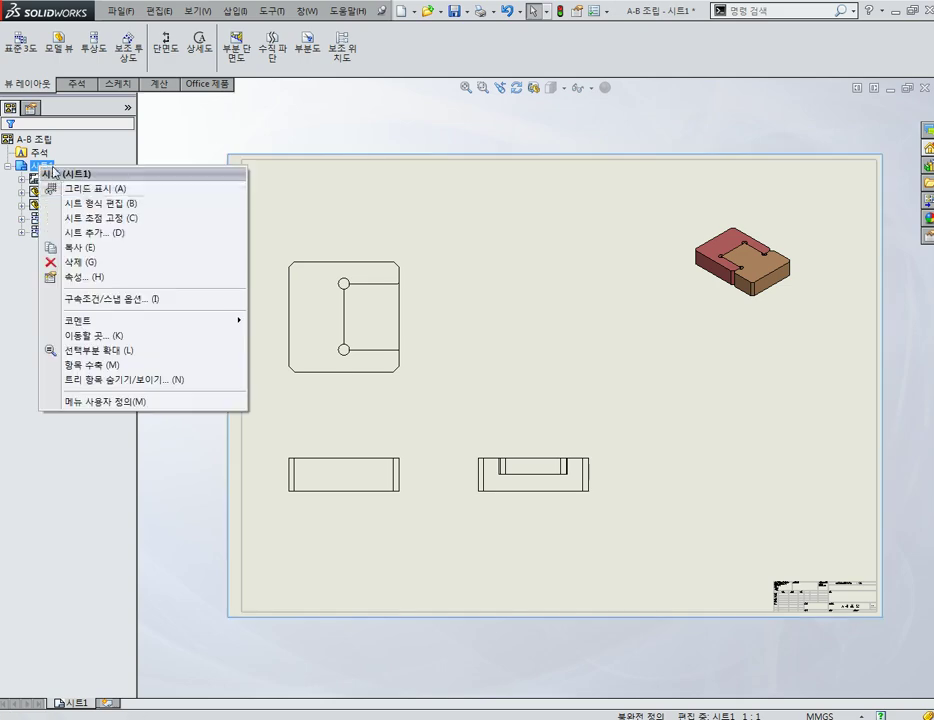
click(70, 273)
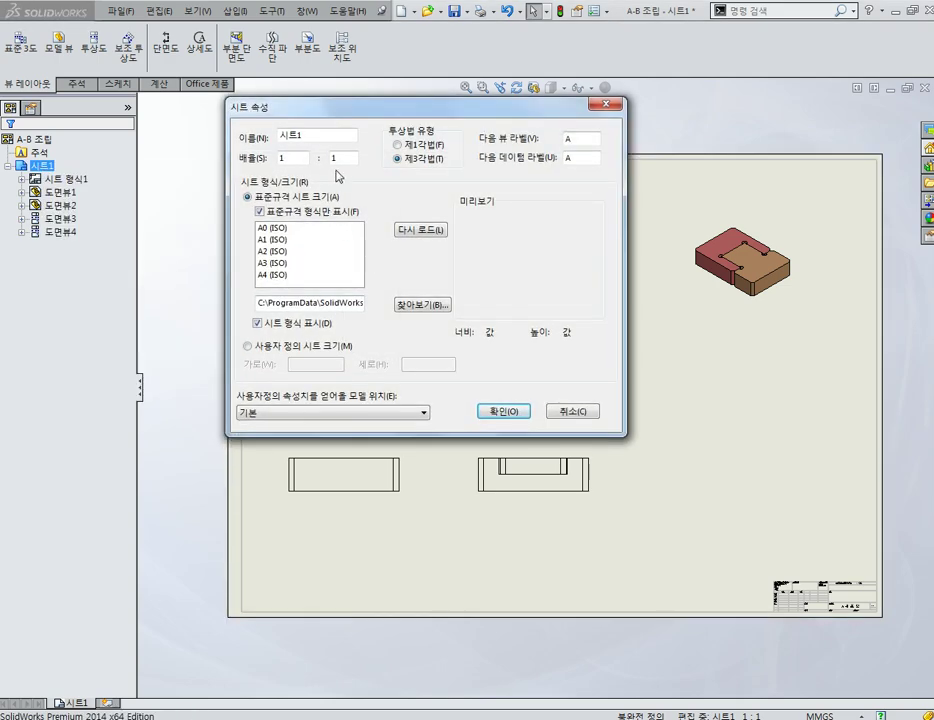
click(518, 413)
click(395, 465)
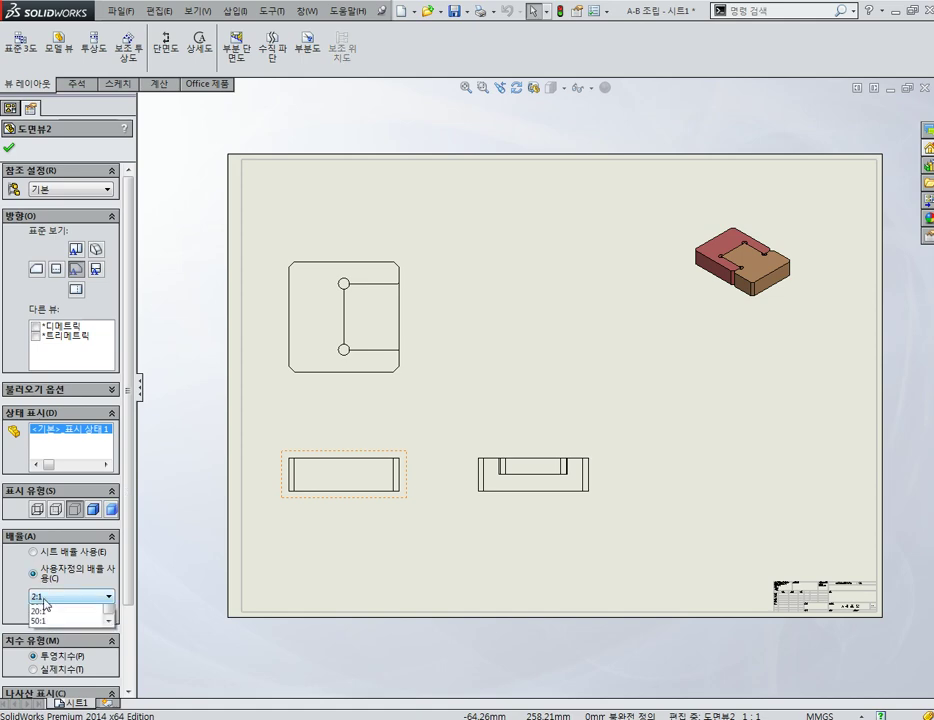
click(60, 596)
click(55, 620)
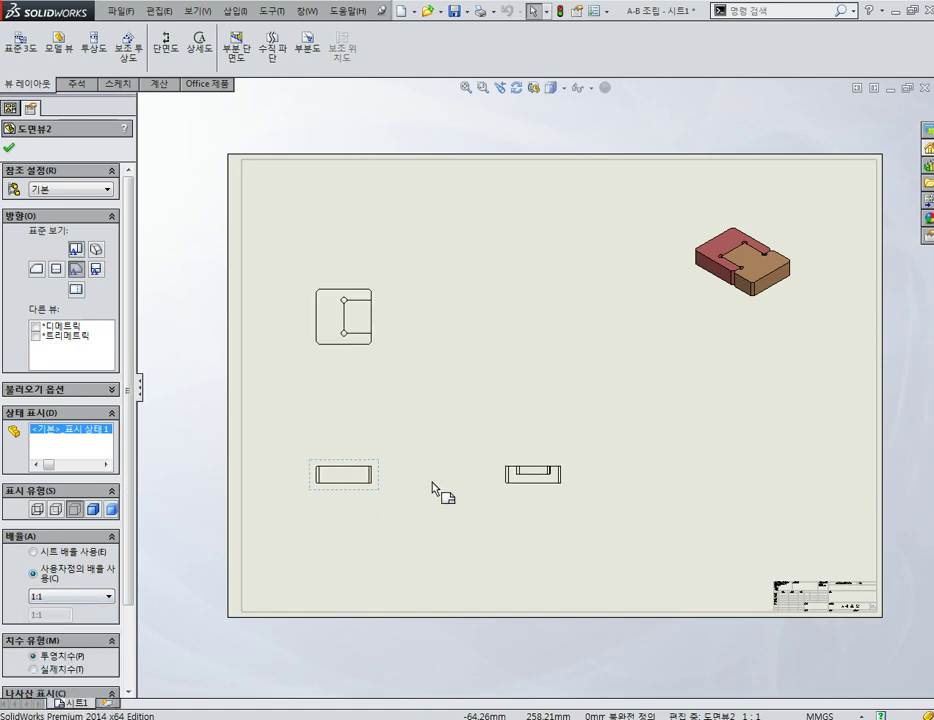
click(8, 148)
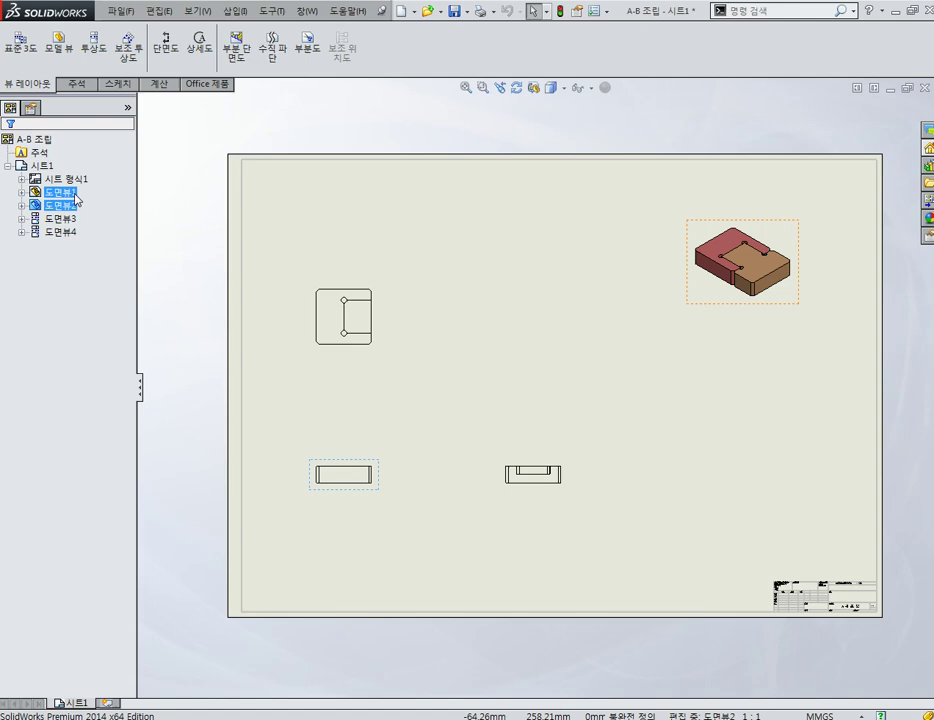
- Change the sheet size to A1 (ISO)
right_click(43, 171)
click(183, 279)
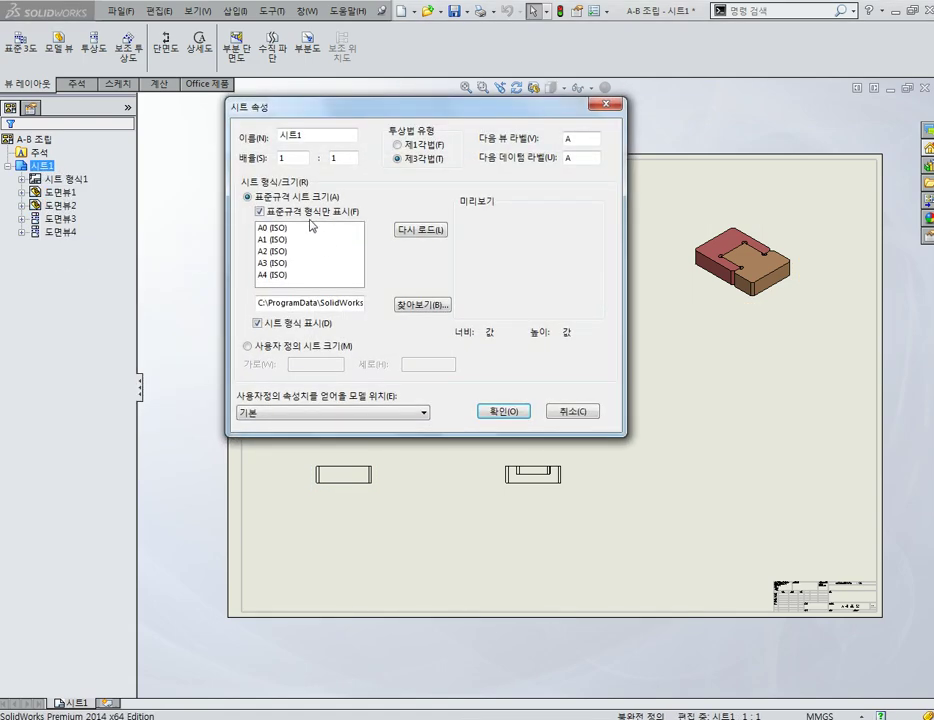
click(276, 240)
click(503, 411)
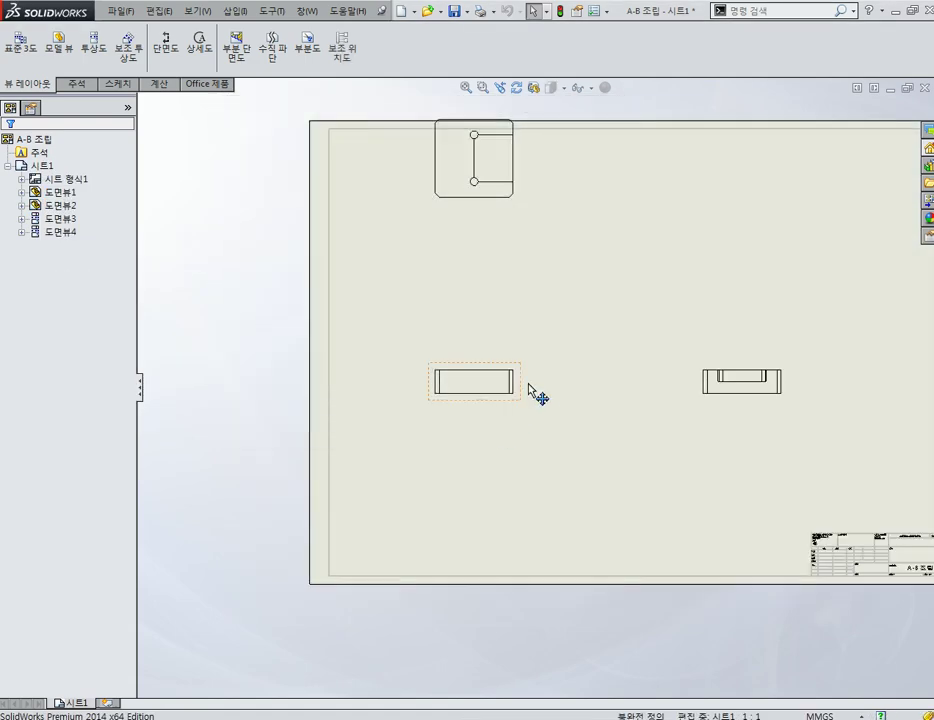
- Move the isometric, top and side views into a compact layout on the A1 sheet
key(f)
scroll(642, 367, up, 5)
scroll(630, 375, down, 2)
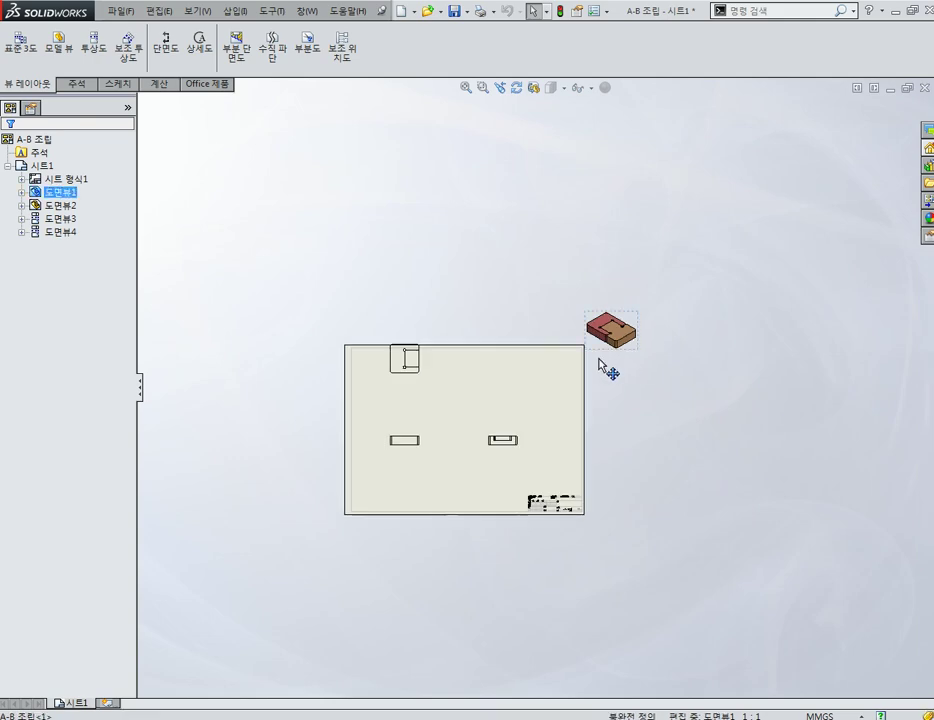
drag(617, 358, 540, 412)
click(378, 378)
drag(415, 380, 413, 424)
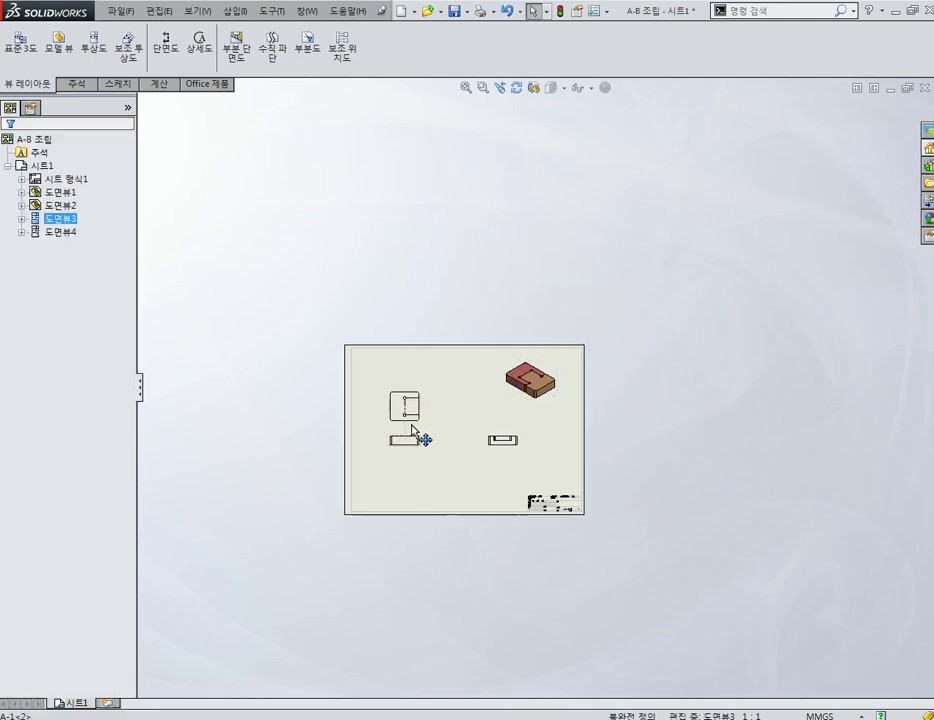
scroll(400, 445, up, 4)
click(465, 452)
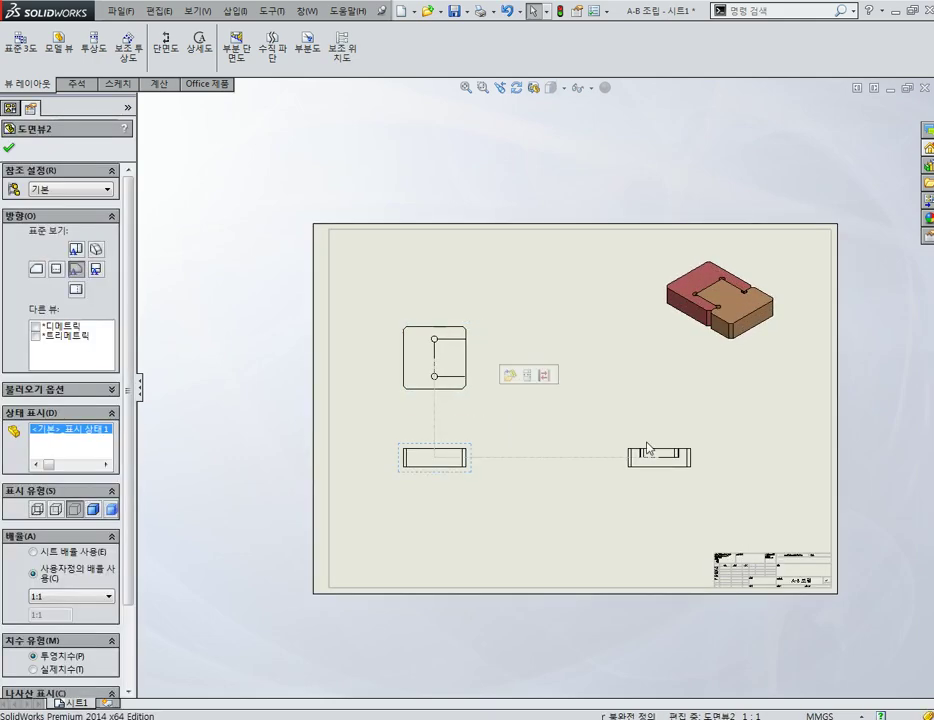
drag(646, 455, 536, 457)
scroll(462, 382, up, 3)
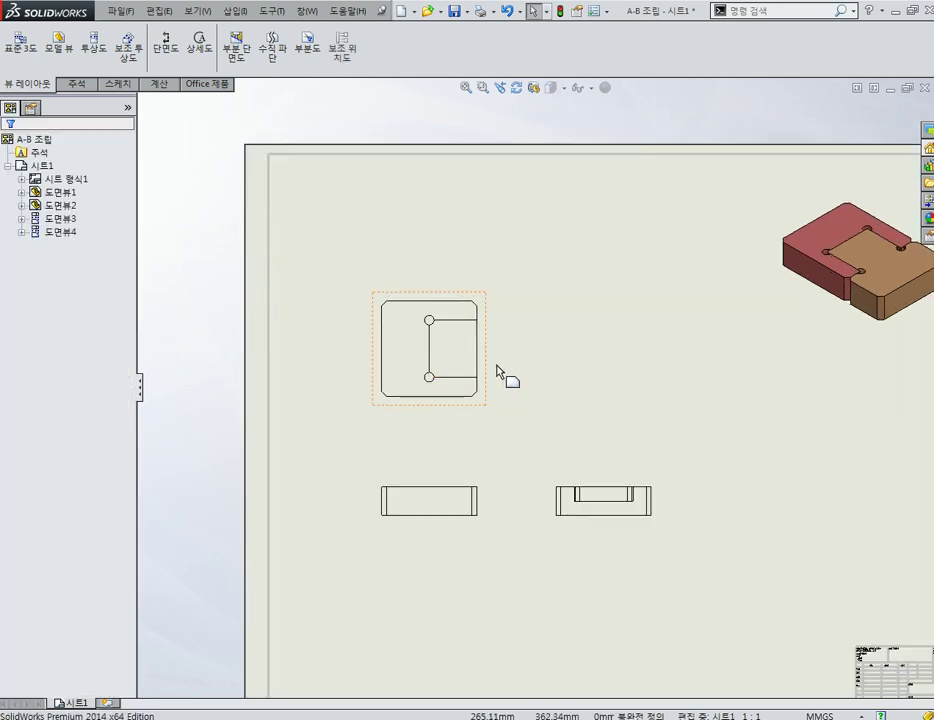
click(93, 45)
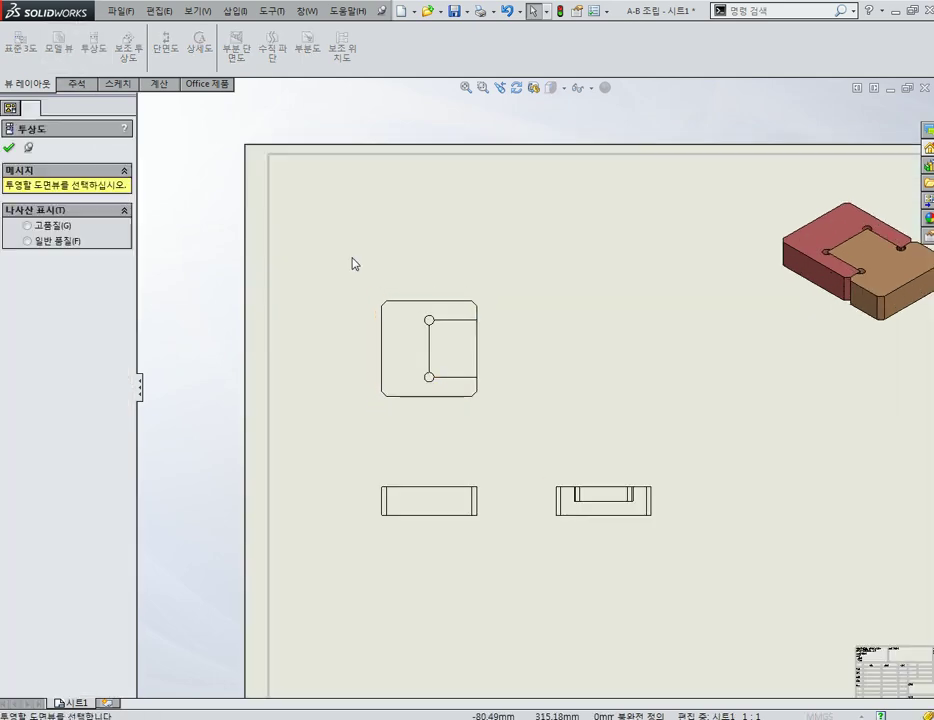
- Project a line isometric view from the front view, placed beside the top view
click(467, 494)
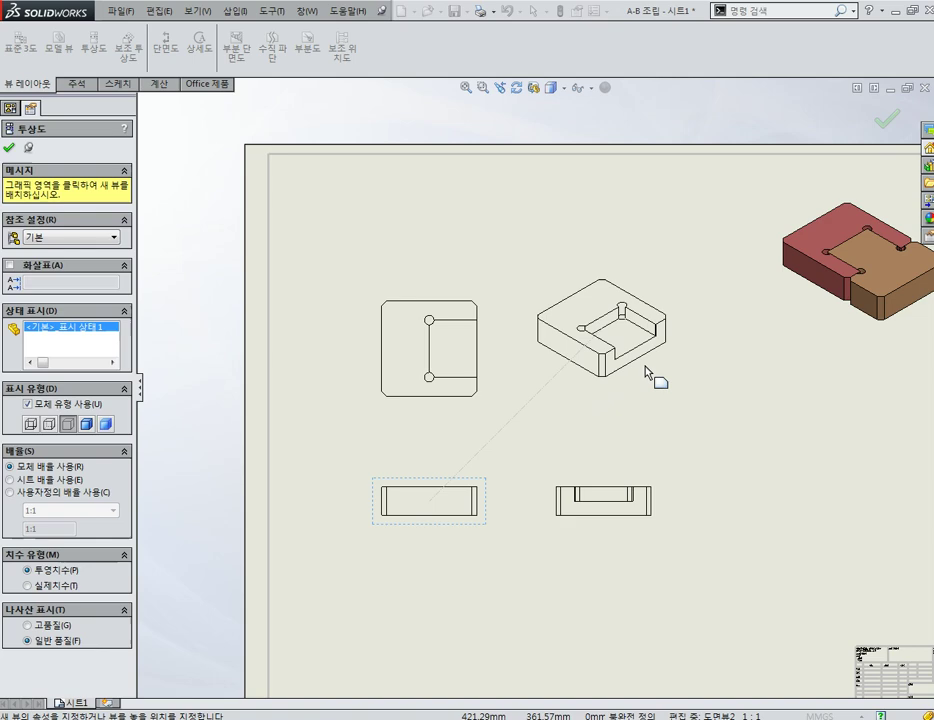
click(645, 375)
key(f)
scroll(375, 355, up, 1)
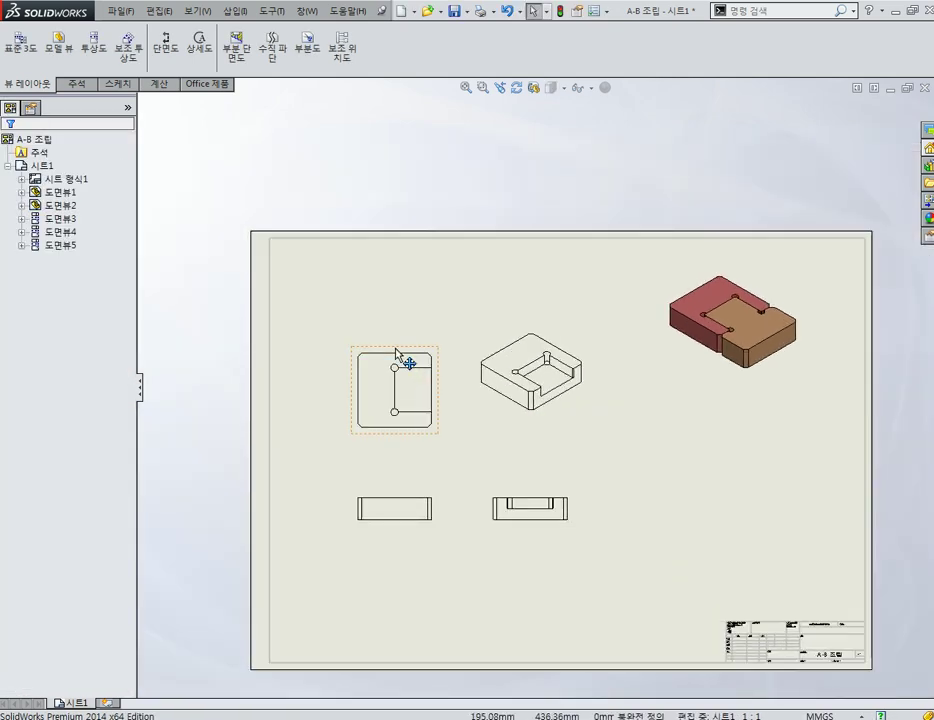
- Drag the front, top, side and both isometric views into an aligned layout
drag(400, 503, 356, 513)
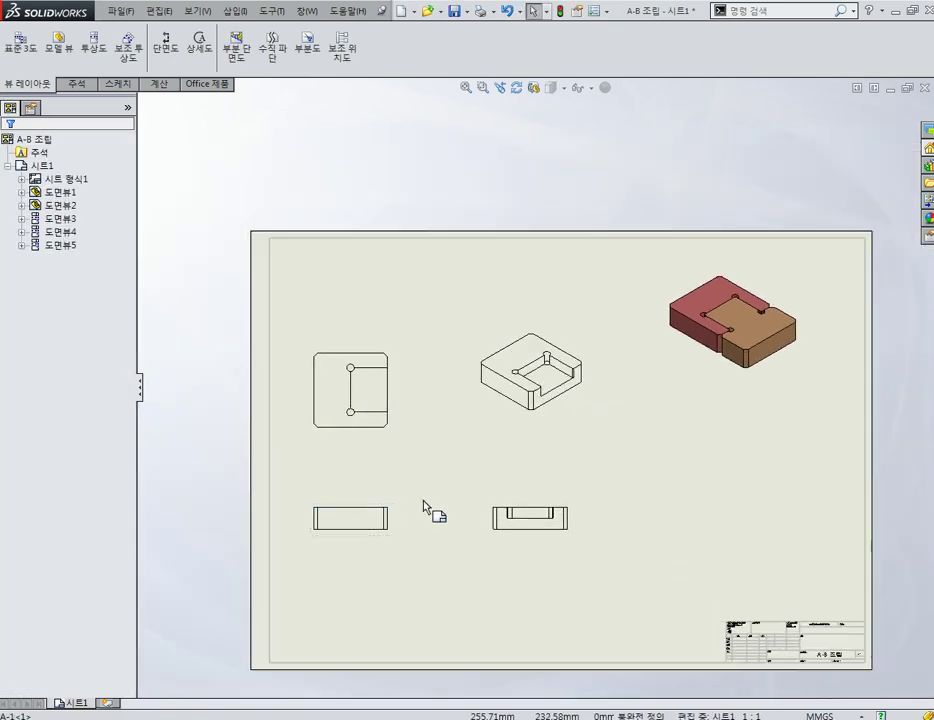
drag(540, 510, 493, 514)
drag(495, 339, 450, 346)
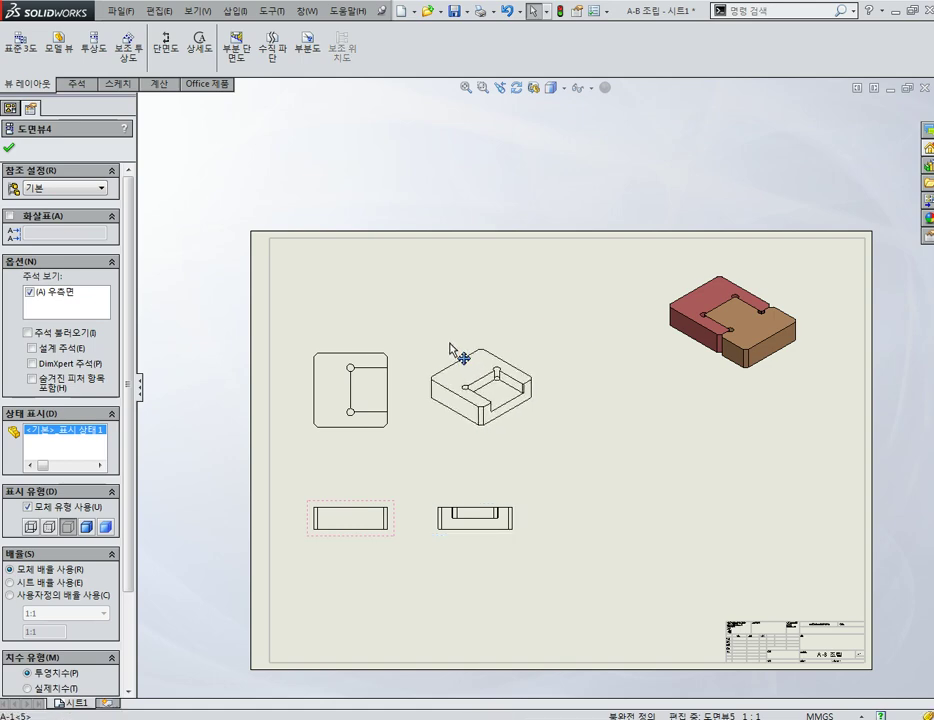
drag(794, 298, 815, 268)
click(388, 508)
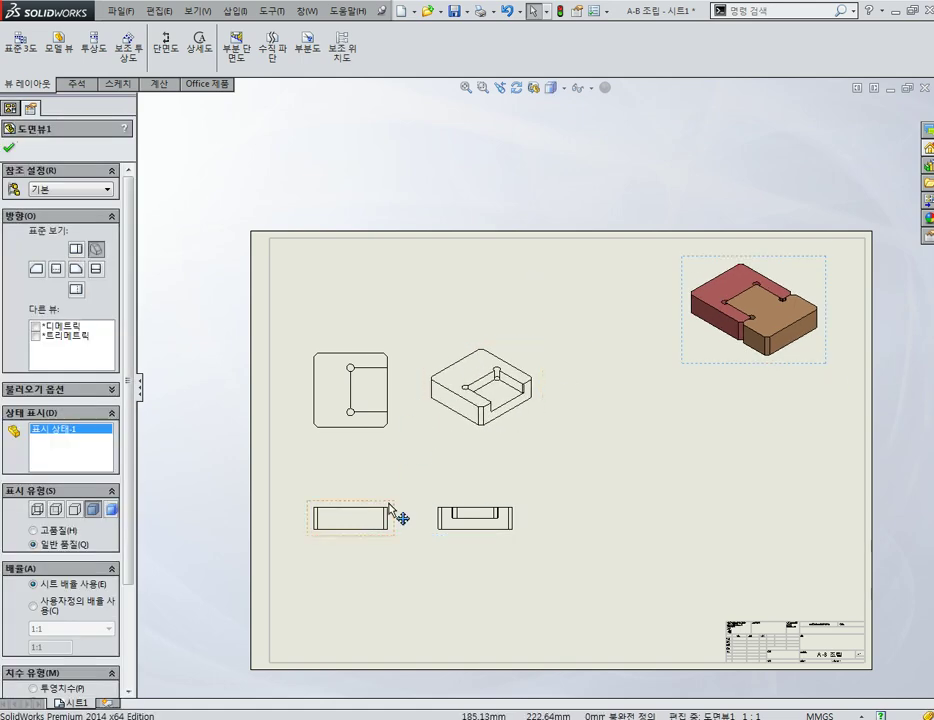
drag(357, 488, 369, 546)
drag(402, 444, 402, 488)
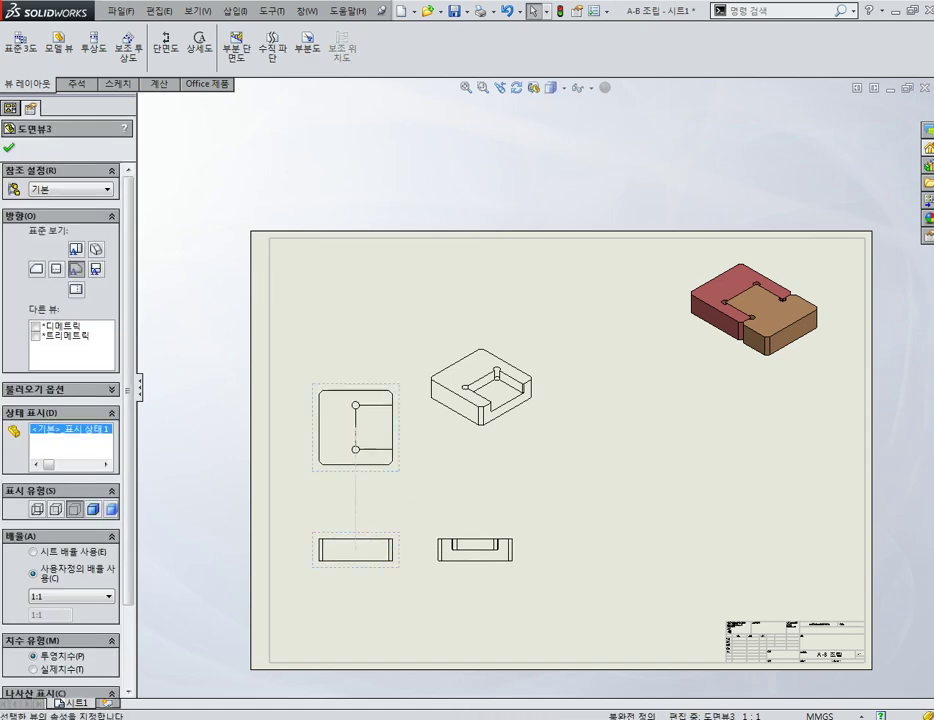
drag(522, 447, 517, 472)
click(143, 152)
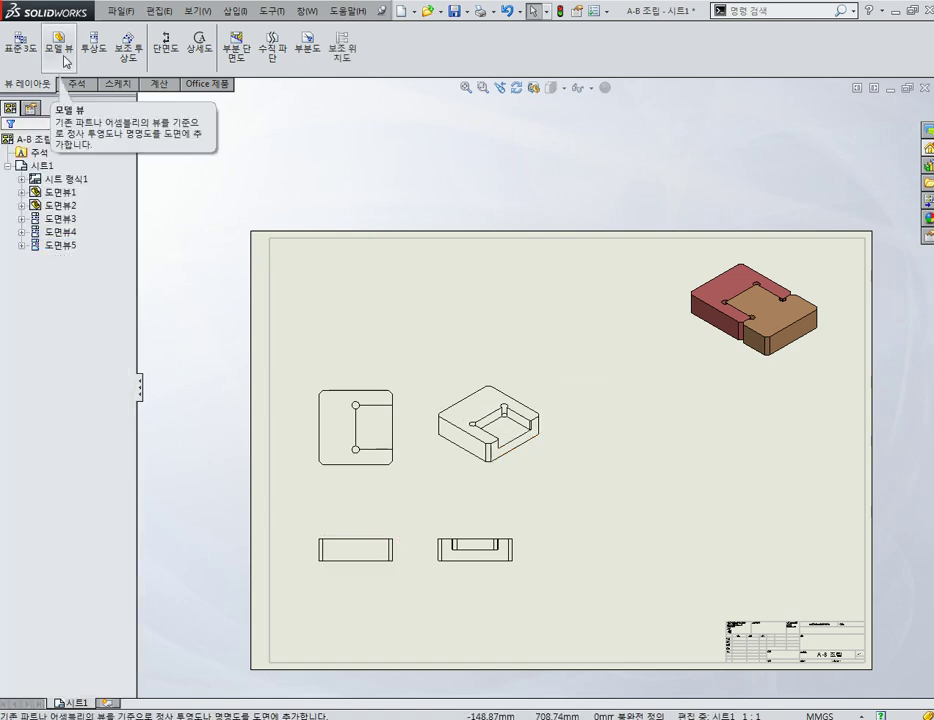
- Insert a model view at the sheet's lower right and project a view from it to the left
click(64, 60)
double_click(52, 279)
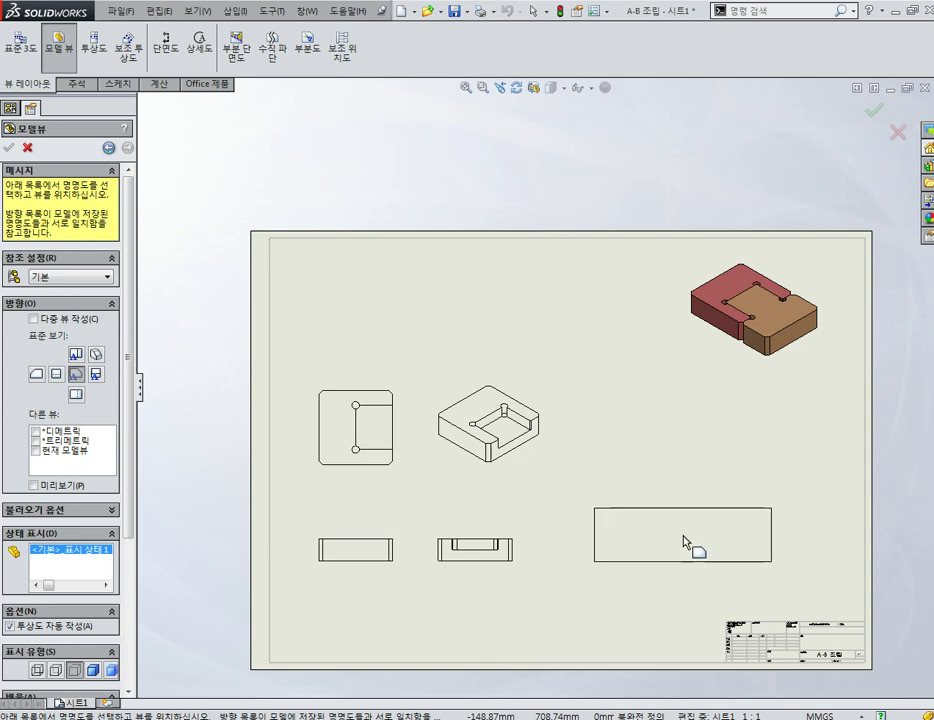
click(686, 542)
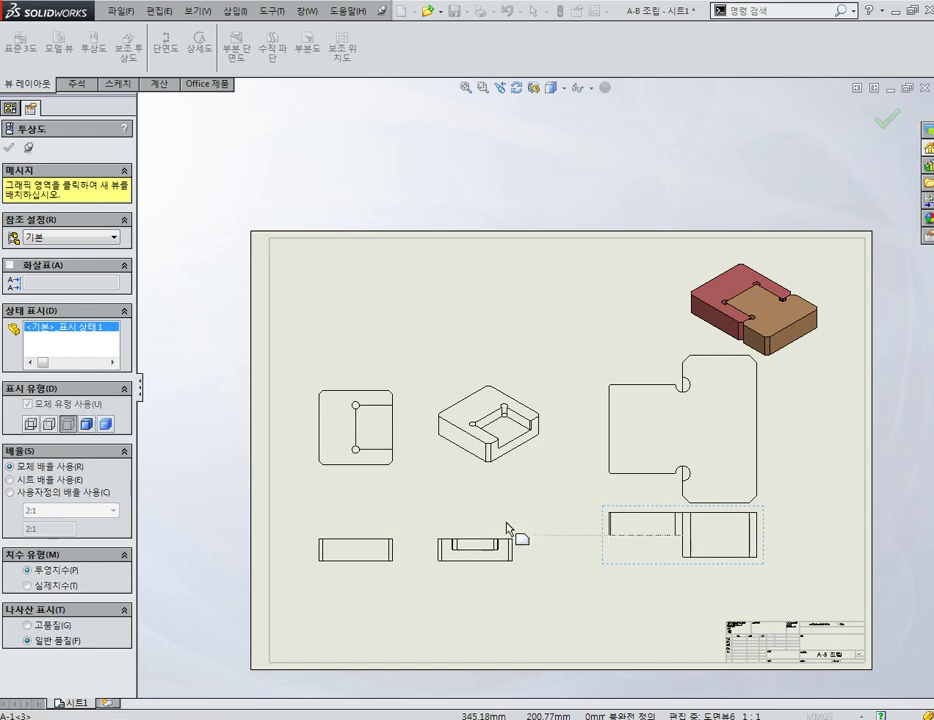
key(Escape)
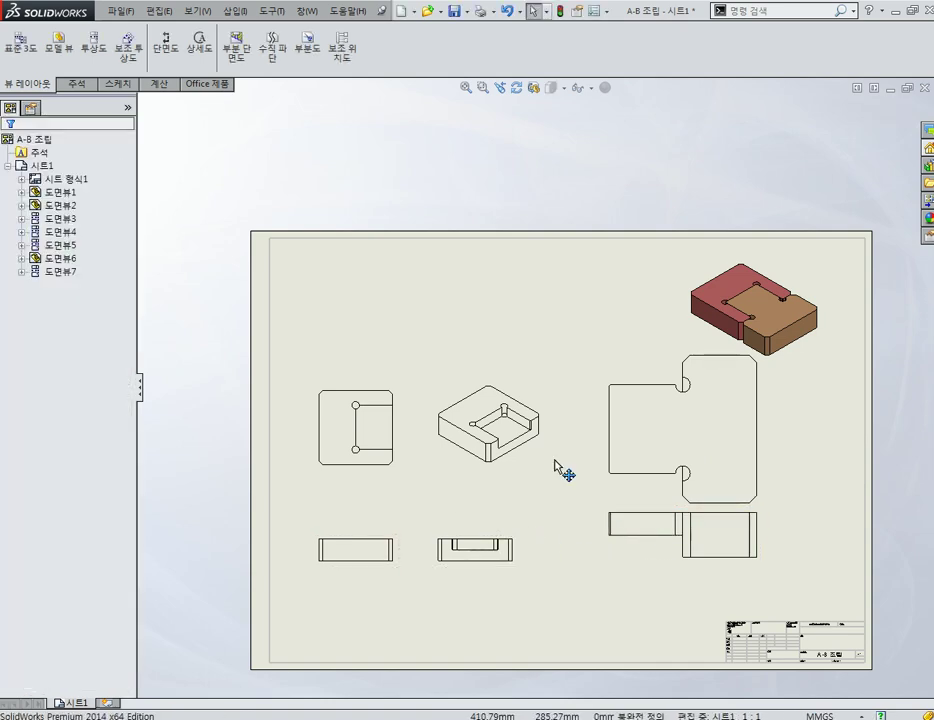
click(93, 45)
click(632, 510)
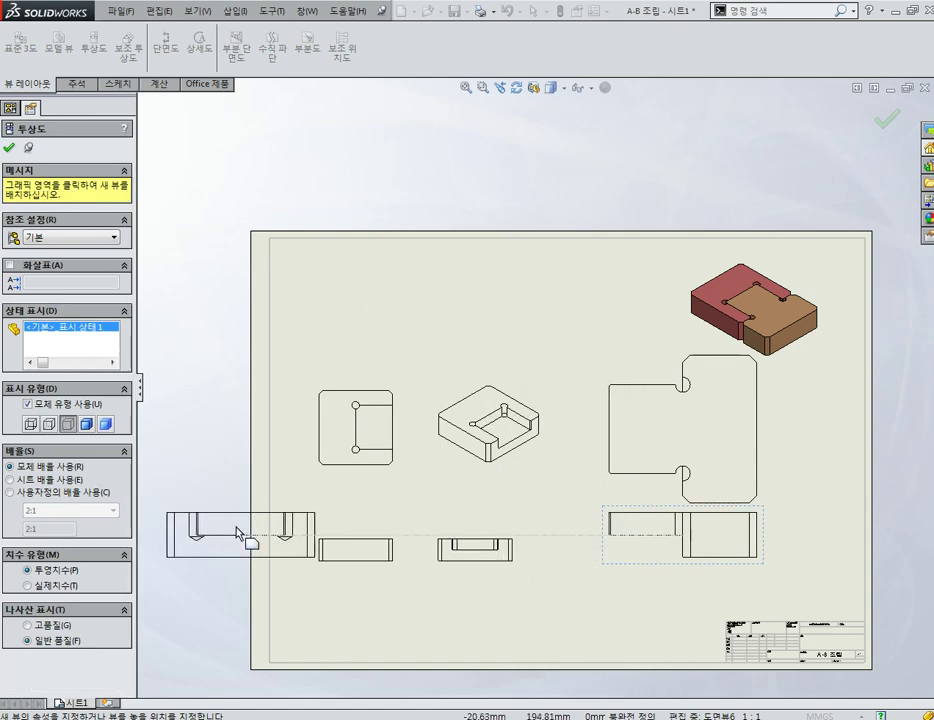
click(240, 535)
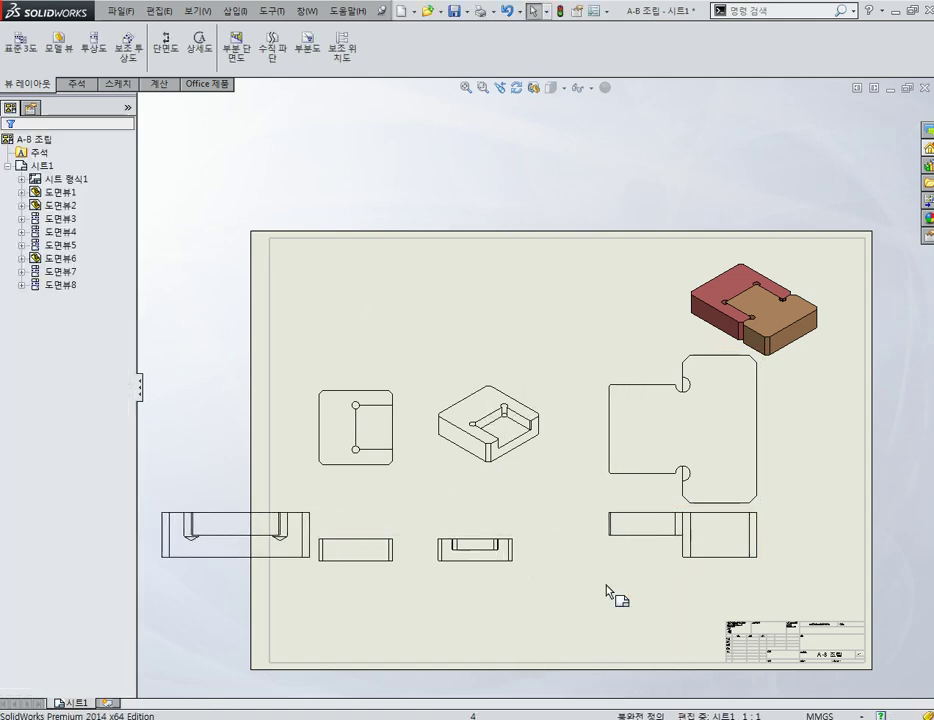
- Rescale the lower-right side view to 1:1 and move it into the bottom row
click(620, 545)
click(70, 596)
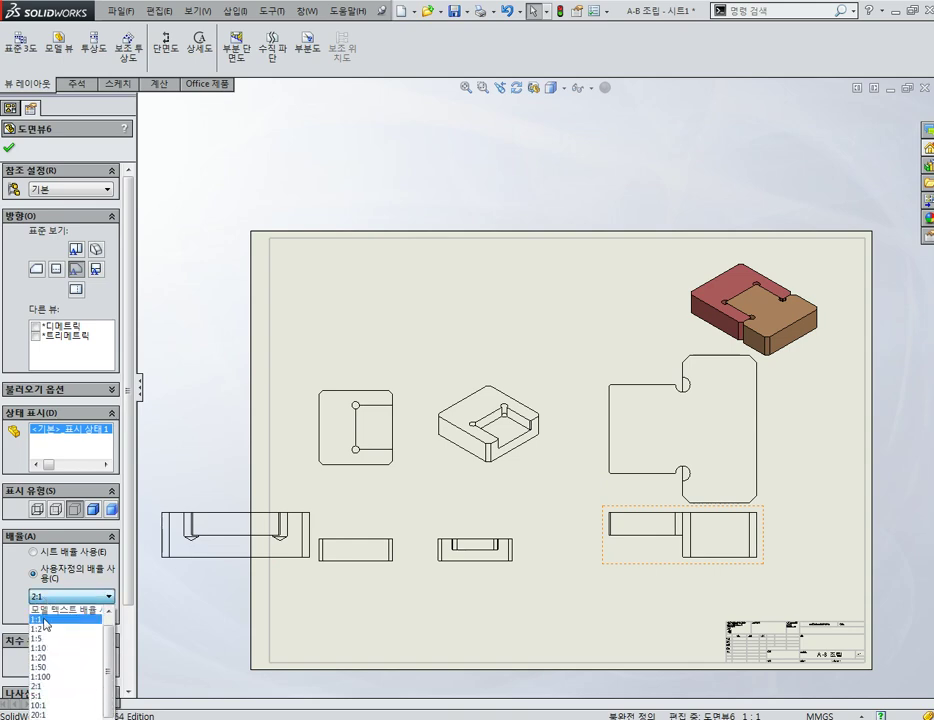
click(45, 617)
mouse_move(281, 527)
mouse_down()
mouse_move(634, 535)
mouse_move(796, 524)
mouse_up()
scroll(780, 480, down, 2)
click(545, 528)
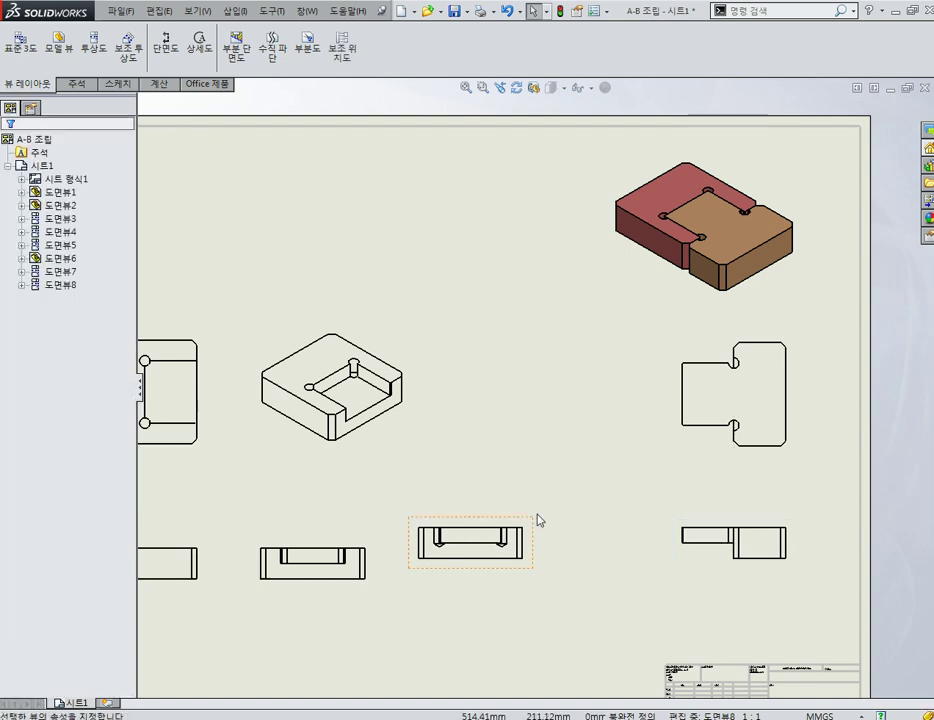
- Shift the lower-middle view right and add a projected isometric view in the top row
drag(531, 523, 612, 524)
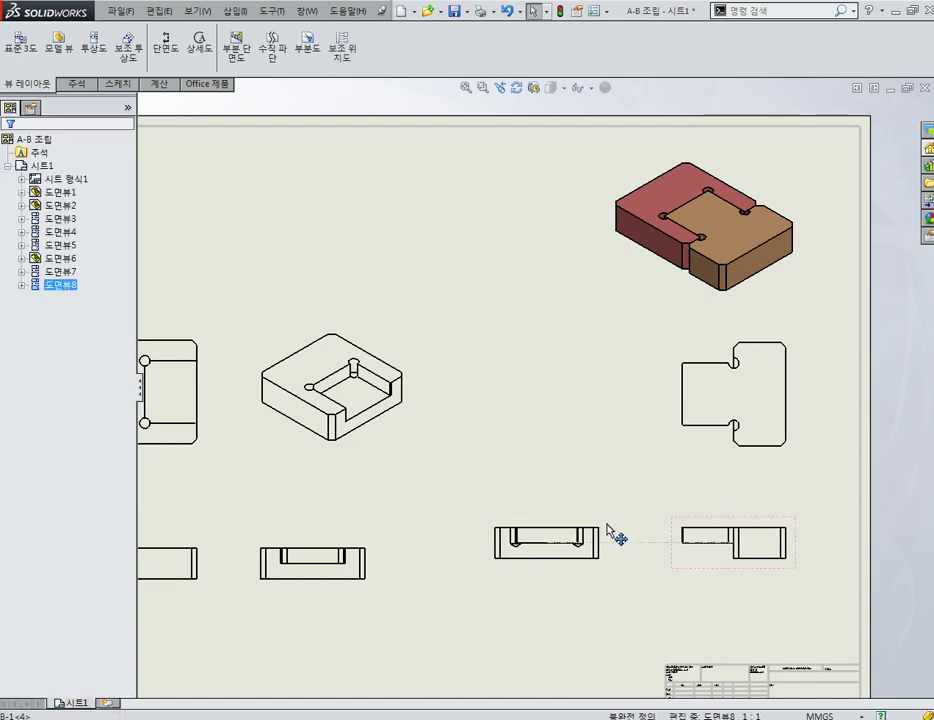
click(102, 60)
click(716, 520)
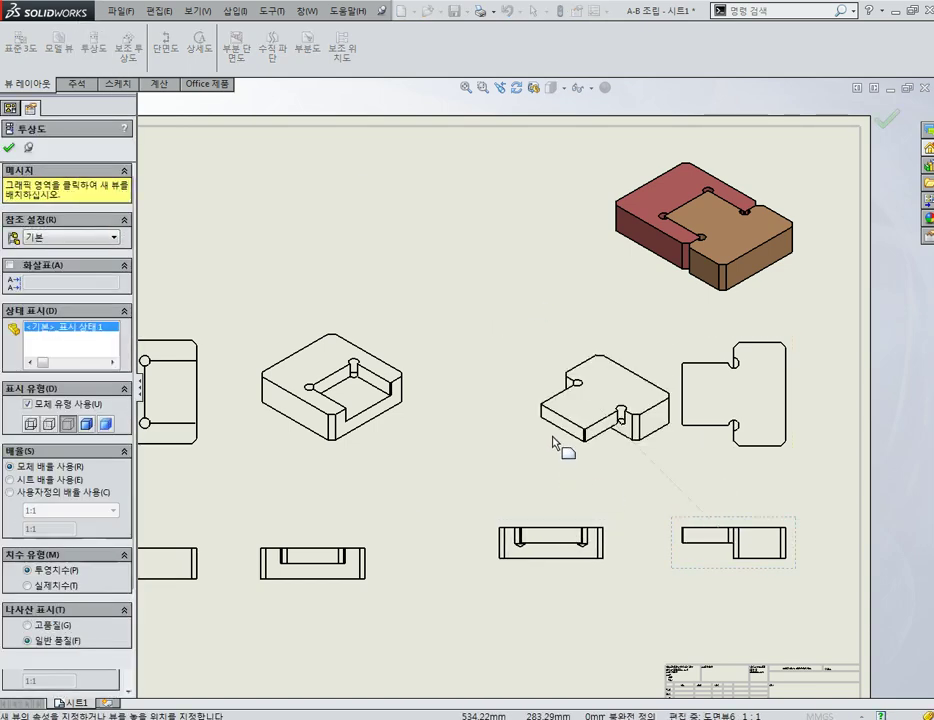
click(592, 362)
drag(583, 310, 540, 338)
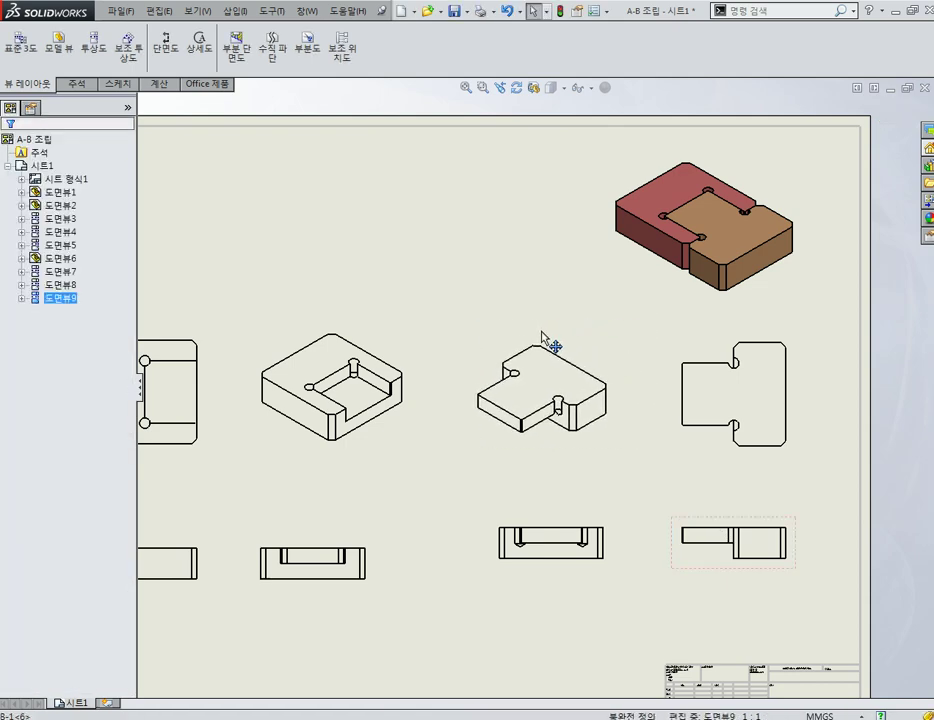
click(753, 453)
key(f)
key(f)
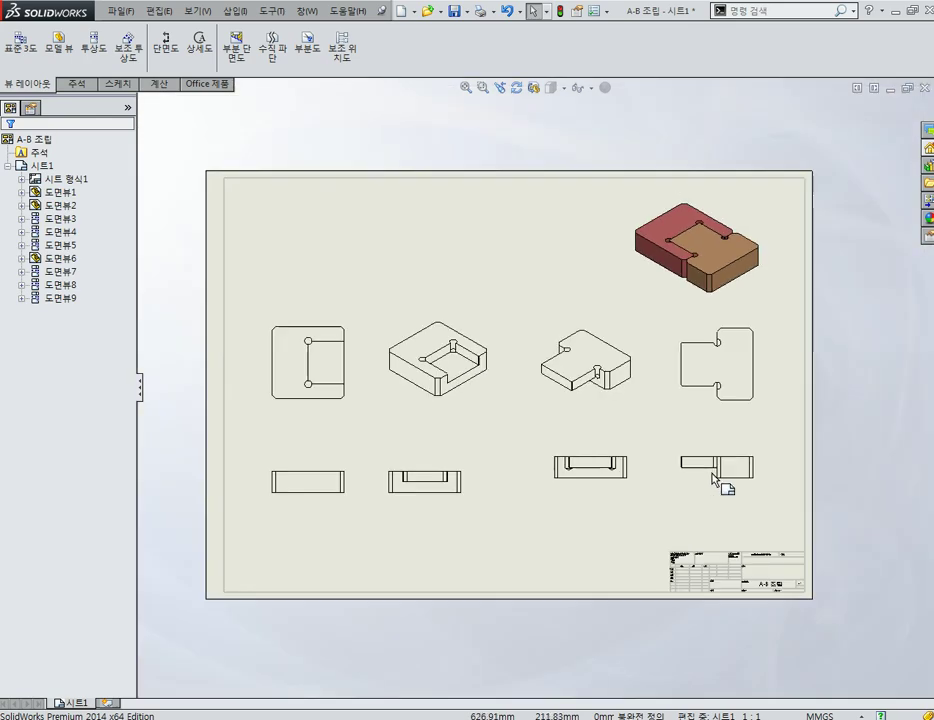
- Save the drawing as A-B 조립
key(ctrl+s)
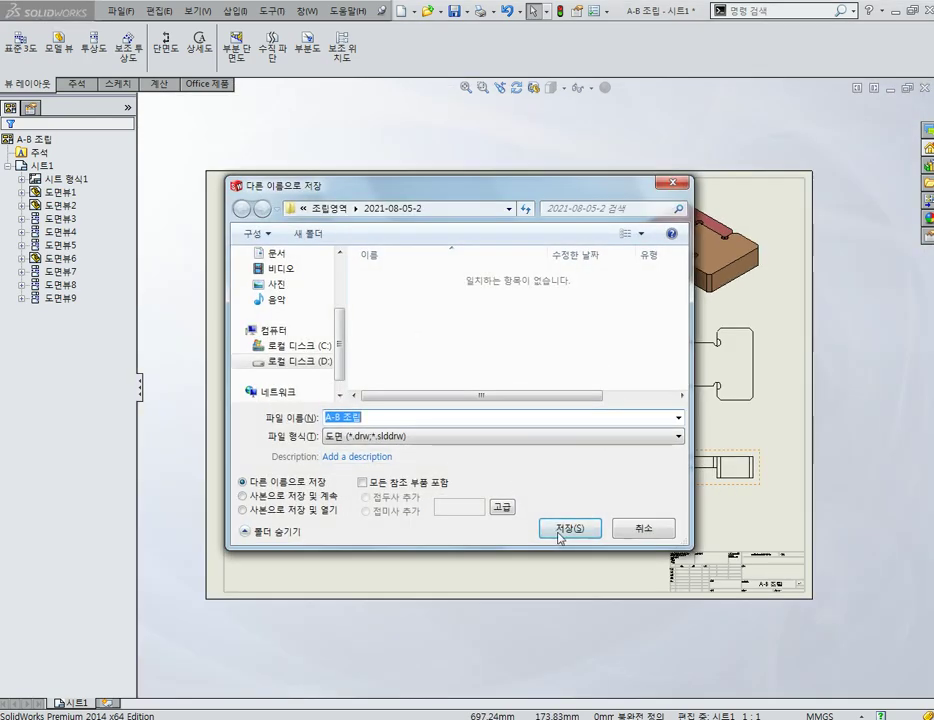
click(566, 527)
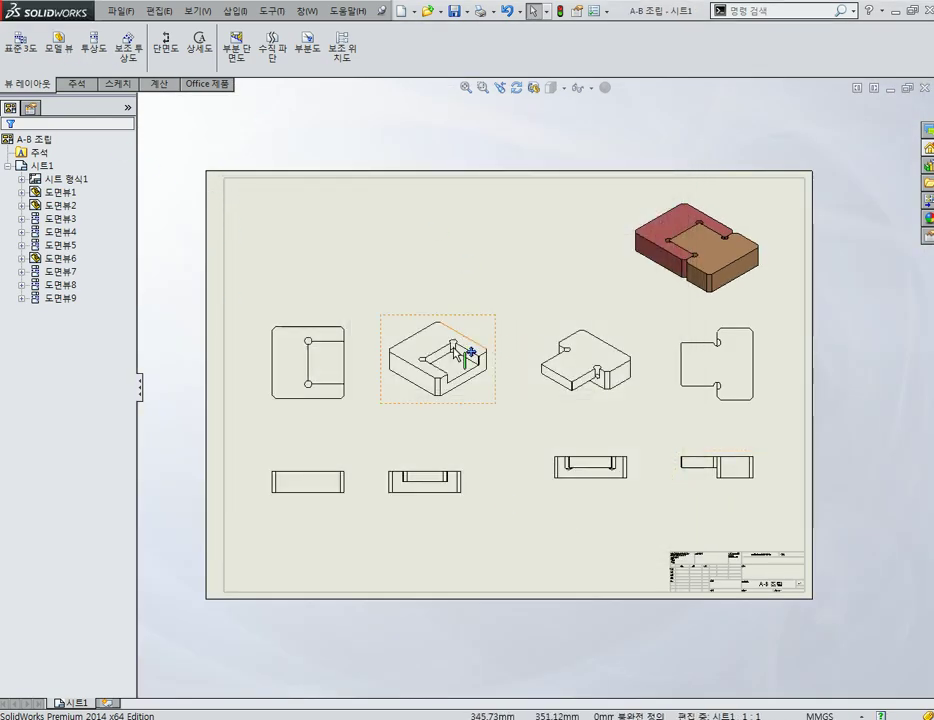
click(77, 84)
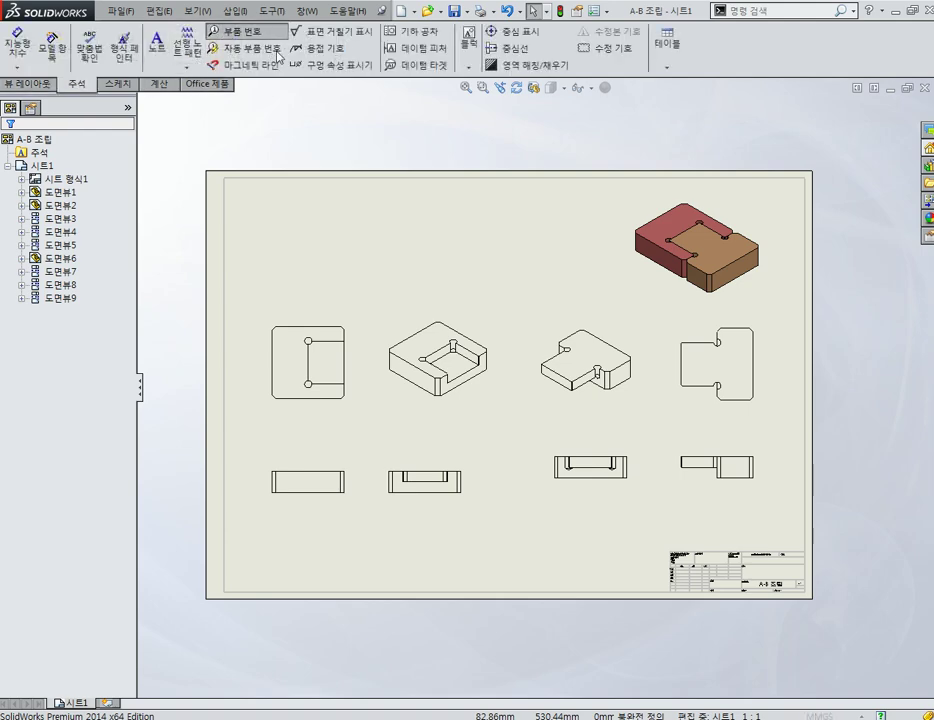
- Place balloon 1 above the left-hand views, using custom Text with font size 30
click(220, 30)
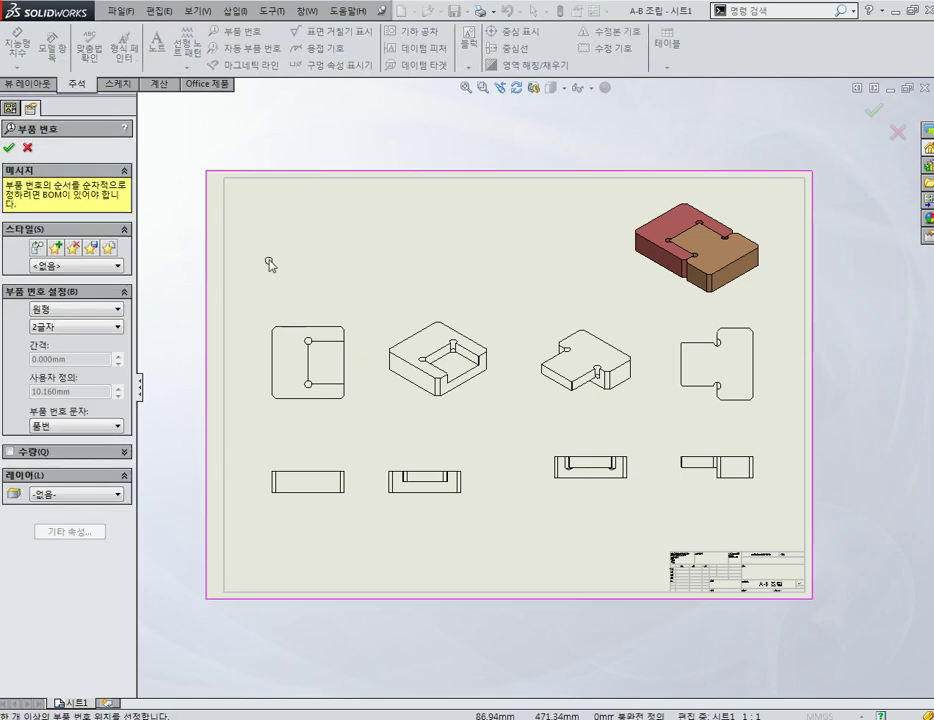
click(279, 266)
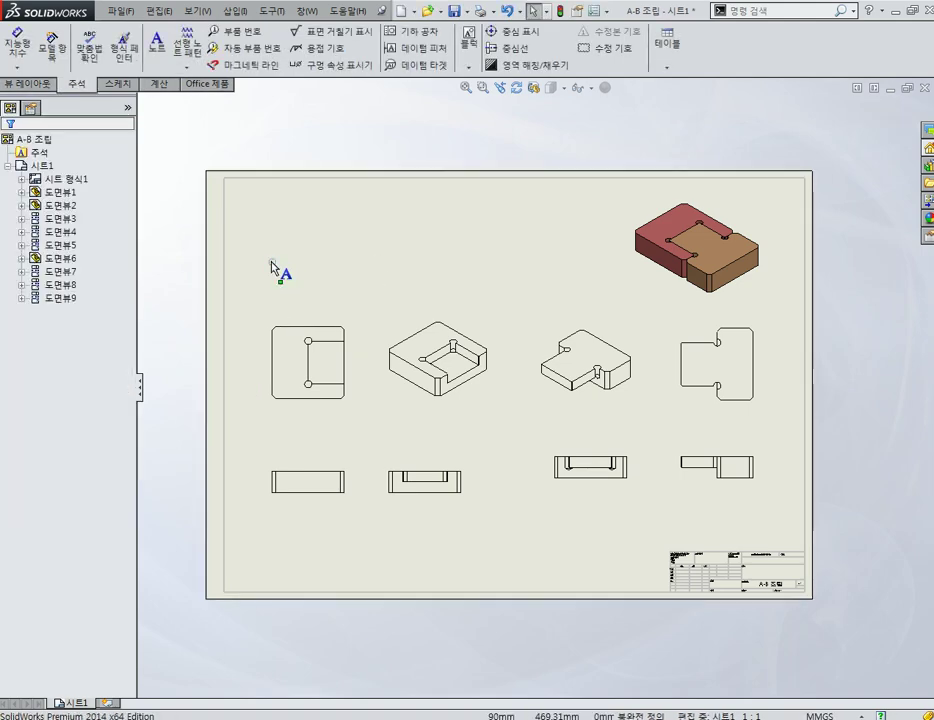
click(564, 390)
click(80, 427)
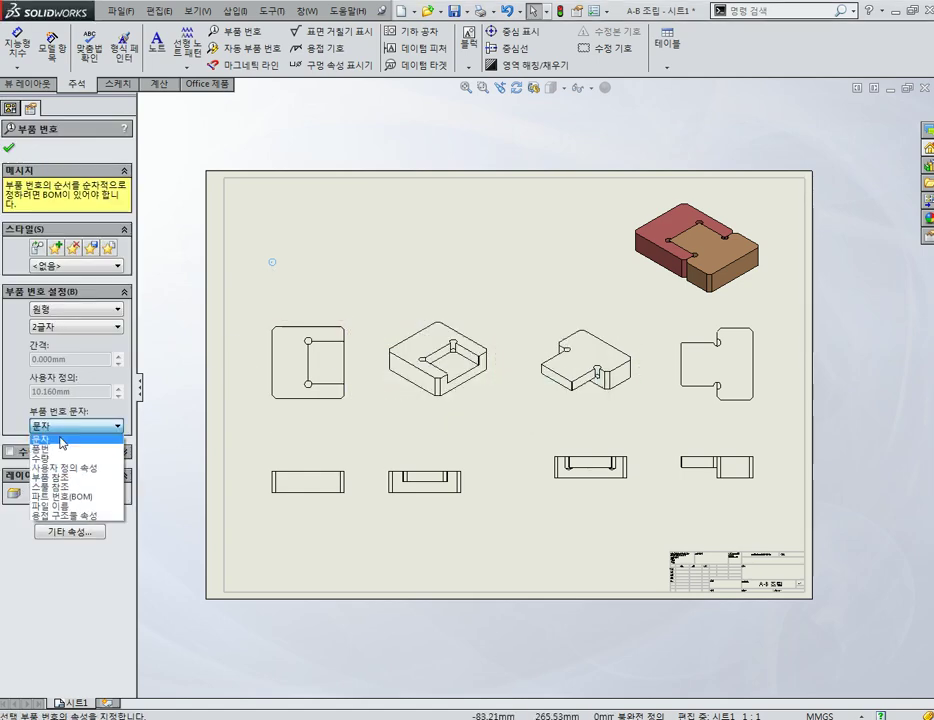
click(67, 444)
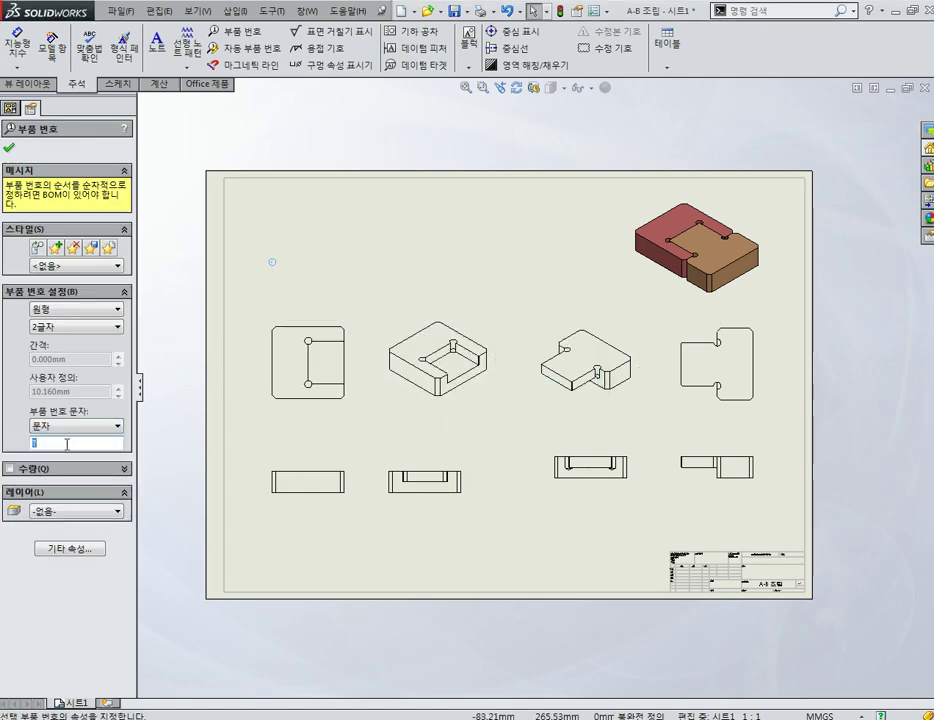
click(67, 552)
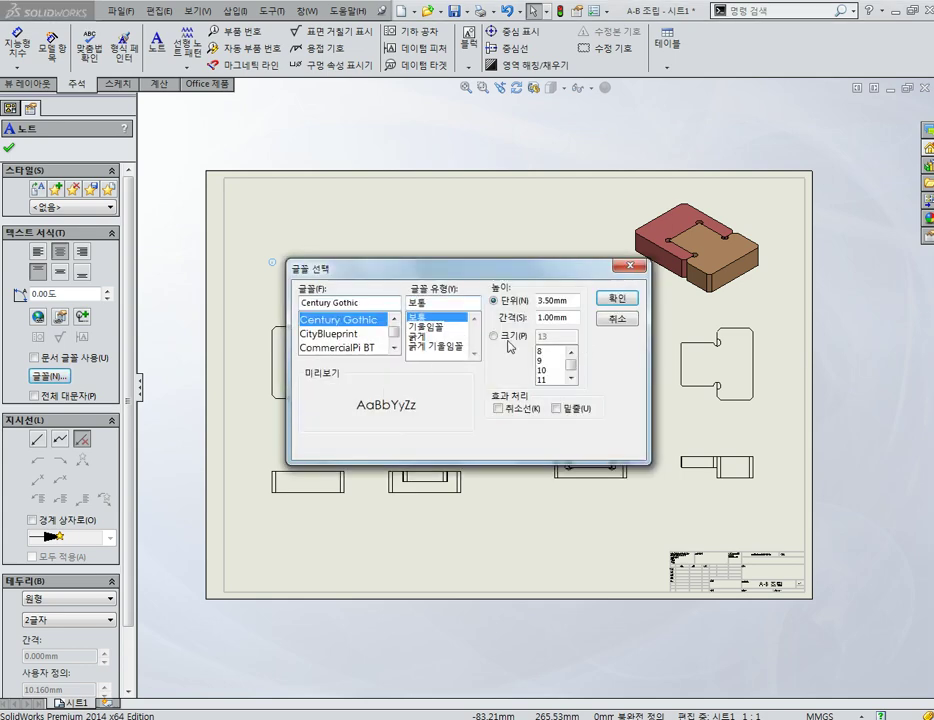
click(510, 340)
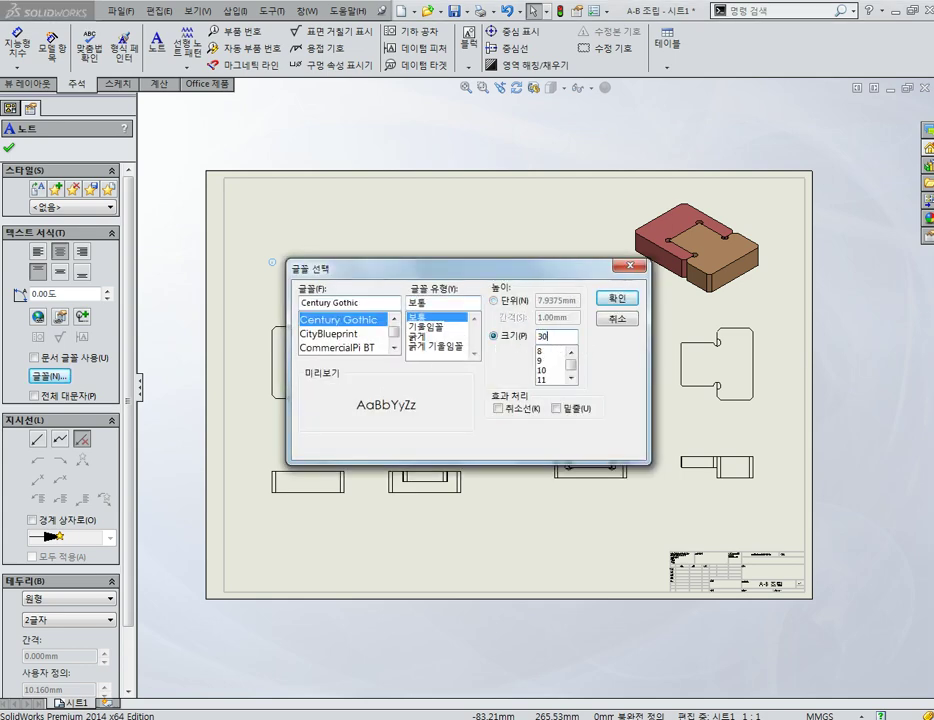
key(Return)
key(Escape)
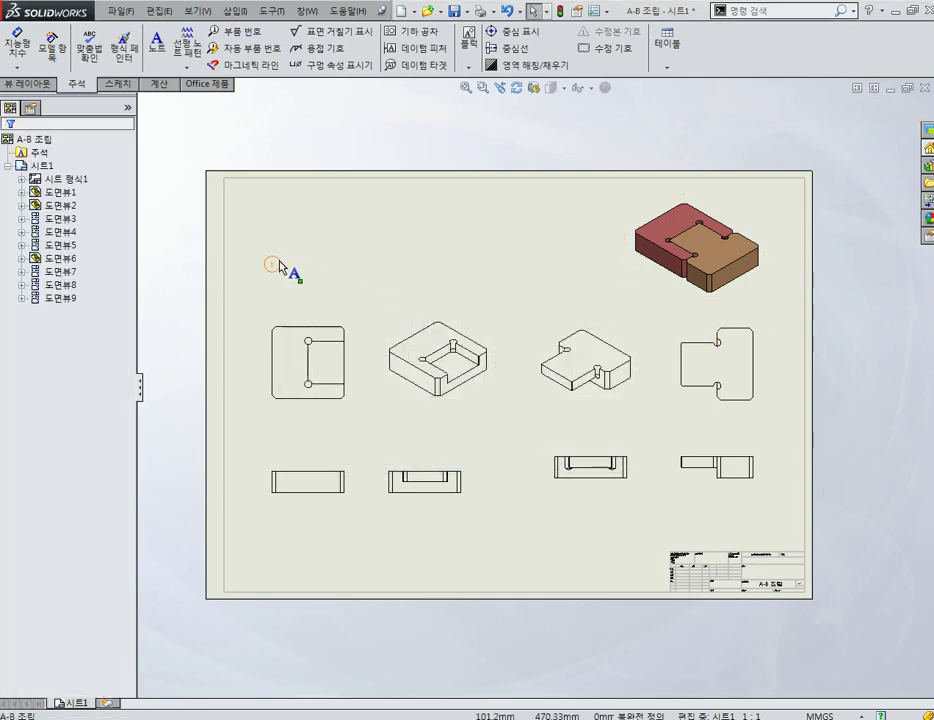
click(240, 31)
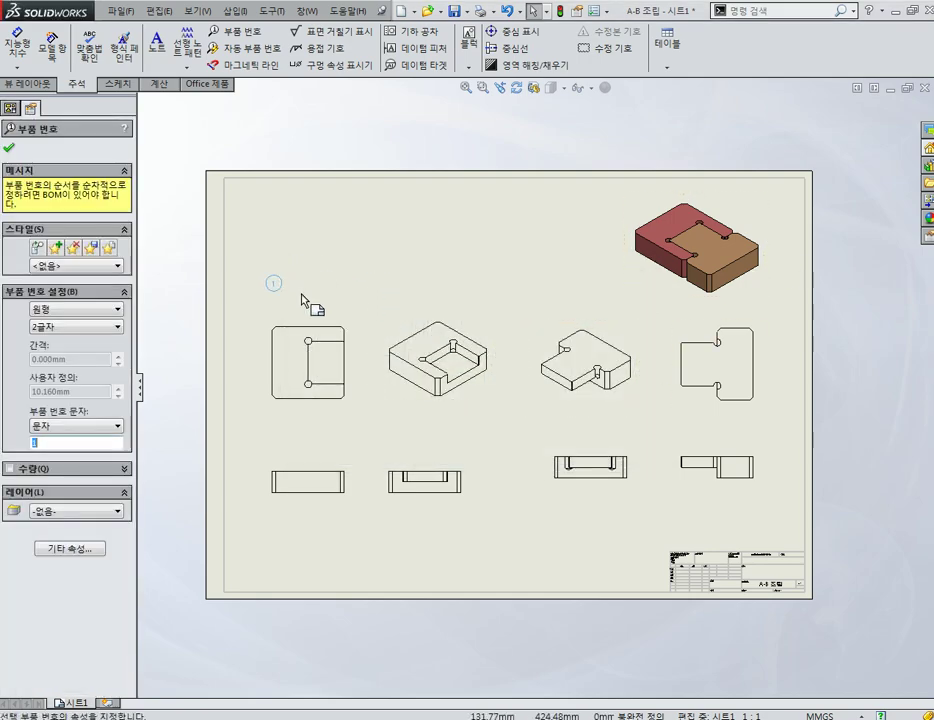
- Place a second balloon above the second part and change its text to 2
click(286, 281)
right_click(551, 300)
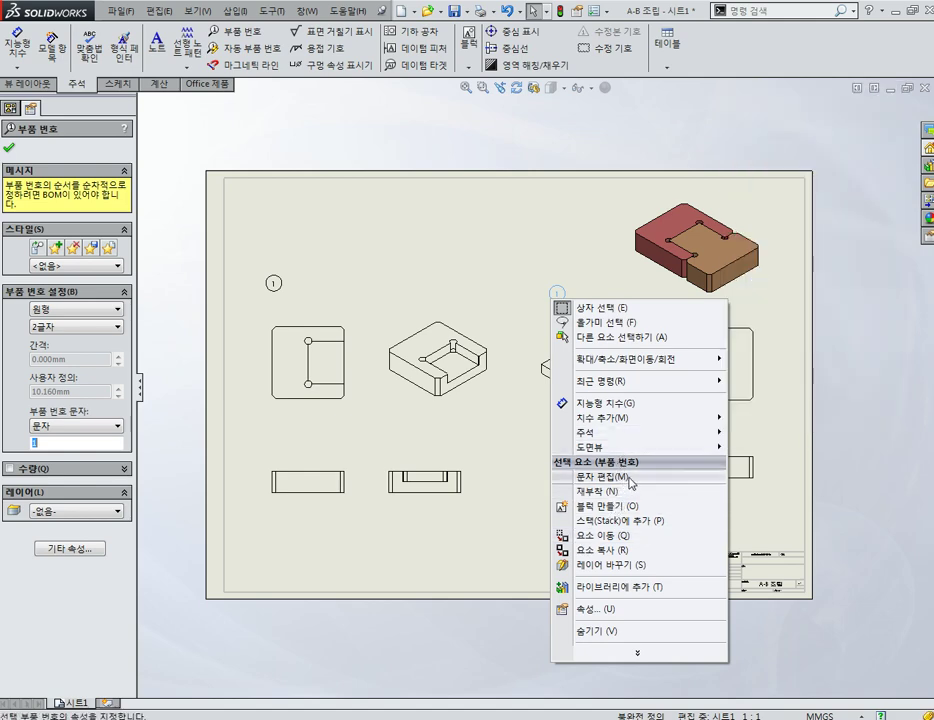
key(Escape)
right_click(562, 297)
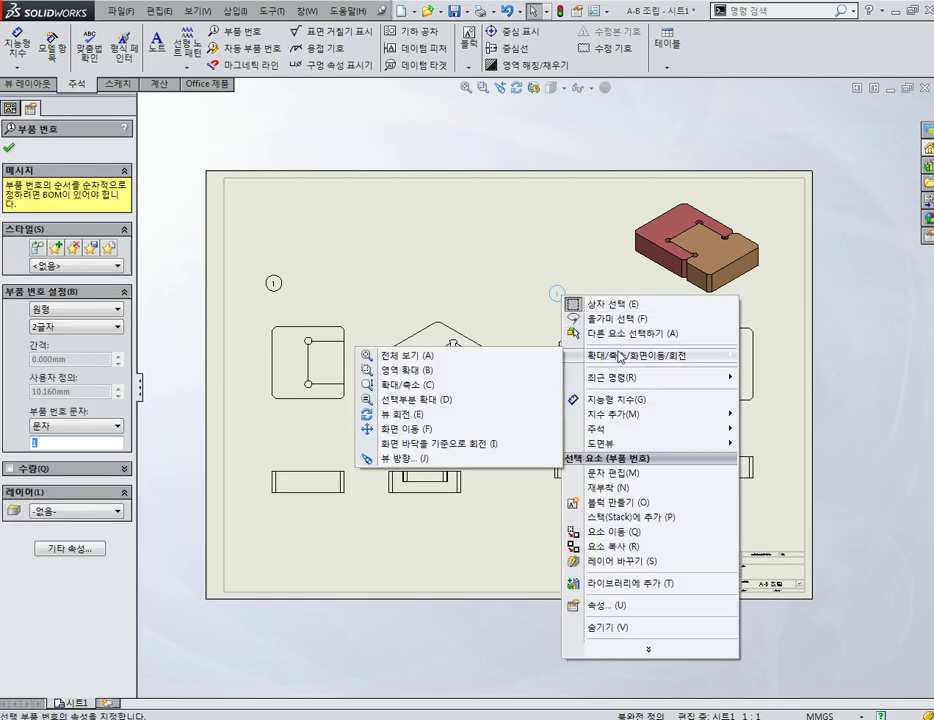
click(649, 651)
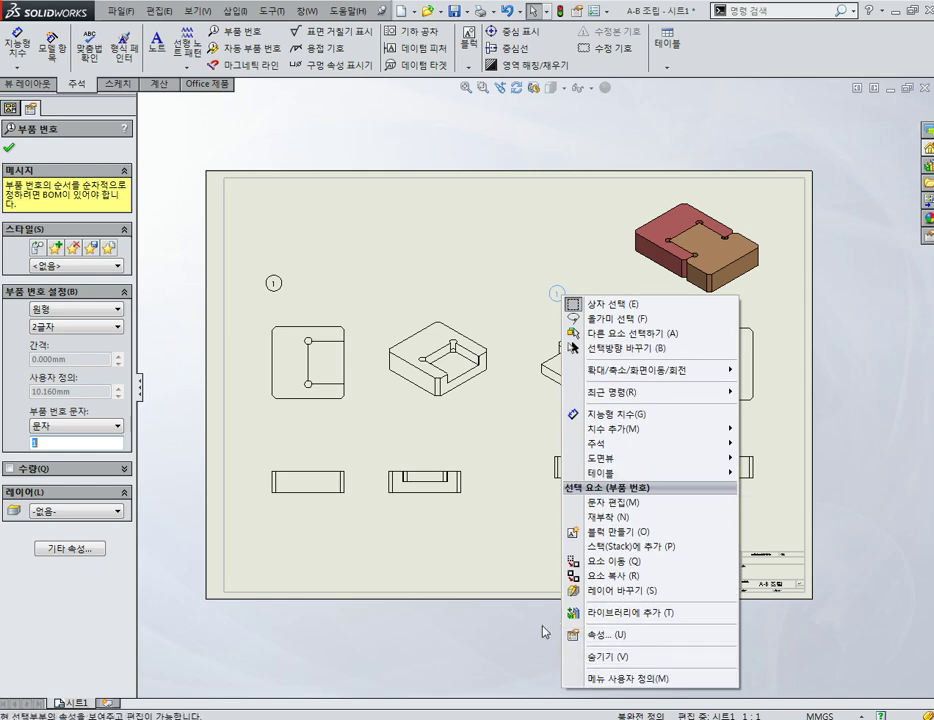
click(527, 588)
double_click(557, 293)
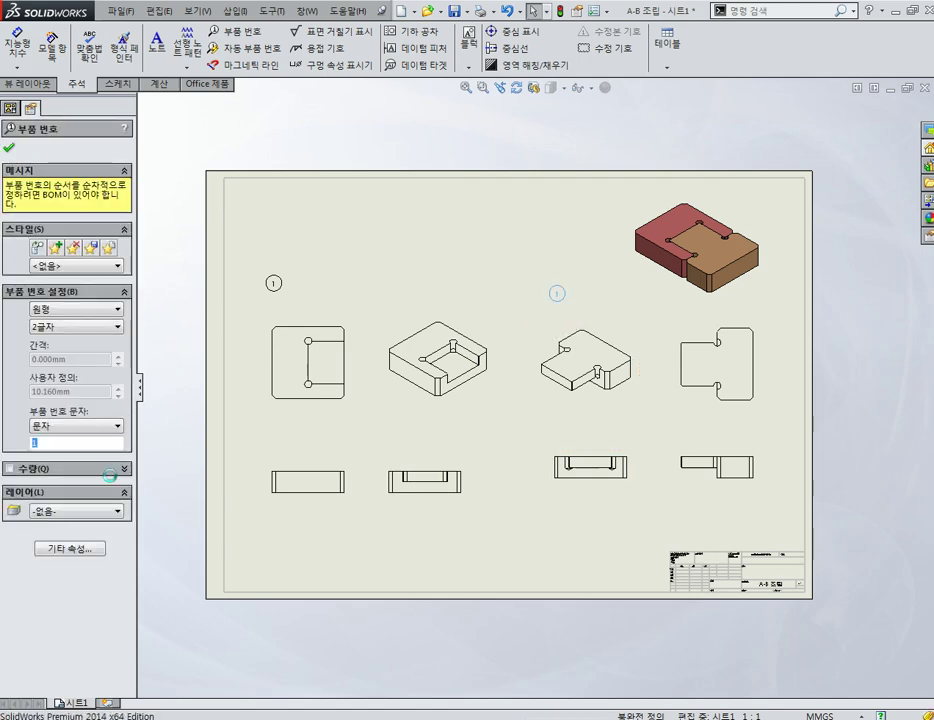
text(2)
click(607, 300)
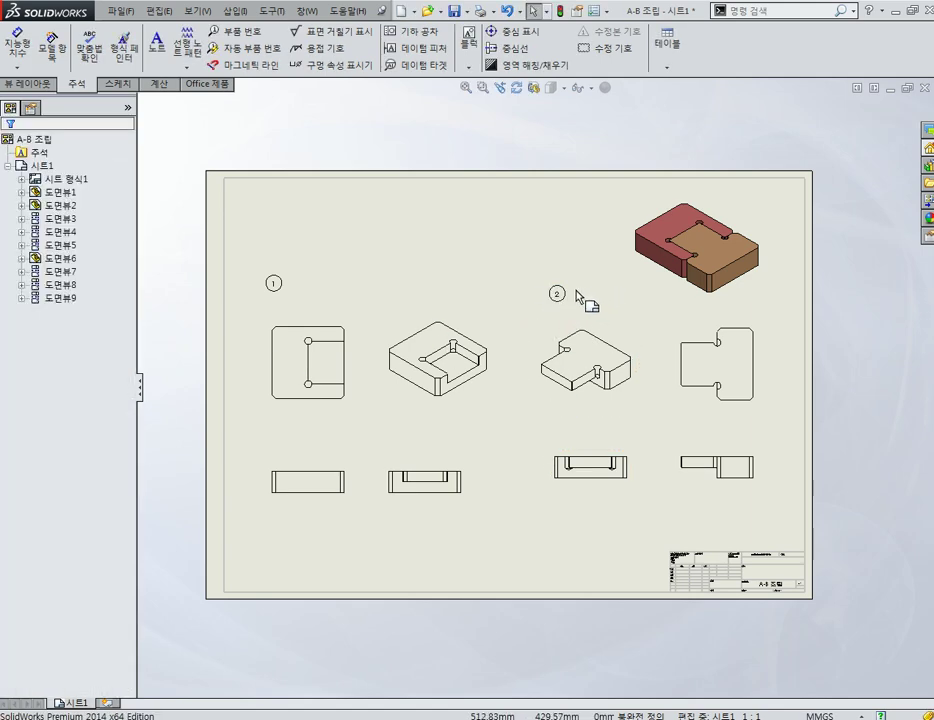
scroll(588, 298, down, 2)
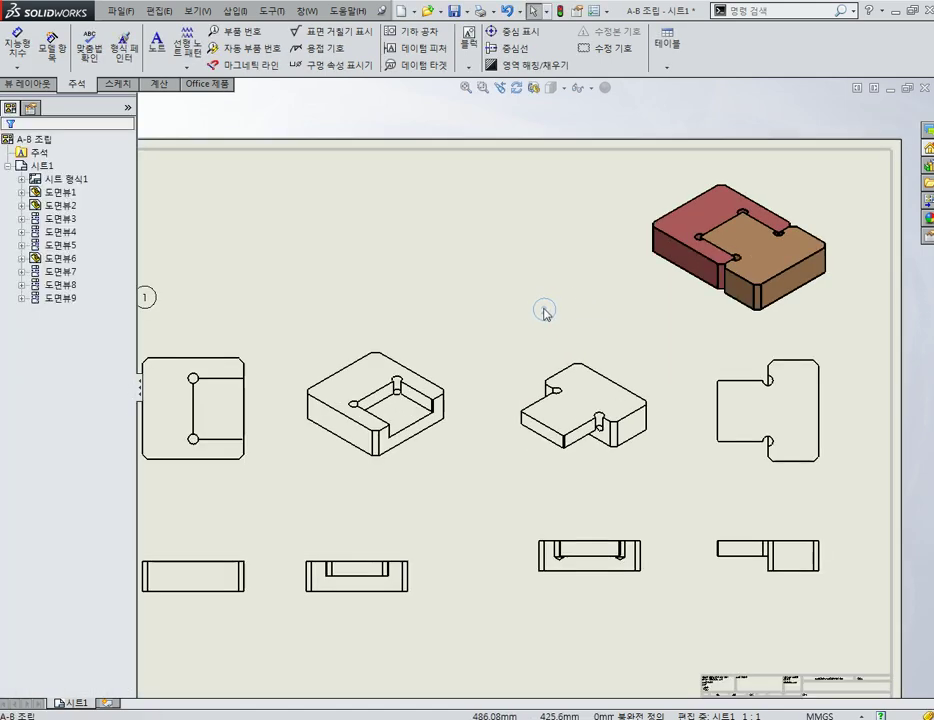
click(545, 312)
scroll(694, 367, up, 2)
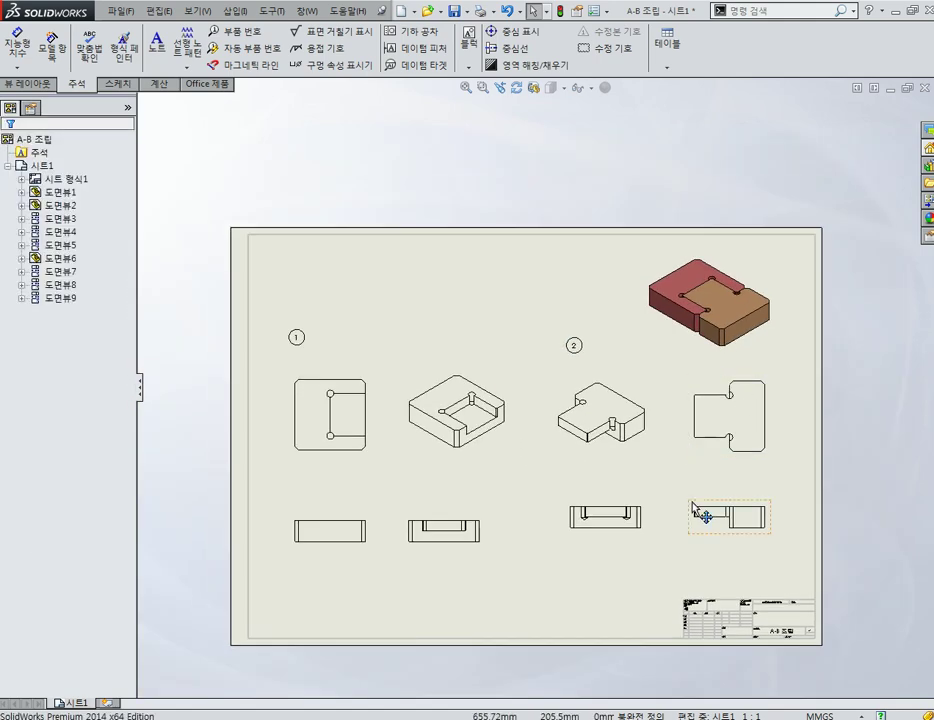
- Nudge the lower-left part view so it aligns with the bottom row
click(392, 460)
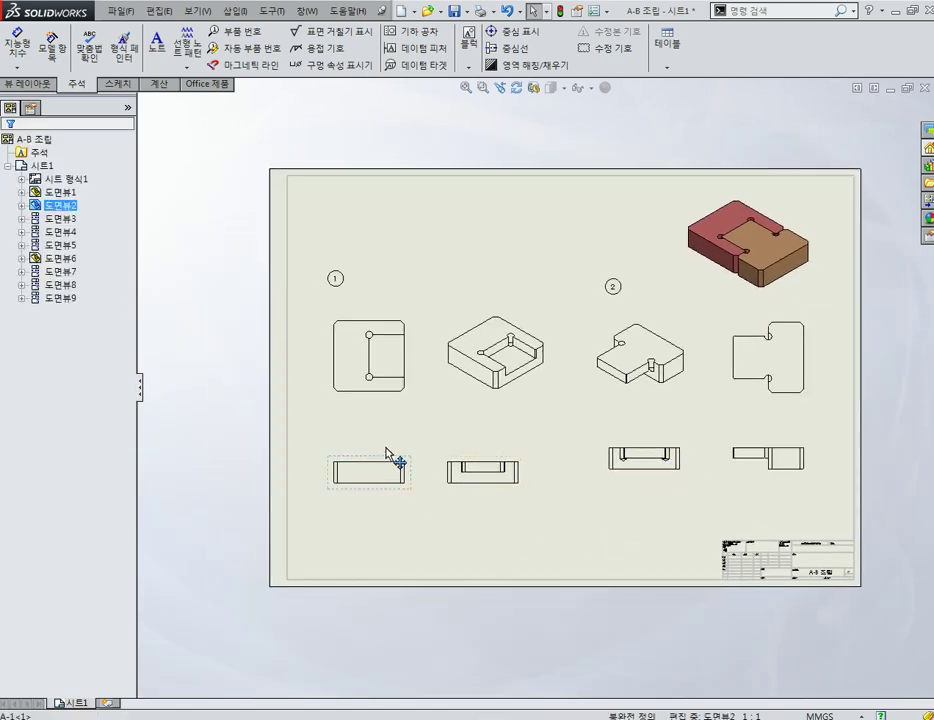
drag(392, 448, 392, 452)
click(776, 432)
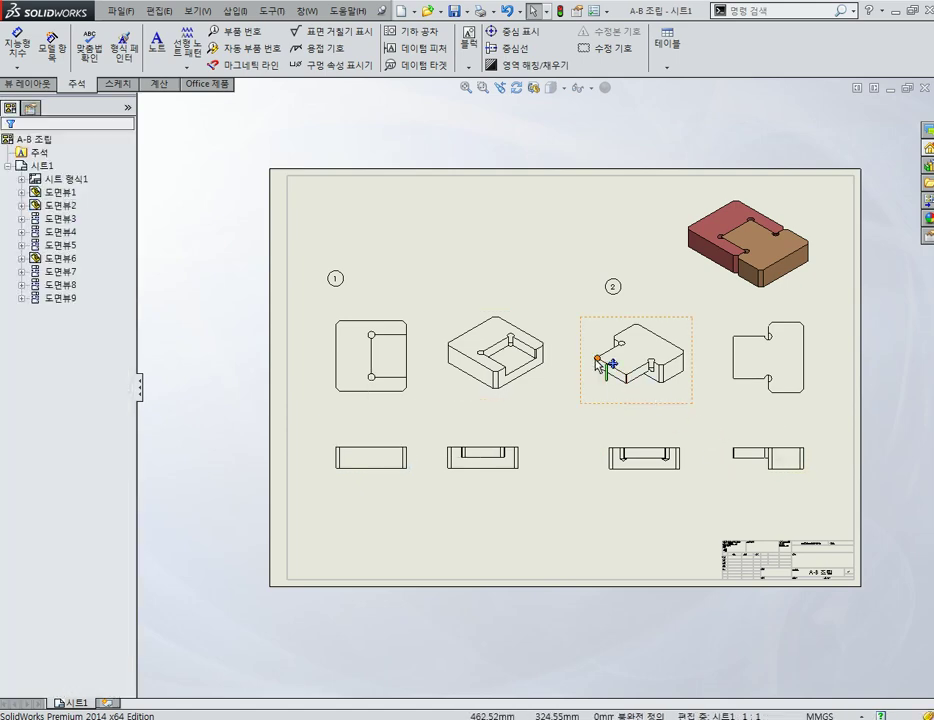
scroll(600, 365, down, 2)
click(120, 11)
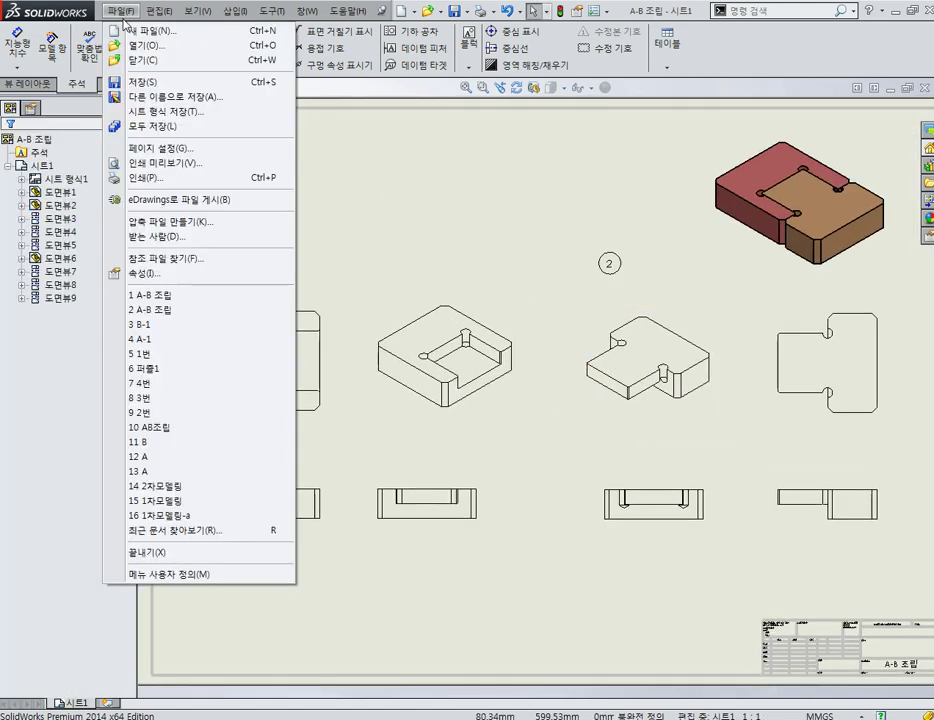
- Save a copy of the drawing as A-B 조립 in Dwg (*.dwg) format
click(150, 97)
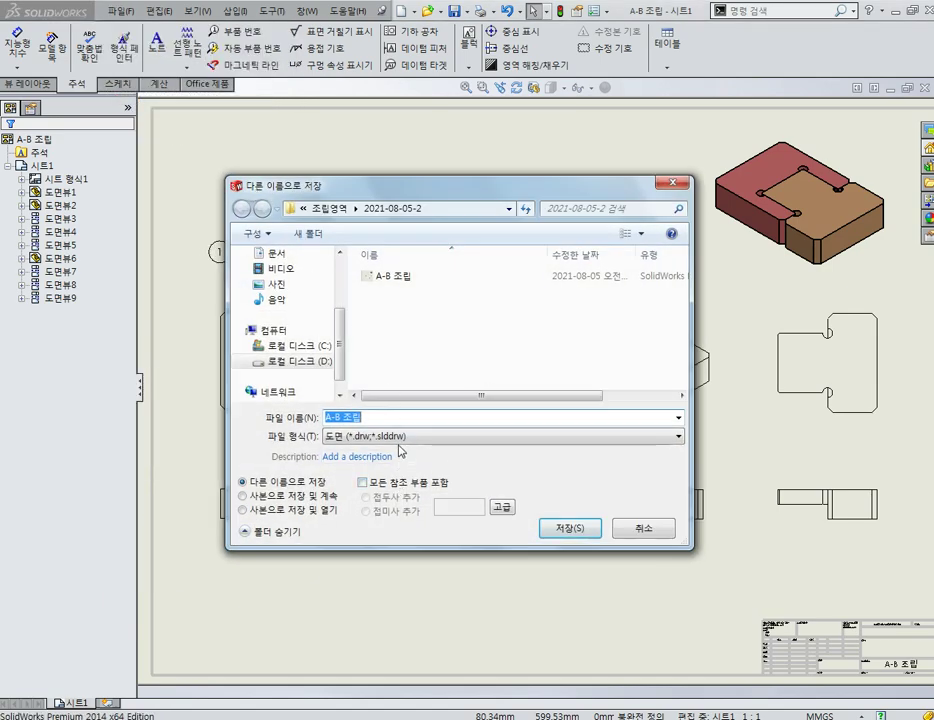
click(400, 436)
click(340, 494)
click(569, 556)
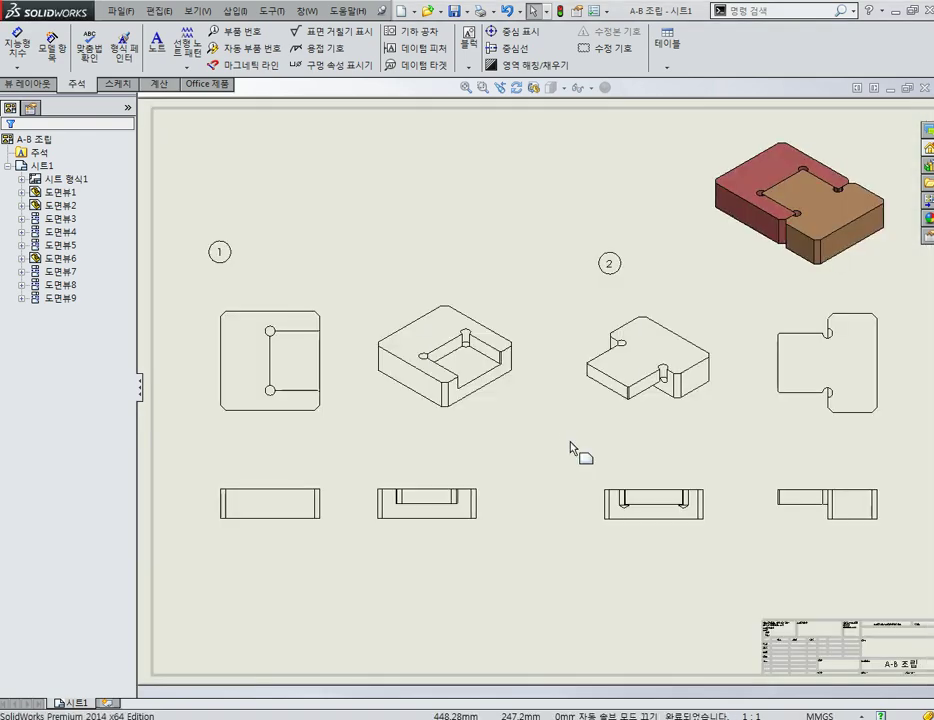
scroll(575, 445, up, 3)
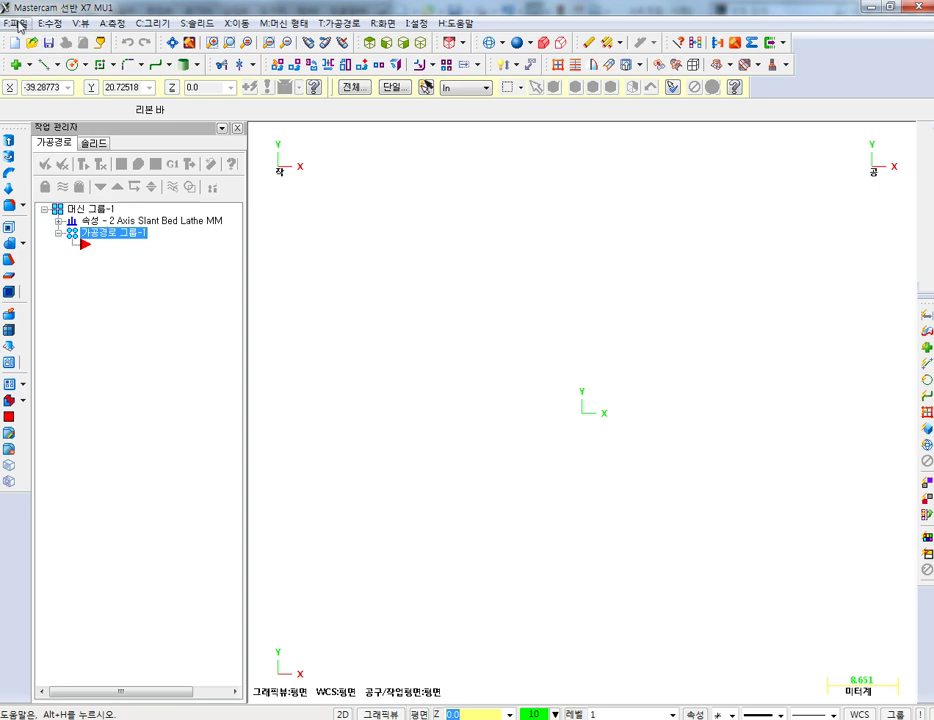
- In Mastercam's Open dialog, browse to D:\2021-03-25-CAD\솔리드웍스\조립영역\2021-08-05-2
click(20, 24)
click(40, 59)
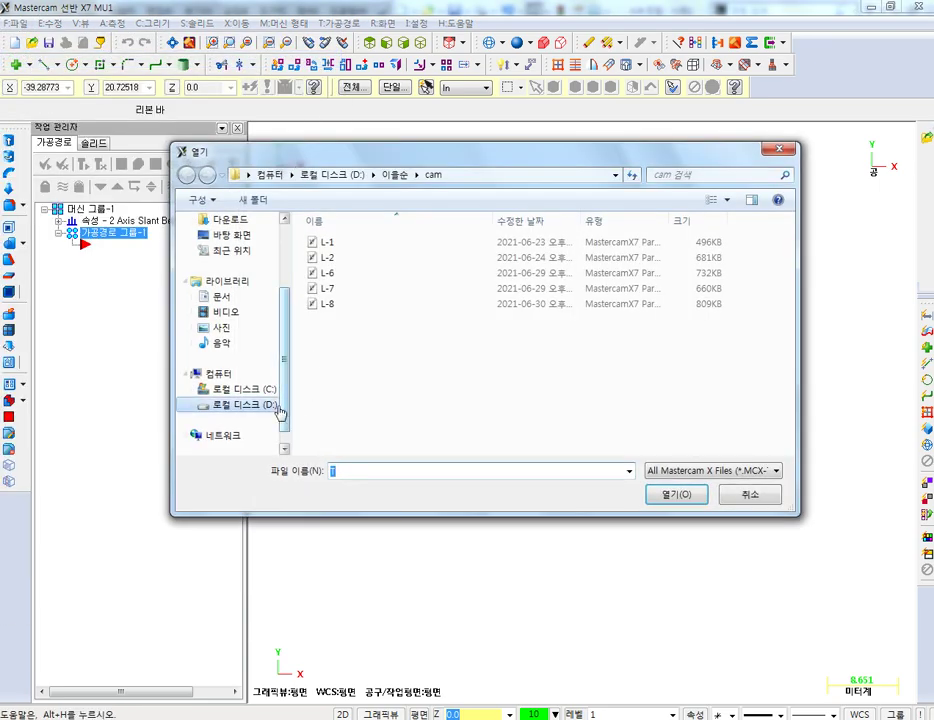
click(280, 404)
double_click(345, 241)
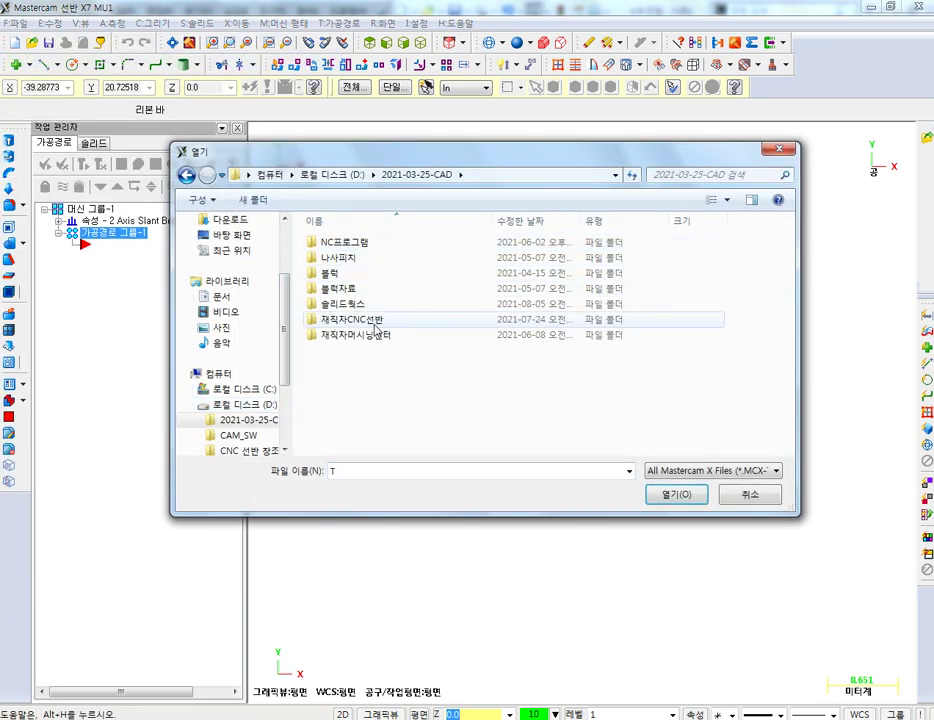
double_click(385, 303)
double_click(386, 257)
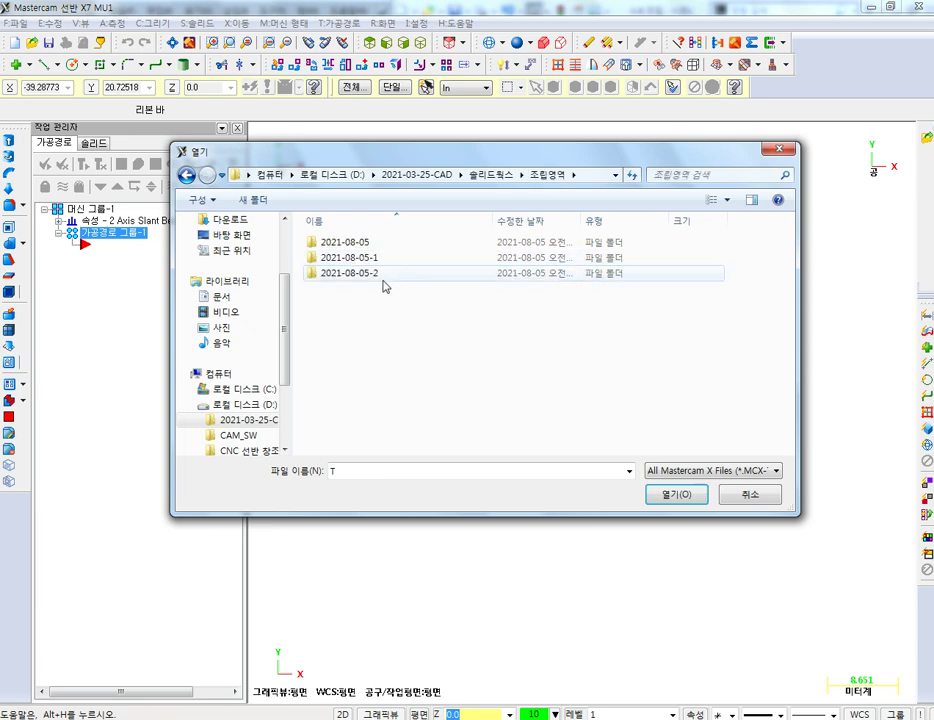
double_click(385, 285)
- Filter to AutoCAD files, open A-B 조립, accept the layout and fit the sheet
click(668, 471)
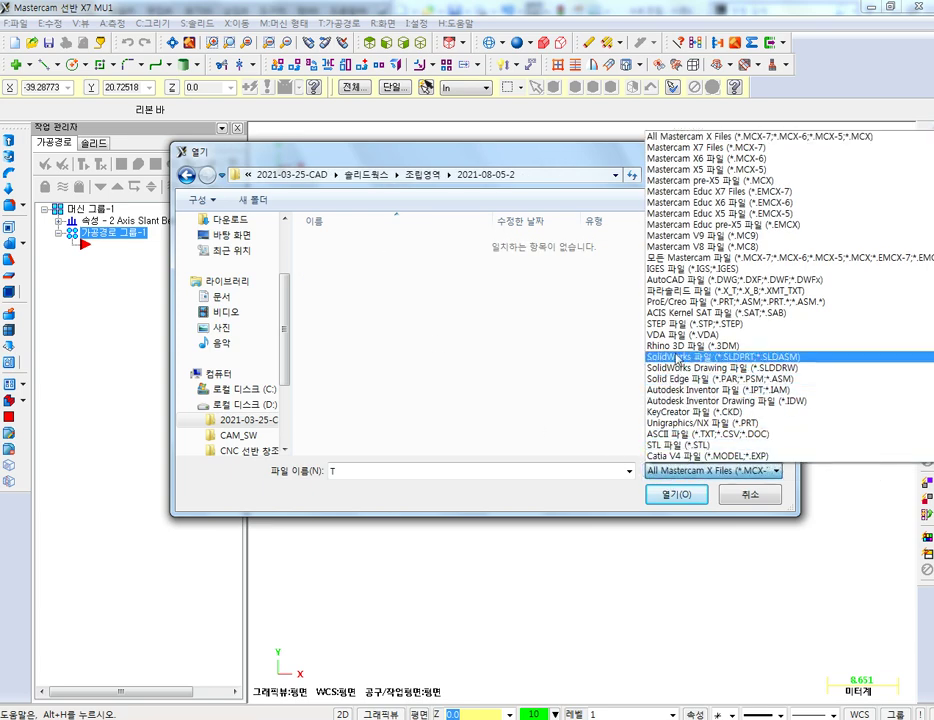
click(671, 282)
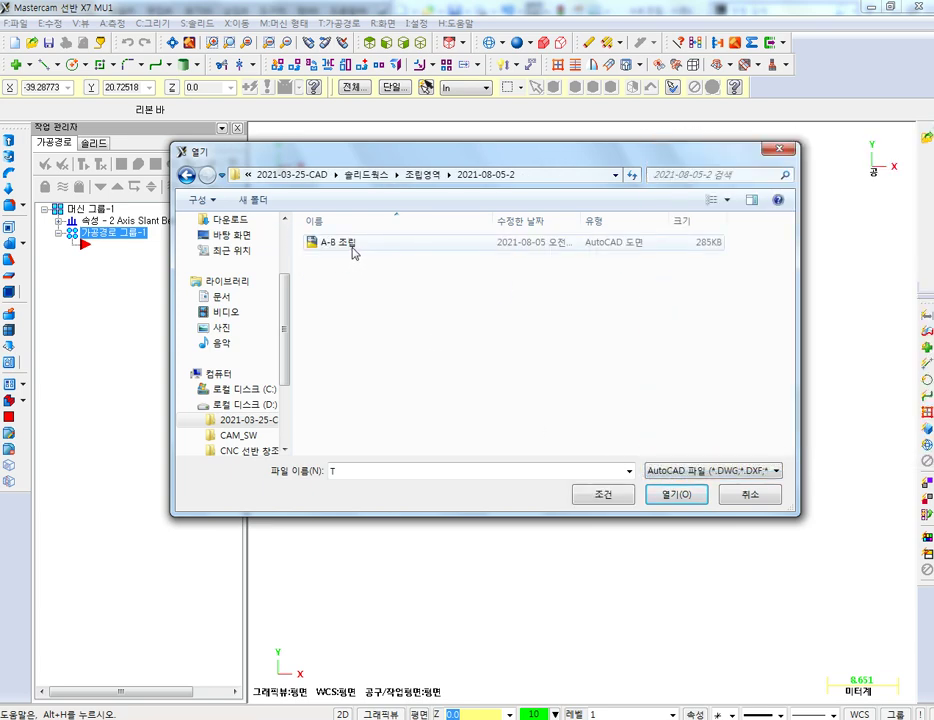
double_click(356, 245)
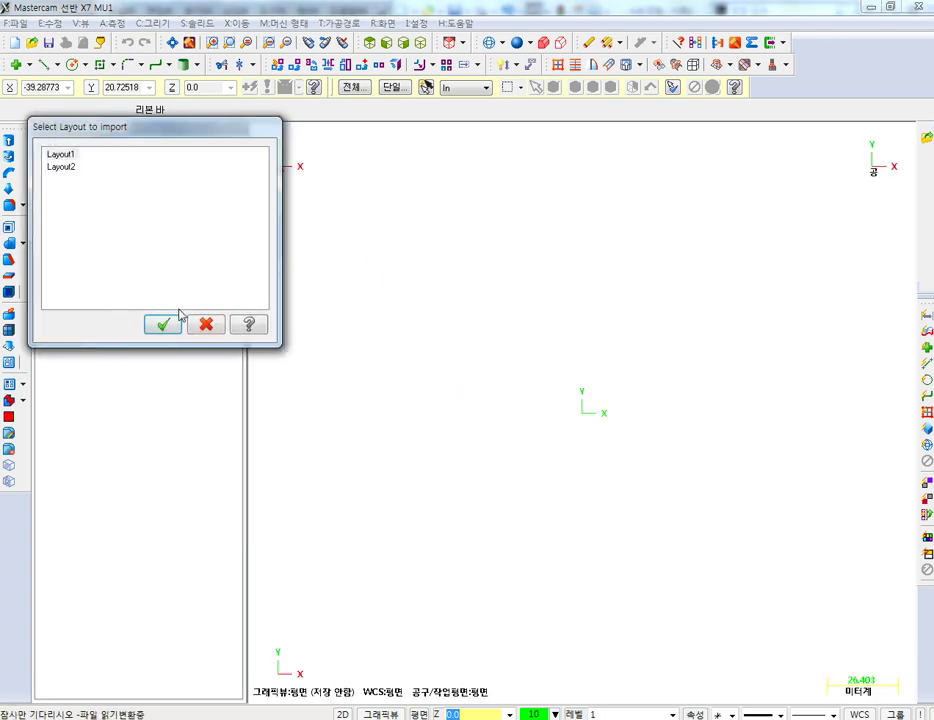
click(163, 325)
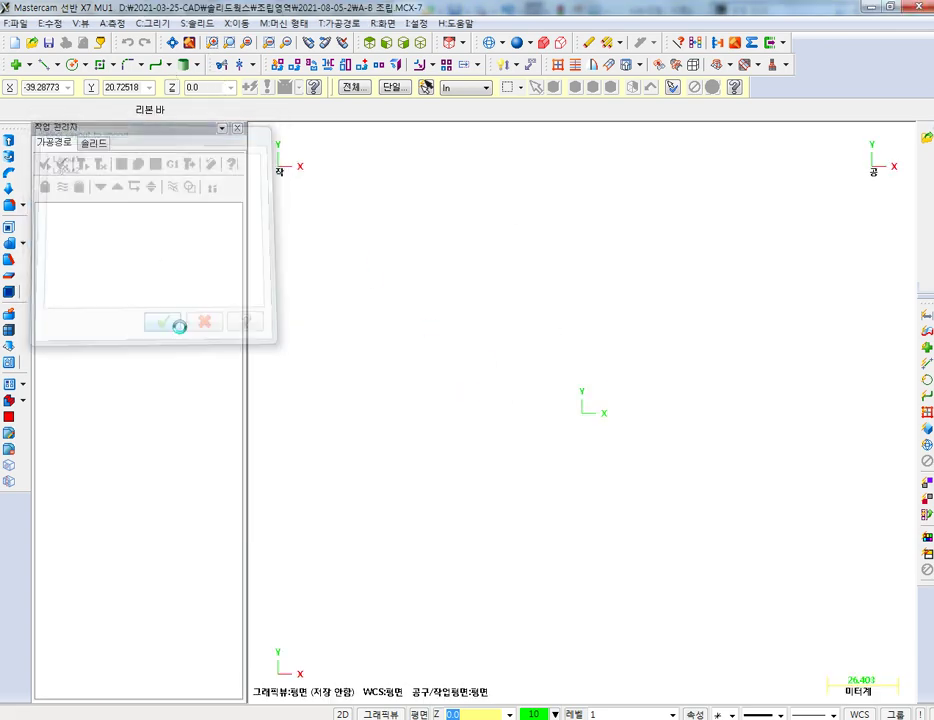
click(176, 44)
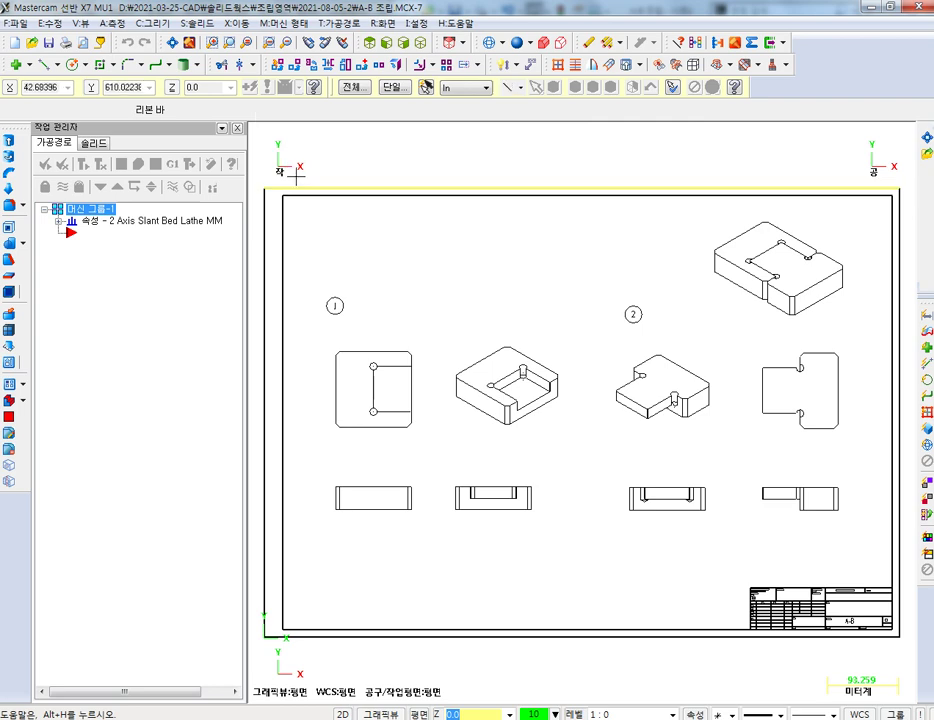
- Window-select and delete the bottom border with title block, then the left, top and right border lines
scroll(386, 246, down, 1)
scroll(507, 325, down, 1)
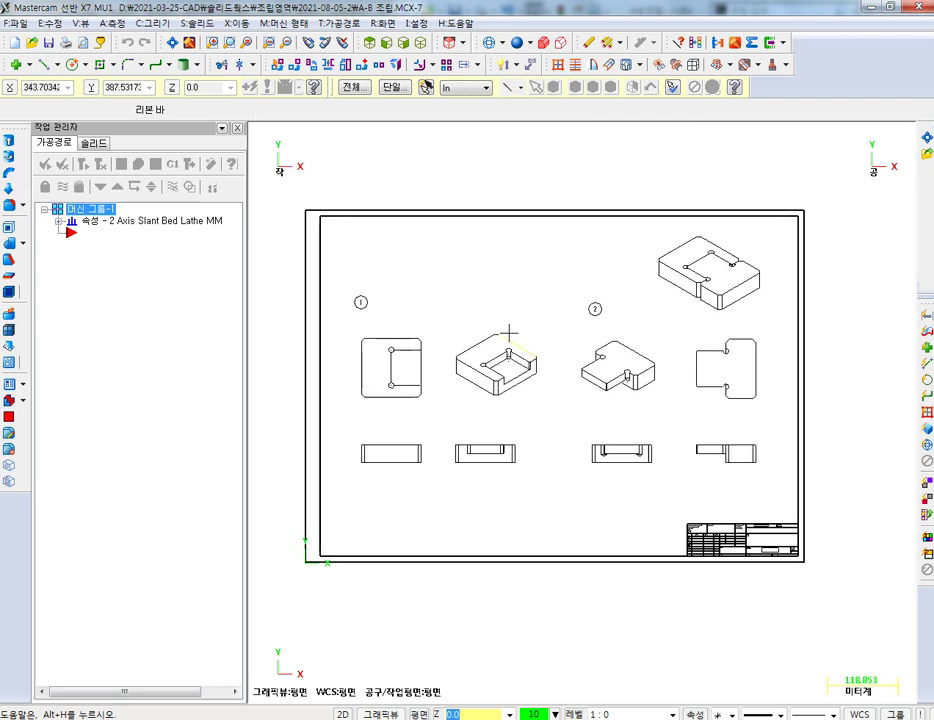
scroll(619, 409, down, 1)
drag(884, 488, 320, 603)
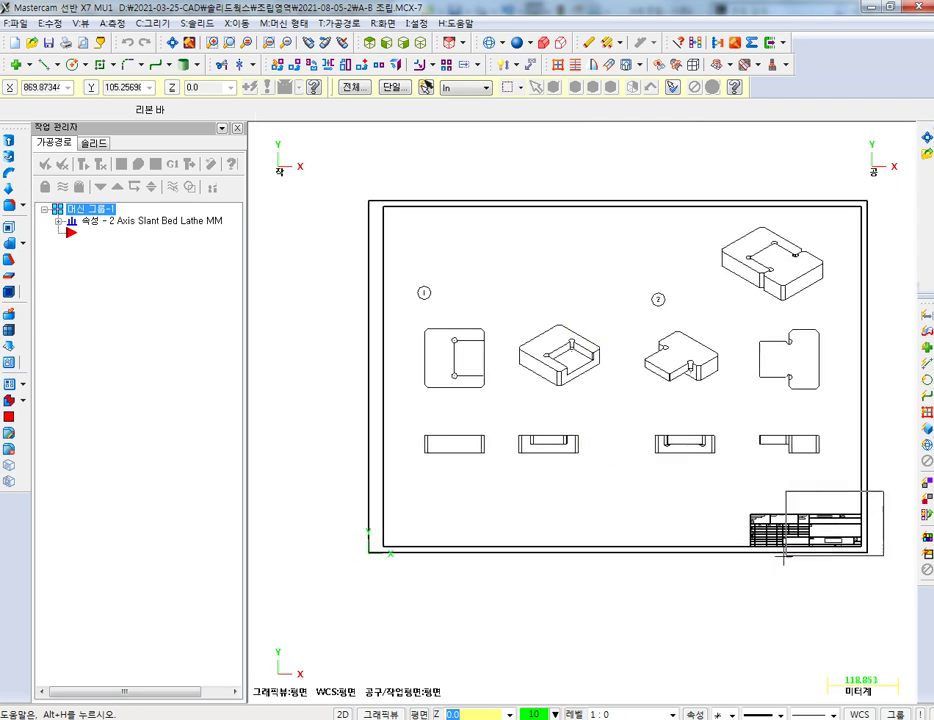
key(Delete)
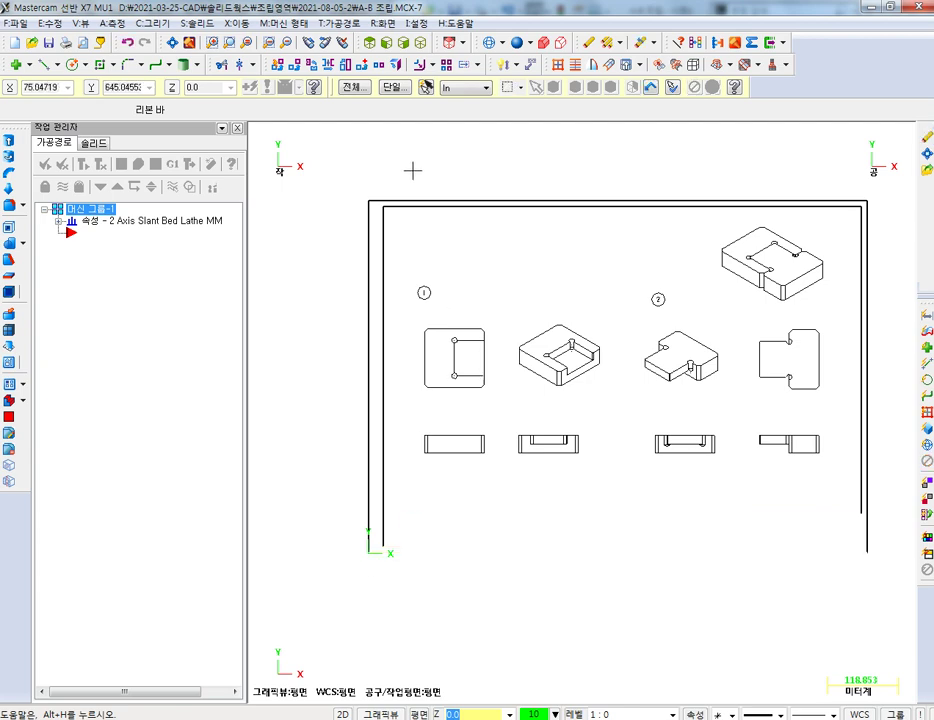
drag(382, 172, 340, 563)
key(Delete)
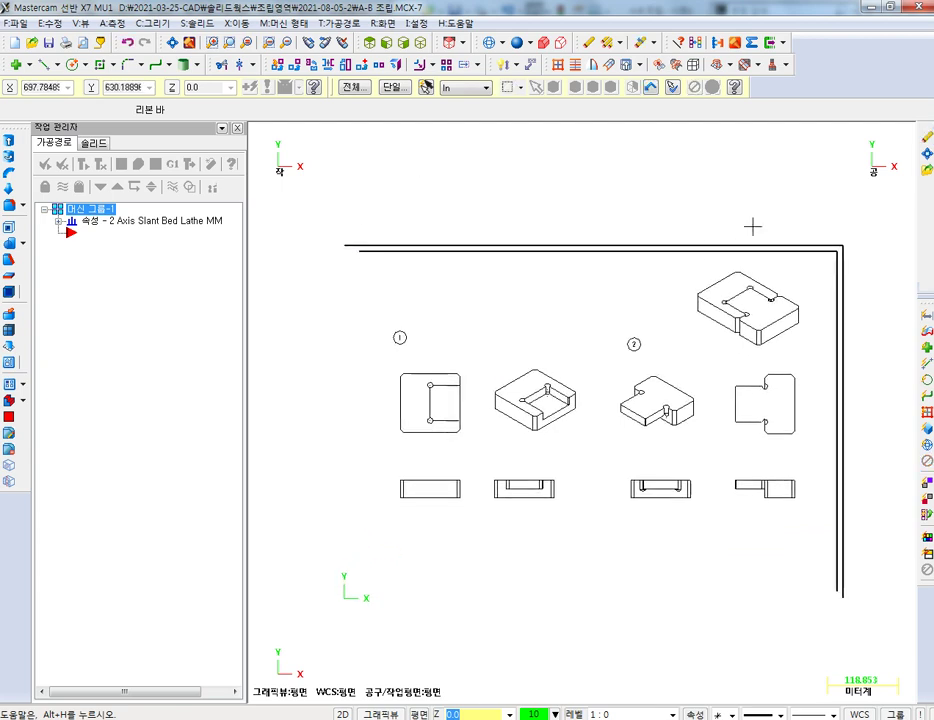
drag(870, 217, 319, 265)
key(Delete)
mouse_move(866, 214)
mouse_down()
mouse_move(797, 410)
mouse_move(826, 603)
mouse_up()
key(Delete)
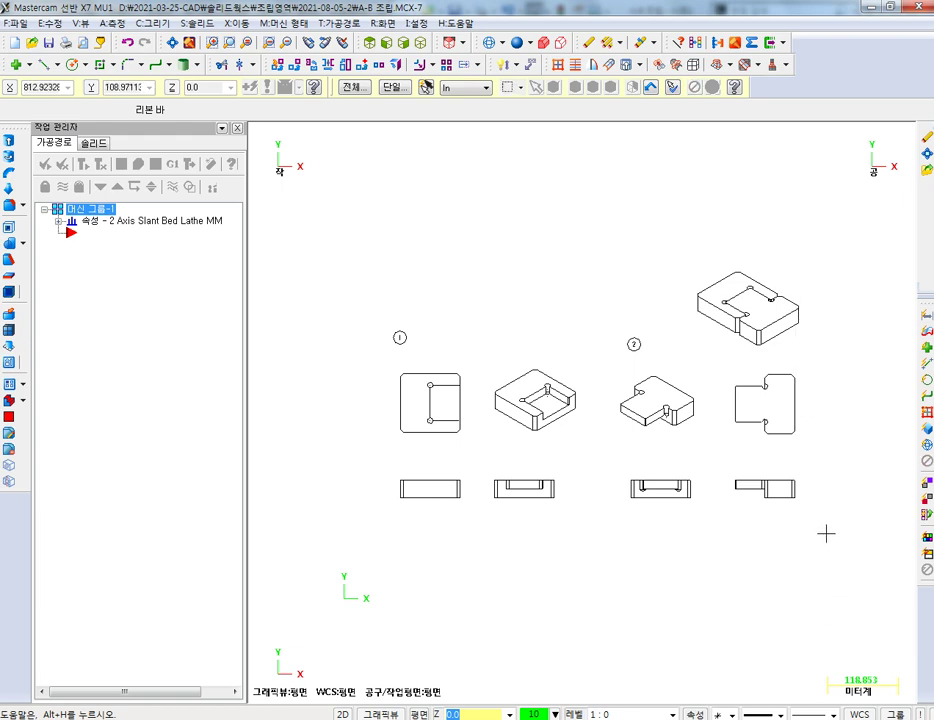
- Pan and zoom in on part 1's views
middle_drag(458, 505, 521, 434)
scroll(521, 434, up, 1)
scroll(500, 302, up, 2)
scroll(557, 313, up, 2)
scroll(467, 348, up, 2)
scroll(467, 348, up, 1)
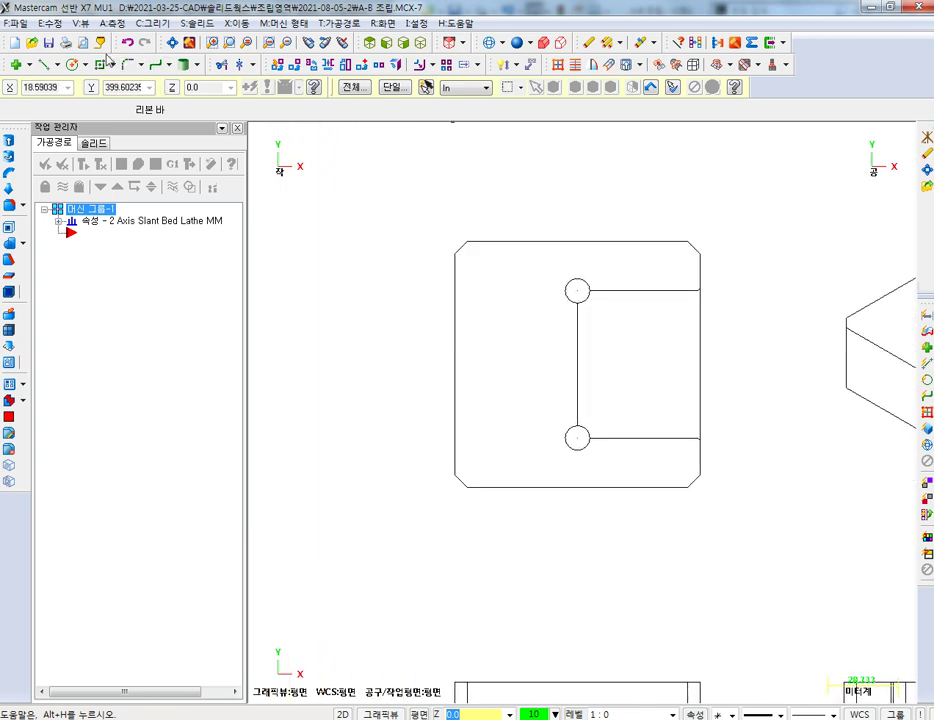
- Draw a helper line starting at the top-view outline's lower-left corner
click(44, 64)
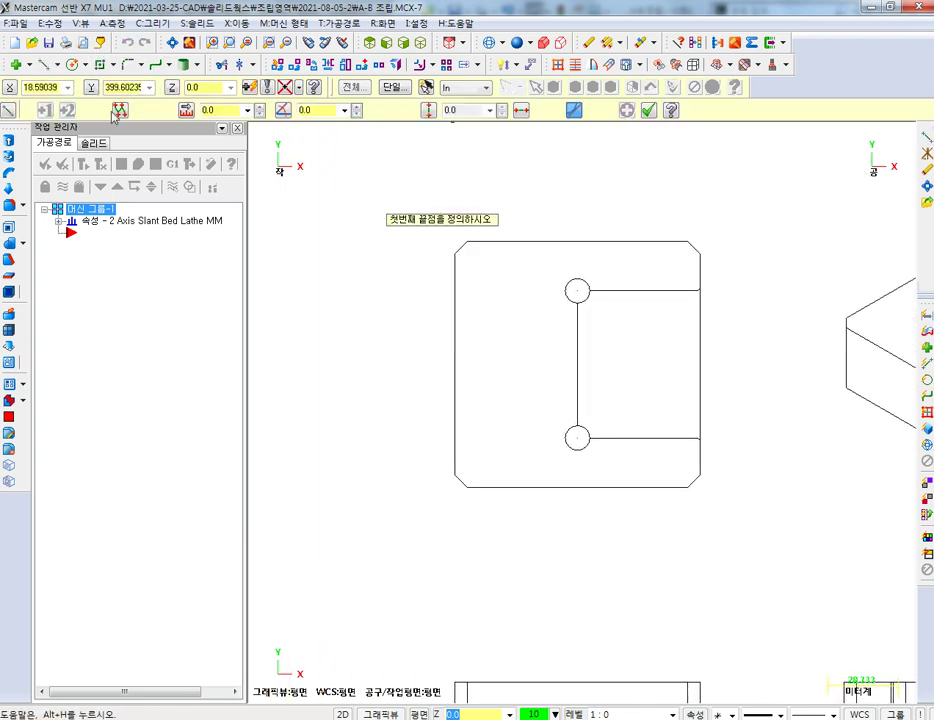
click(455, 477)
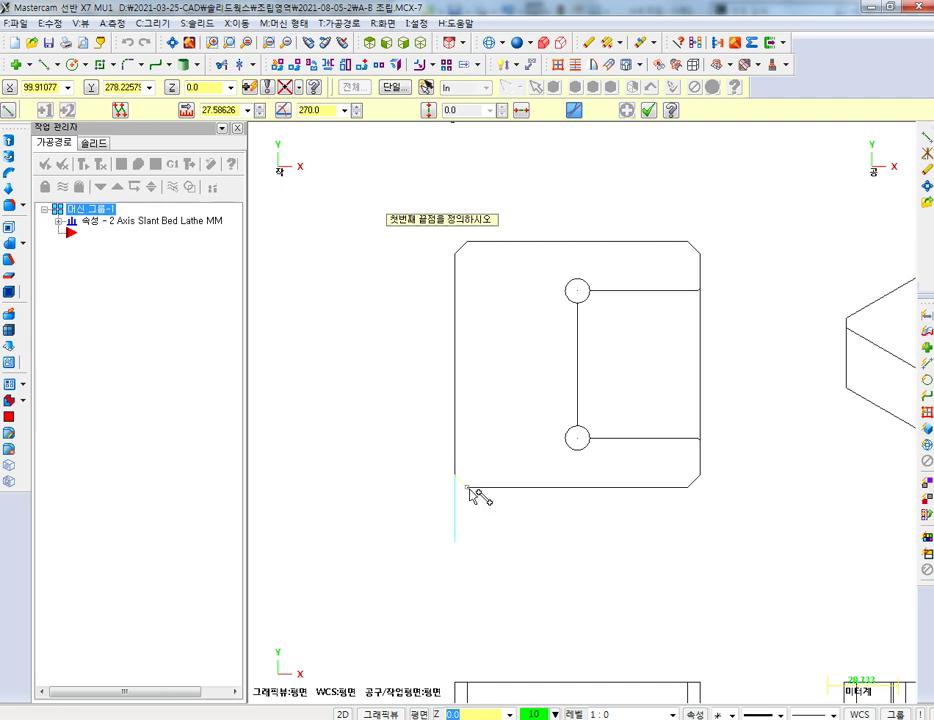
key(Escape)
- Translate part 1's window-selected top-view outline using point-to-point movement
click(237, 22)
click(260, 37)
drag(743, 184, 645, 272)
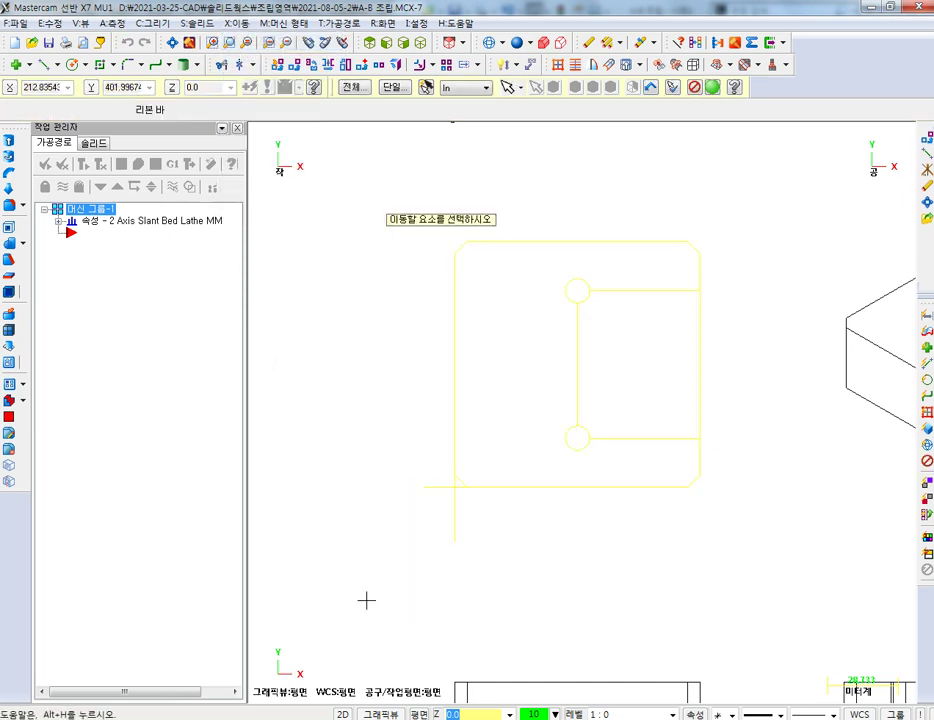
key(Return)
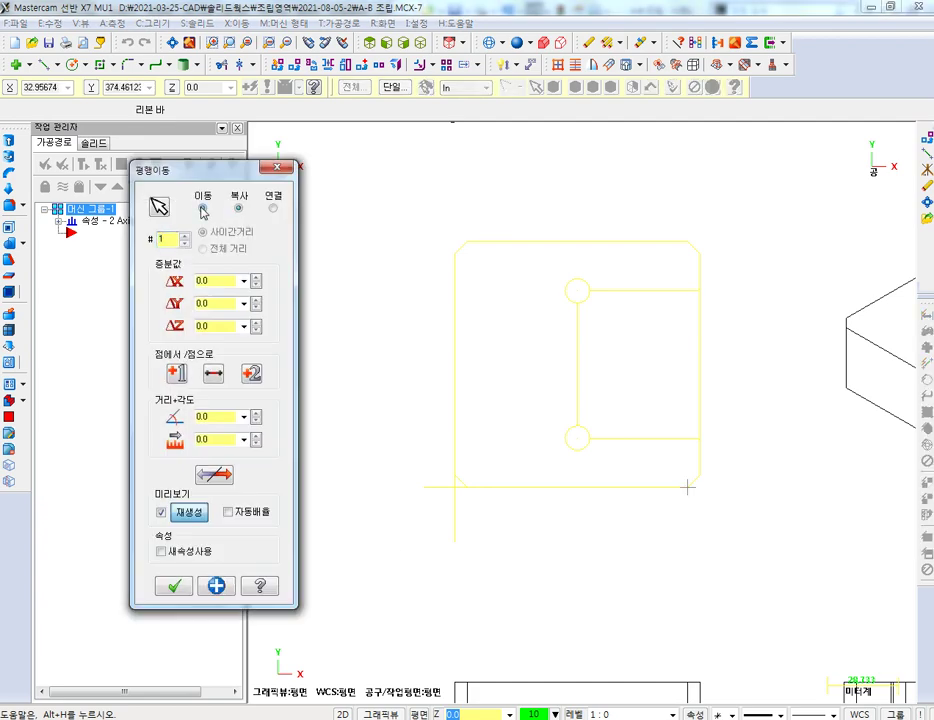
click(252, 374)
scroll(530, 510, up, 2)
scroll(460, 480, up, 2)
scroll(400, 465, up, 2)
- Move the outline from its lower-left corner to the origin and fit all geometry
click(353, 456)
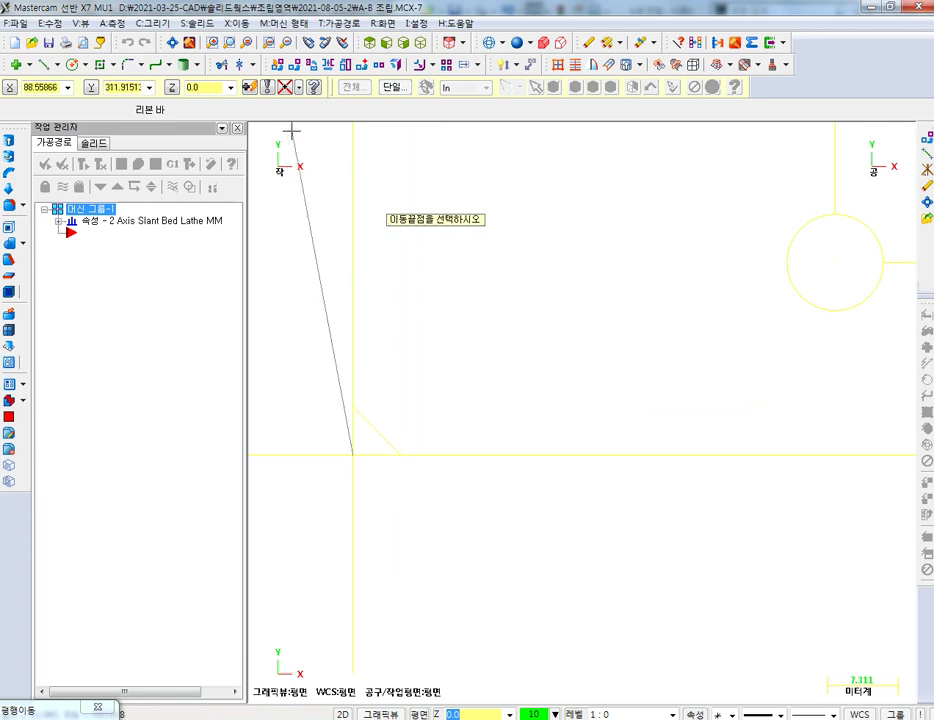
click(297, 87)
click(340, 106)
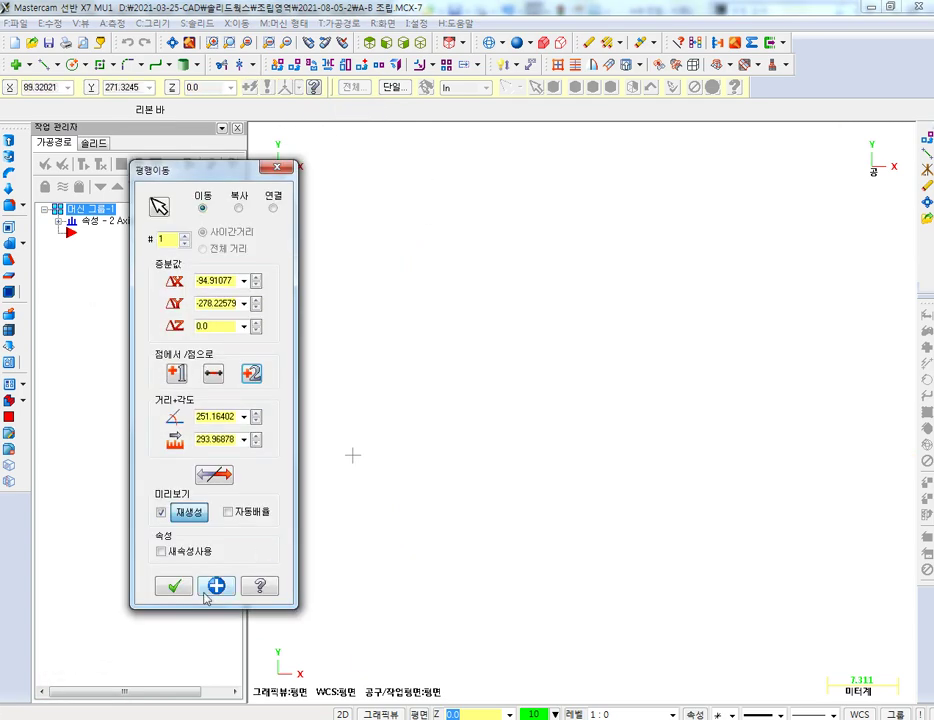
click(172, 586)
key(alt+F1)
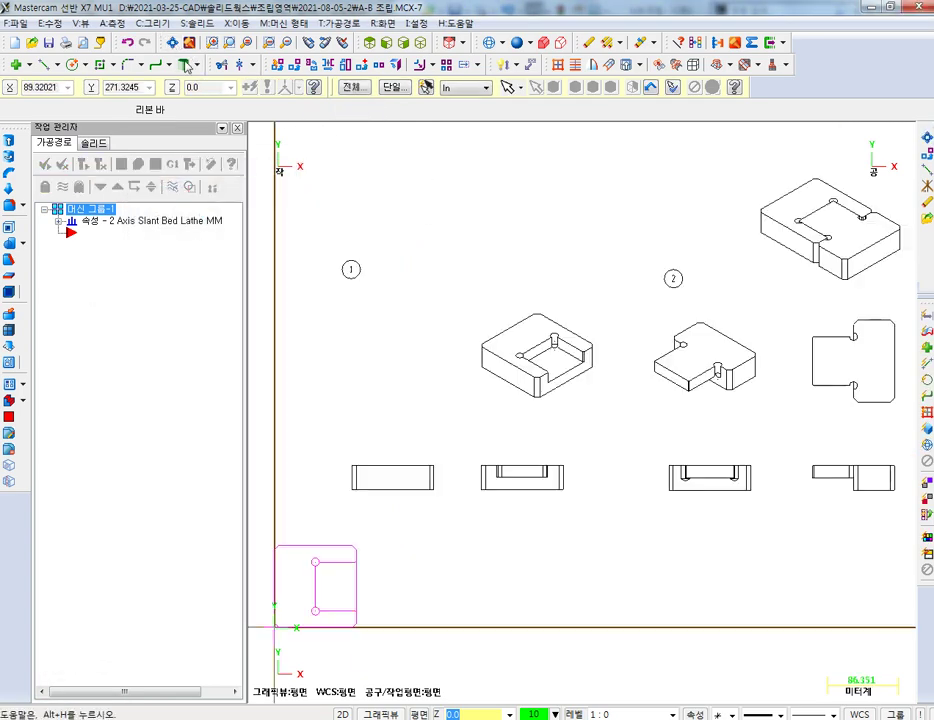
scroll(769, 328, down, 1)
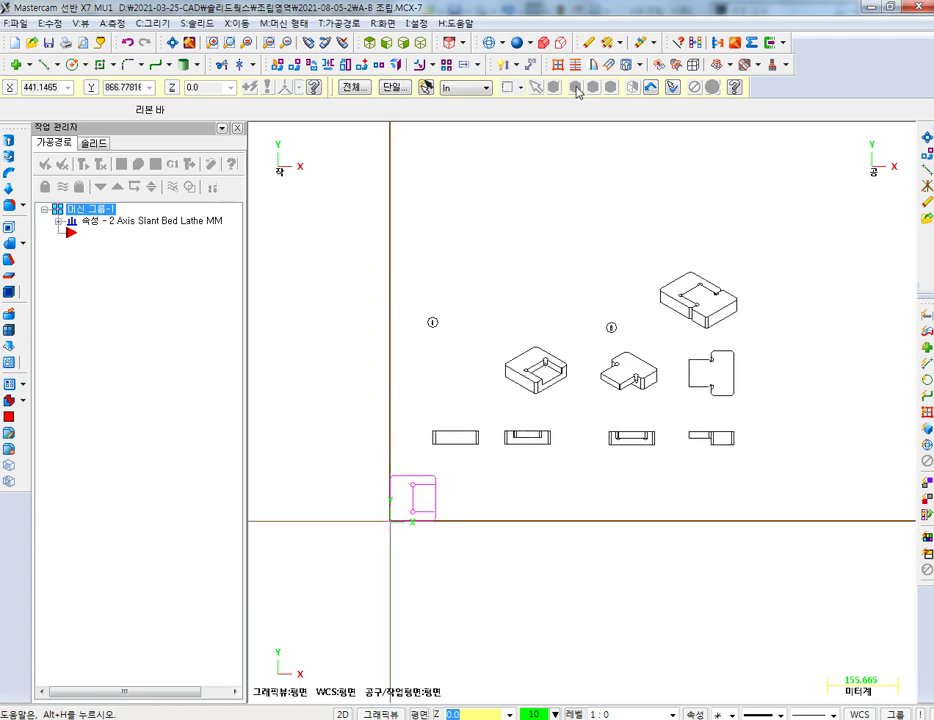
- Blank all part views except part 1's top-view outline
click(381, 23)
click(420, 100)
mouse_move(800, 240)
mouse_down()
mouse_move(562, 354)
mouse_move(375, 459)
mouse_up()
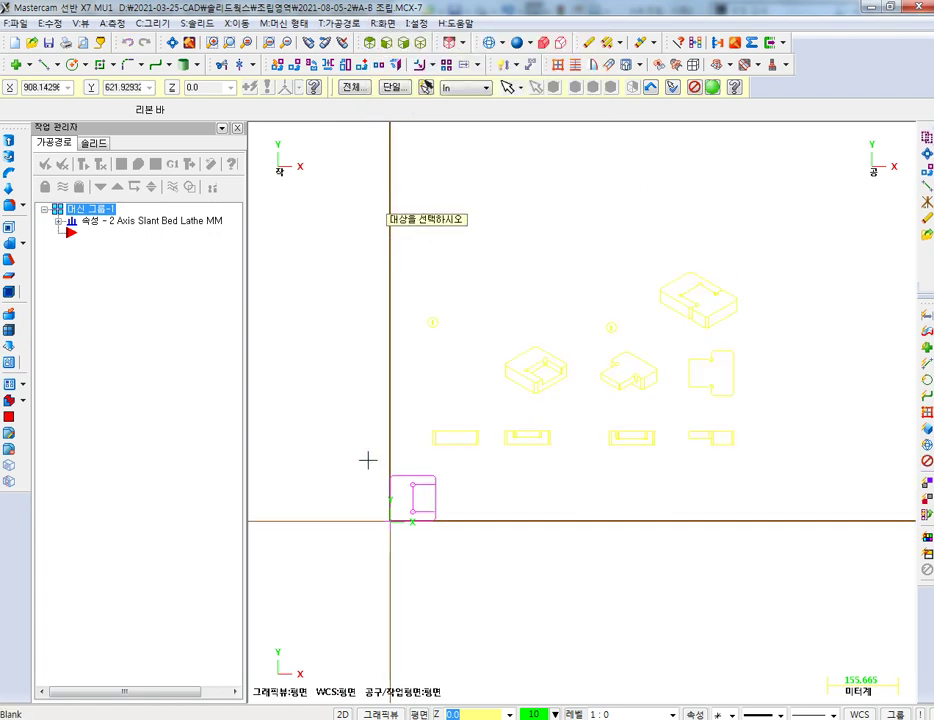
key(Return)
- Zoom in to check the corner at the origin, then switch to an isometric view
scroll(455, 457, up, 1)
scroll(559, 457, up, 1)
scroll(563, 473, up, 2)
scroll(555, 497, up, 2)
scroll(555, 497, up, 2)
scroll(448, 600, up, 2)
scroll(442, 578, up, 1)
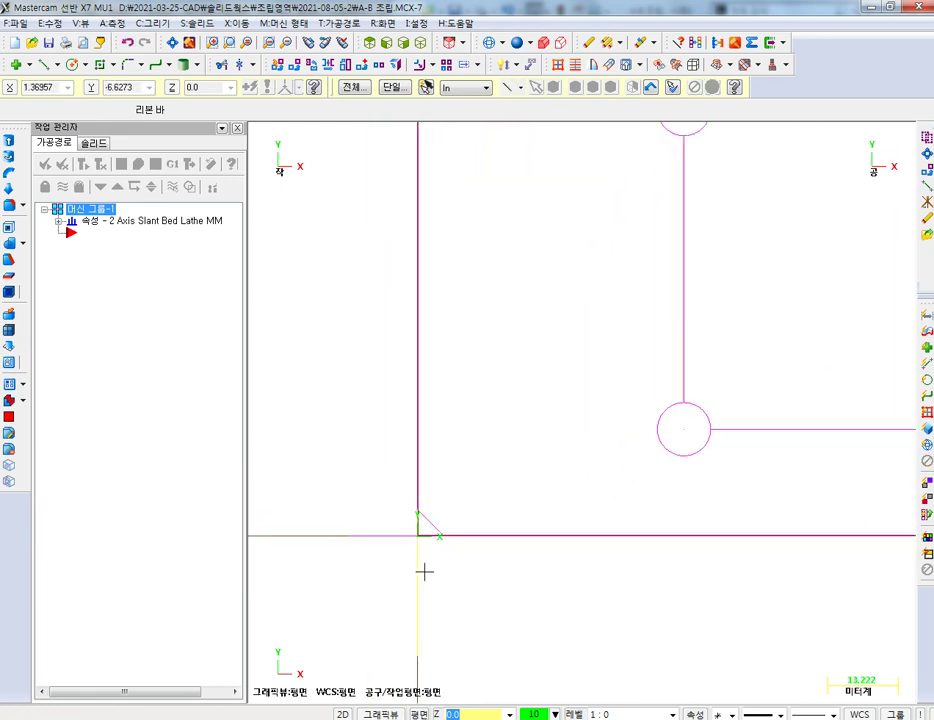
scroll(420, 562, up, 2)
scroll(415, 558, up, 2)
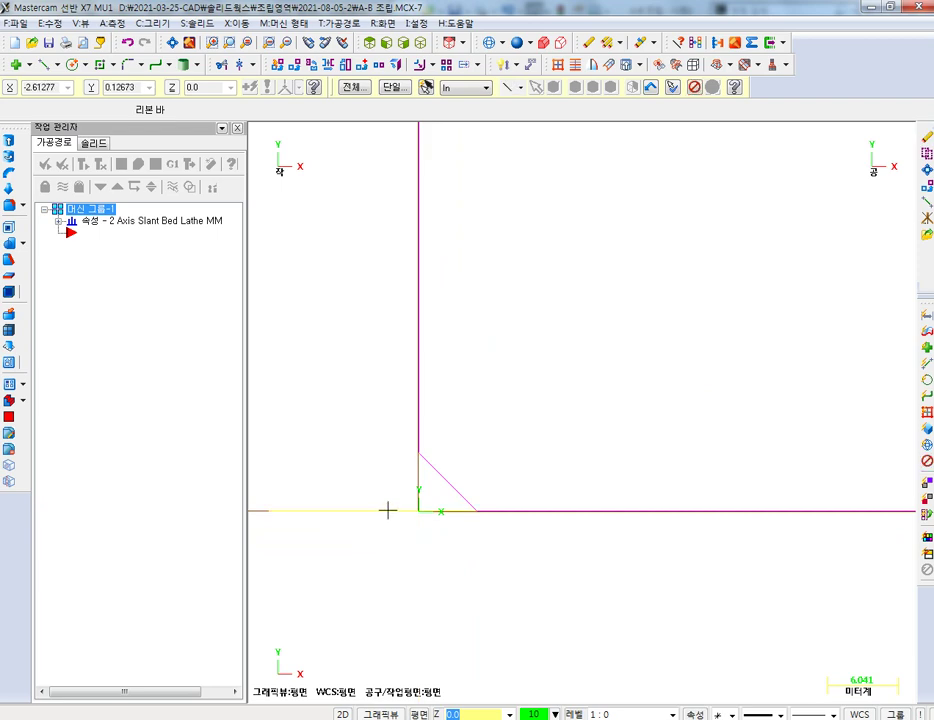
scroll(567, 486, down, 2)
scroll(565, 457, down, 2)
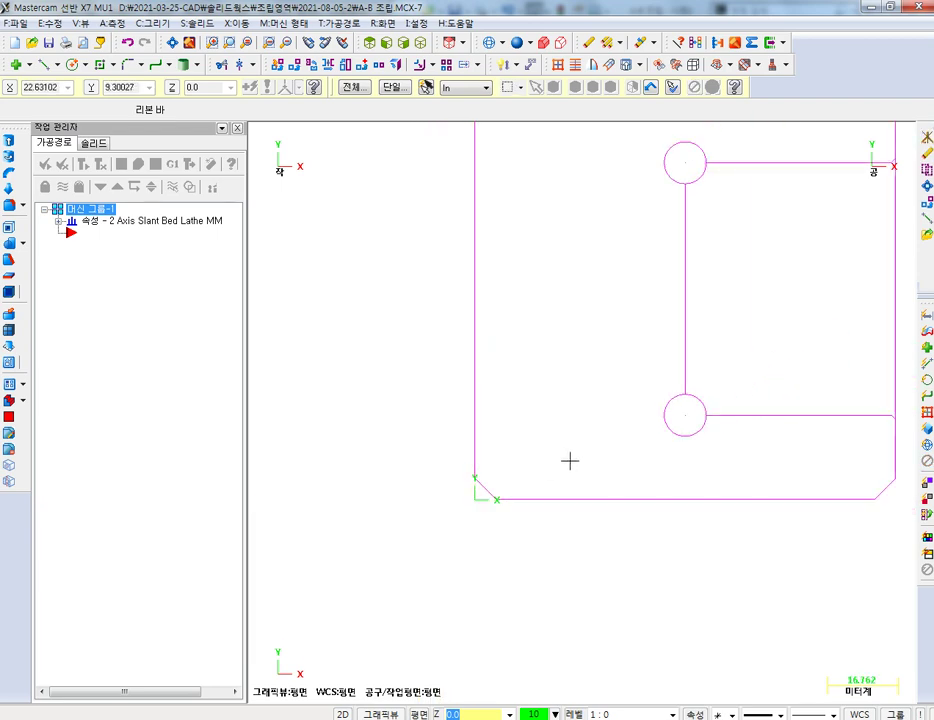
scroll(570, 461, down, 1)
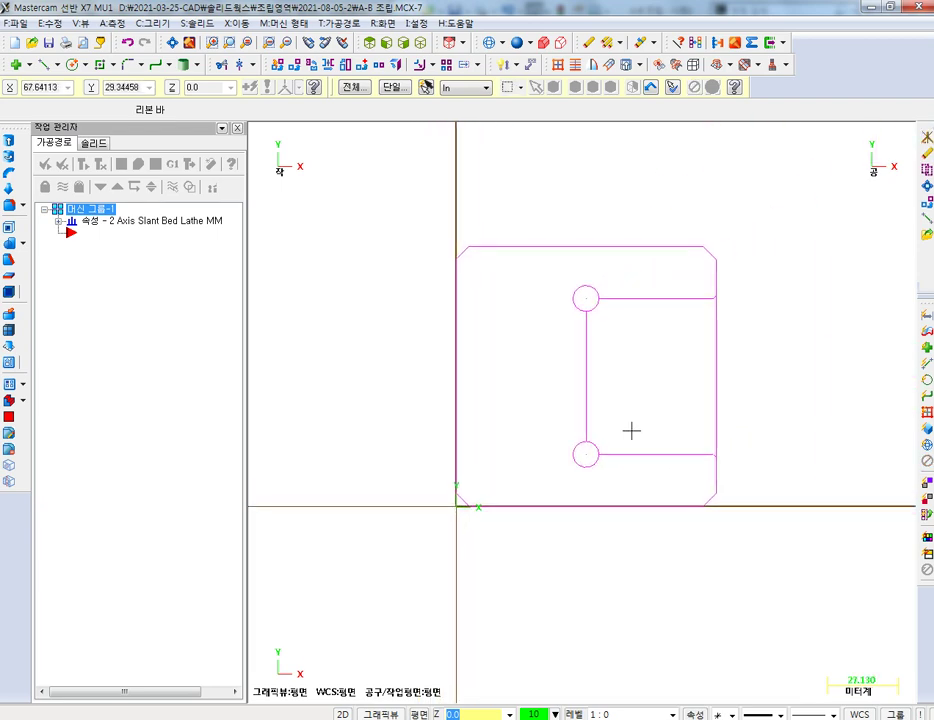
click(421, 42)
middle_drag(538, 301, 558, 291)
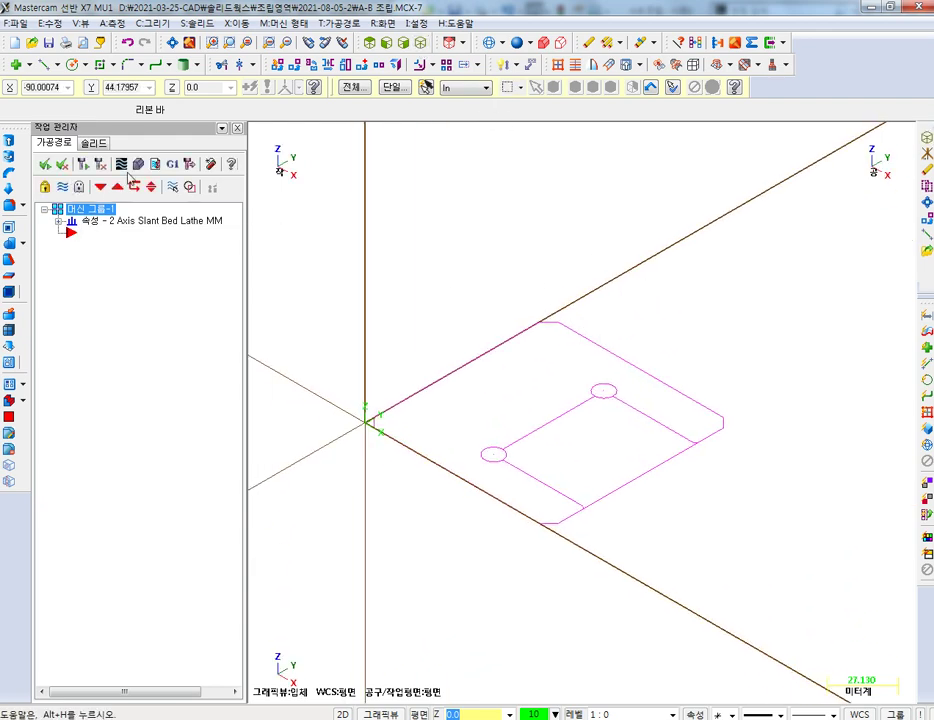
- Add a default 3-axis VMC mill machine group and open its Stock setup
click(285, 23)
click(396, 42)
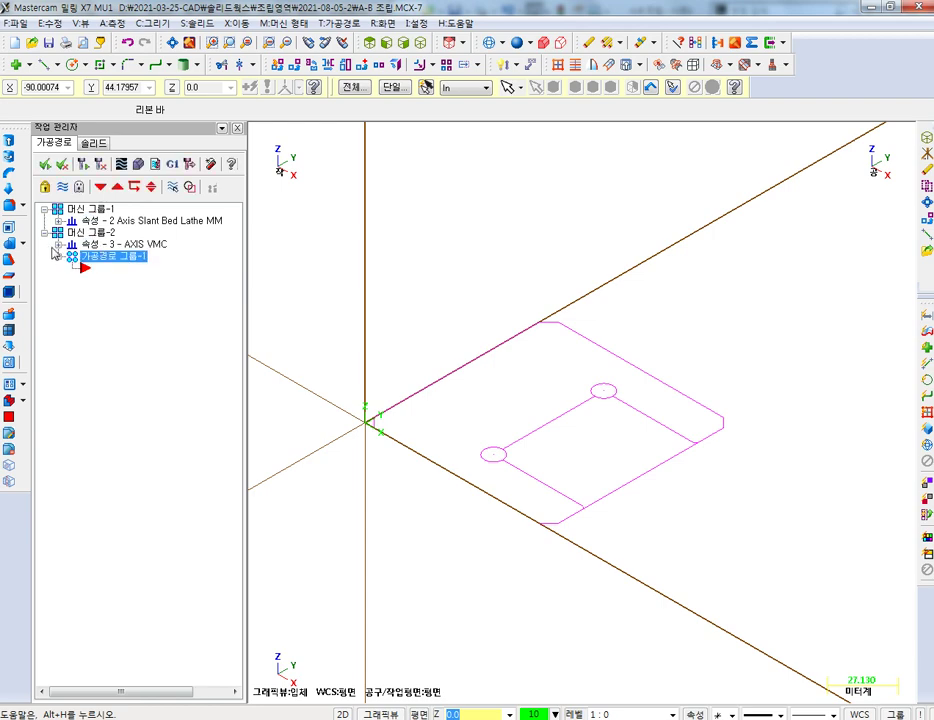
click(59, 244)
click(105, 280)
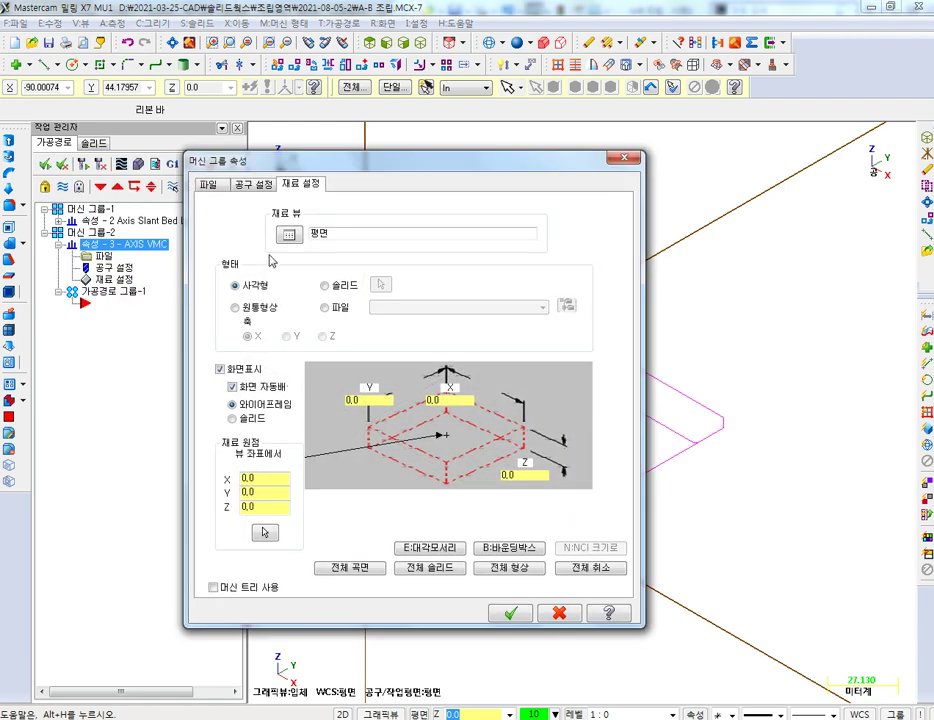
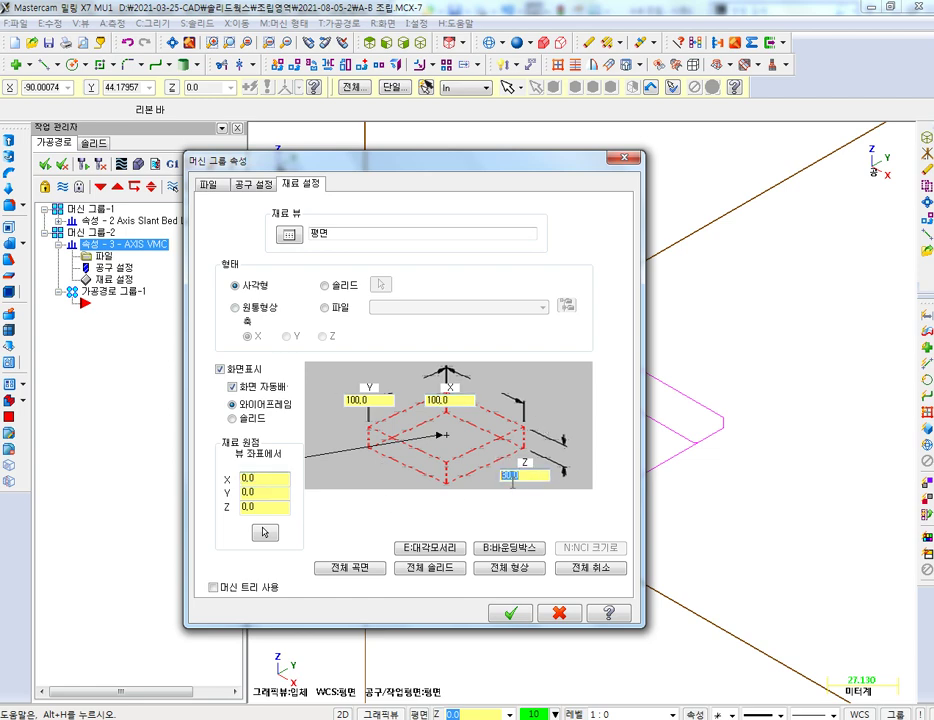
- Set stock origin Z to 1.0 and confirm the 100 × 100 × 31 stock setup
double_click(265, 510)
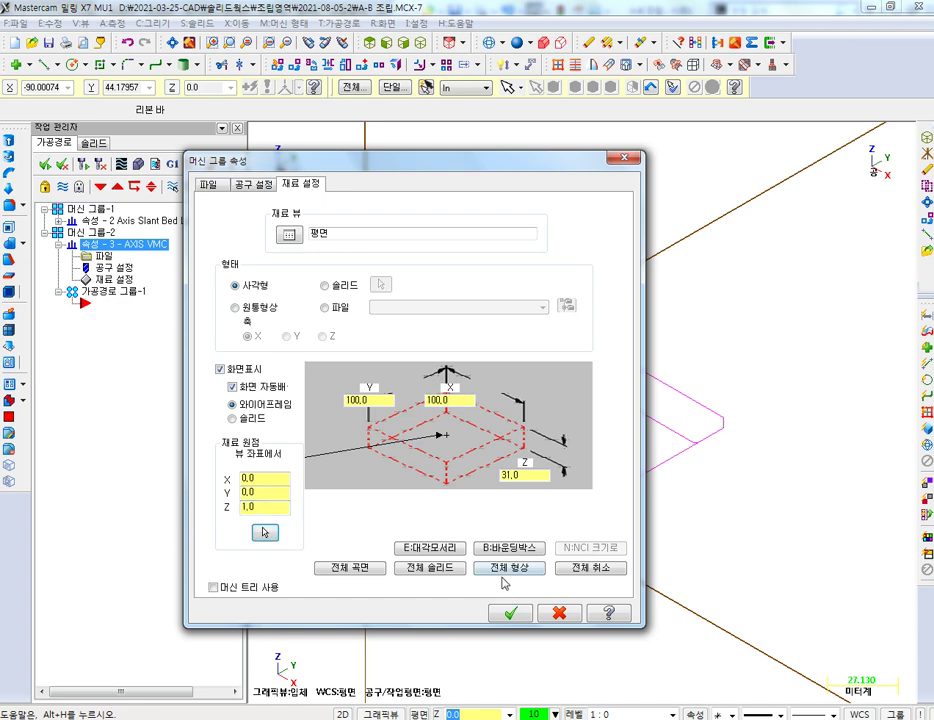
click(510, 613)
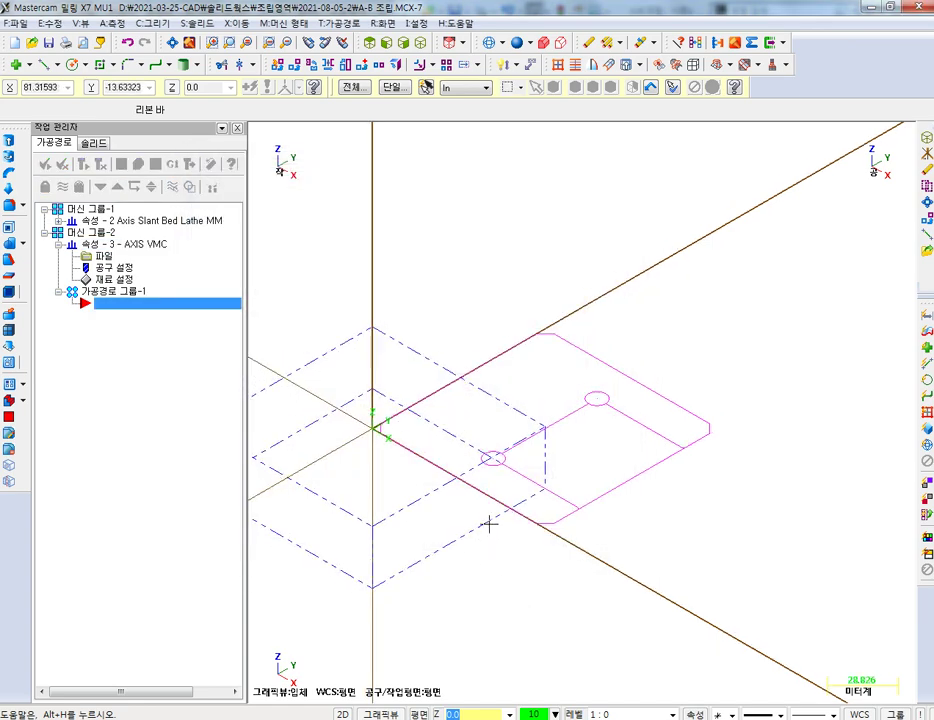
click(121, 279)
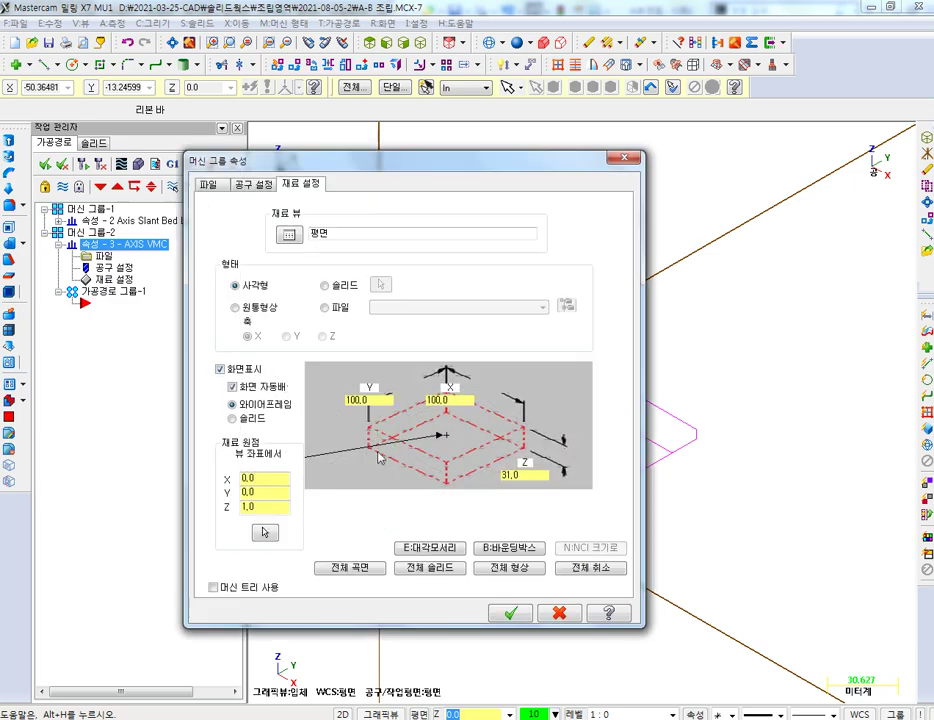
click(510, 613)
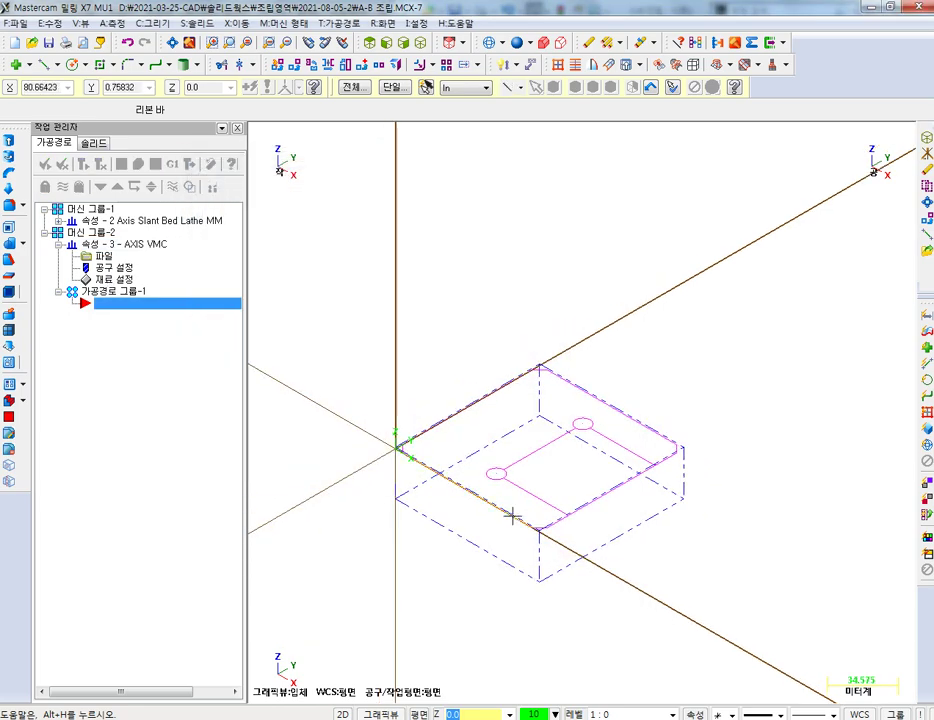
- Check the dashed stock outline in Top, Front and Isometric views
scroll(592, 438, up, 2)
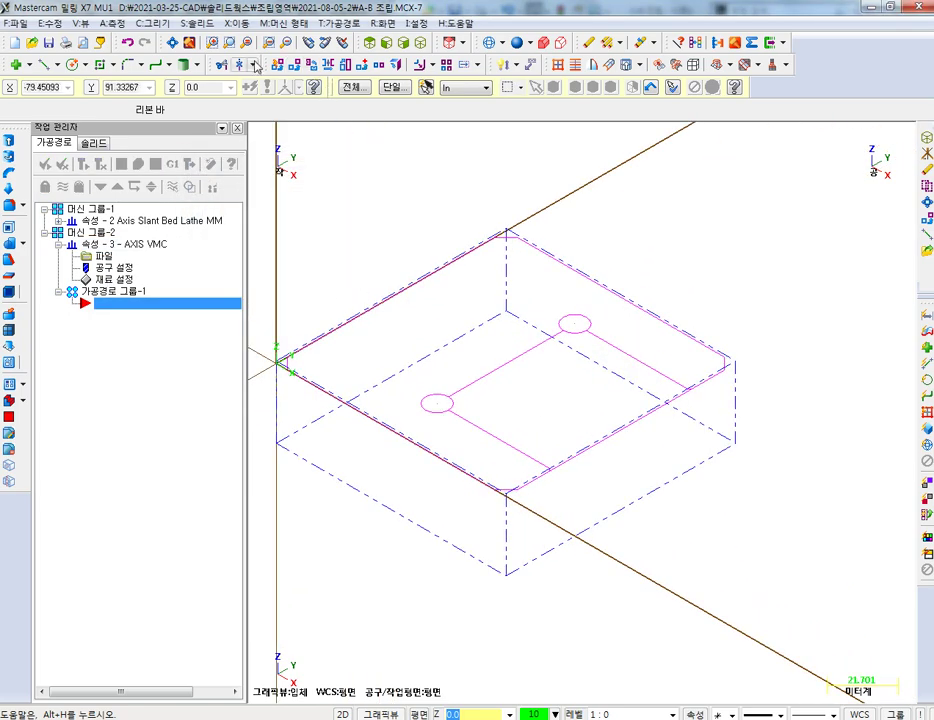
click(370, 45)
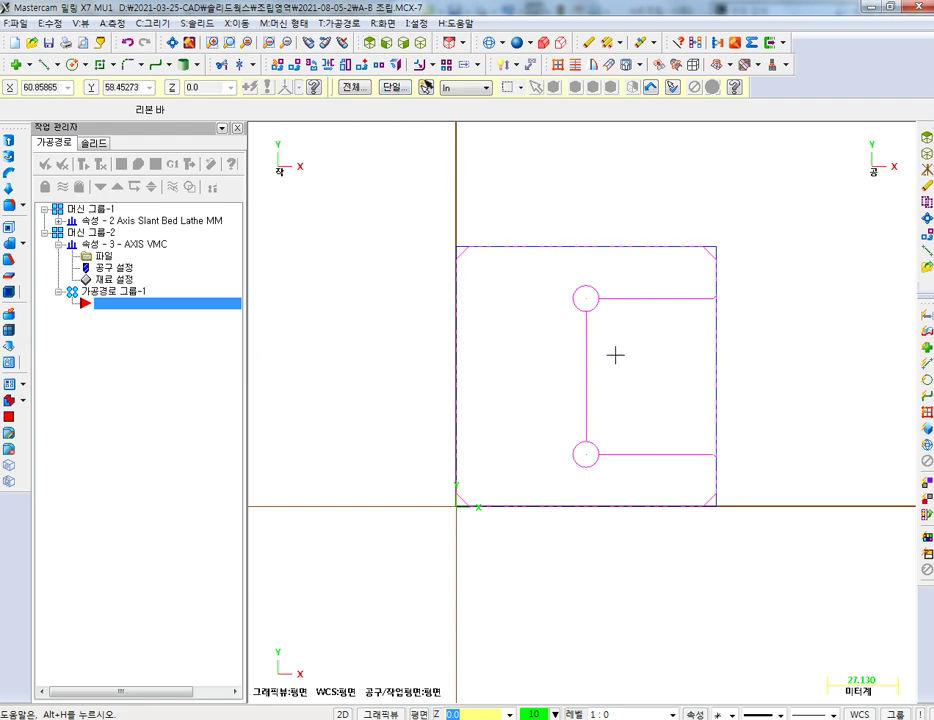
scroll(619, 348, up, 2)
click(420, 43)
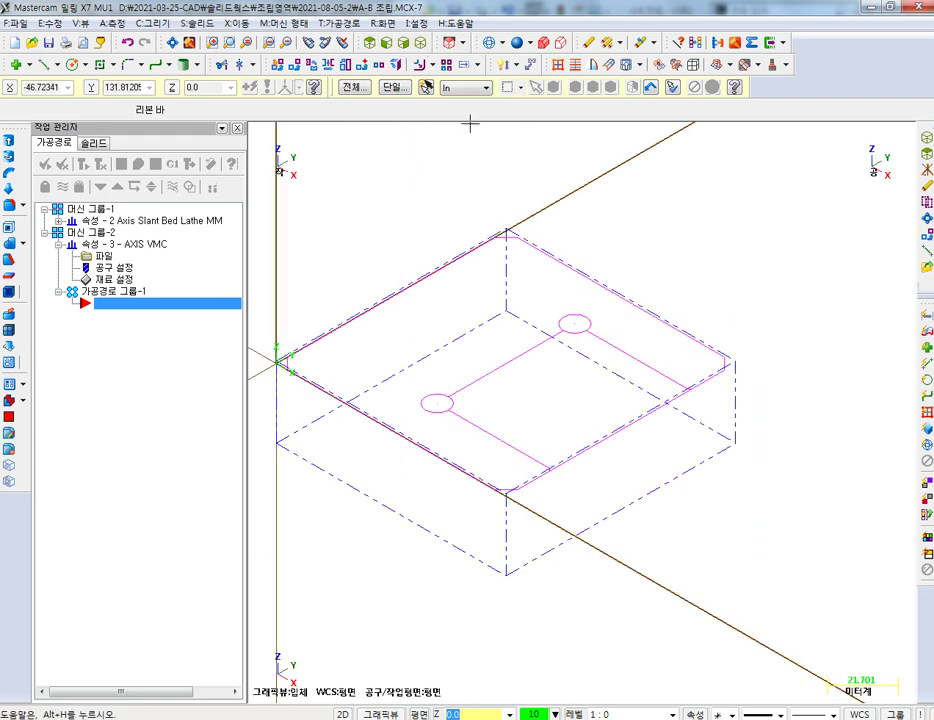
click(385, 43)
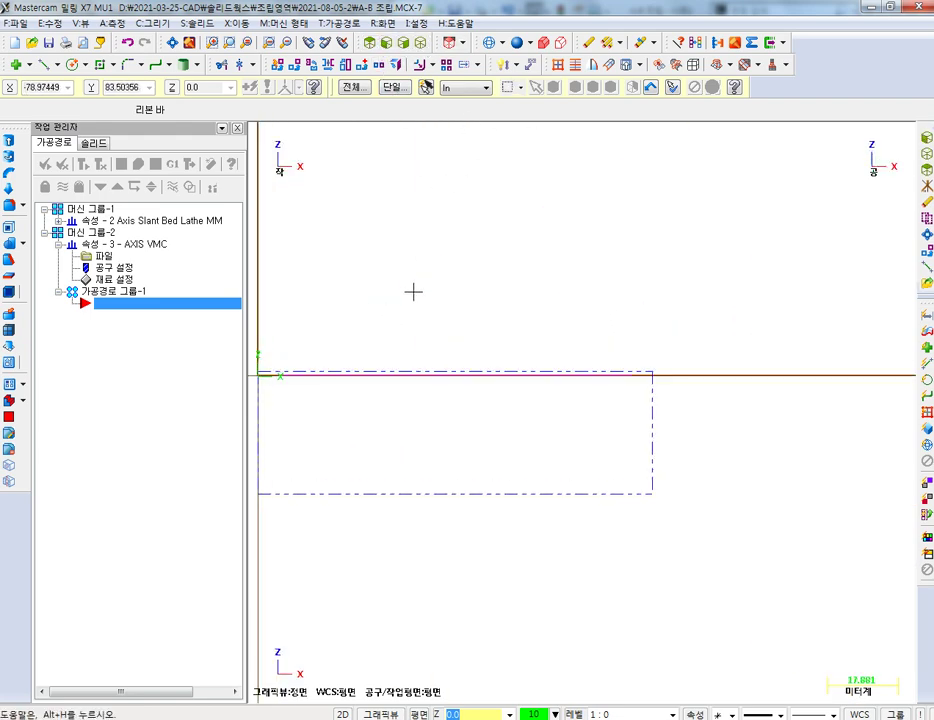
click(420, 43)
scroll(465, 295, down, 2)
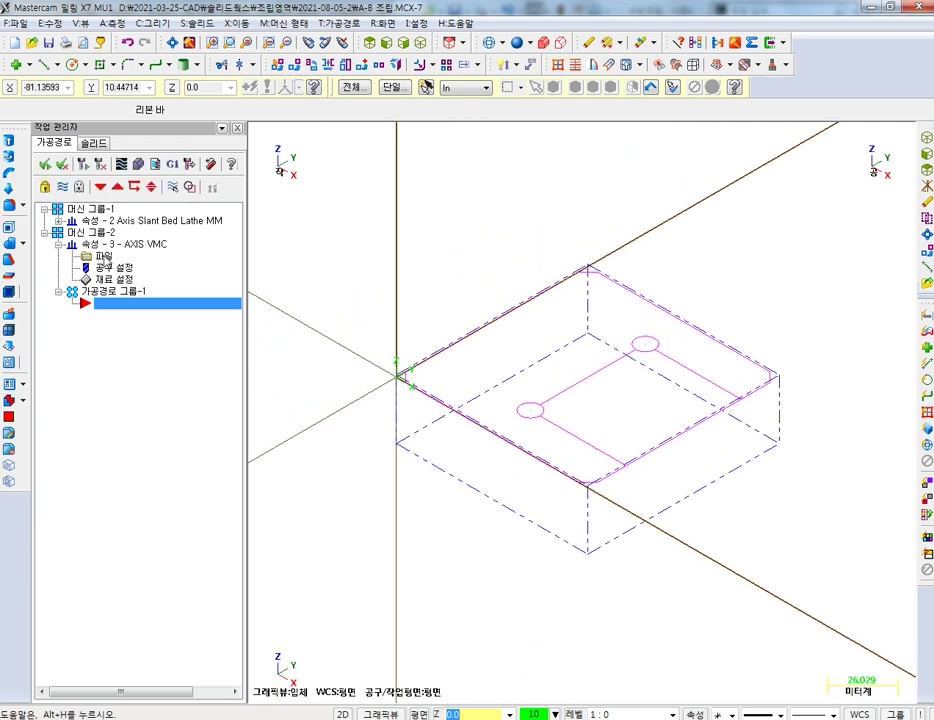
right_click(107, 295)
mouse_move(160, 302)
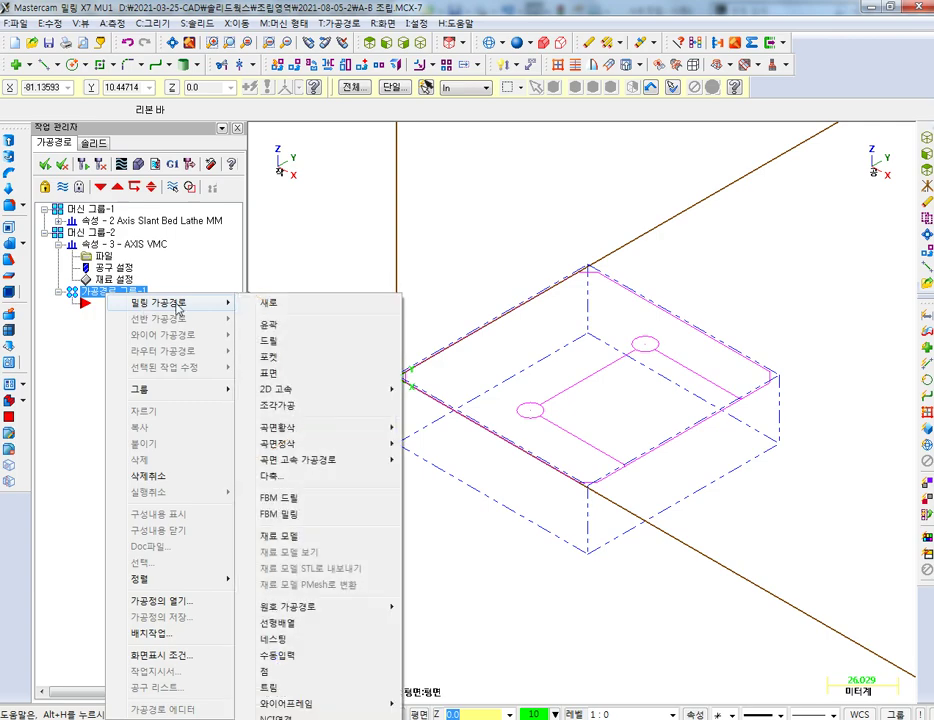
- Start a Face toolpath named A-B 조립, chained on the part's top outer edge
click(275, 373)
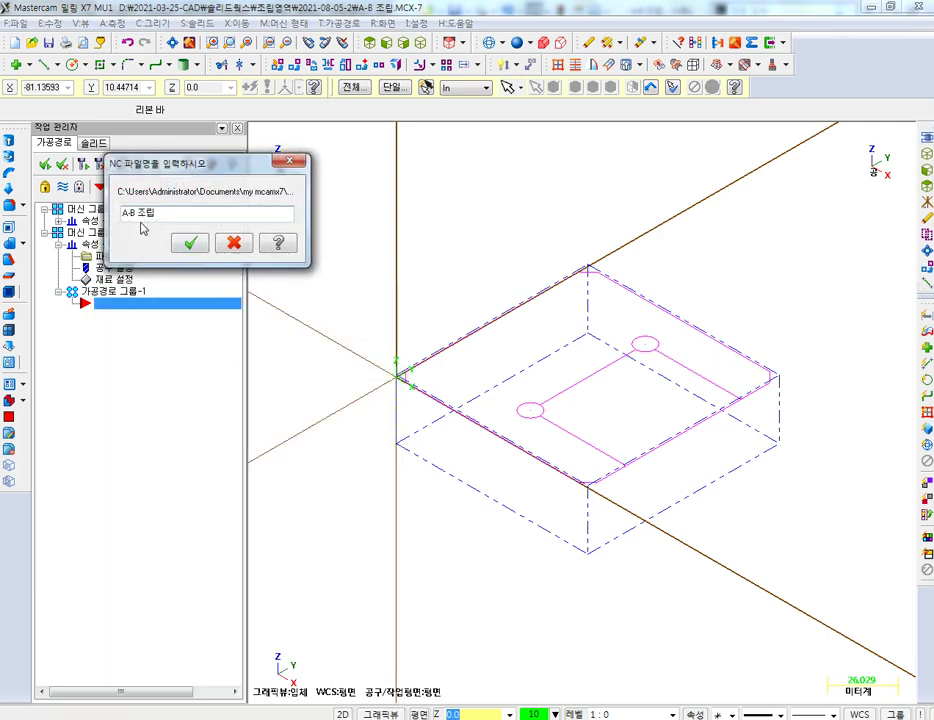
click(191, 243)
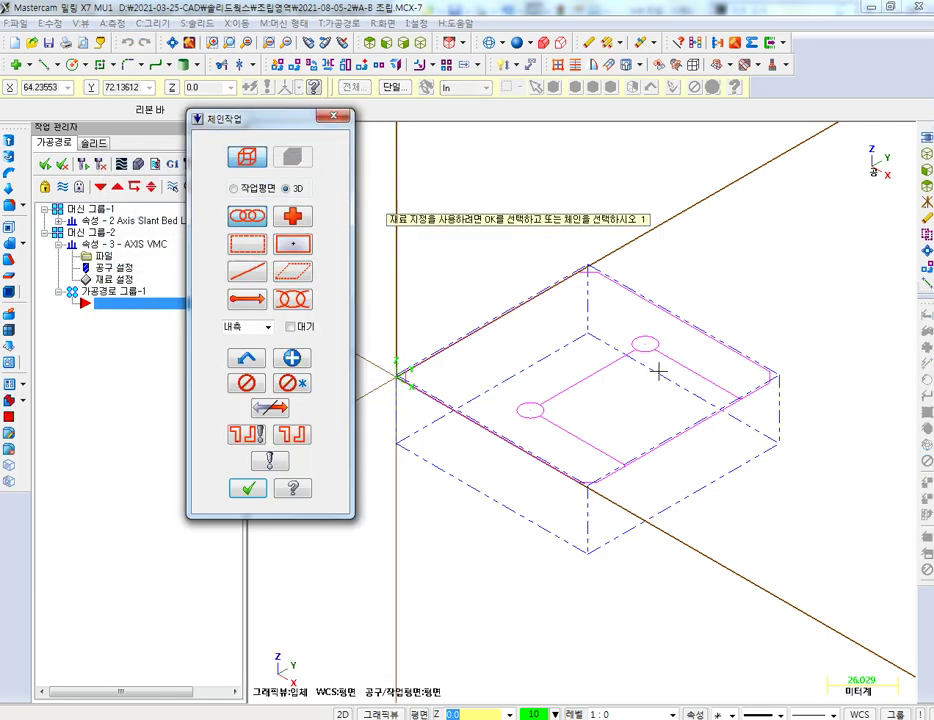
click(626, 289)
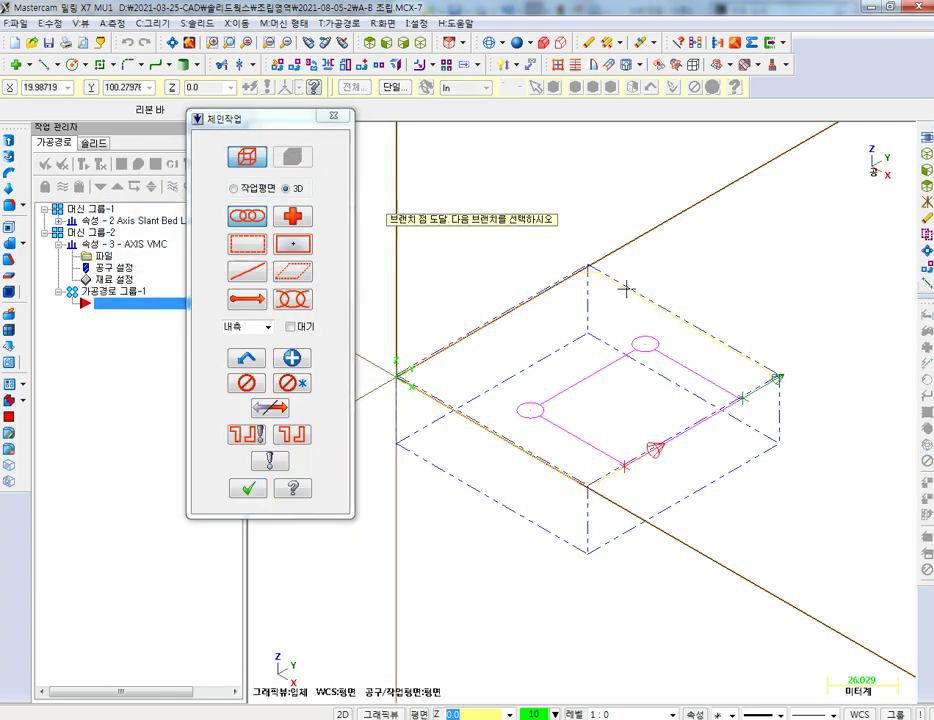
click(696, 414)
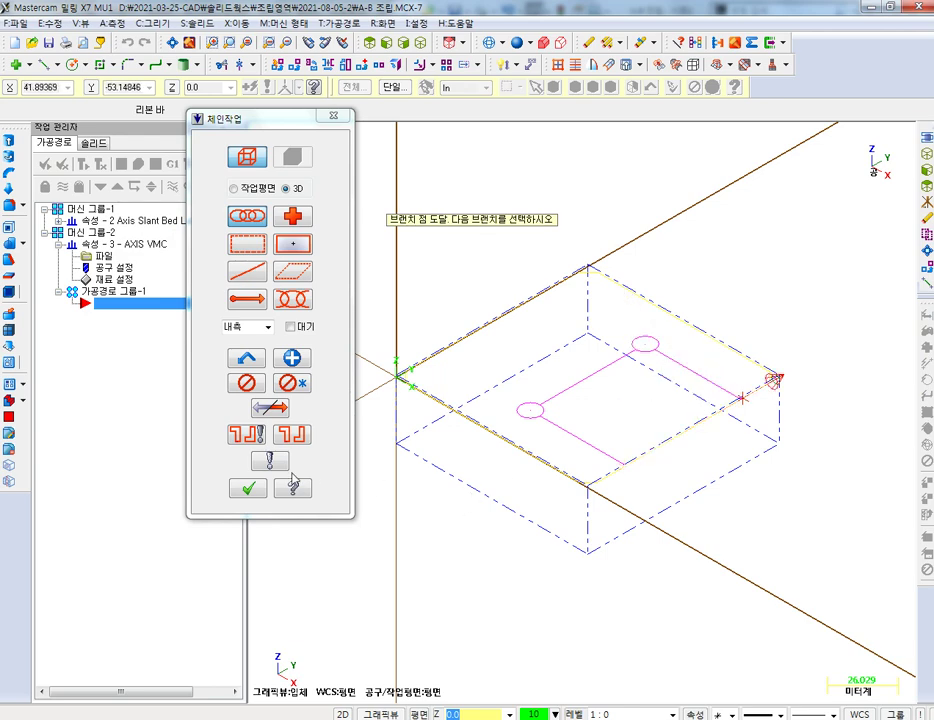
click(248, 488)
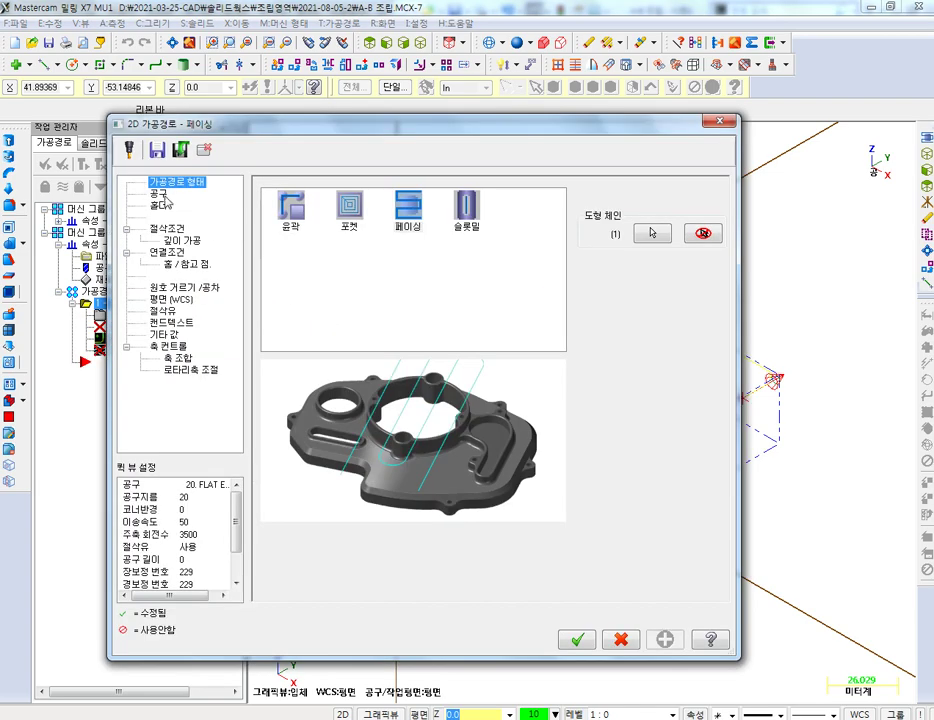
- Create a new 40 diameter face mill for the facing toolpath
click(160, 194)
right_click(380, 290)
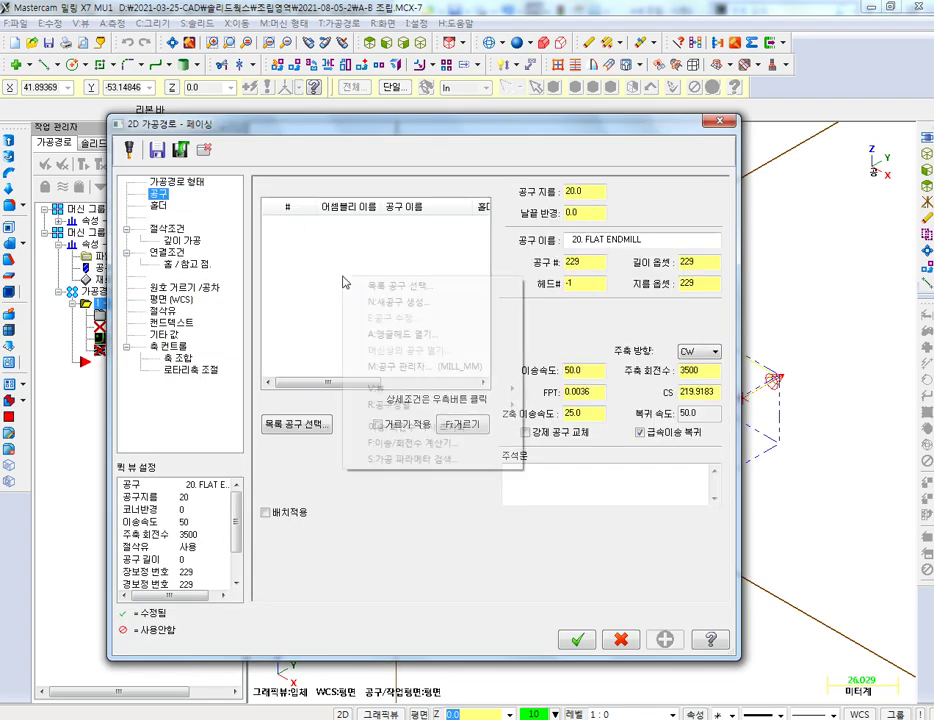
click(382, 309)
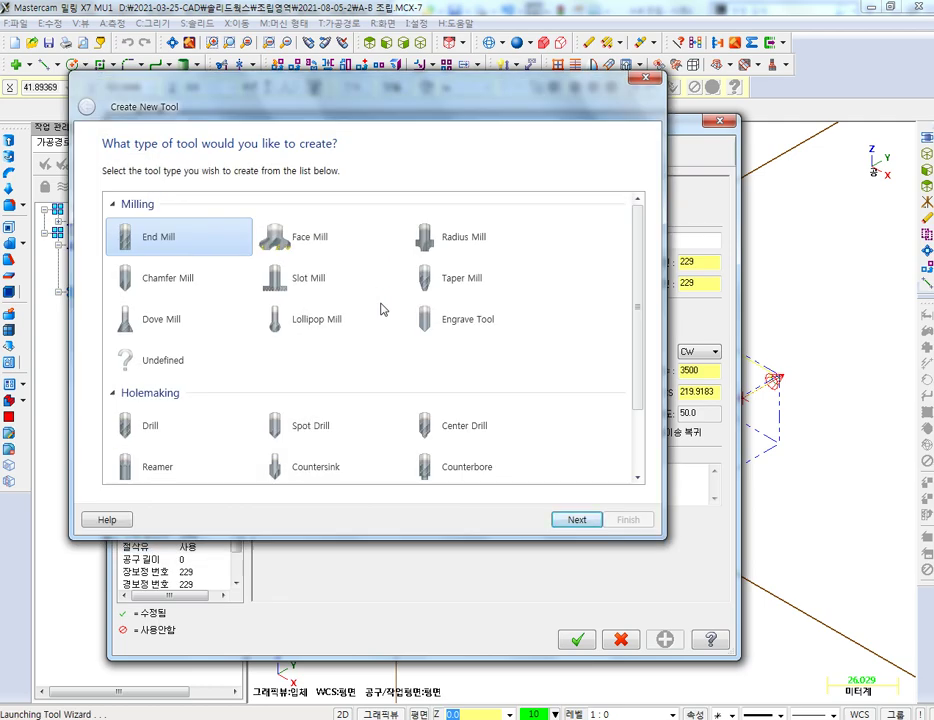
click(285, 232)
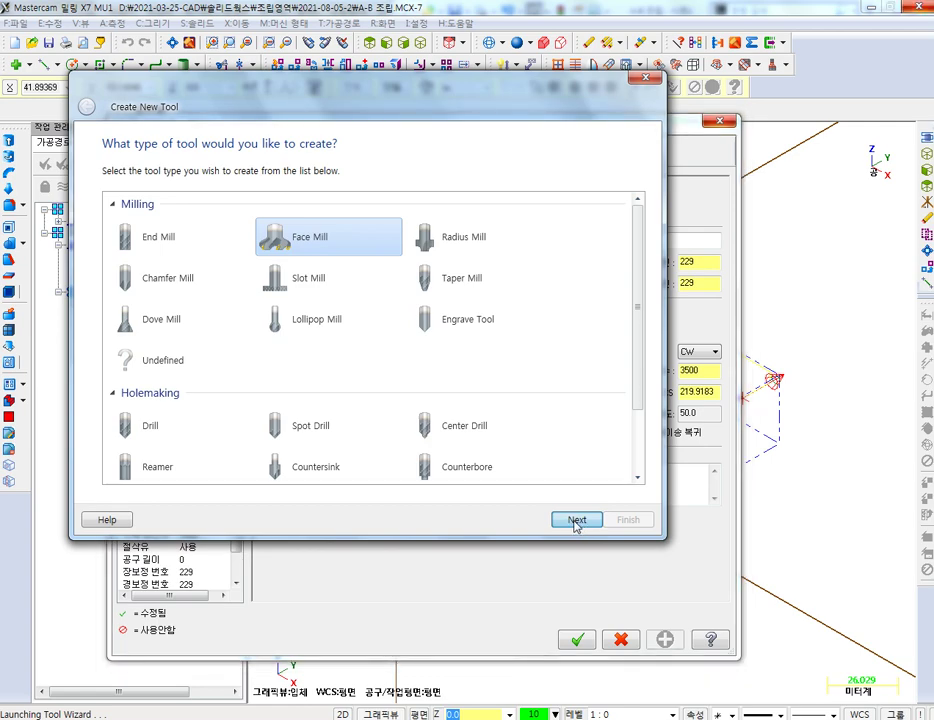
click(576, 522)
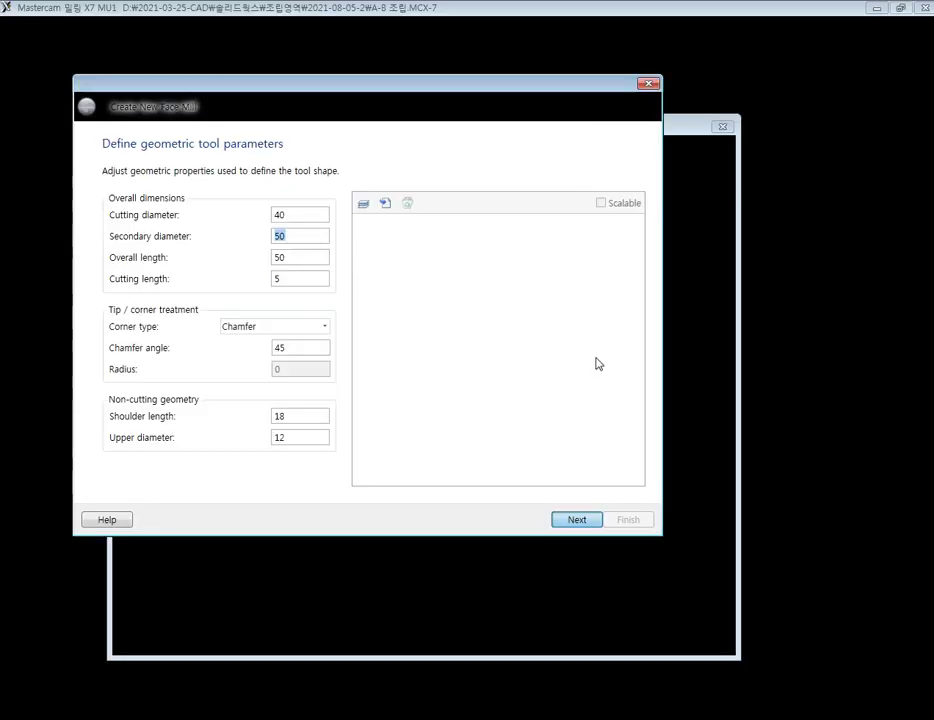
click(640, 523)
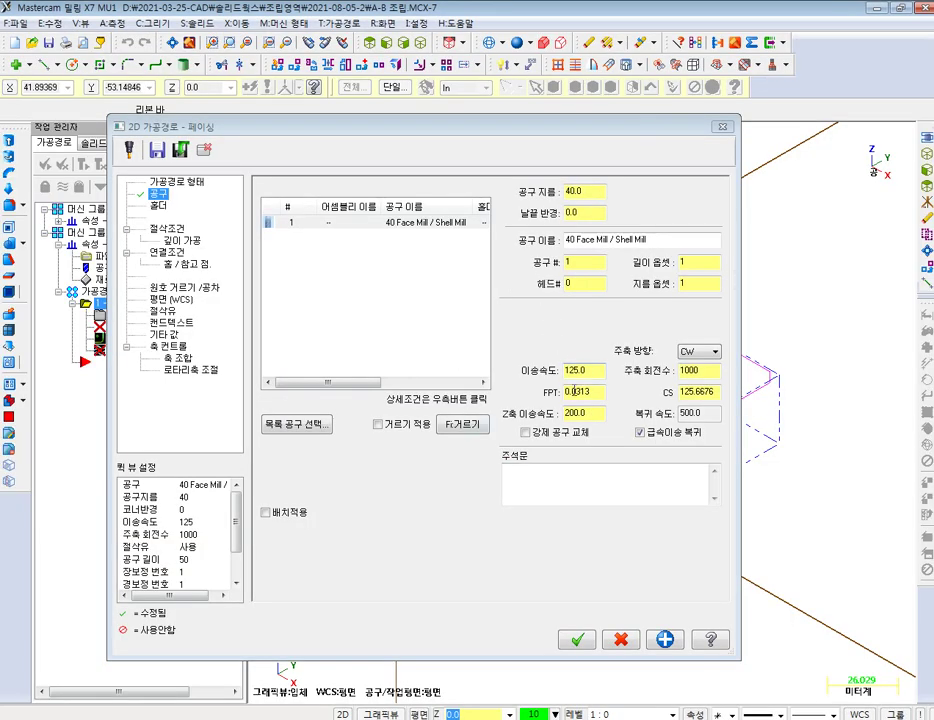
- Set the face mill's feed rate to 500 and spindle speed to 1500
click(596, 370)
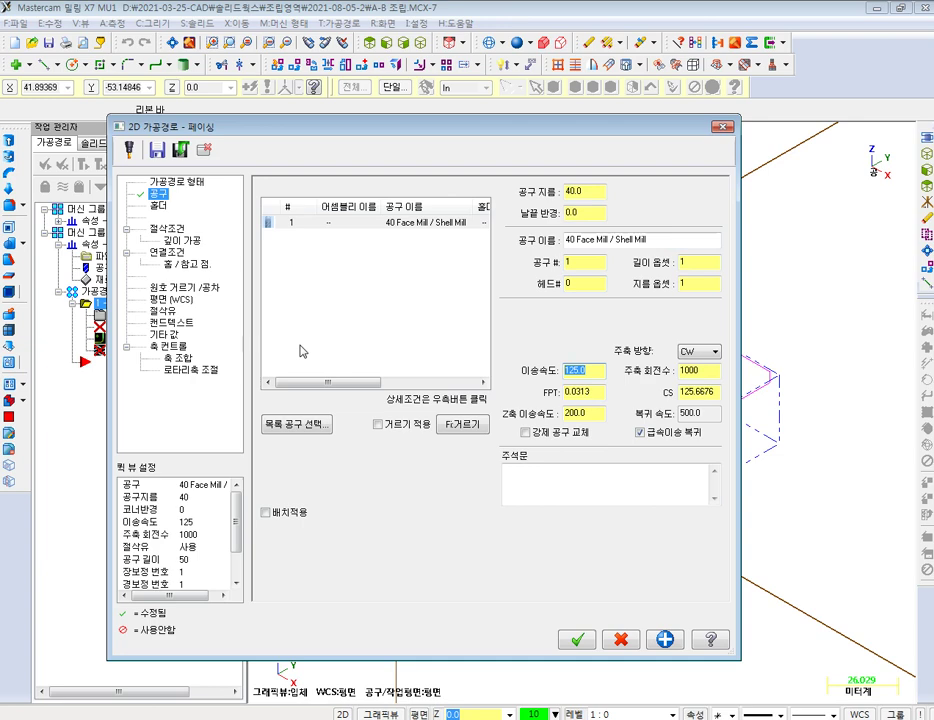
text(50)
key(Tab)
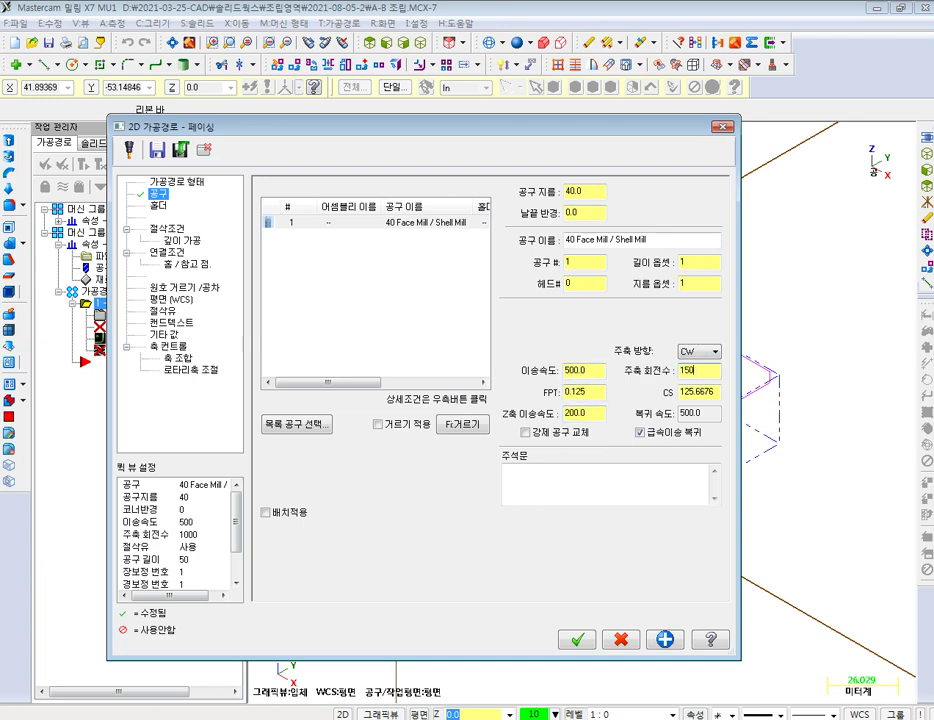
click(175, 209)
click(167, 229)
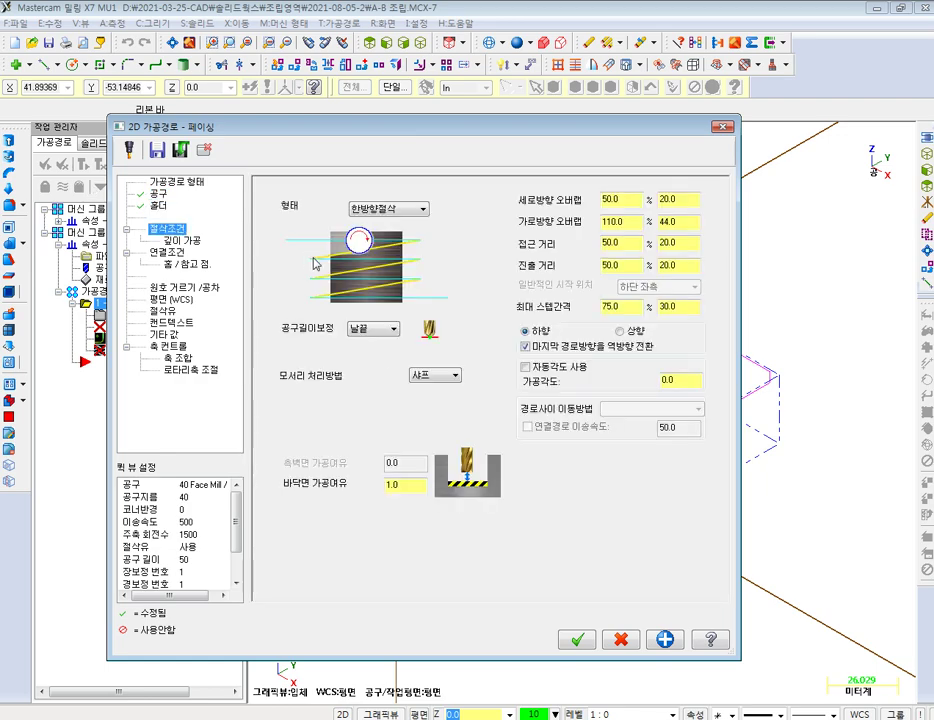
- Set across overlap 60, turn off reverse last pass, and set floor stock to 0
click(413, 212)
key(Tab)
key(Tab)
text(60)
key(Return)
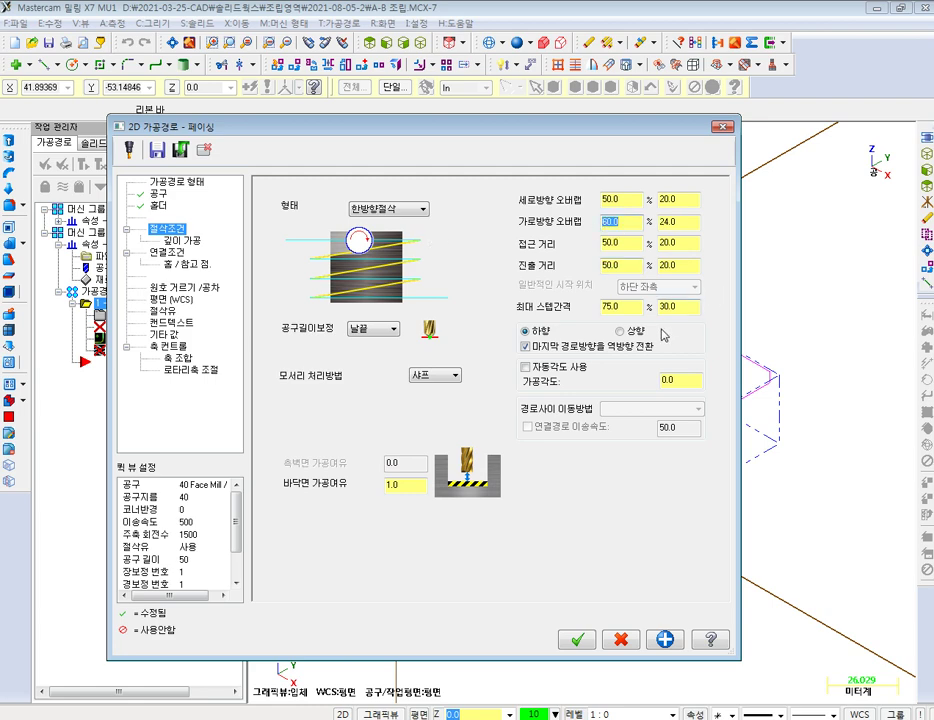
click(525, 346)
text(0)
key(Return)
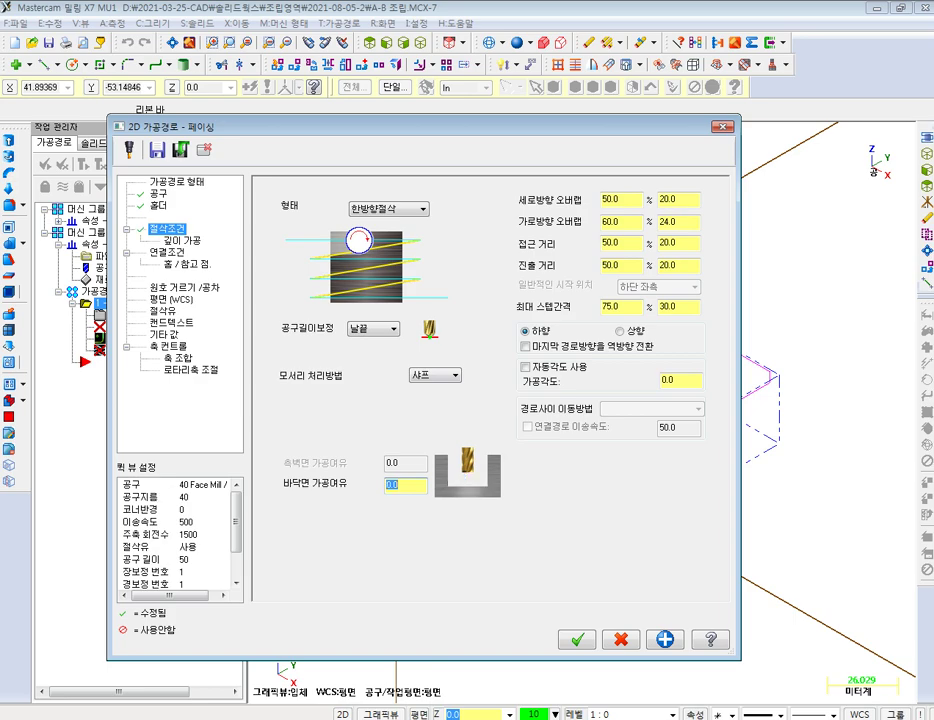
- Set the facing linking heights: feed plane 5.0 and stock top 0.0
click(184, 241)
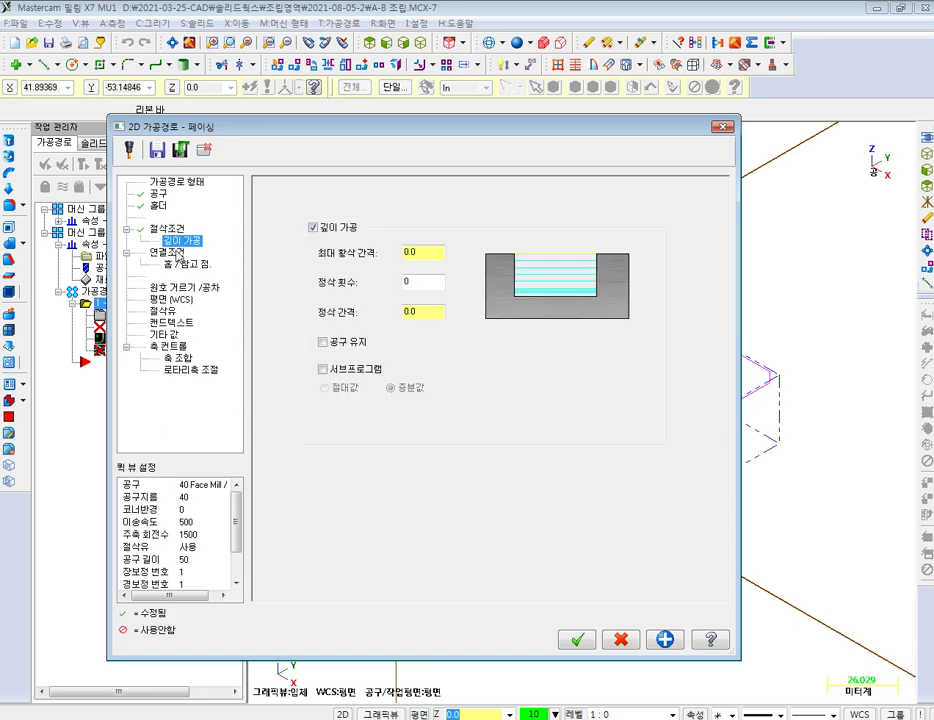
click(176, 254)
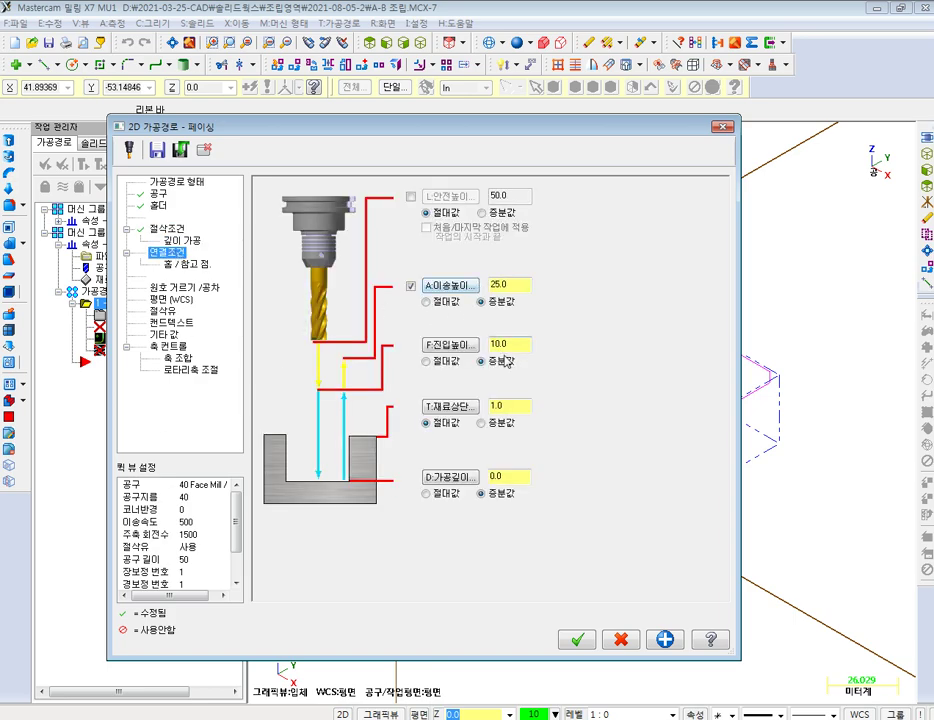
click(490, 344)
double_click(520, 341)
double_click(494, 406)
double_click(505, 476)
- Turn flood coolant on and generate the facing toolpath
click(170, 311)
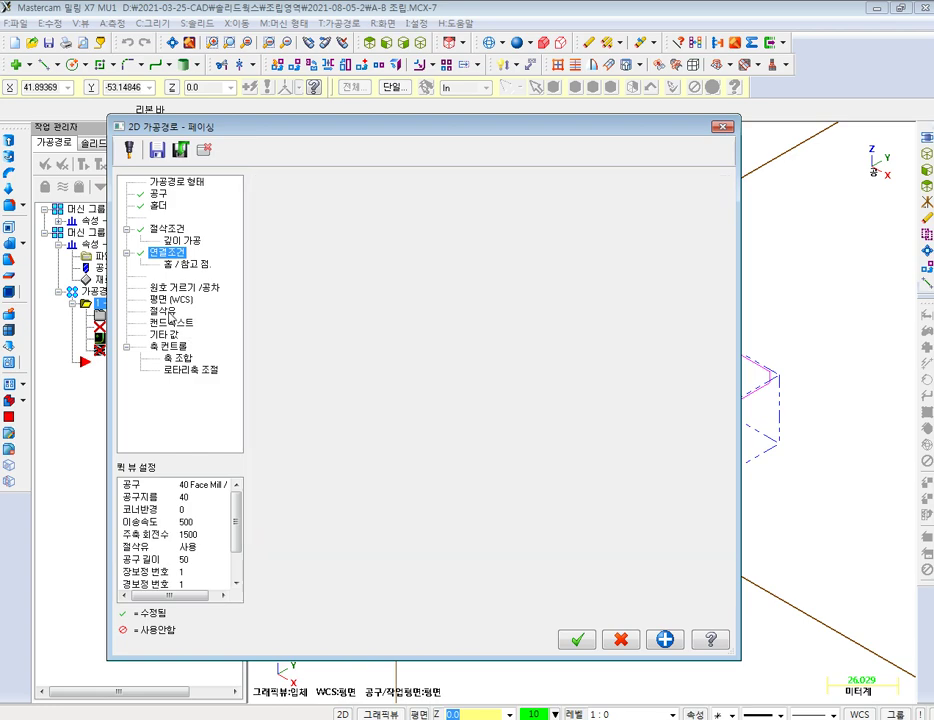
click(505, 266)
click(500, 293)
click(580, 640)
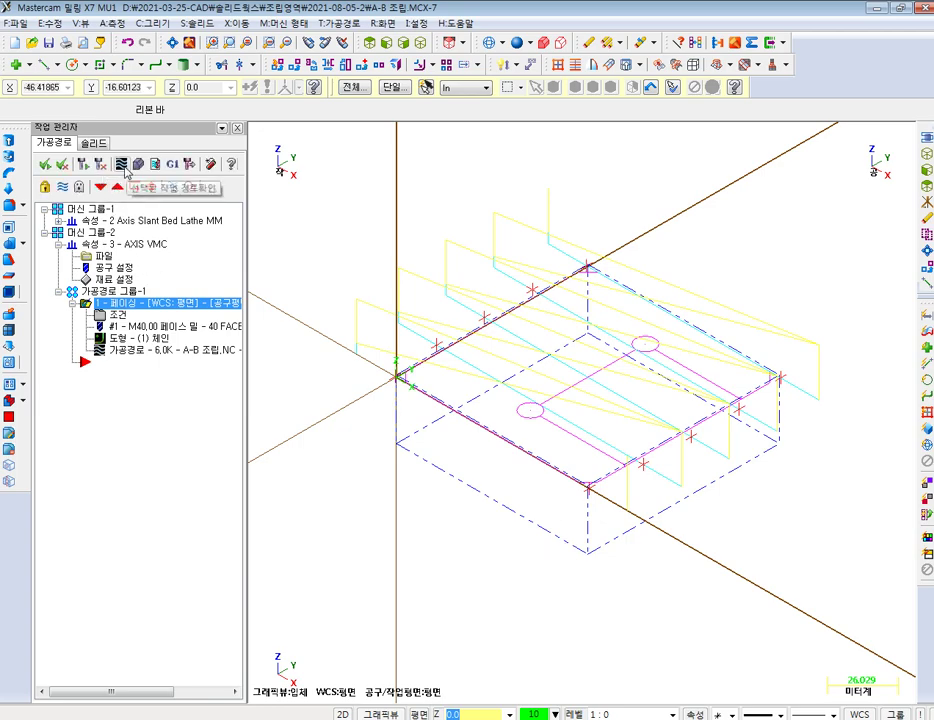
click(121, 163)
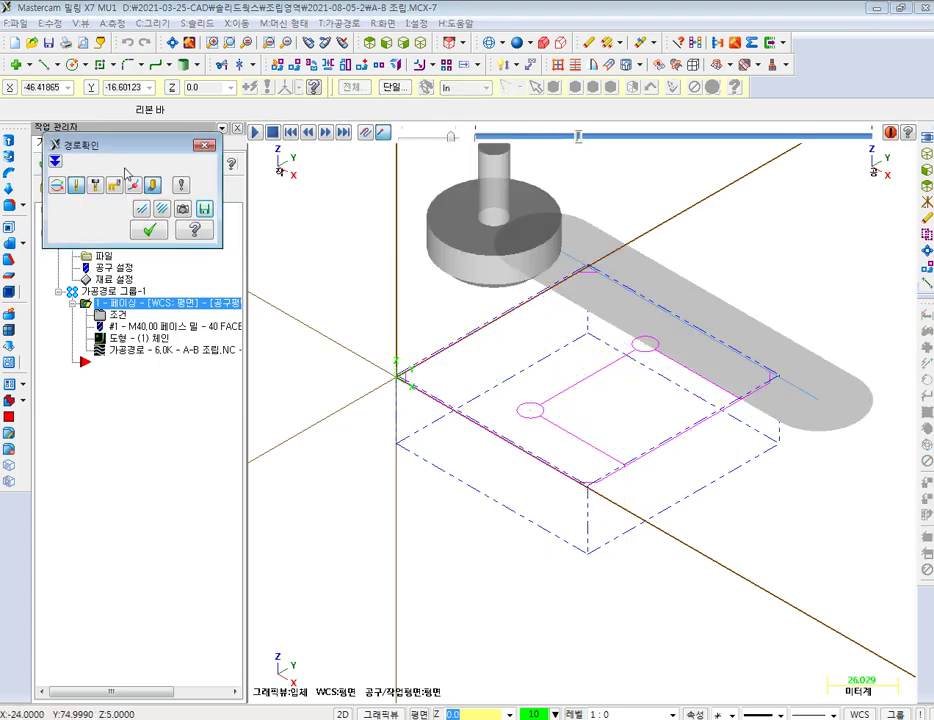
key(Escape)
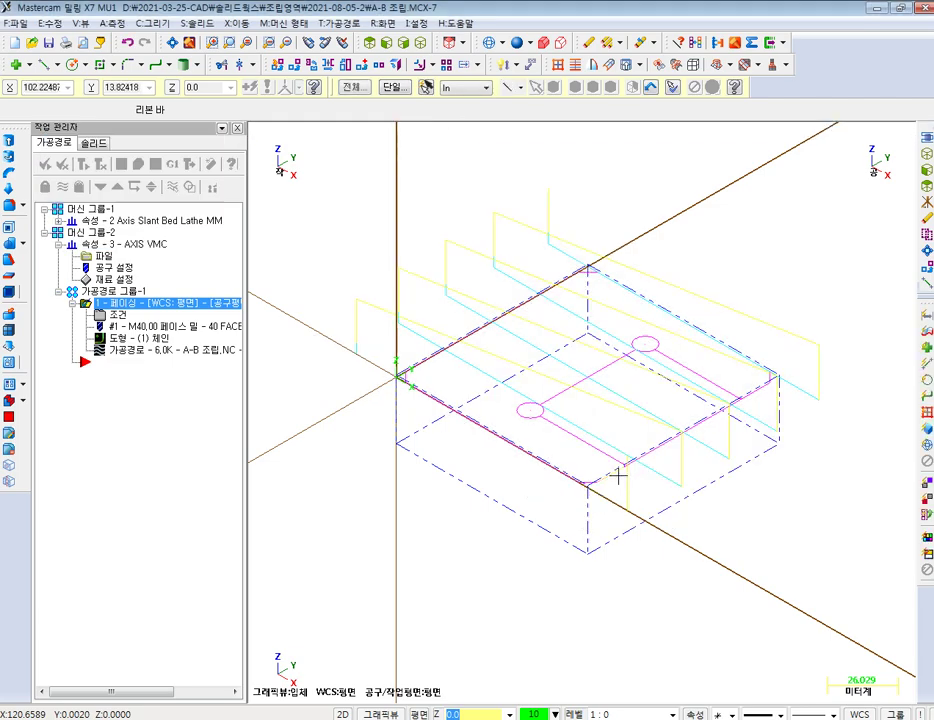
click(368, 43)
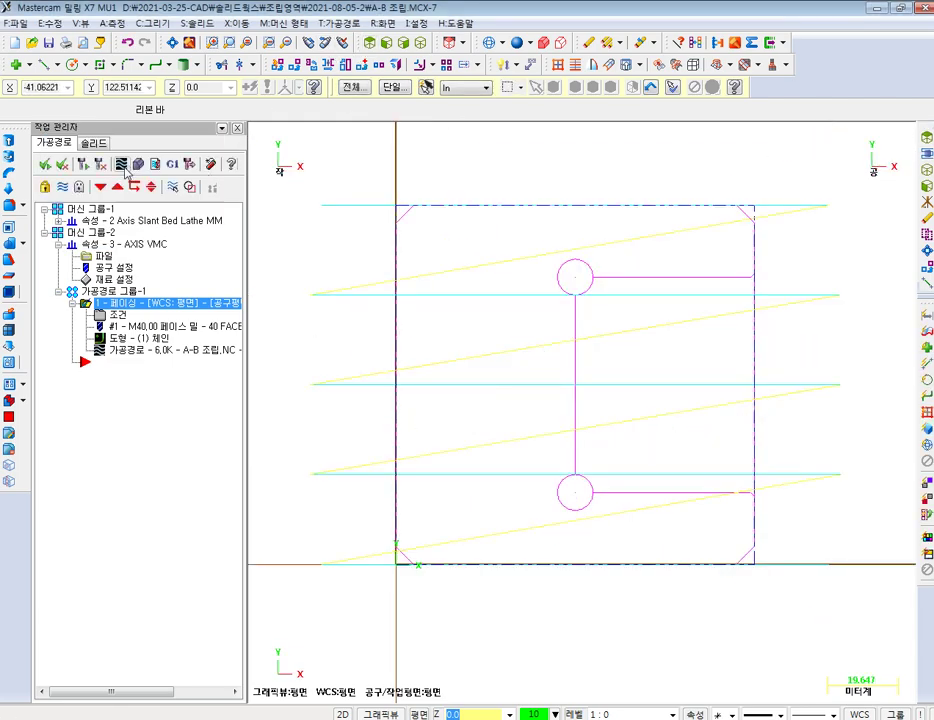
click(121, 163)
key(Escape)
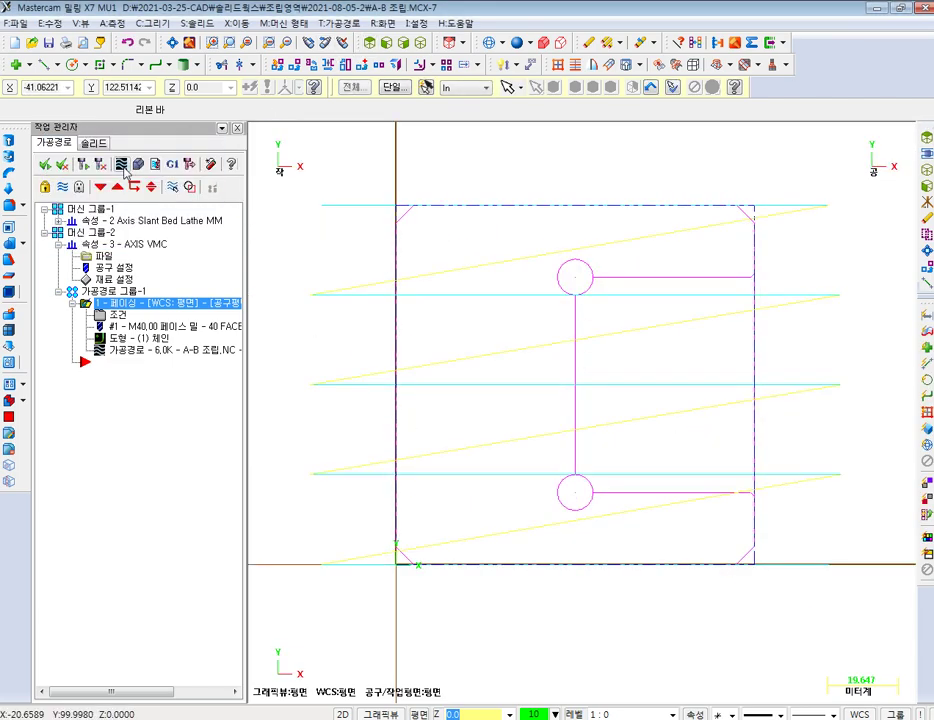
click(128, 168)
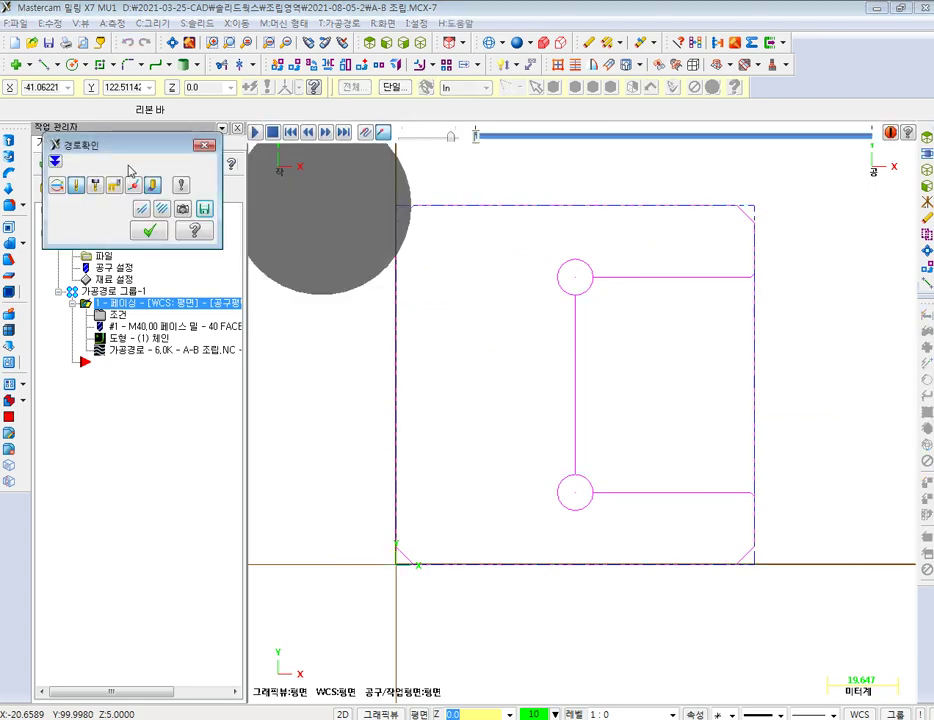
click(149, 231)
click(118, 314)
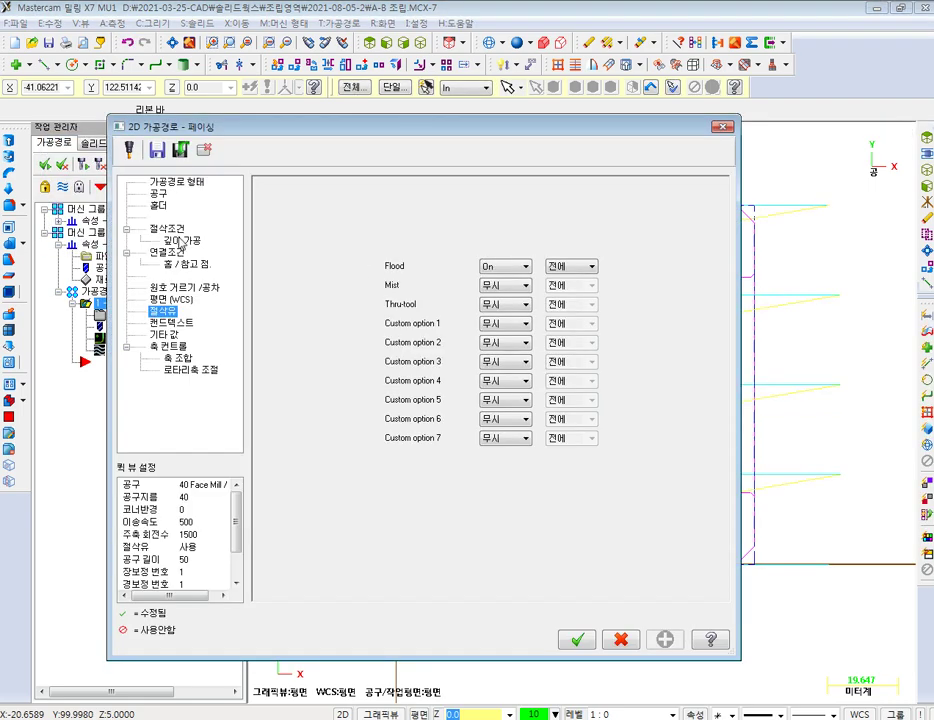
click(166, 229)
double_click(636, 224)
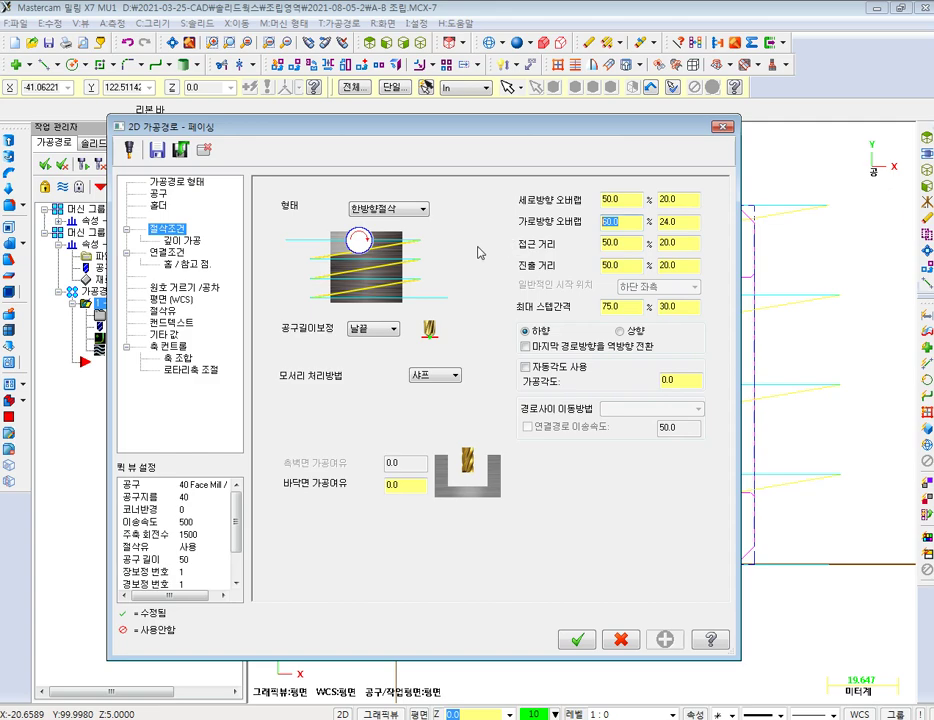
click(627, 644)
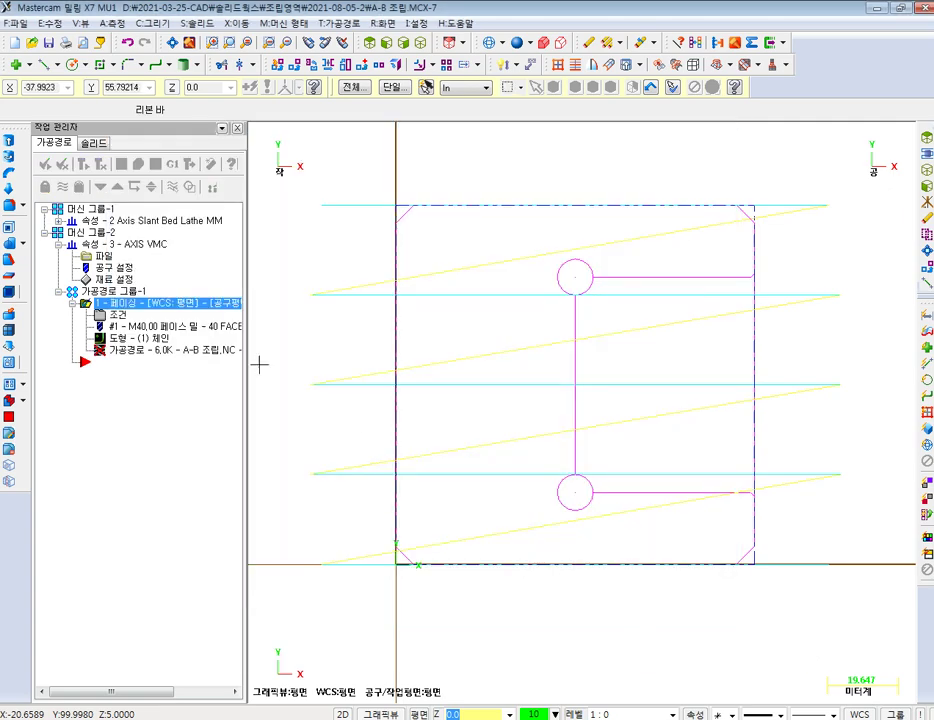
click(133, 168)
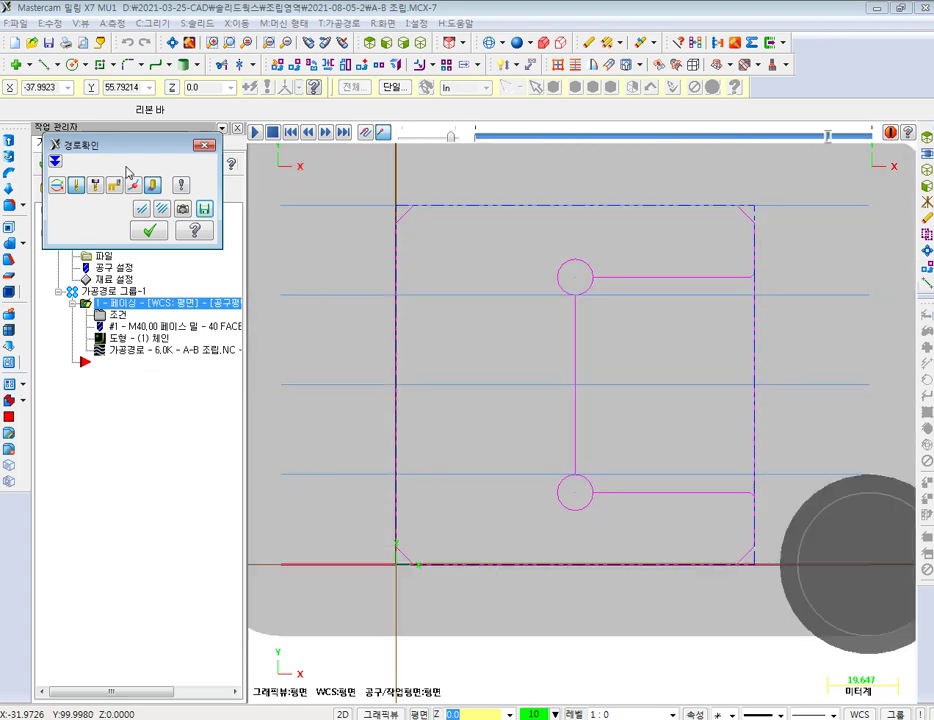
key(Escape)
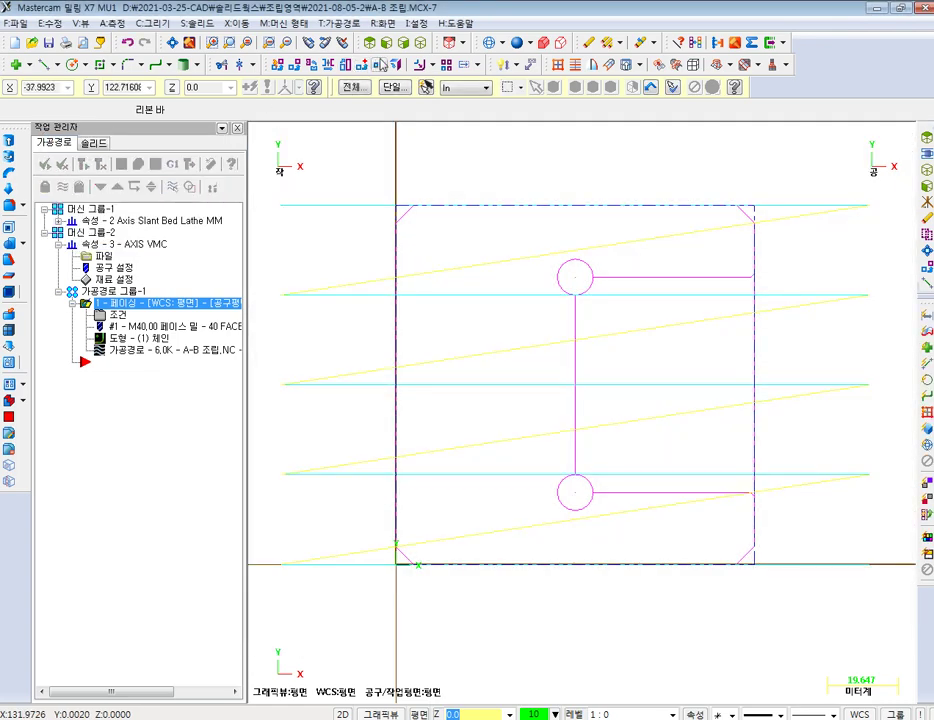
click(420, 42)
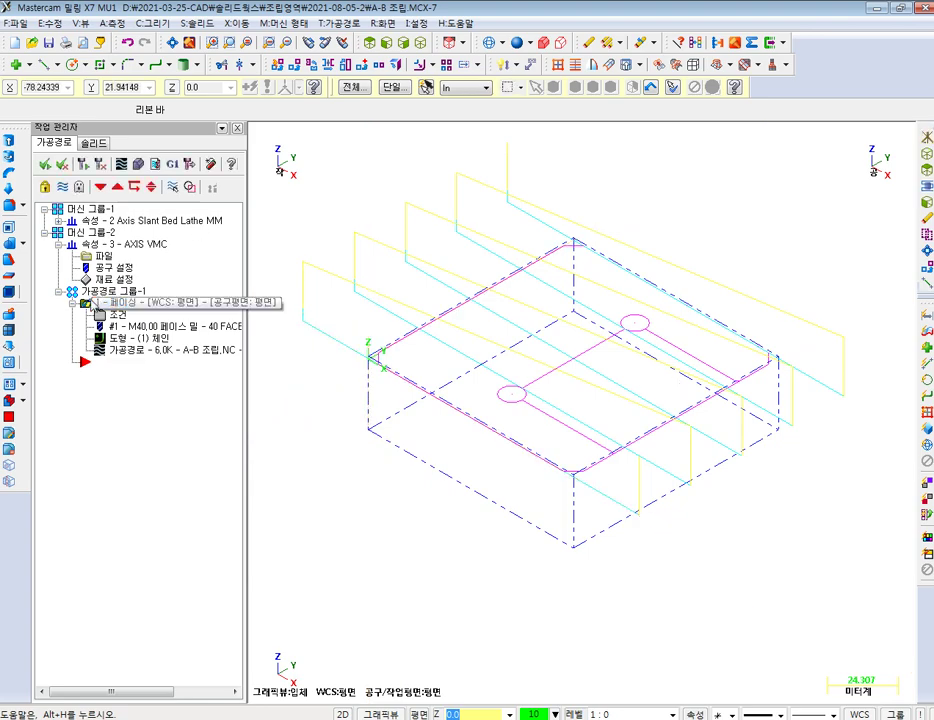
right_click(98, 292)
mouse_move(152, 304)
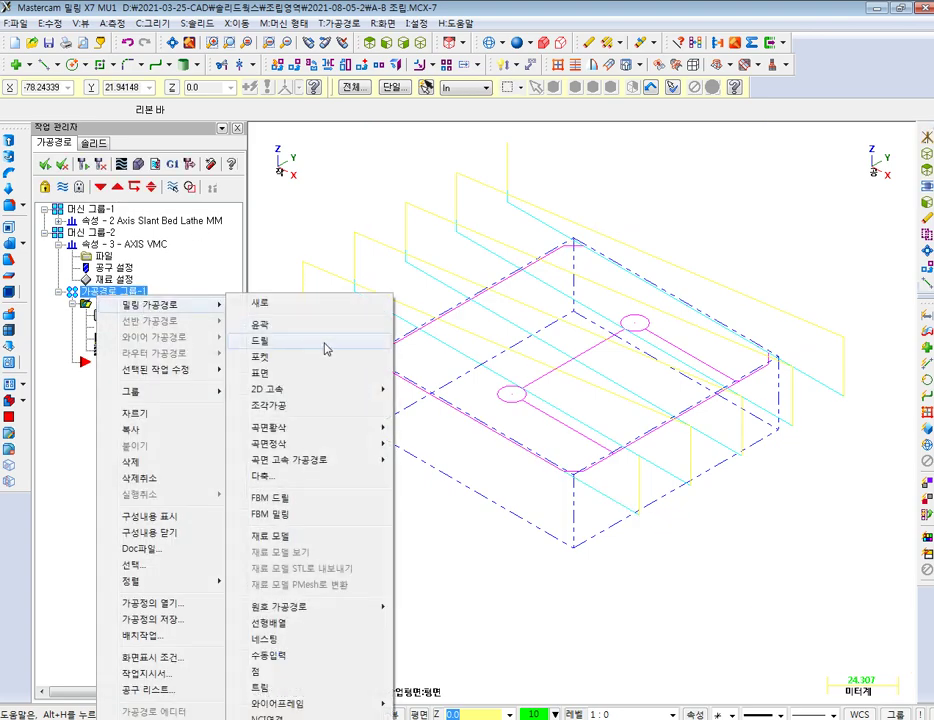
- Start a Drill toolpath on both 10 mm holes using Mask on Arc
click(292, 341)
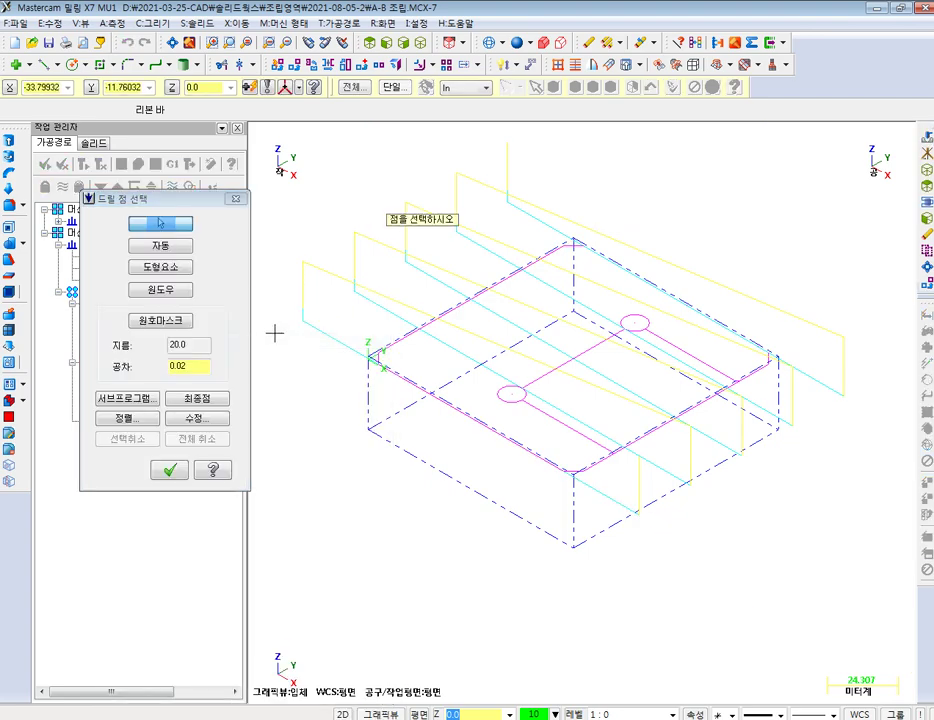
click(177, 320)
click(509, 402)
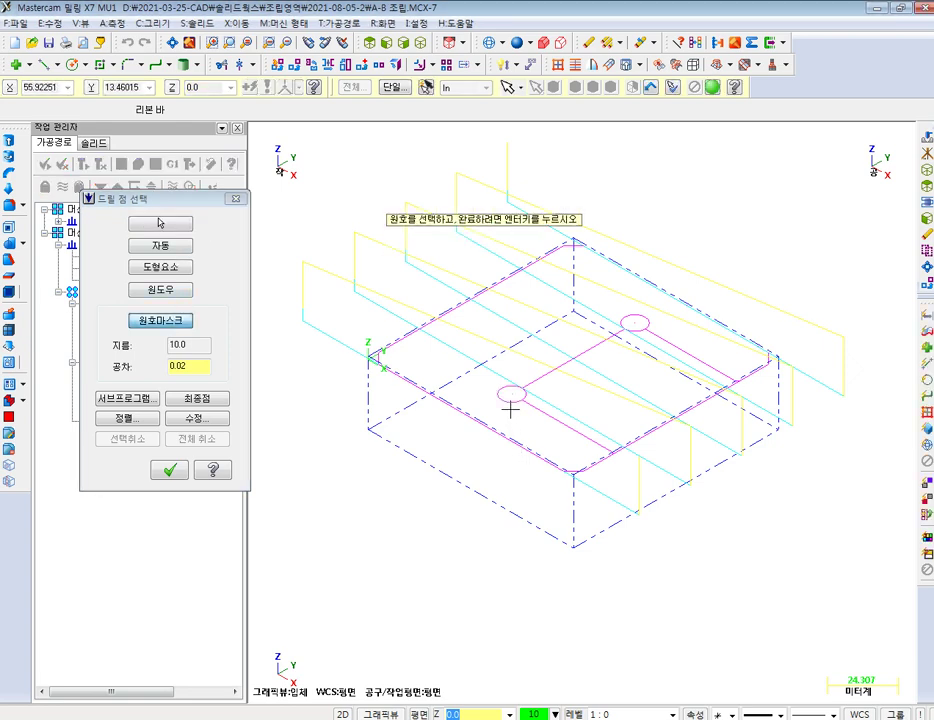
key(Return)
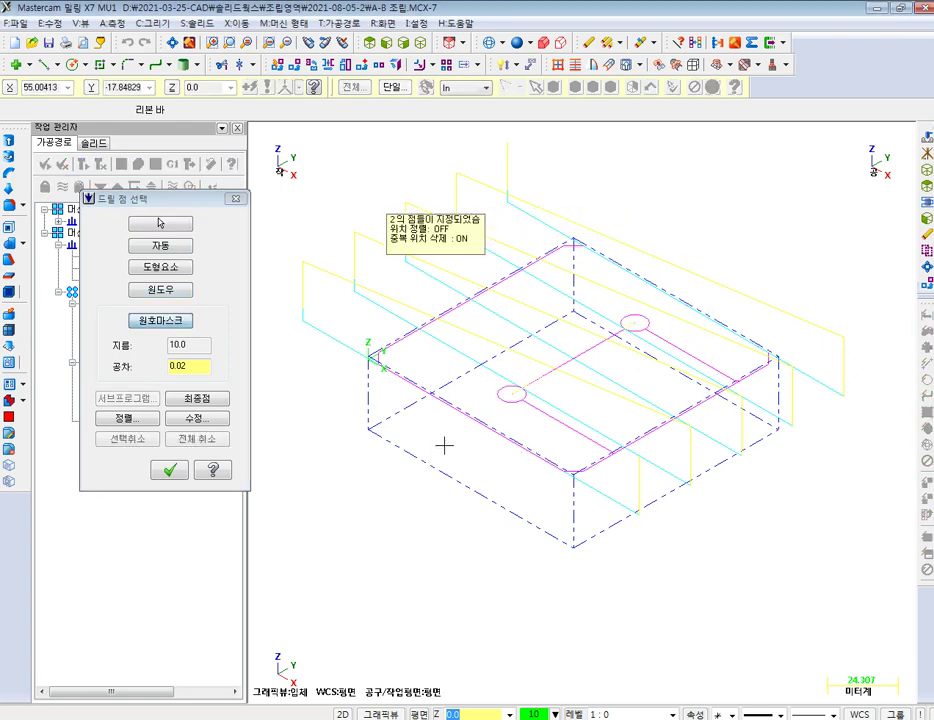
click(170, 470)
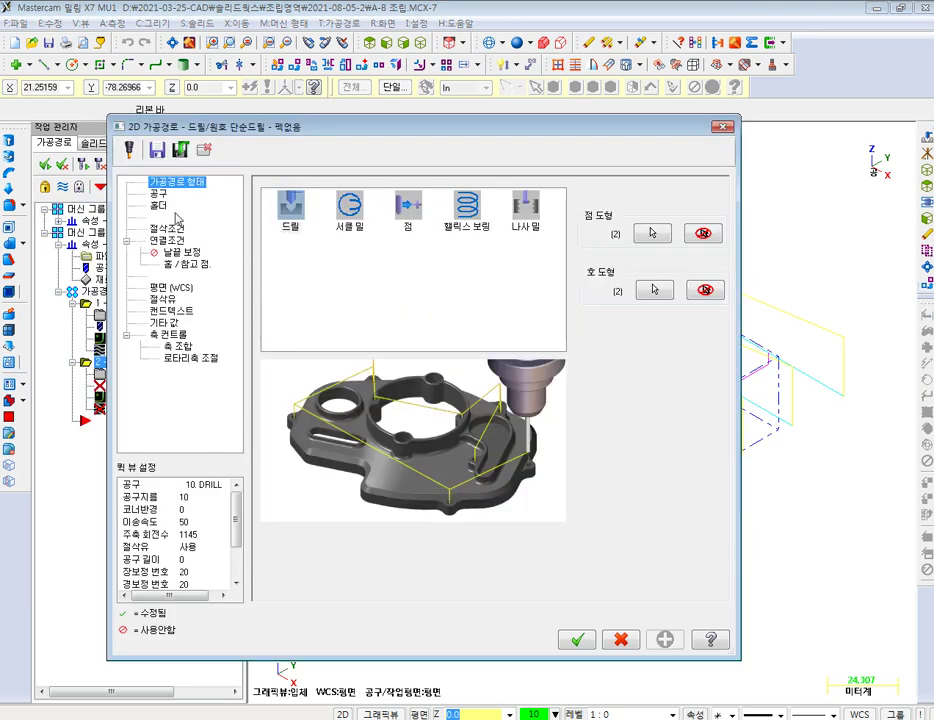
- Create a new 6 mm center drill for the drilling operation
click(158, 193)
right_click(321, 261)
click(357, 288)
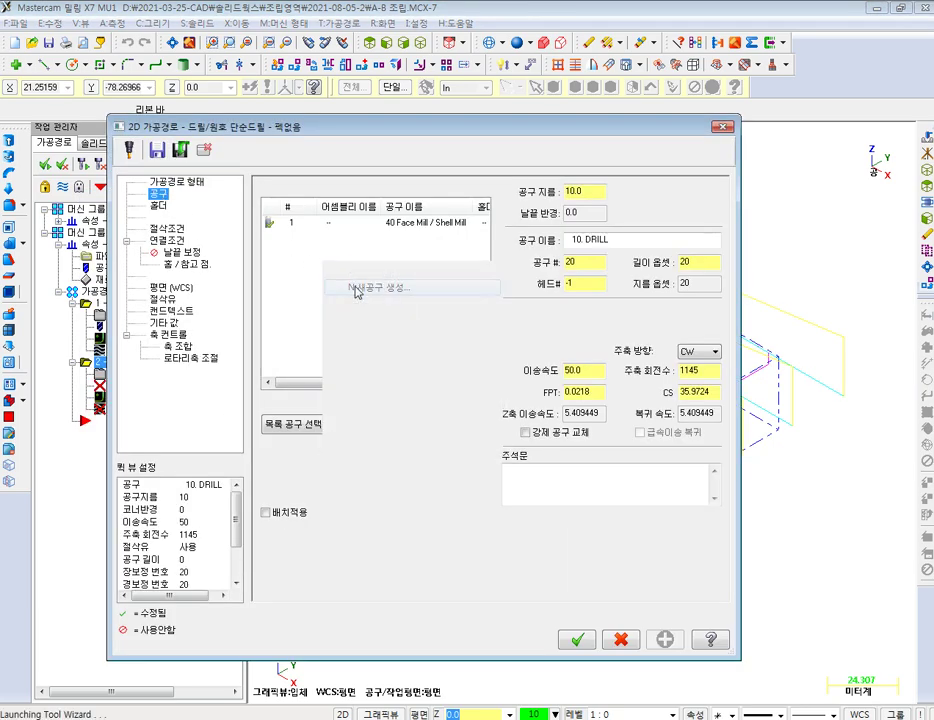
click(550, 499)
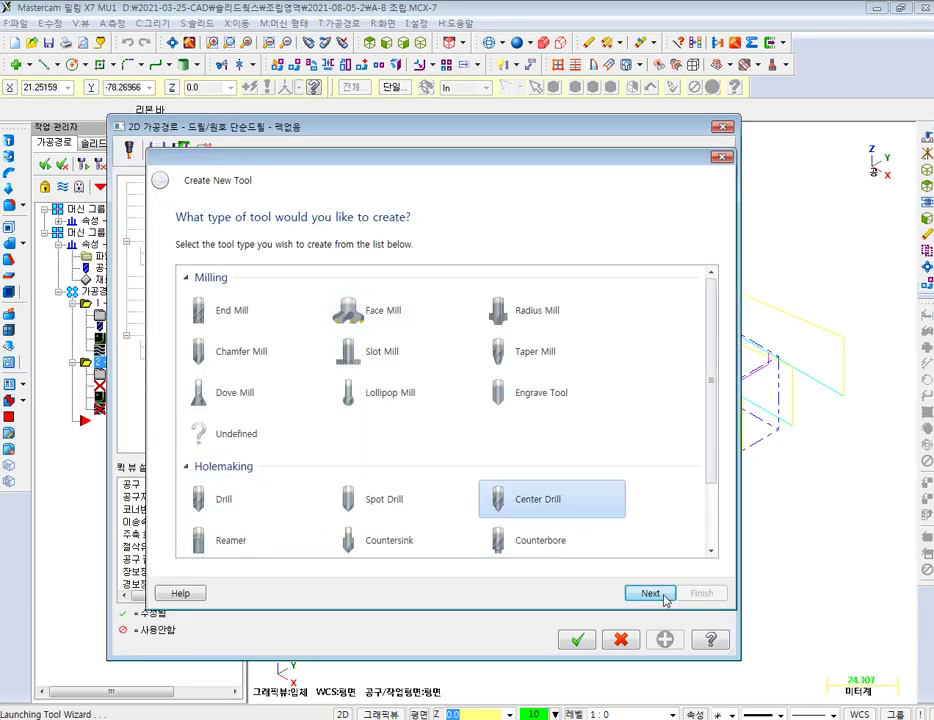
click(664, 597)
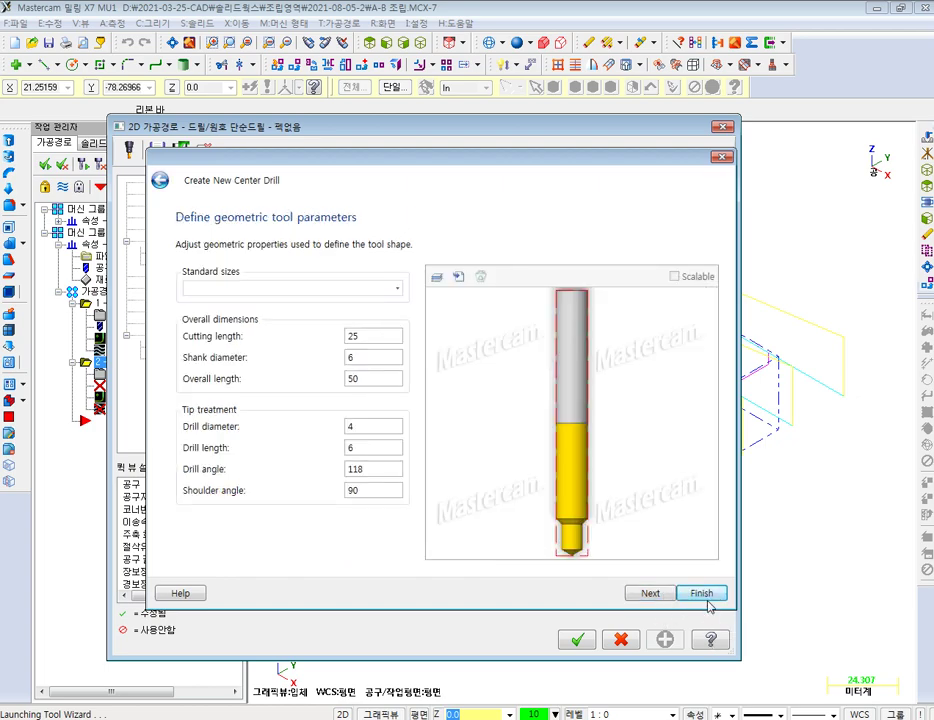
click(704, 597)
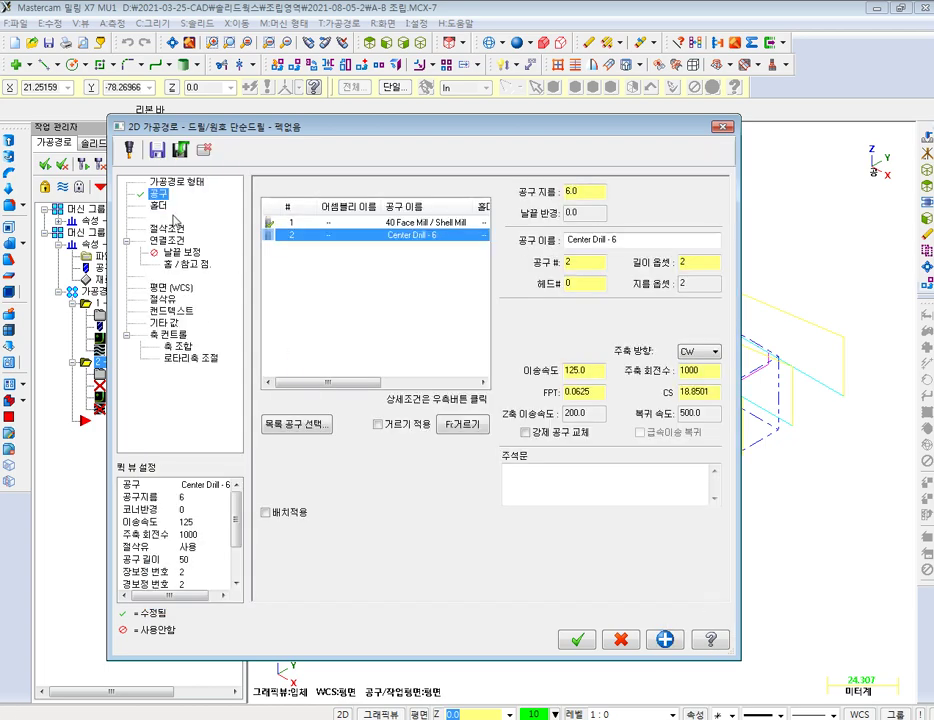
- Set the spot-drill linking heights 10/5/0 with depth -1.0
click(168, 229)
click(167, 241)
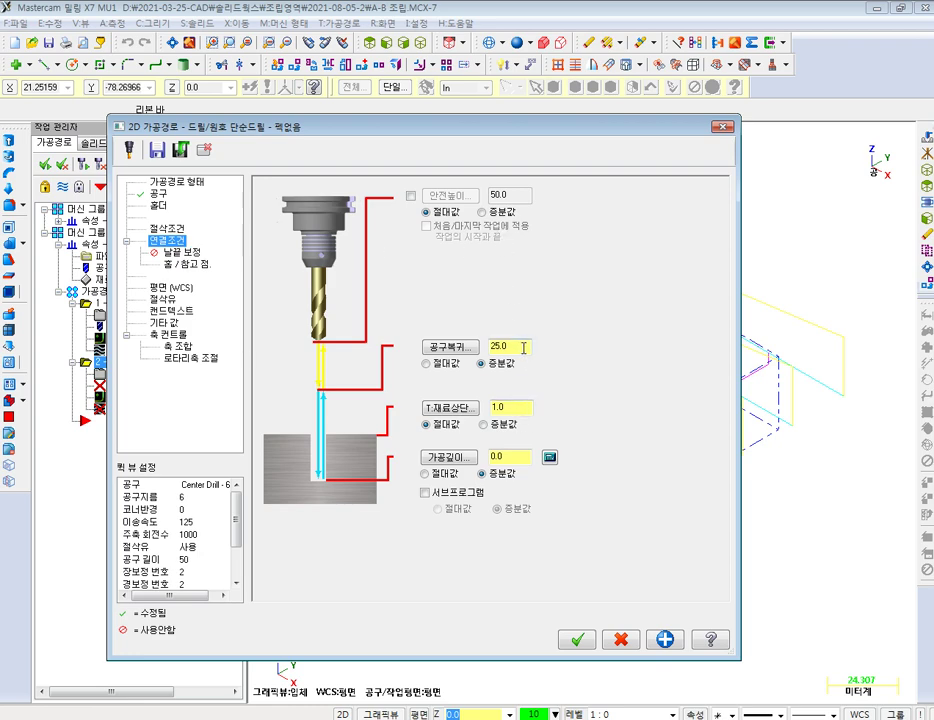
click(410, 195)
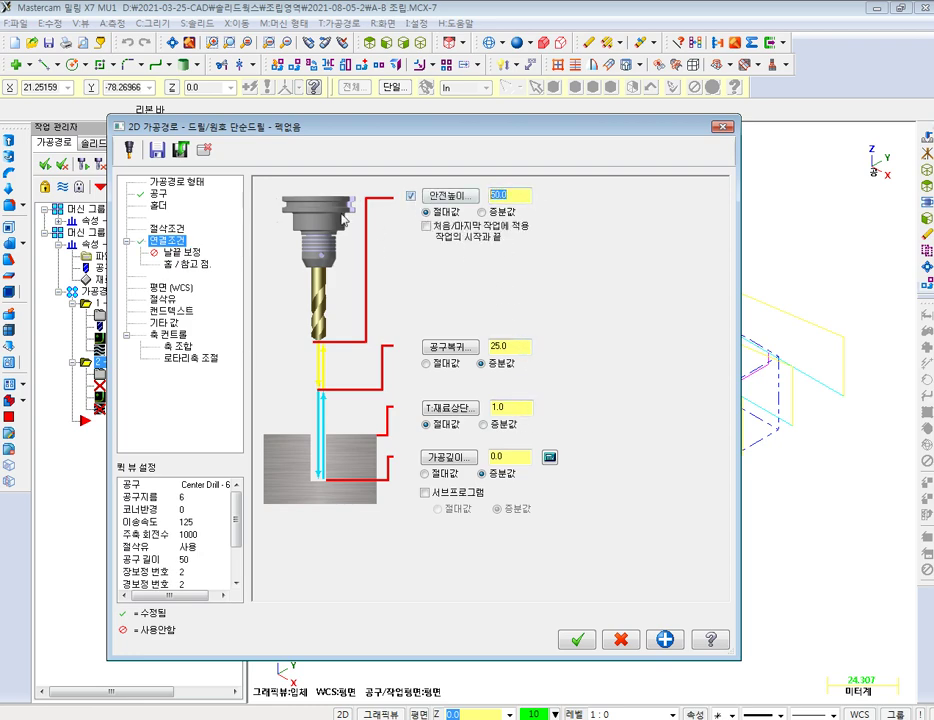
click(509, 195)
text(10)
key(Tab)
key(Tab)
key(Tab)
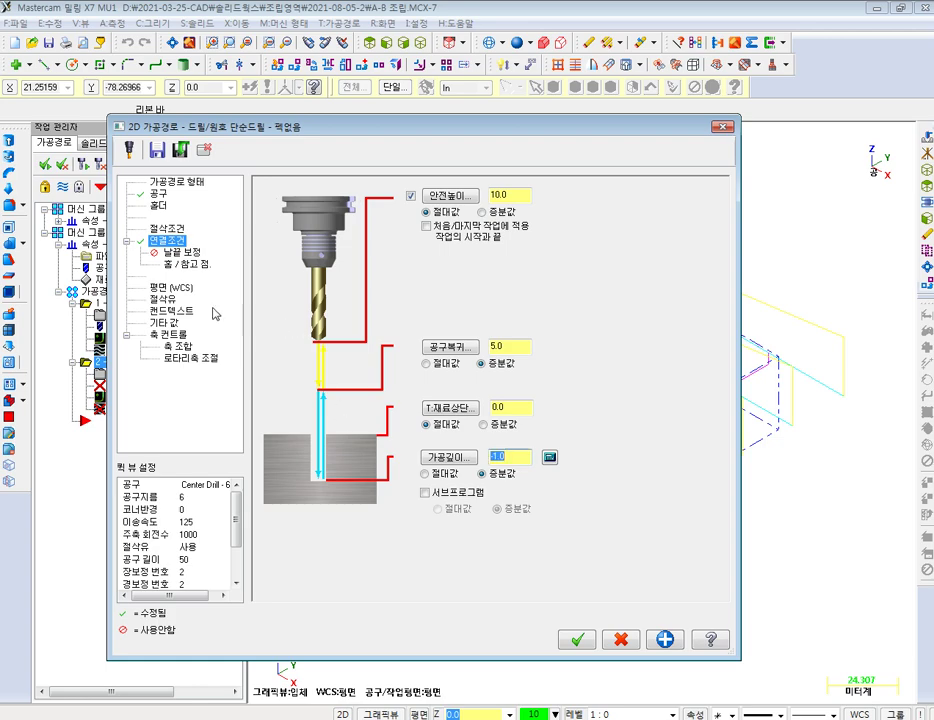
- Turn flood coolant on and accept the center-drilling operation
click(165, 298)
click(505, 267)
click(500, 286)
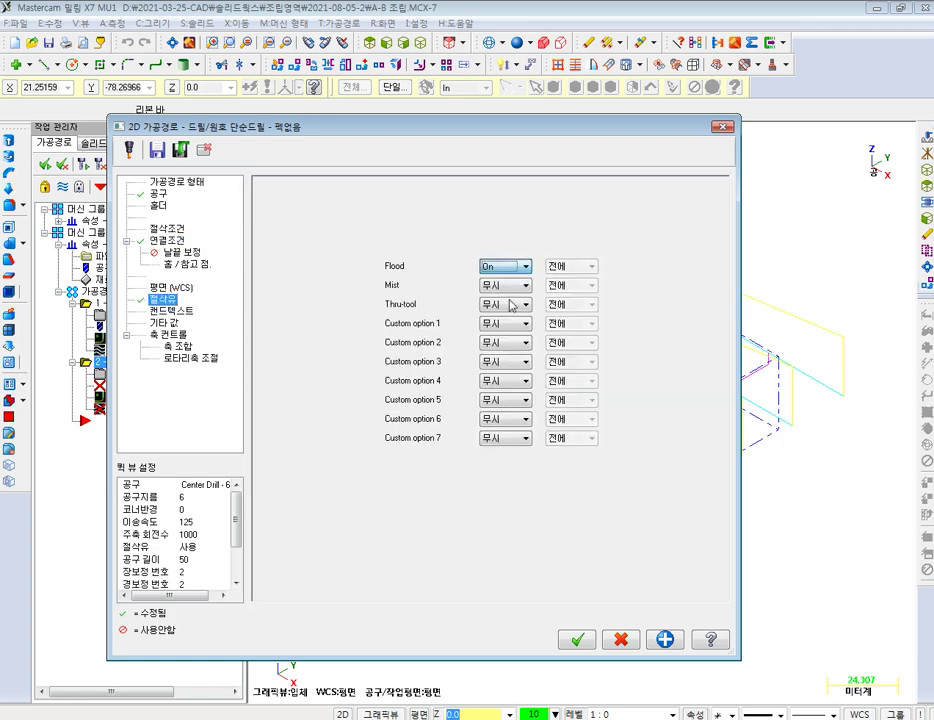
click(585, 640)
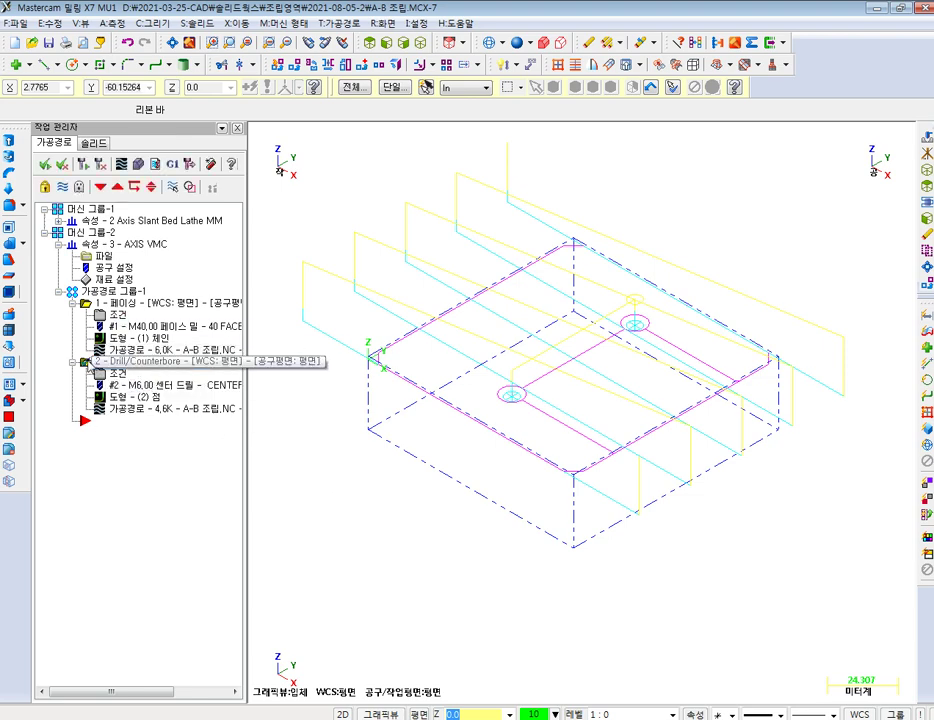
- Duplicate the Drill/Counterbore operation and open the copy's parameters
right_click(130, 362)
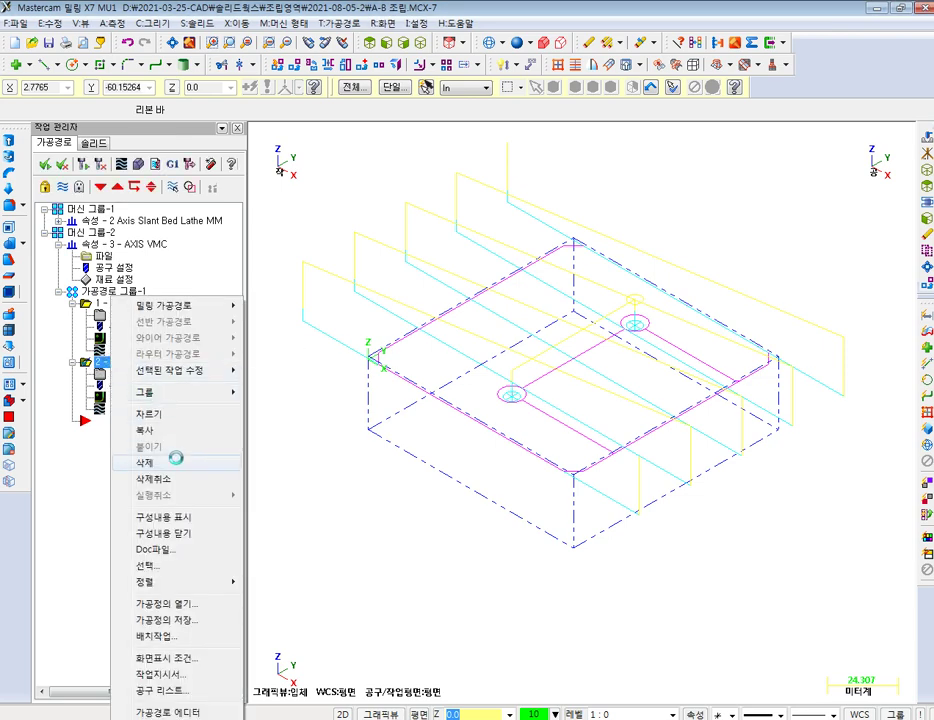
click(172, 428)
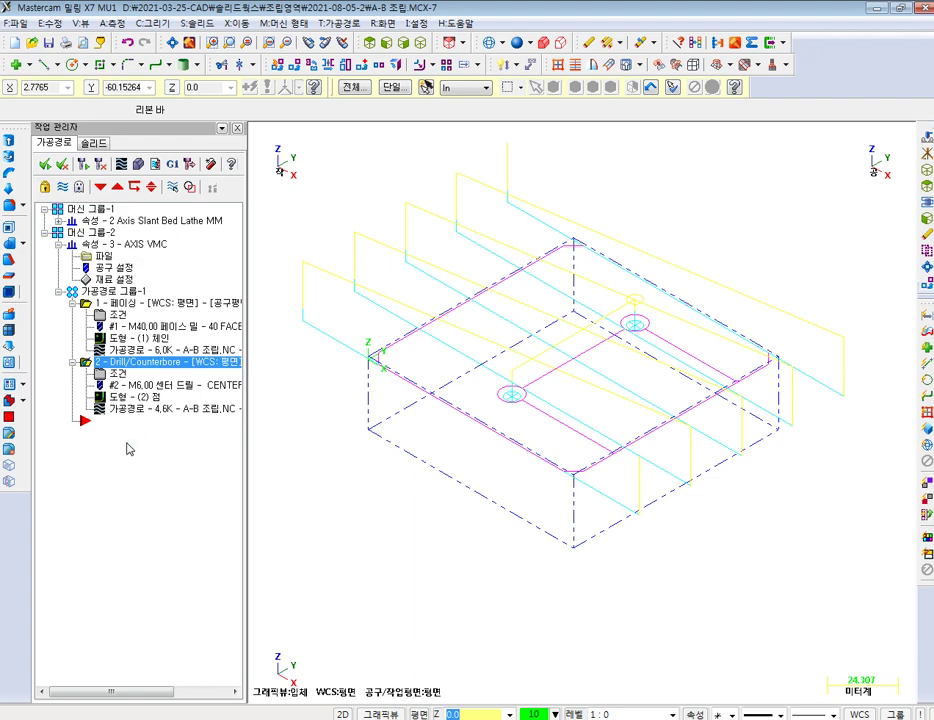
right_click(124, 444)
click(165, 442)
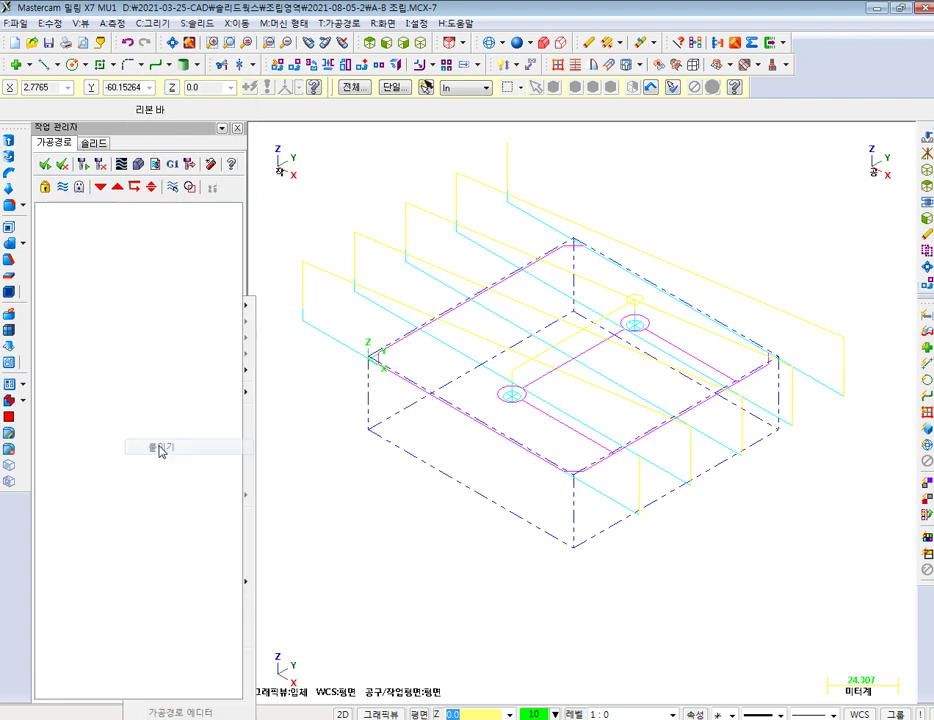
click(72, 268)
click(72, 280)
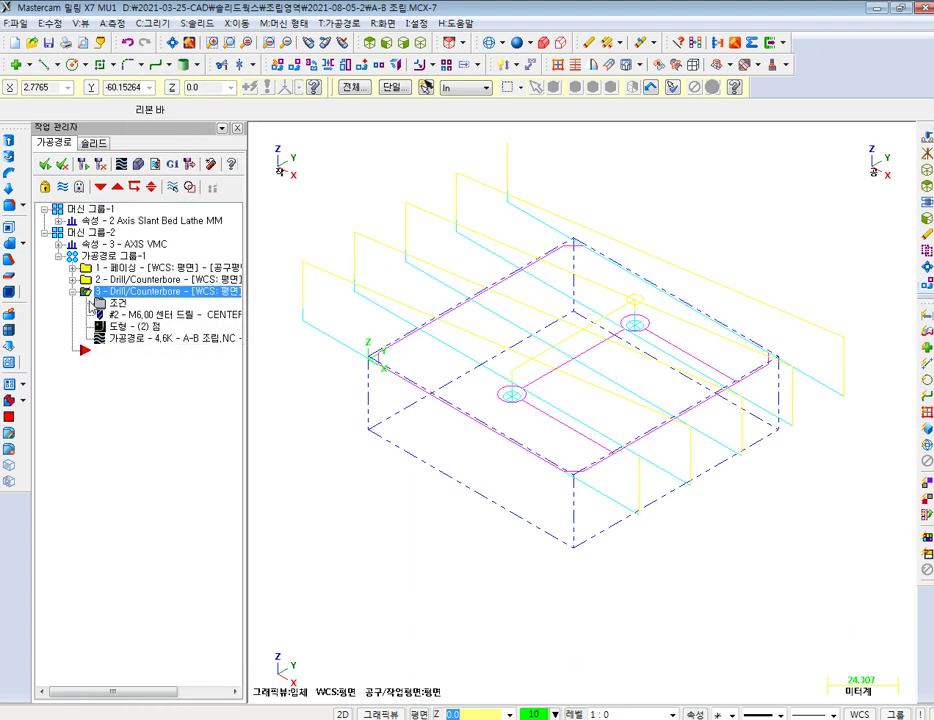
click(118, 304)
- Create a new 10 mm standard drill for the copied operation
click(158, 193)
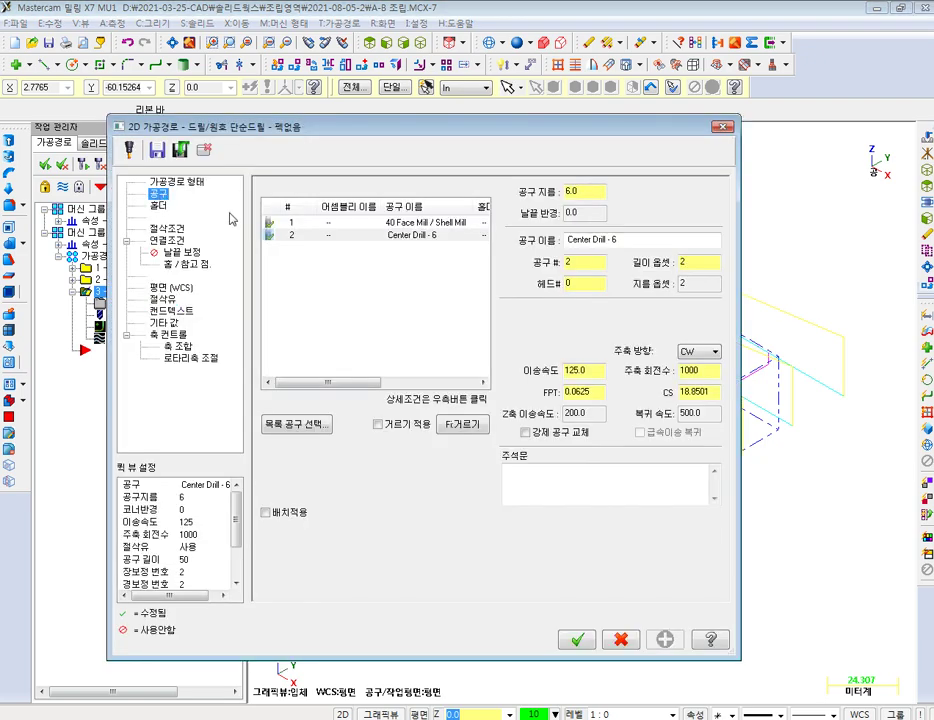
right_click(302, 290)
click(345, 311)
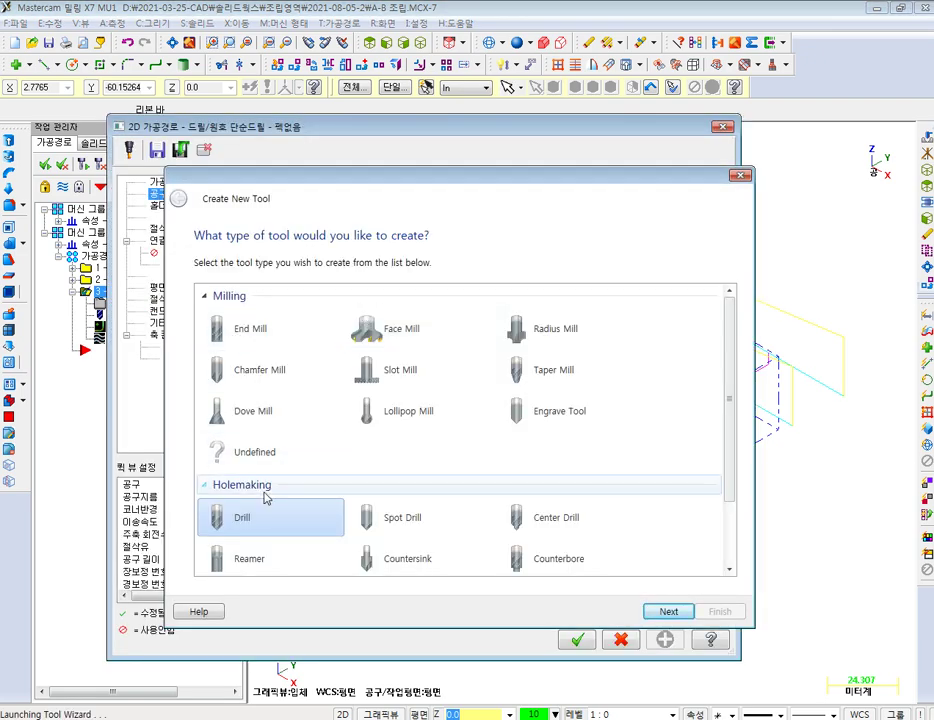
click(668, 611)
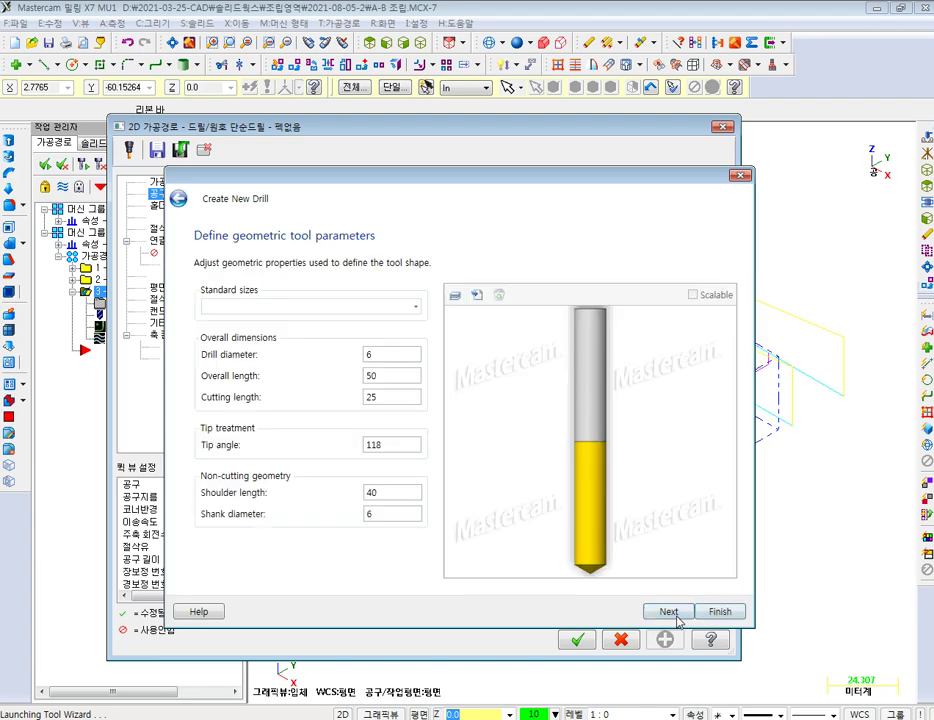
text(0)
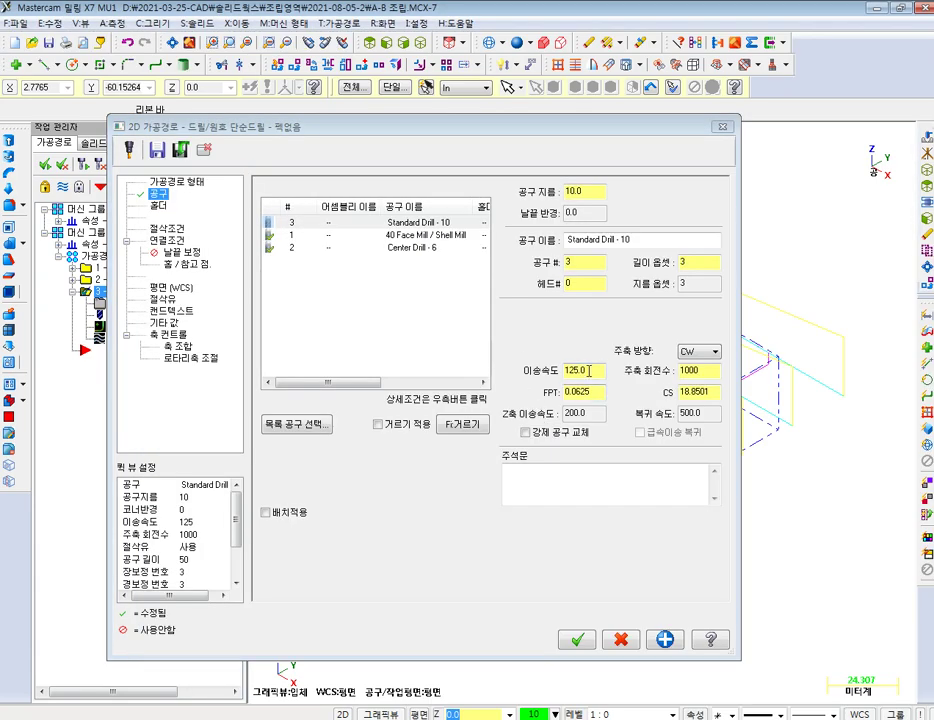
- Set the drill's feed rate to 60 and spindle speed to 600
double_click(589, 371)
text(60)
key(Tab)
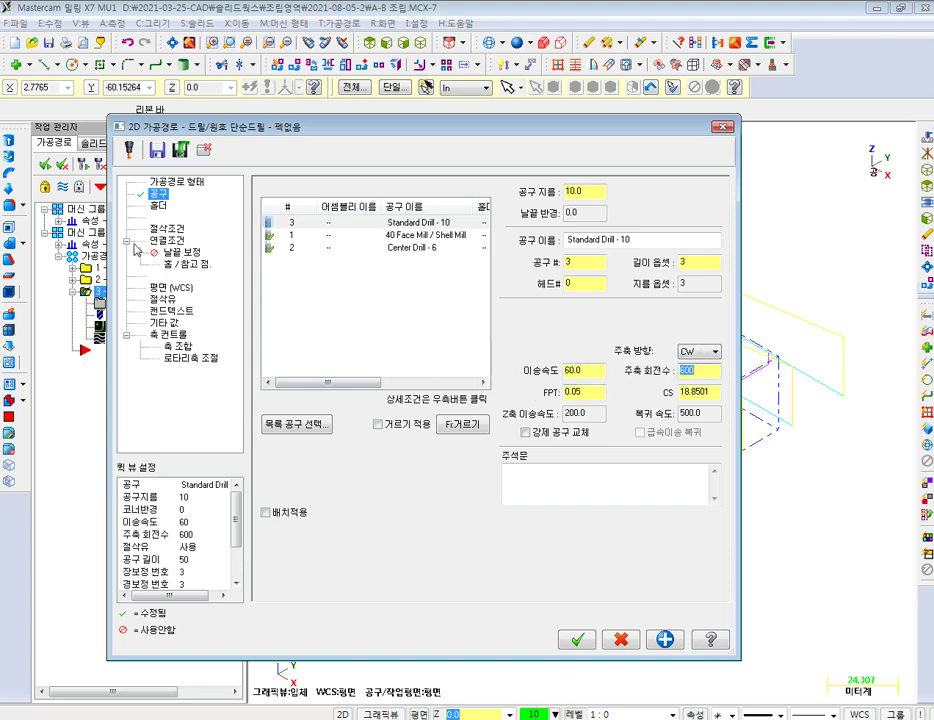
click(158, 204)
- Switch the drill cycle to peck drill (펙드릴) and set its cutting depth
click(167, 228)
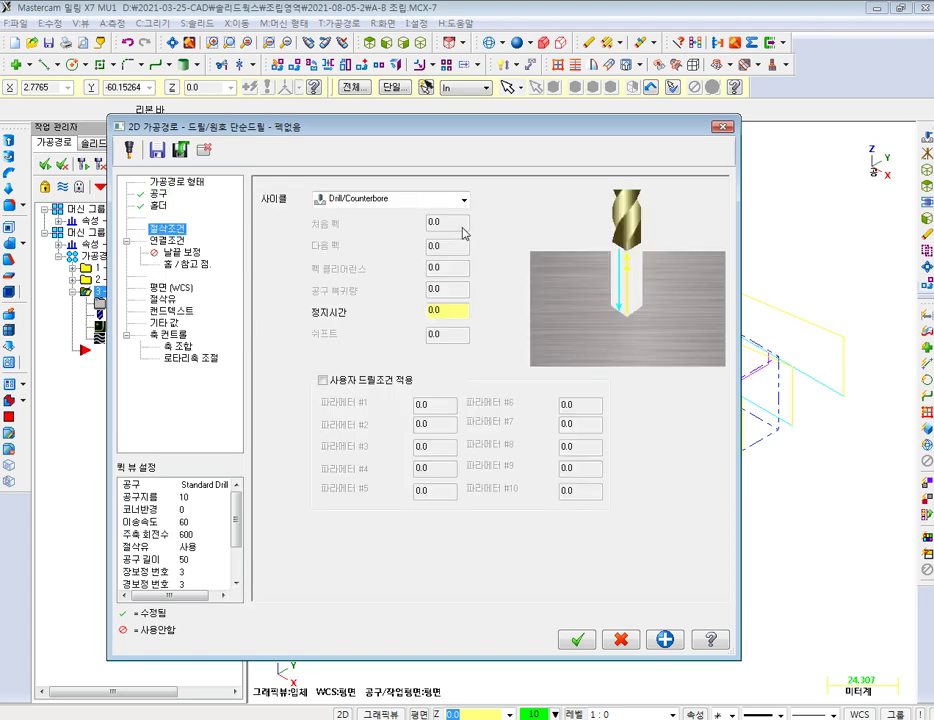
click(393, 200)
click(376, 226)
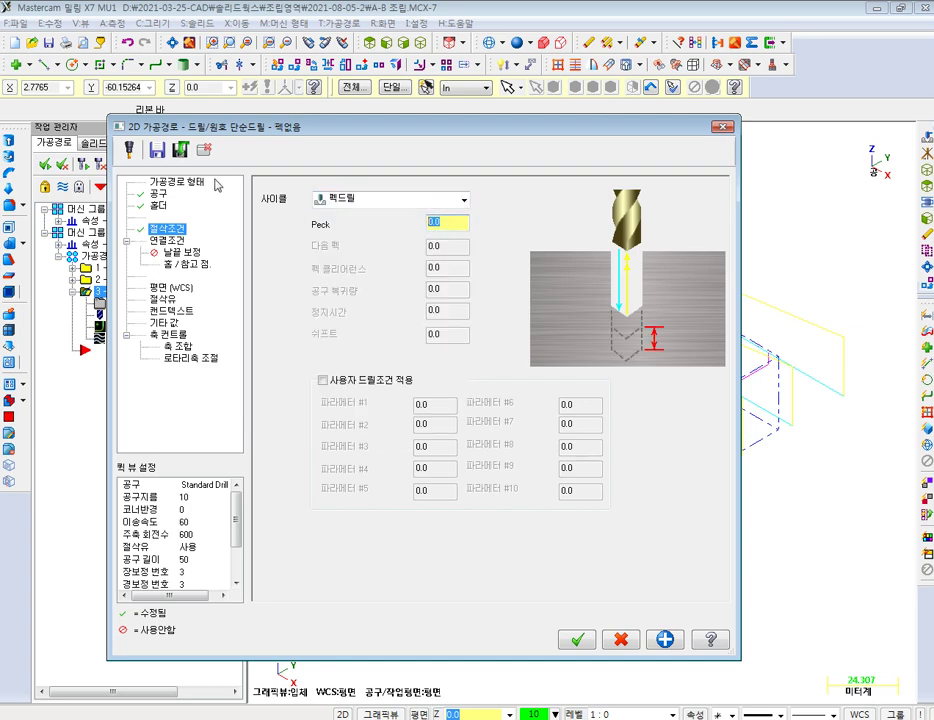
click(167, 240)
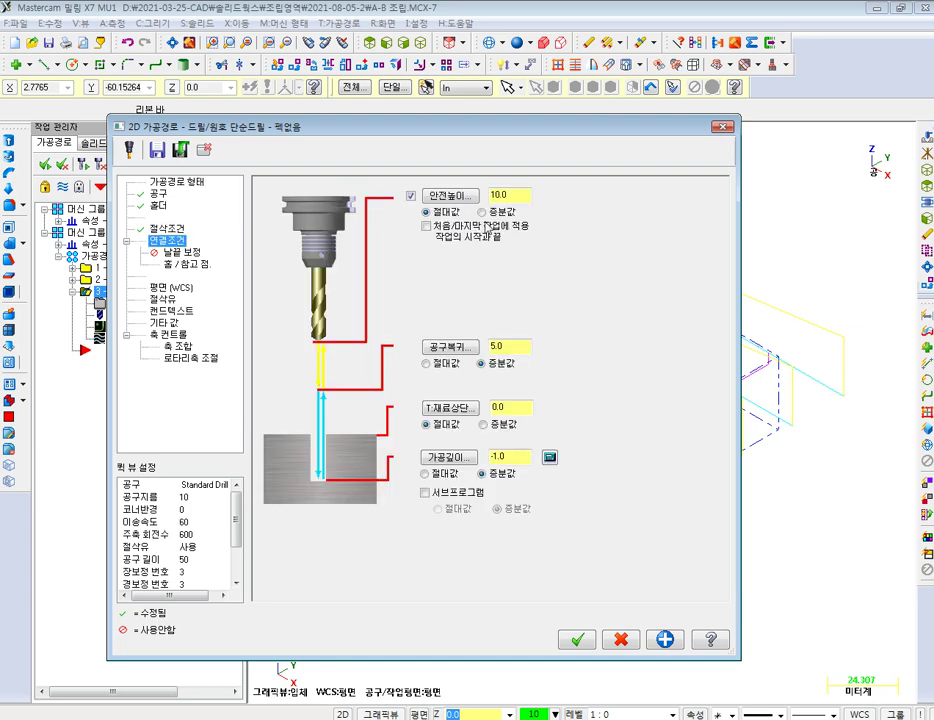
click(520, 455)
- Enable drill tip compensation and flood coolant, then regenerate the peck-drill toolpath
click(176, 252)
click(315, 201)
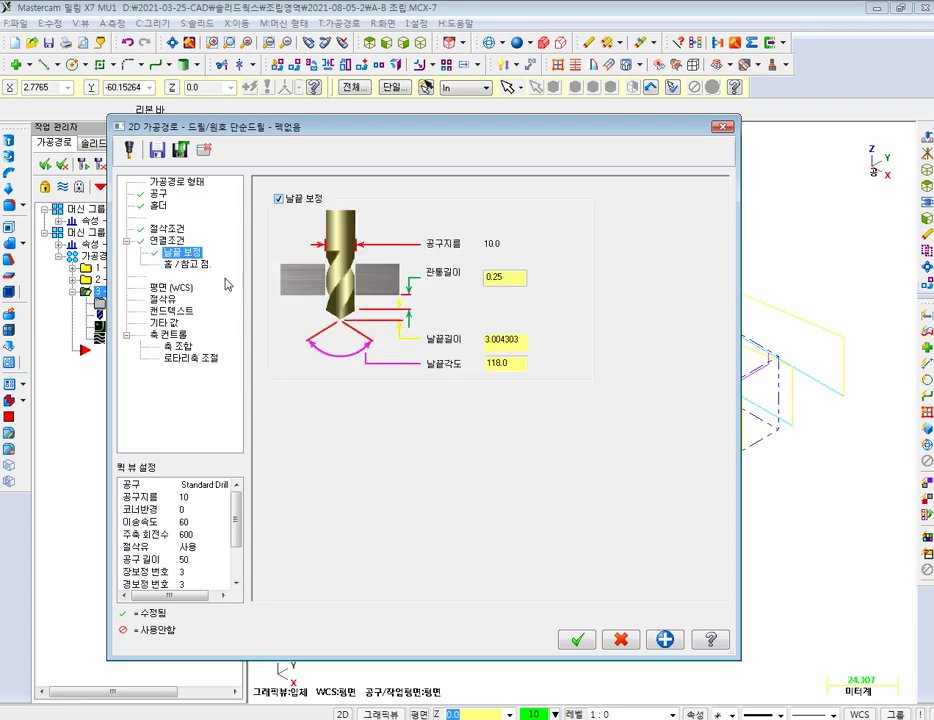
click(163, 298)
click(502, 267)
click(500, 279)
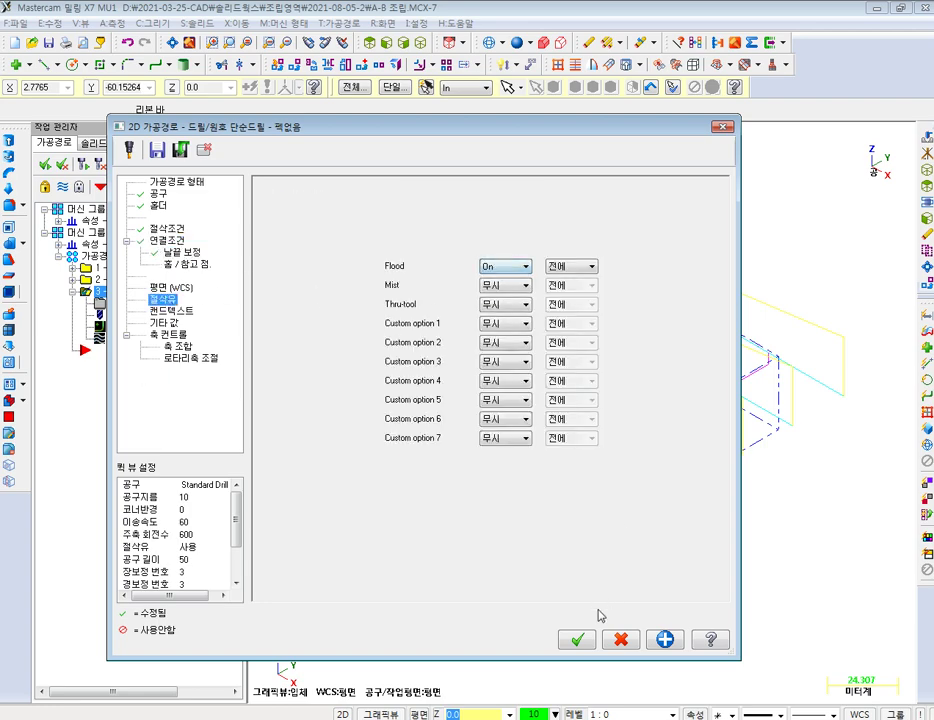
click(578, 638)
click(86, 166)
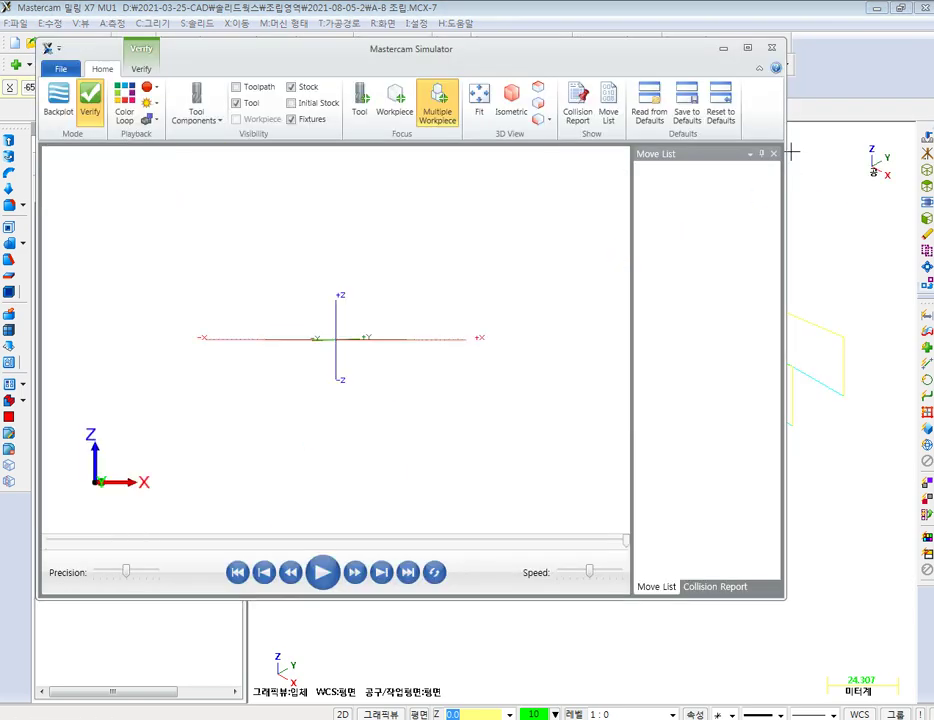
- Play all operations maximized with Color Loop on, orbit to inspect, then close
click(747, 47)
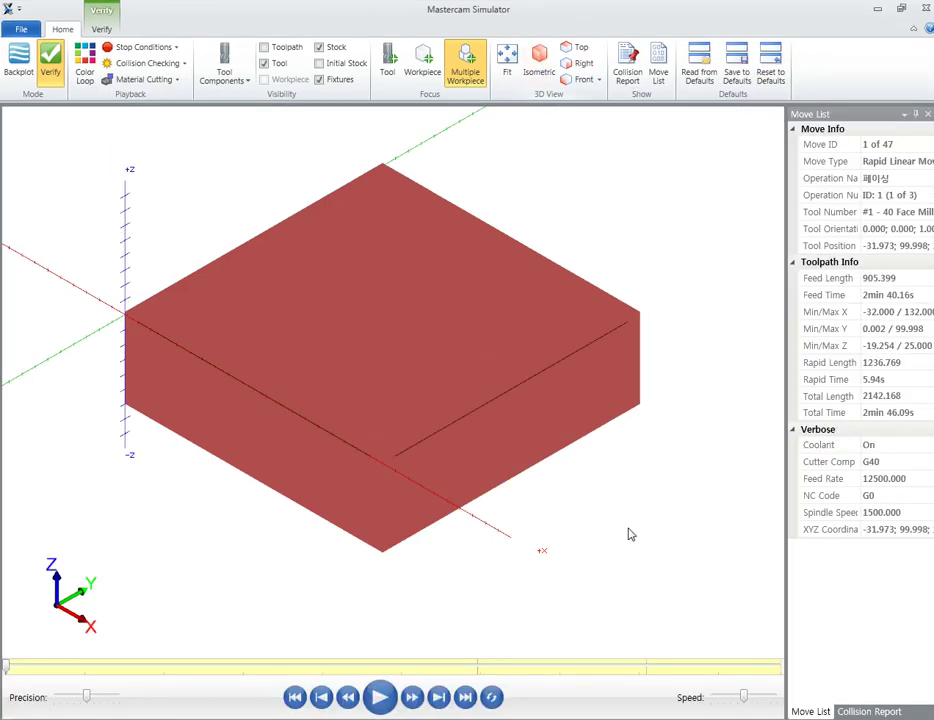
click(380, 697)
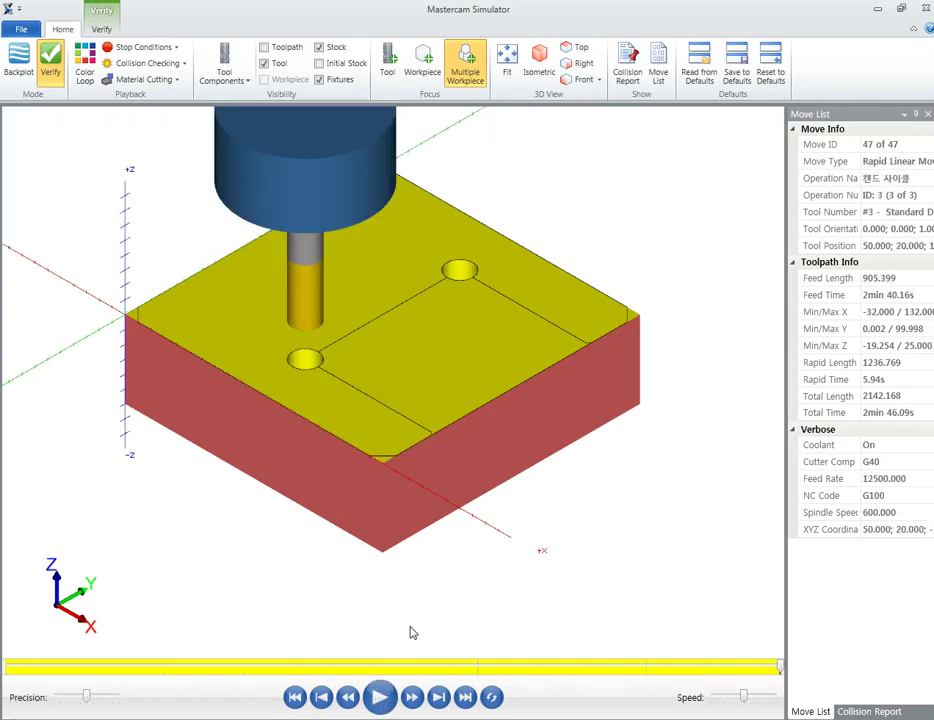
click(85, 65)
key(alt)
middle_drag(428, 371, 426, 355)
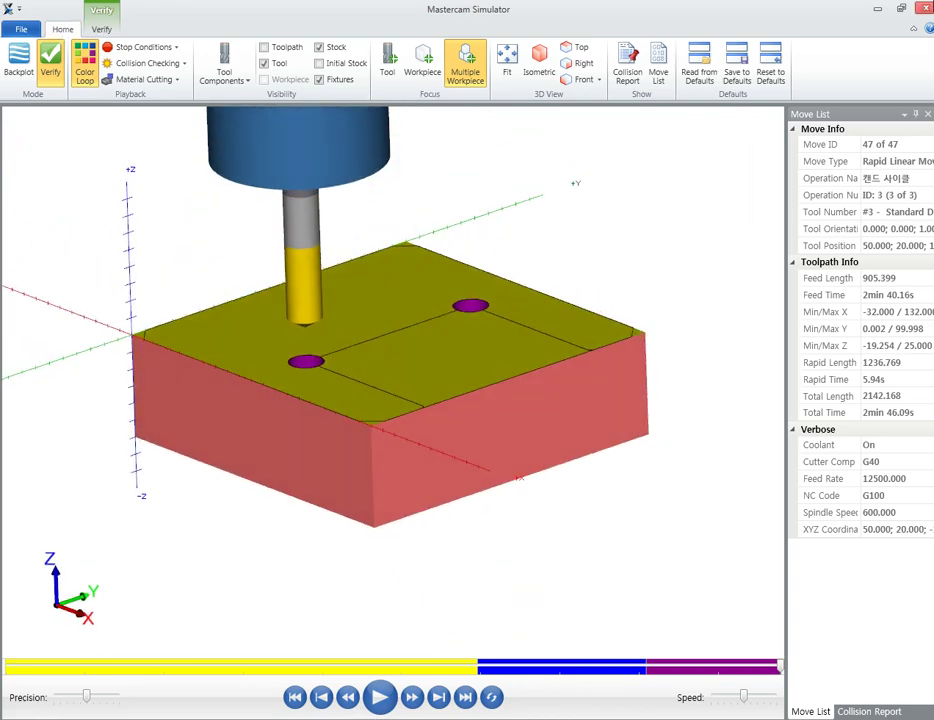
middle_drag(536, 392, 895, 124)
key(alt)
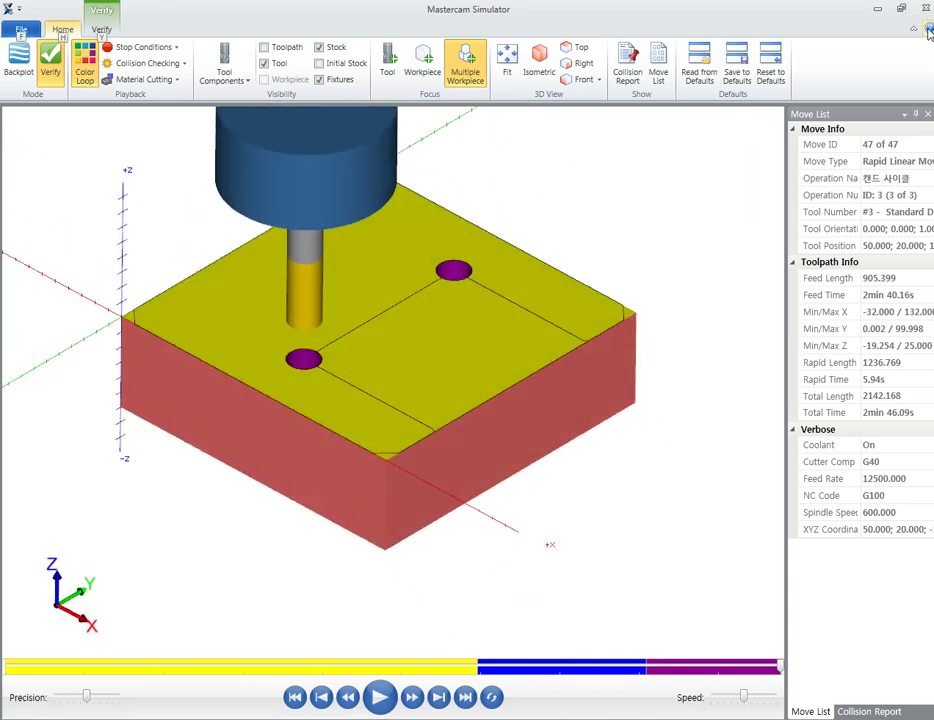
click(925, 8)
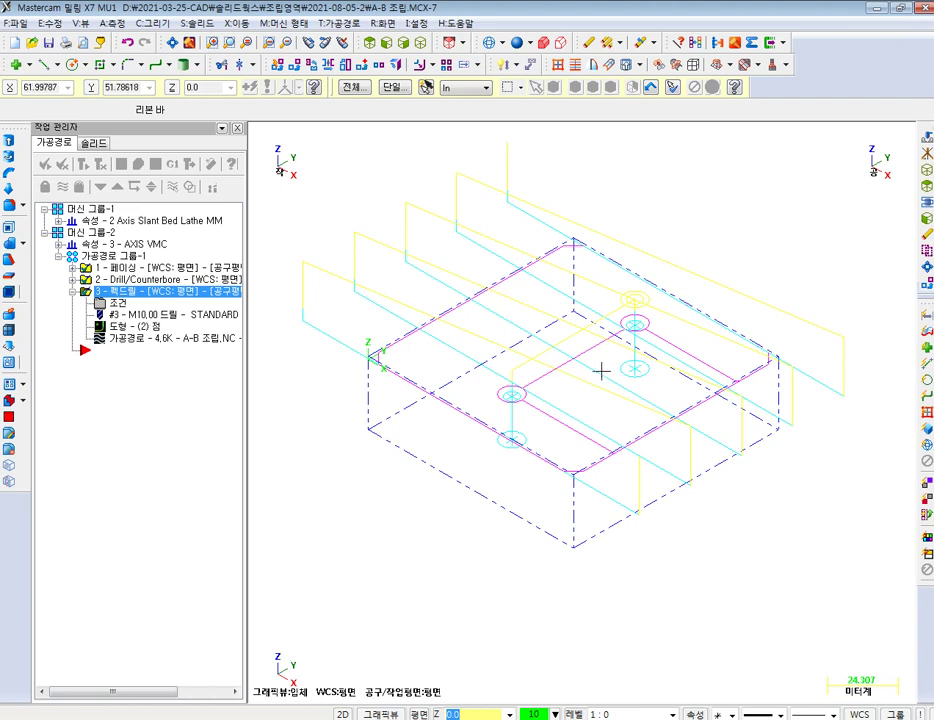
- Review the 100×100×40 stock setup and replay the verification
click(58, 244)
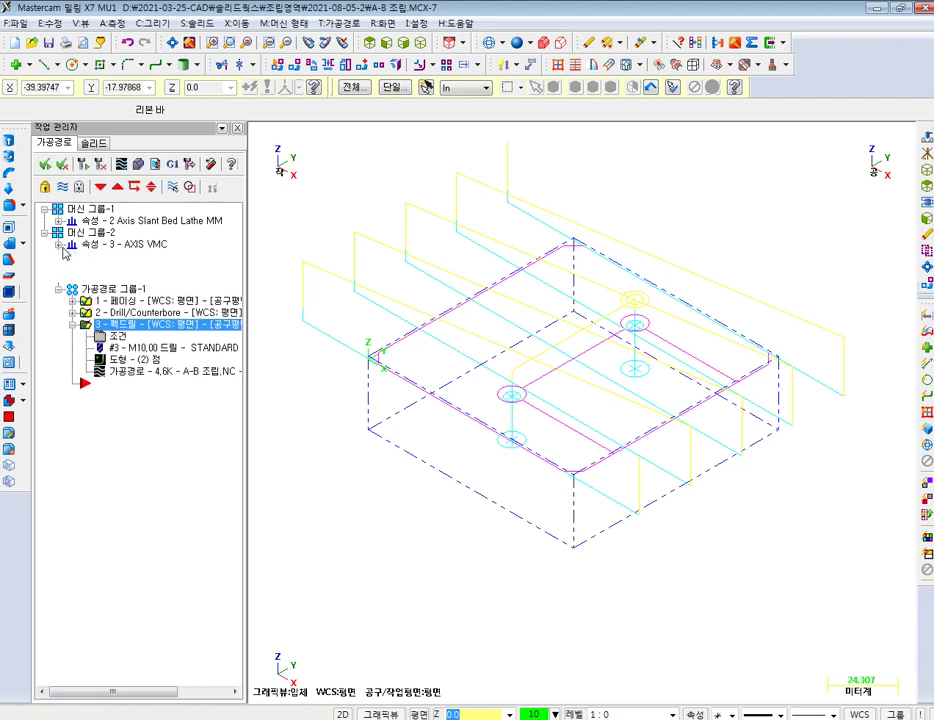
click(121, 281)
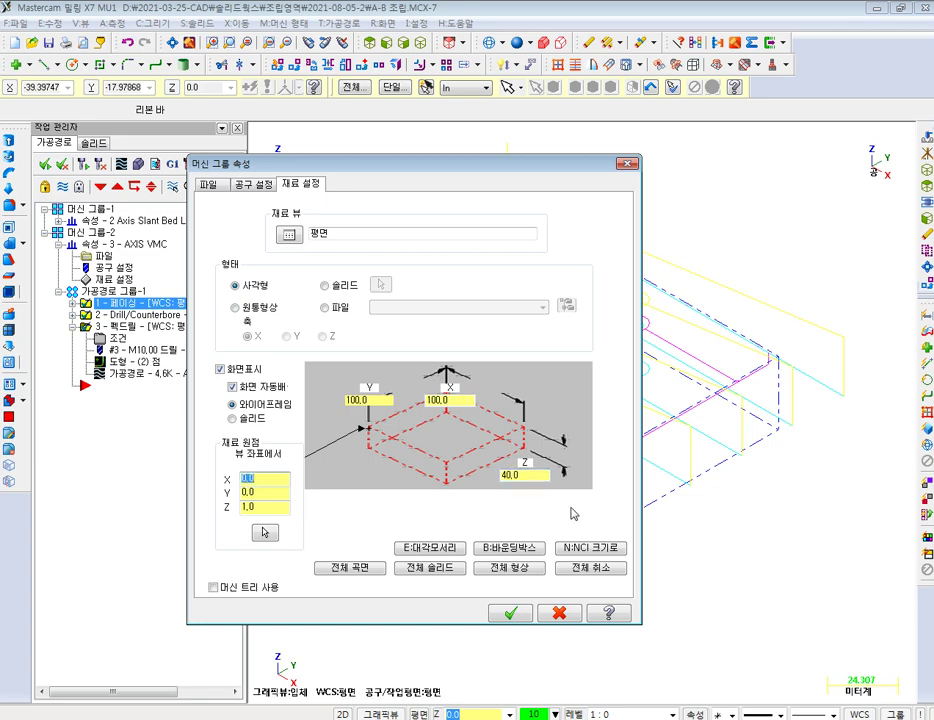
click(509, 613)
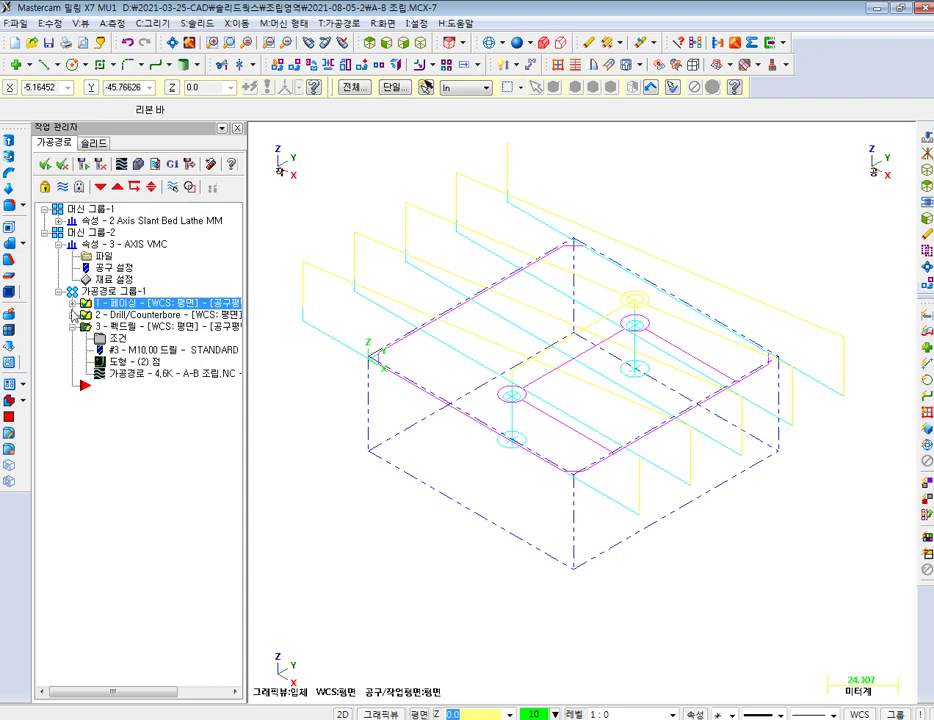
click(138, 164)
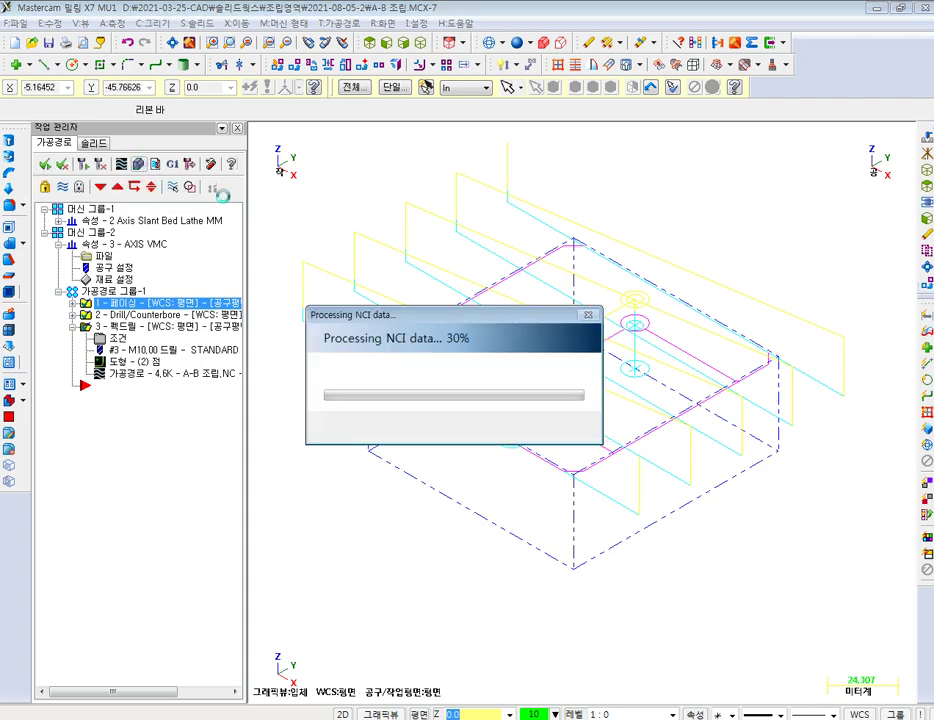
click(381, 697)
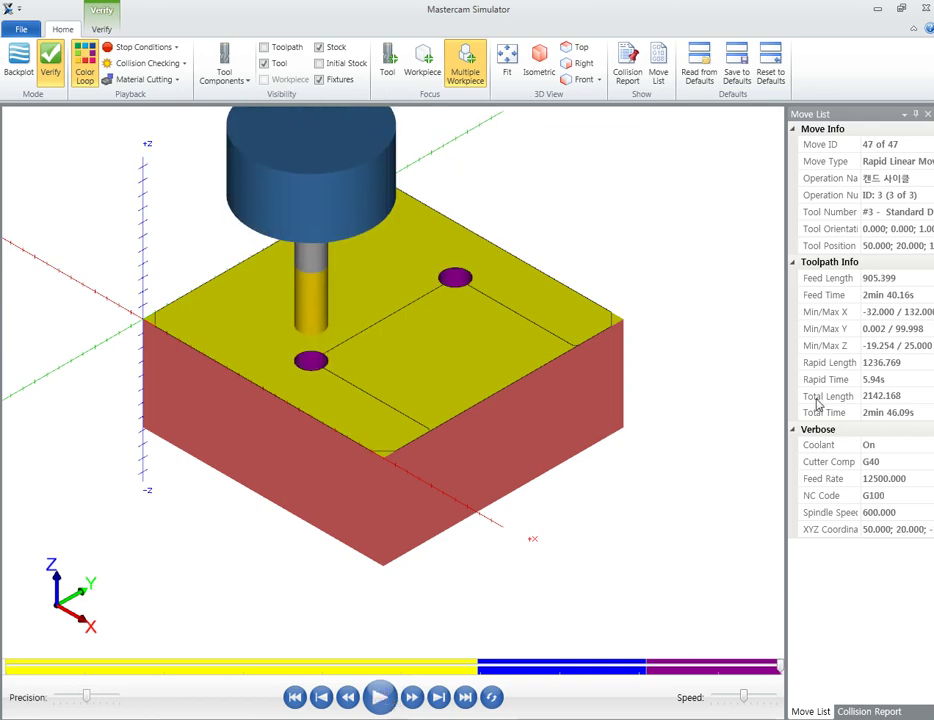
click(929, 8)
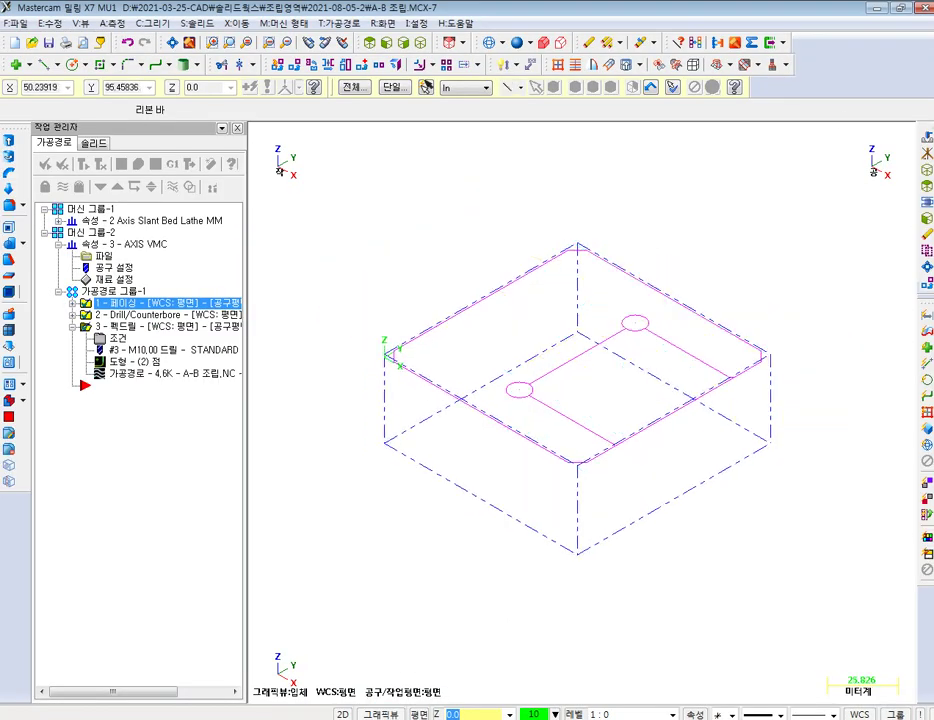
middle_drag(674, 300, 650, 312)
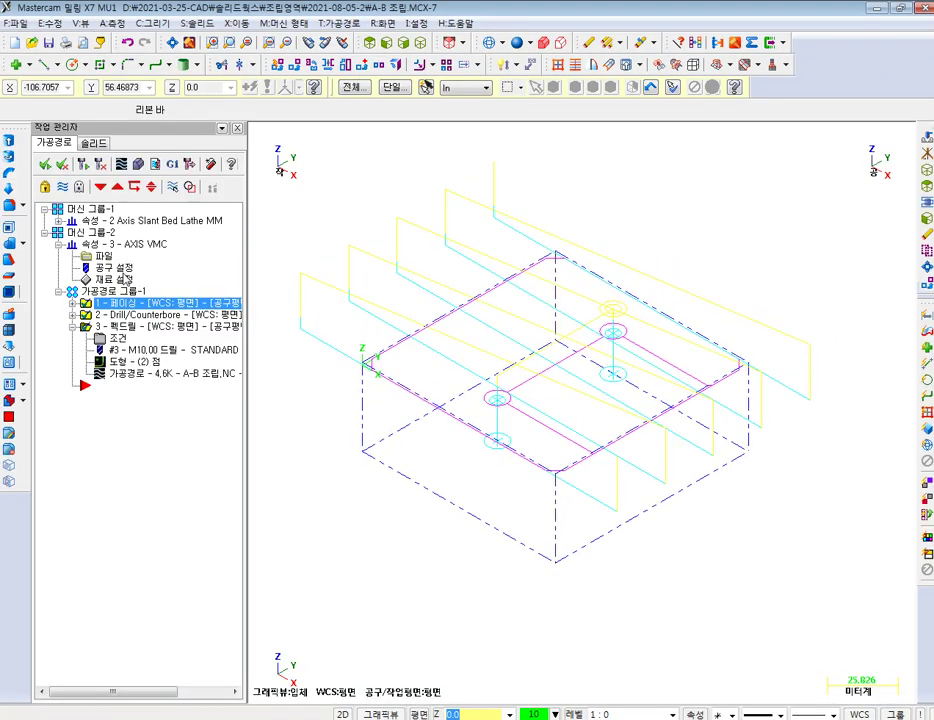
- Hide the stock outline and toolpaths, then view the part from the top
click(114, 280)
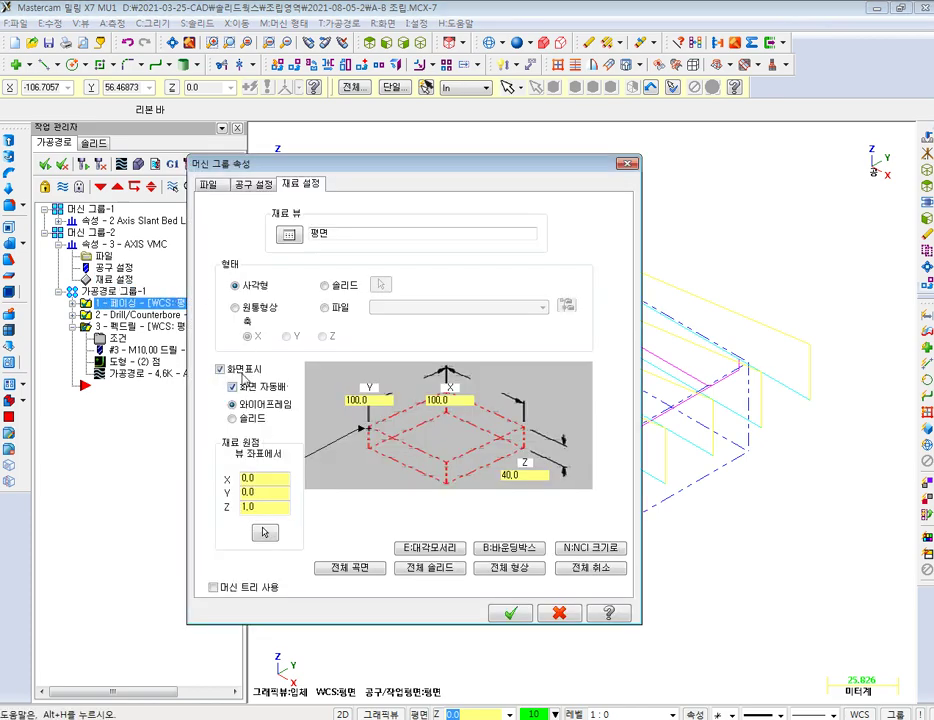
click(508, 612)
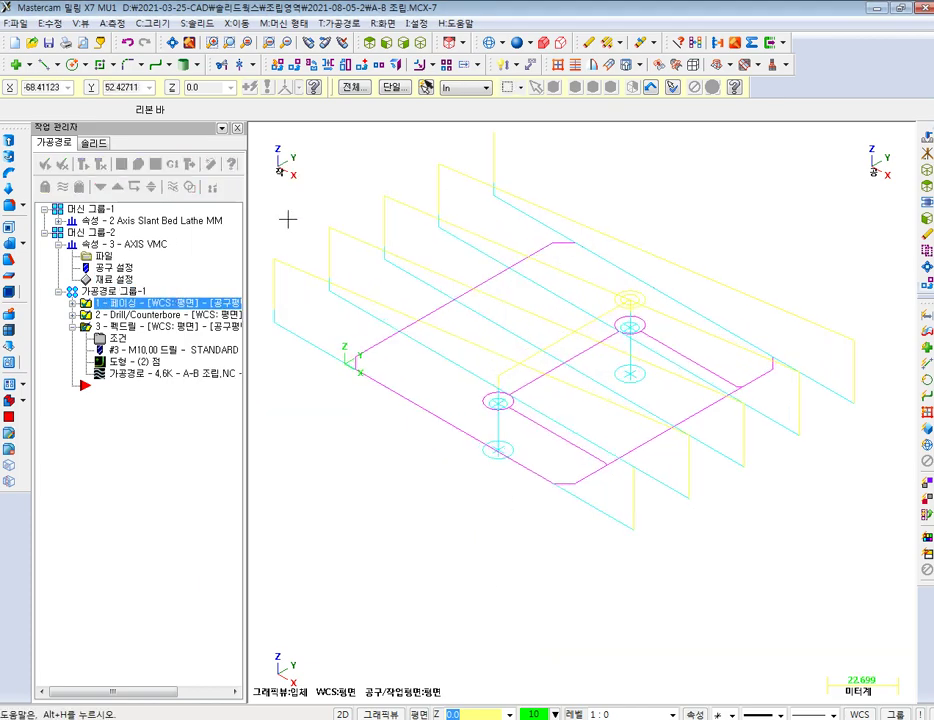
key(alt+t)
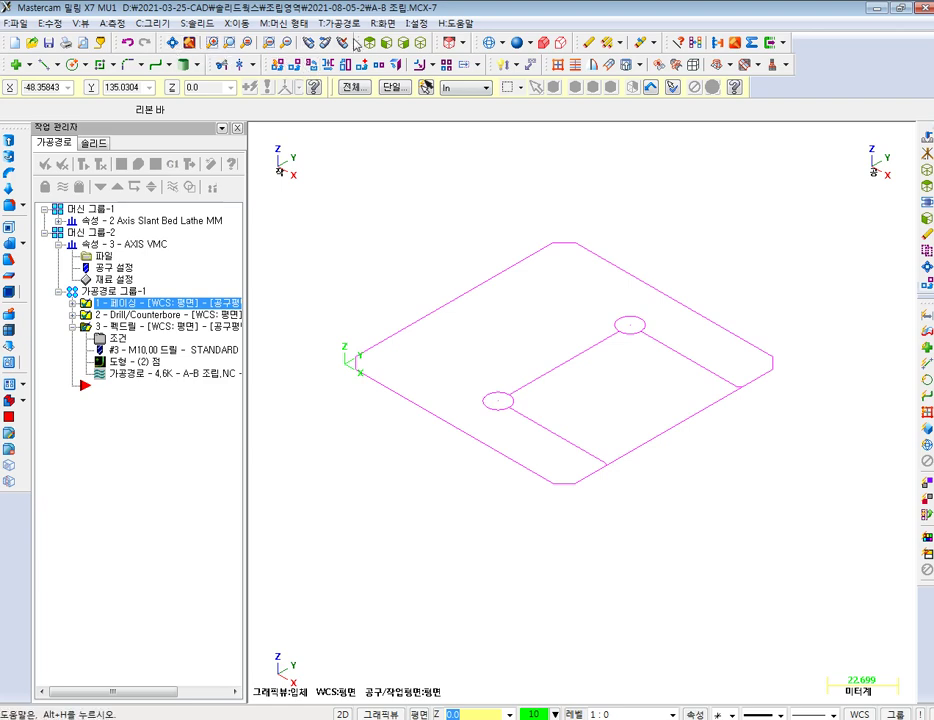
click(355, 42)
right_click(104, 290)
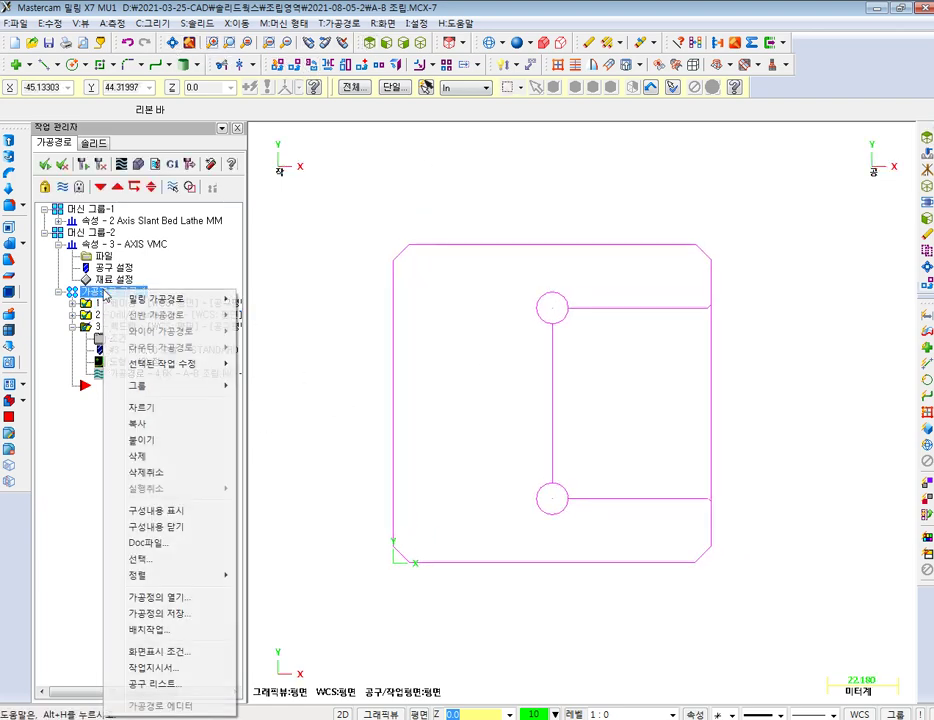
mouse_move(158, 298)
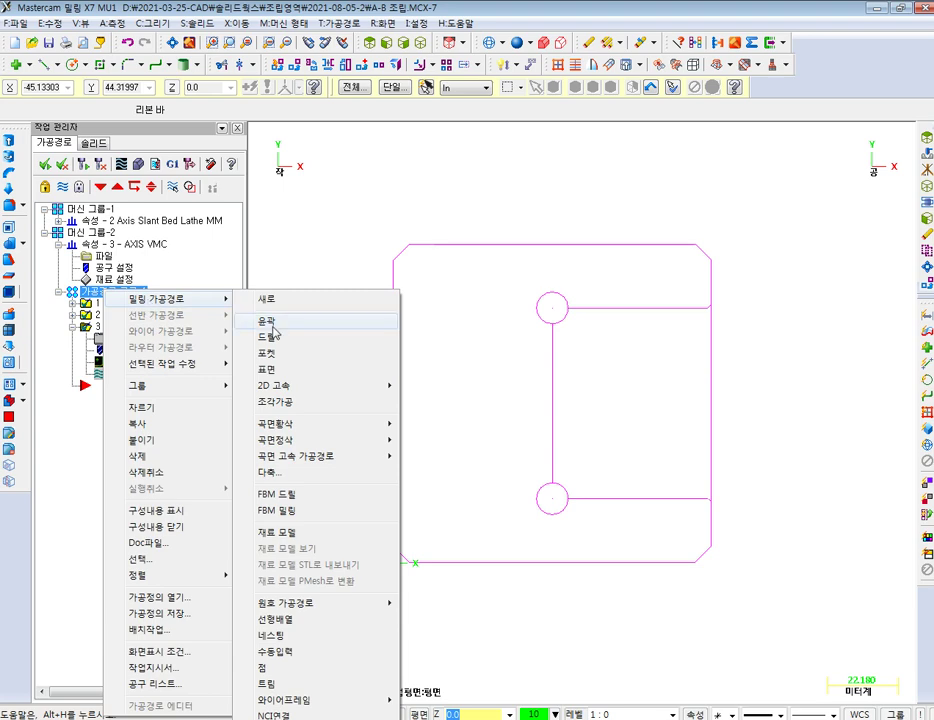
- Add a 2D contour toolpath chained only to the right edge of the part outline
click(273, 330)
click(394, 460)
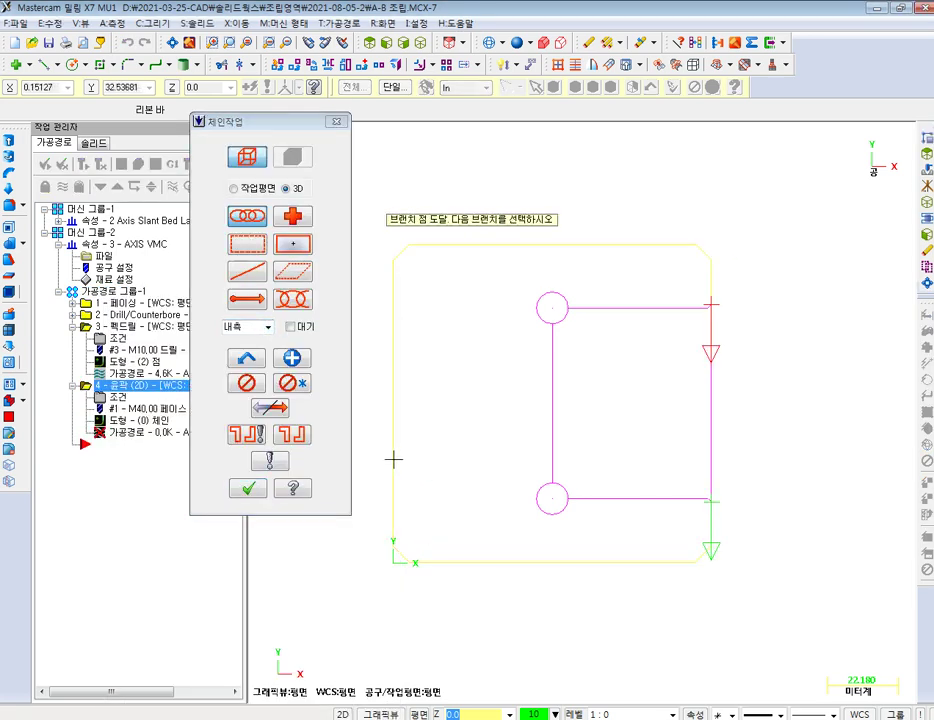
click(716, 449)
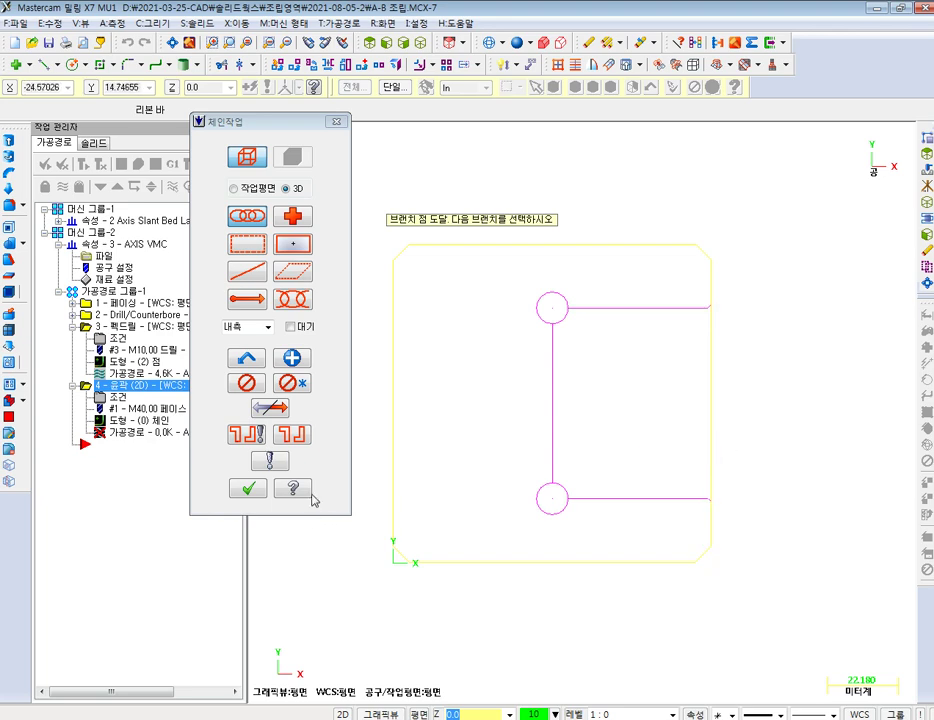
click(258, 494)
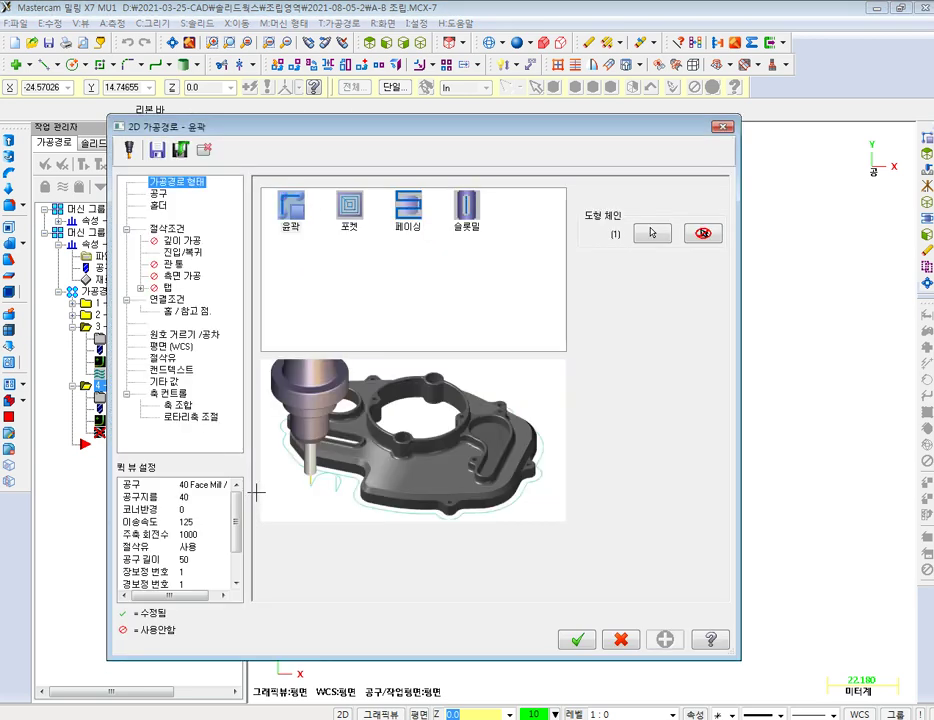
- Create a new 12 flat endmill with feed 1500, plunge 700 and spindle 2500
click(158, 193)
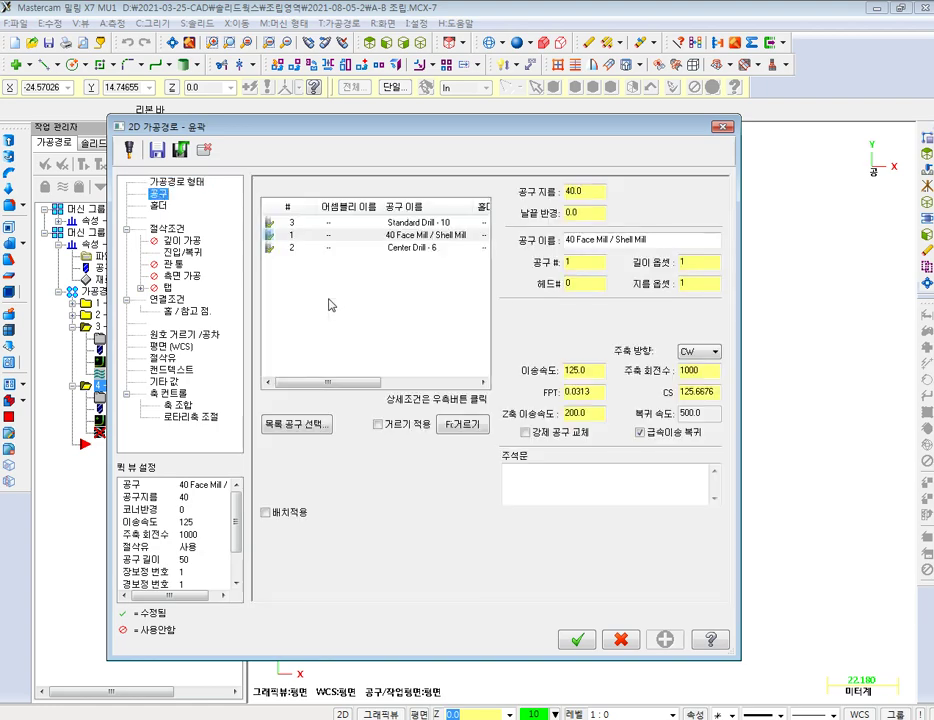
right_click(330, 300)
click(380, 310)
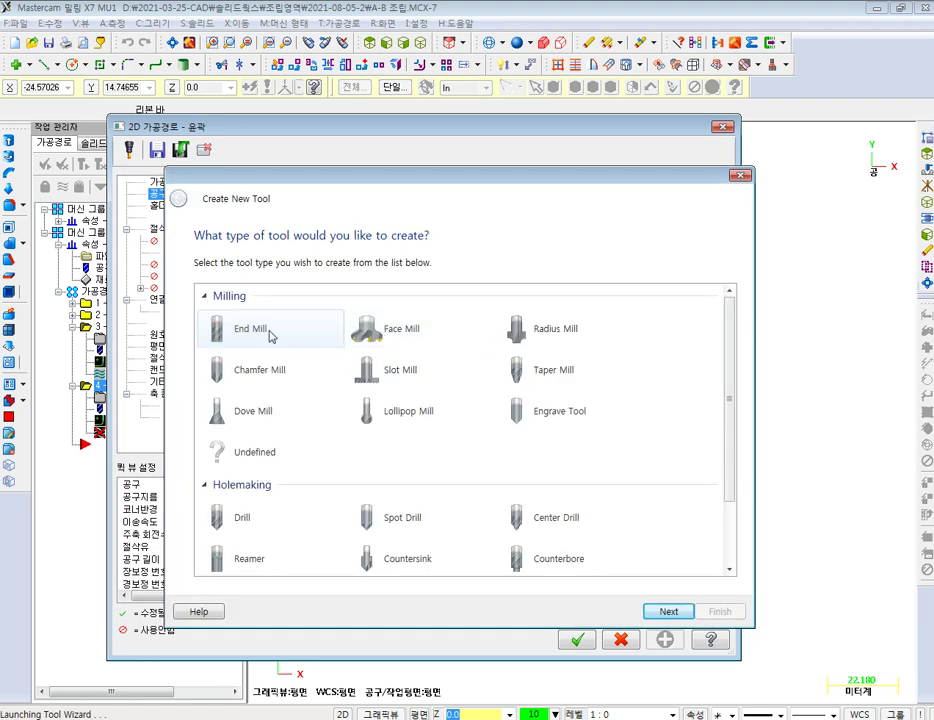
click(668, 611)
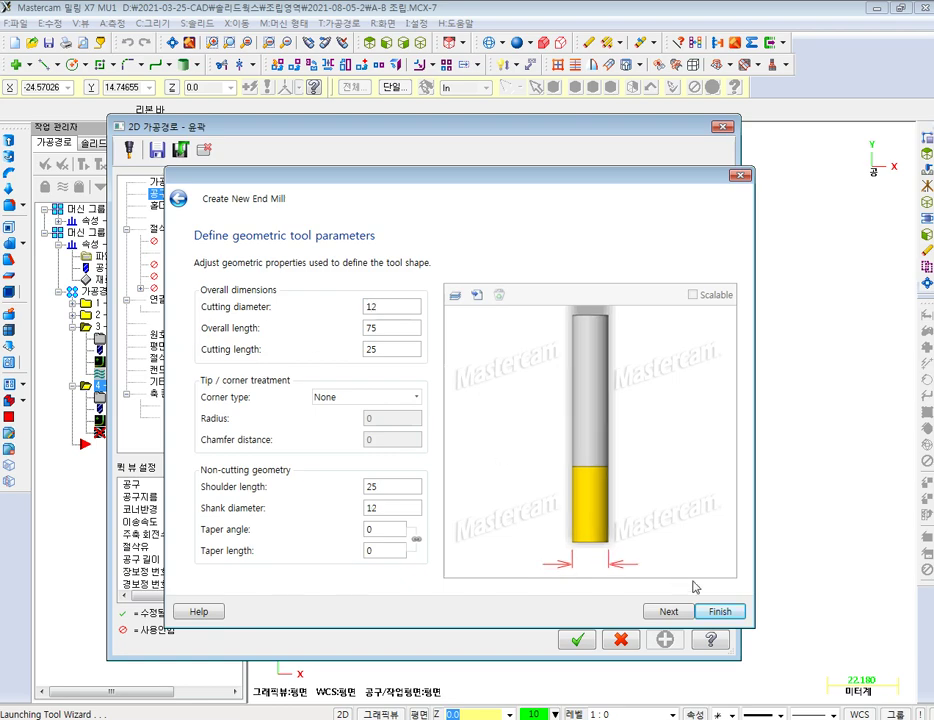
click(718, 611)
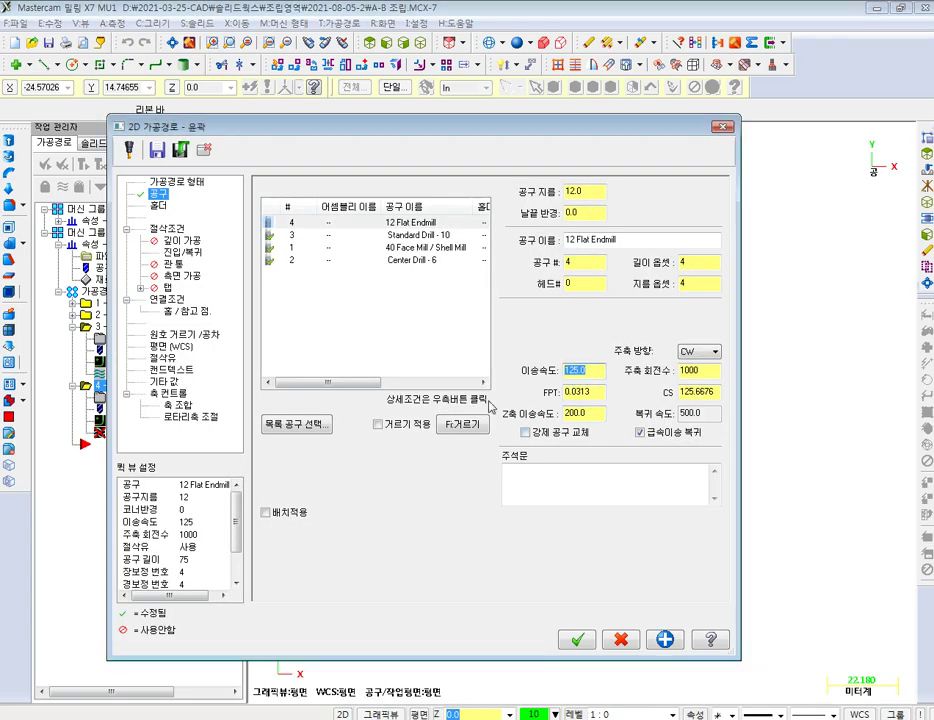
key(Tab)
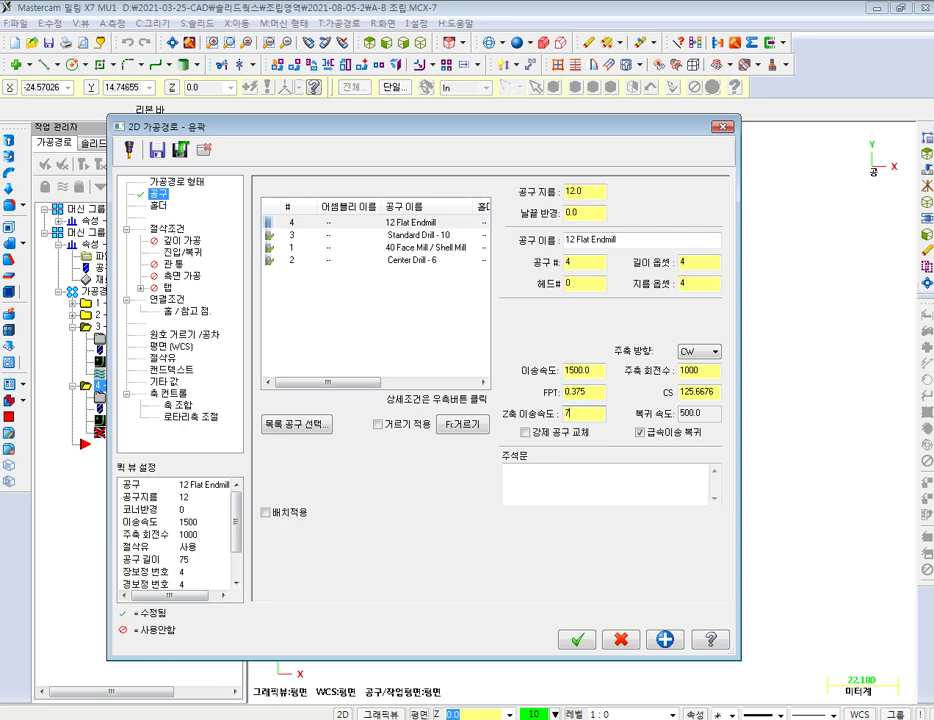
text(0)
text(2500)
key(Return)
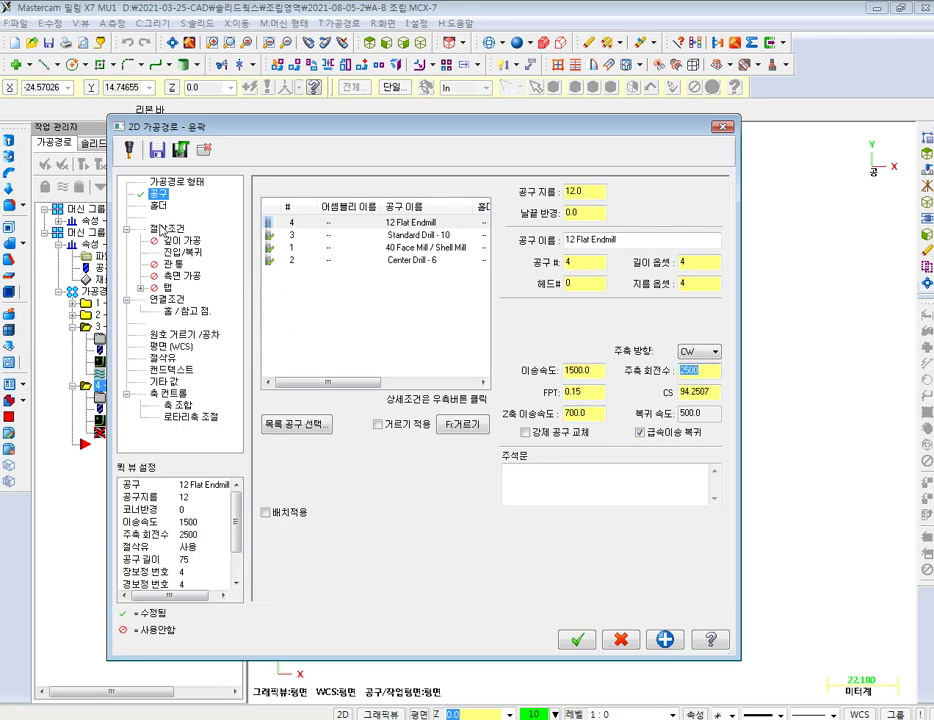
click(163, 229)
click(184, 241)
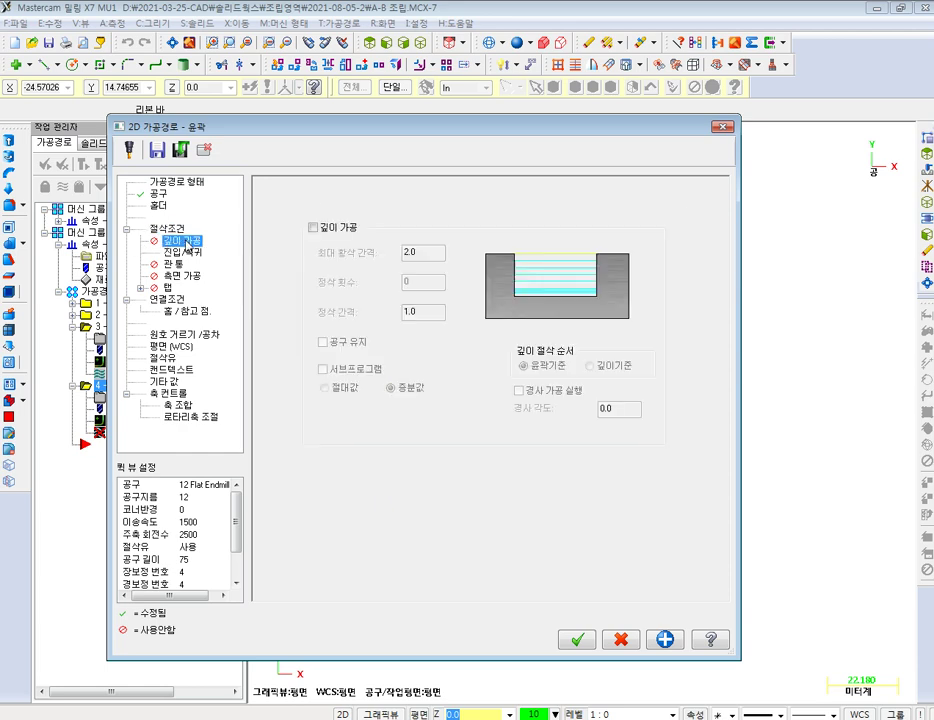
- Enable depth cuts with one 1.0 finish pass, keeping the tool down
click(313, 228)
double_click(410, 282)
text(1)
key(Tab)
click(341, 344)
- Shorten entry and exit lead-in/out to 10% (1.2)
click(180, 253)
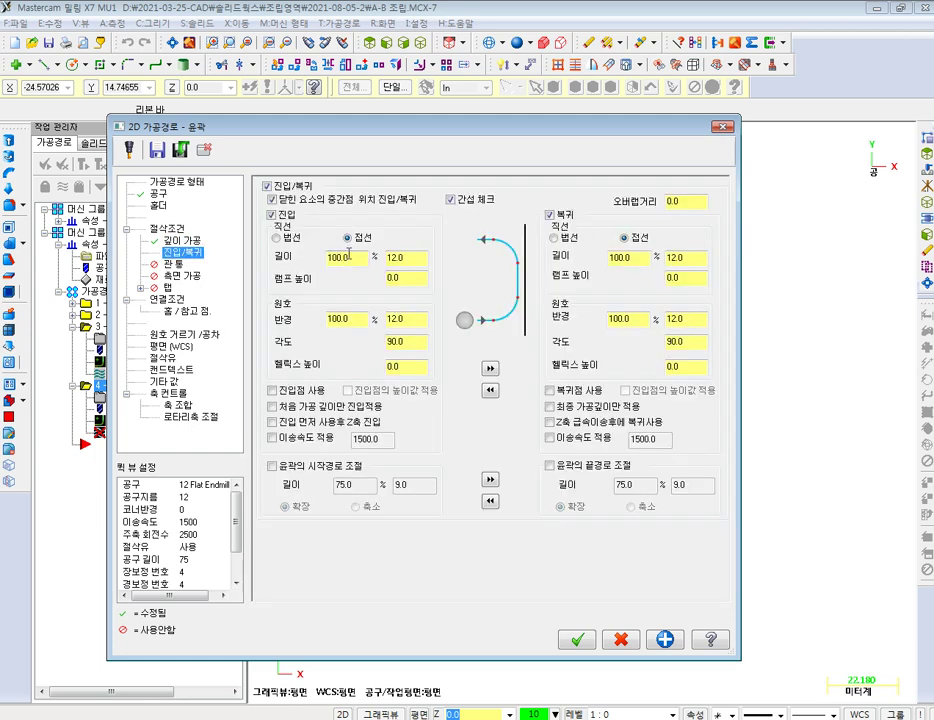
text(10)
double_click(345, 319)
text(1)
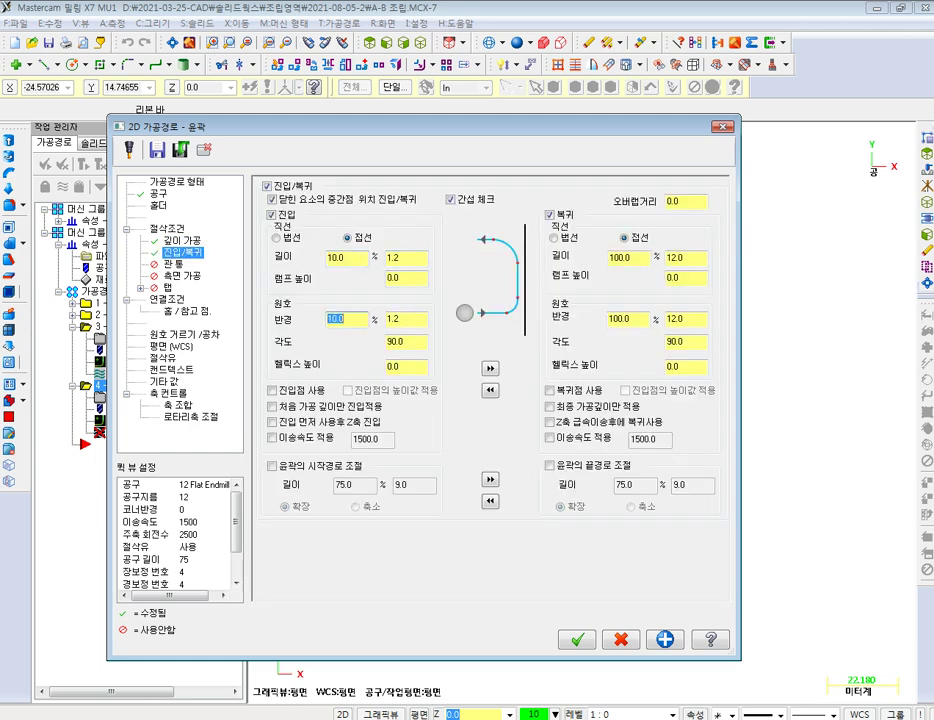
click(489, 368)
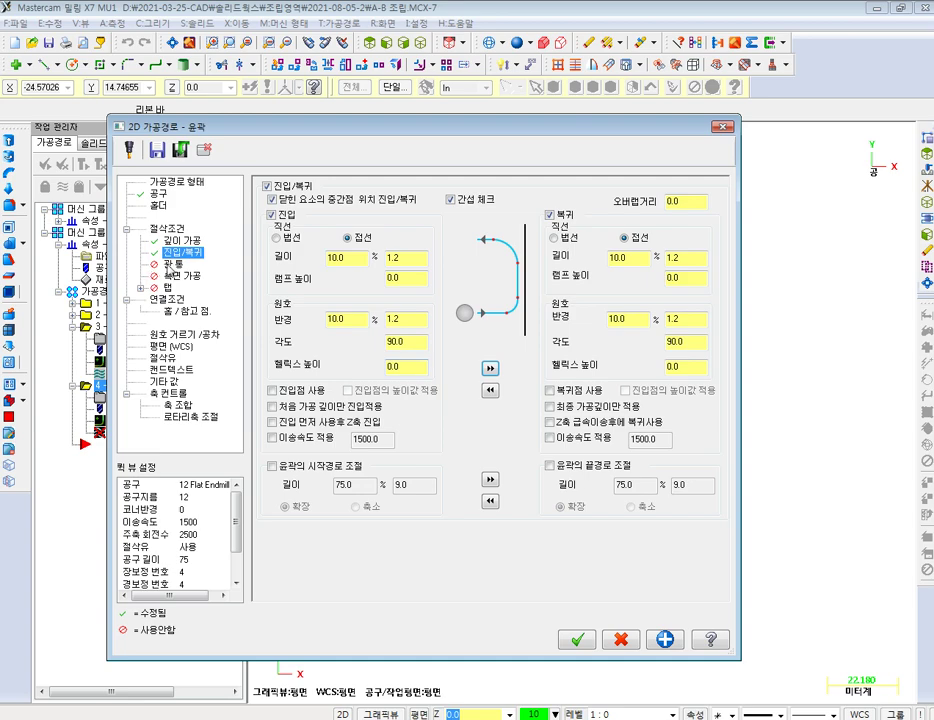
- Enable multi passes: one 5.0 rough and one 0.5 finish pass at final depth
click(170, 264)
click(183, 275)
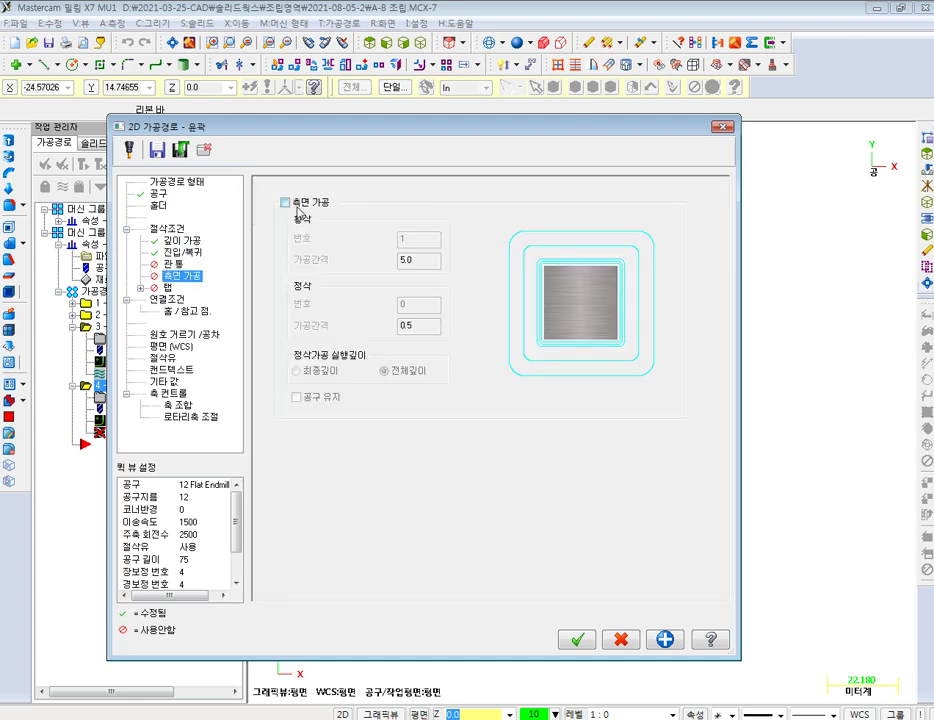
click(310, 204)
key(Tab)
key(Tab)
key(Tab)
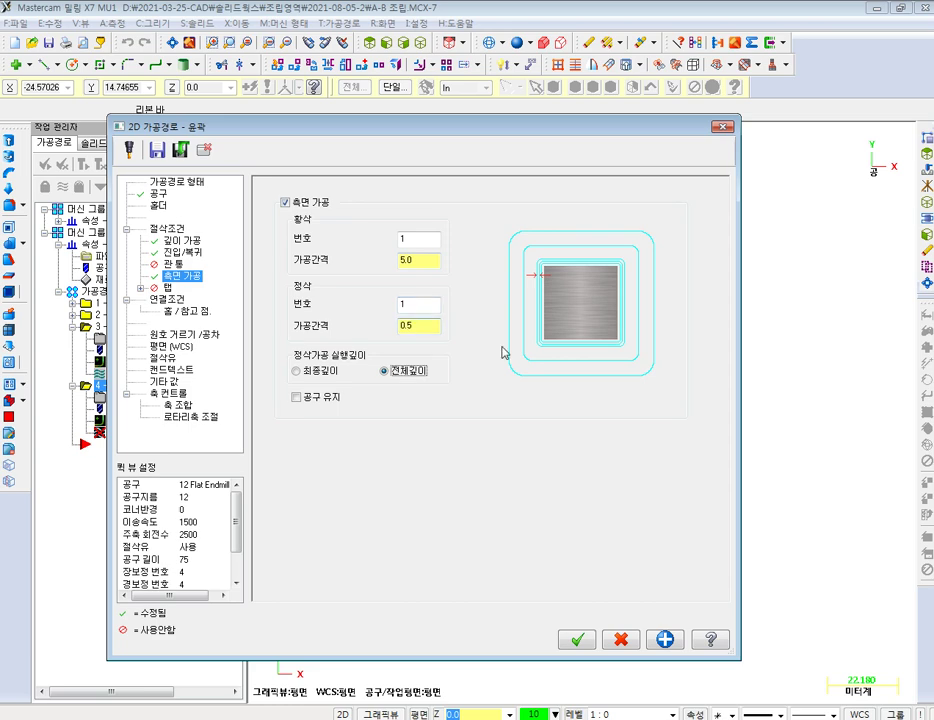
click(320, 375)
click(297, 397)
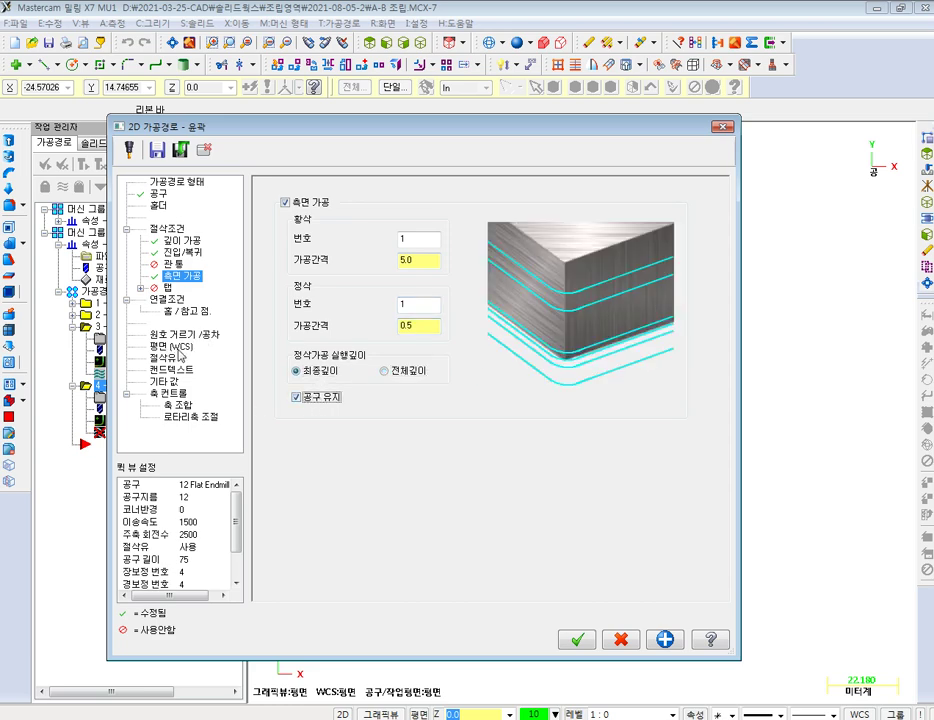
click(178, 300)
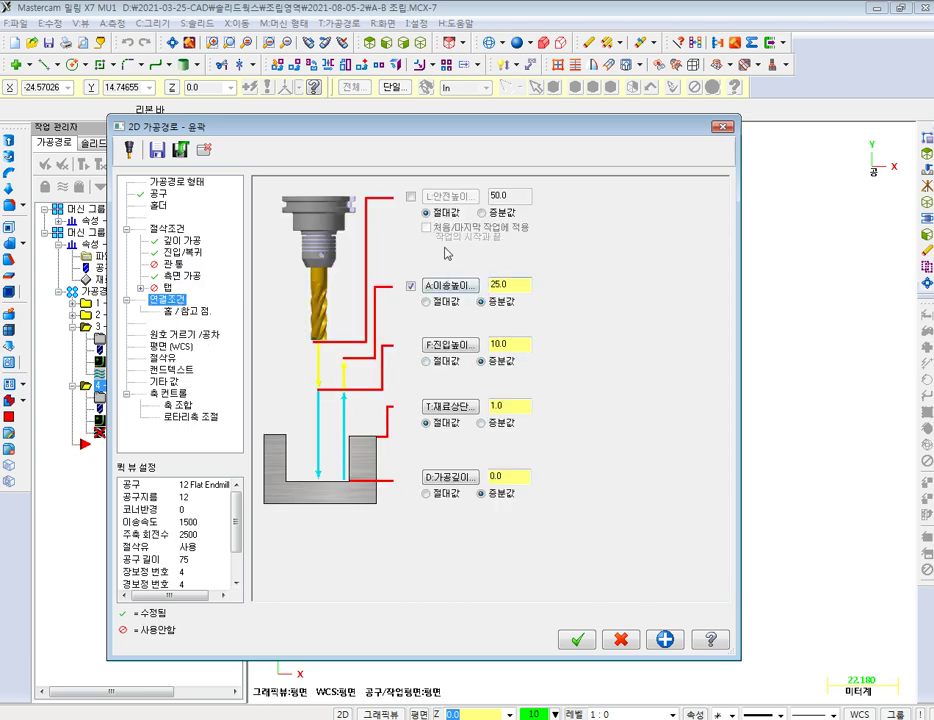
- Set clearance 10, retract 5, feed plane 1, stock top 0 and depth -31
click(411, 197)
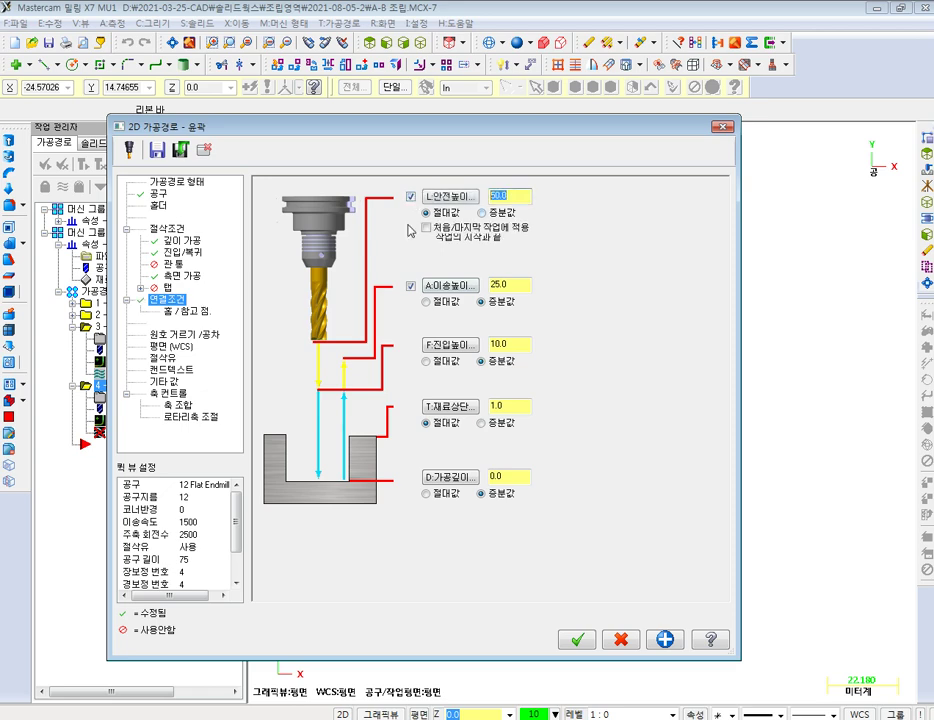
click(509, 196)
text(10)
click(519, 286)
key(Tab)
key(Tab)
key(Tab)
text(-31)
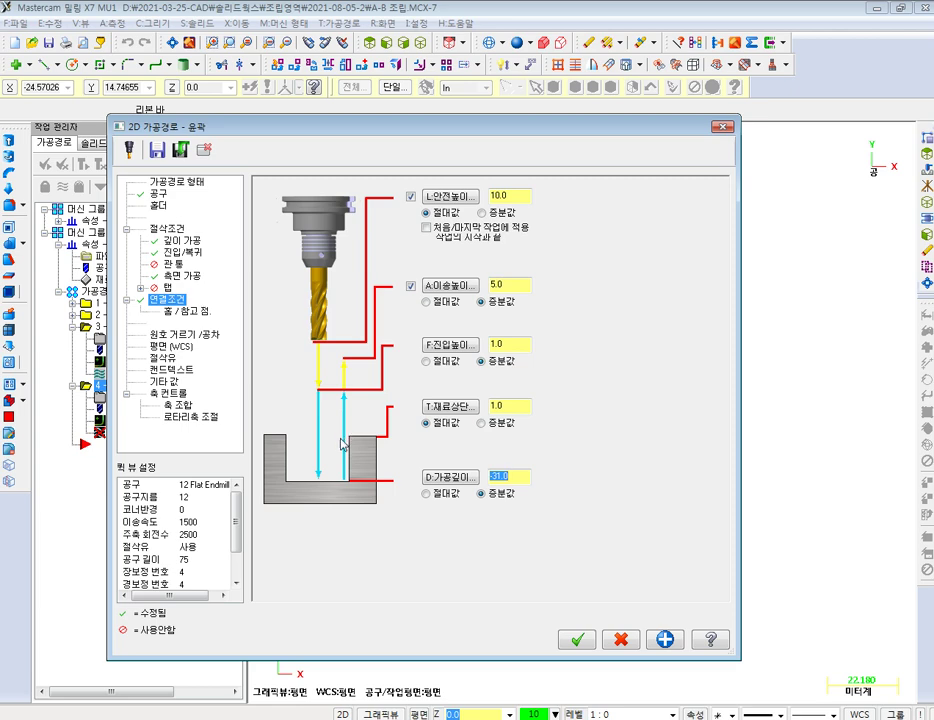
key(shift+Tab)
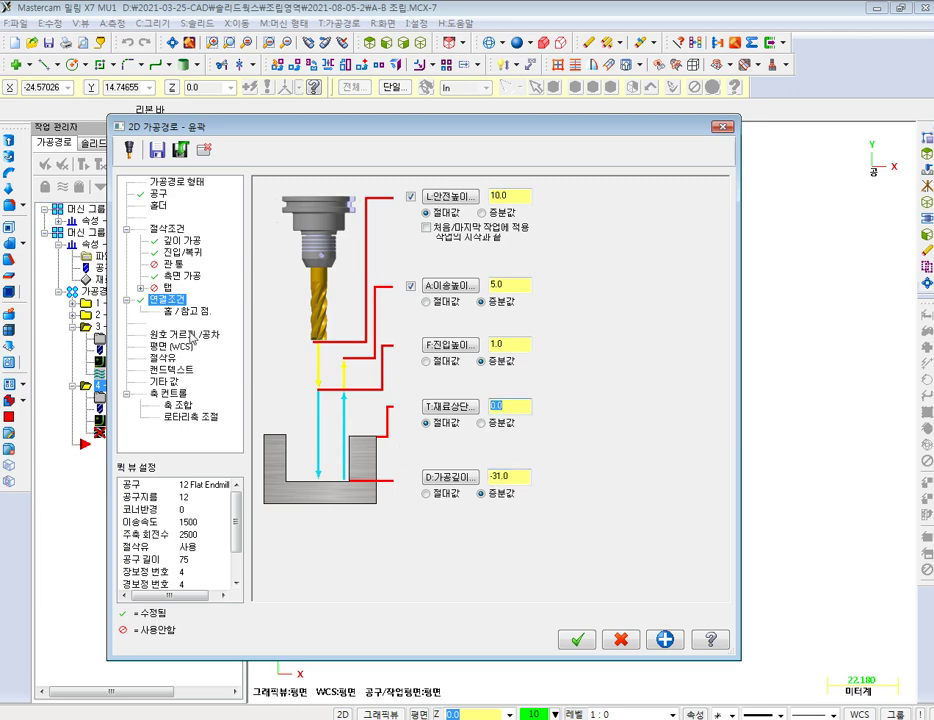
- Turn flood coolant on and accept the contour toolpath
click(163, 357)
click(522, 270)
click(495, 287)
click(502, 266)
click(492, 287)
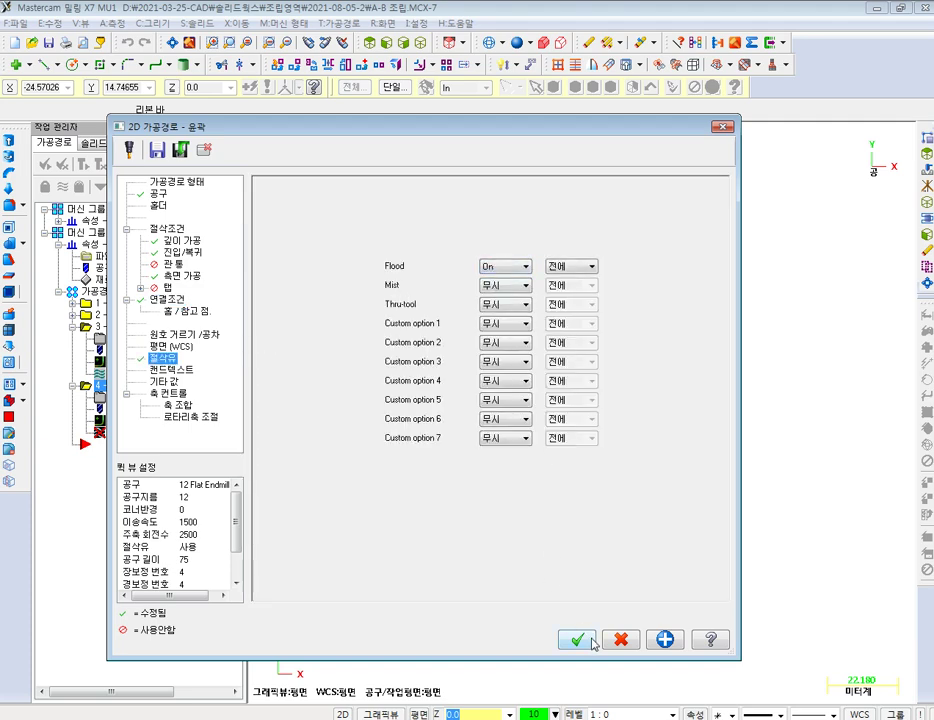
click(576, 639)
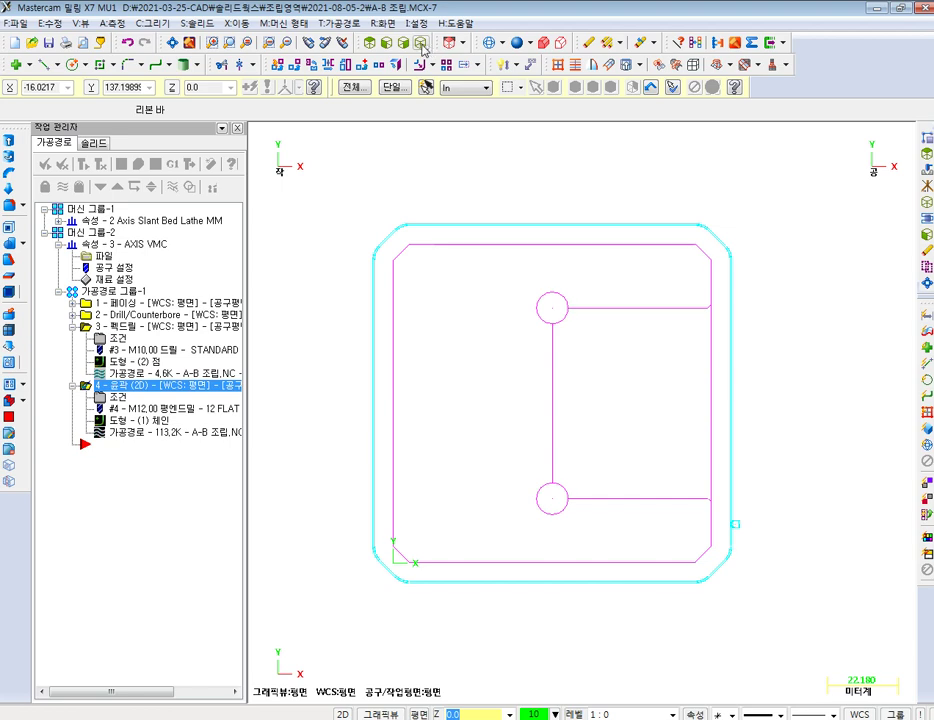
click(420, 42)
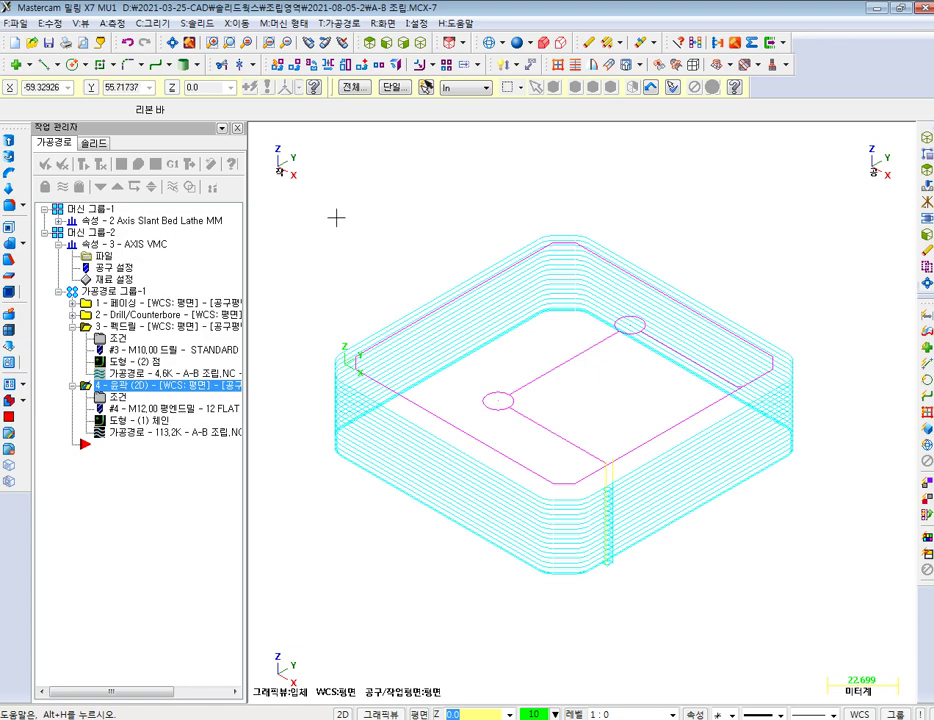
key(alt+1)
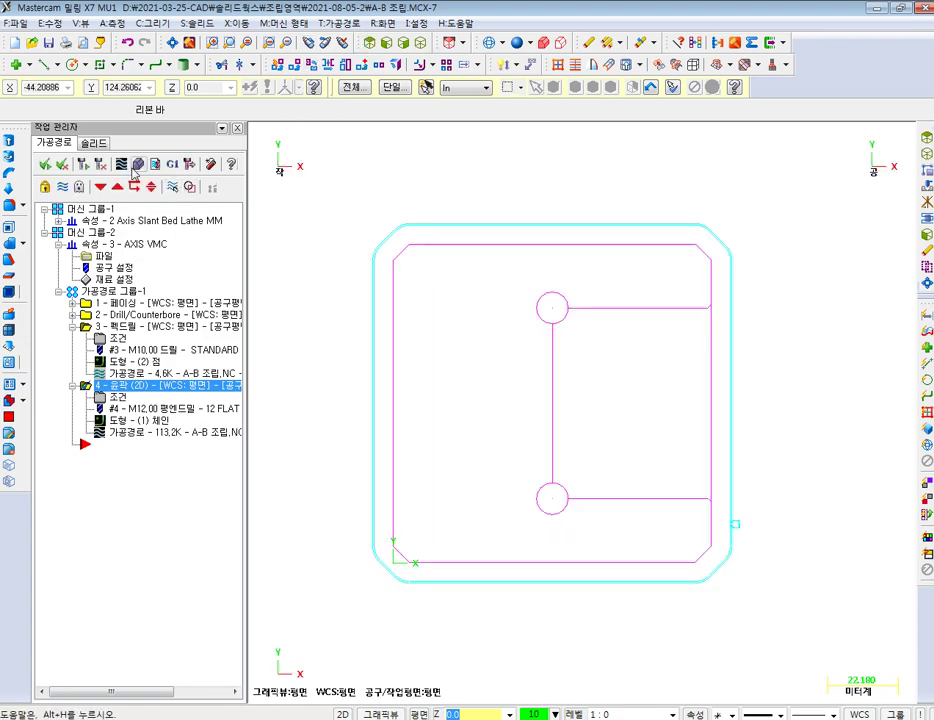
click(136, 166)
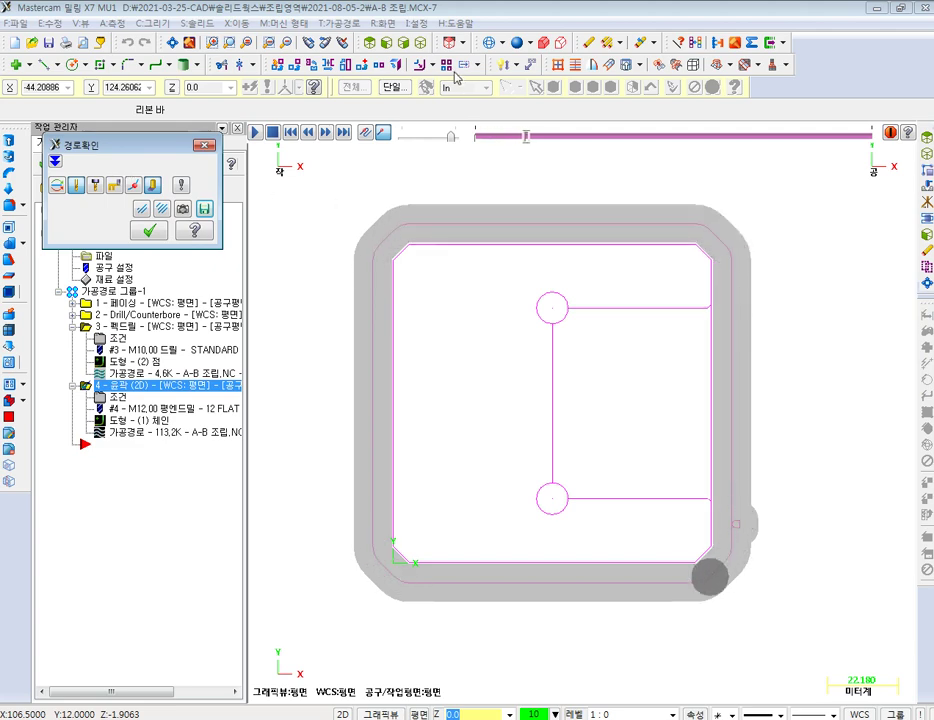
click(420, 42)
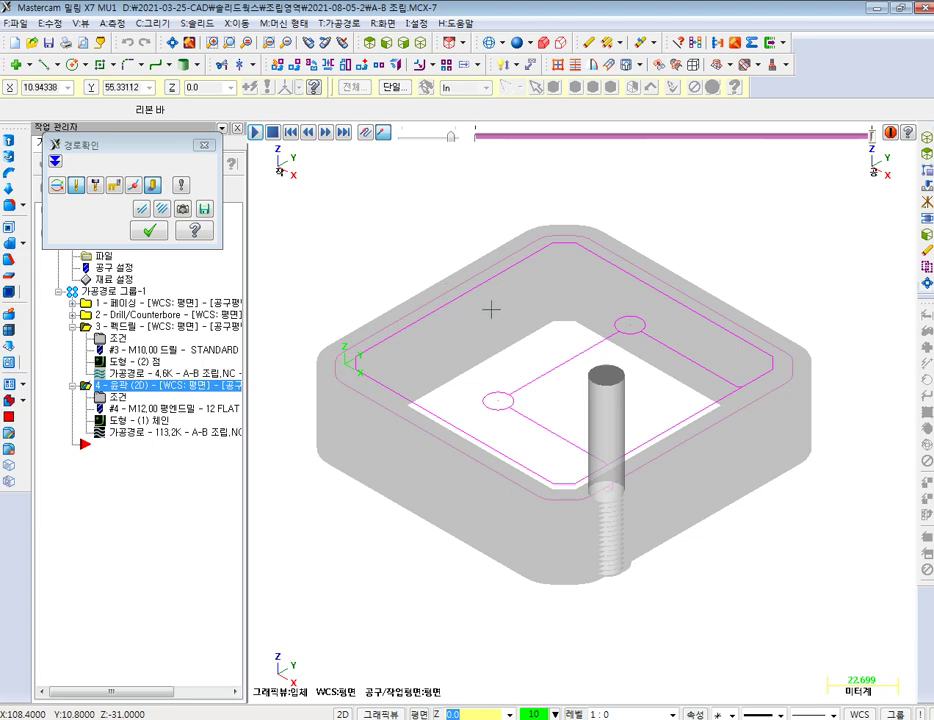
click(151, 231)
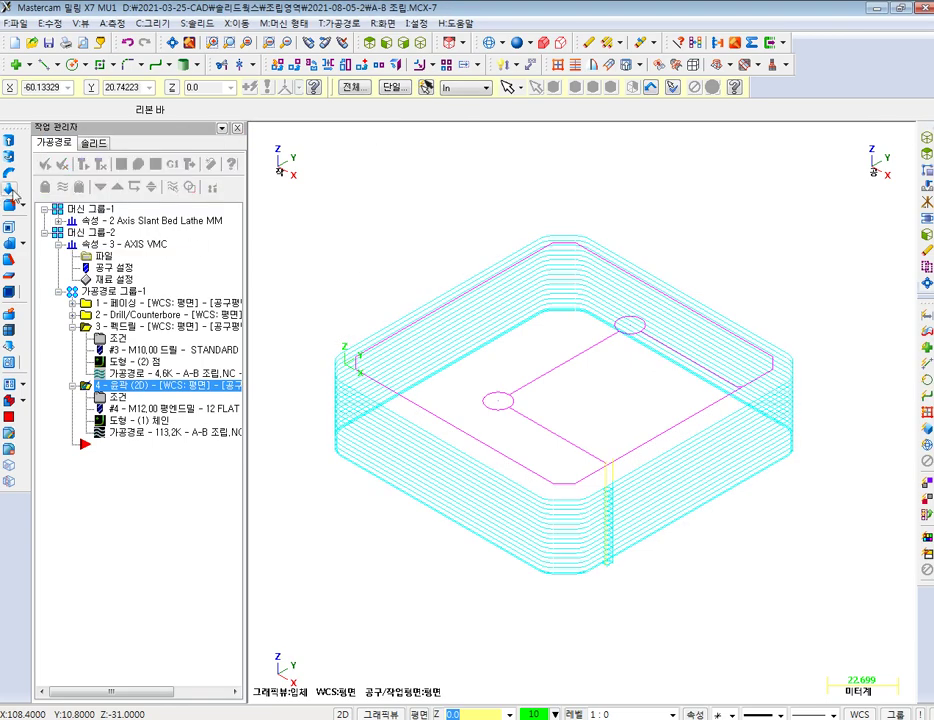
click(44, 167)
click(62, 164)
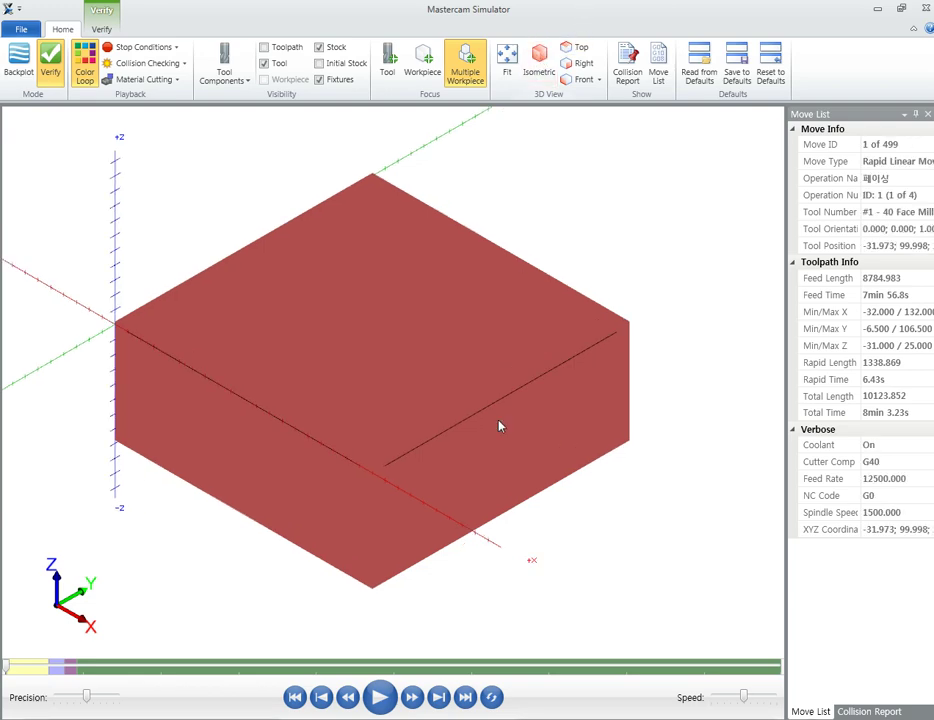
- Play all 499 moves of the four operations in the simulator, then close it
click(380, 698)
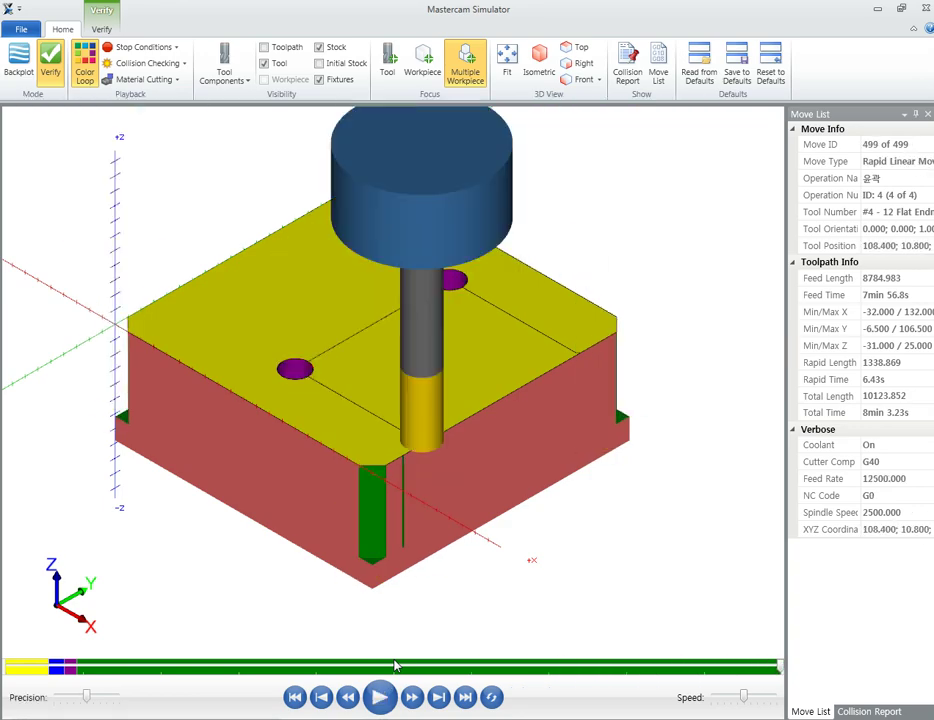
click(877, 10)
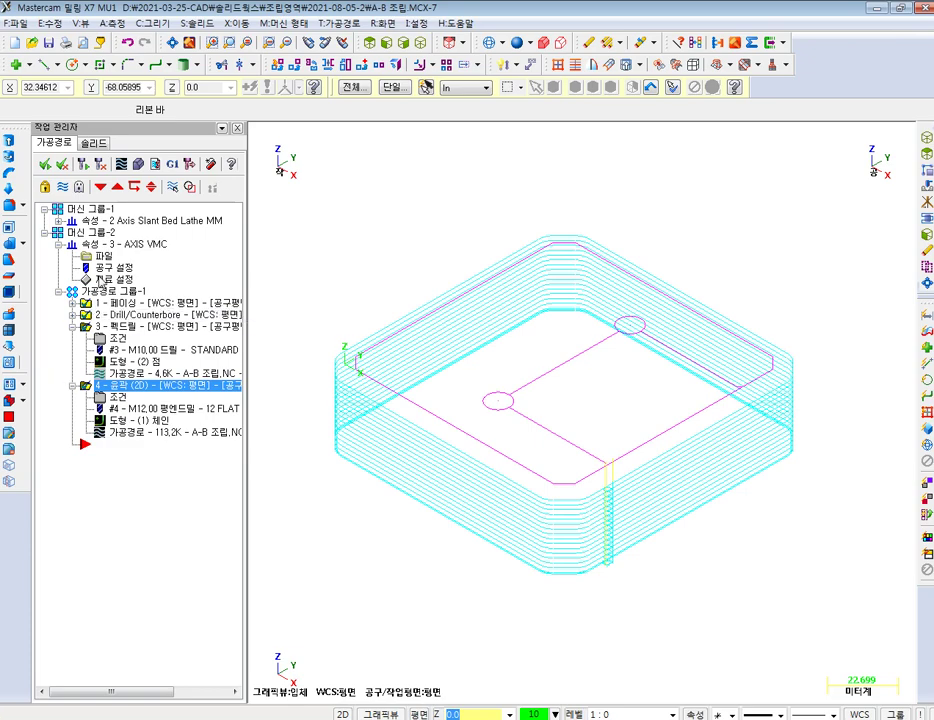
- Change the stock Y size to 105.0 in Stock Setup
click(113, 279)
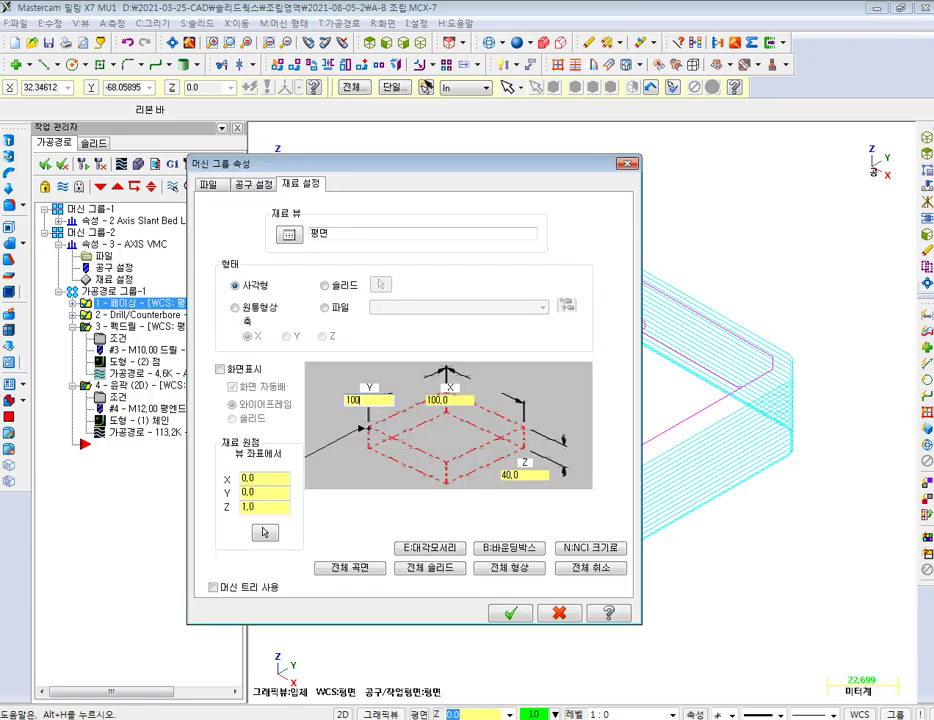
key(Tab)
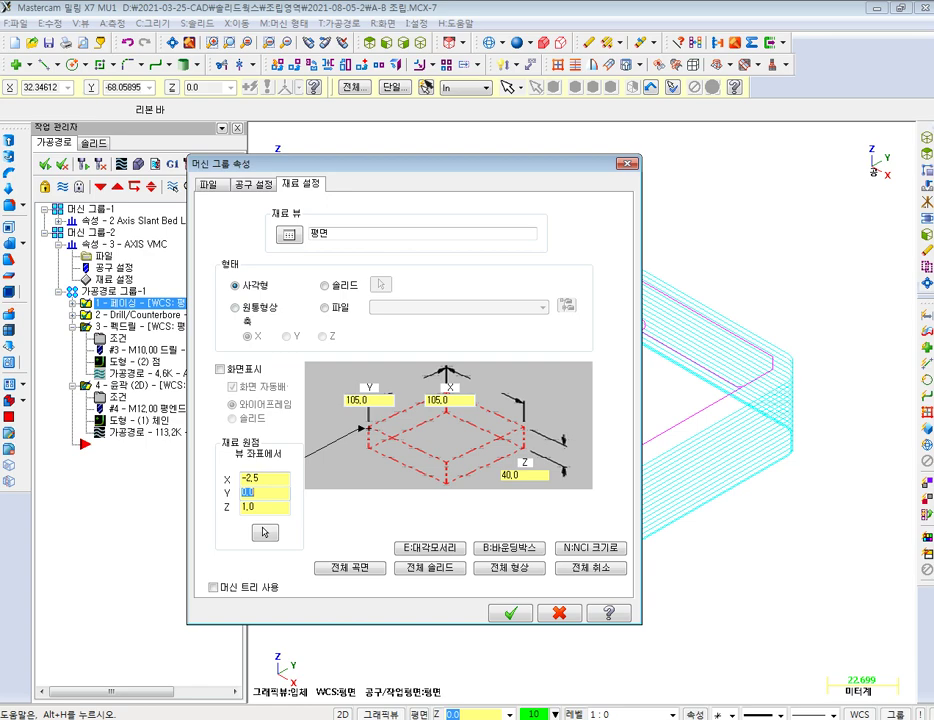
click(509, 616)
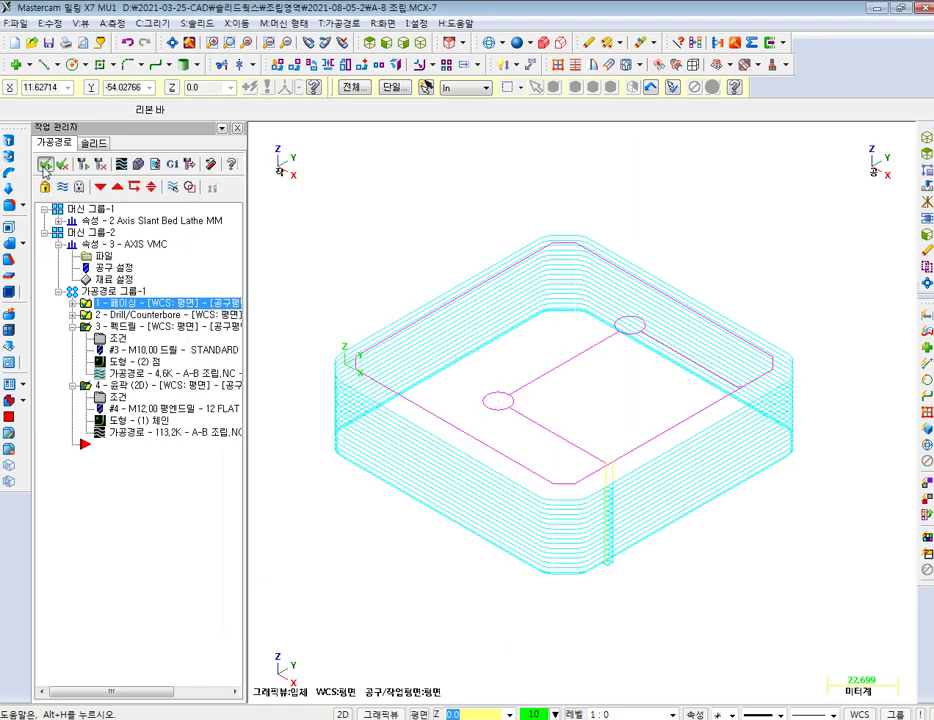
- Verify all operations in the simulator again, then close it
click(91, 166)
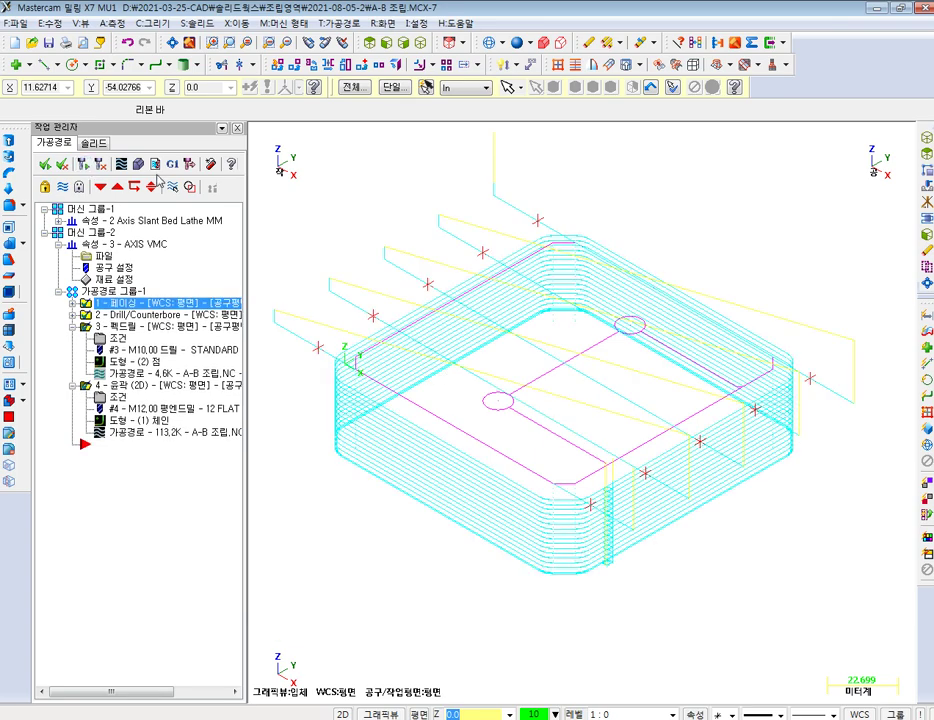
click(137, 164)
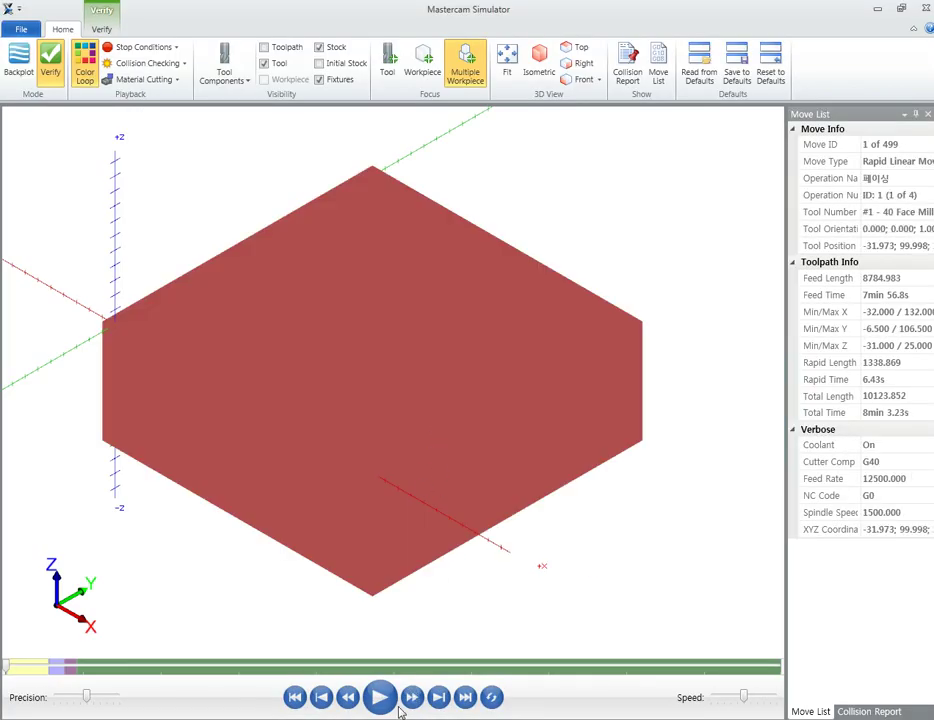
click(381, 697)
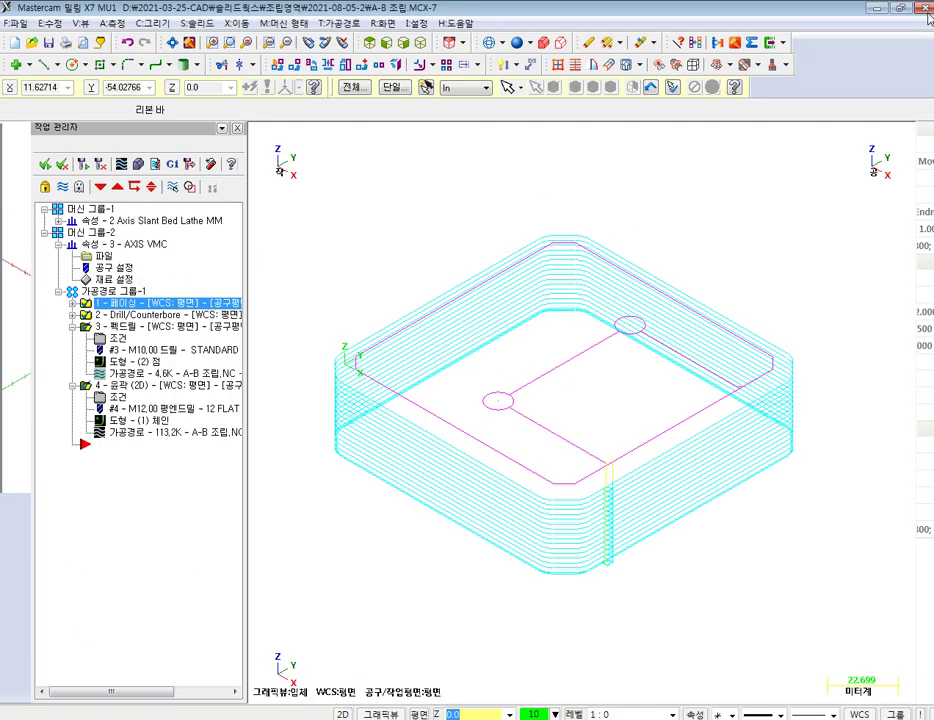
click(370, 42)
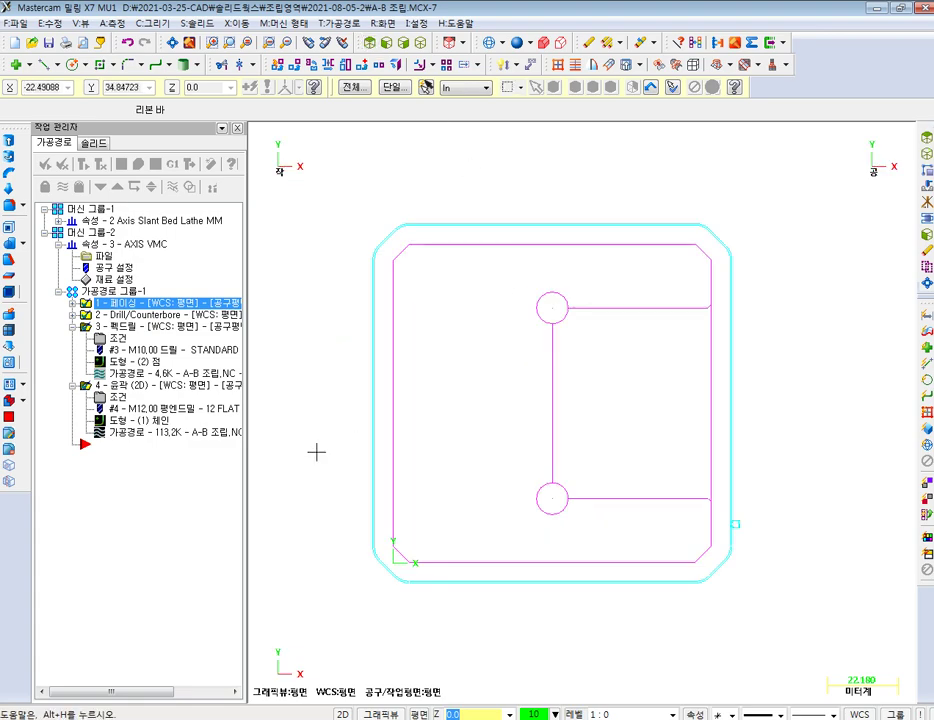
- Turn on wireframe display of the 105 × 105 × 40 stock boundary
click(112, 279)
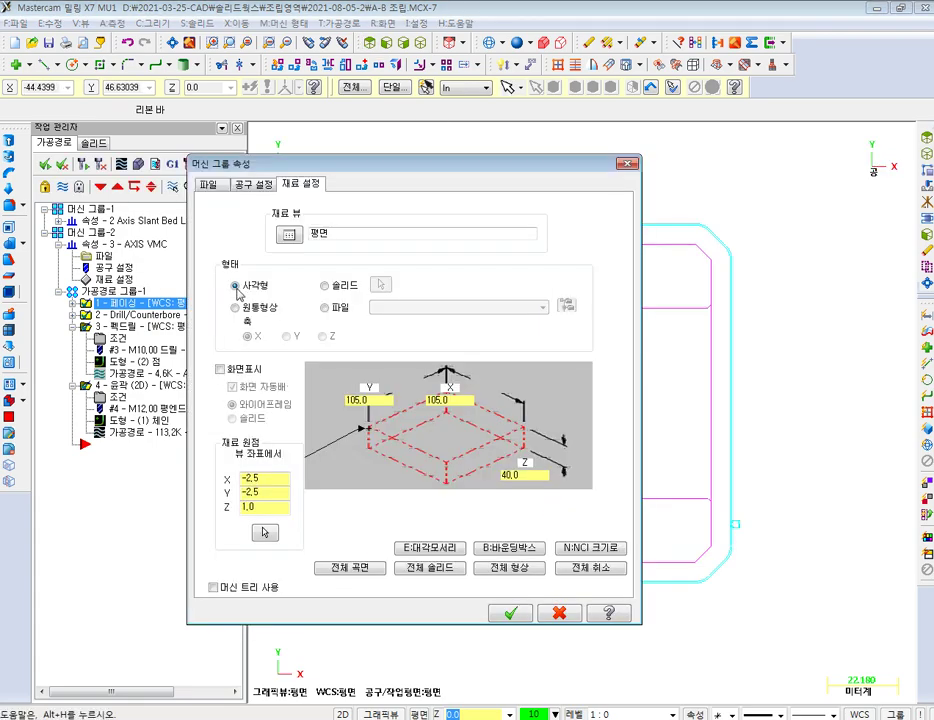
click(220, 369)
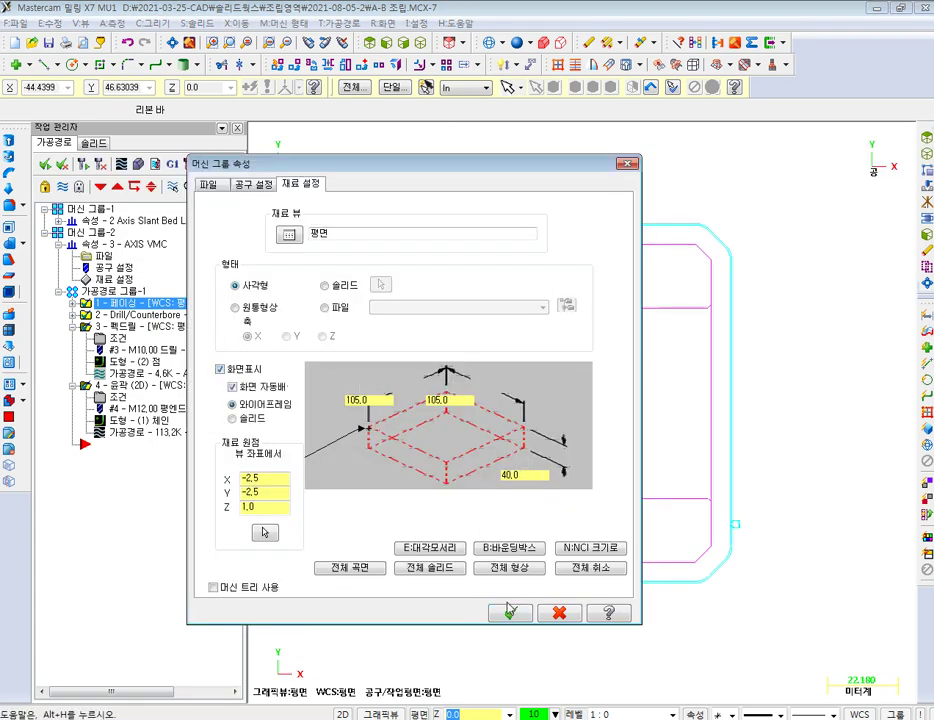
click(509, 609)
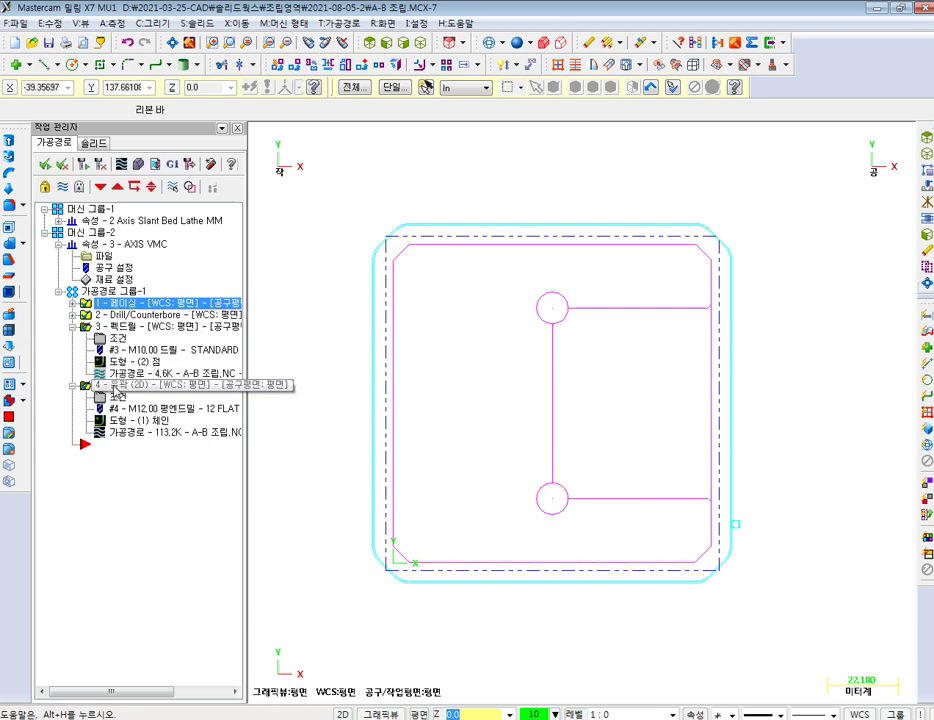
click(74, 328)
click(118, 339)
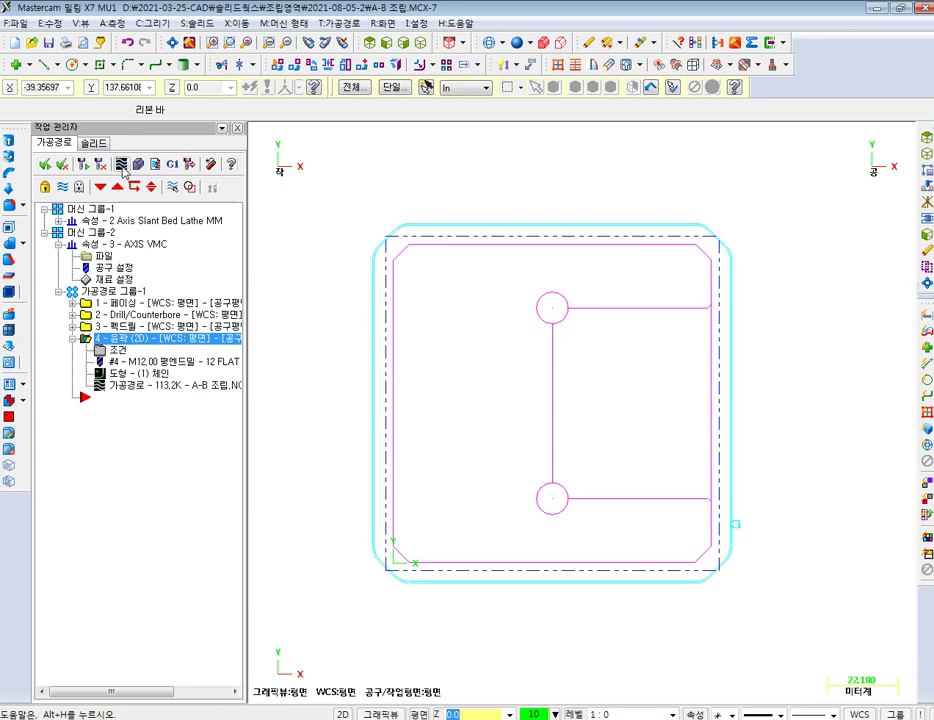
- Backplot the 2D contour toolpath
click(122, 165)
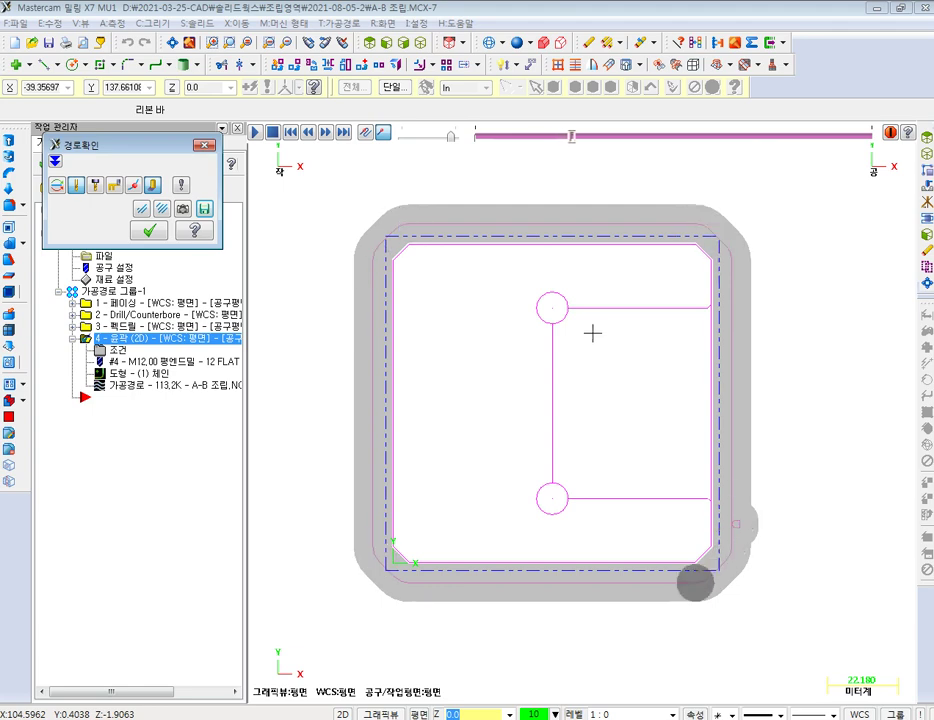
click(256, 134)
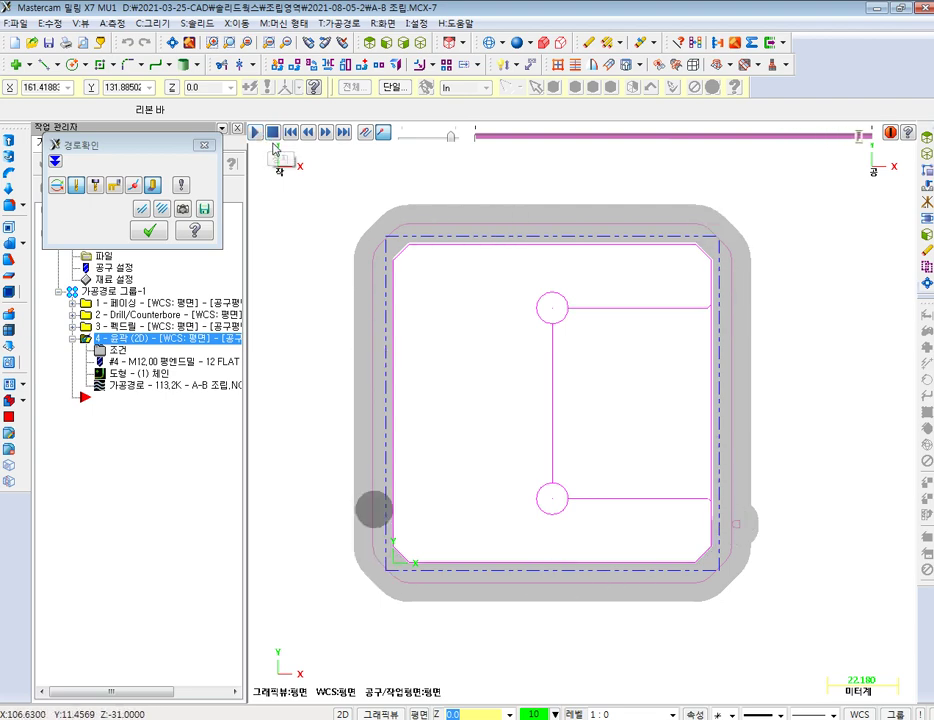
key(Escape)
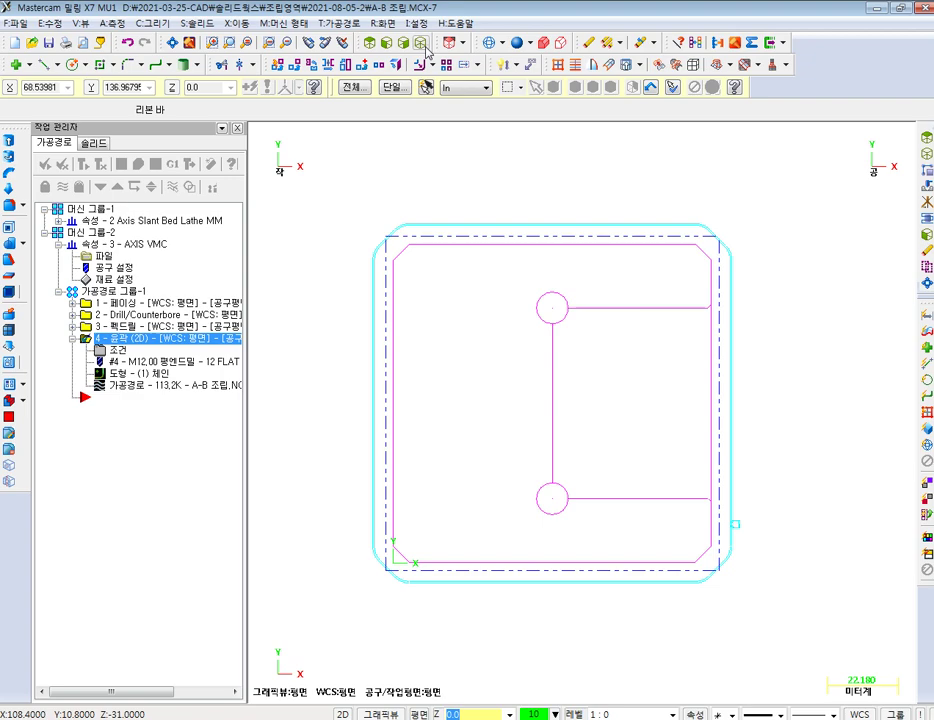
- Switch to isometric view and hide toolpath lines, leaving only part and stock
click(309, 42)
click(77, 187)
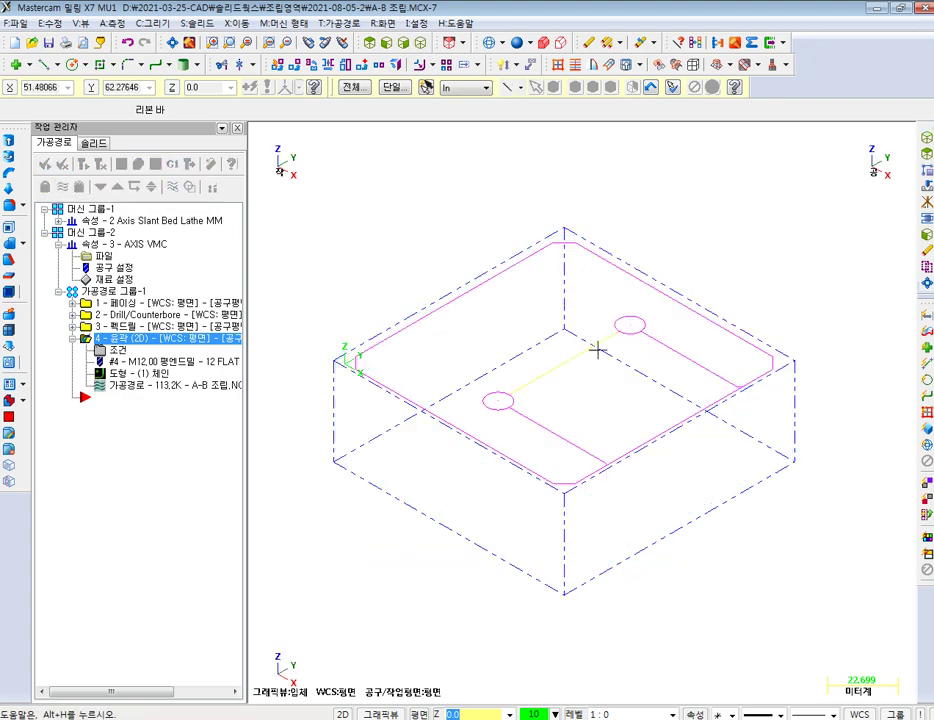
scroll(620, 350, up, 2)
scroll(653, 350, up, 1)
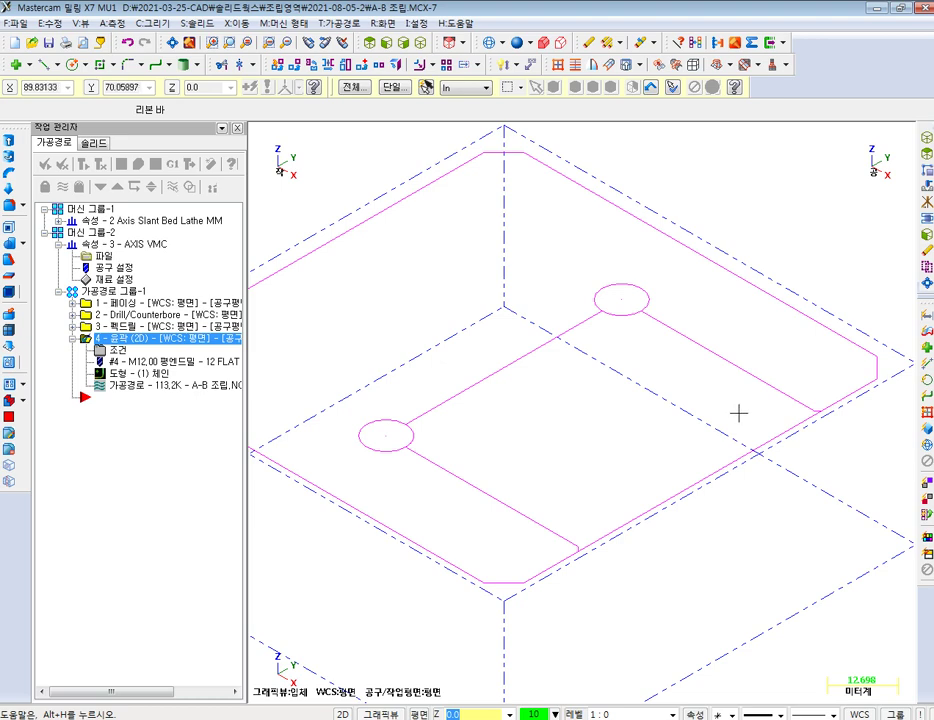
scroll(669, 327, up, 2)
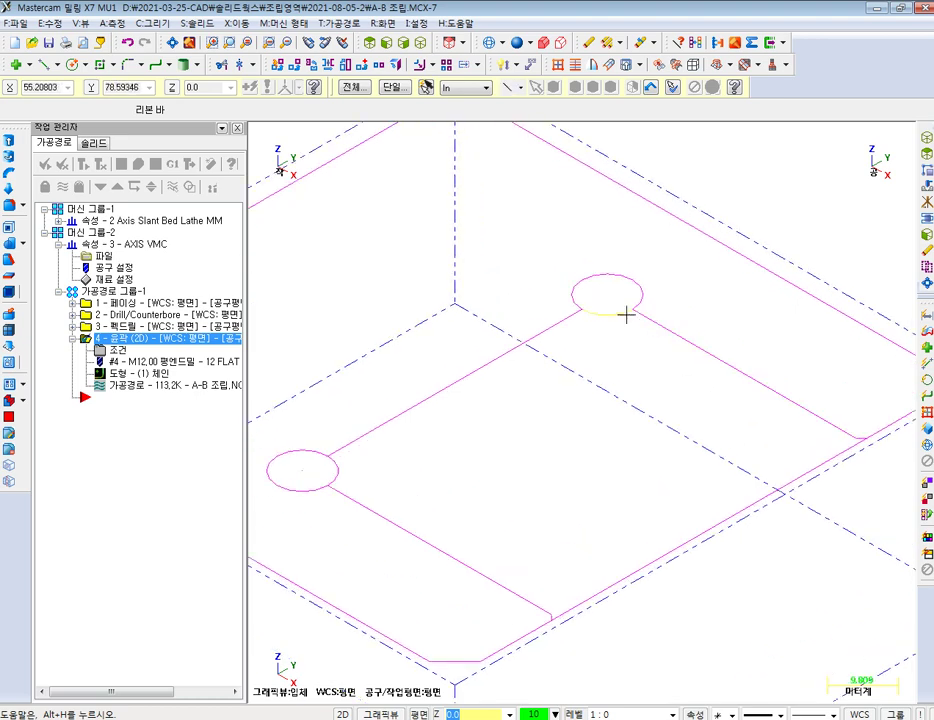
scroll(645, 291, down, 2)
scroll(810, 402, up, 3)
scroll(818, 413, up, 3)
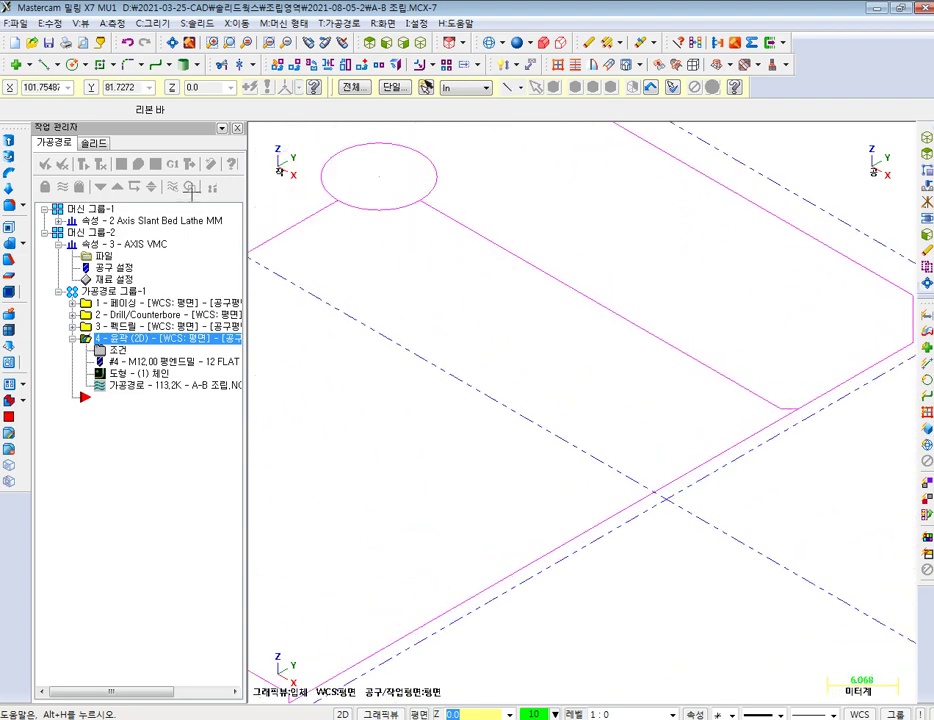
click(72, 339)
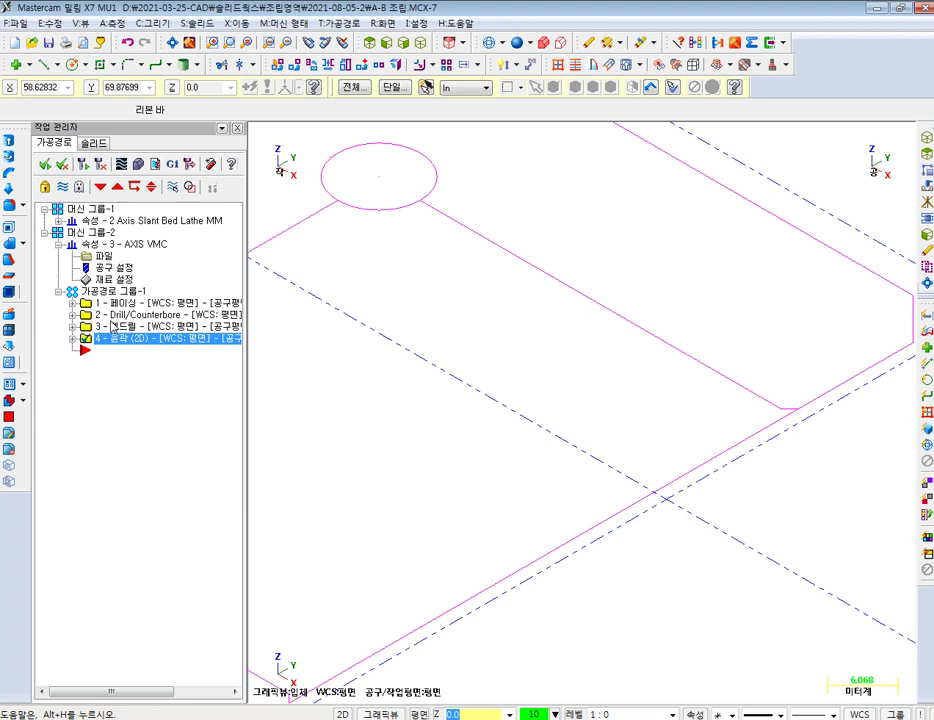
- Duplicate the 2D contour as operation 5
right_click(122, 296)
click(130, 428)
right_click(113, 386)
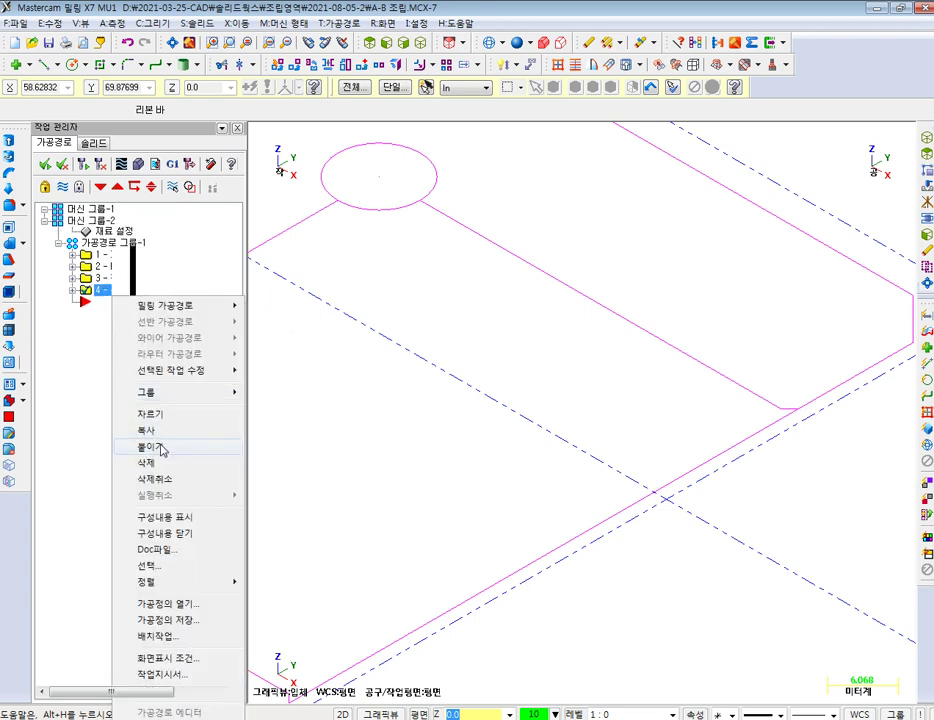
click(167, 445)
click(72, 315)
click(125, 349)
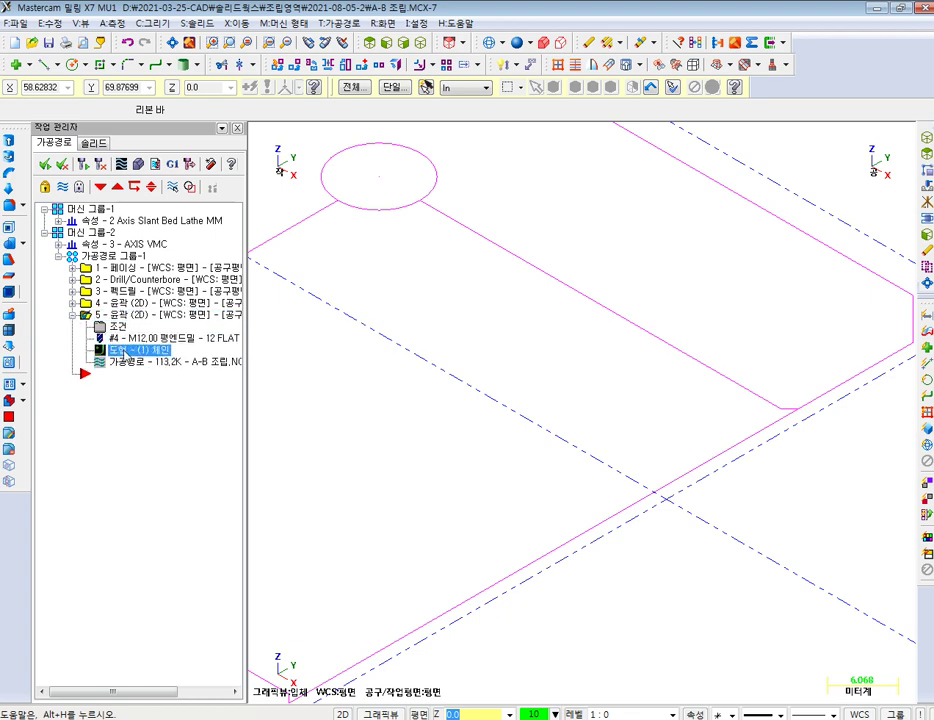
- Rechain operation 5 starting with the inner edge's first line and circle arc
right_click(128, 260)
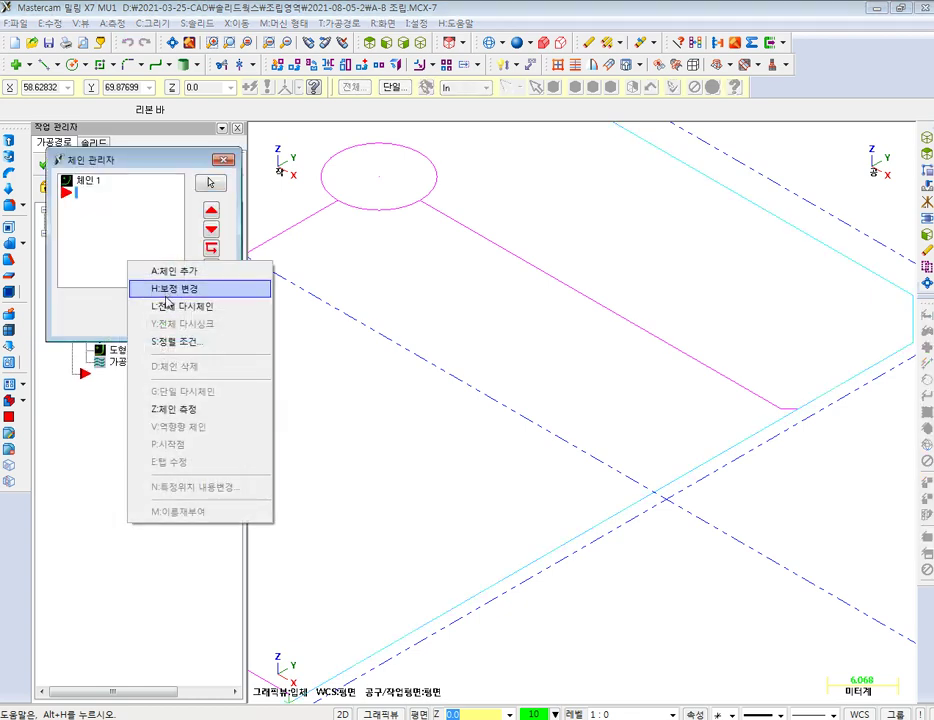
click(180, 306)
scroll(368, 351, down, 1)
click(722, 376)
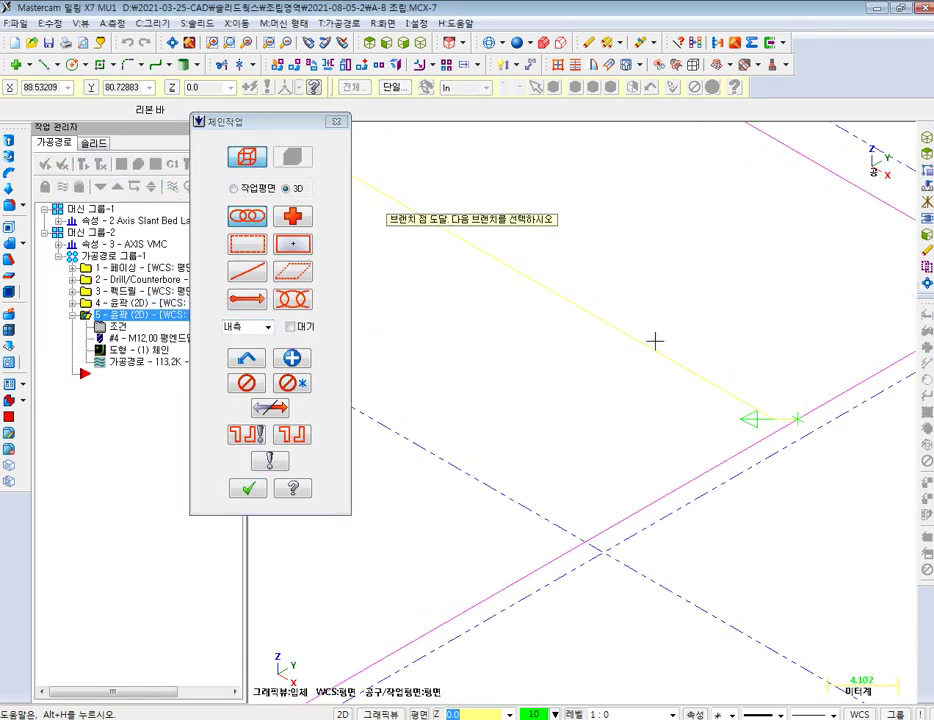
scroll(628, 330, down, 2)
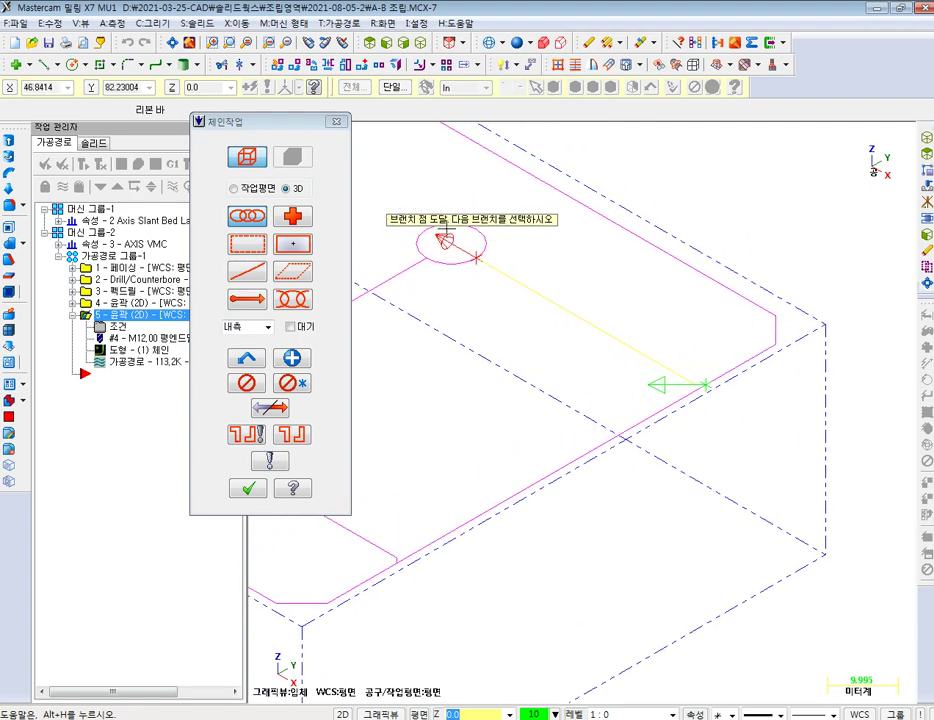
scroll(447, 230, up, 1)
click(403, 266)
- Extend the chain through the line between the circles and the last line, and confirm it
scroll(403, 294, up, 1)
scroll(424, 299, down, 1)
key(Right)
key(Right)
key(Right)
key(Right)
key(Right)
key(Right)
click(472, 420)
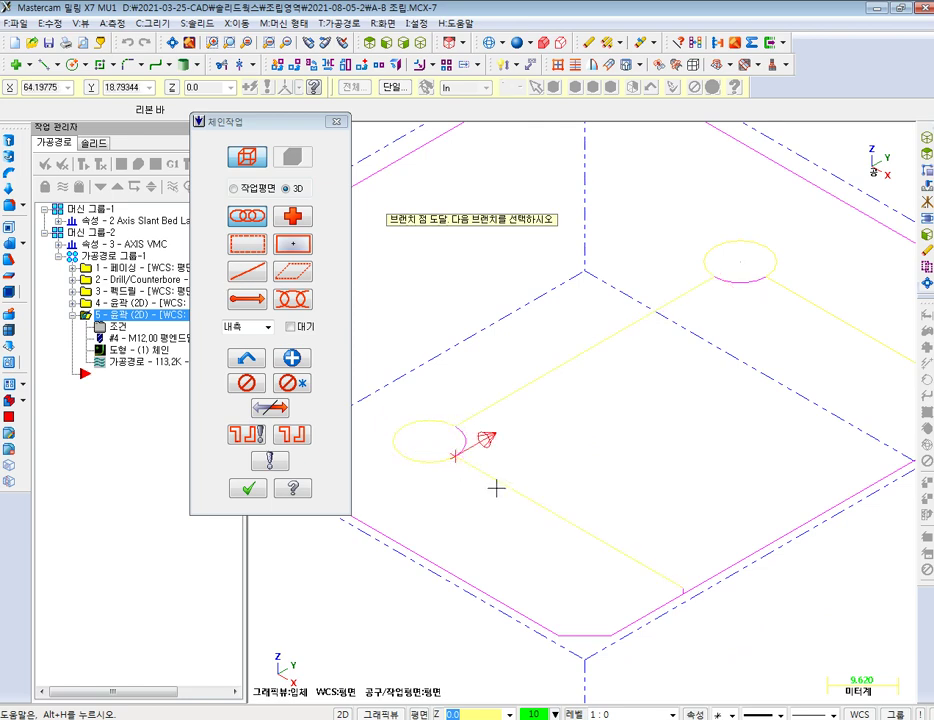
scroll(652, 576, up, 2)
scroll(670, 585, up, 3)
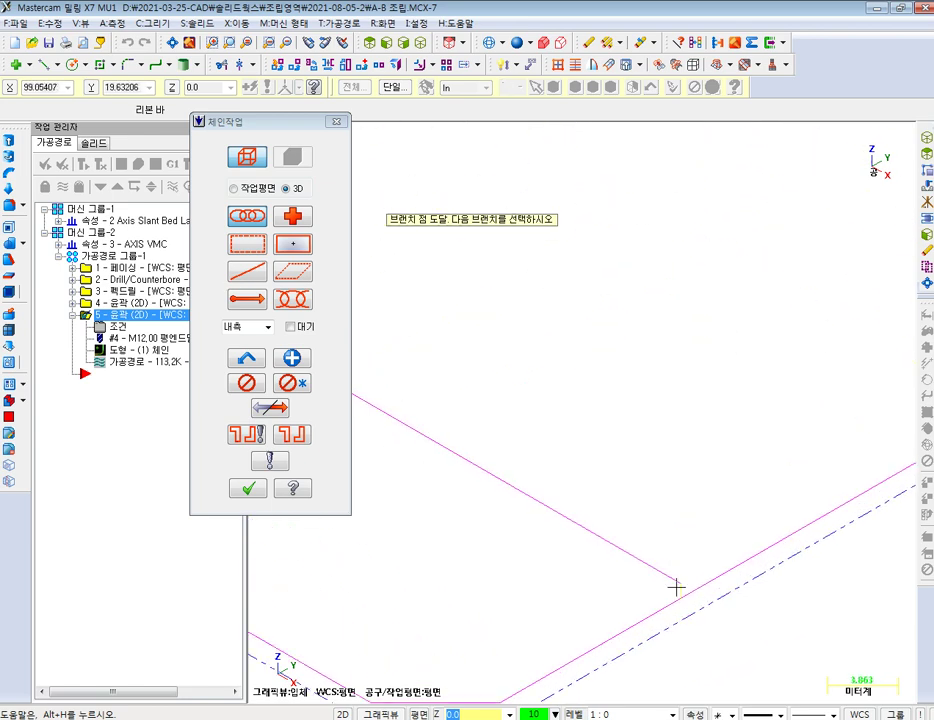
click(677, 591)
scroll(769, 527, down, 2)
scroll(765, 520, down, 3)
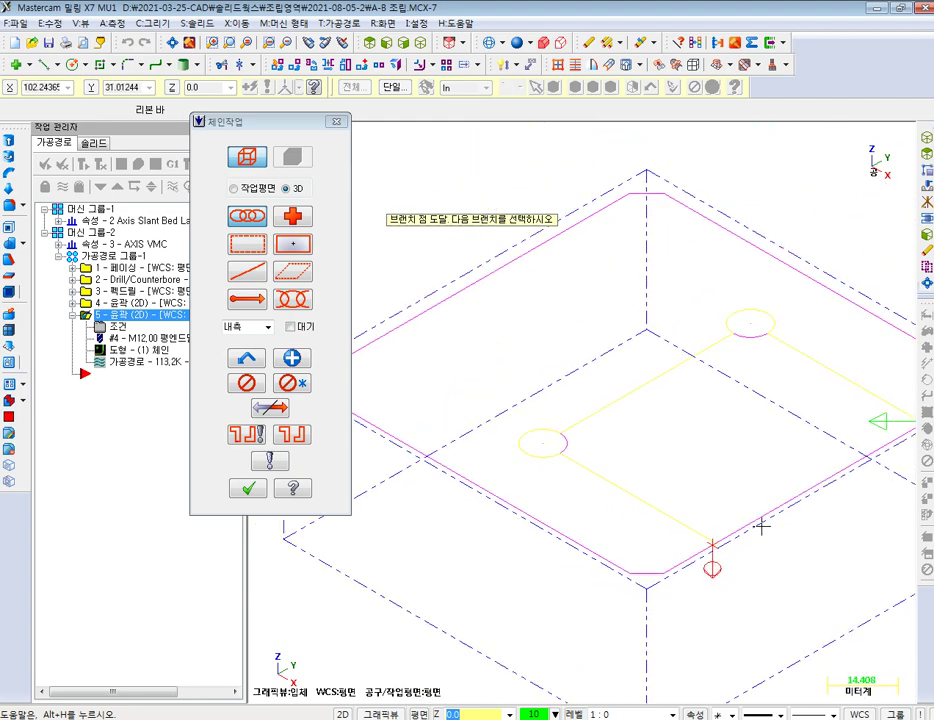
scroll(776, 510, down, 2)
click(264, 493)
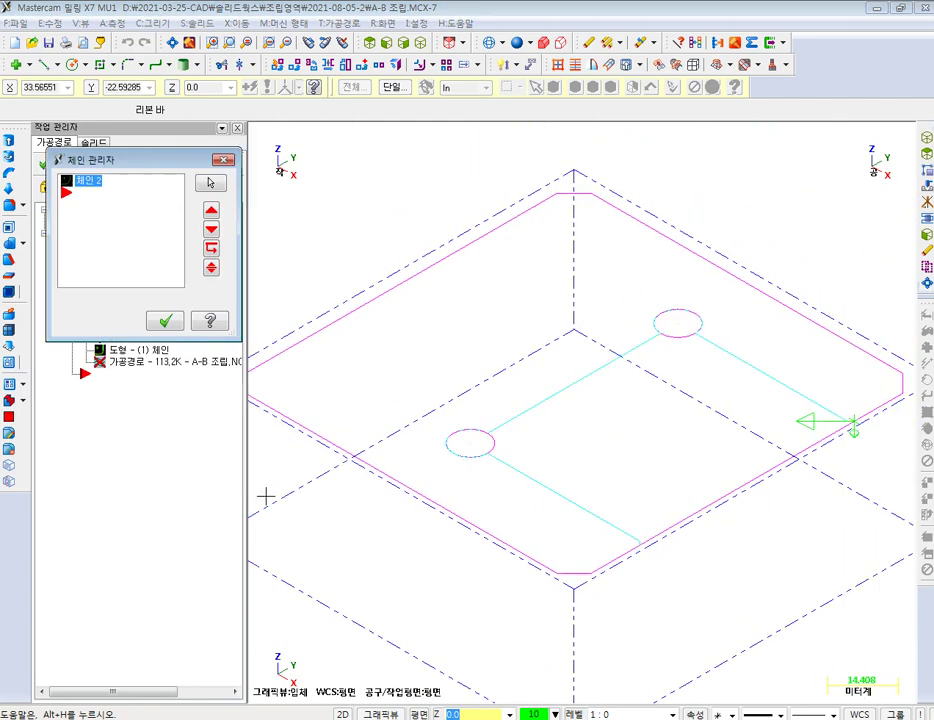
click(165, 323)
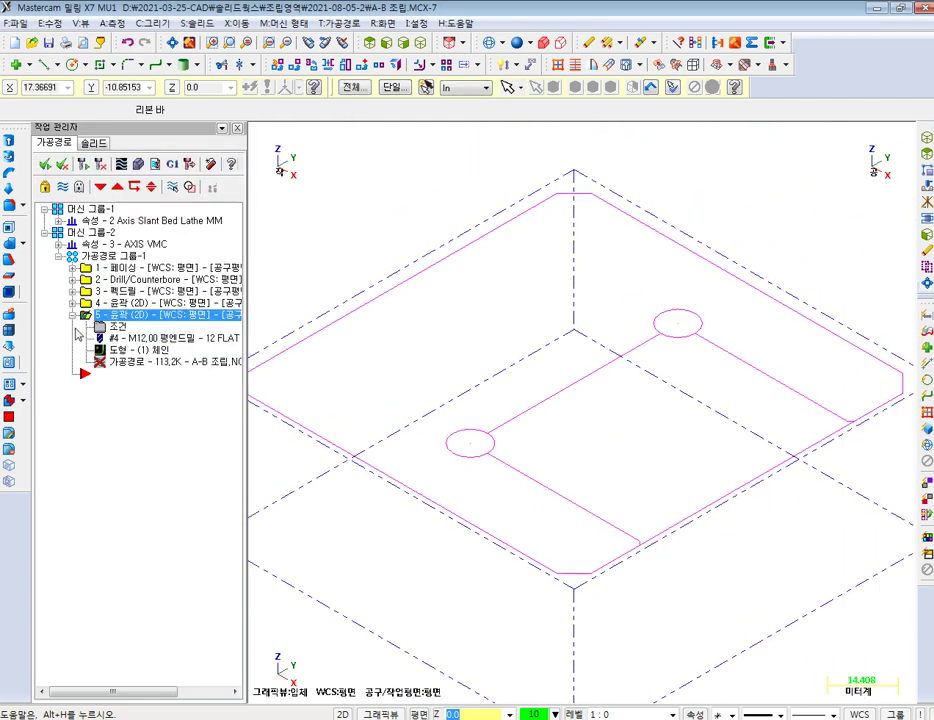
click(123, 331)
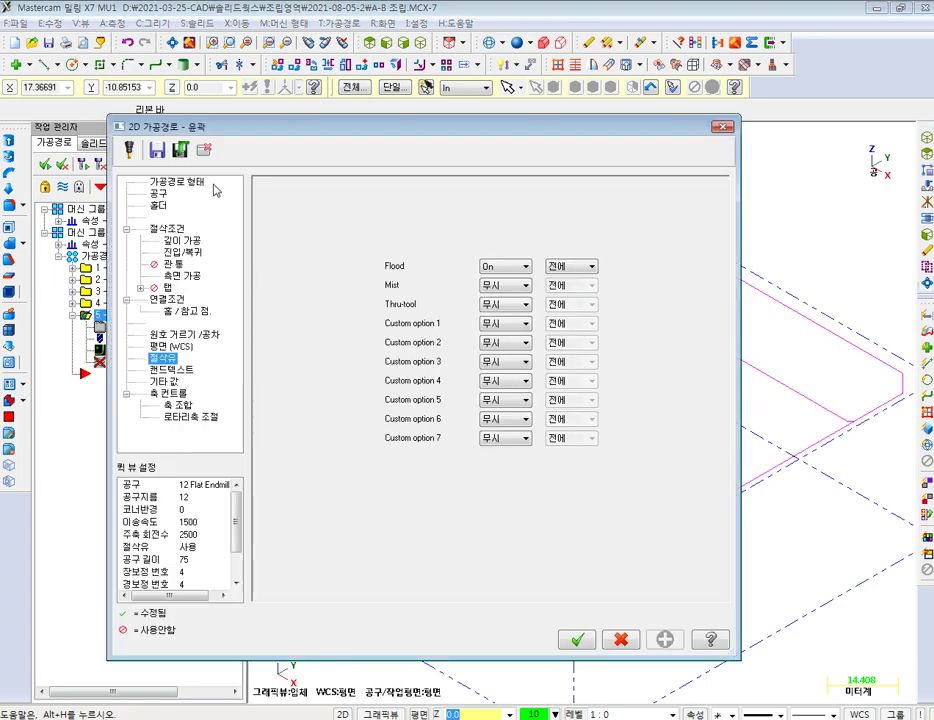
- Create a new 10 mm flat endmill for operation 5
click(158, 193)
right_click(341, 278)
click(358, 297)
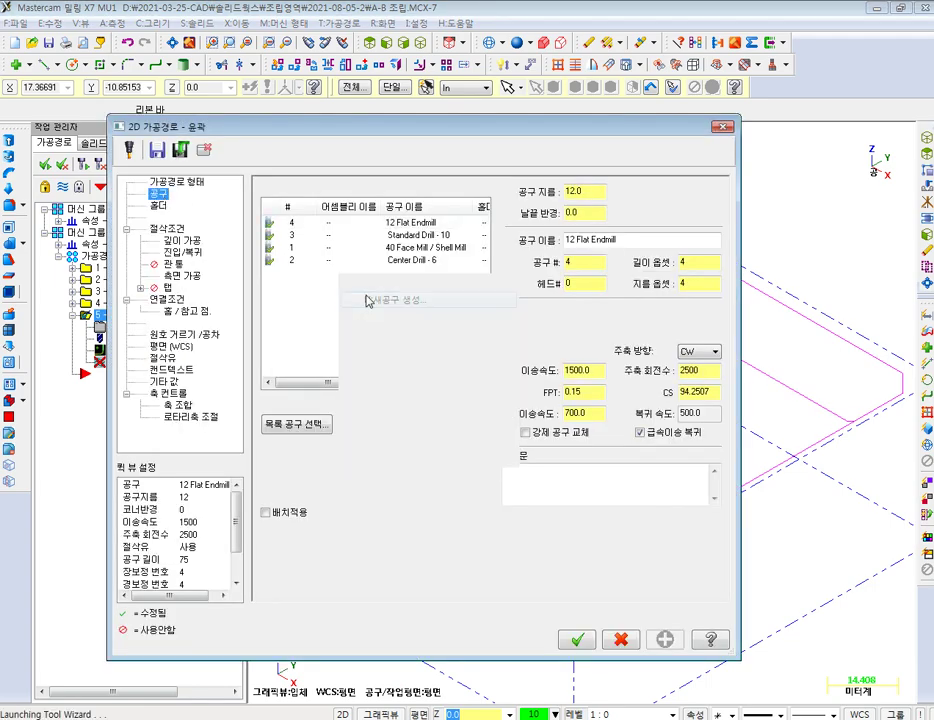
click(577, 521)
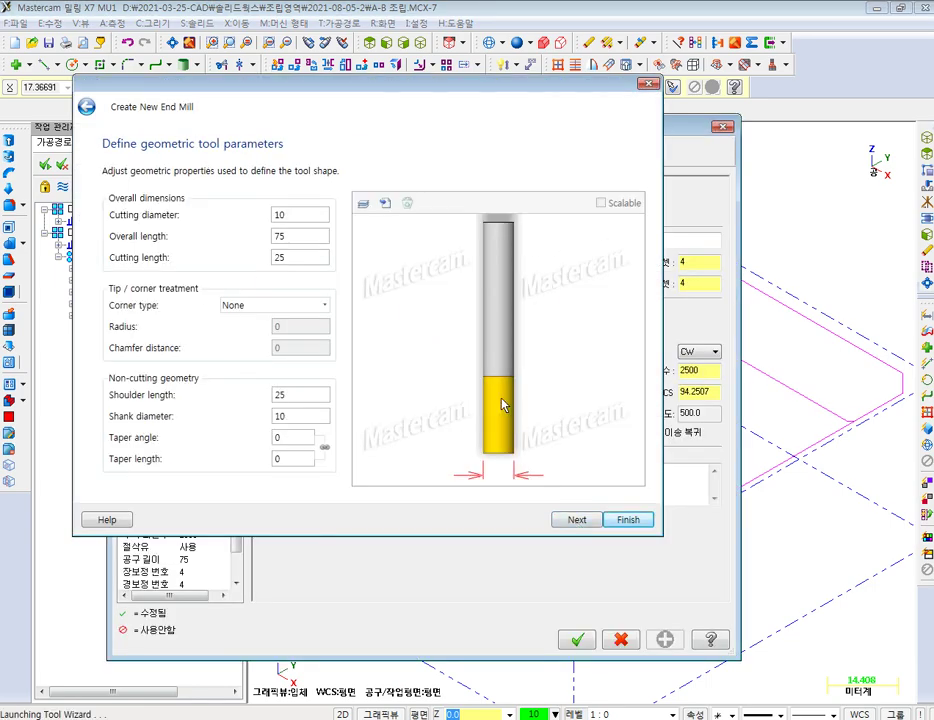
click(621, 521)
- Set feed rate 2000 and spindle speed 3000
click(597, 370)
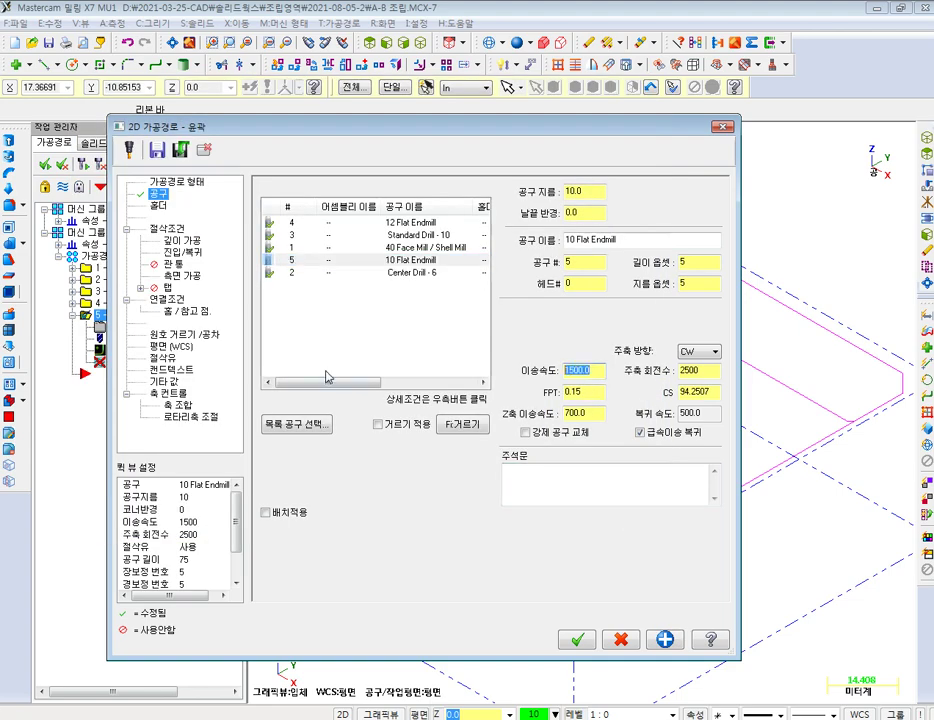
text(0)
key(Tab)
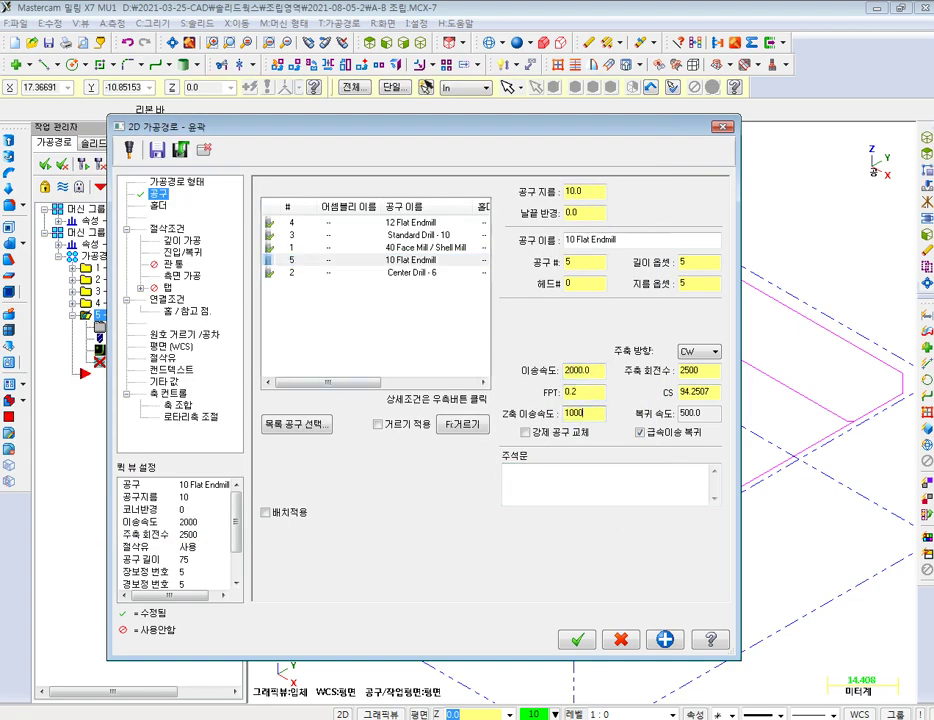
key(Tab)
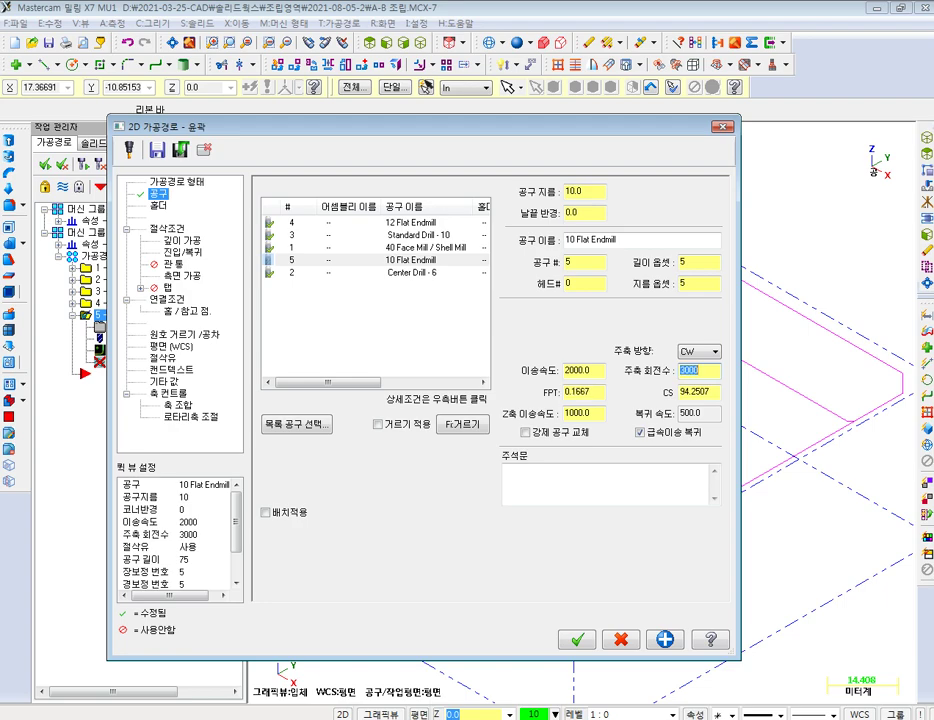
- Review cut, lead, multi-pass, linking (depth -15) and coolant pages, then accept
click(164, 229)
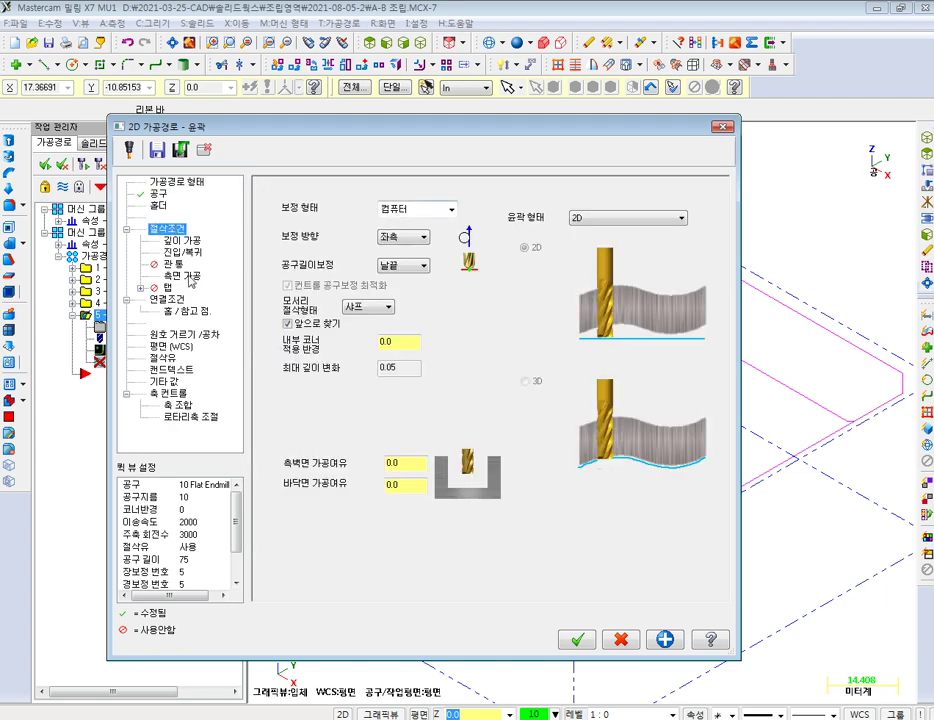
key(Down)
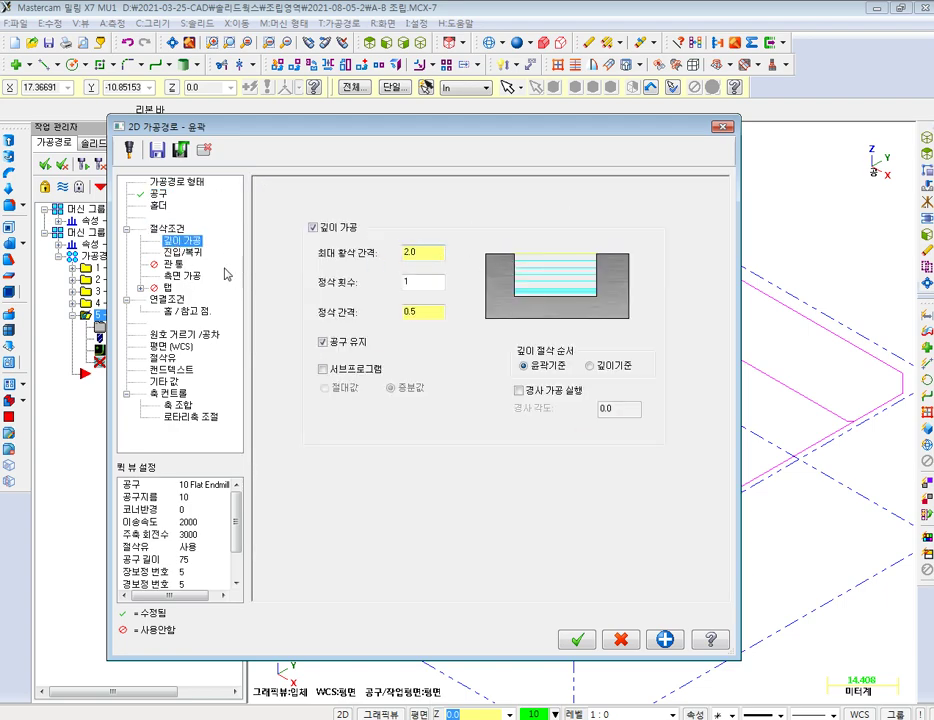
click(189, 253)
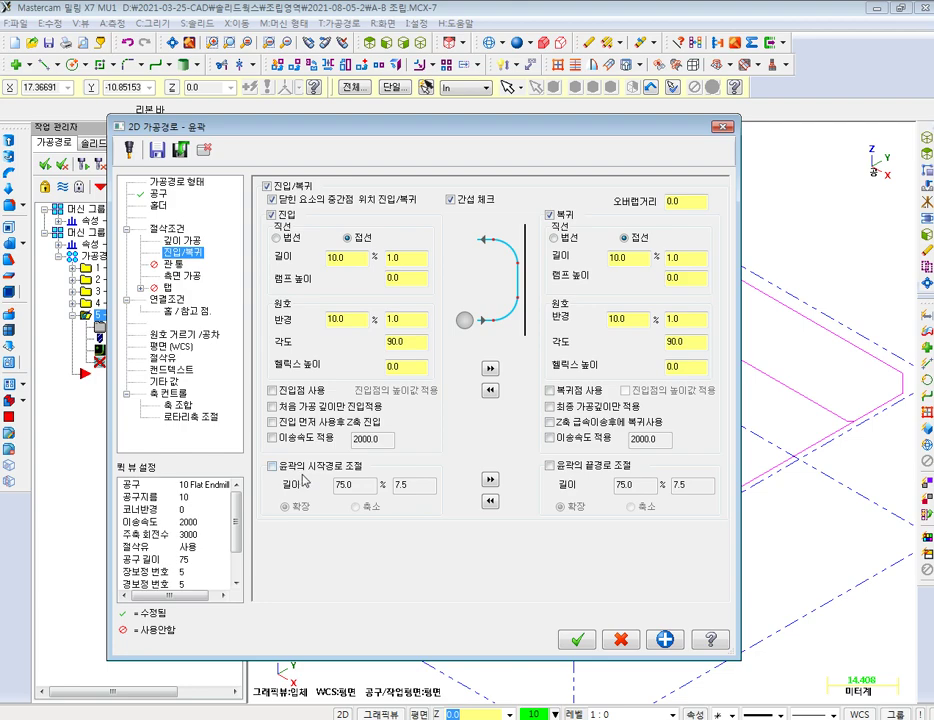
click(178, 276)
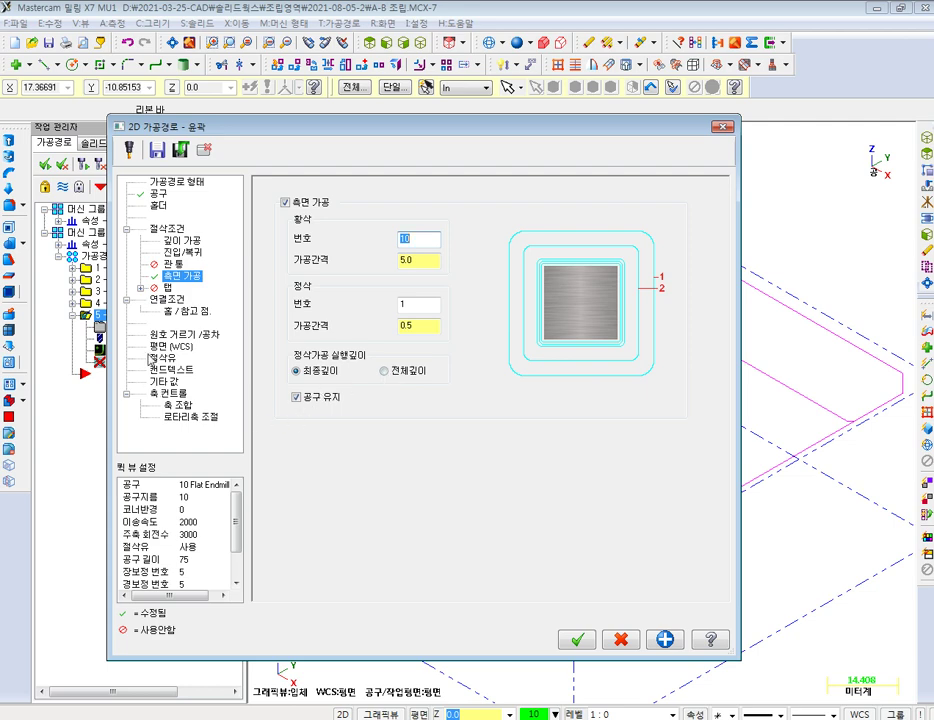
click(168, 299)
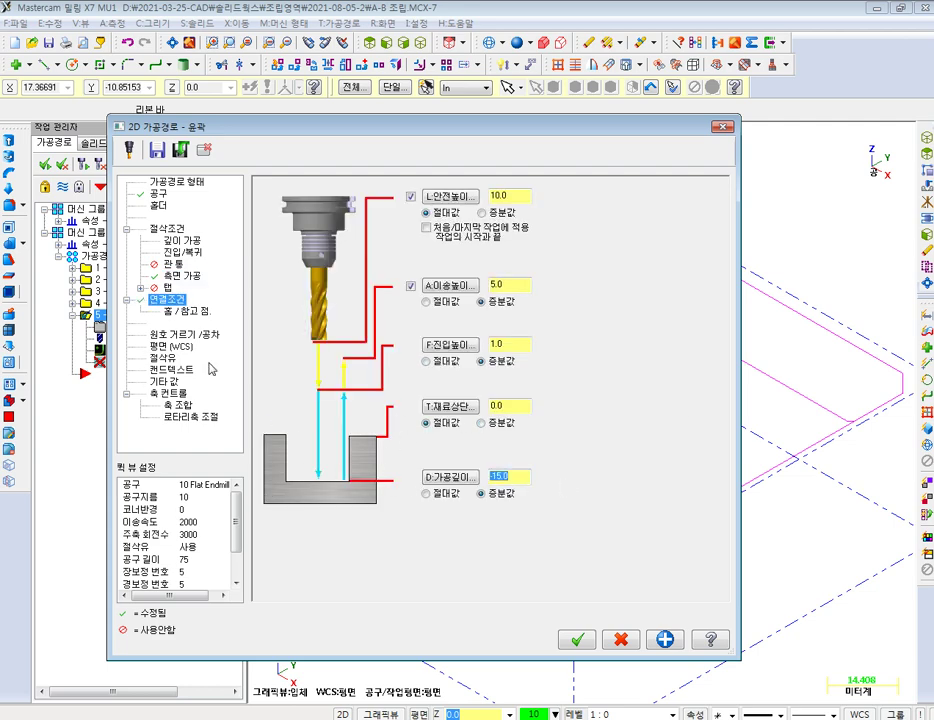
click(170, 358)
click(578, 640)
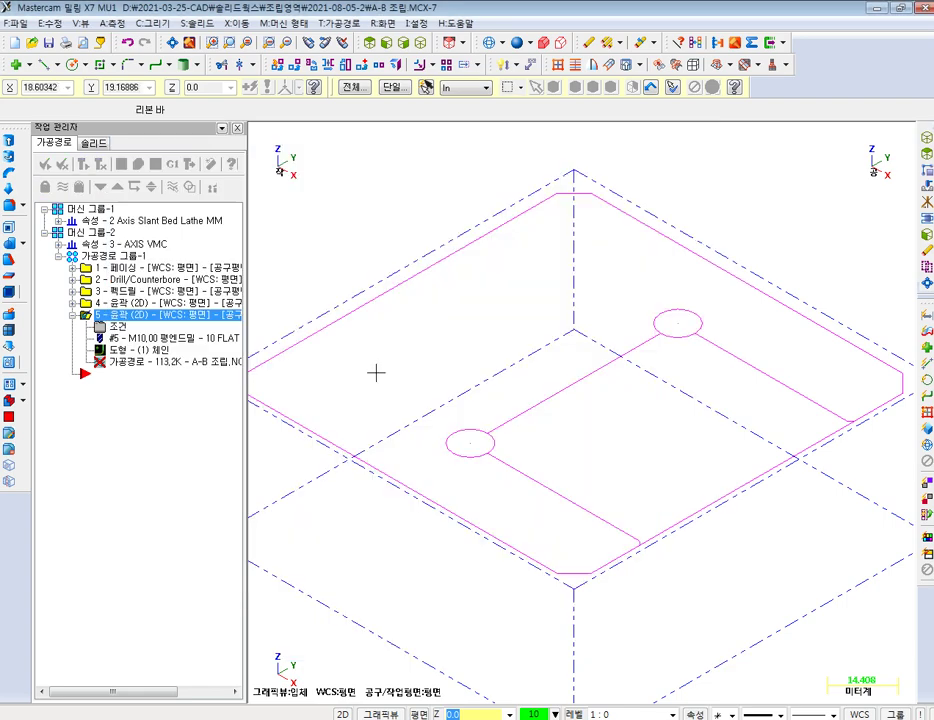
- Regenerate the contour, dismiss the compensation warnings, and re-accept its tool and cutting parameters
click(86, 166)
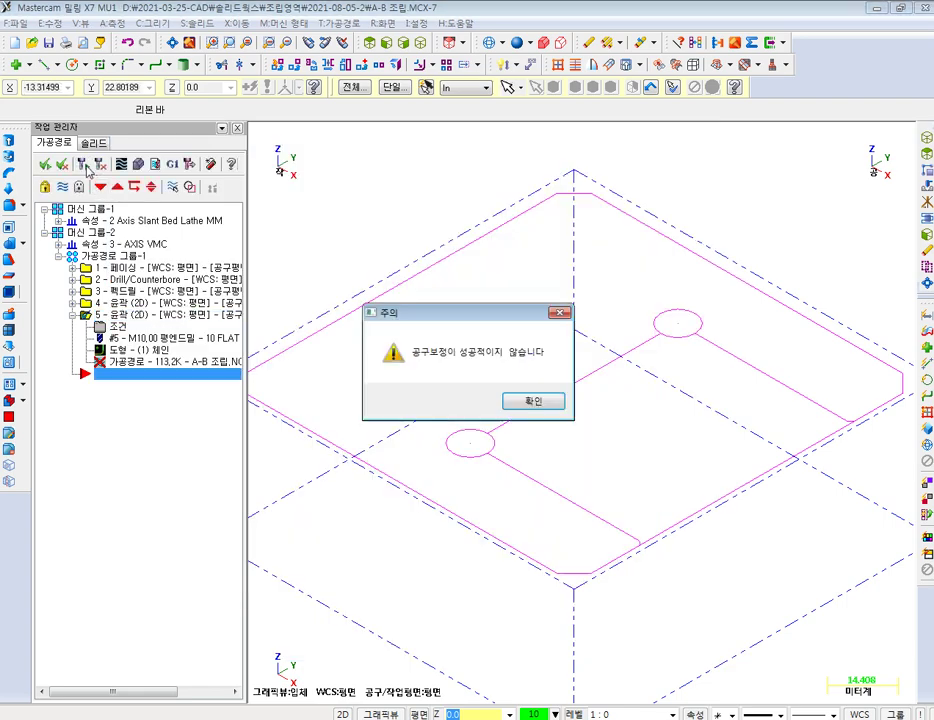
click(537, 404)
click(535, 408)
click(100, 325)
click(158, 193)
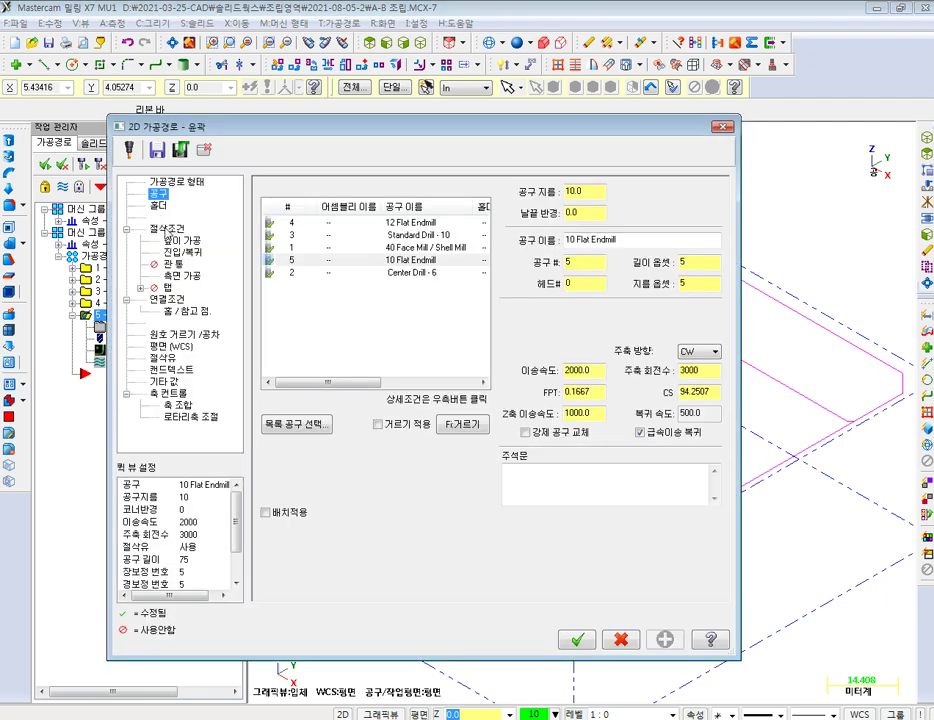
click(166, 229)
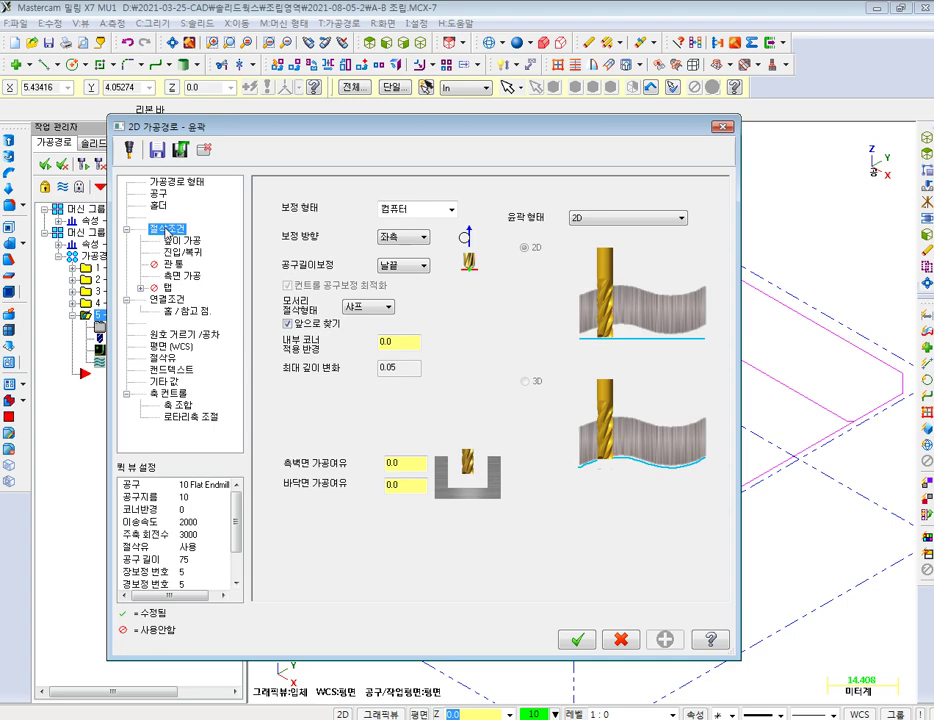
click(585, 642)
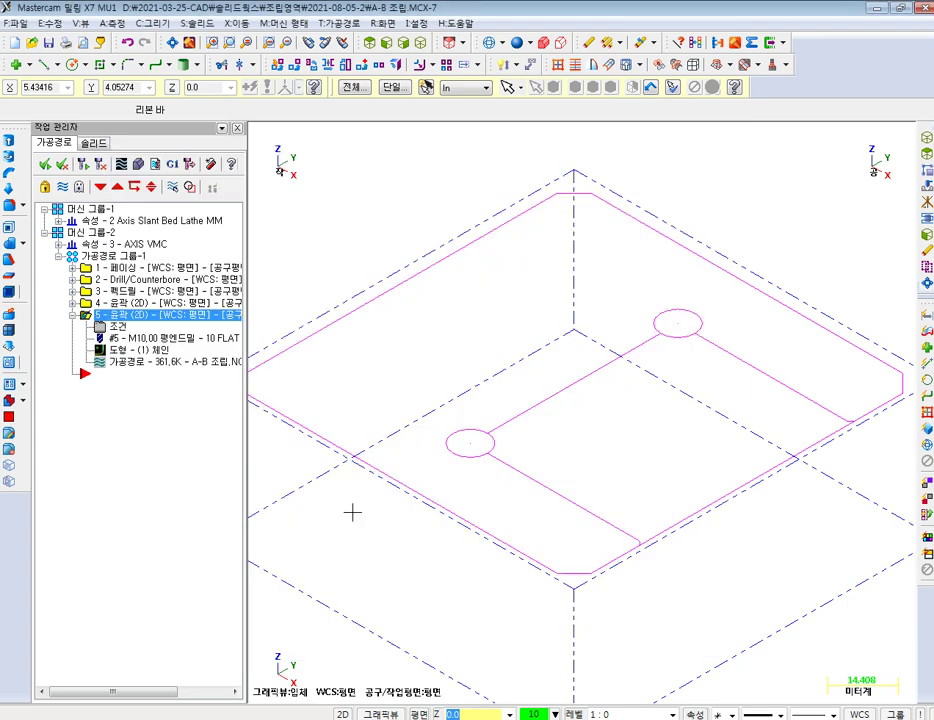
- Re-accept the contour's chained geometry and regenerate it, clearing the errors to show the toolpath
click(125, 350)
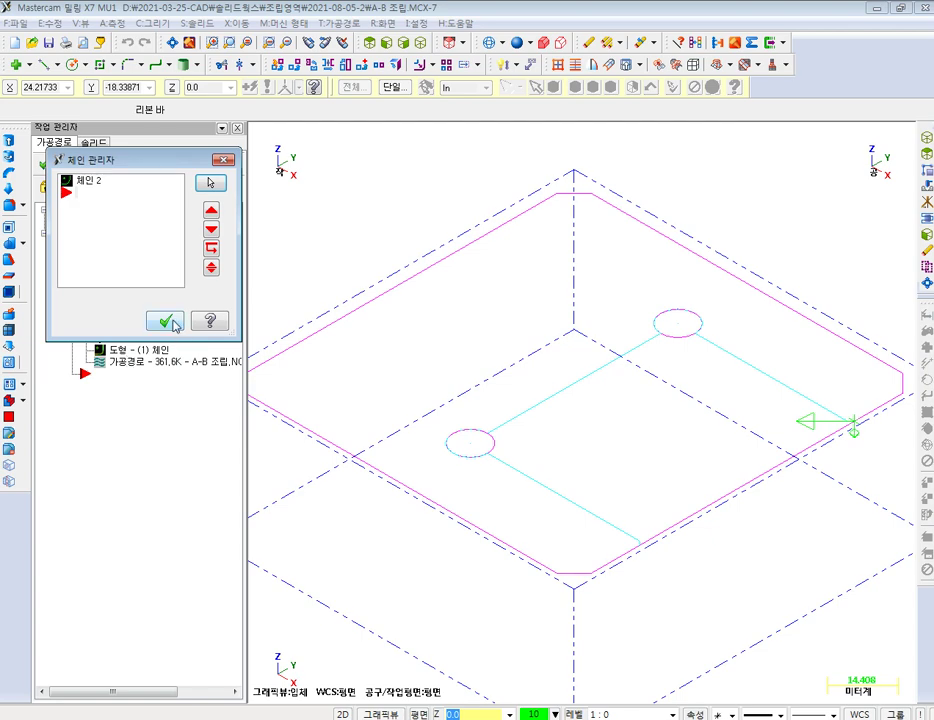
click(165, 321)
click(138, 352)
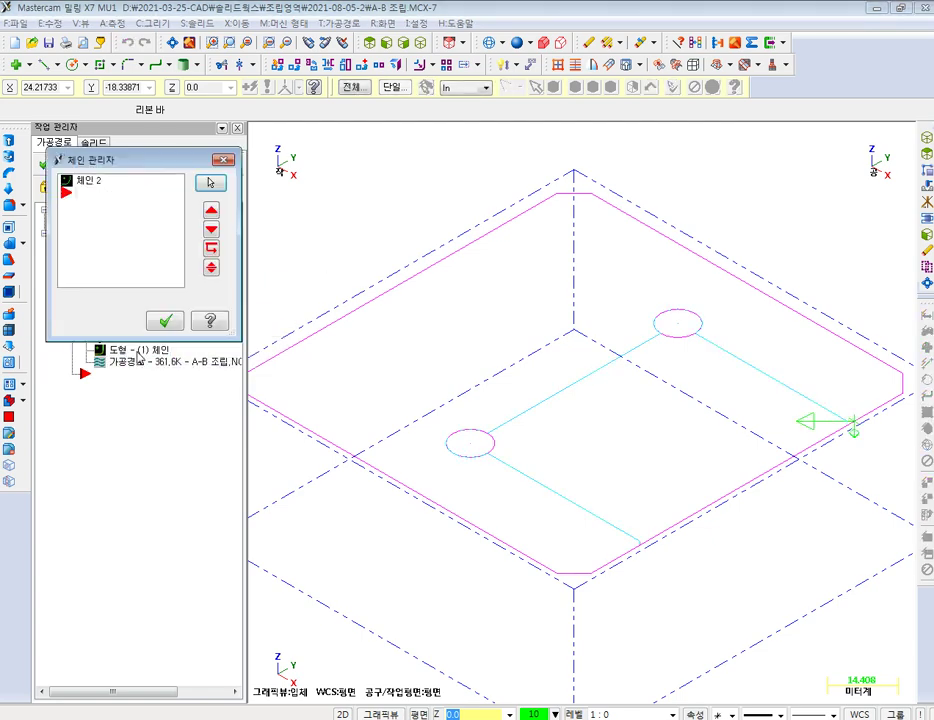
key(Return)
click(86, 168)
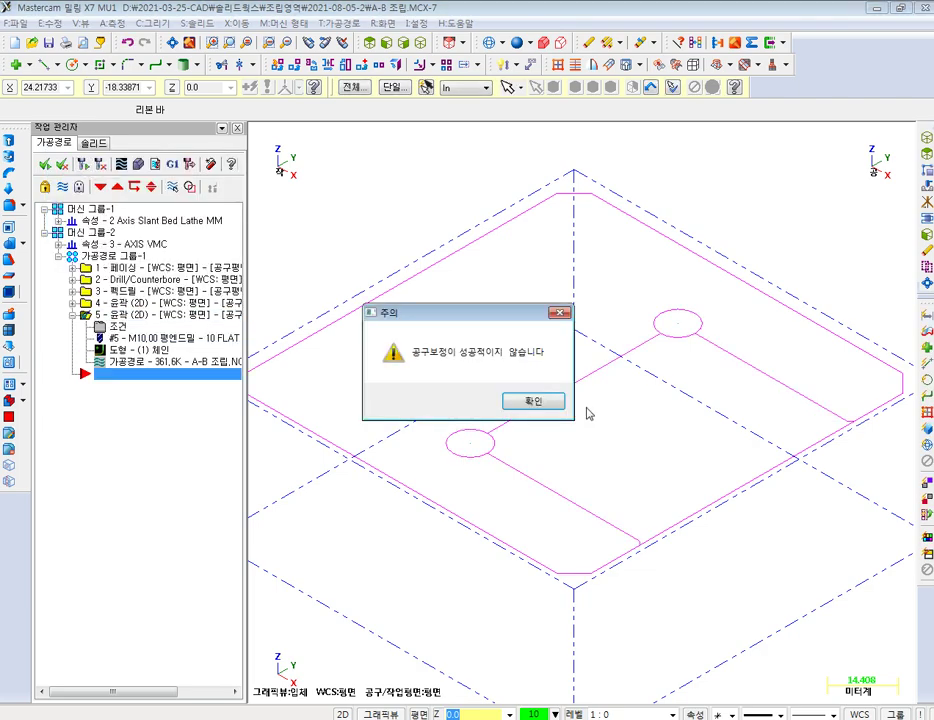
click(538, 405)
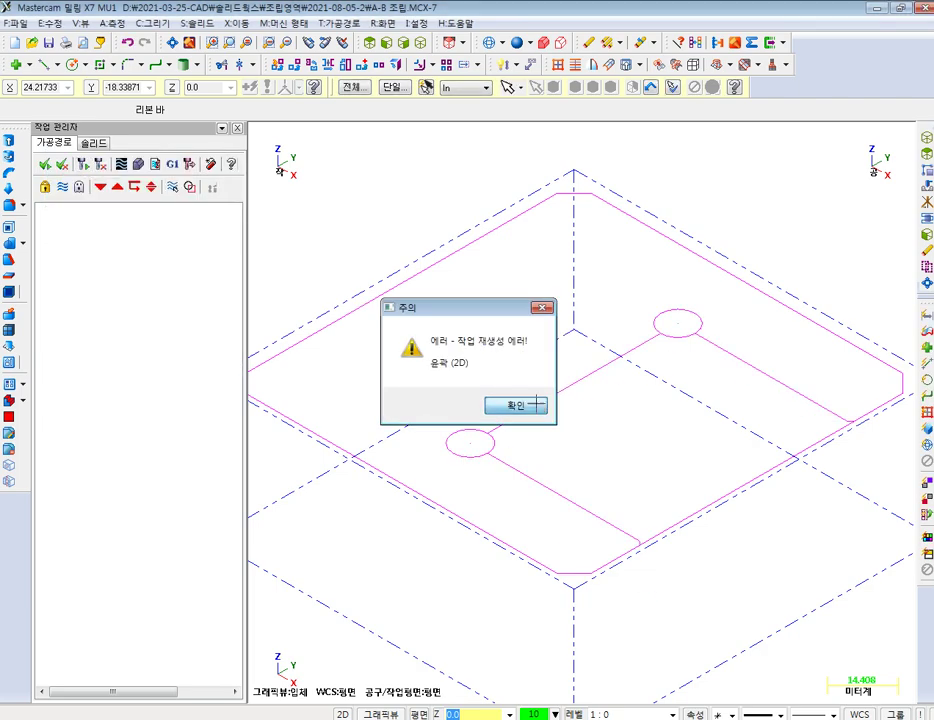
click(538, 405)
click(64, 190)
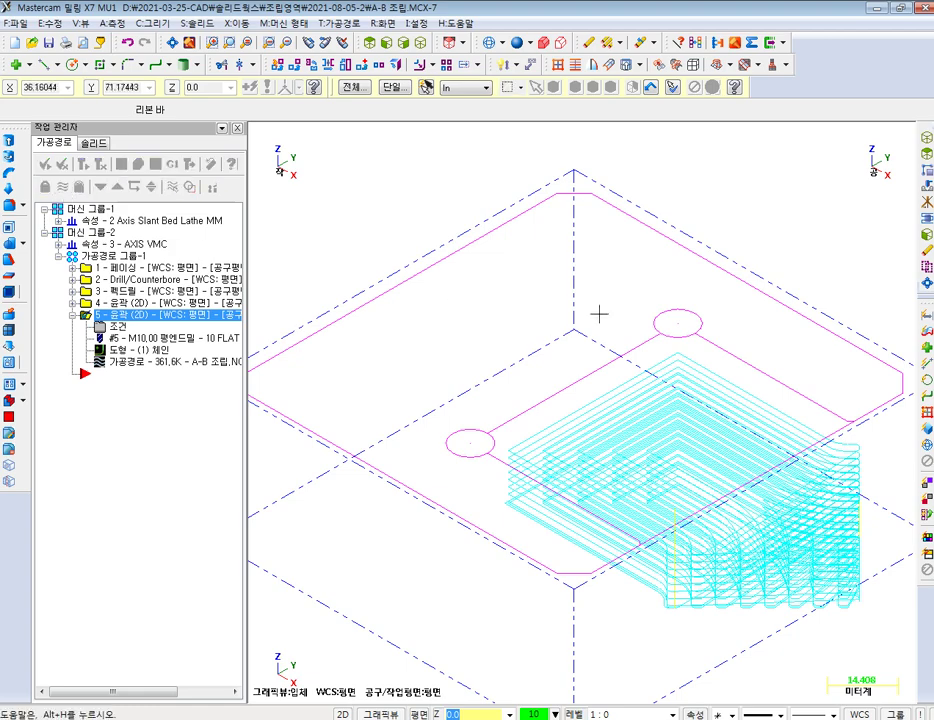
- In Top view, review operation 5's linking, lead-in/out and multi-pass settings, using 8 roughing passes
key(alt+1)
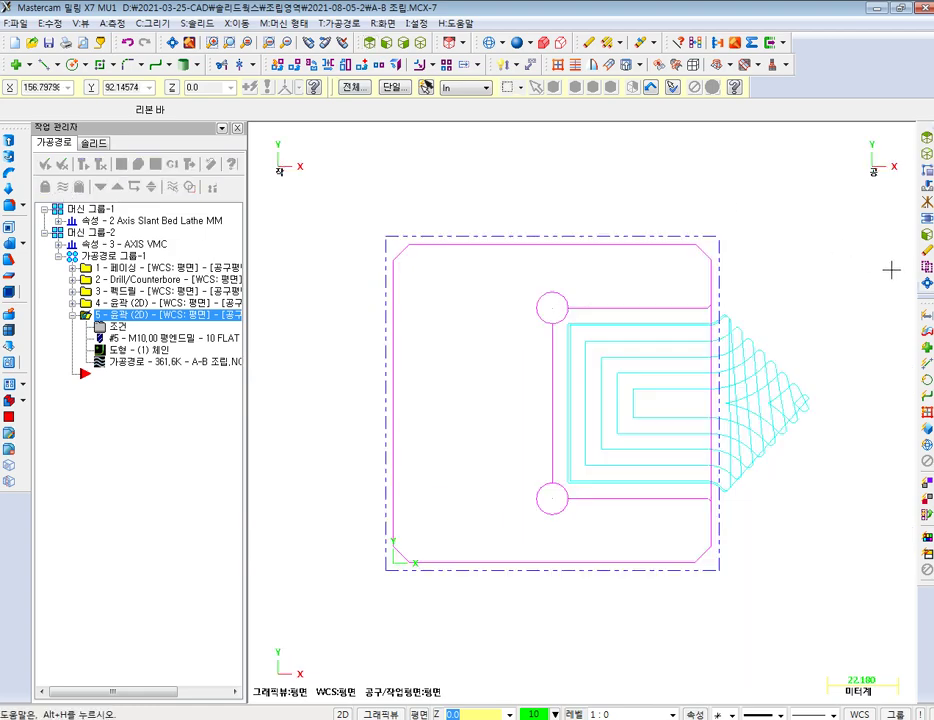
scroll(802, 340, up, 1)
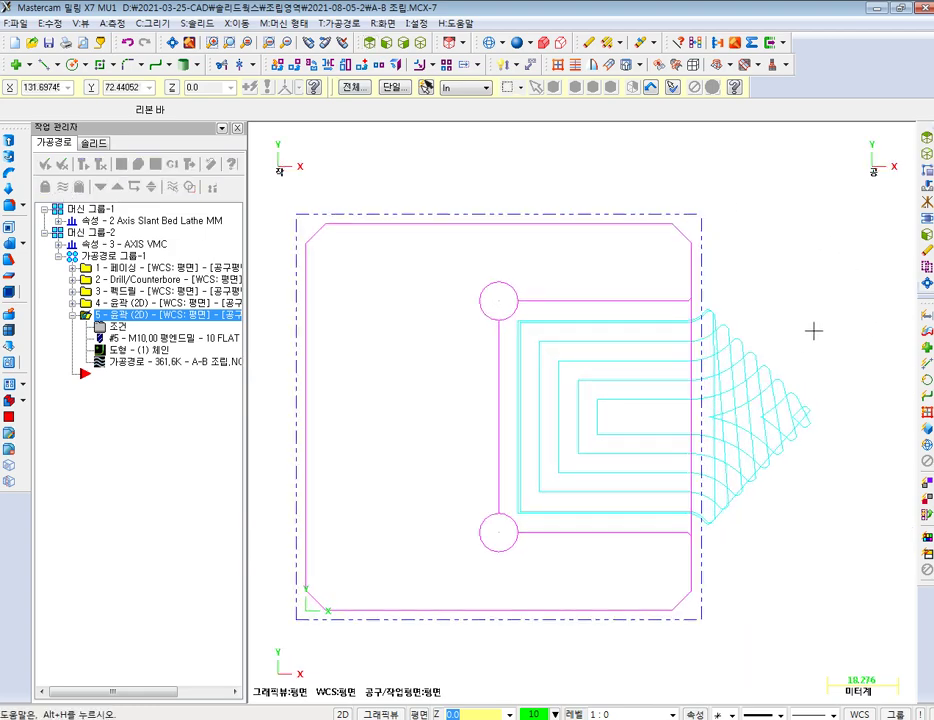
click(112, 339)
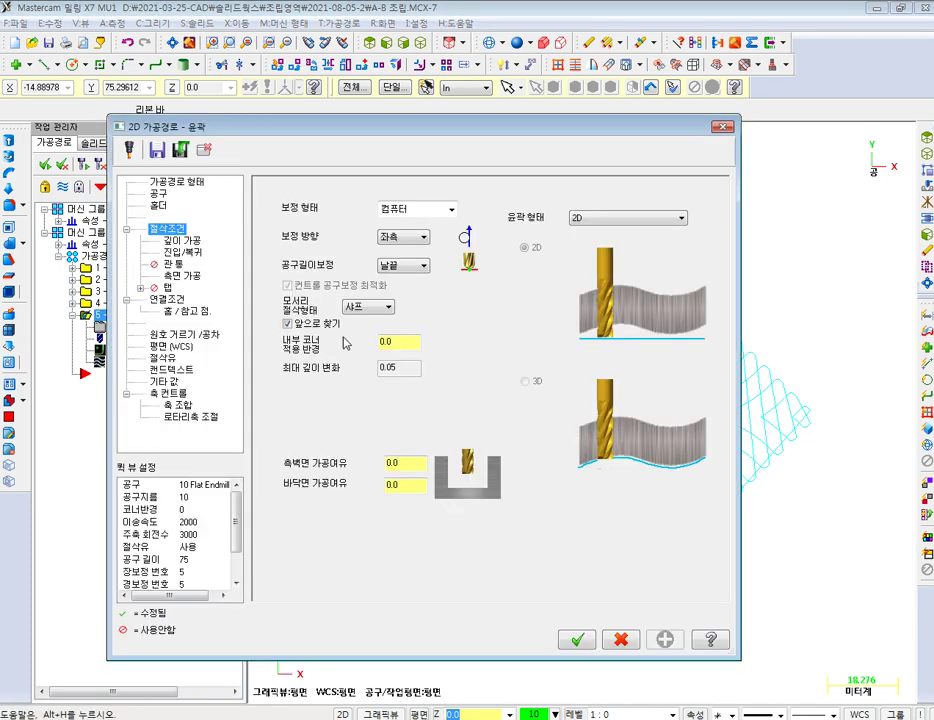
click(168, 301)
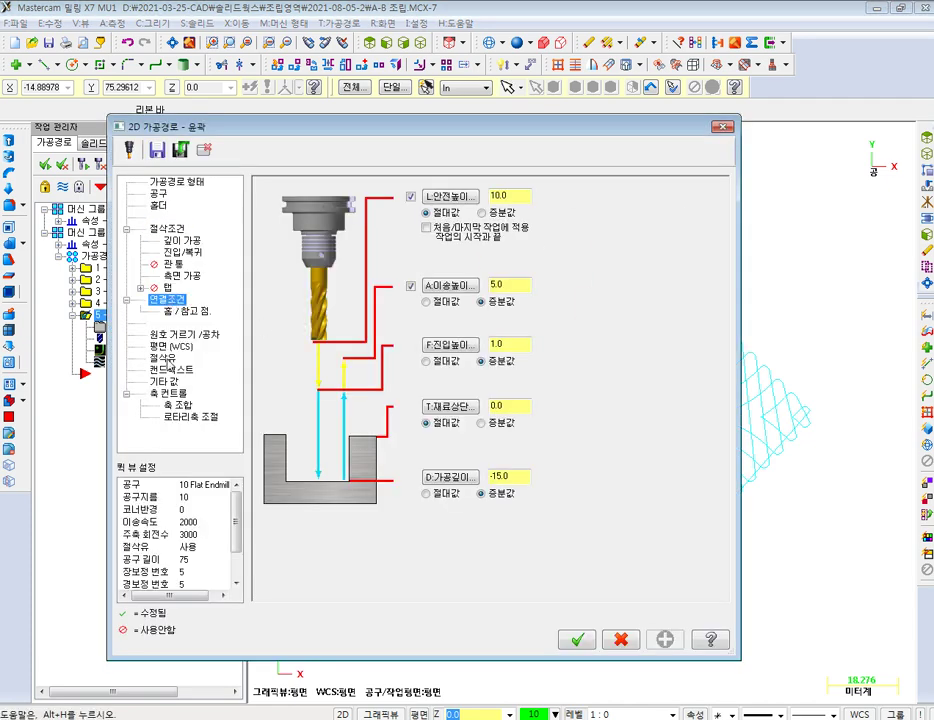
click(181, 253)
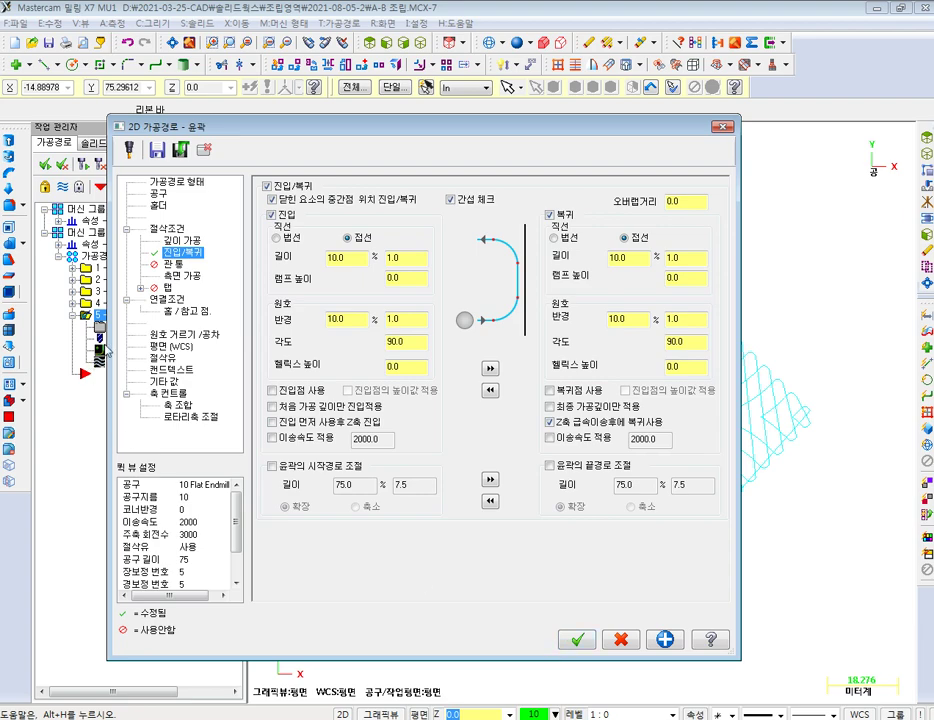
click(182, 275)
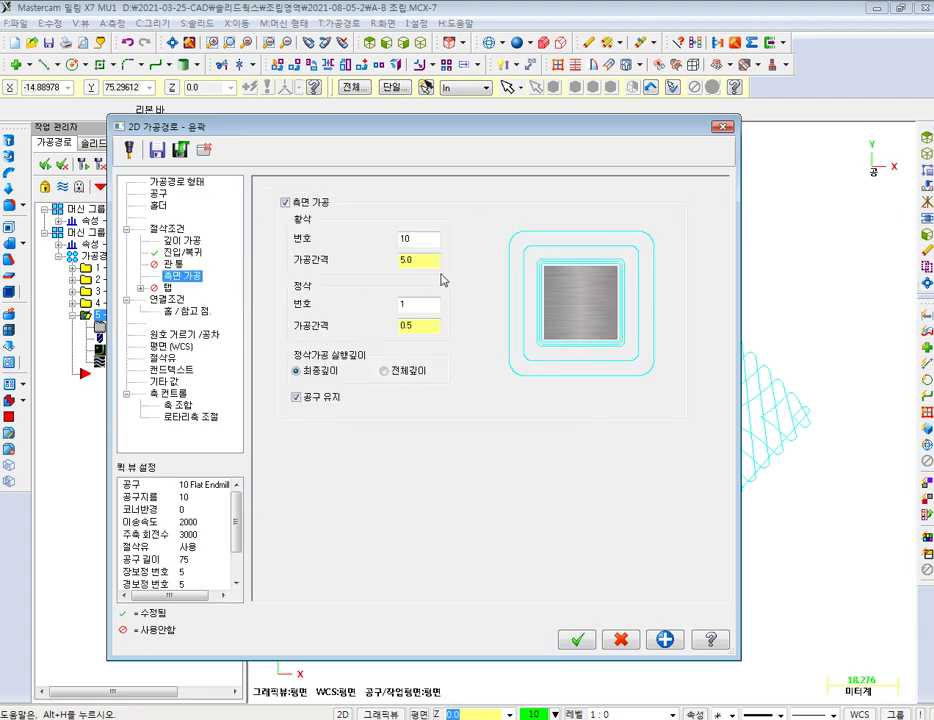
click(419, 241)
click(580, 645)
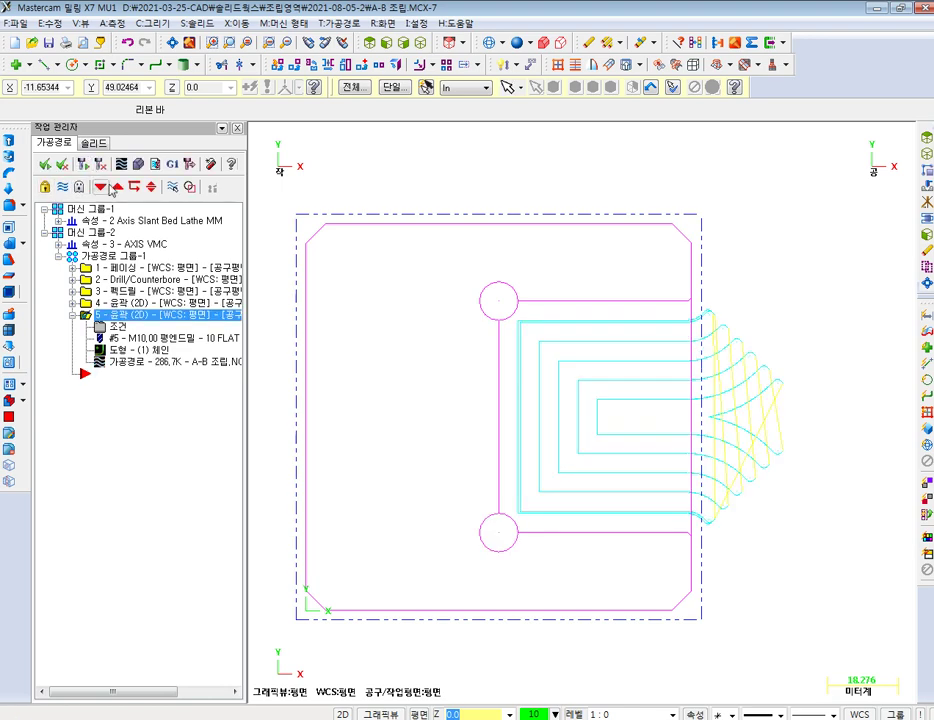
- Backplot the contour toolpath, then return to its Lead In/Out parameters
click(120, 164)
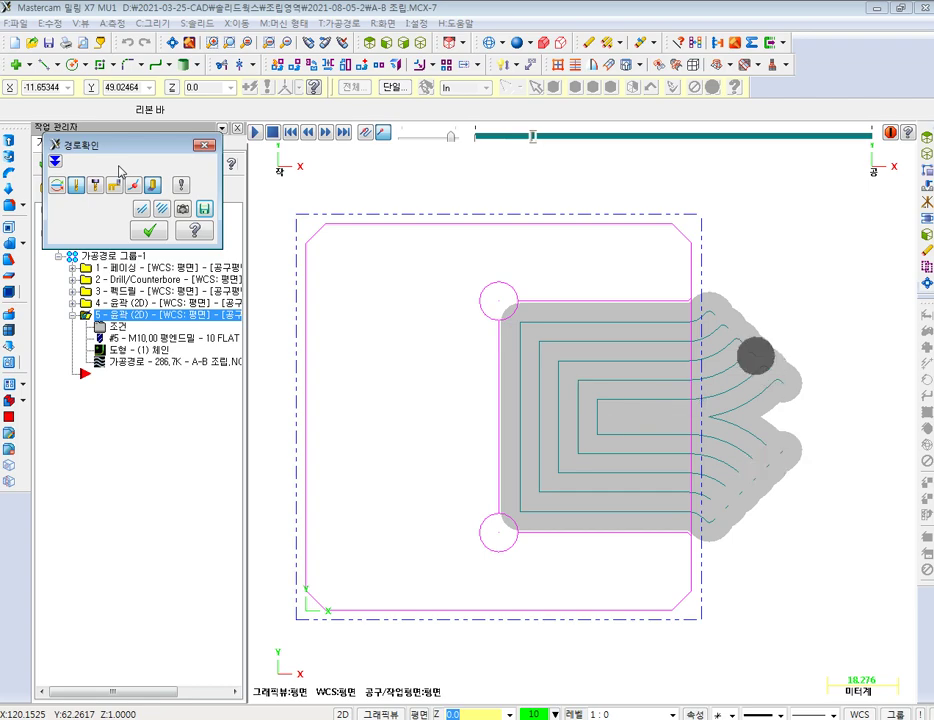
click(149, 231)
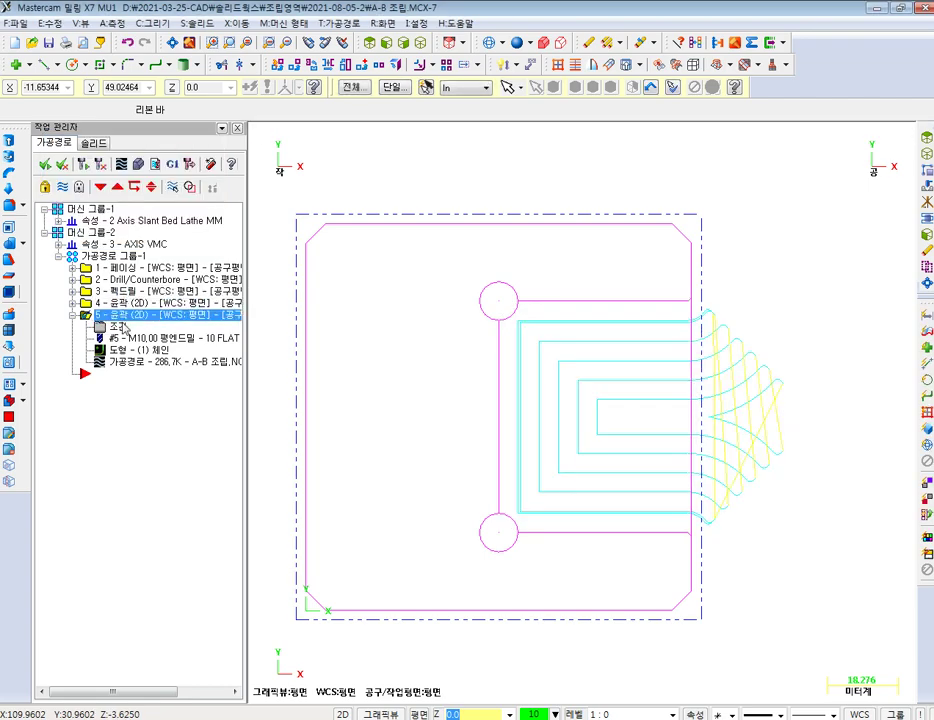
click(118, 326)
click(181, 253)
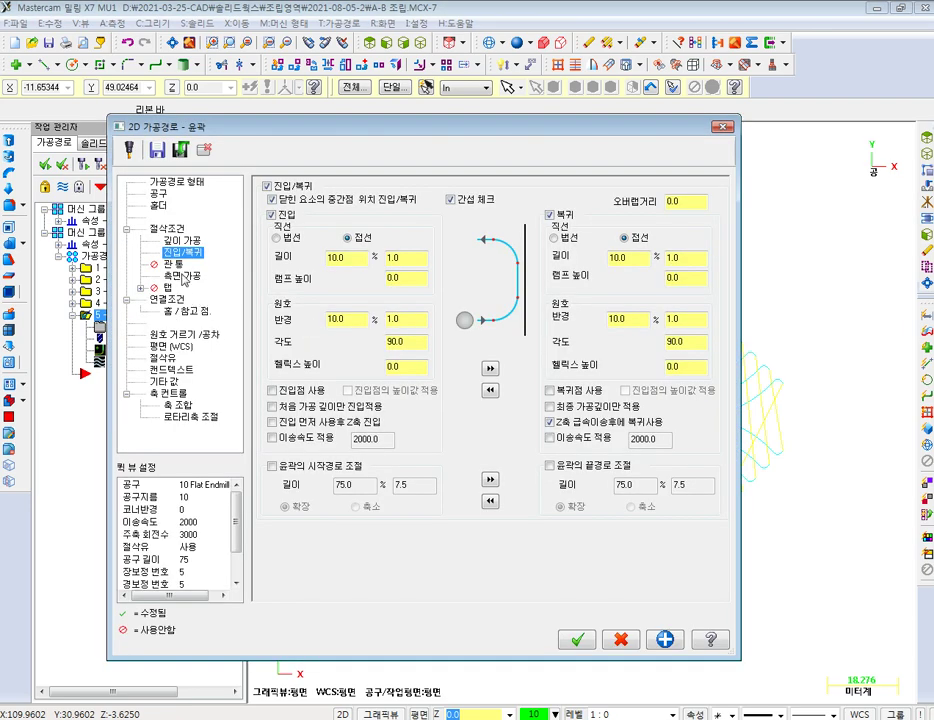
- Accept the multi-pass settings, regenerate the contour to 241.8K, and backplot it
click(187, 276)
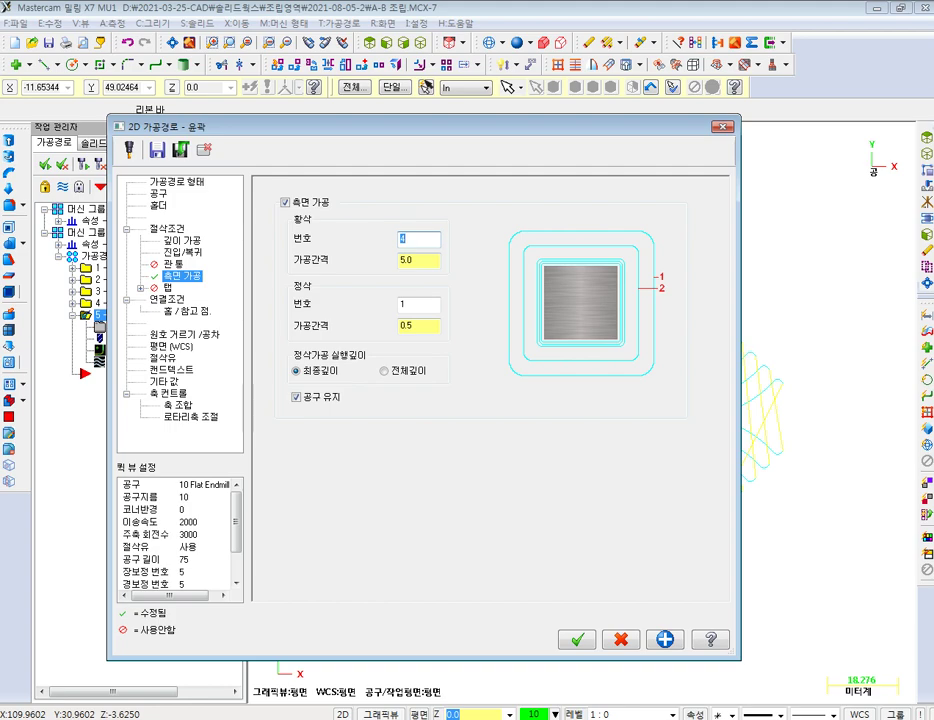
click(577, 639)
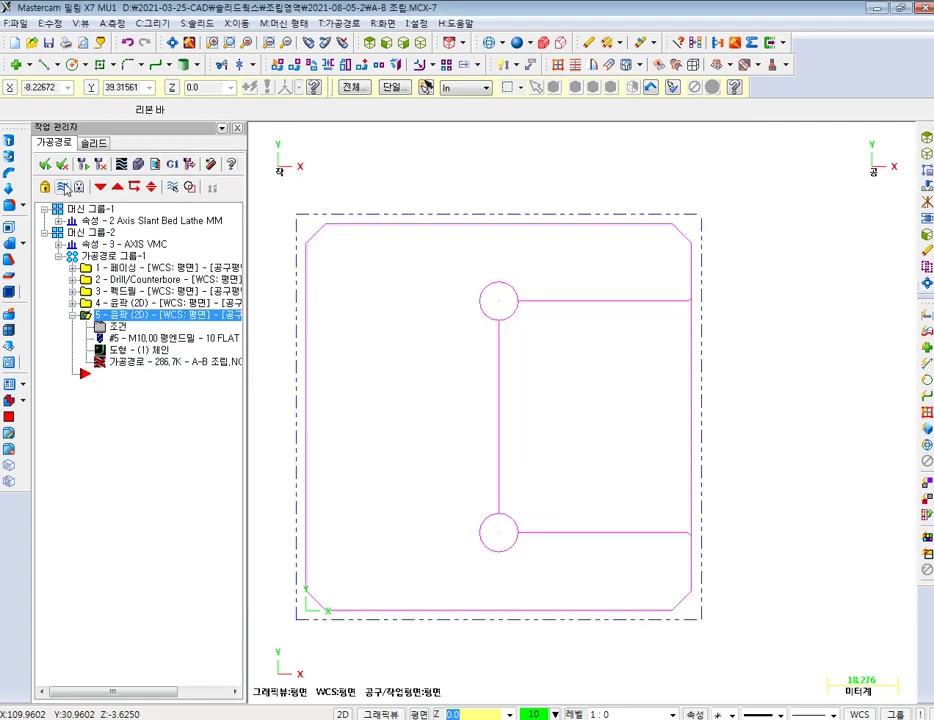
click(83, 165)
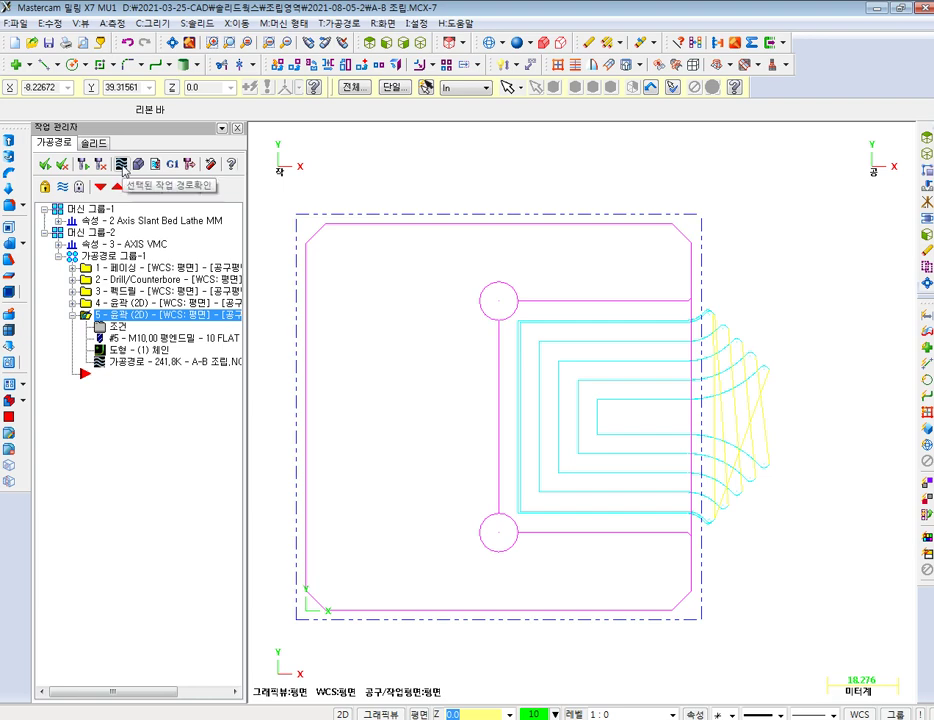
click(122, 165)
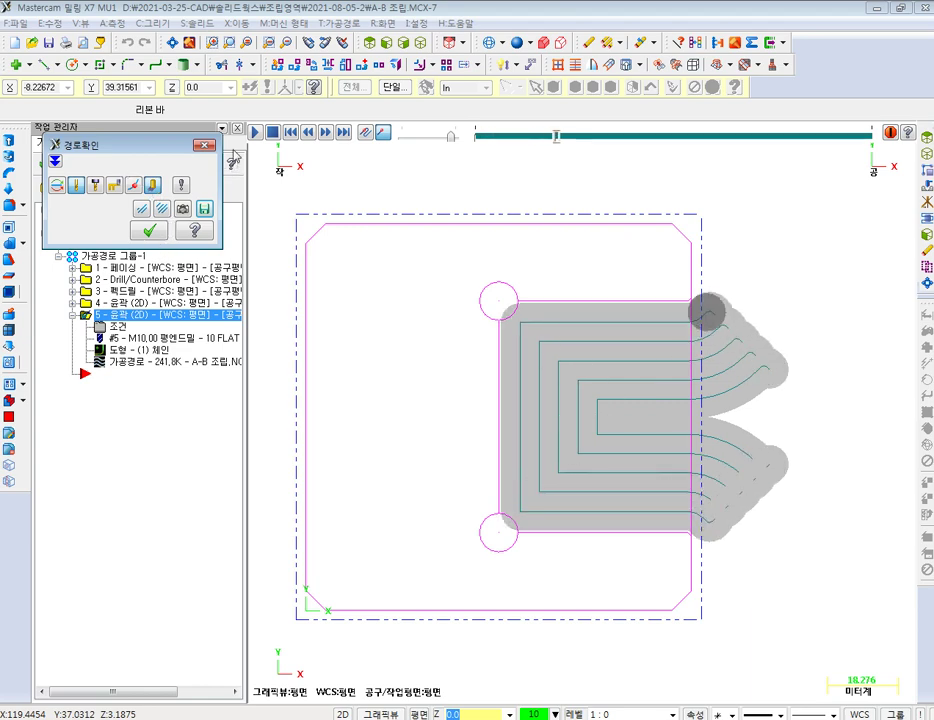
click(253, 134)
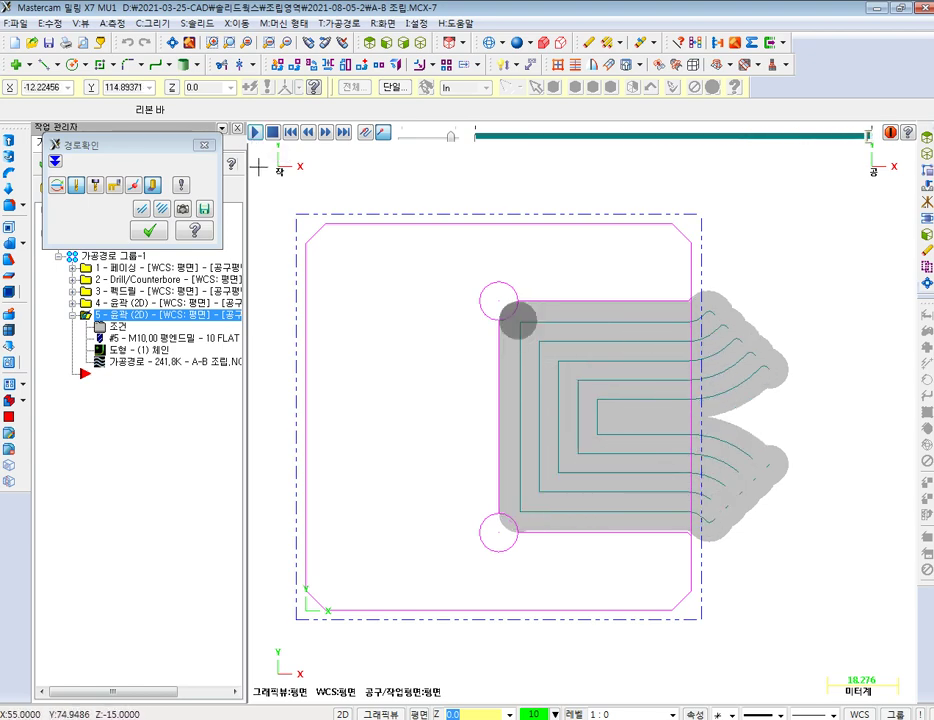
key(Escape)
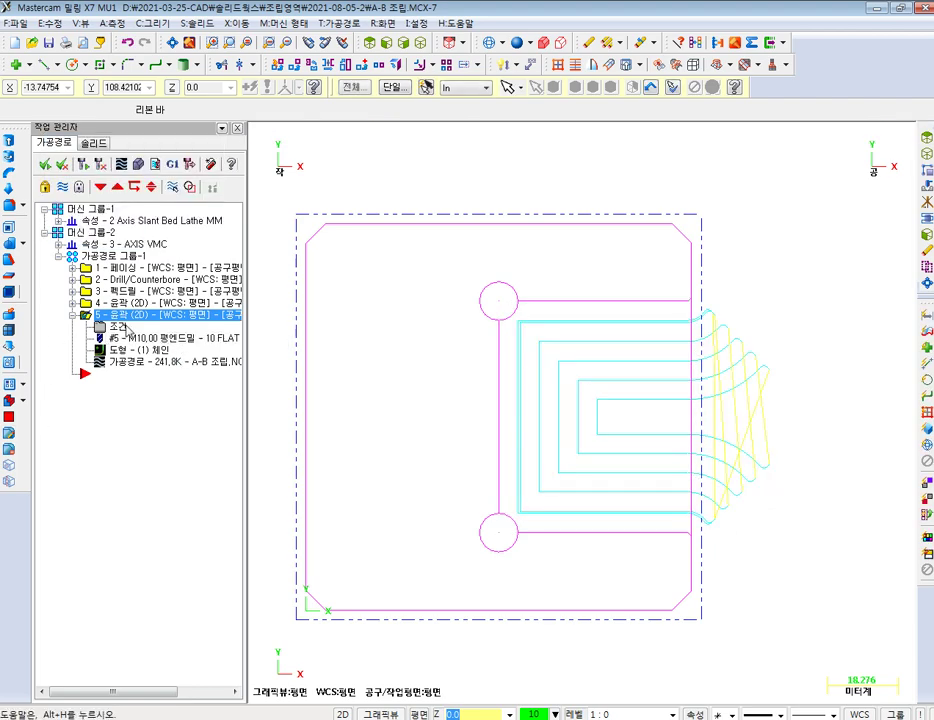
- Load all five operations into the simulator in an isometric view
click(45, 163)
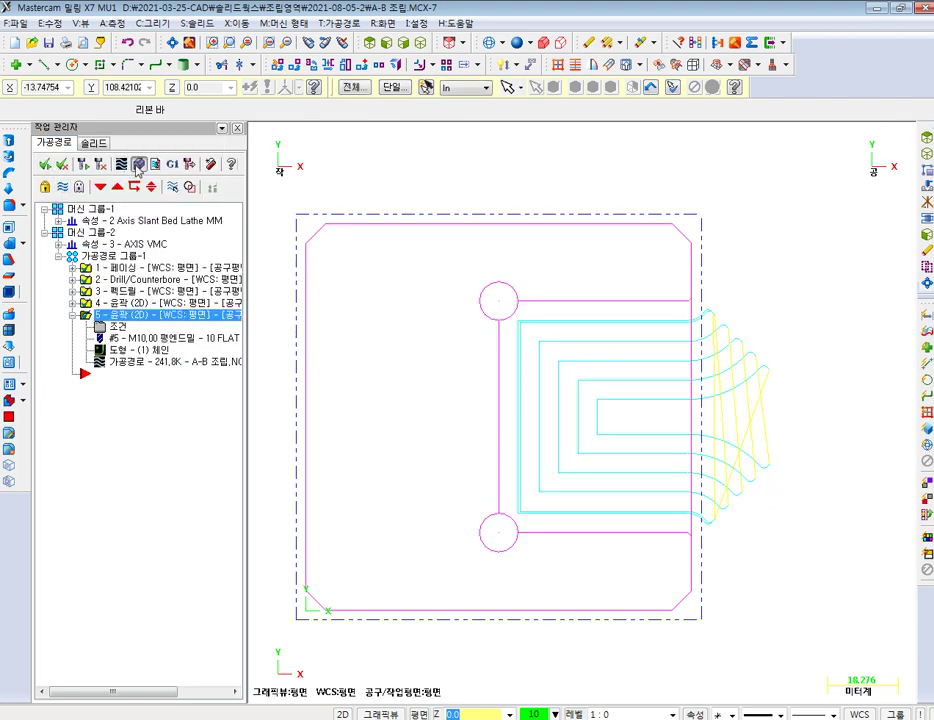
click(138, 166)
click(538, 62)
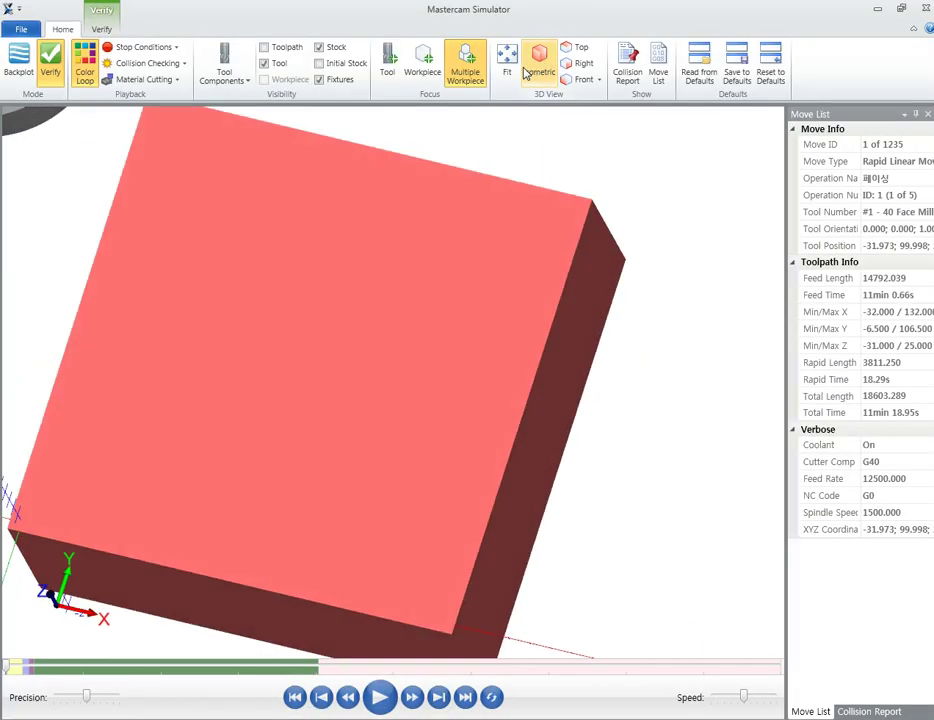
- Run all 1235 simulation moves, zoom and rotate to inspect the channel, then close the simulator
click(380, 697)
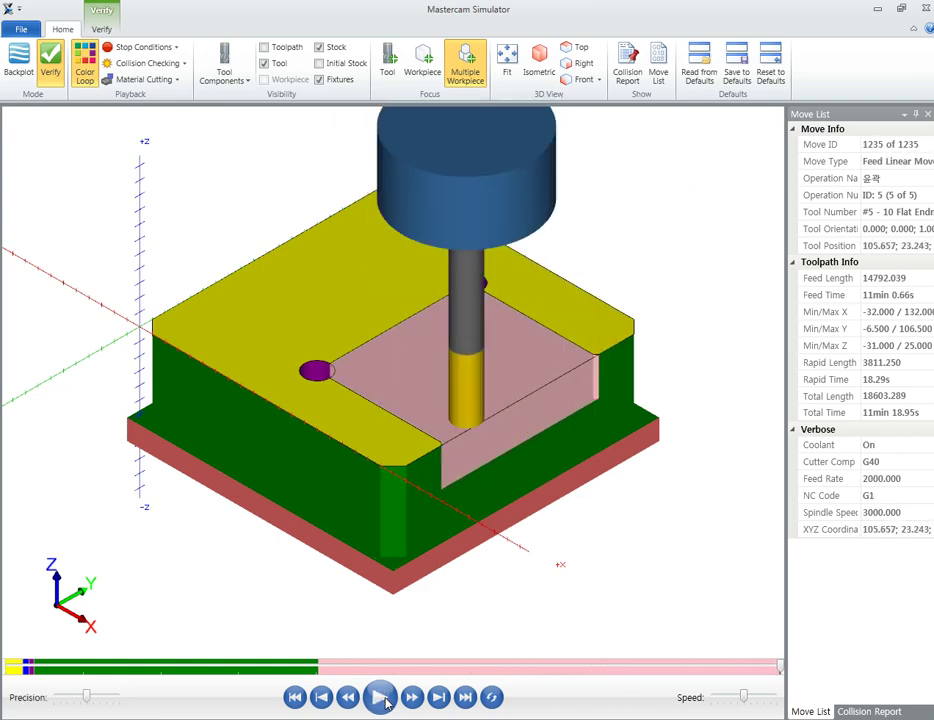
scroll(475, 413, up, 5)
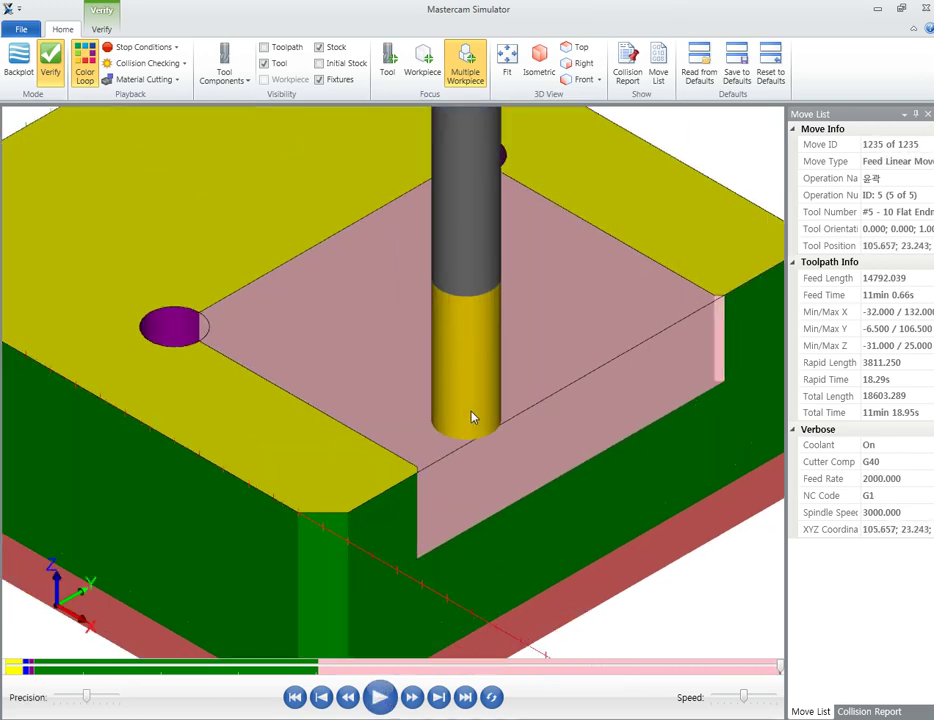
scroll(463, 417, up, 3)
mouse_move(463, 417)
middle_down()
mouse_move(443, 441)
mouse_move(678, 317)
mouse_move(663, 298)
mouse_move(708, 290)
mouse_move(709, 317)
mouse_move(578, 346)
mouse_move(594, 382)
mouse_move(553, 352)
mouse_move(498, 386)
mouse_move(506, 415)
mouse_move(541, 429)
mouse_move(527, 425)
mouse_move(544, 415)
mouse_move(536, 360)
mouse_move(544, 338)
mouse_move(559, 392)
mouse_move(537, 350)
middle_up()
key(alt)
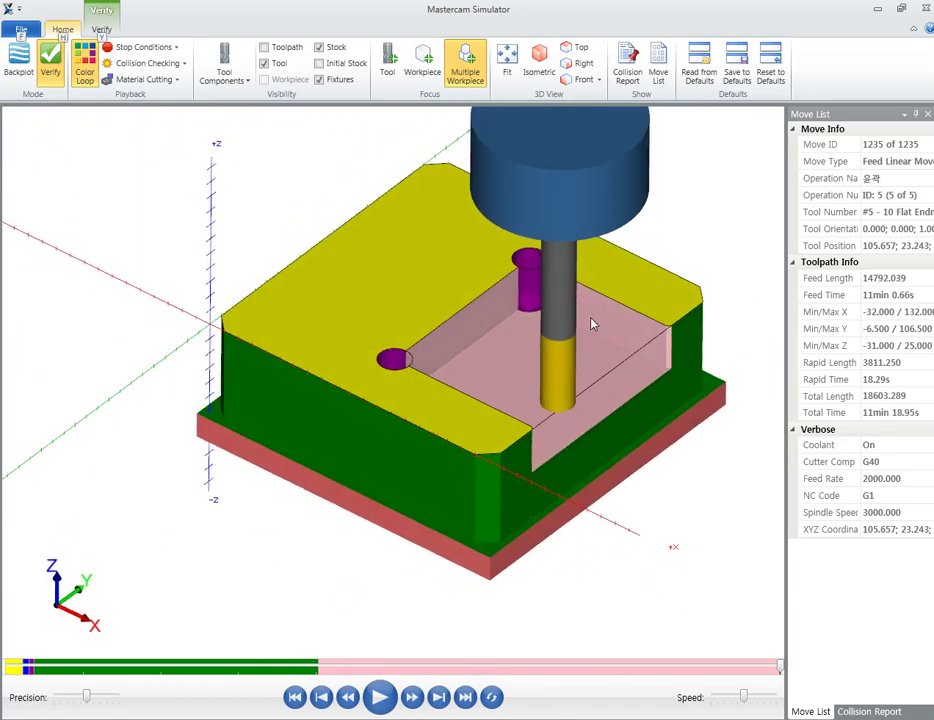
key(alt+F4)
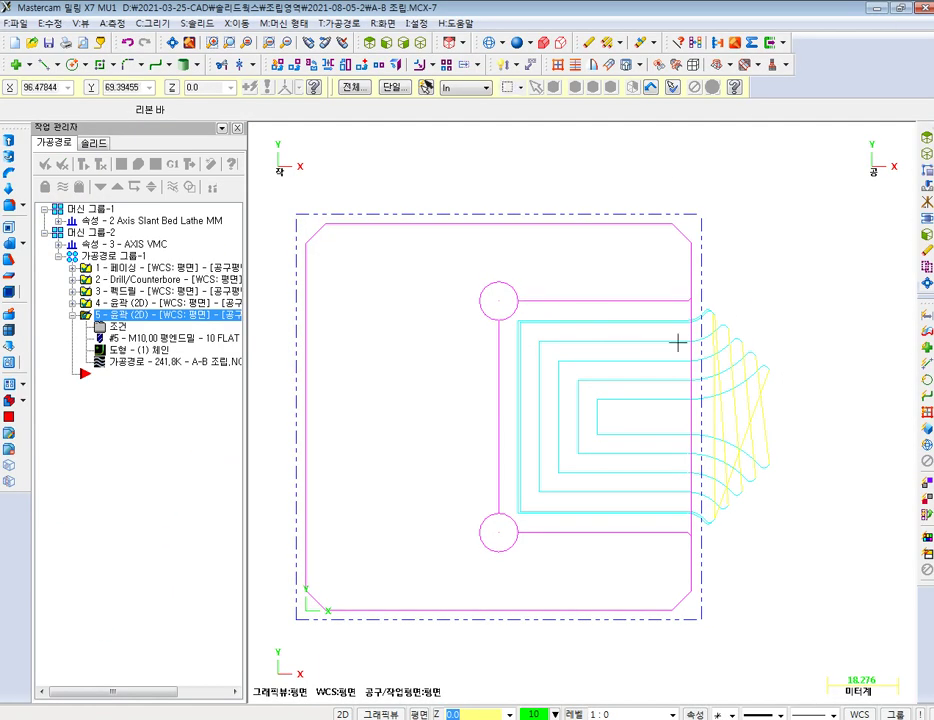
- Hide the toolpaths, switch to isometric view, and turn off the stock outline display
click(86, 196)
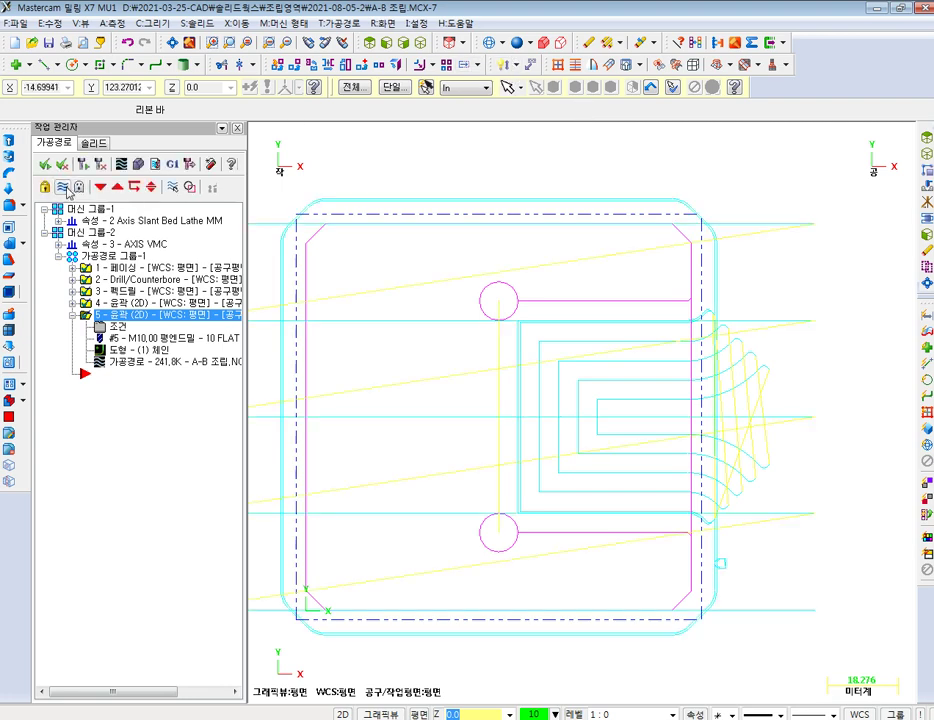
key(alt+7)
scroll(546, 312, down, 1)
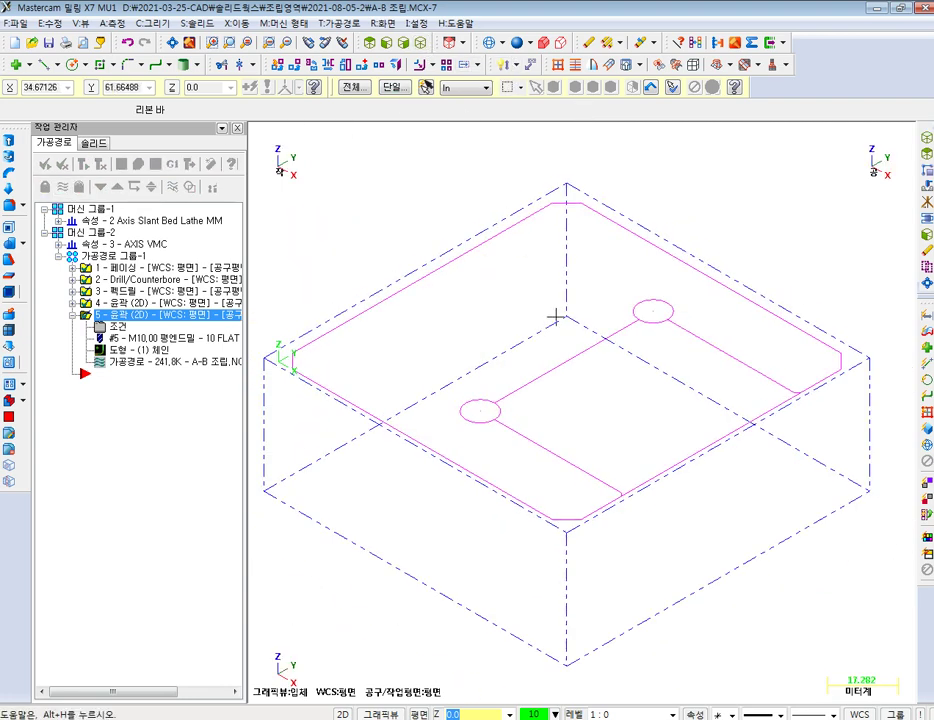
scroll(613, 407, down, 1)
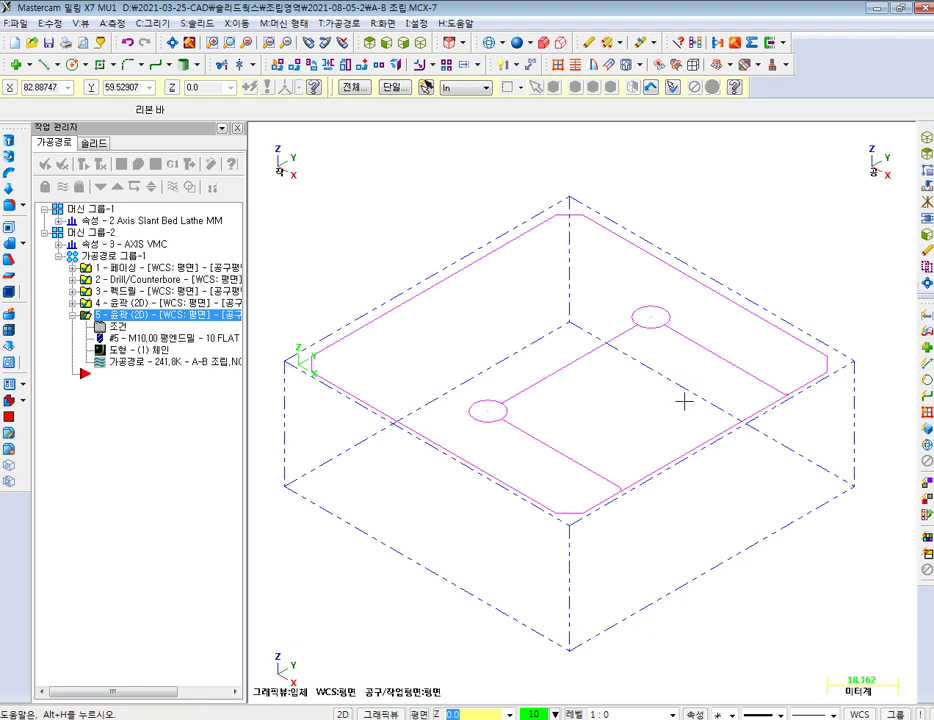
click(59, 245)
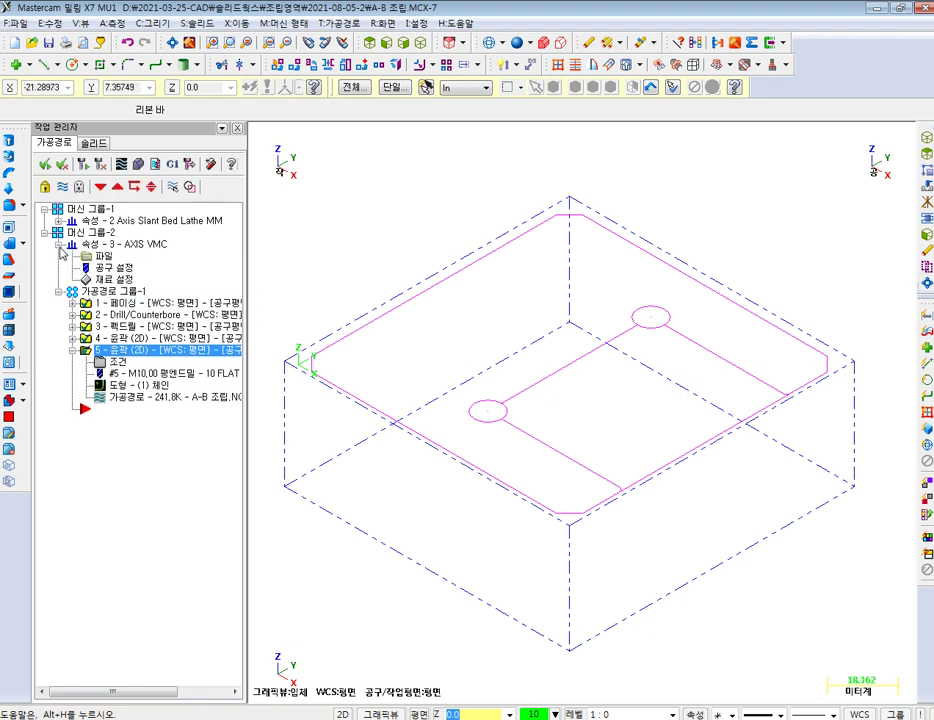
click(115, 279)
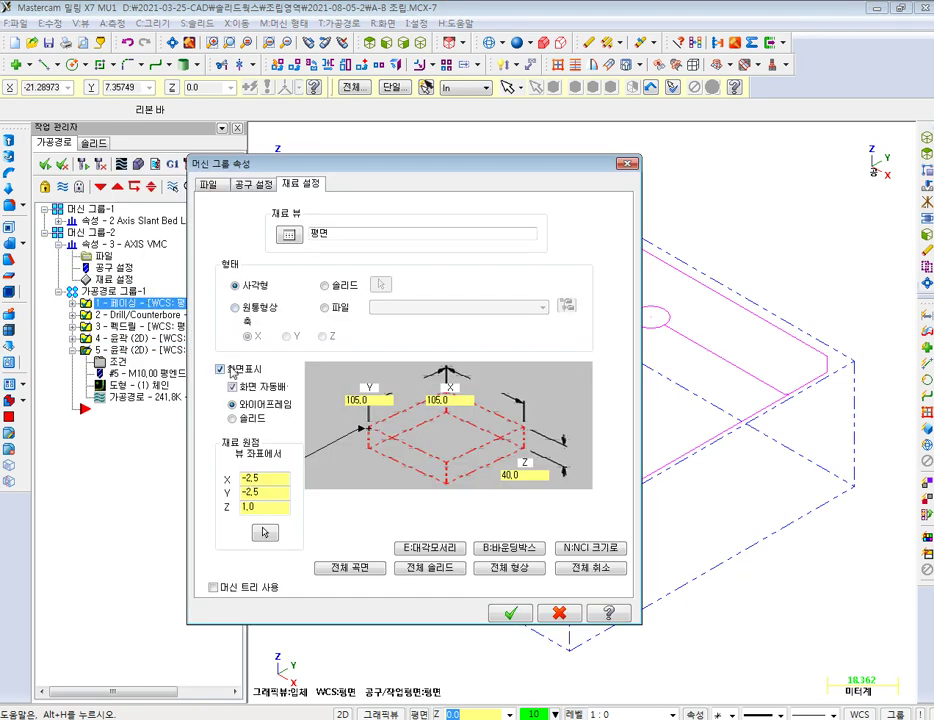
click(230, 370)
click(511, 613)
- Copy operation 5 and paste it as a new operation 6, then open its parameters
scroll(600, 490, up, 2)
scroll(598, 515, up, 2)
click(113, 291)
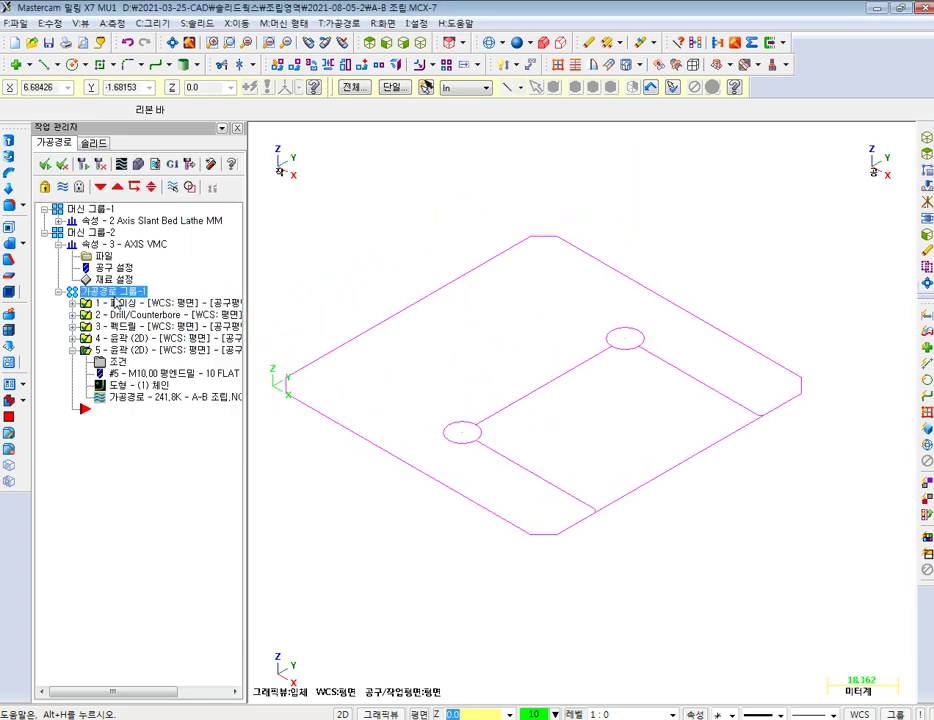
right_click(115, 292)
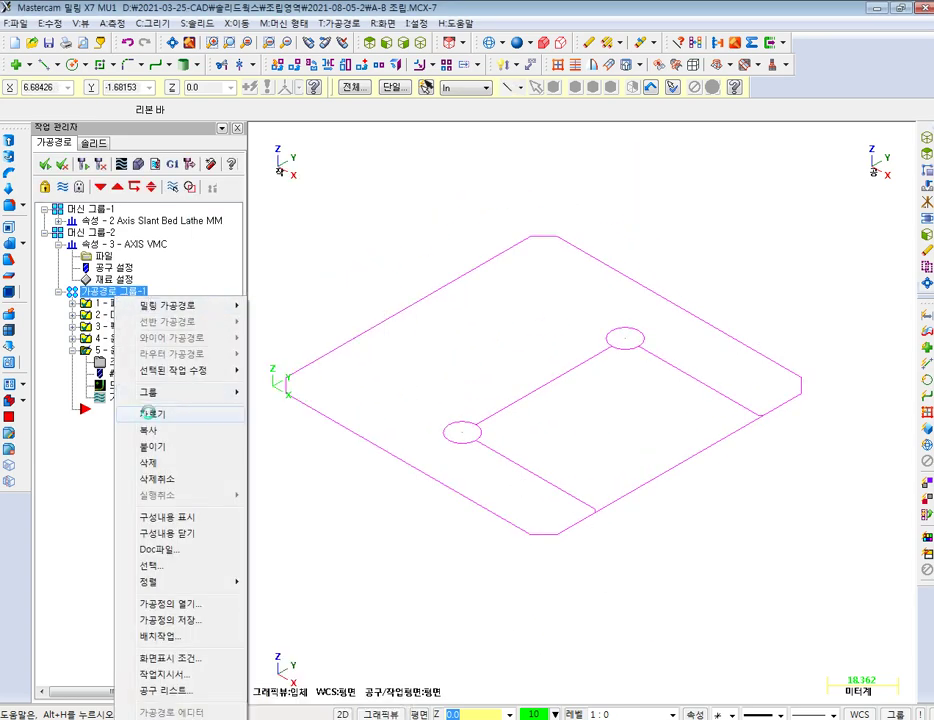
click(77, 358)
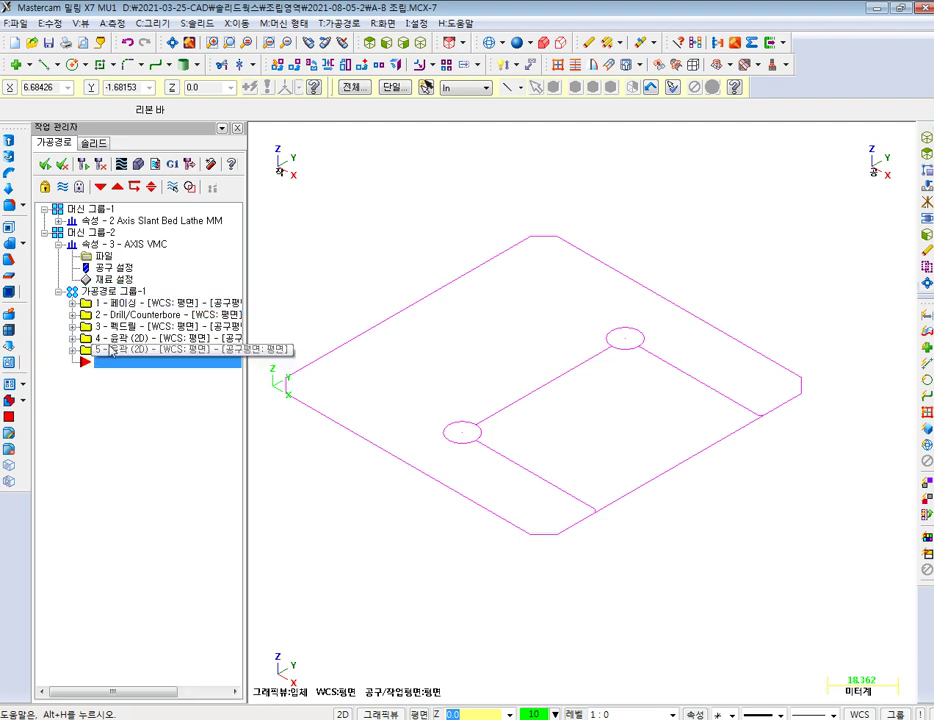
right_click(96, 354)
click(131, 430)
right_click(96, 354)
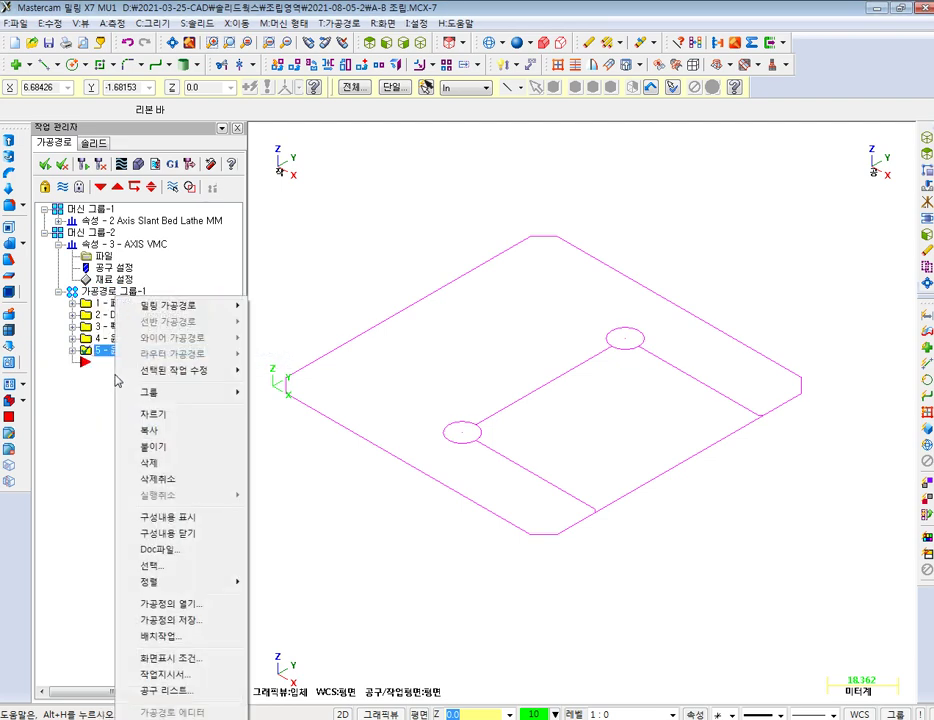
click(135, 446)
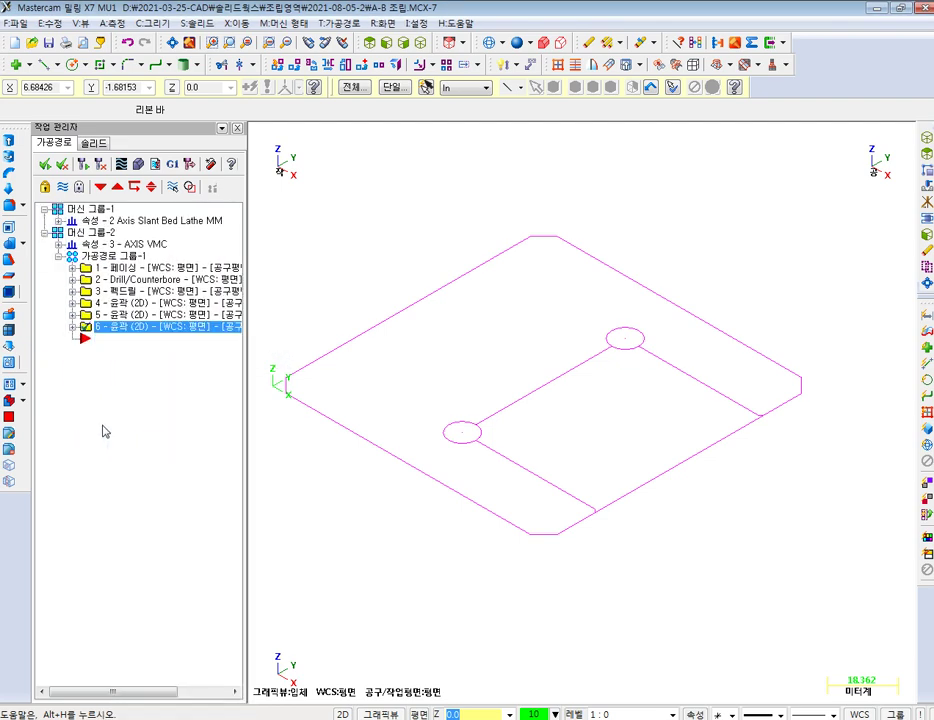
click(72, 327)
click(100, 341)
click(162, 197)
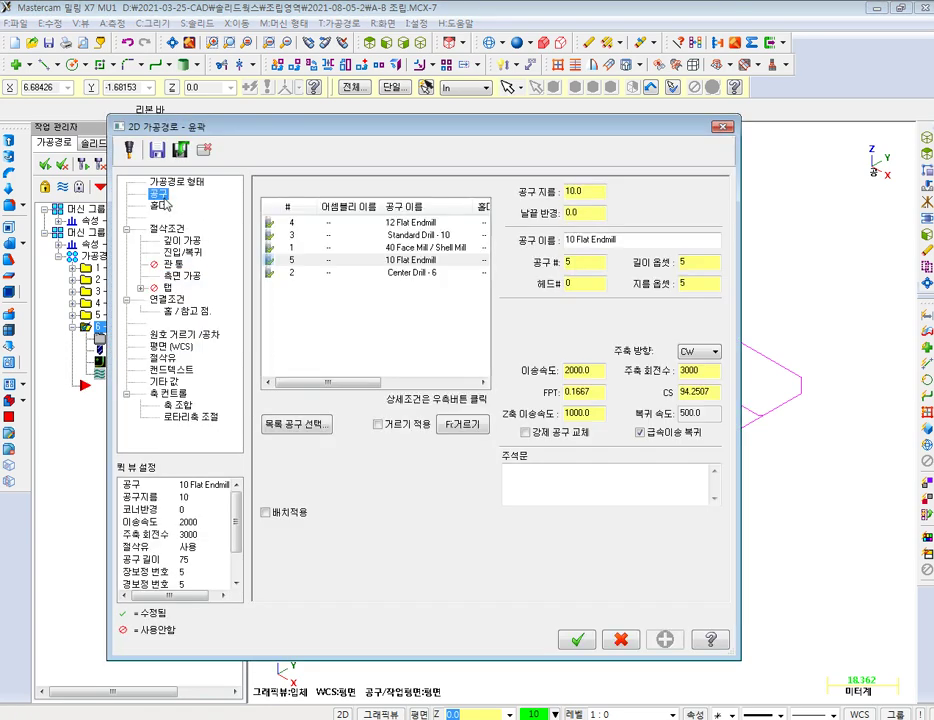
- Create a new Chamfer Mill with diameter 10, tip 0 and shank 10 for operation 6
right_click(336, 306)
click(360, 333)
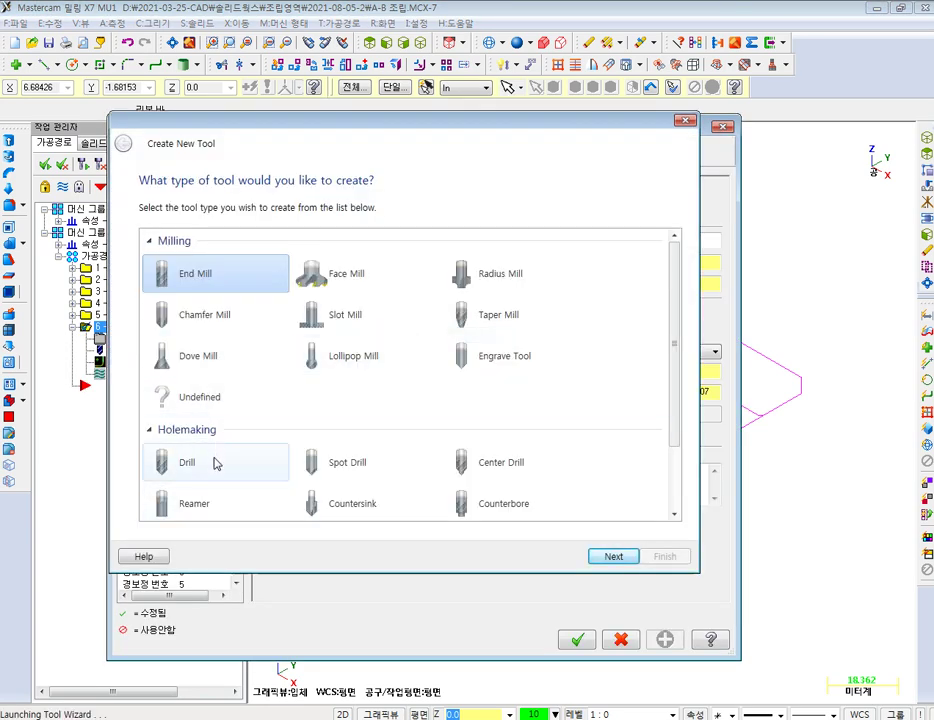
click(217, 322)
click(628, 557)
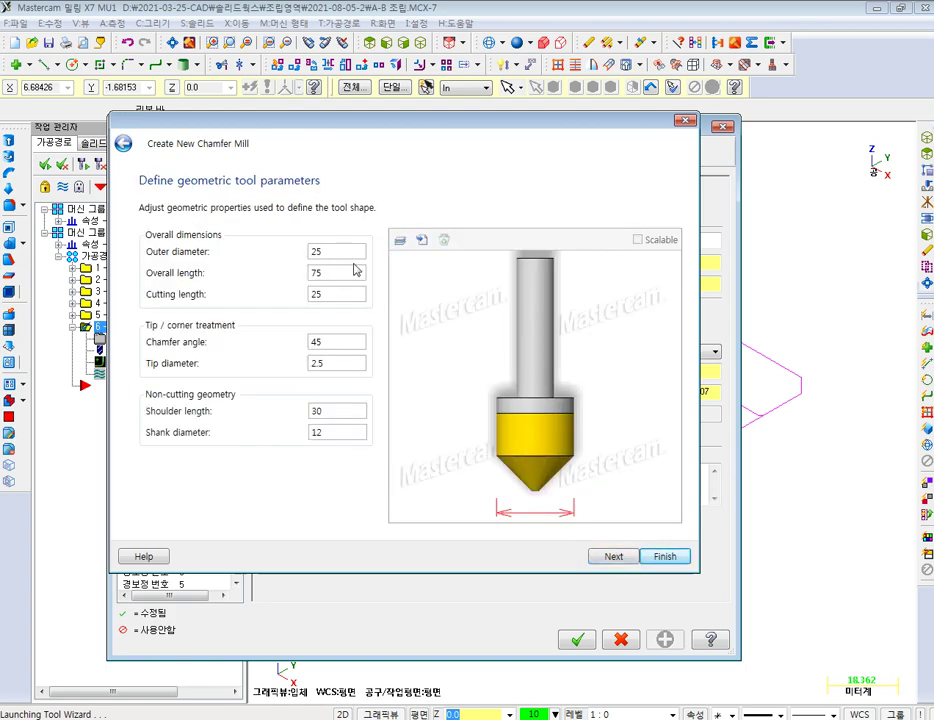
text(10)
key(Tab)
key(Tab)
key(Tab)
key(Tab)
text(0)
key(Tab)
key(Tab)
text(10)
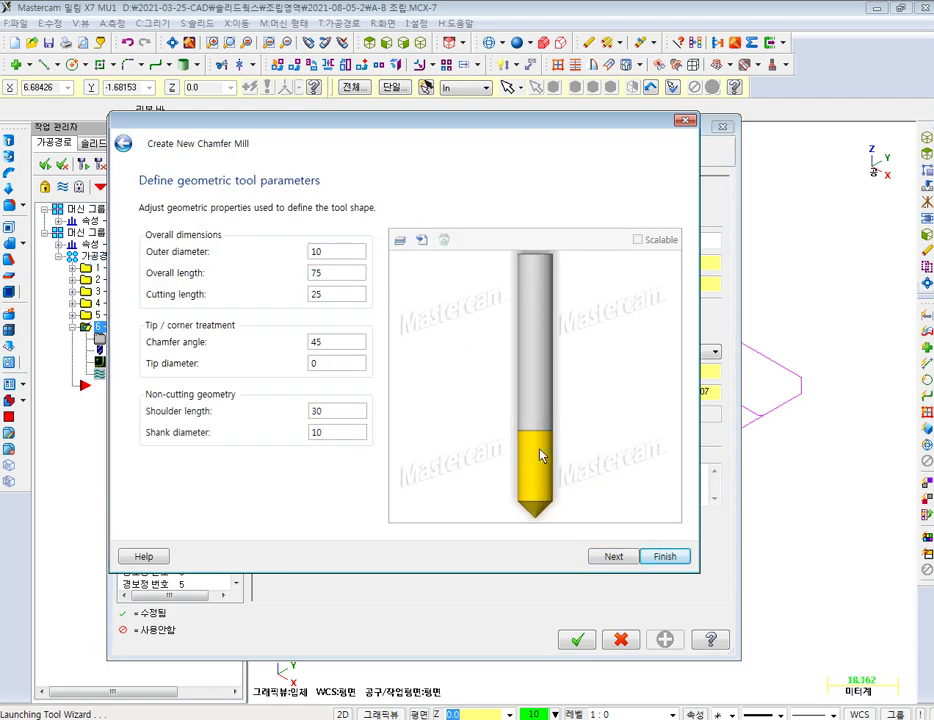
click(664, 558)
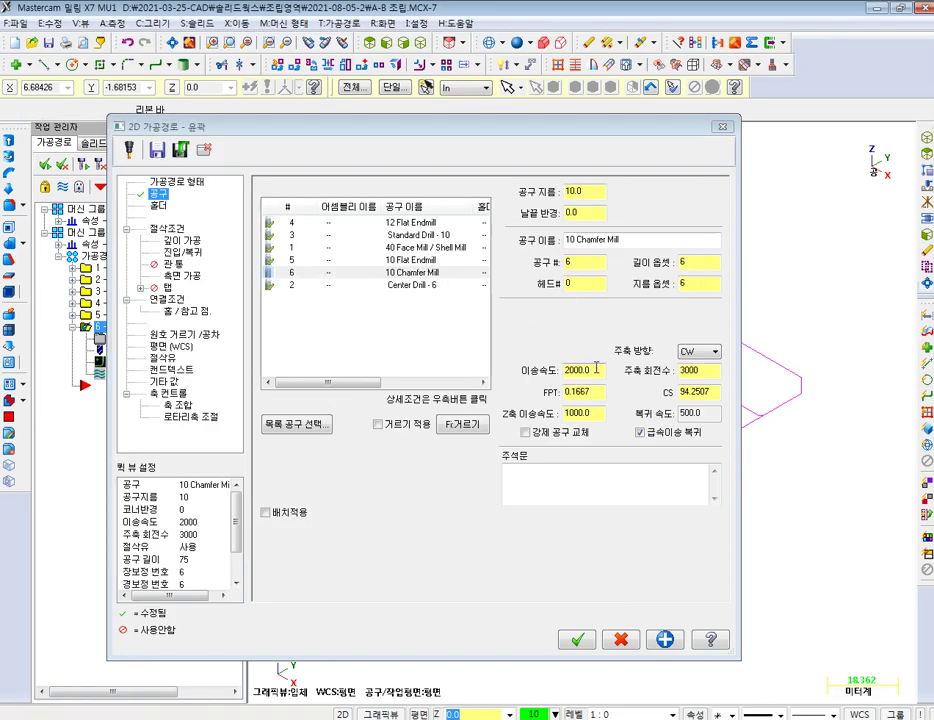
- Set the chamfer mill's feed rate 1500, plunge rate 600 and spindle speed 2000
double_click(596, 369)
text(1)
key(Tab)
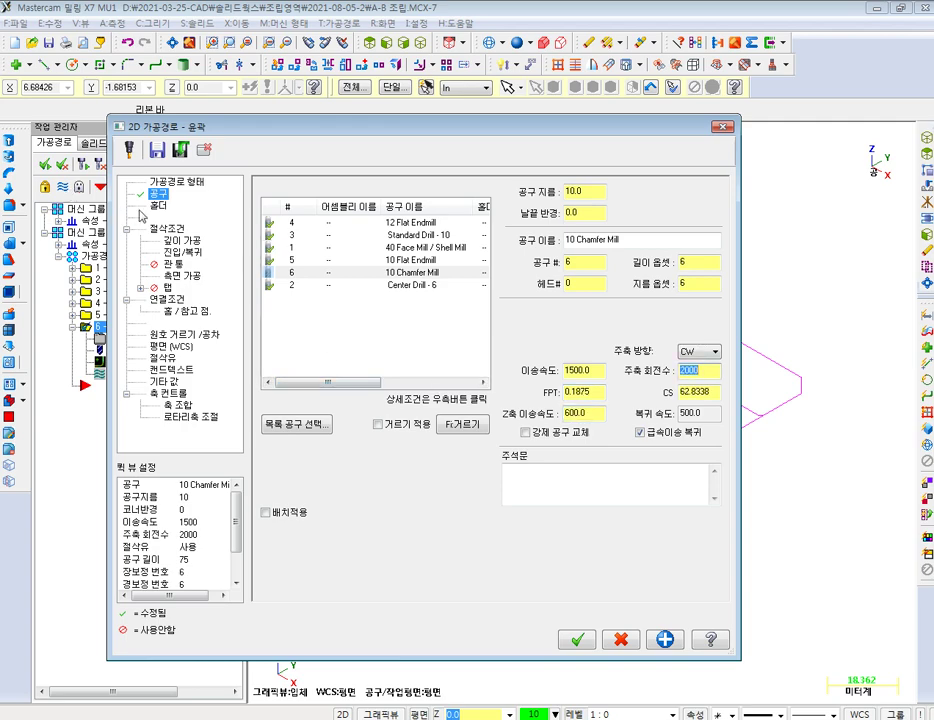
click(168, 230)
click(620, 217)
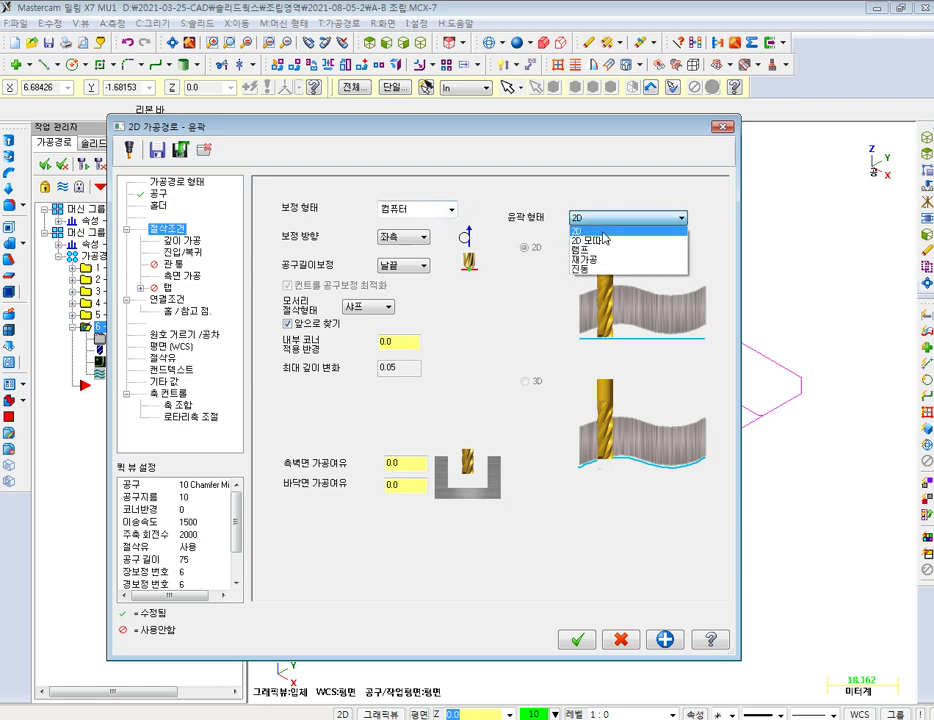
- Make the contour a 2D chamfer with depth cuts and multiple side passes turned off
click(598, 246)
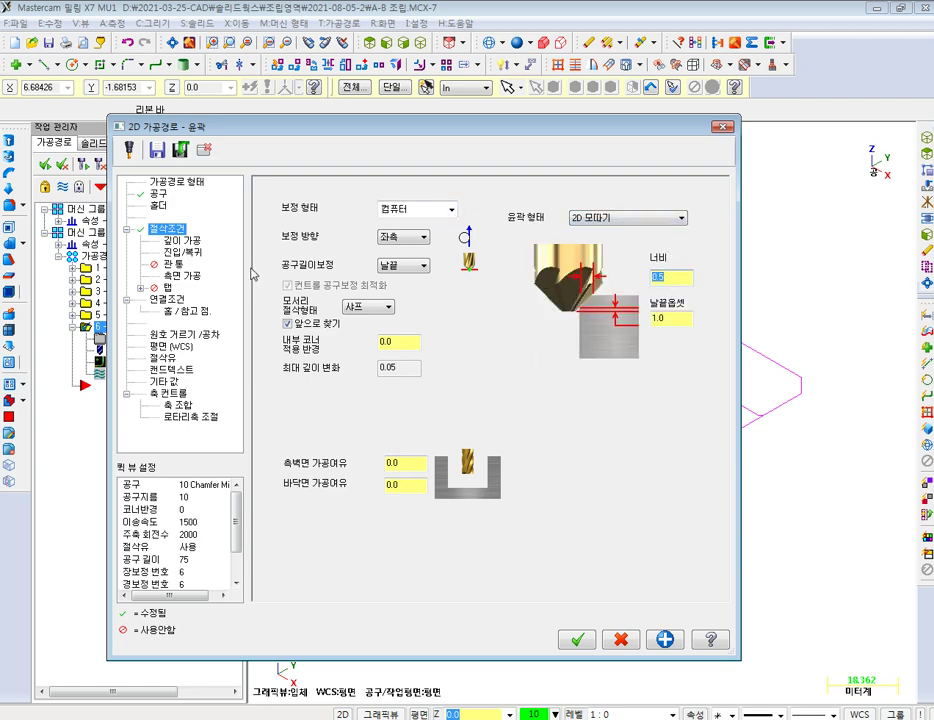
click(182, 240)
click(287, 202)
click(190, 276)
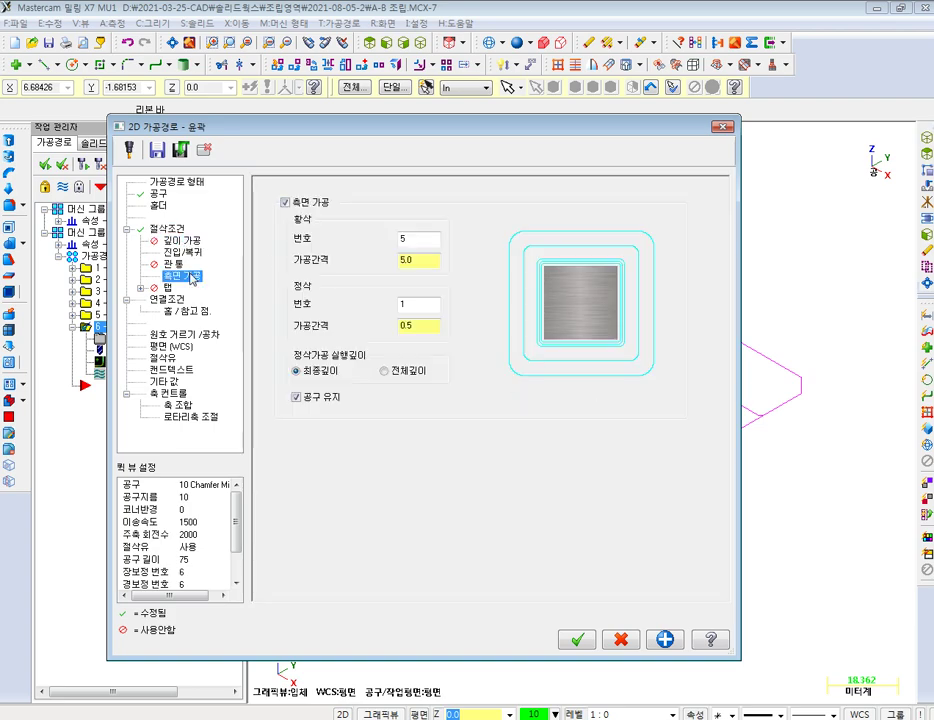
click(302, 207)
click(188, 253)
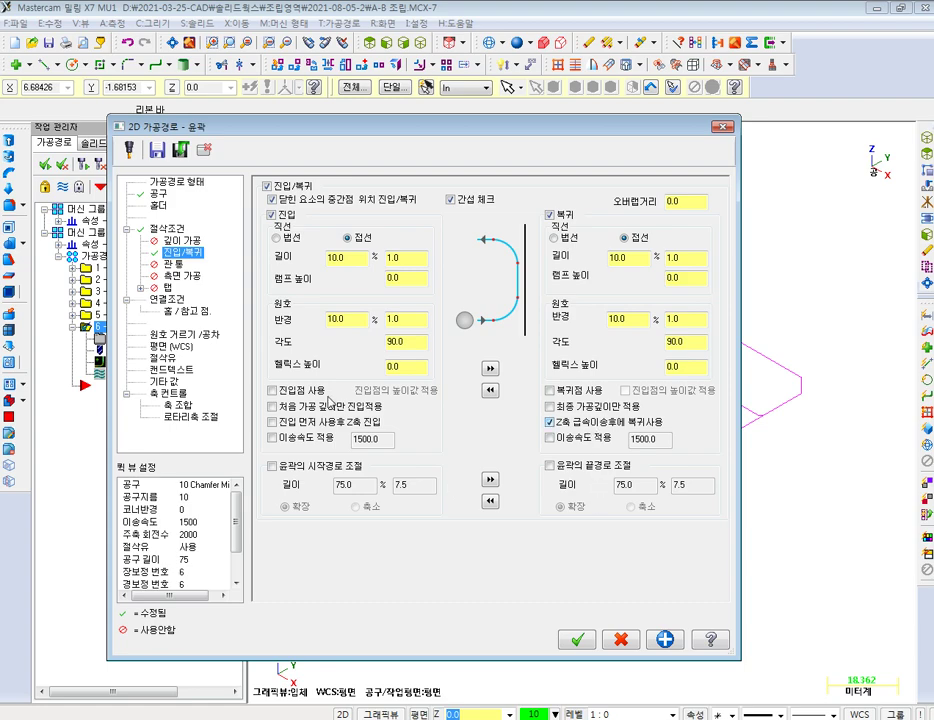
- Review linking, confirm Flood coolant on, and accept the chamfer contour parameters
click(166, 300)
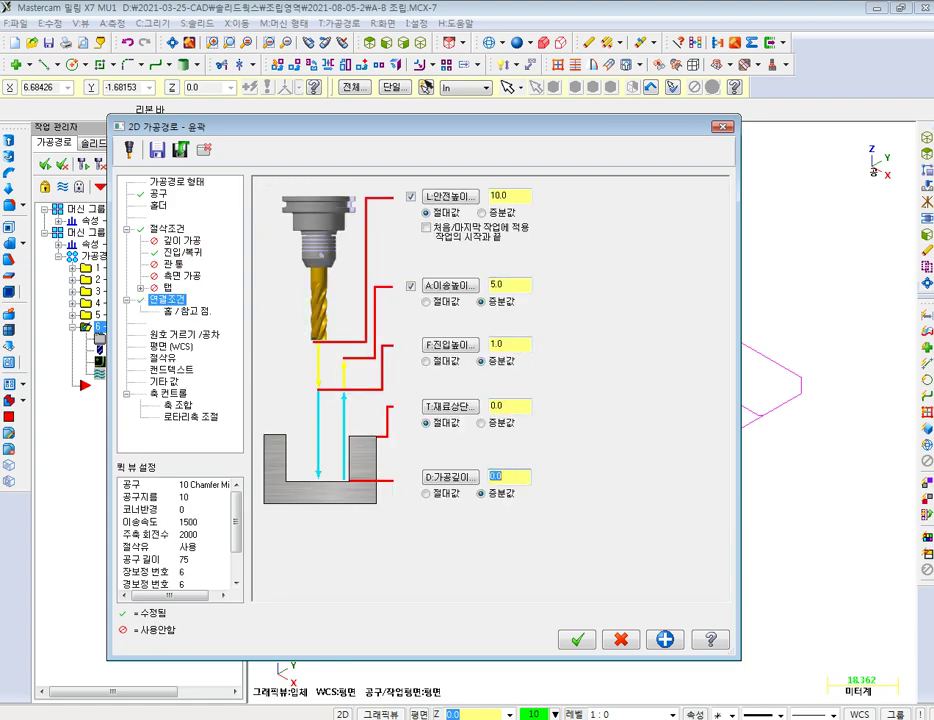
click(160, 360)
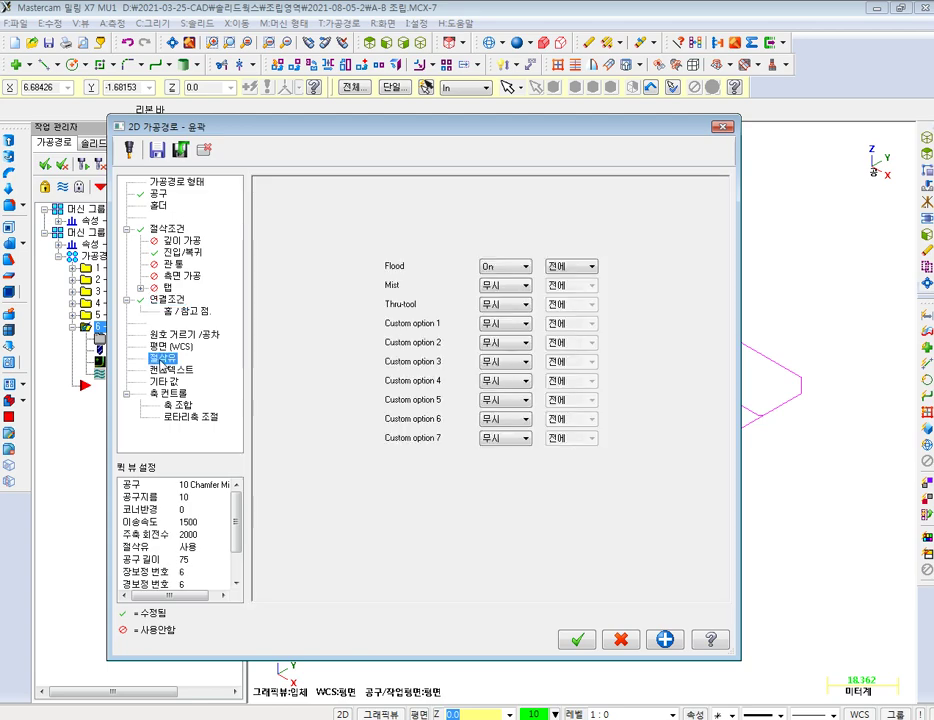
click(578, 642)
click(138, 361)
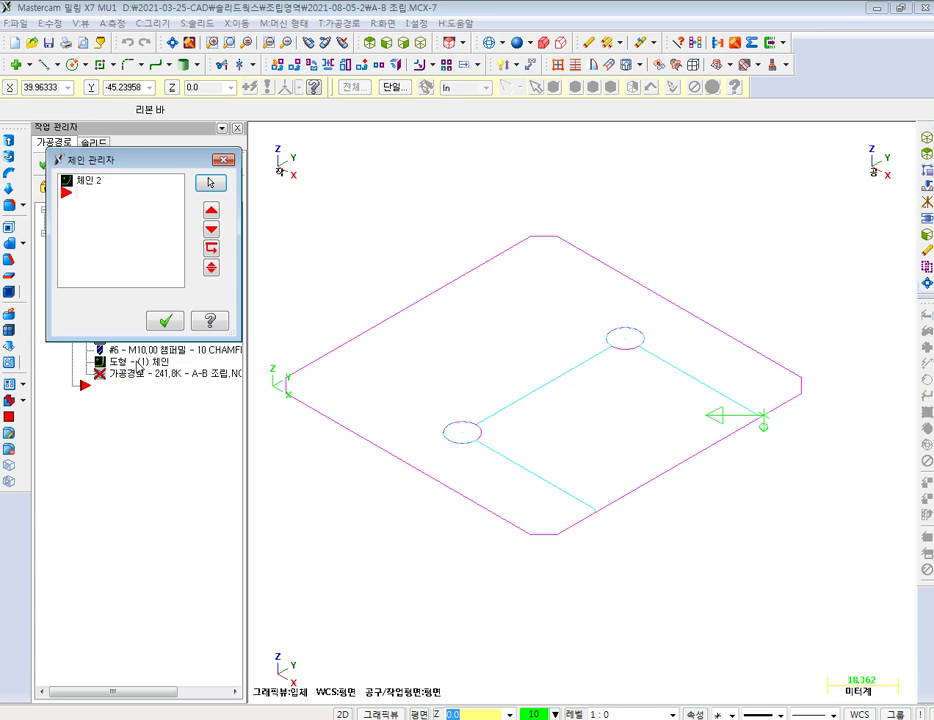
- Rechain operation 6 around the part's outer outline through the branch points
right_click(127, 243)
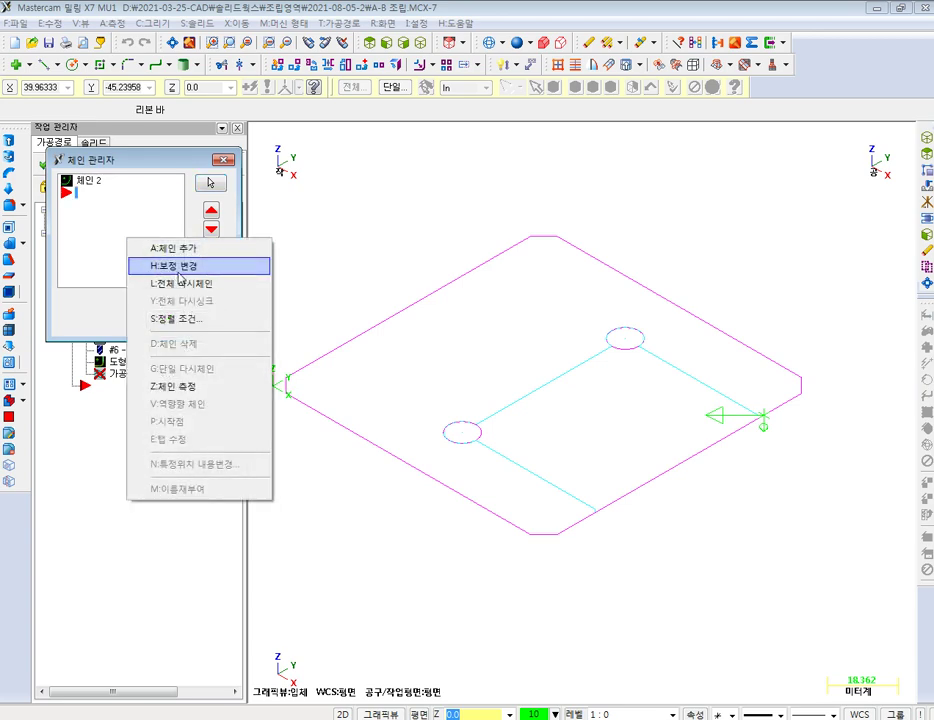
click(182, 282)
click(570, 530)
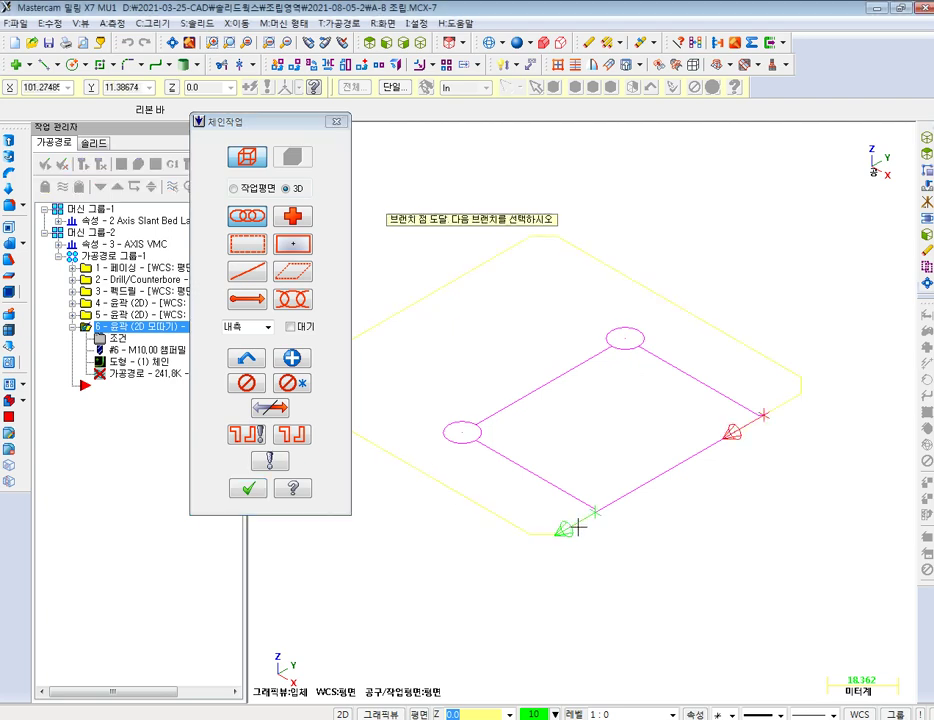
scroll(603, 515, up, 1)
scroll(607, 511, up, 2)
scroll(597, 518, up, 2)
scroll(596, 518, up, 1)
scroll(596, 519, down, 2)
scroll(596, 519, down, 4)
scroll(596, 519, down, 3)
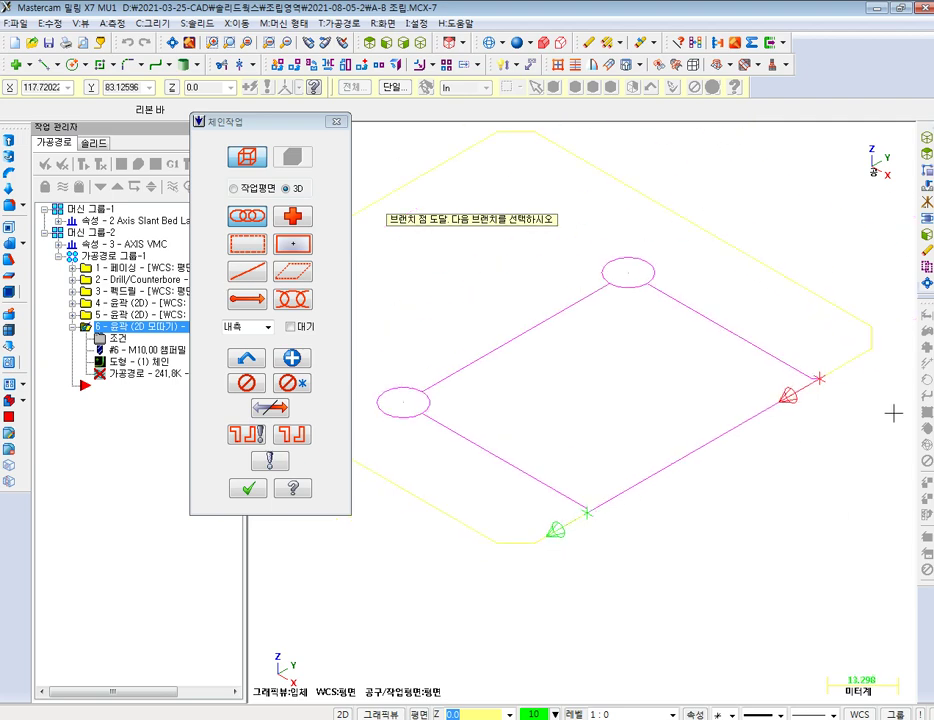
scroll(842, 370, up, 1)
scroll(806, 379, up, 1)
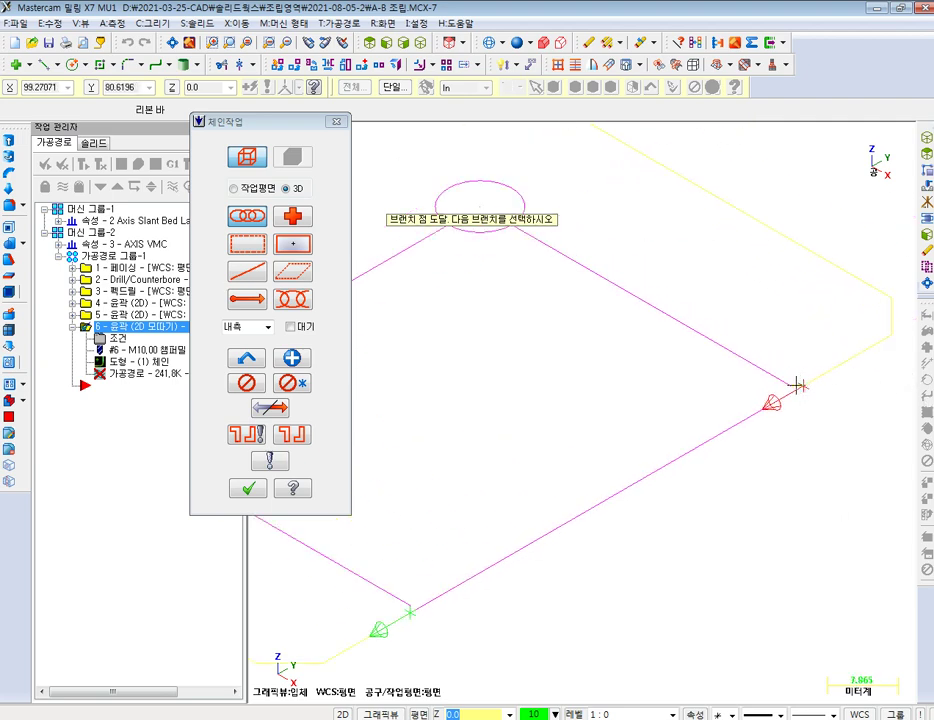
click(792, 382)
scroll(653, 350, down, 1)
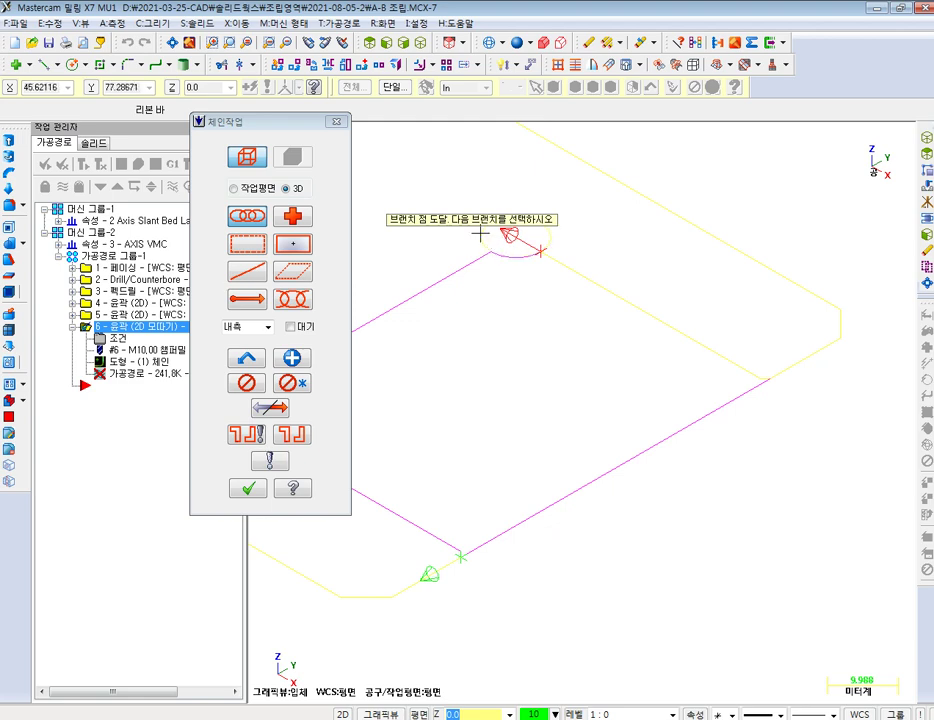
scroll(390, 340, down, 1)
scroll(405, 405, up, 1)
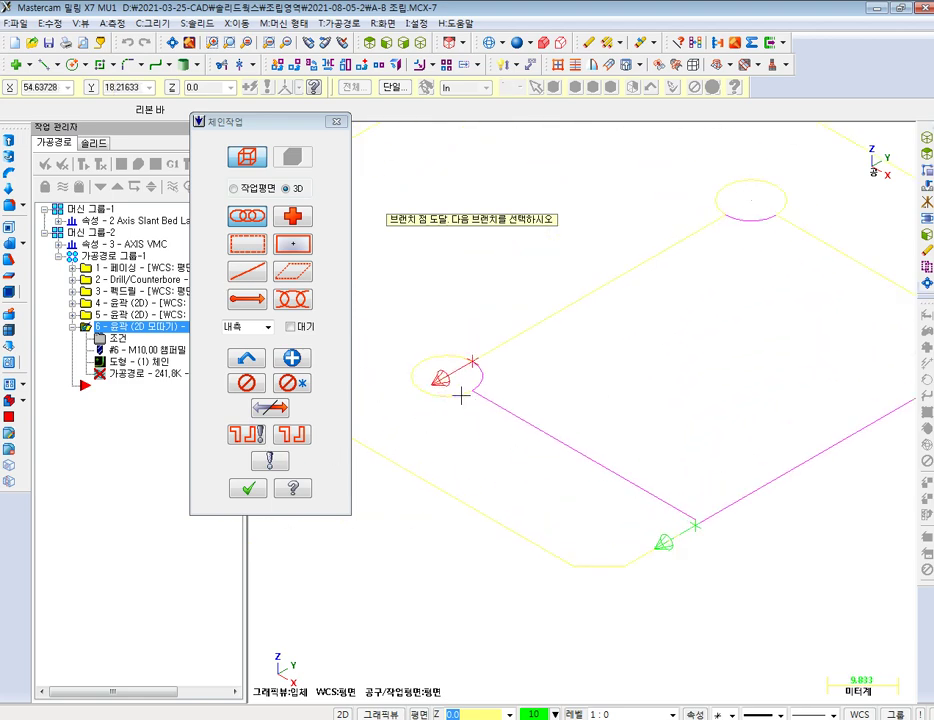
scroll(709, 517, up, 2)
scroll(678, 528, up, 5)
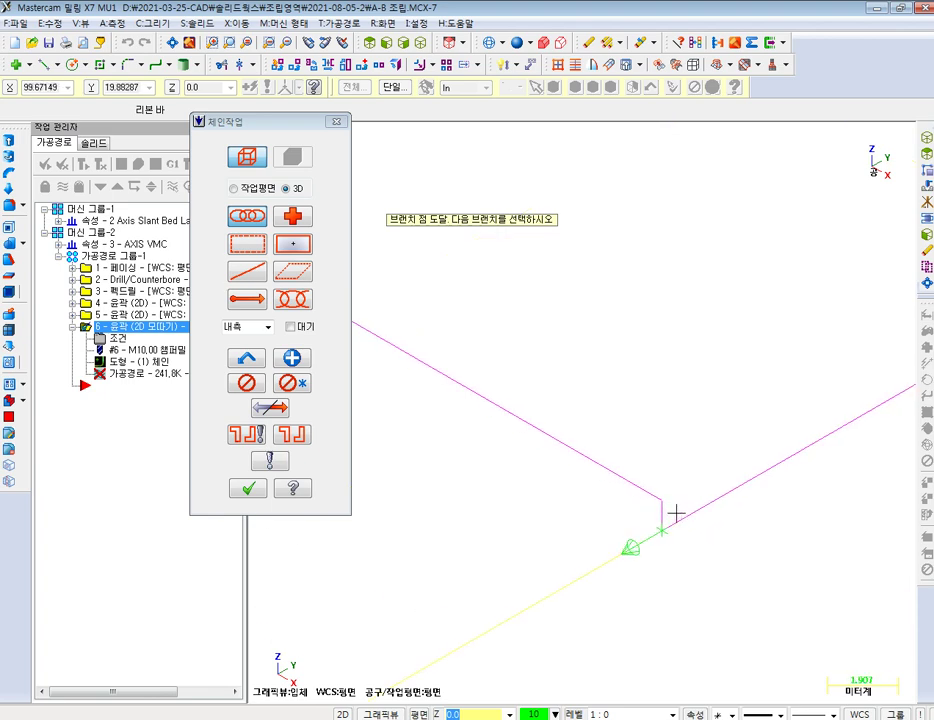
scroll(654, 508, down, 2)
scroll(654, 508, down, 2)
scroll(654, 507, down, 2)
scroll(655, 506, down, 3)
click(248, 488)
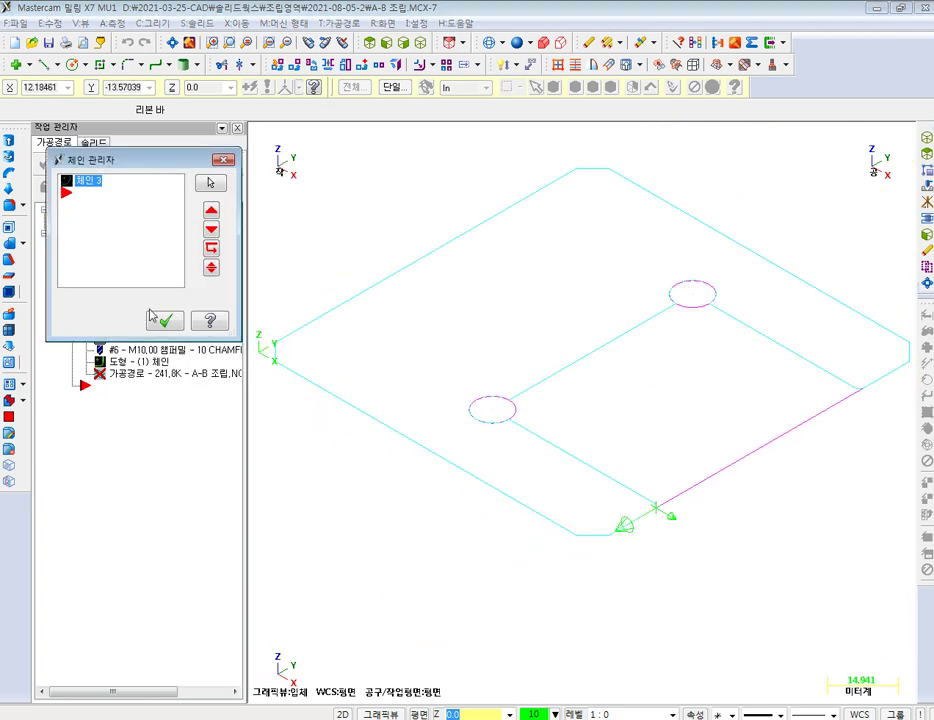
click(160, 315)
- Regenerate the 7.7K chamfer toolpath and send all operations to verification
click(84, 165)
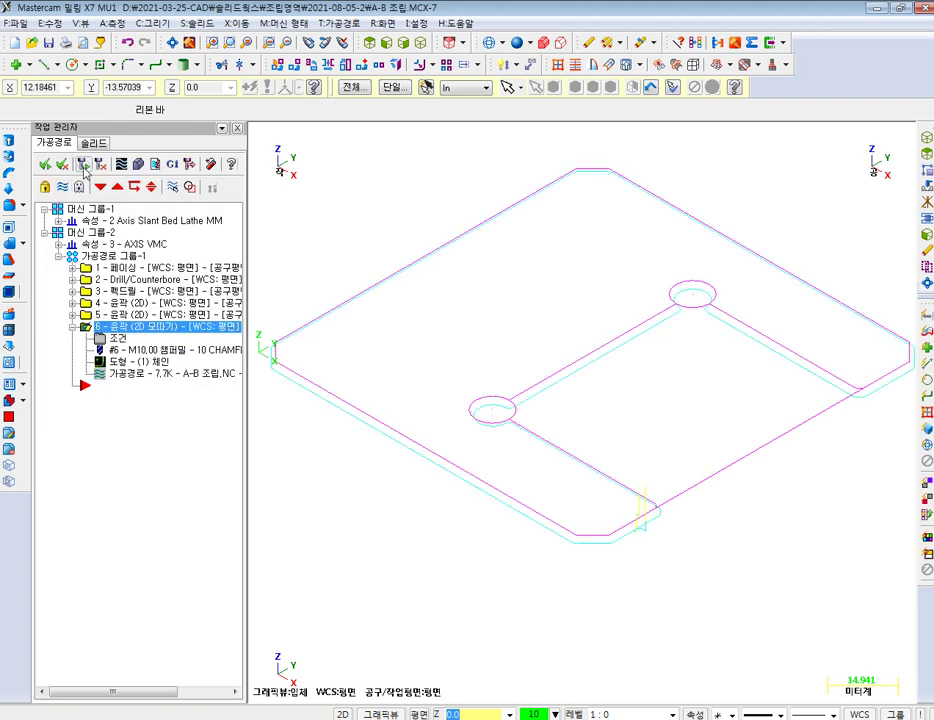
scroll(507, 406, down, 2)
scroll(530, 430, up, 1)
scroll(534, 430, up, 1)
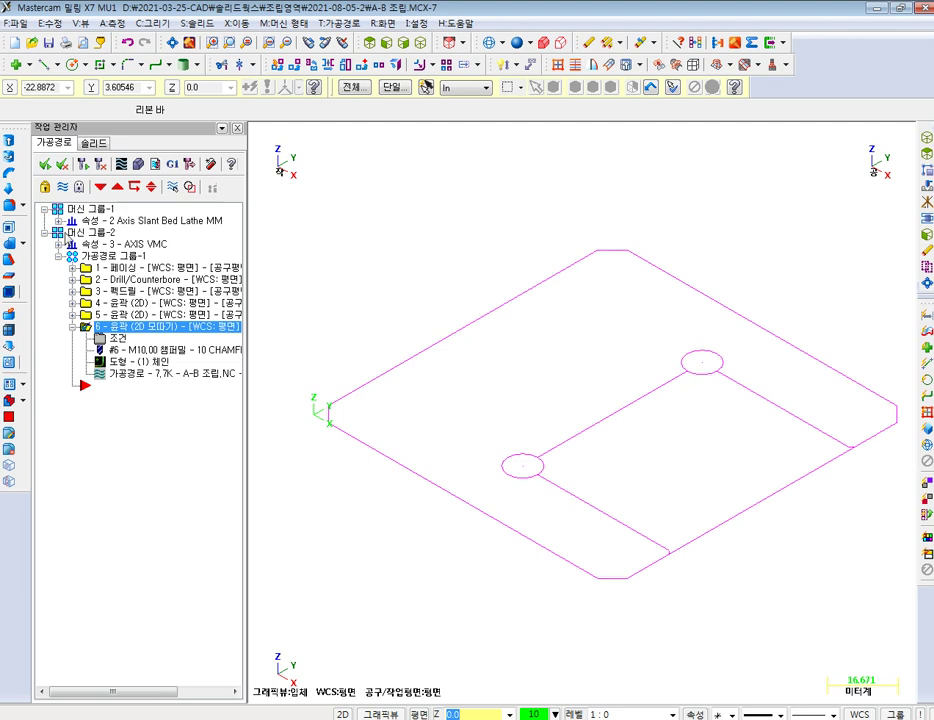
click(63, 166)
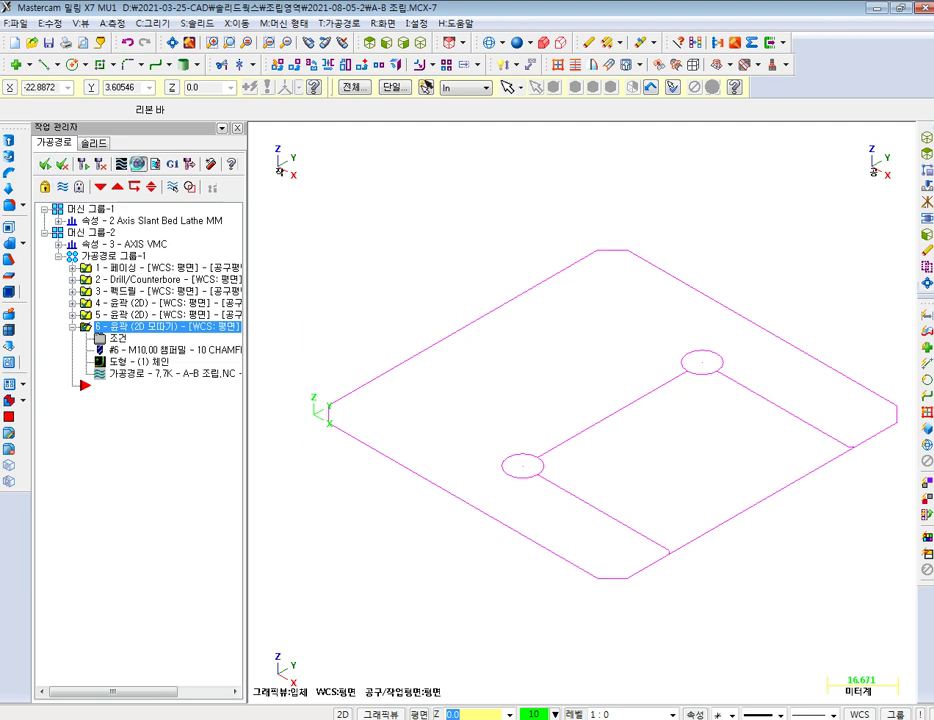
click(138, 165)
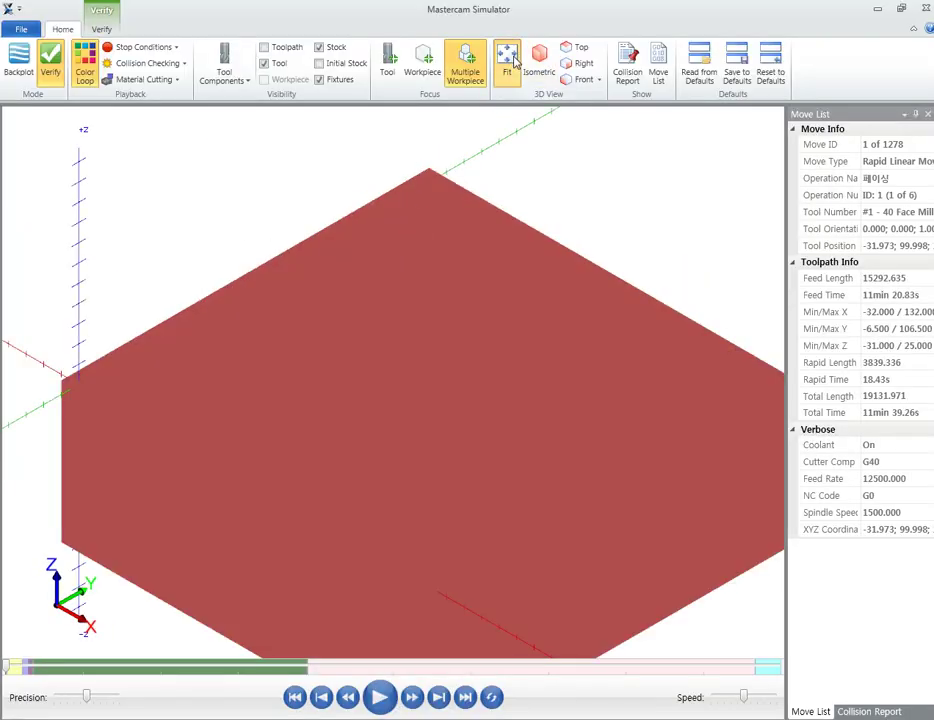
- Fit the stock and play the six-operation simulation, stopping near the final chamfer pass
click(513, 62)
click(380, 697)
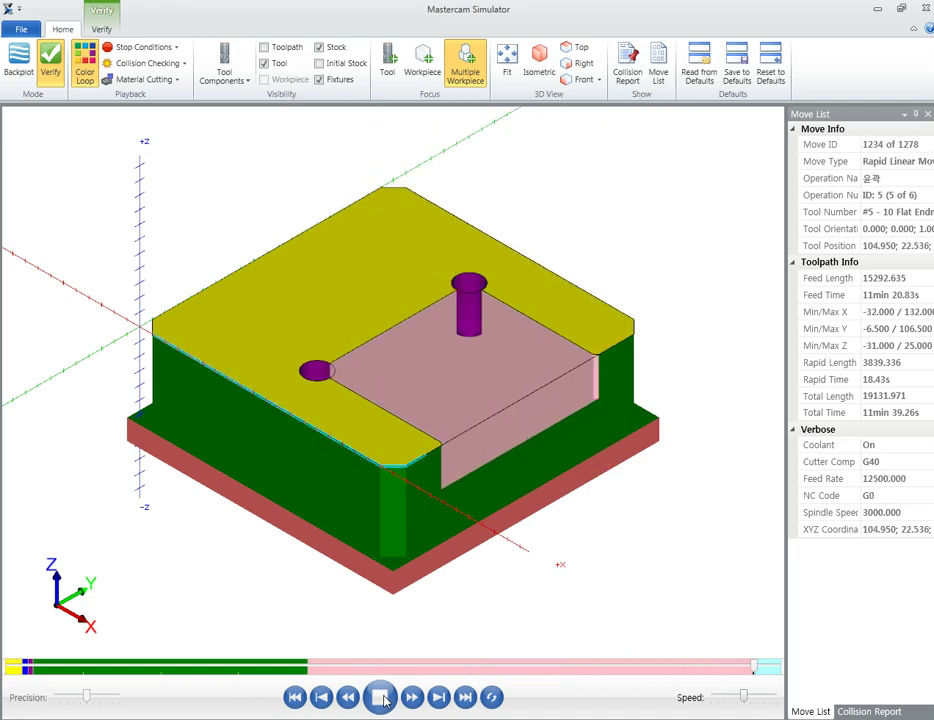
click(383, 701)
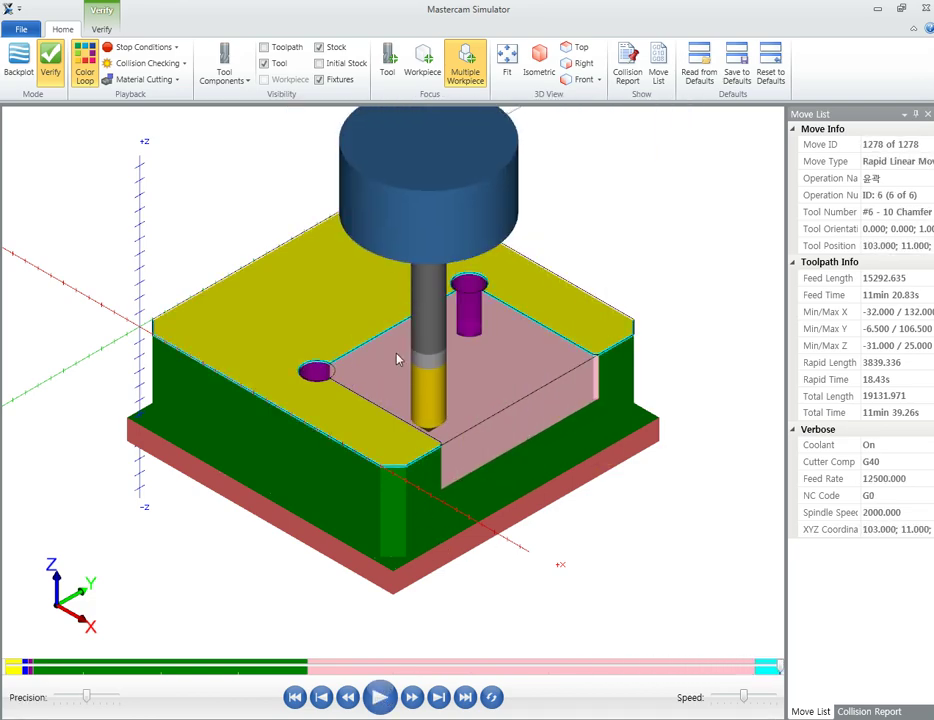
- Zoom and orbit to inspect the chamfered edges and holes, then close the simulator
scroll(371, 392, up, 3)
scroll(408, 442, up, 2)
scroll(408, 442, up, 2)
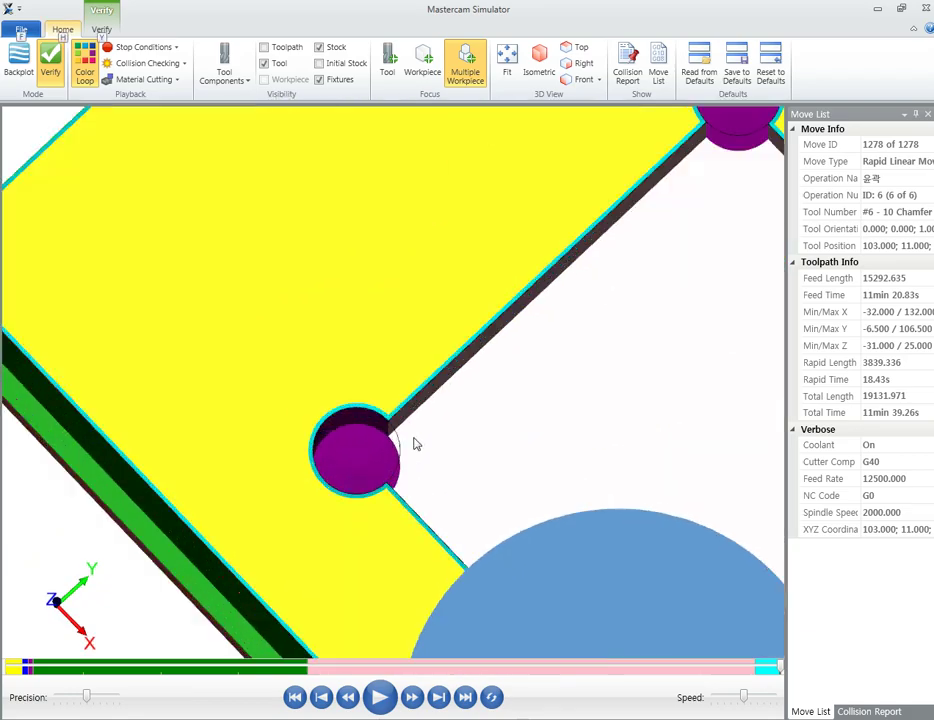
scroll(423, 441, up, 2)
scroll(430, 415, down, 2)
scroll(436, 401, down, 2)
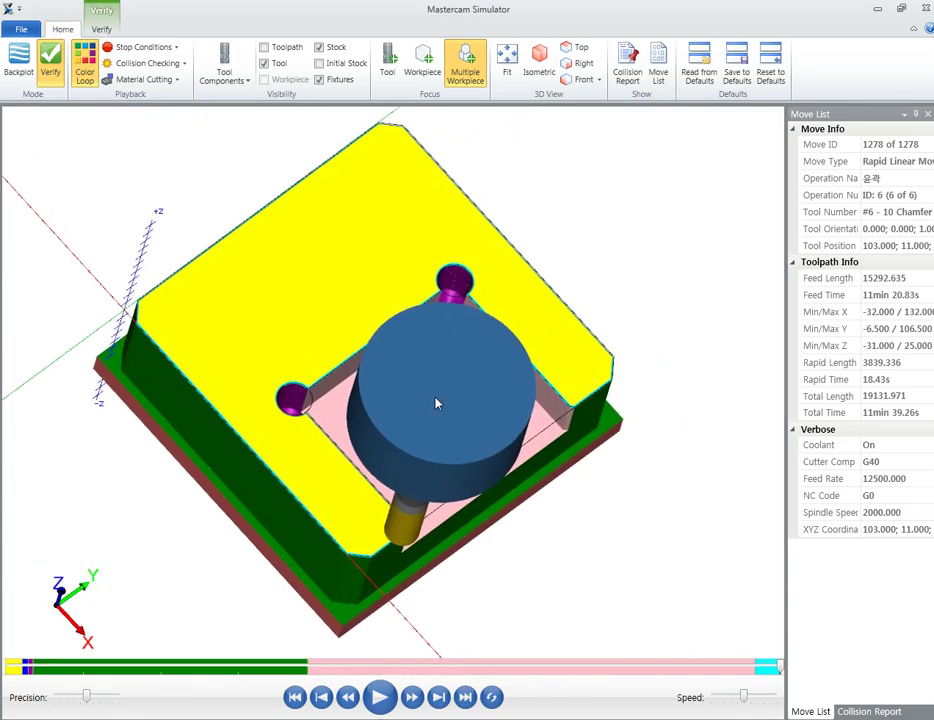
scroll(473, 234, up, 3)
scroll(452, 277, up, 1)
mouse_move(452, 277)
middle_down()
mouse_move(448, 296)
mouse_move(469, 302)
mouse_move(461, 256)
middle_up()
scroll(455, 393, down, 2)
scroll(455, 393, up, 2)
mouse_move(471, 436)
middle_down()
mouse_move(475, 424)
mouse_move(486, 436)
mouse_move(498, 416)
mouse_move(496, 467)
mouse_move(655, 237)
middle_up()
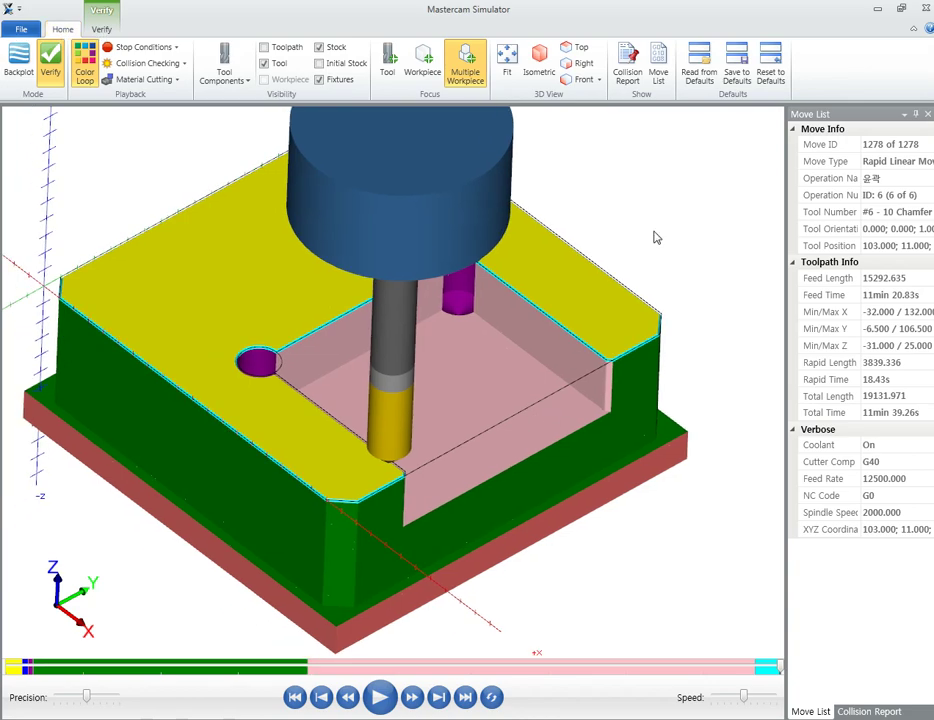
click(878, 10)
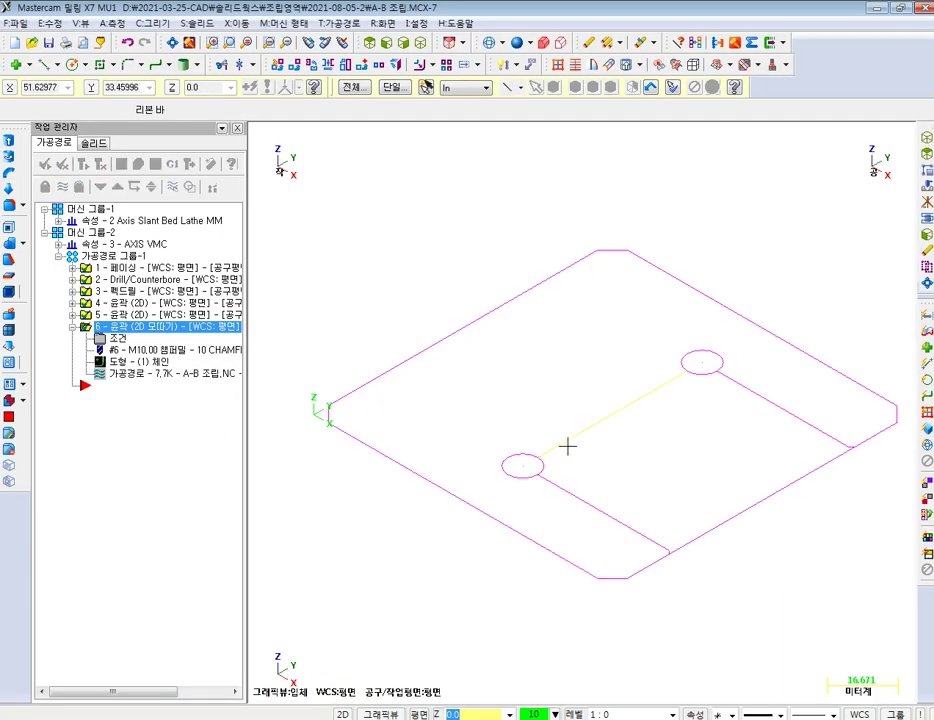
- Copy chamfer operation 6 and paste it as operation 7
click(72, 327)
click(121, 329)
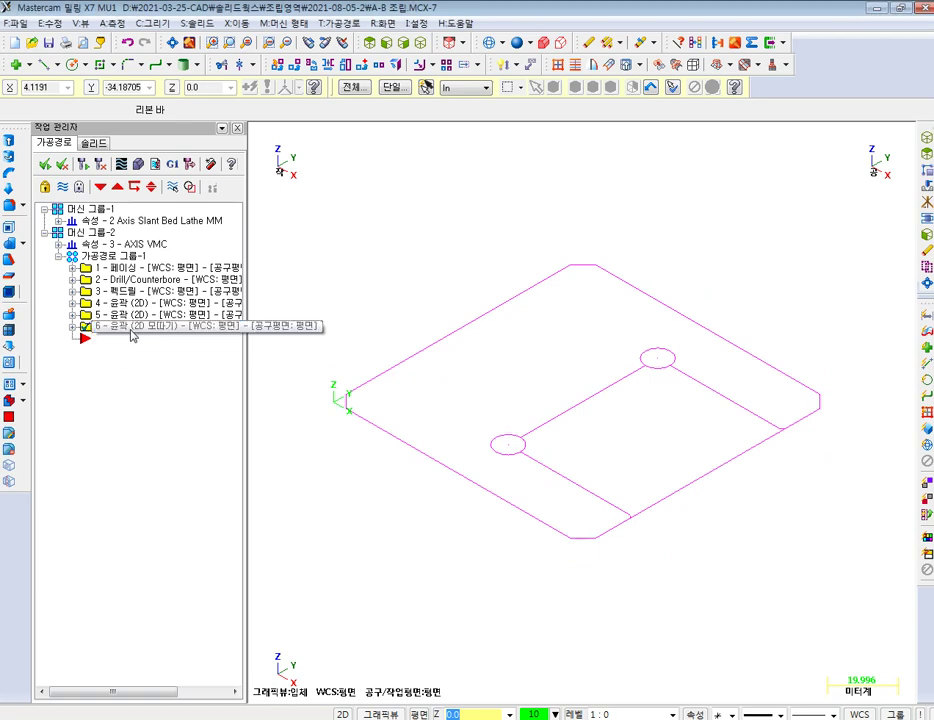
right_click(148, 327)
click(160, 430)
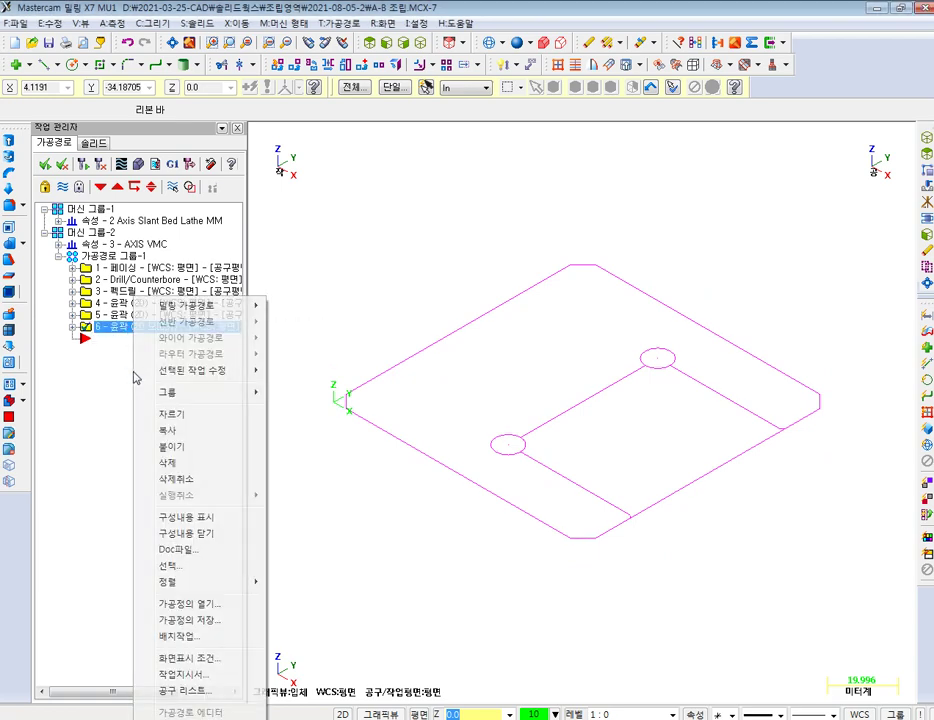
right_click(134, 328)
click(171, 447)
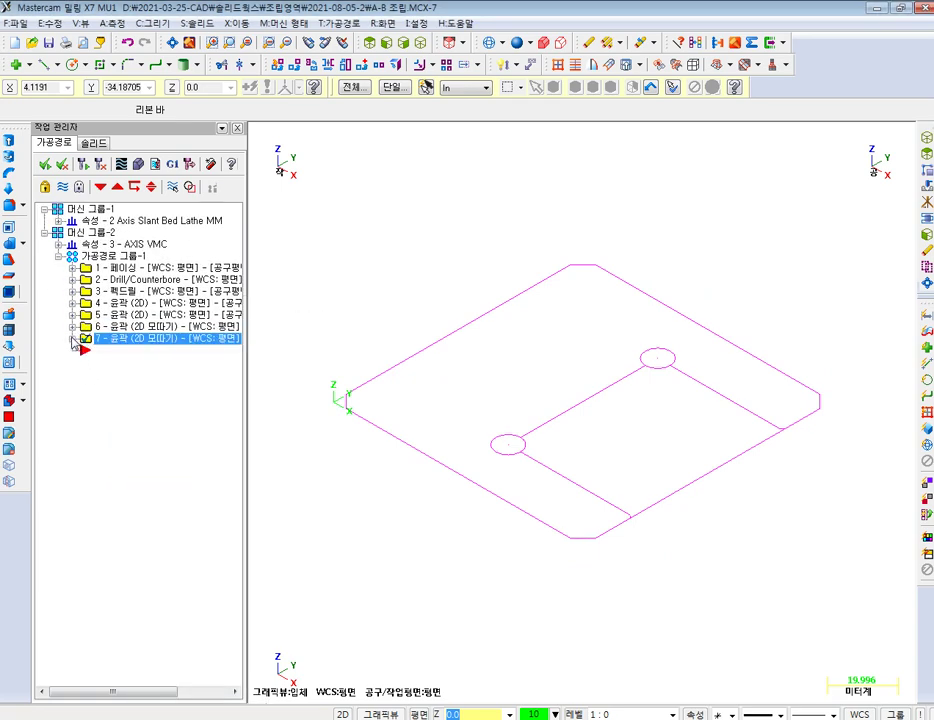
- Rechain operation 7's geometry to only the single bottom-right edge
click(72, 339)
click(130, 373)
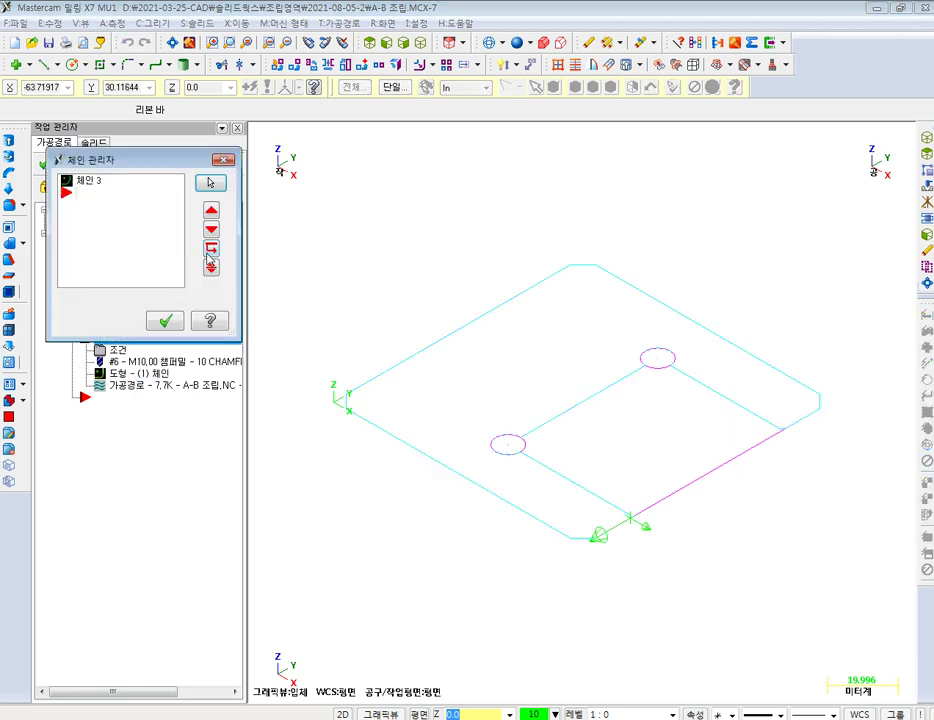
right_click(124, 244)
click(165, 290)
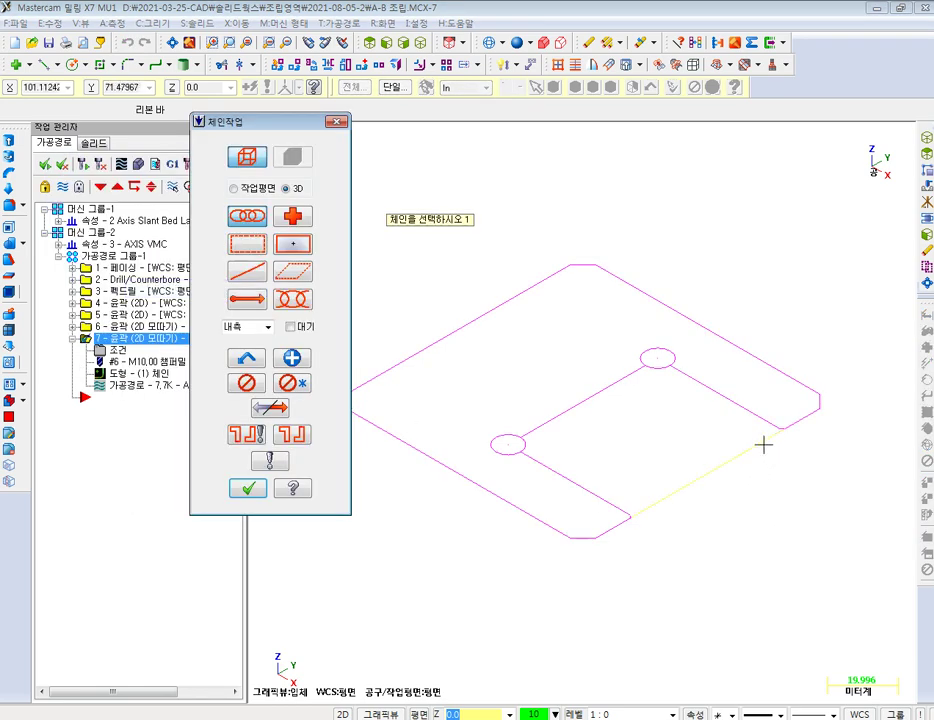
click(763, 441)
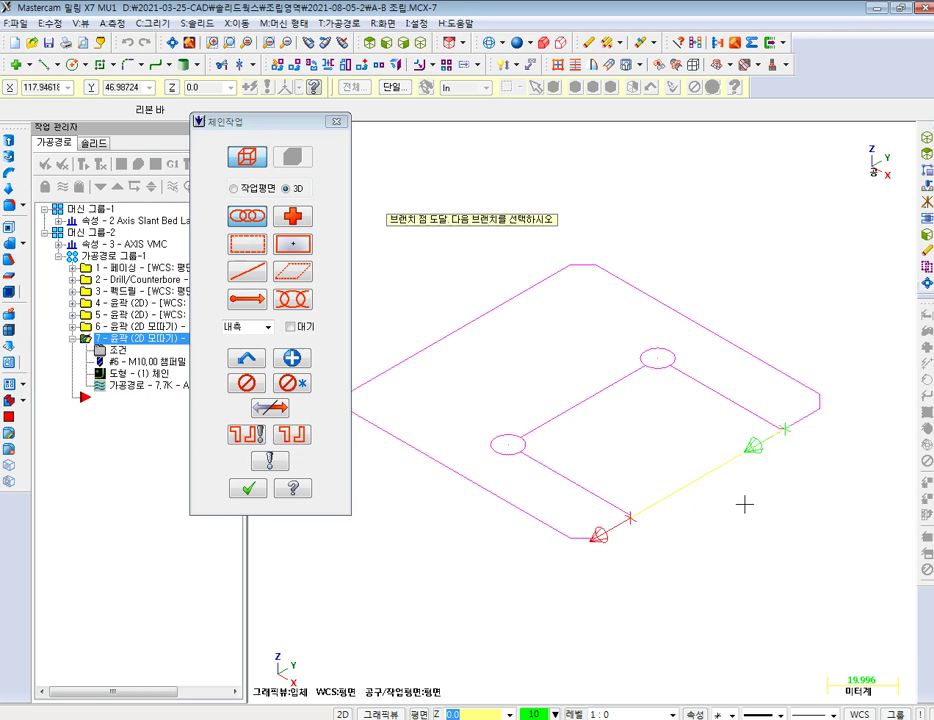
click(249, 488)
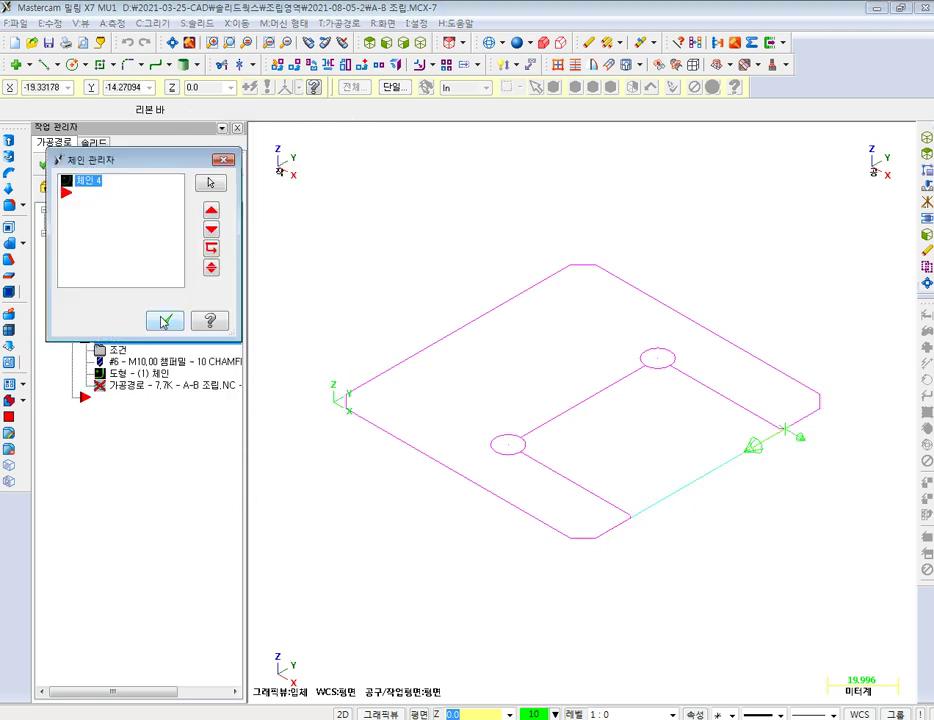
click(165, 321)
click(113, 352)
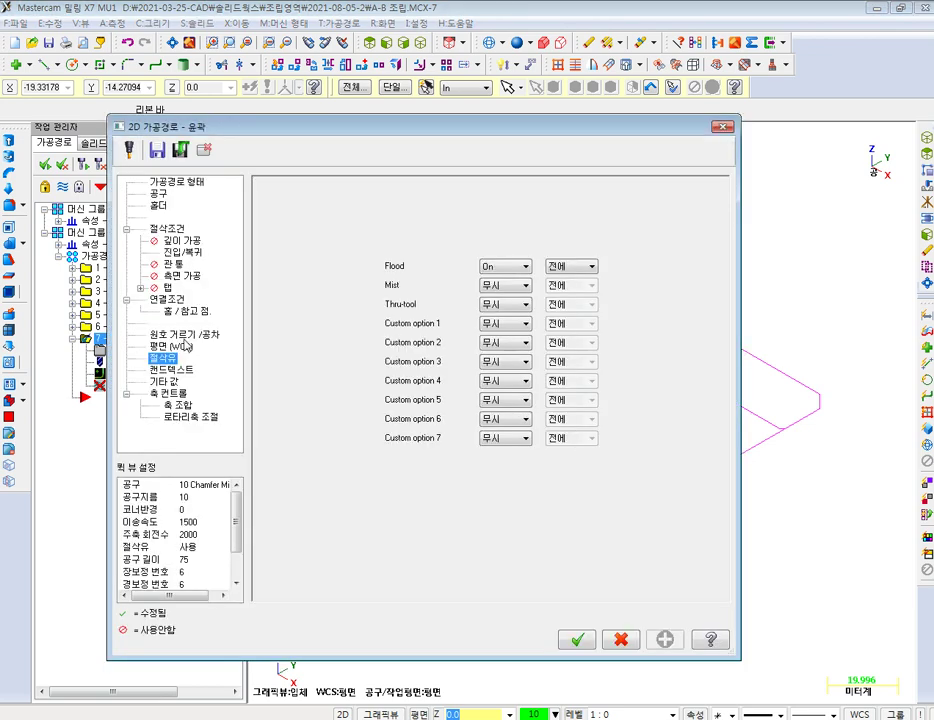
- Trim operation 7's contour start and end by 75% (7.5), then regenerate the toolpath
click(167, 229)
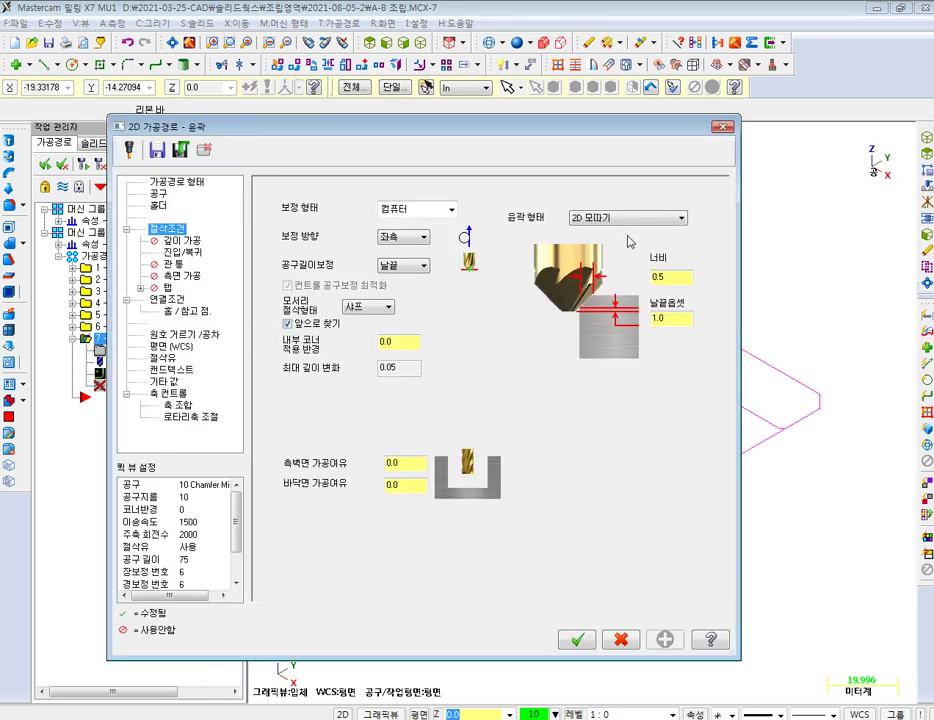
click(190, 253)
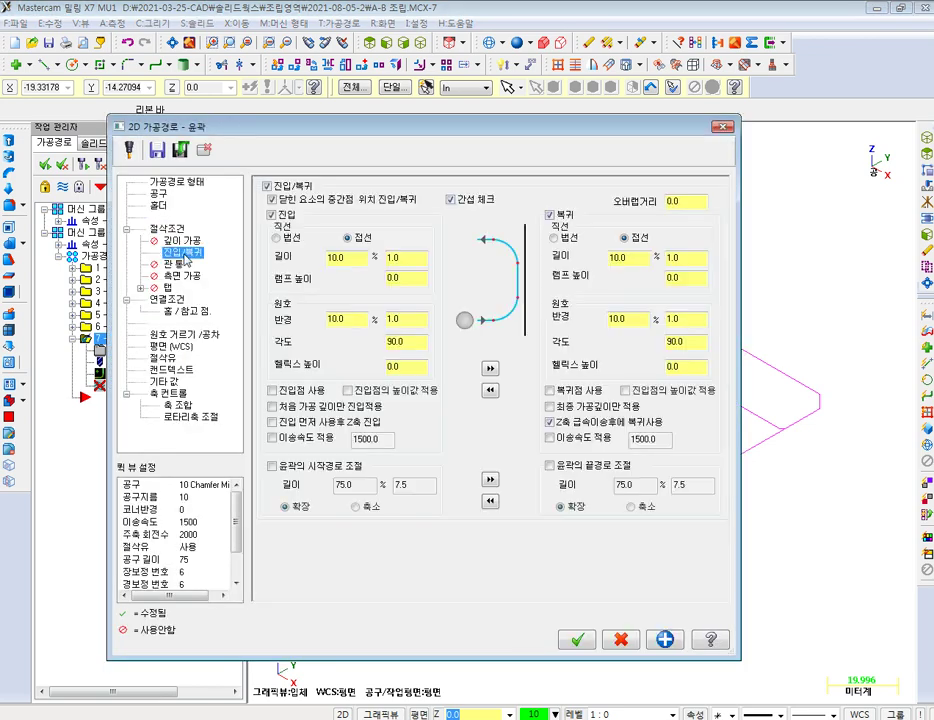
click(286, 468)
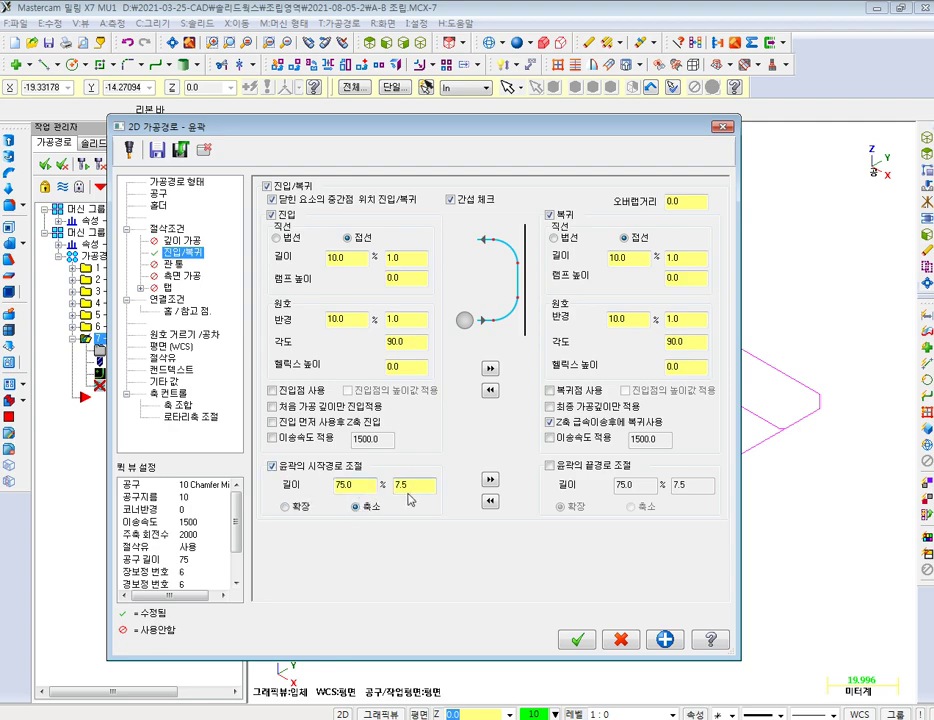
click(492, 479)
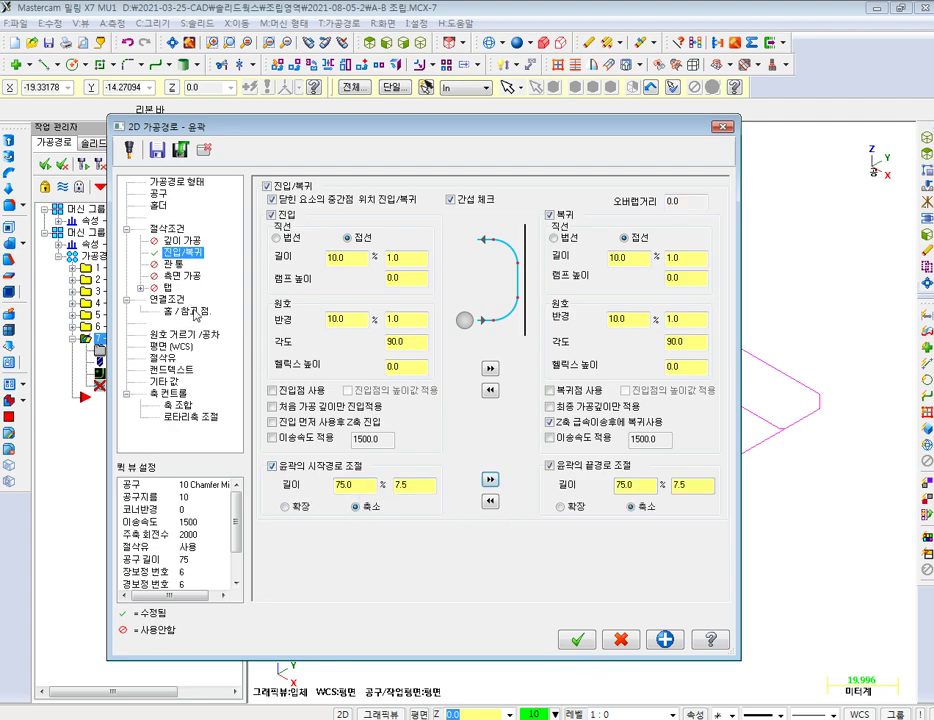
click(171, 301)
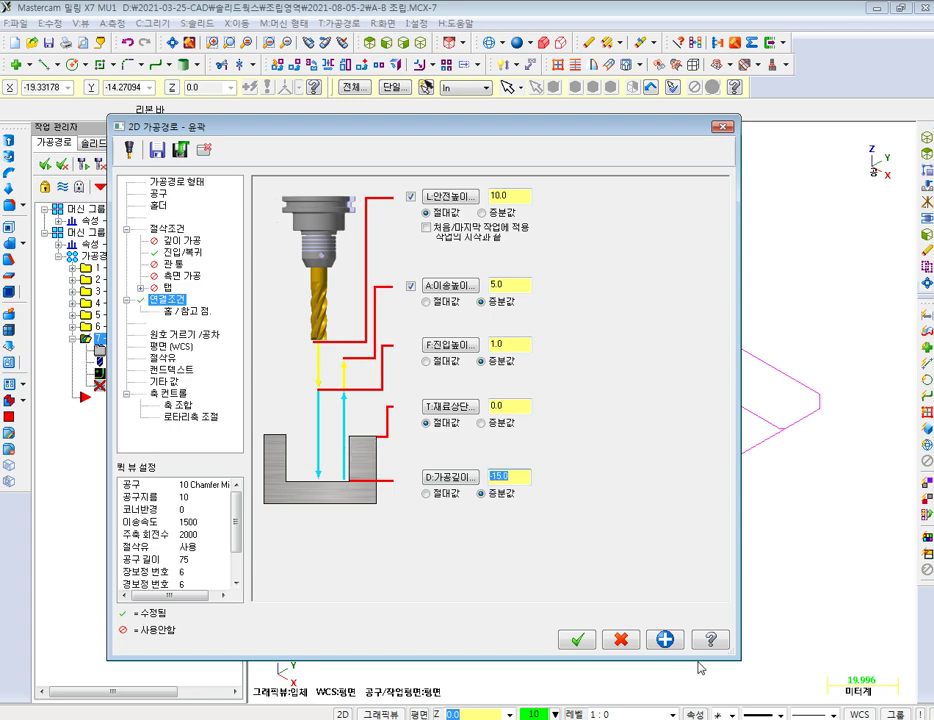
click(578, 640)
click(85, 163)
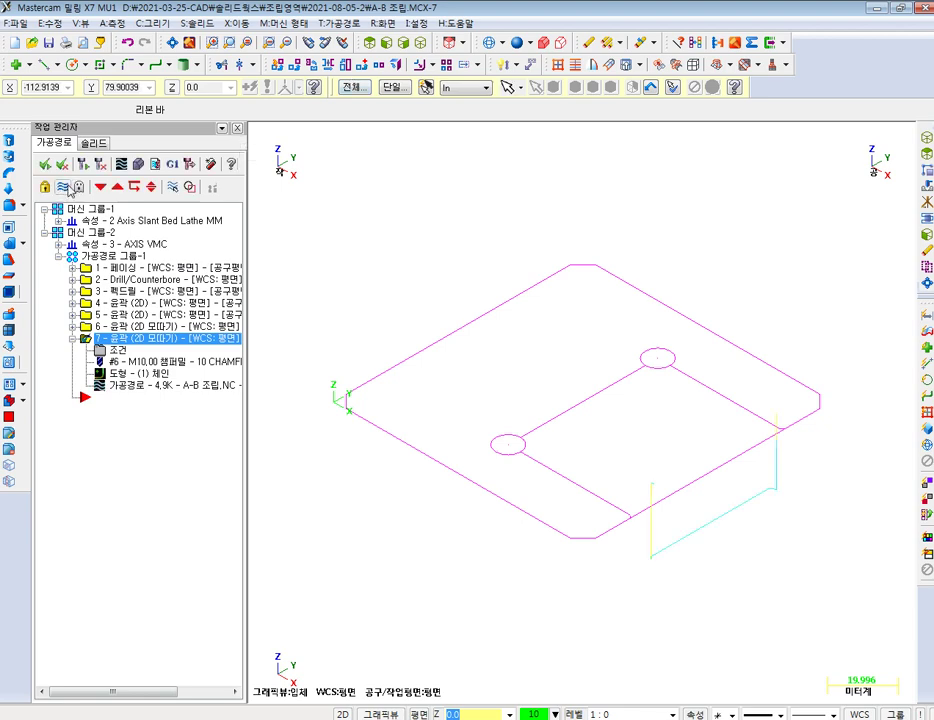
- Switch to top view and backplot operation 7's chamfer toolpath to inspect the edge
click(369, 42)
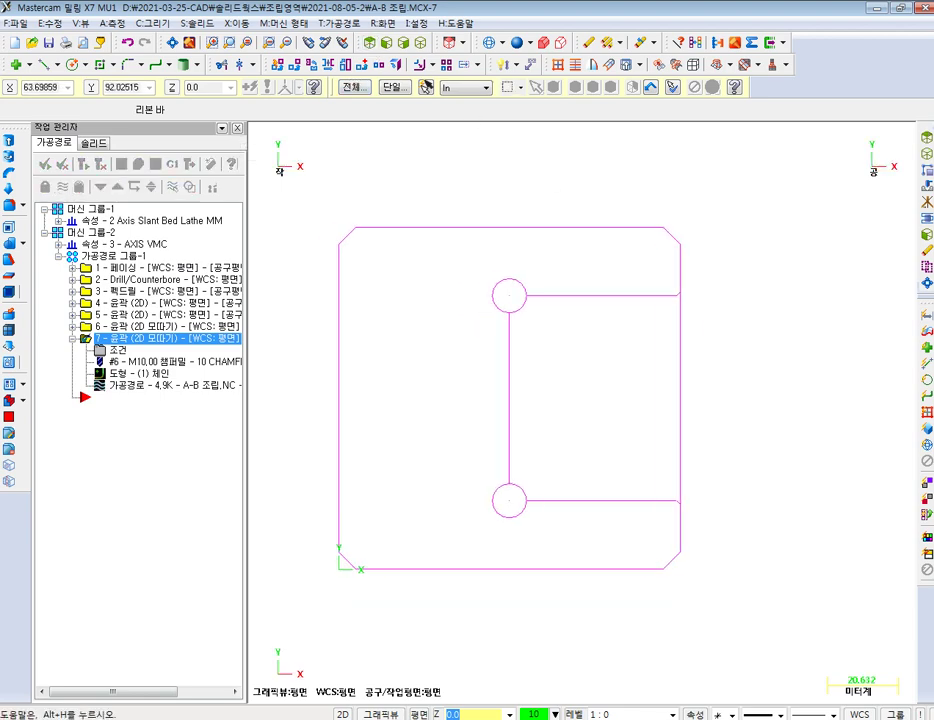
click(123, 165)
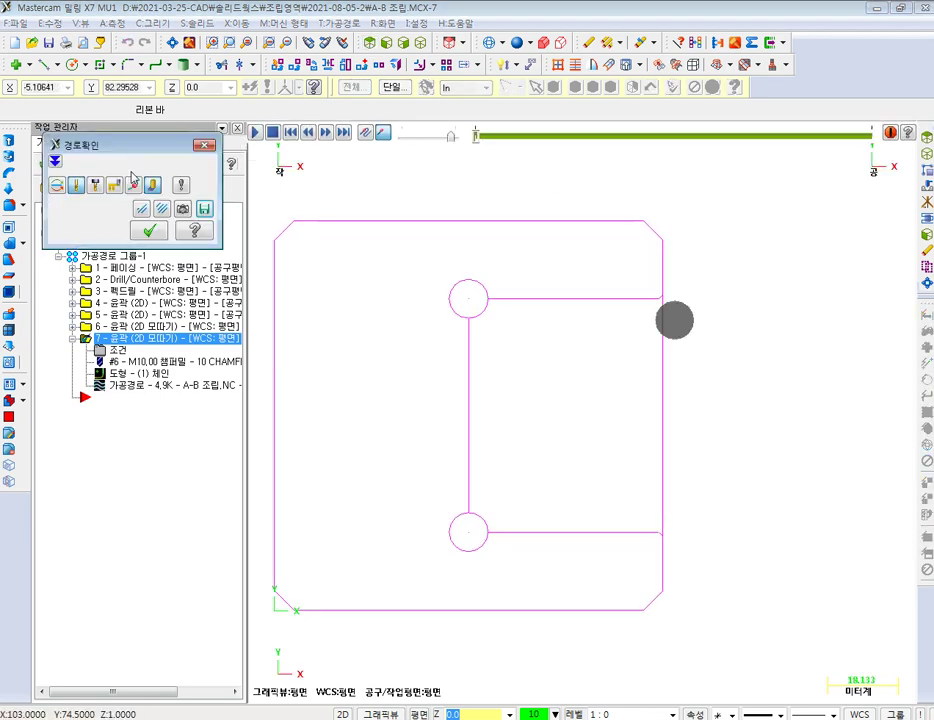
key(r)
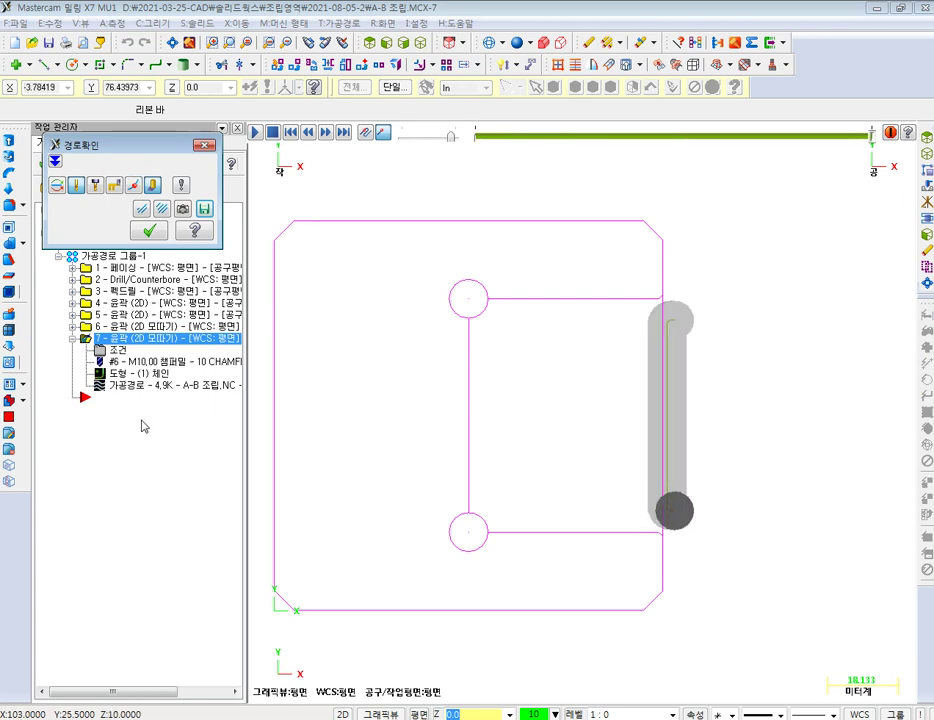
click(149, 231)
click(112, 350)
click(166, 229)
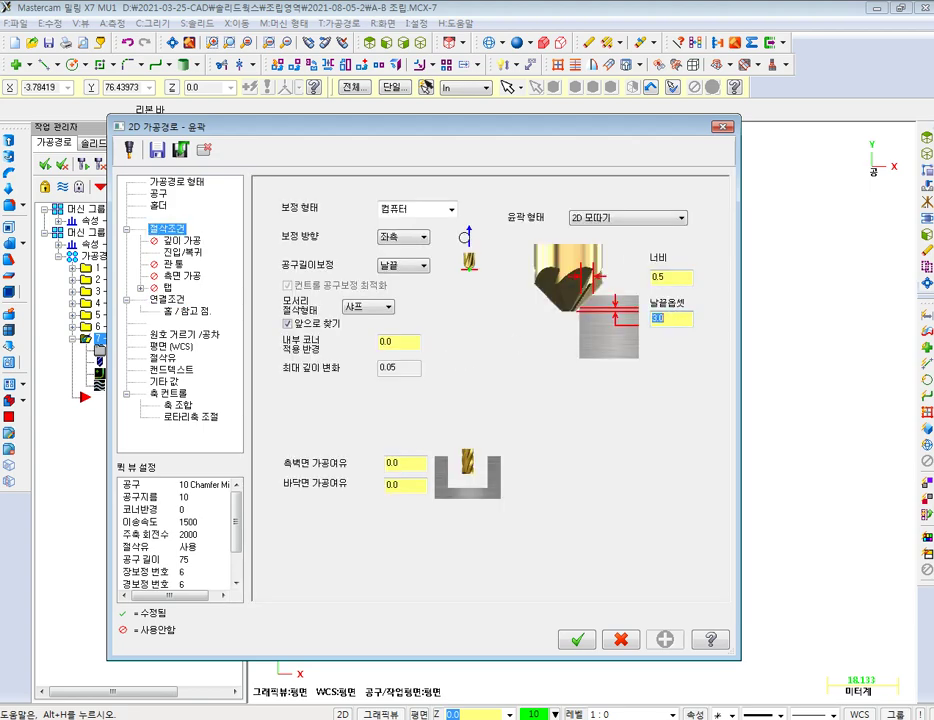
click(577, 639)
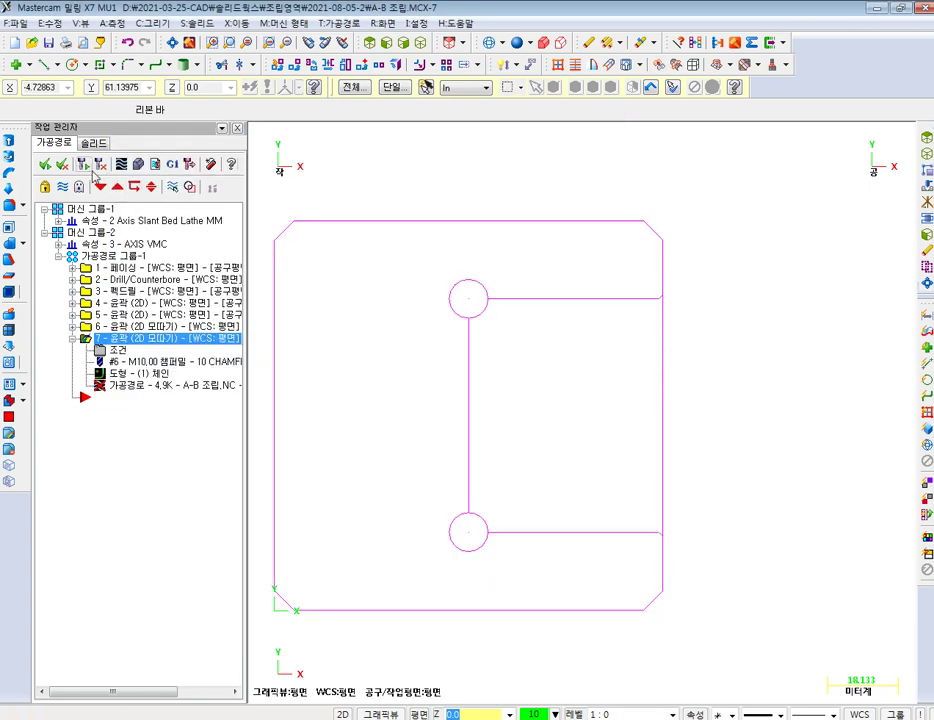
click(122, 165)
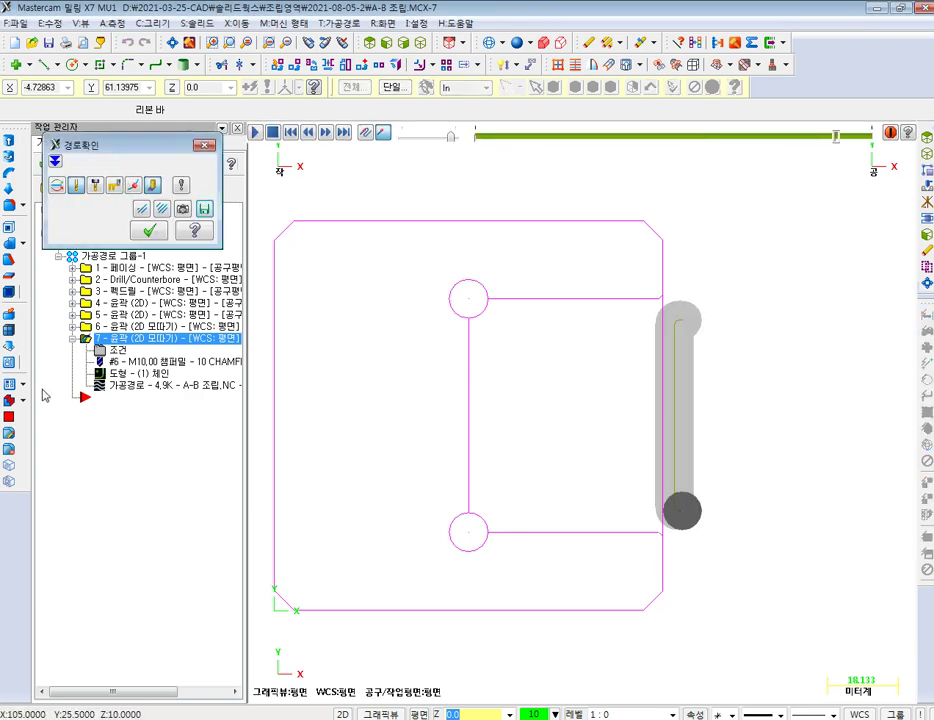
key(Escape)
- Change operation 7's start and end trims to 30% (3.0) and regenerate
click(117, 350)
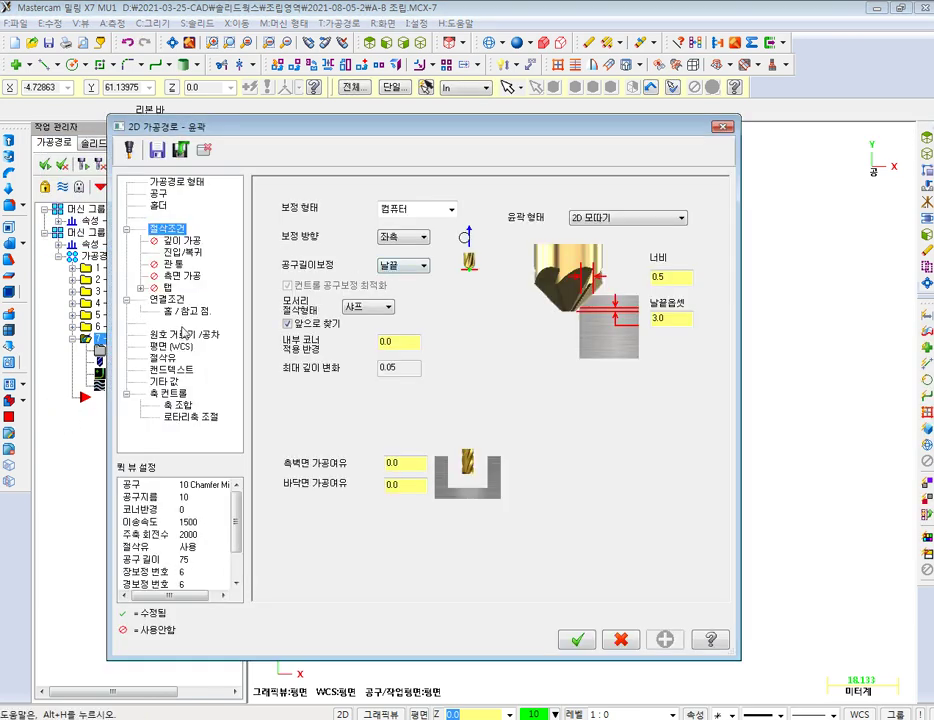
click(183, 252)
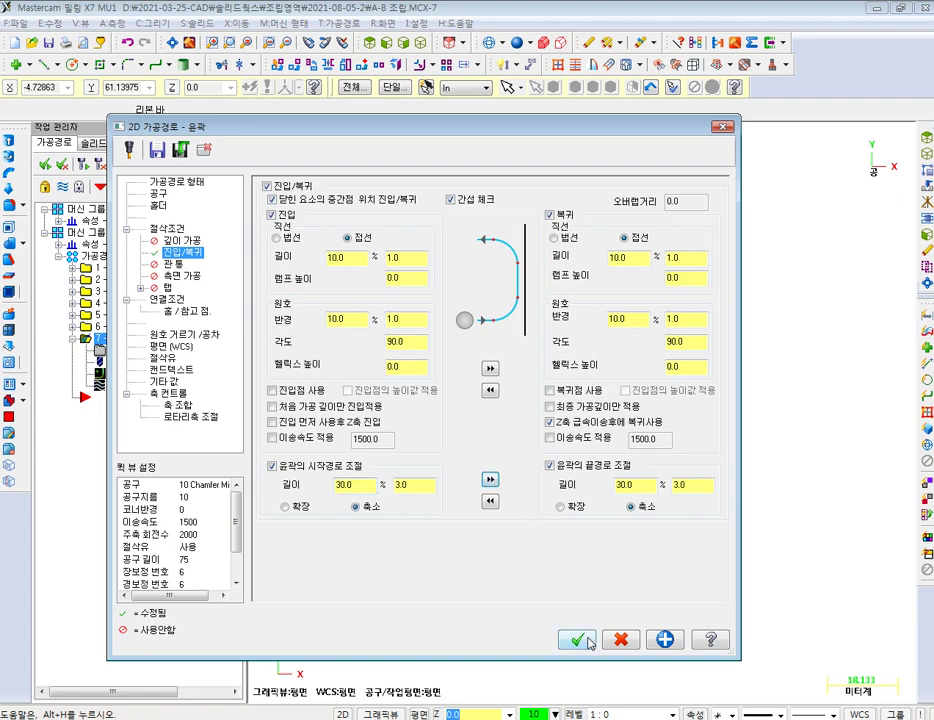
key(Return)
click(84, 165)
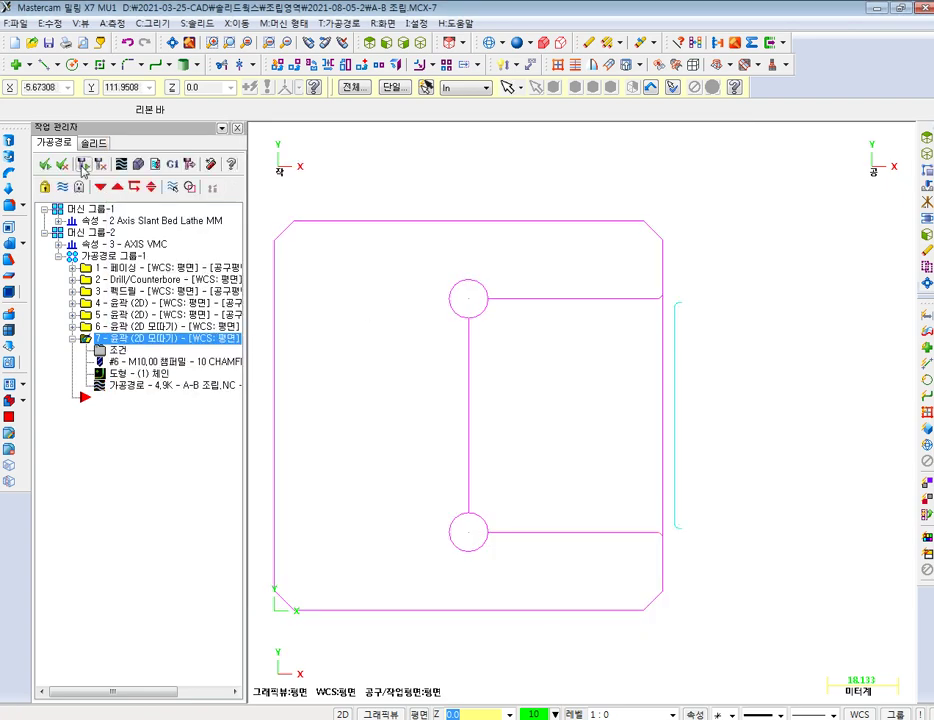
- Backplot operation 7, revise its trim lengths to 40% then 50%, and regenerate
click(139, 190)
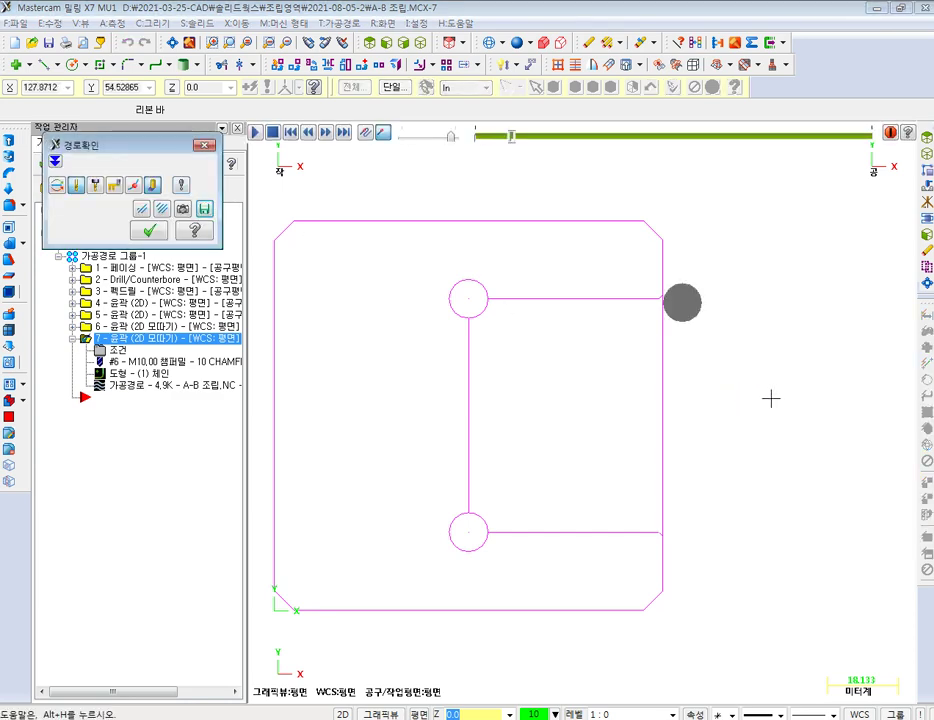
key(r)
click(149, 230)
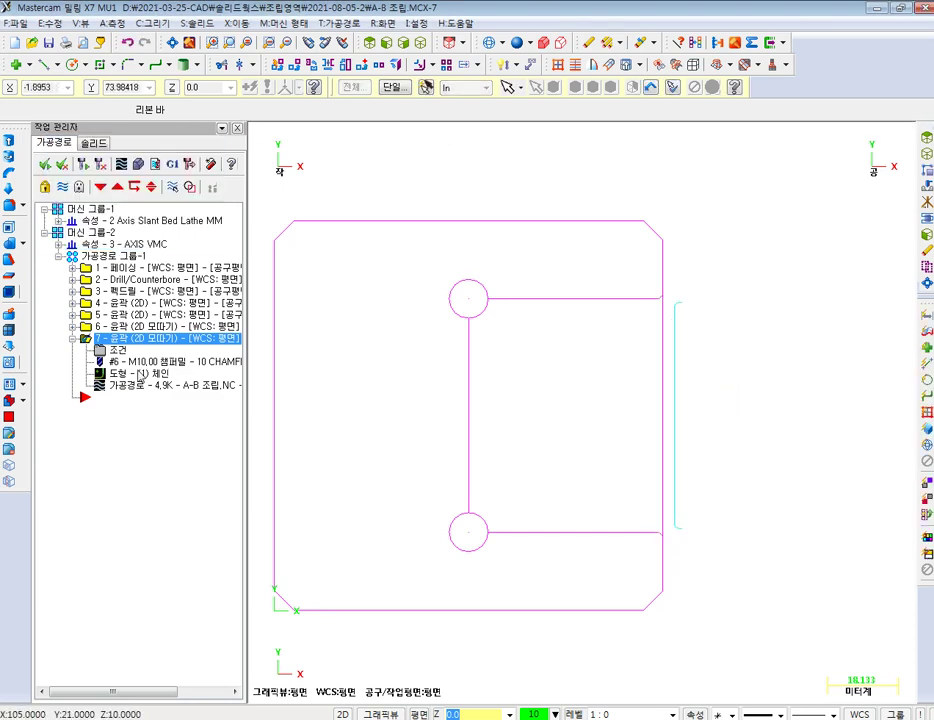
click(118, 350)
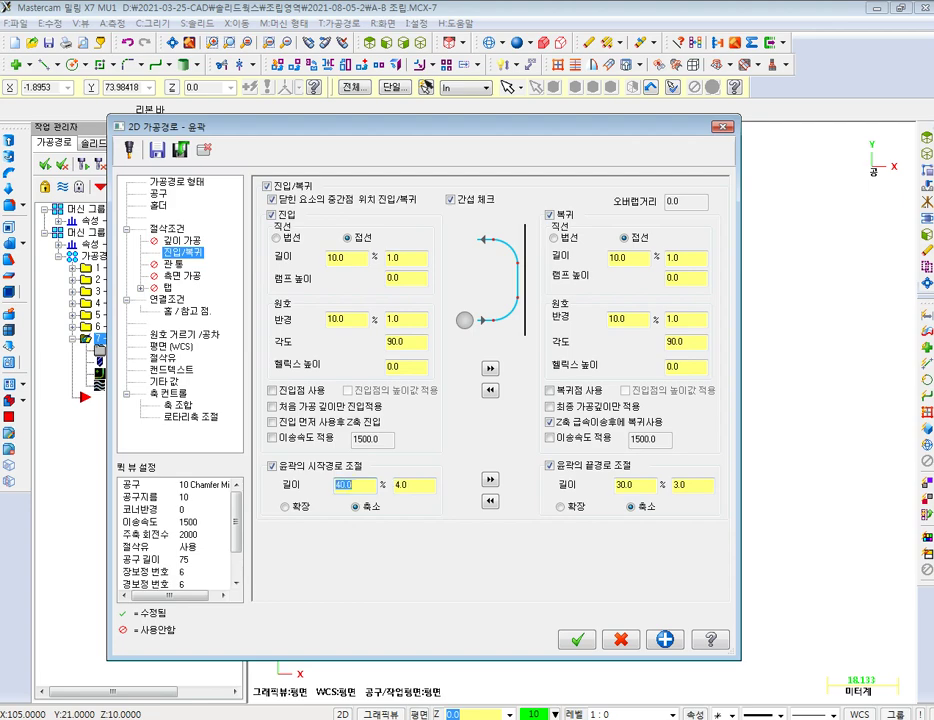
click(577, 640)
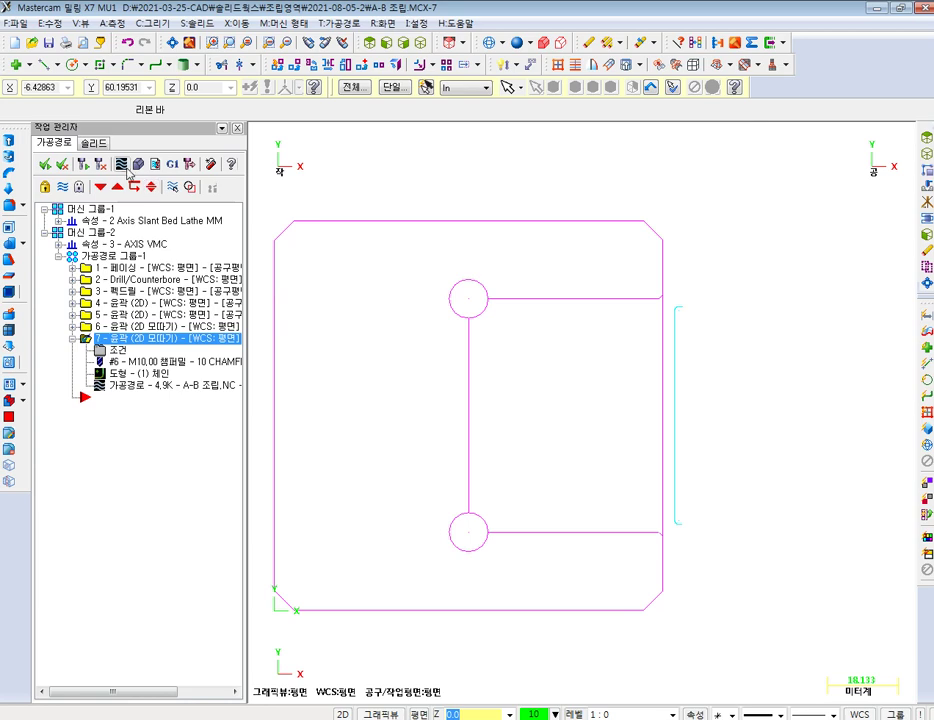
click(121, 164)
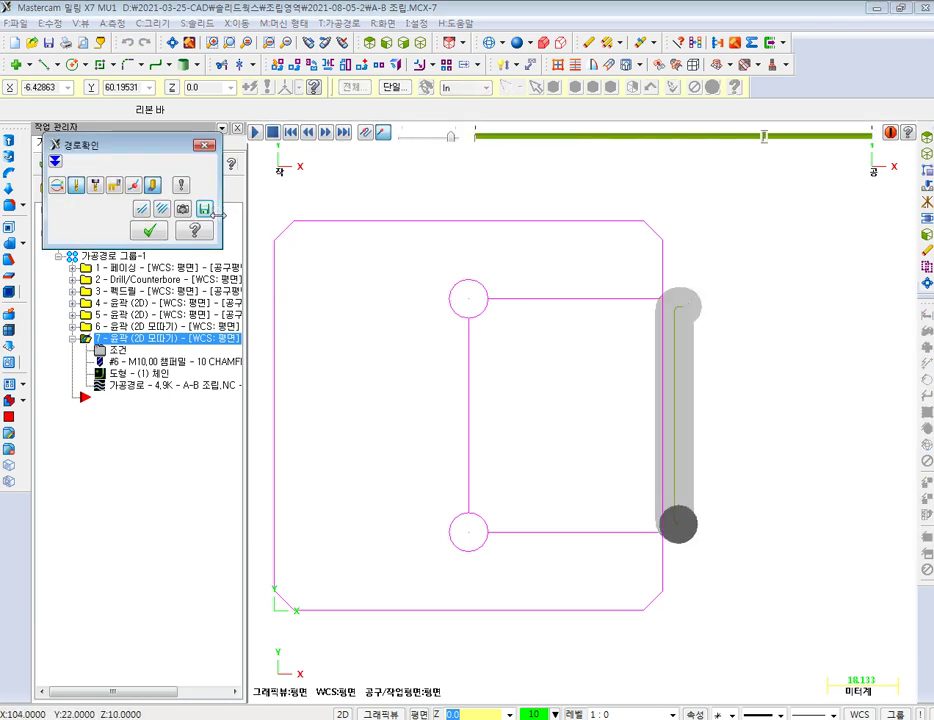
click(149, 230)
click(117, 350)
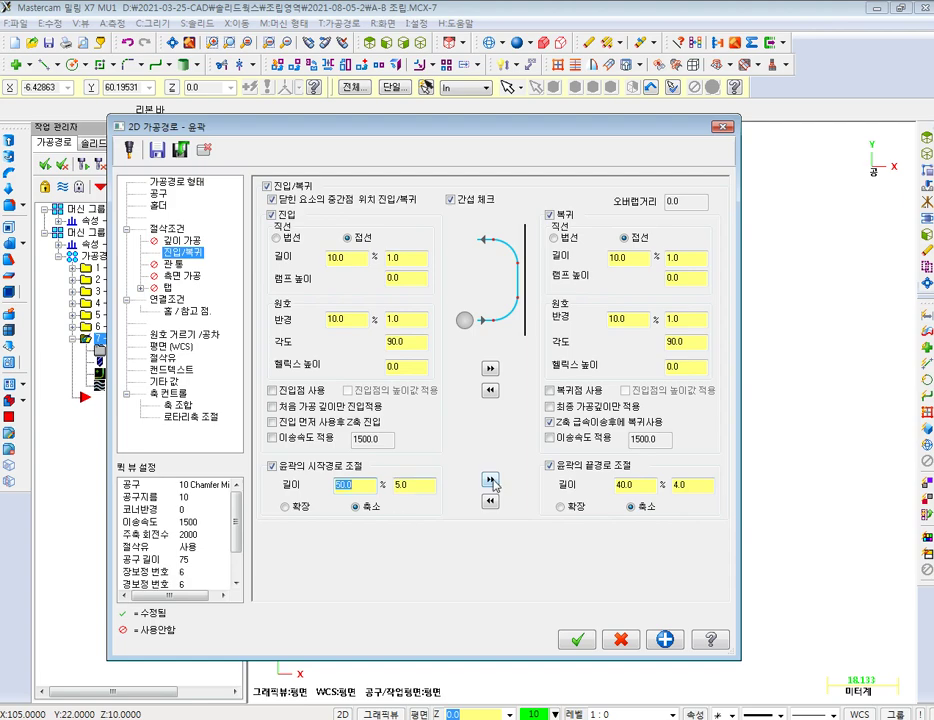
click(584, 642)
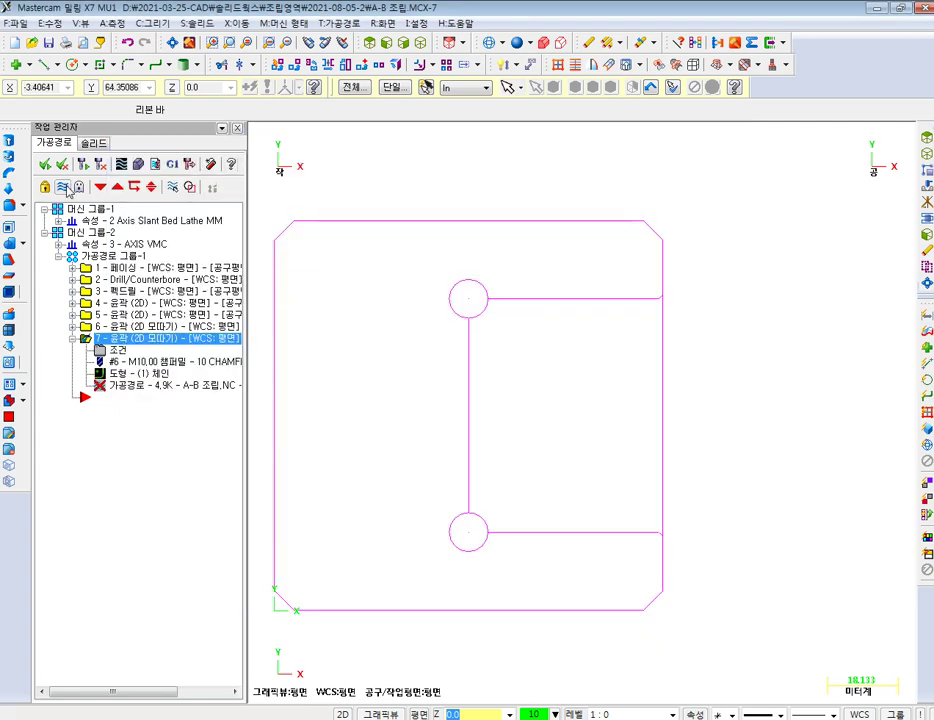
click(90, 172)
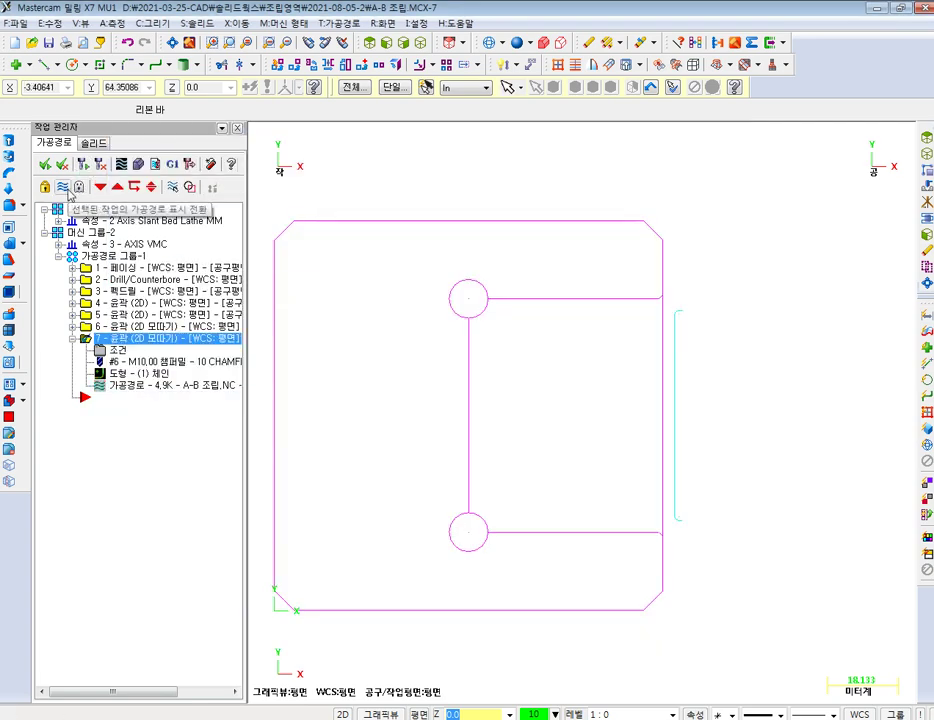
- Verify all seven operations in Mastercam Simulator, viewed isometrically
click(139, 164)
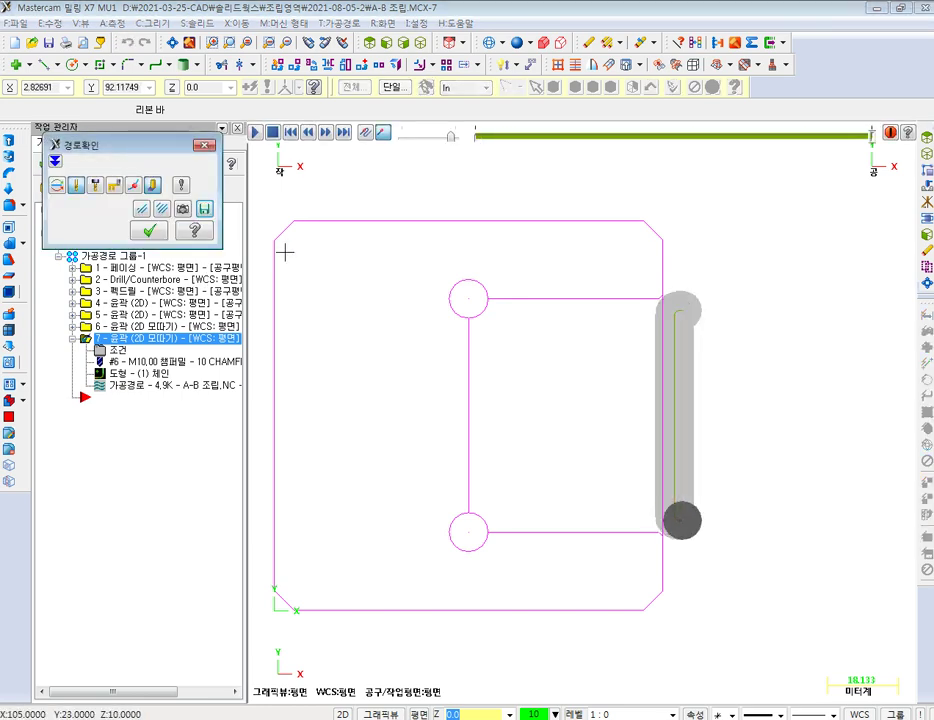
key(Escape)
click(45, 164)
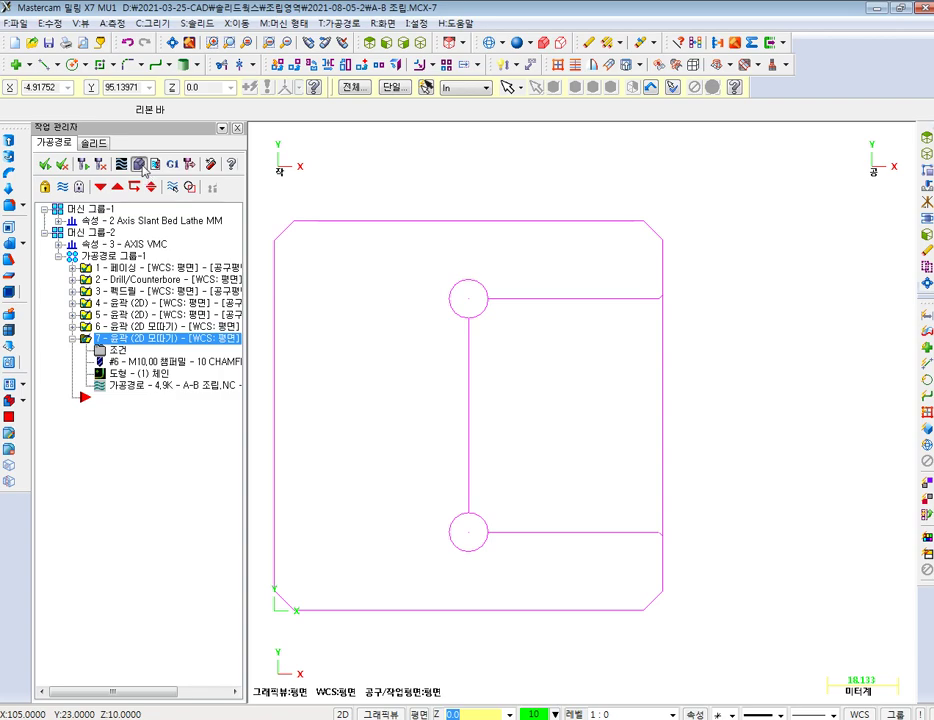
click(143, 168)
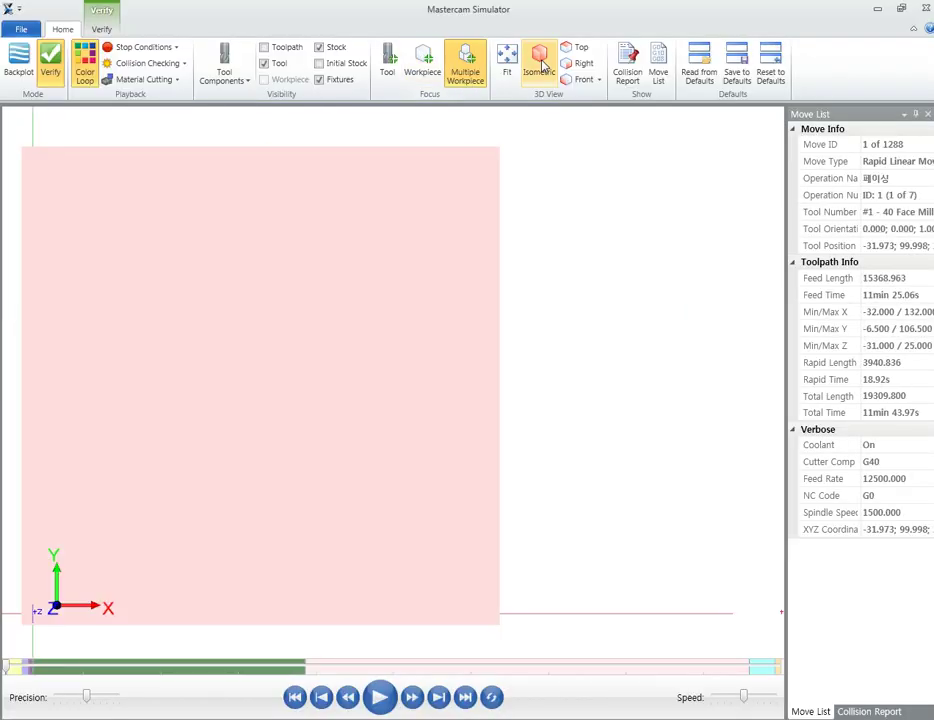
click(530, 63)
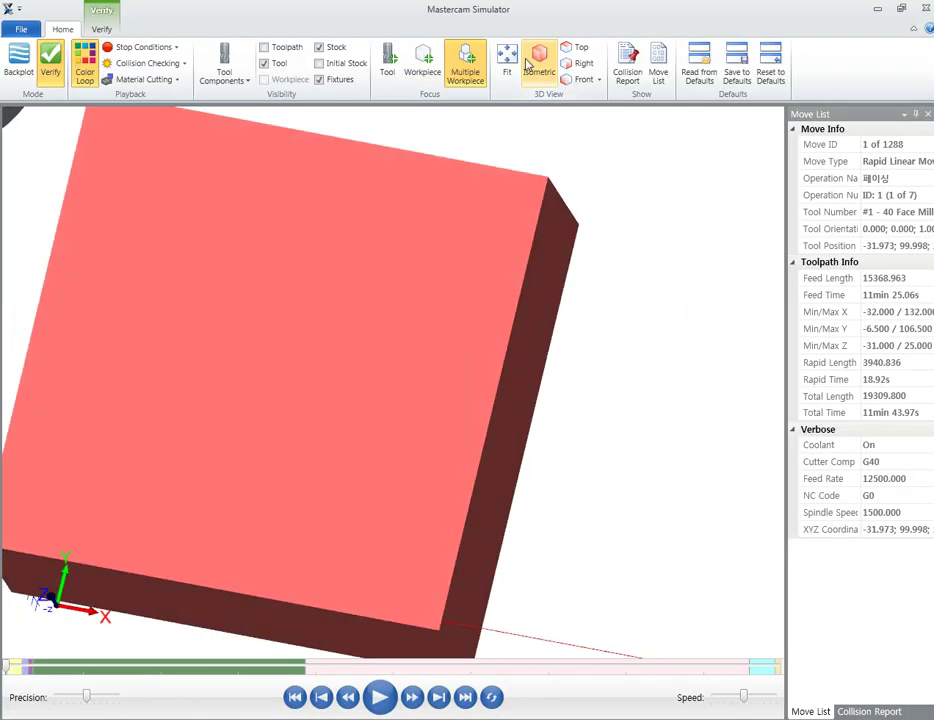
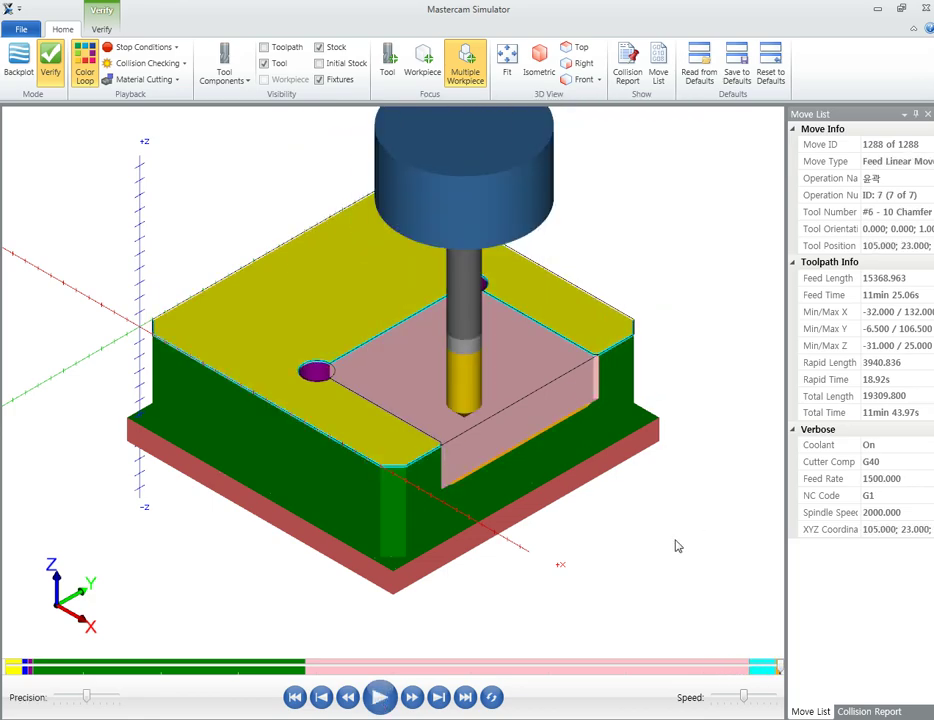
- Orbit and zoom the Mastercam simulation to inspect the machined part from several angles
scroll(718, 387, up, 3)
scroll(507, 411, up, 3)
scroll(467, 424, up, 2)
mouse_move(621, 321)
middle_down()
mouse_move(433, 391)
mouse_move(440, 406)
middle_up()
scroll(440, 406, up, 3)
mouse_move(392, 448)
middle_down()
mouse_move(427, 434)
mouse_move(460, 474)
mouse_move(603, 386)
mouse_move(625, 394)
mouse_move(611, 419)
mouse_move(612, 446)
mouse_move(607, 386)
middle_up()
scroll(427, 434, down, 3)
scroll(632, 390, up, 2)
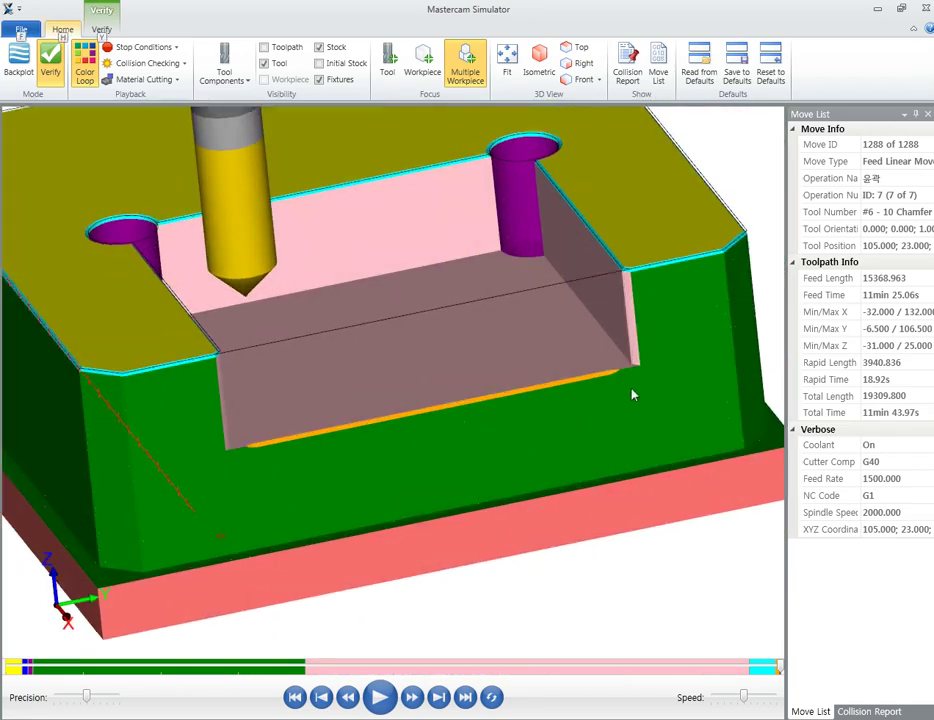
scroll(546, 392, up, 3)
scroll(488, 378, up, 1)
scroll(488, 378, down, 3)
scroll(625, 359, down, 3)
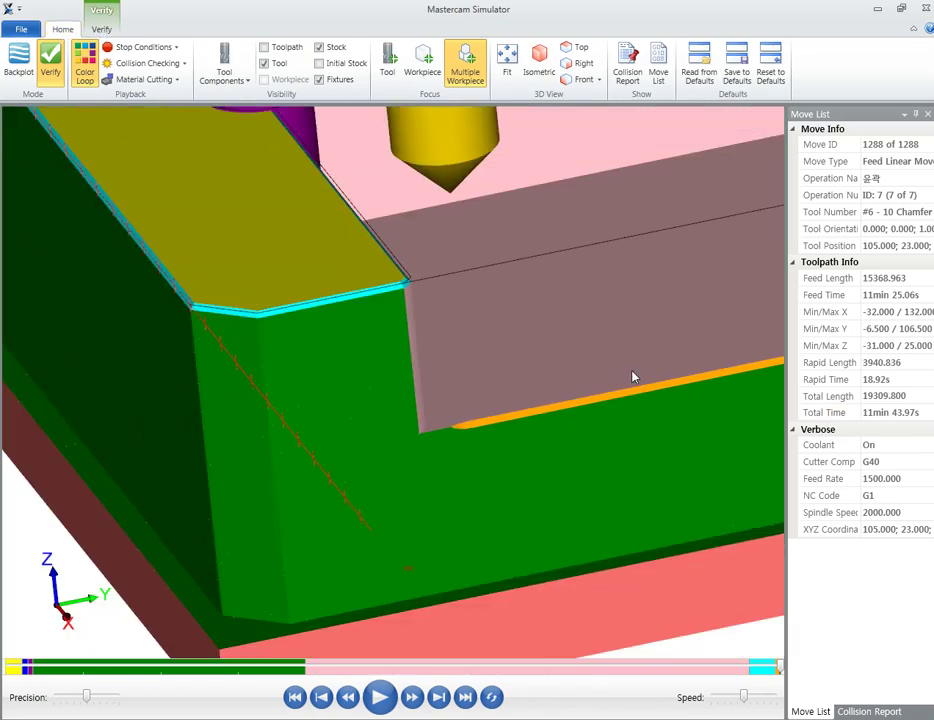
scroll(632, 377, down, 3)
mouse_move(551, 371)
middle_down()
mouse_move(507, 382)
mouse_move(638, 386)
mouse_move(615, 385)
mouse_move(482, 433)
mouse_move(475, 396)
mouse_move(537, 444)
mouse_move(540, 340)
middle_up()
- Post the toolpaths as A-B 조립.NC into D:\2021-03-25-CAD\솔리드웍스\조립영역\2021-08-05-2
click(926, 9)
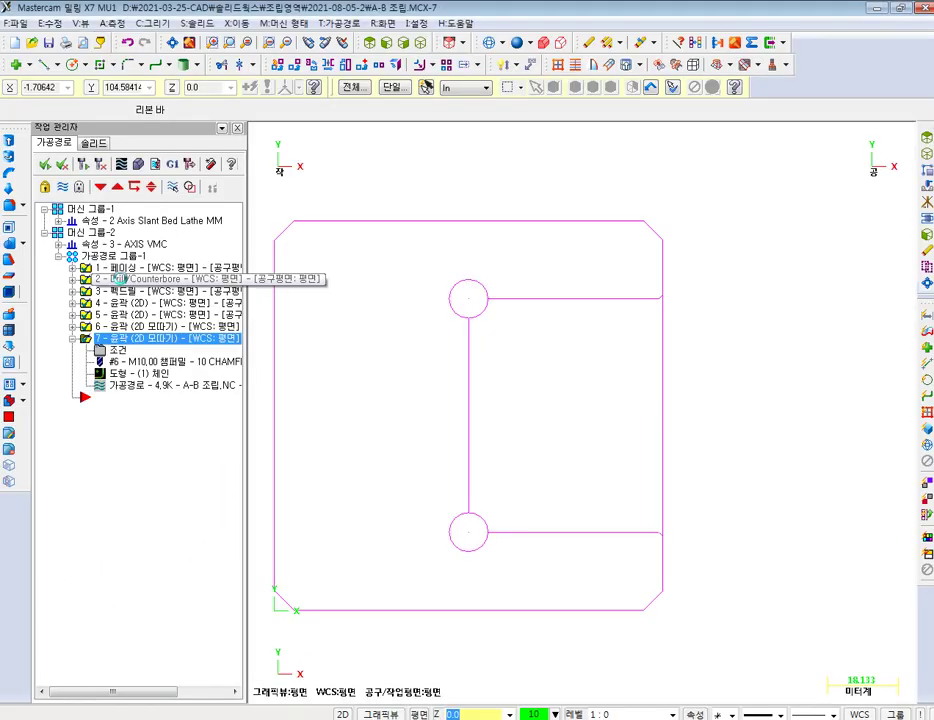
click(174, 166)
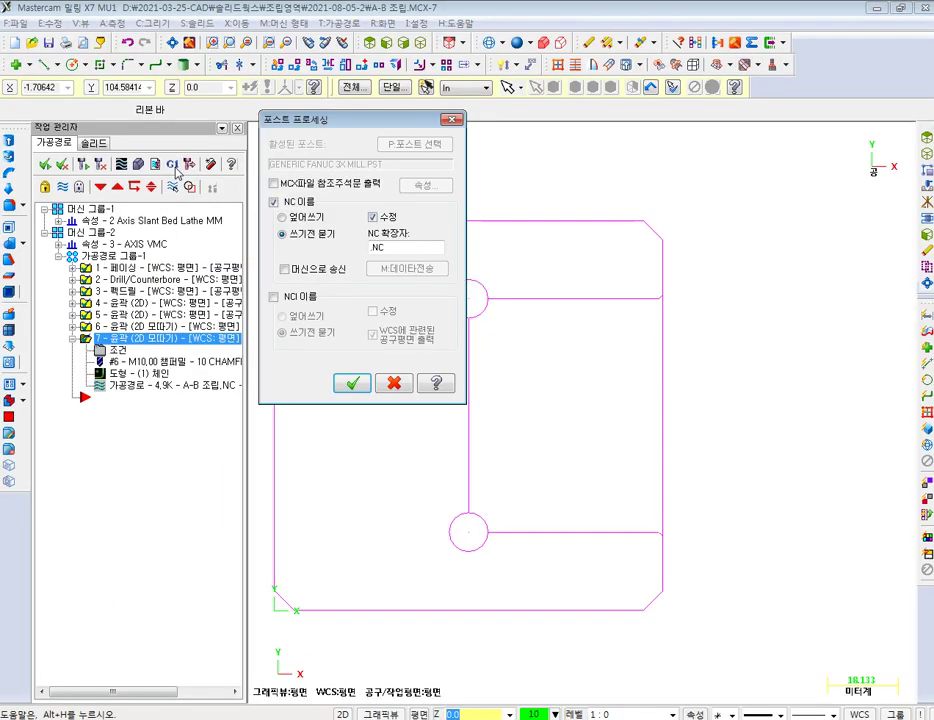
click(352, 382)
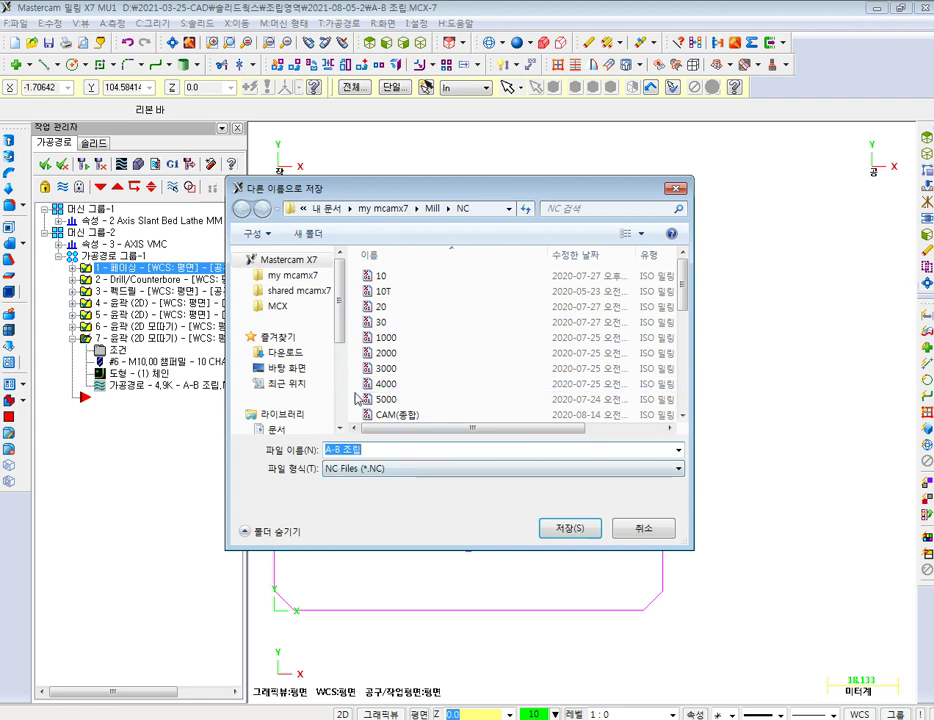
scroll(300, 330, down, 5)
click(300, 391)
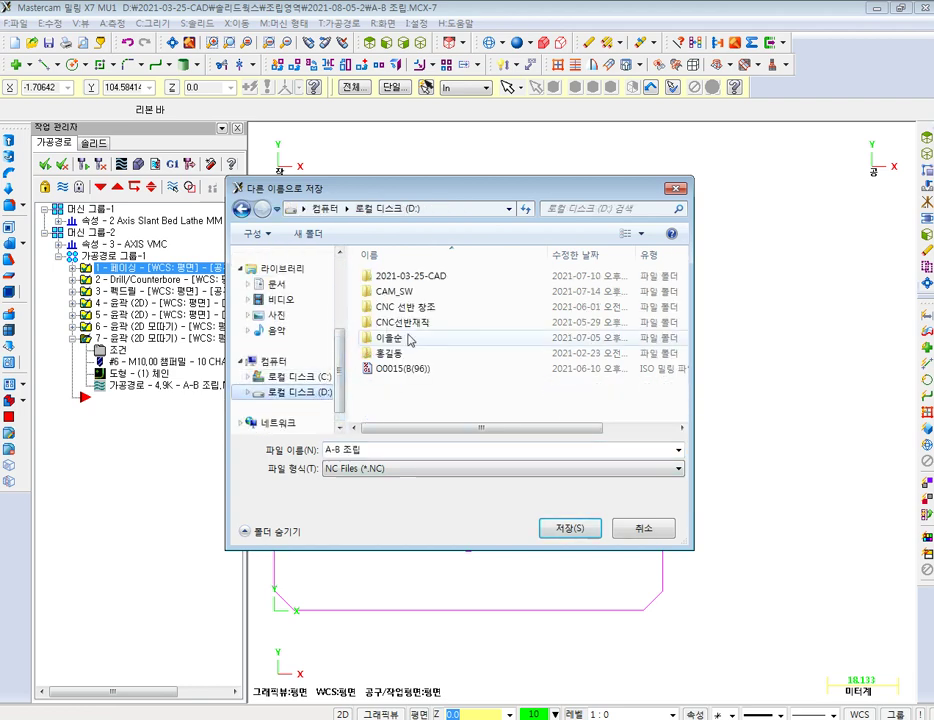
double_click(434, 279)
double_click(418, 338)
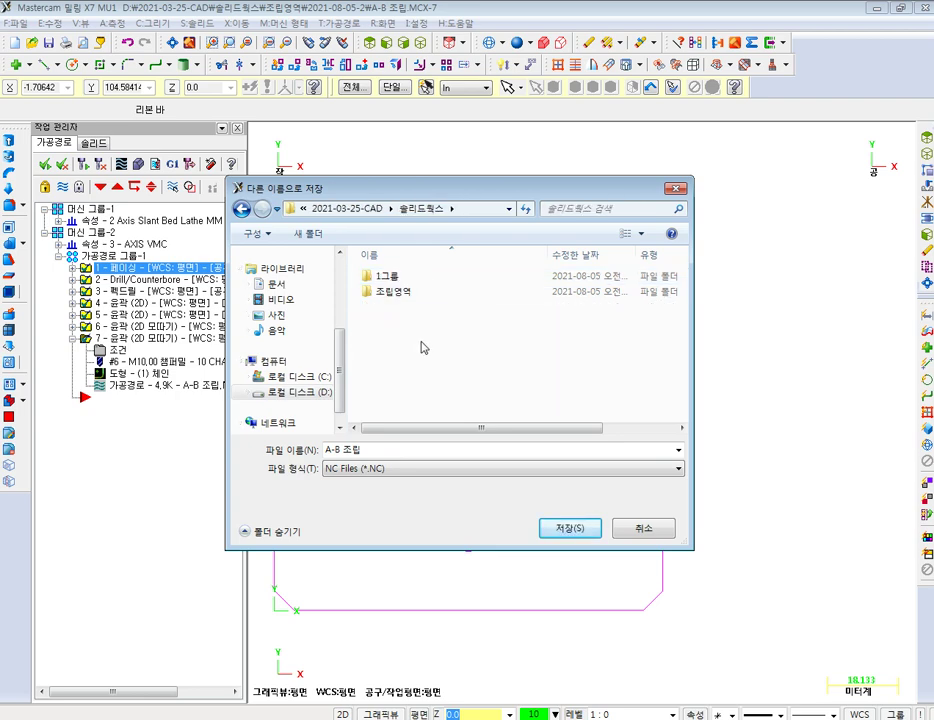
double_click(405, 293)
double_click(422, 306)
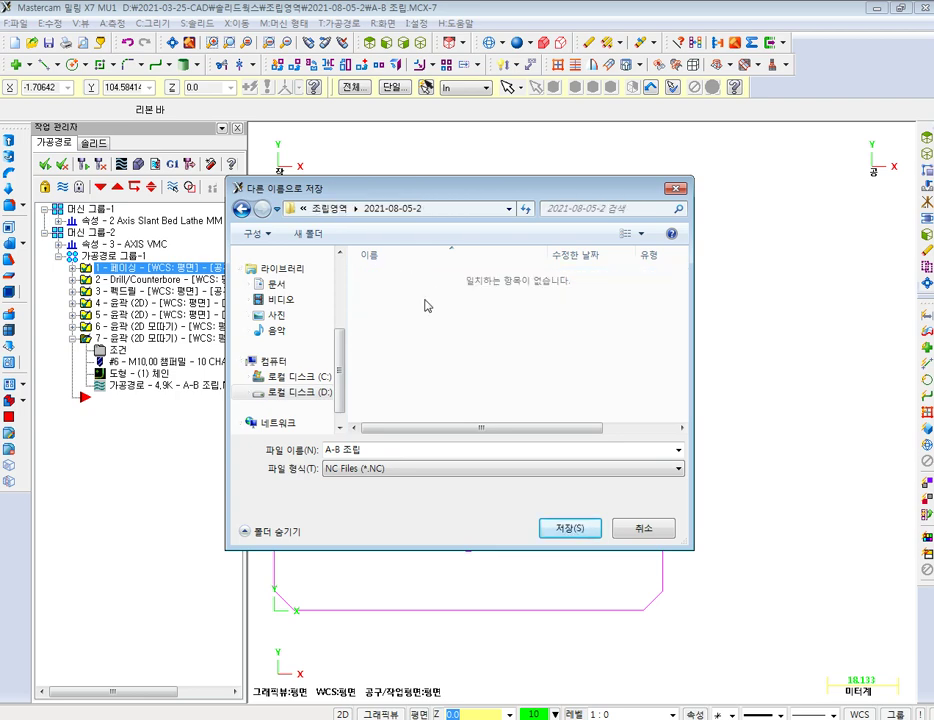
click(568, 527)
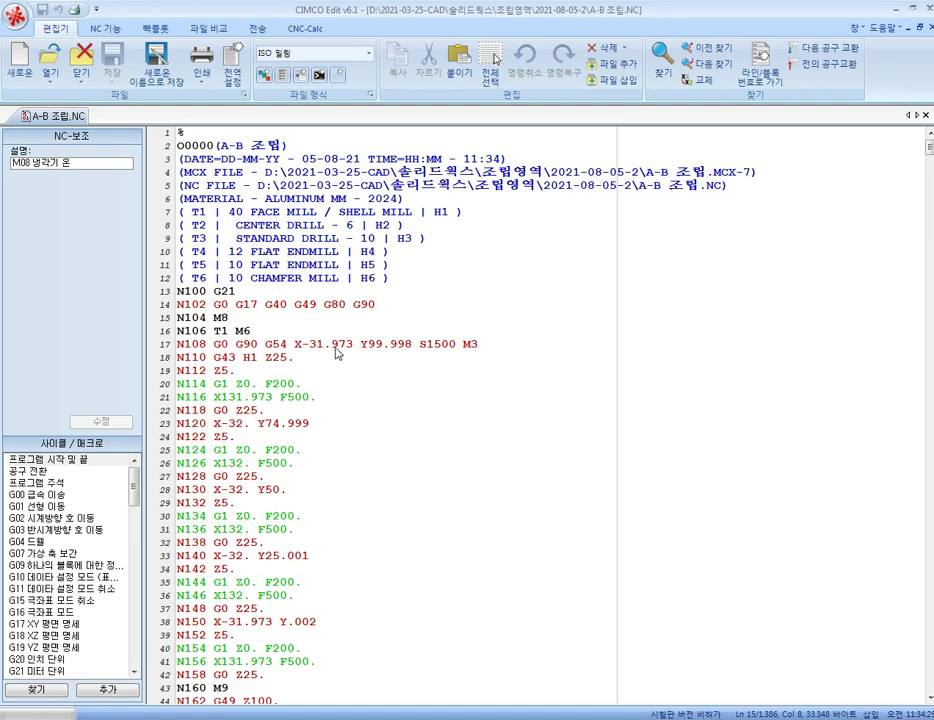
- Scroll the A-B 조립.NC listing down to M30 and switch to the 백플롯 backplot tab
scroll(326, 358, down, 3)
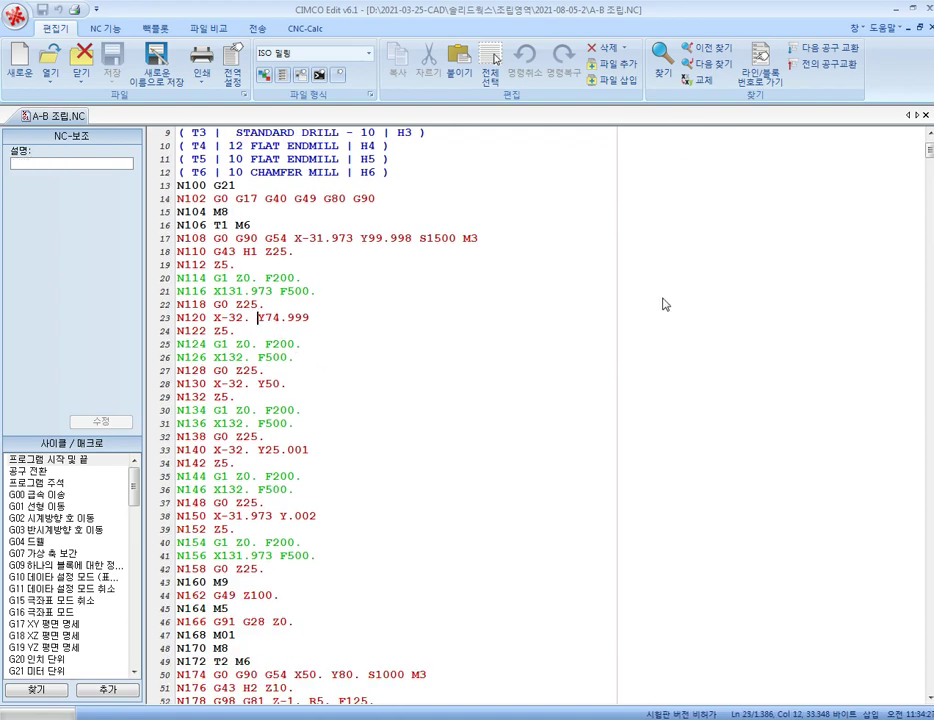
key(Down)
scroll(655, 314, down, 13)
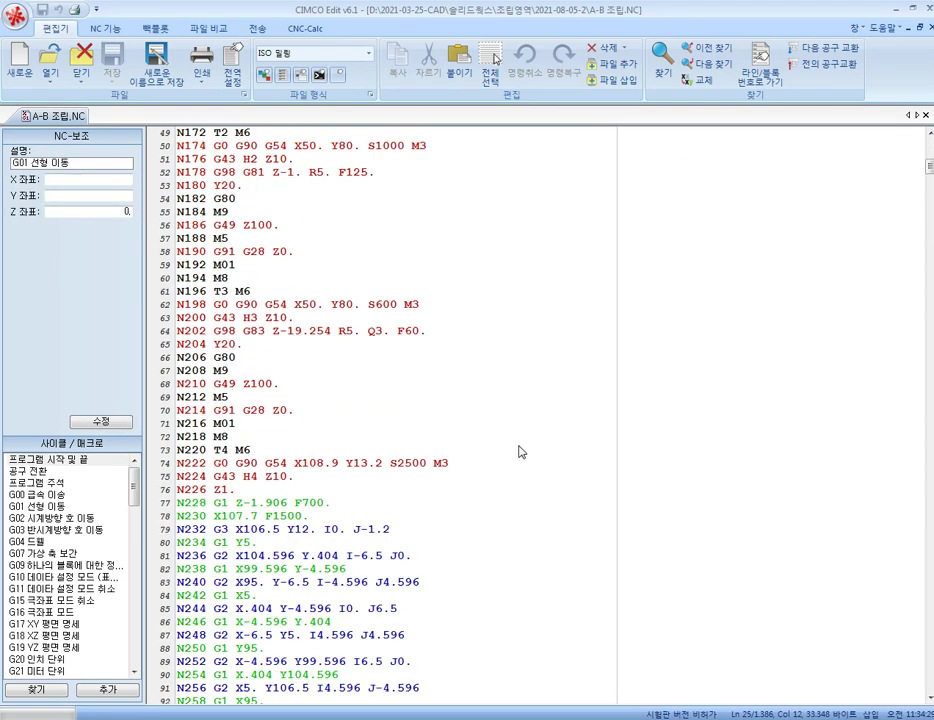
scroll(517, 447, down, 13)
scroll(517, 447, down, 12)
scroll(380, 410, down, 20)
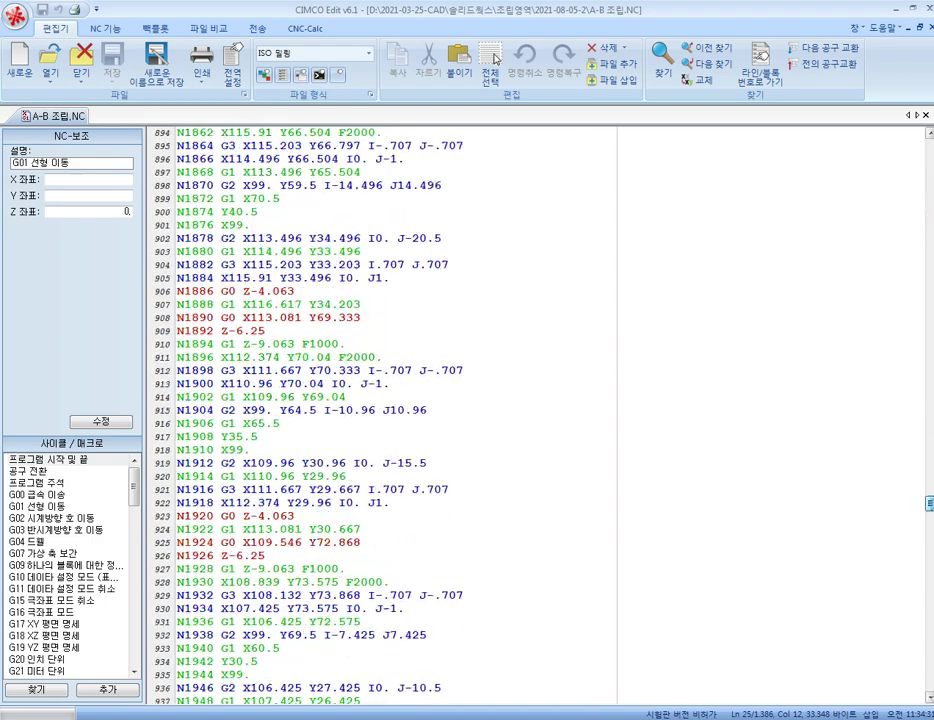
scroll(380, 410, down, 10)
scroll(380, 410, down, 5)
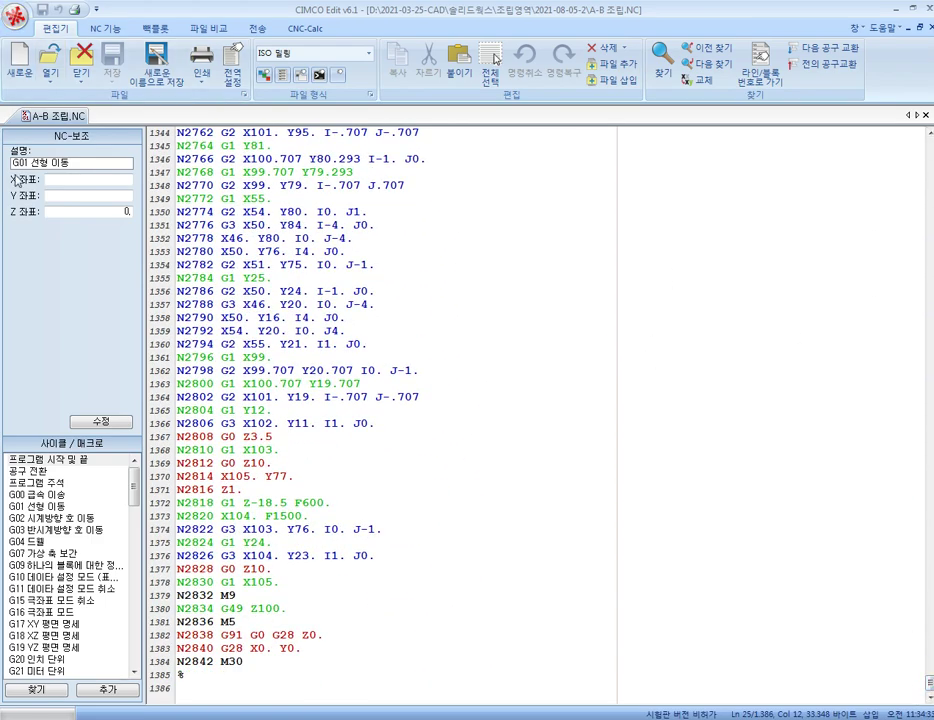
click(154, 28)
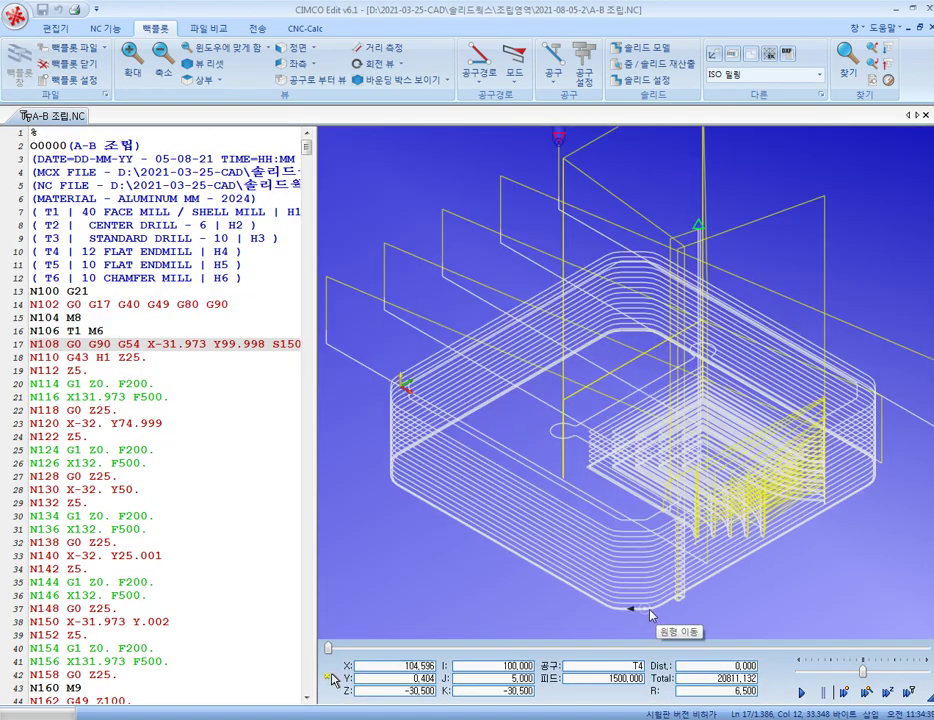
- Set tool T1 to a face mill in the backplot tool setup
click(587, 77)
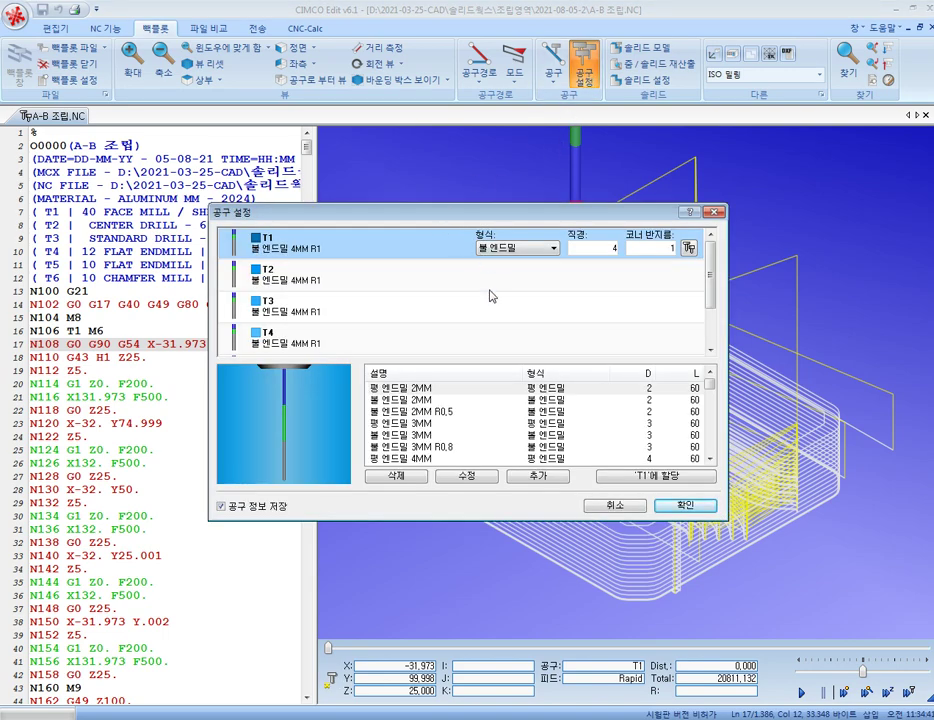
click(540, 248)
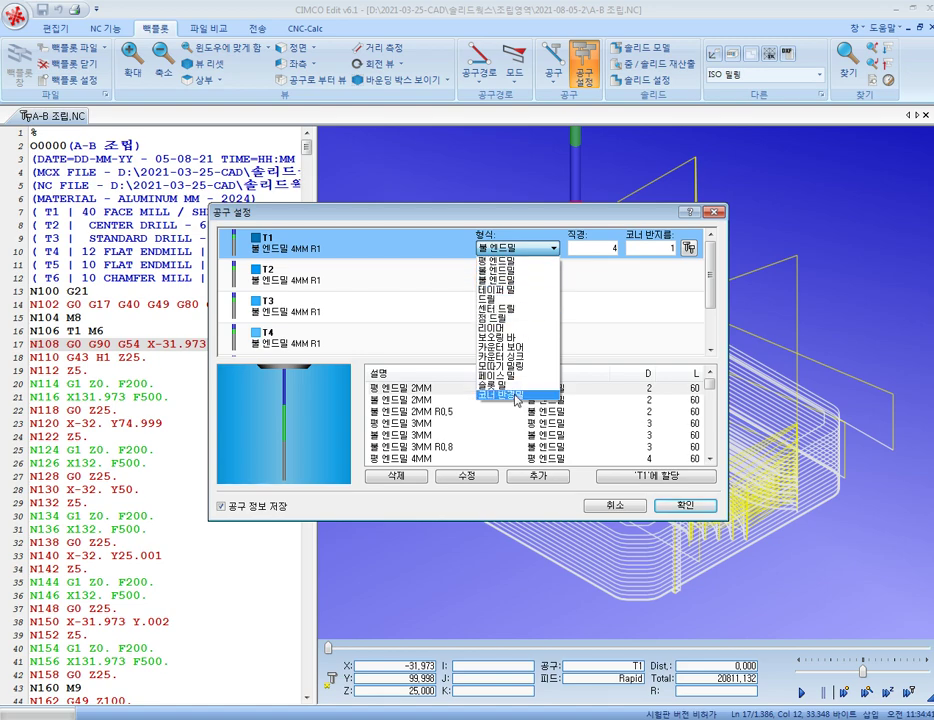
click(512, 375)
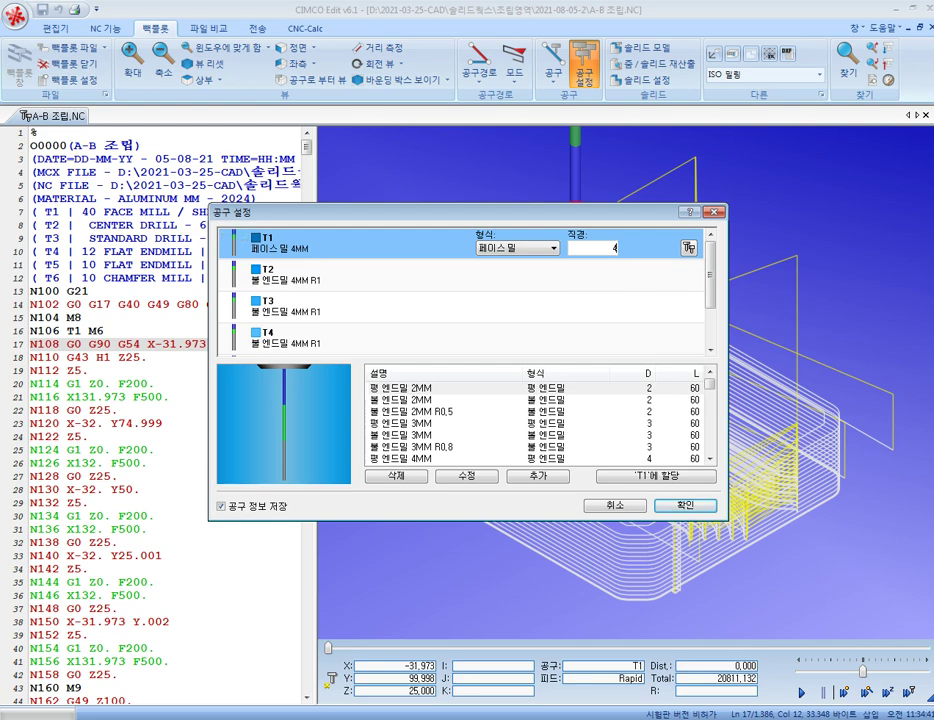
key(Return)
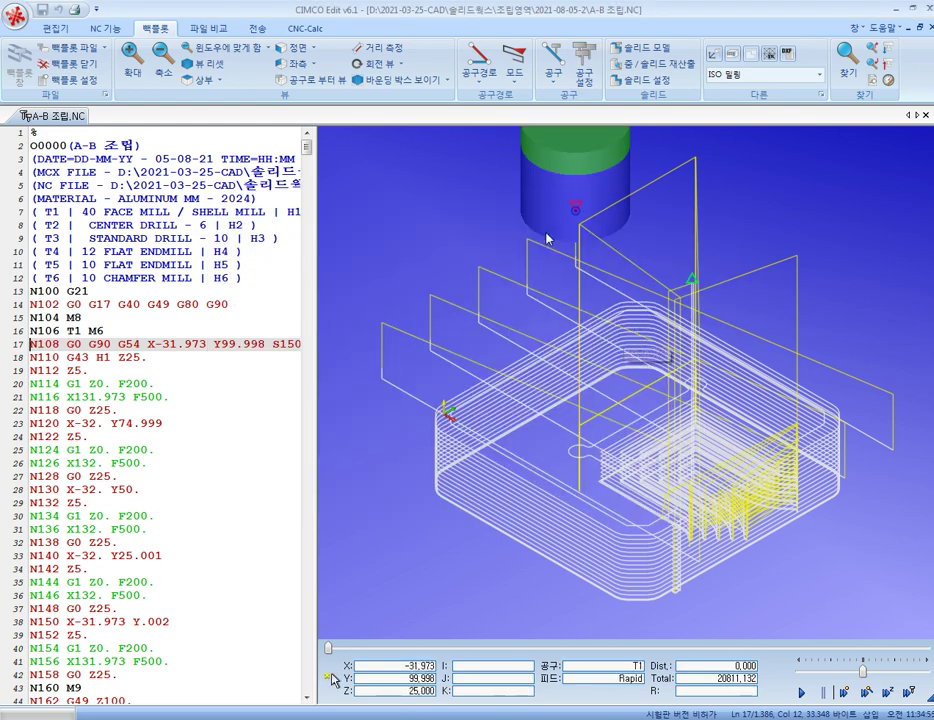
- Make T2 a center drill and T3 a 10 mm drill
click(585, 65)
click(291, 285)
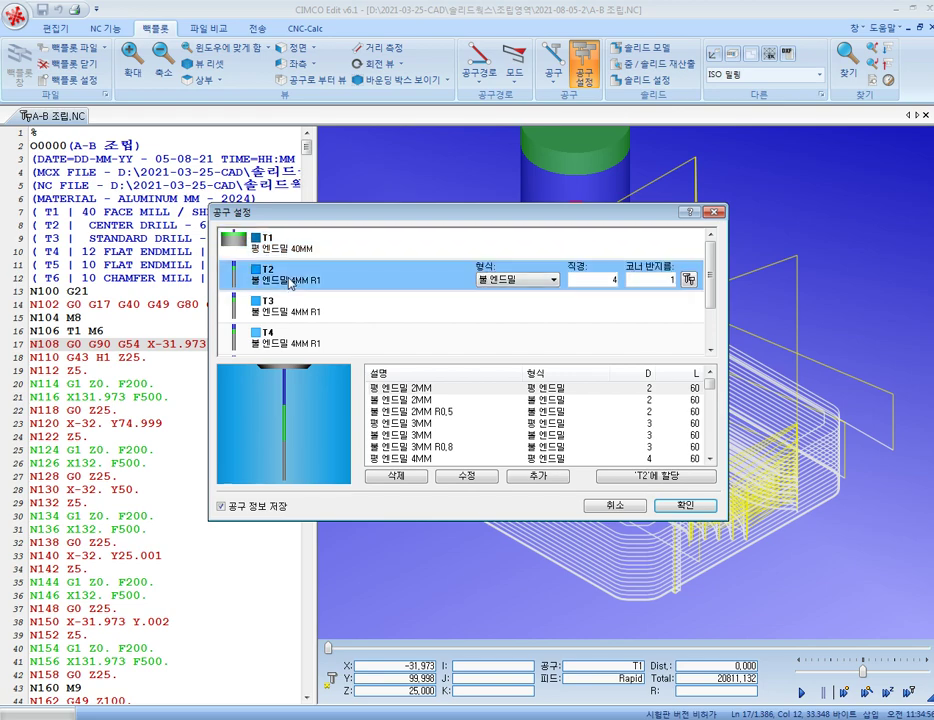
click(512, 281)
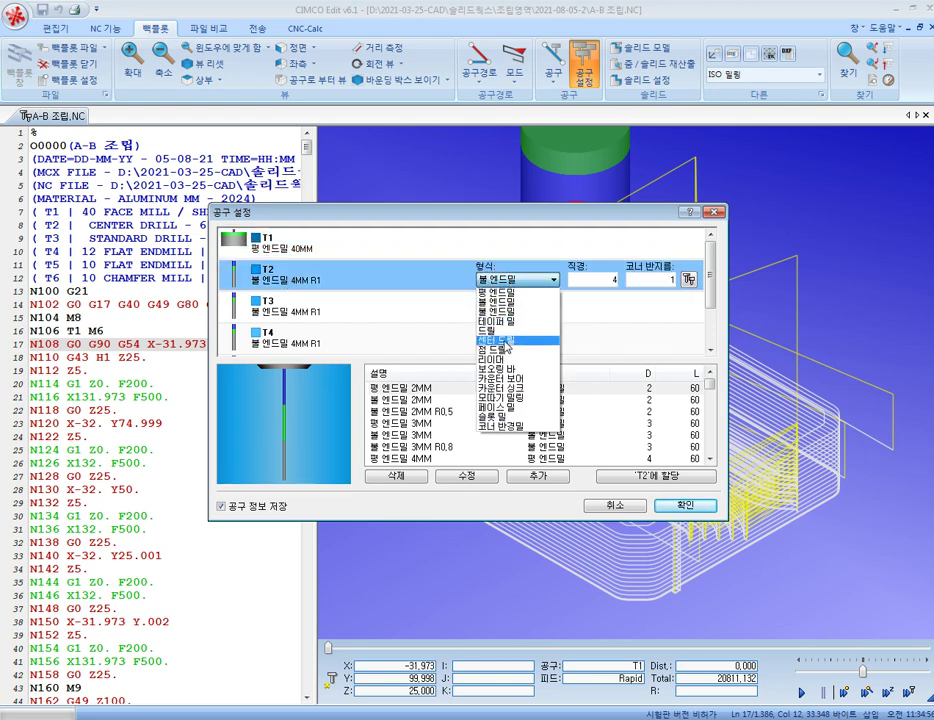
click(510, 346)
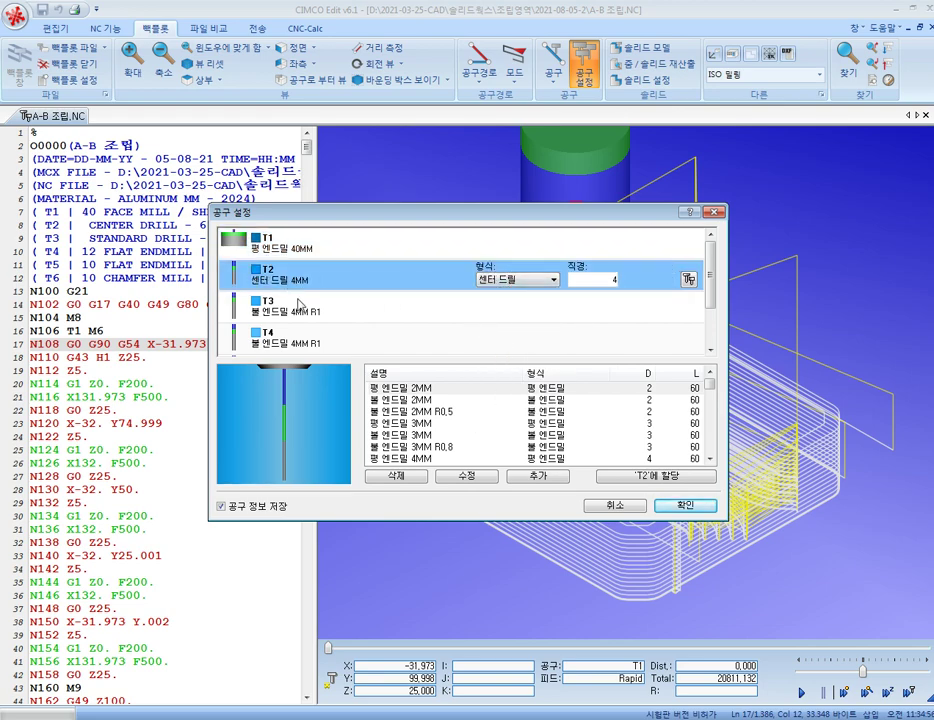
click(298, 303)
click(554, 312)
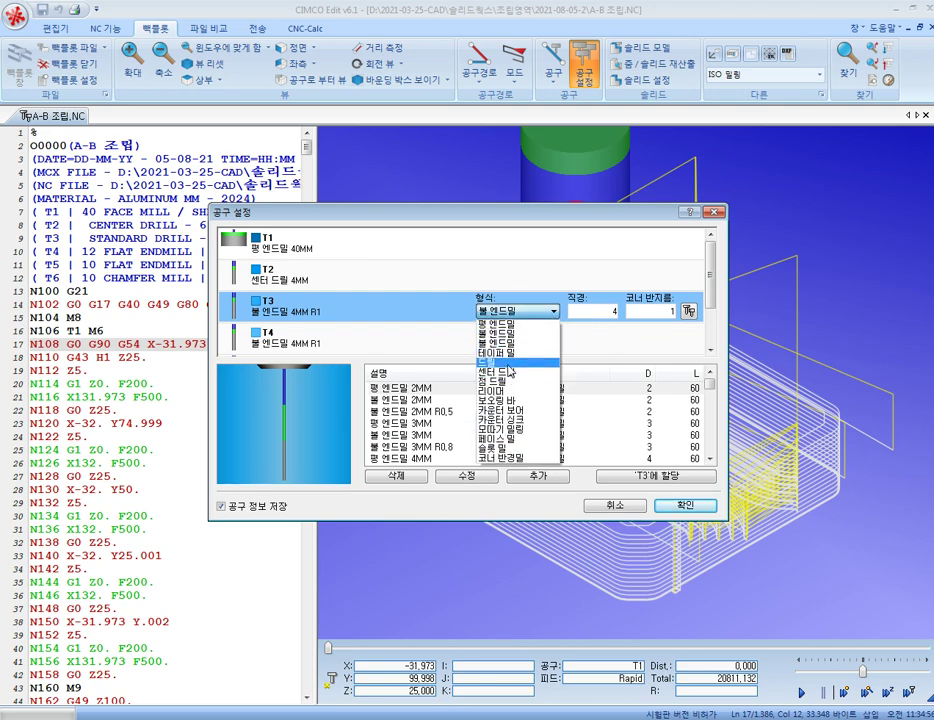
click(510, 368)
text(10)
key(Return)
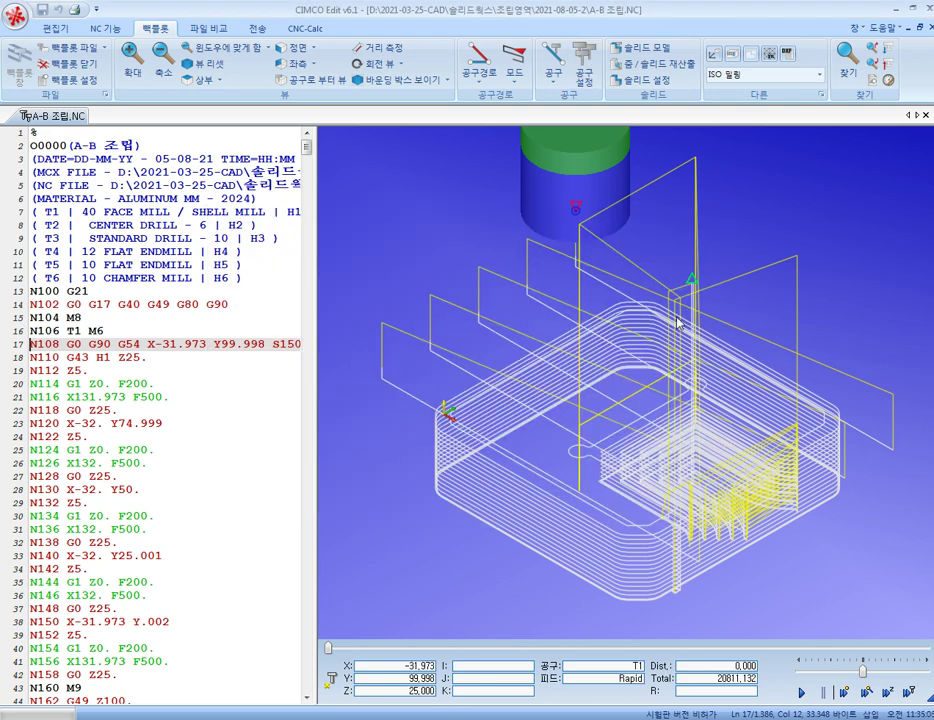
- Make T4 and T5 flat end mills and T6 a 4 mm chamfer mill
click(585, 65)
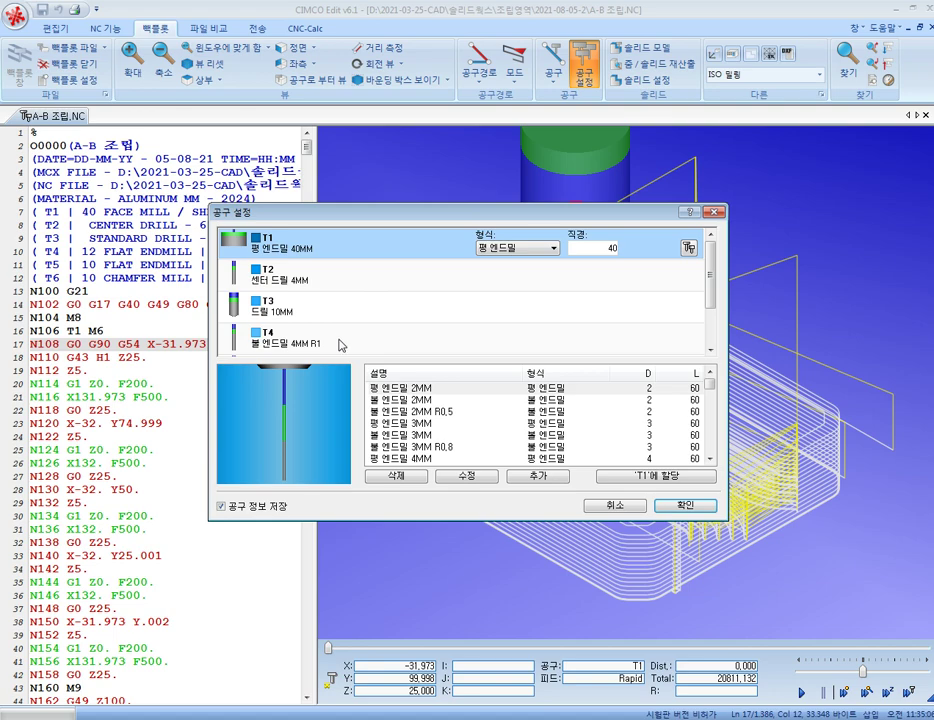
click(331, 348)
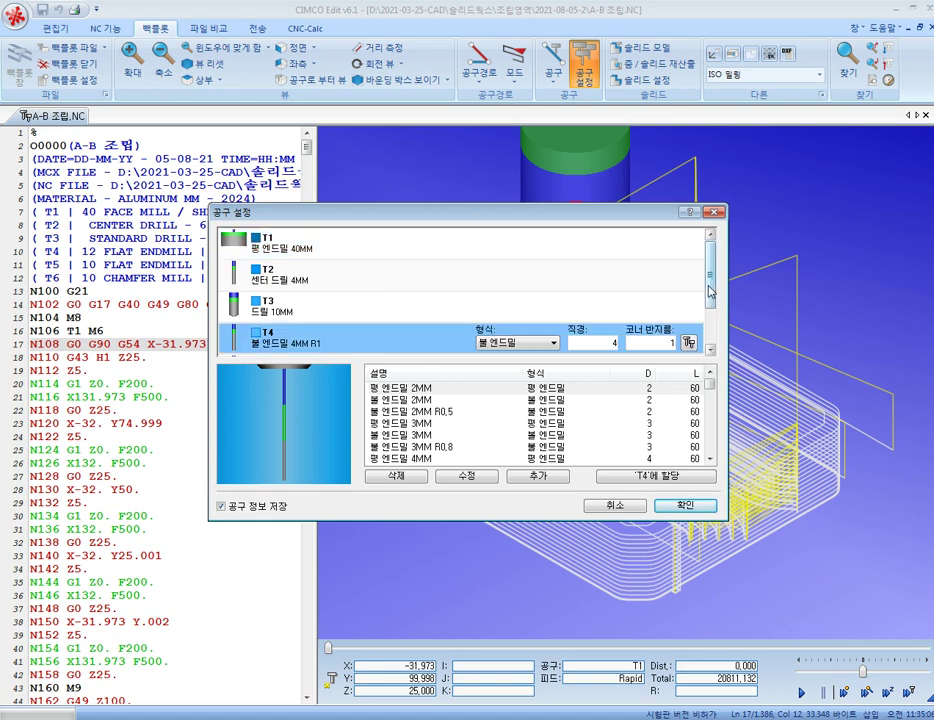
drag(711, 297, 714, 313)
click(547, 315)
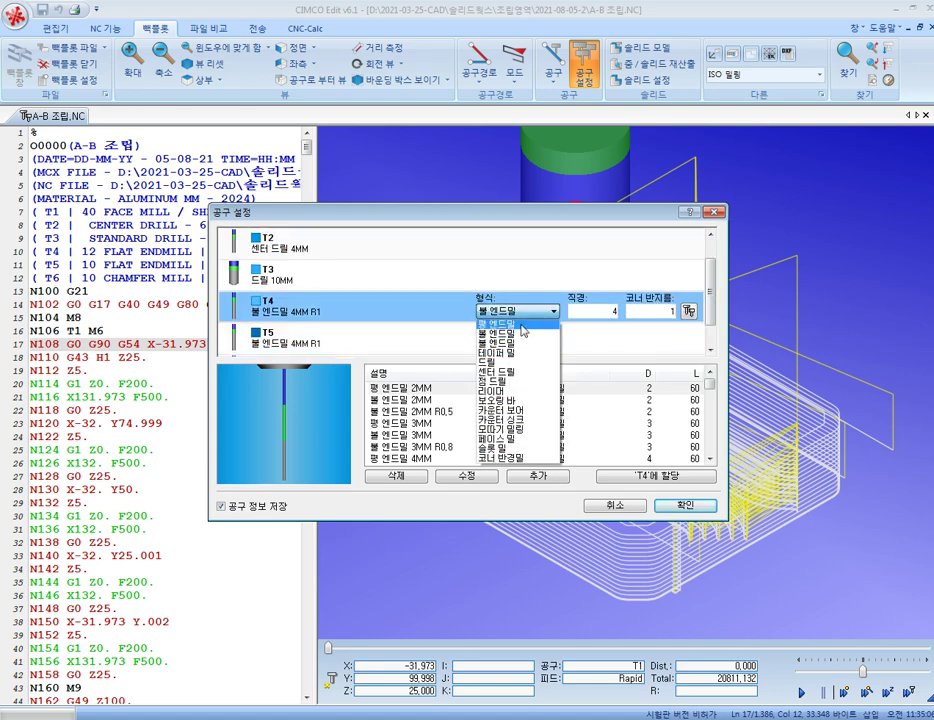
click(543, 322)
drag(709, 313, 713, 318)
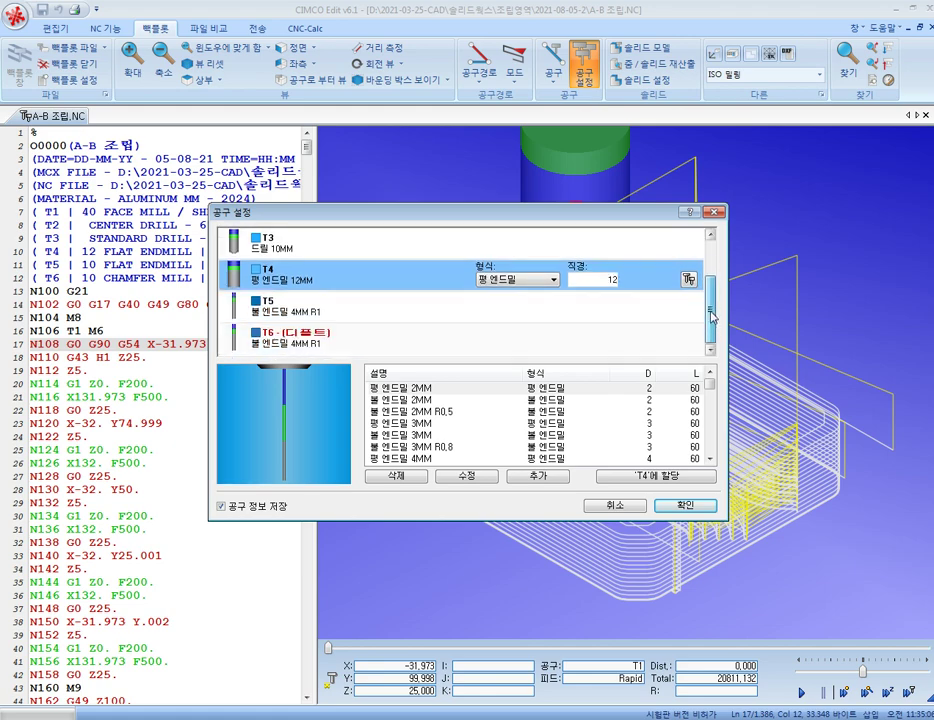
click(497, 314)
click(540, 311)
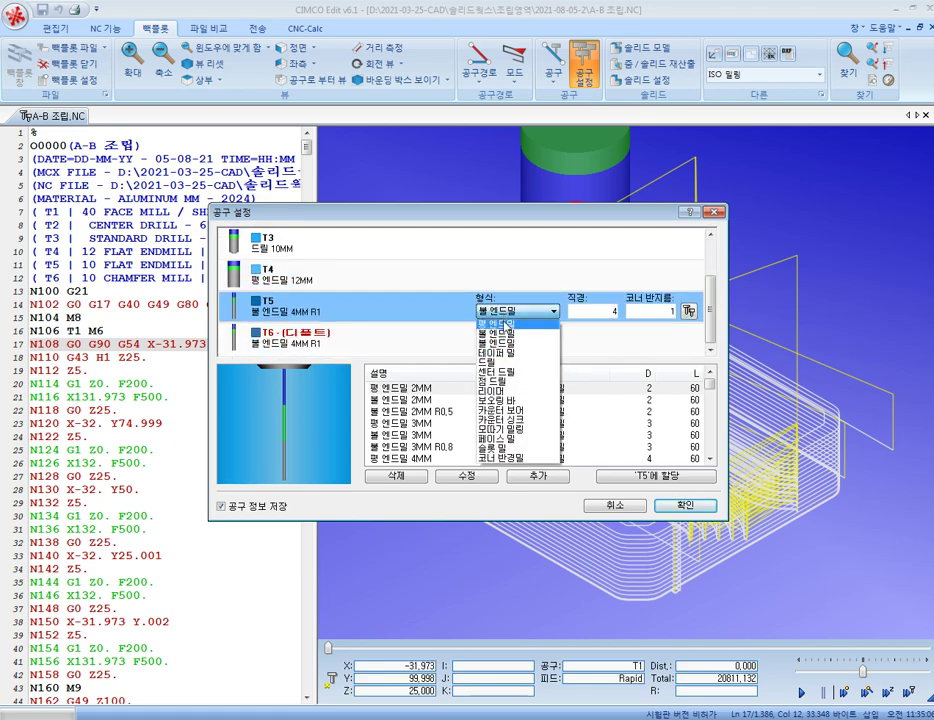
click(530, 323)
text(10)
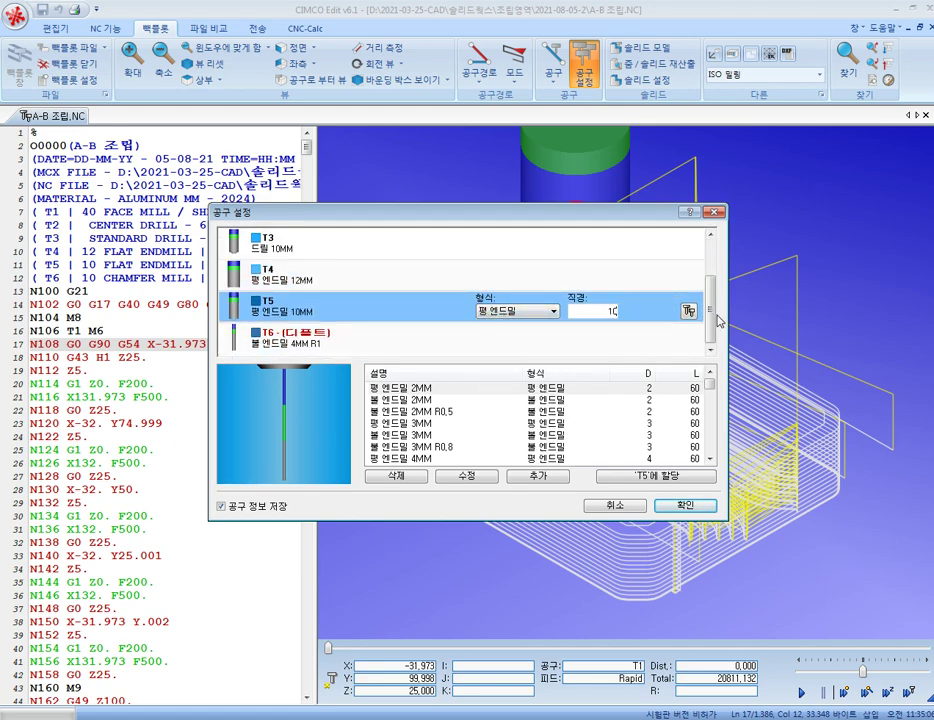
click(385, 342)
click(531, 350)
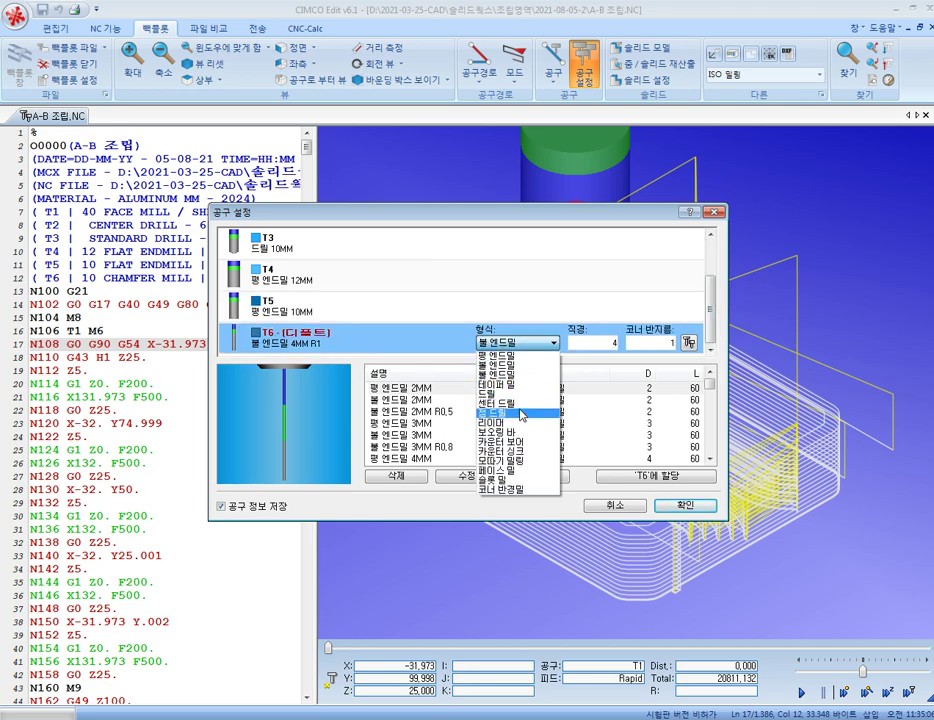
click(512, 462)
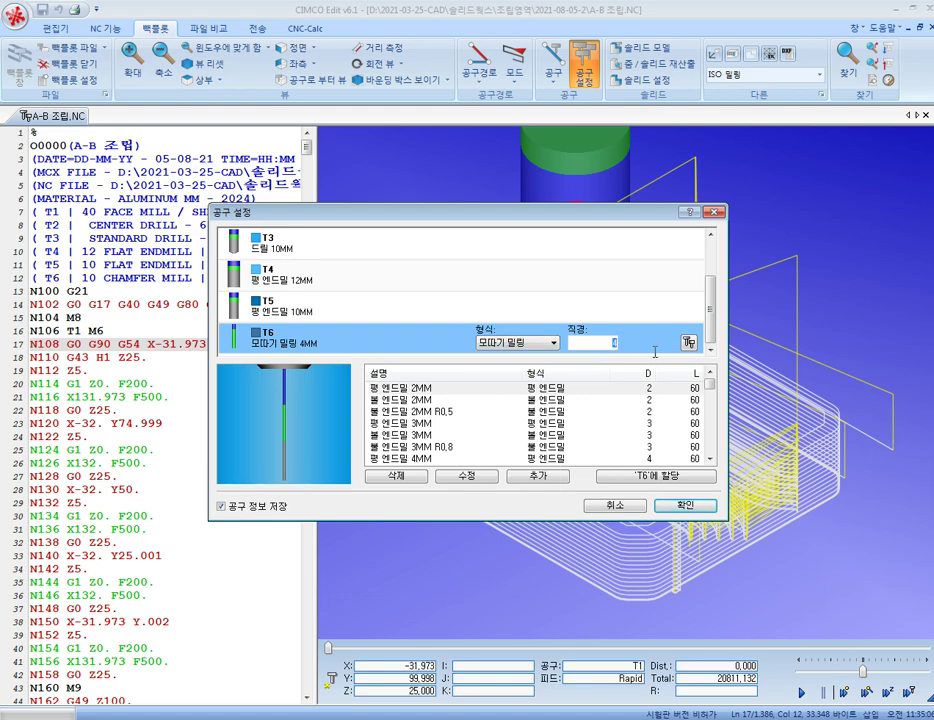
key(Return)
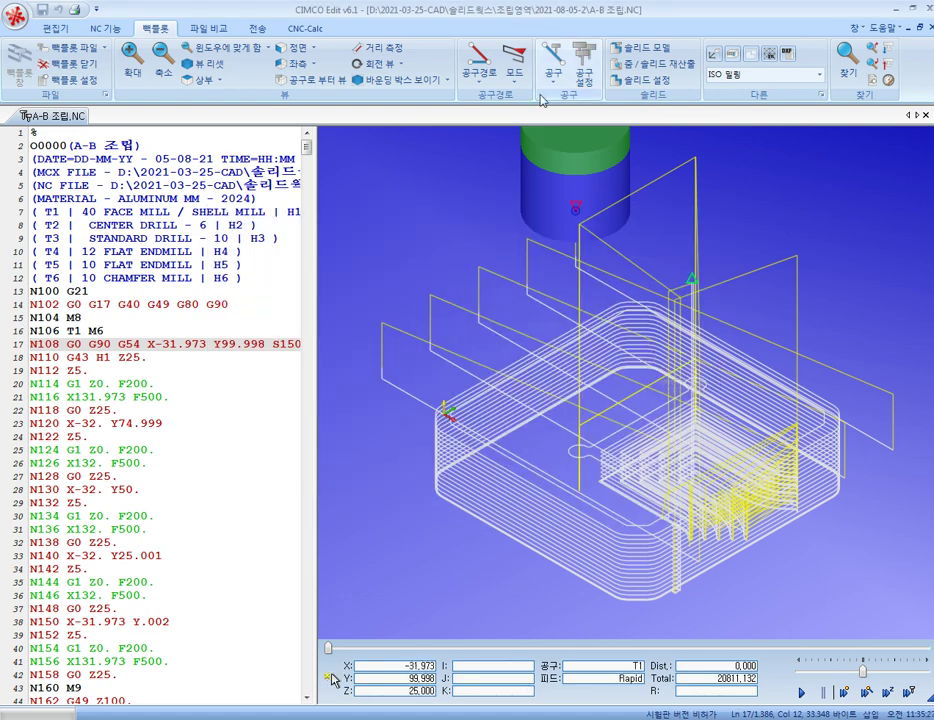
click(645, 52)
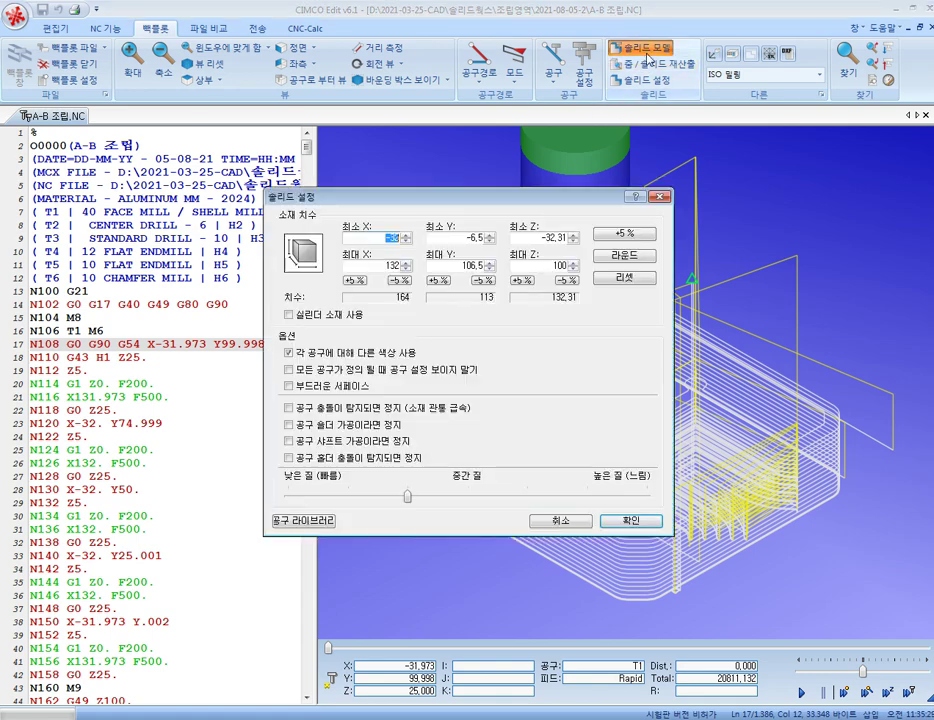
- Display the solid stock block and play the cutting simulation
click(632, 520)
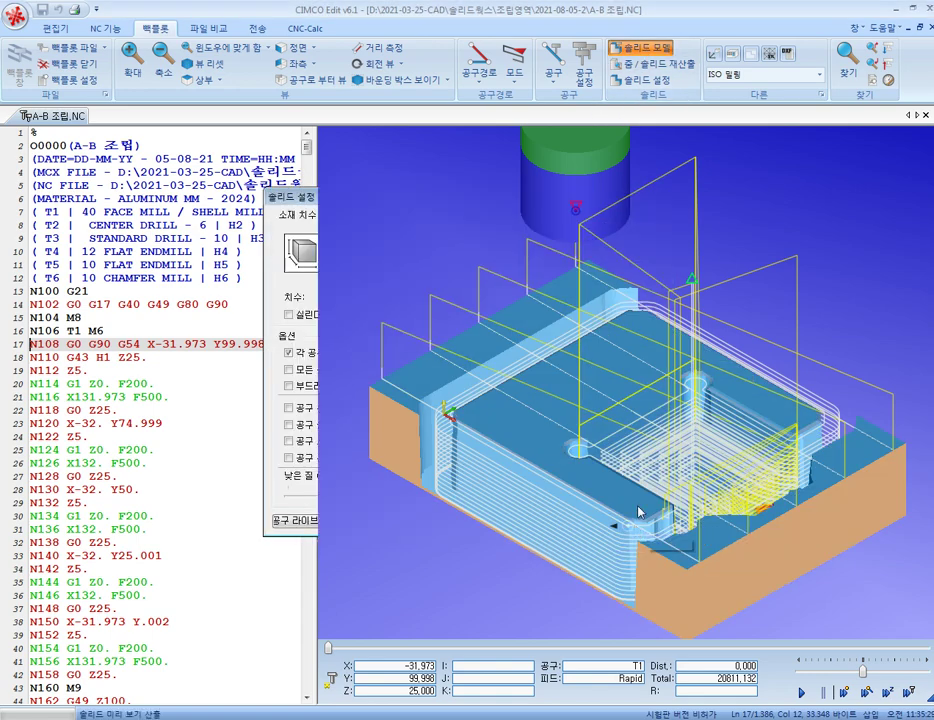
click(662, 66)
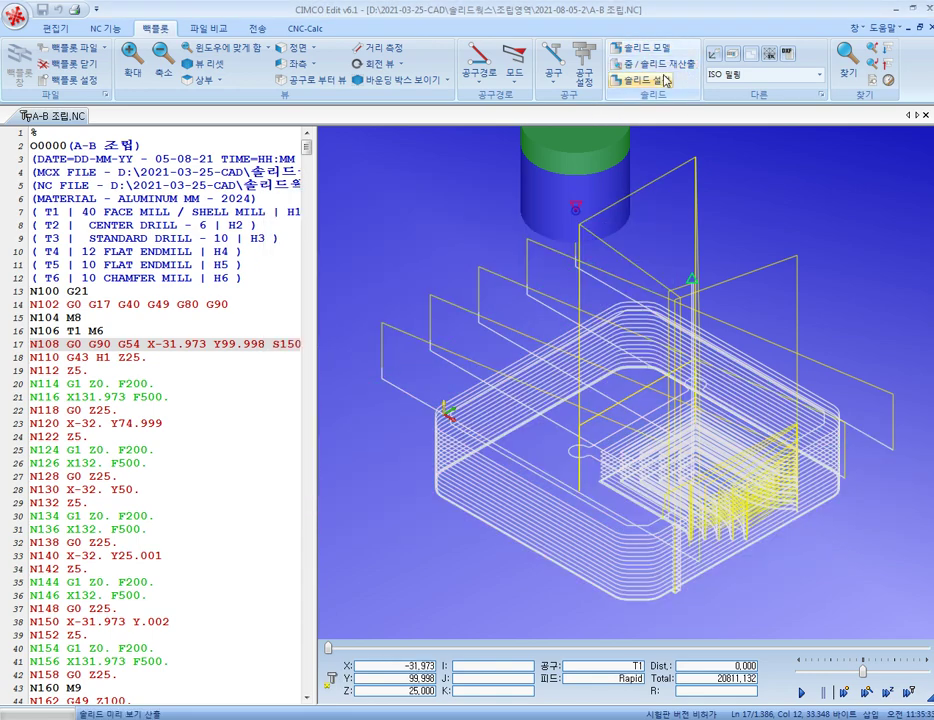
click(665, 82)
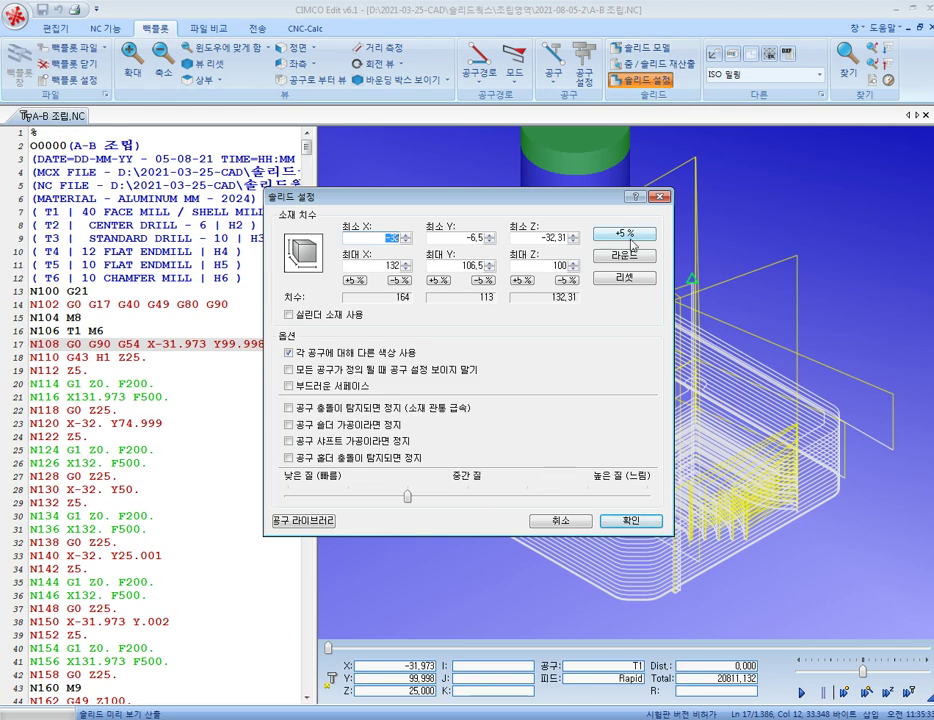
click(627, 526)
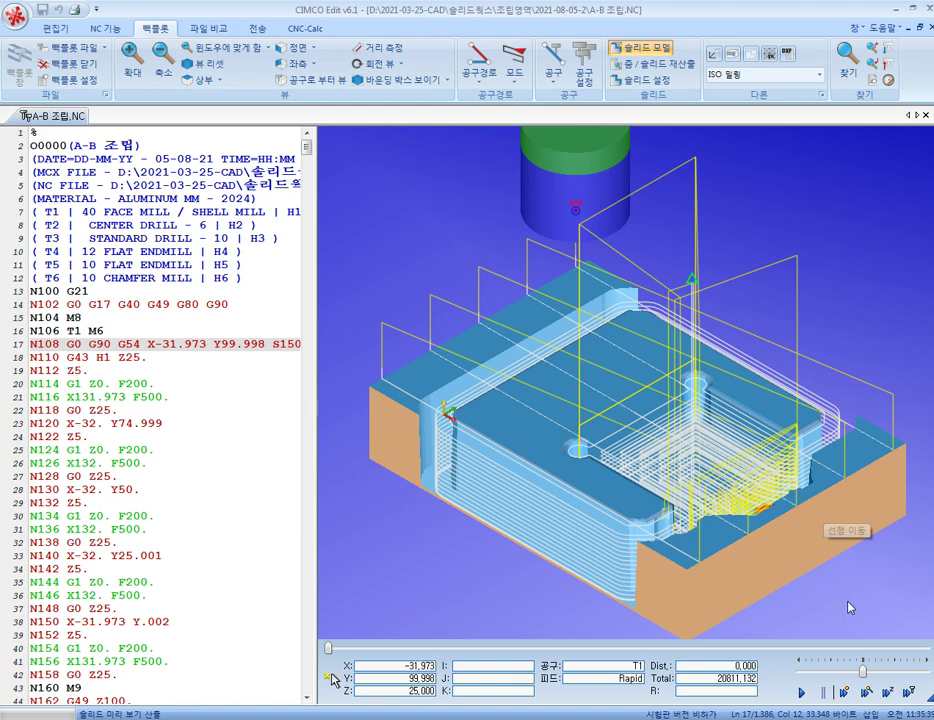
click(802, 692)
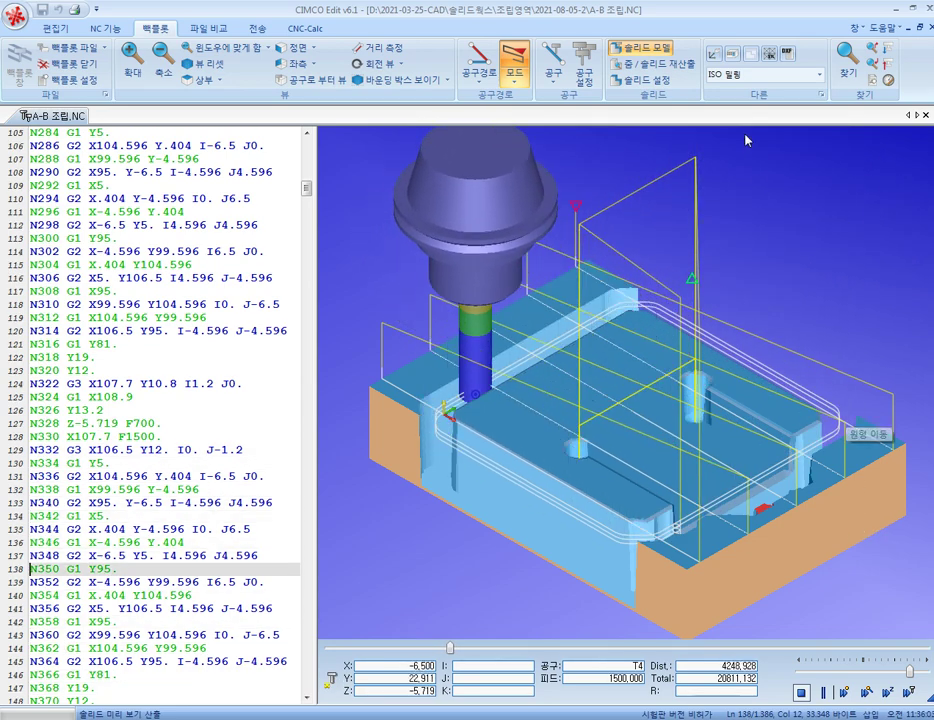
click(650, 89)
text(-31)
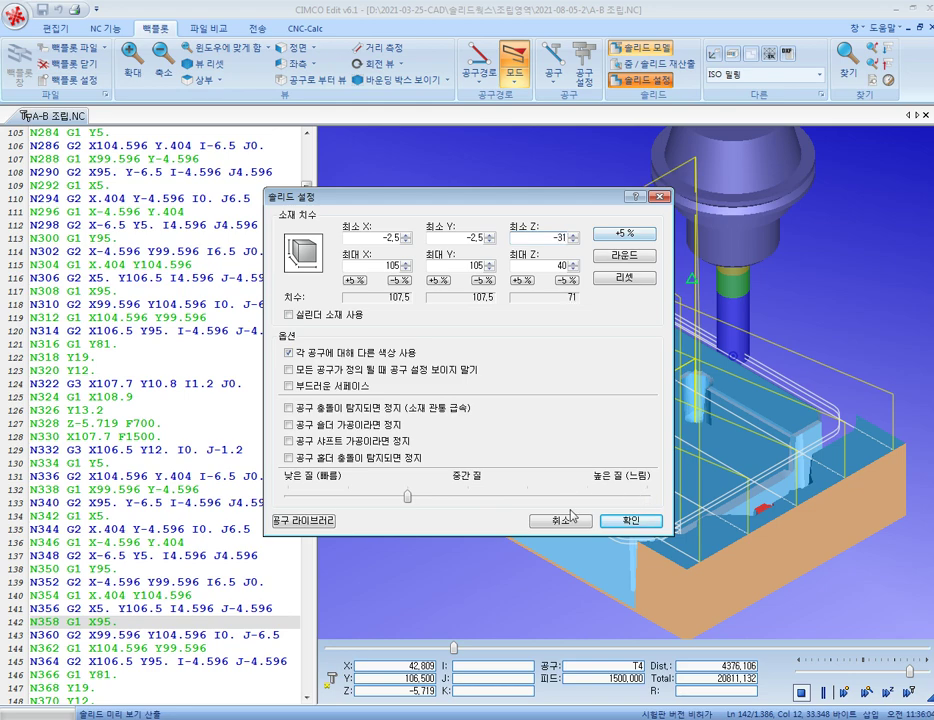
- Apply stock X/Y −2.5 to 105, Max Z 40, and run the simulation at maximum speed
click(635, 522)
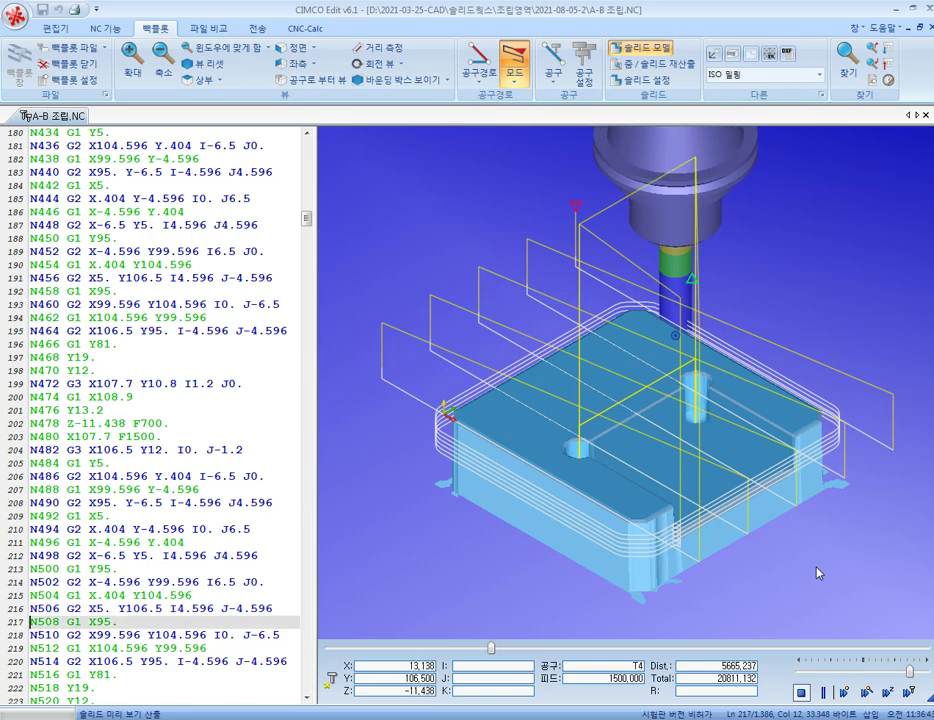
drag(909, 671, 922, 673)
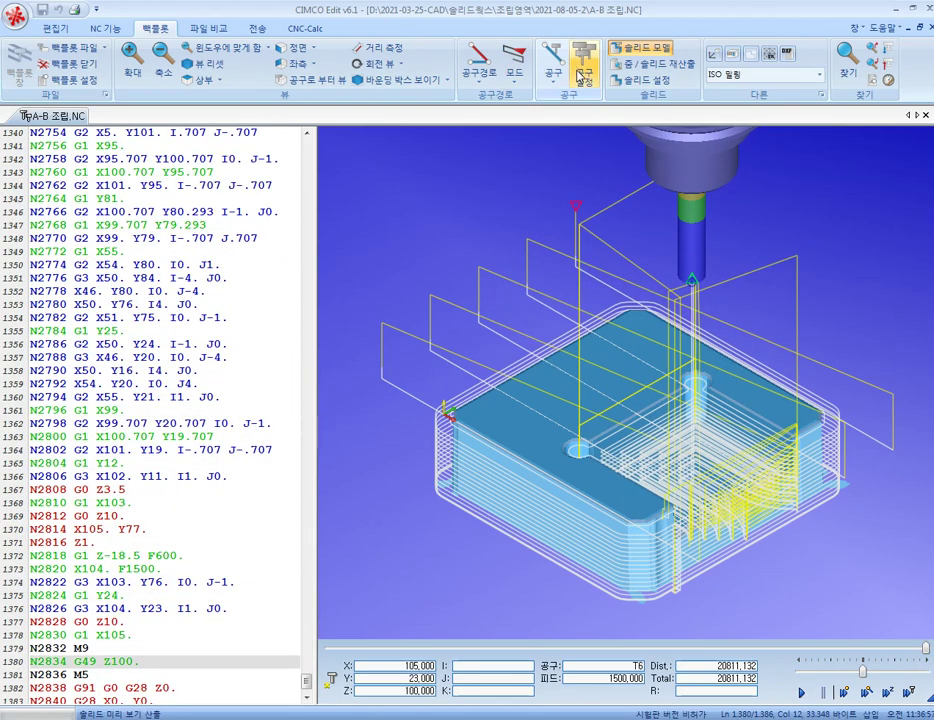
- Change the stock height, raising the stock top to Z 60
click(651, 88)
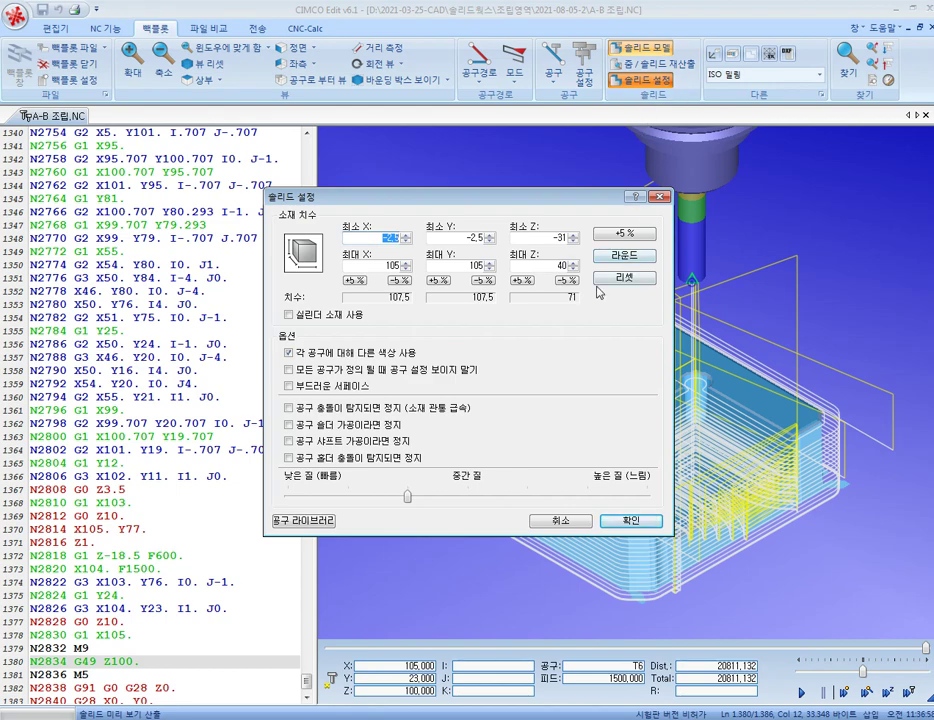
click(632, 521)
scroll(706, 527, up, 3)
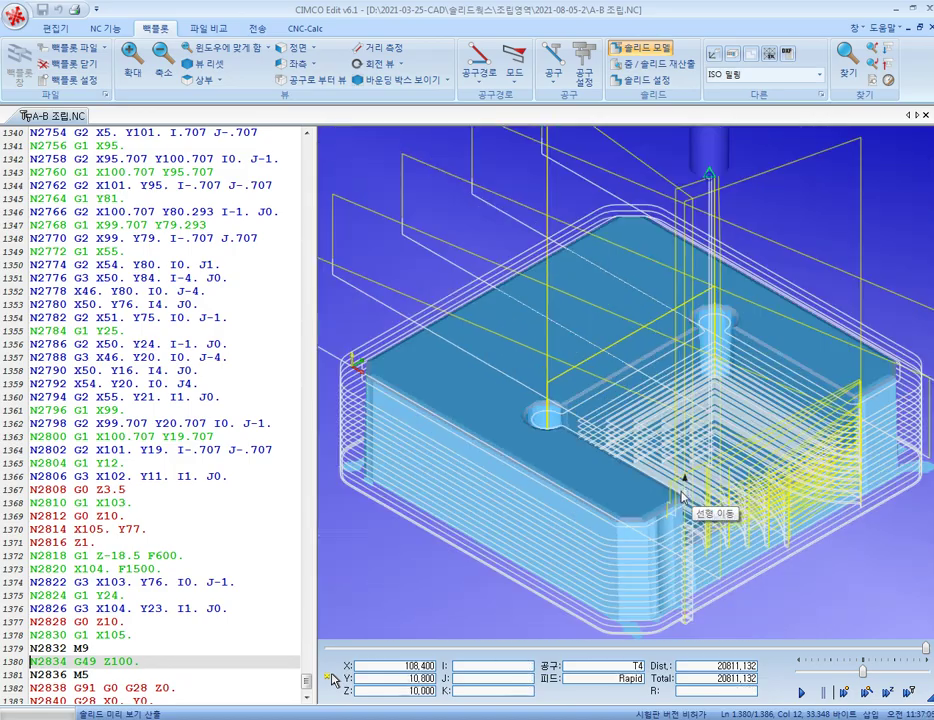
mouse_move(708, 483)
mouse_down()
mouse_move(683, 340)
mouse_move(703, 449)
mouse_move(615, 380)
mouse_move(647, 213)
mouse_up()
click(645, 80)
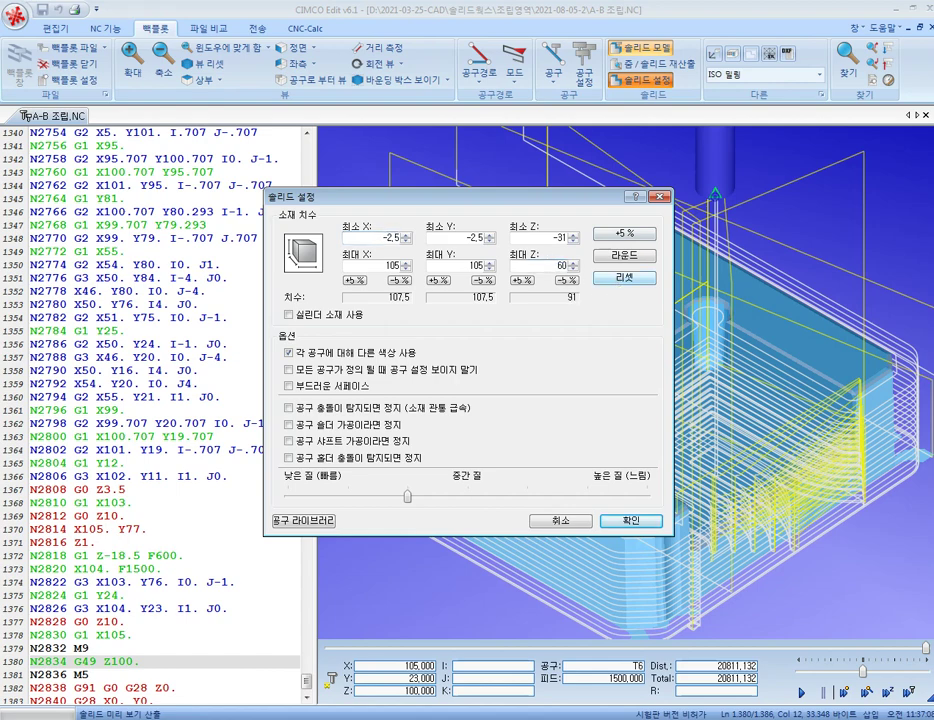
click(565, 521)
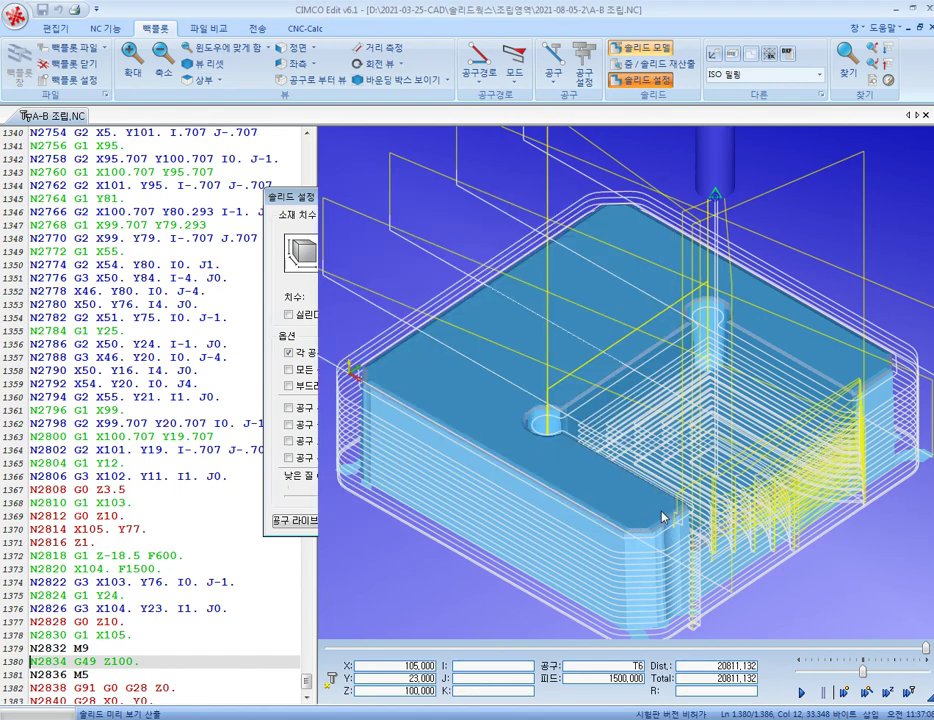
scroll(661, 517, down, 2)
scroll(661, 517, down, 2)
scroll(700, 454, up, 4)
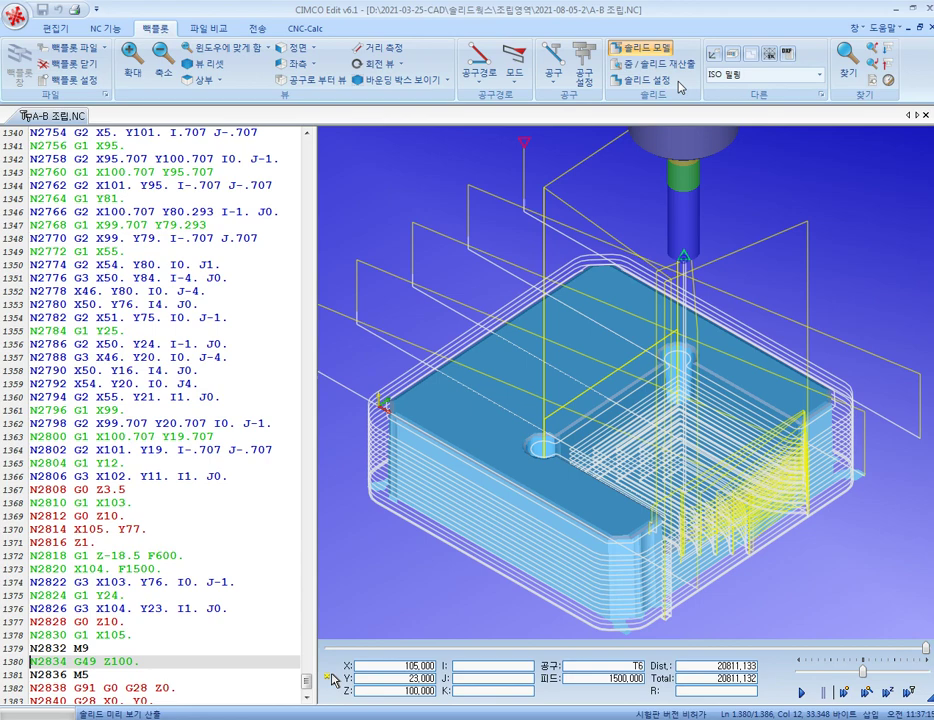
- Extend the stock bottom to Z −40, making a 100-tall block from −40 to 60
click(674, 82)
key(Return)
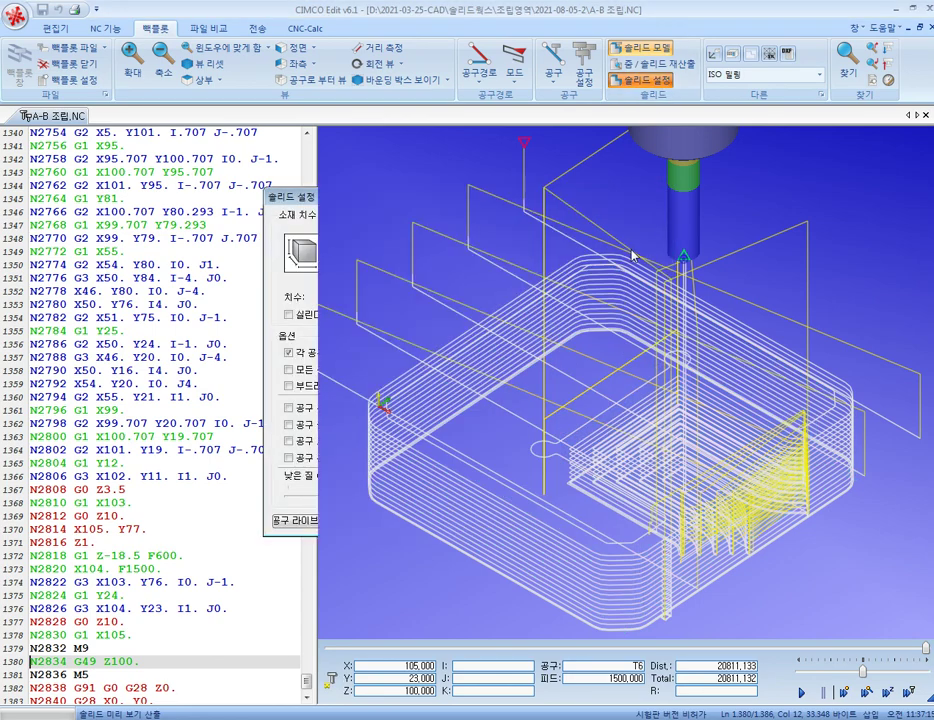
scroll(659, 409, down, 2)
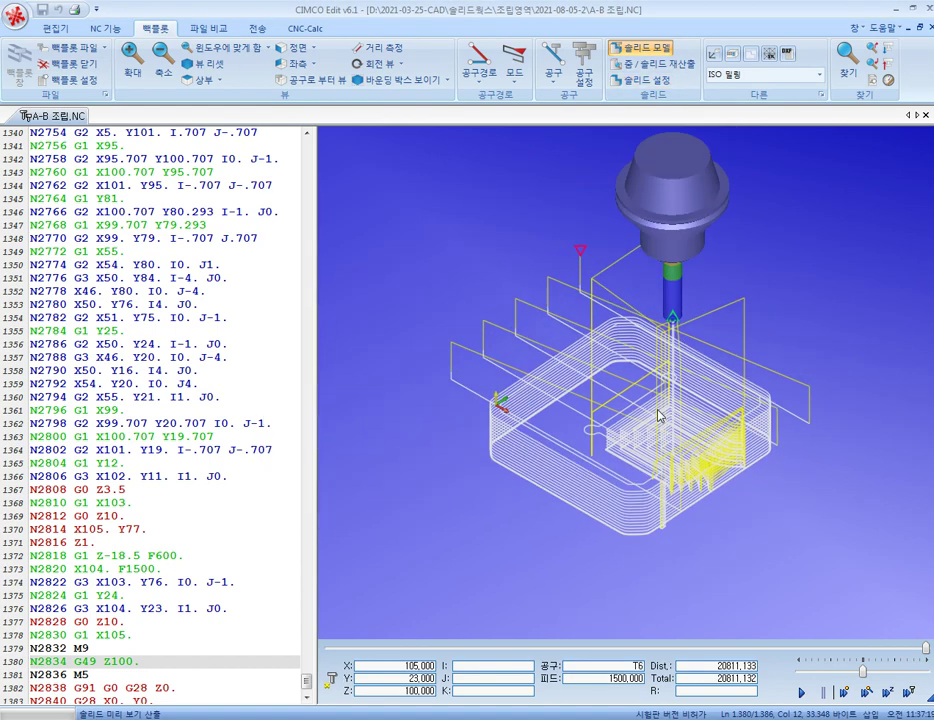
click(646, 82)
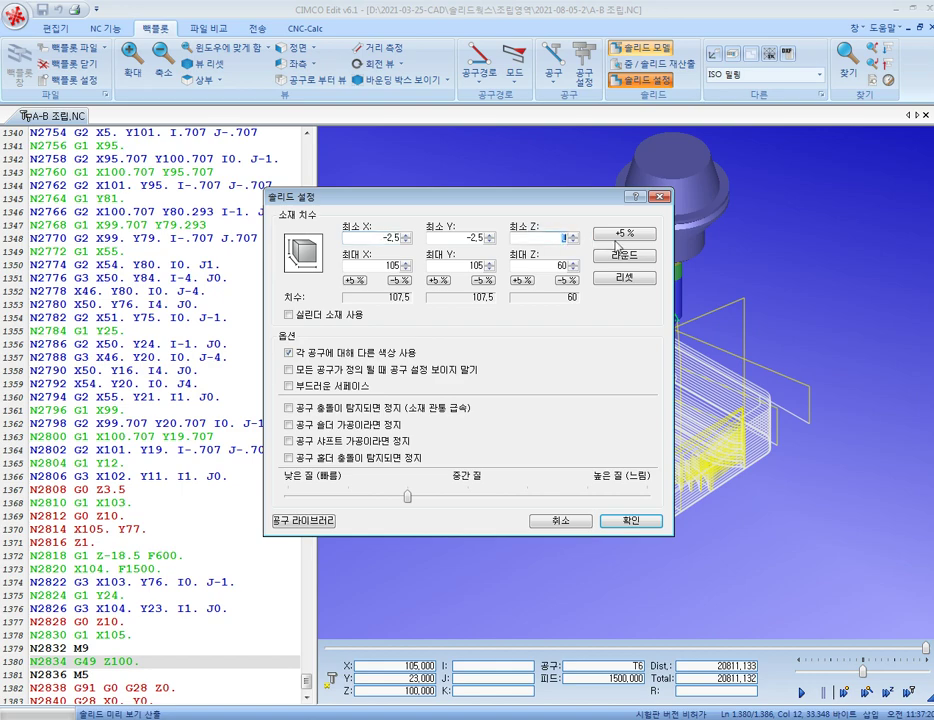
key(Return)
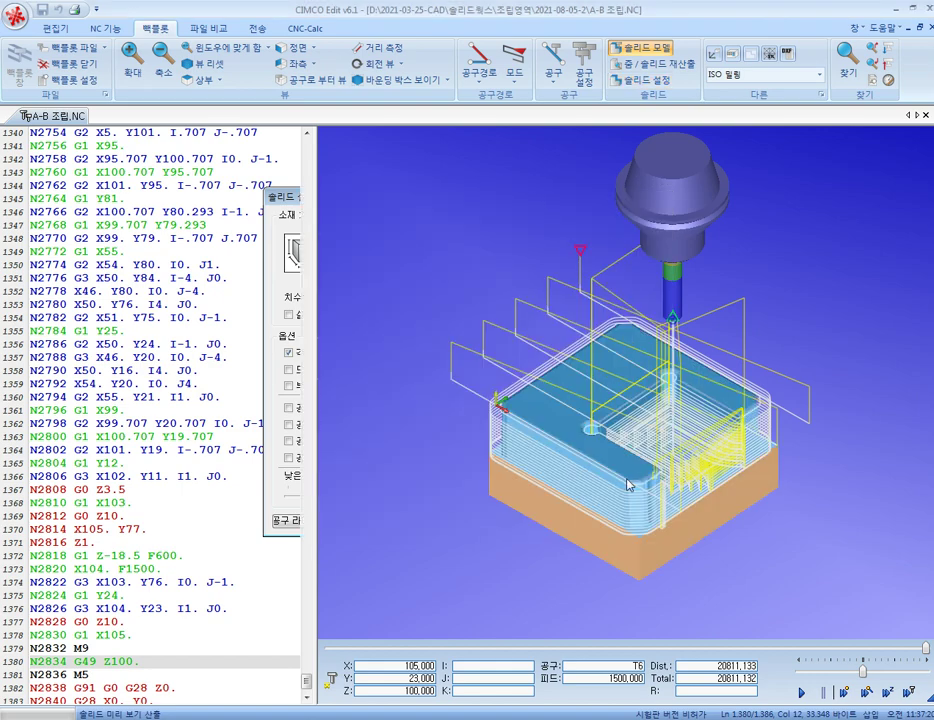
scroll(628, 485, up, 2)
click(652, 84)
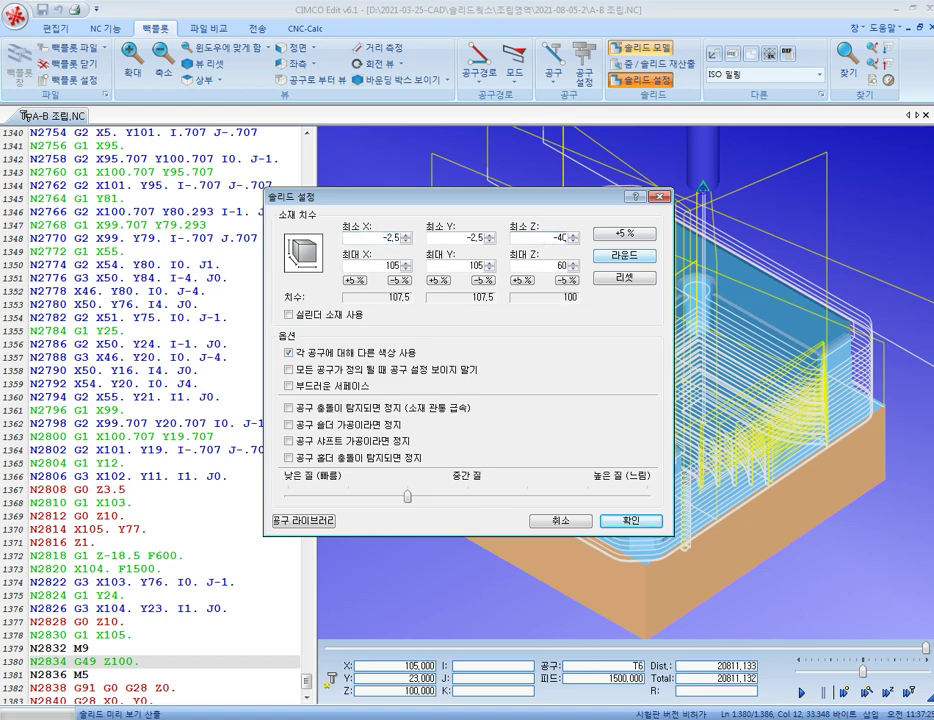
key(Return)
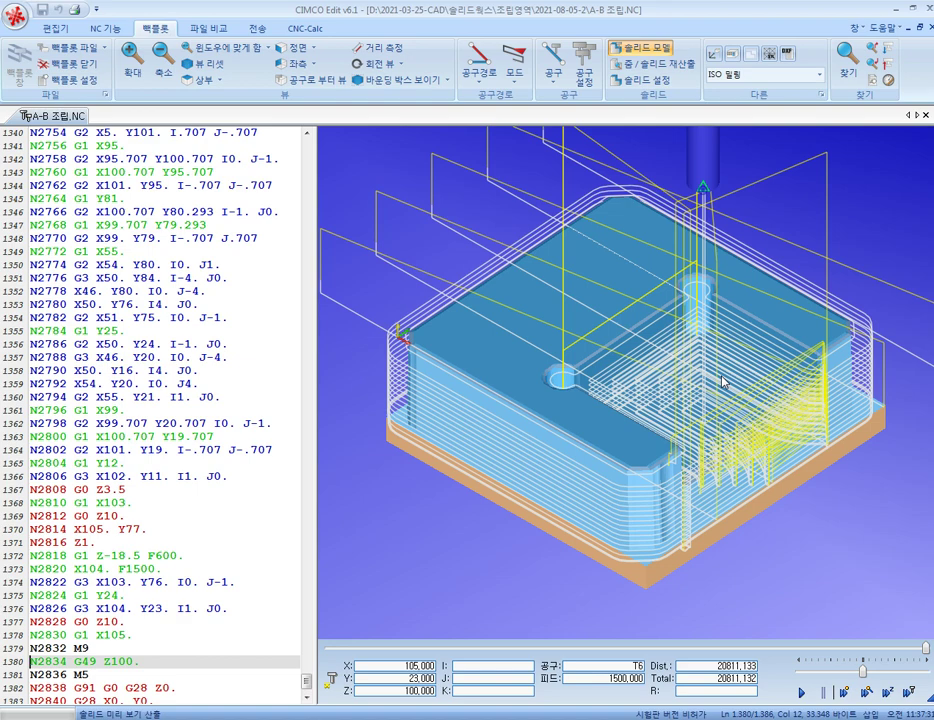
scroll(705, 383, down, 1)
scroll(718, 342, up, 2)
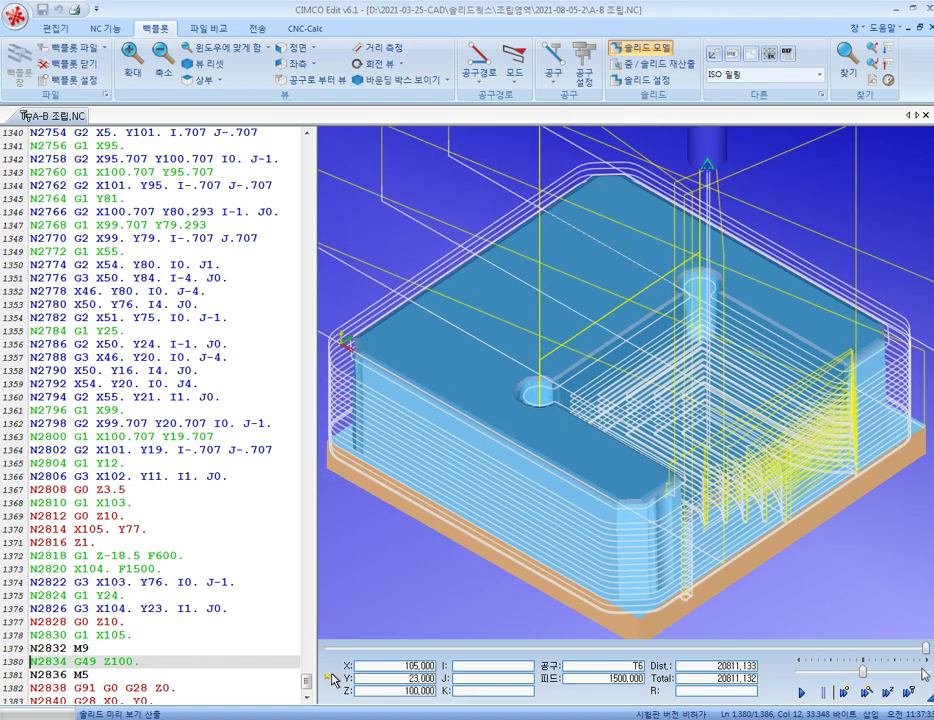
- Restart the cutting simulation on the 107.5 × 107.5 × 100 stock block
click(806, 697)
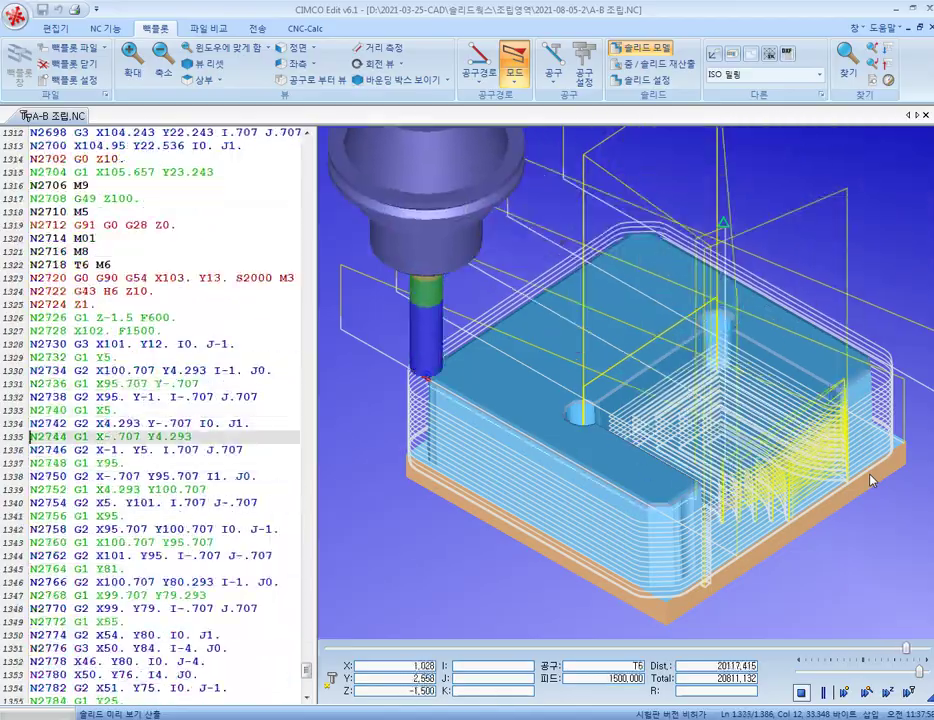
- Rotate and zoom around the finished part to inspect its pocket, holes and chamfers
drag(740, 386, 578, 375)
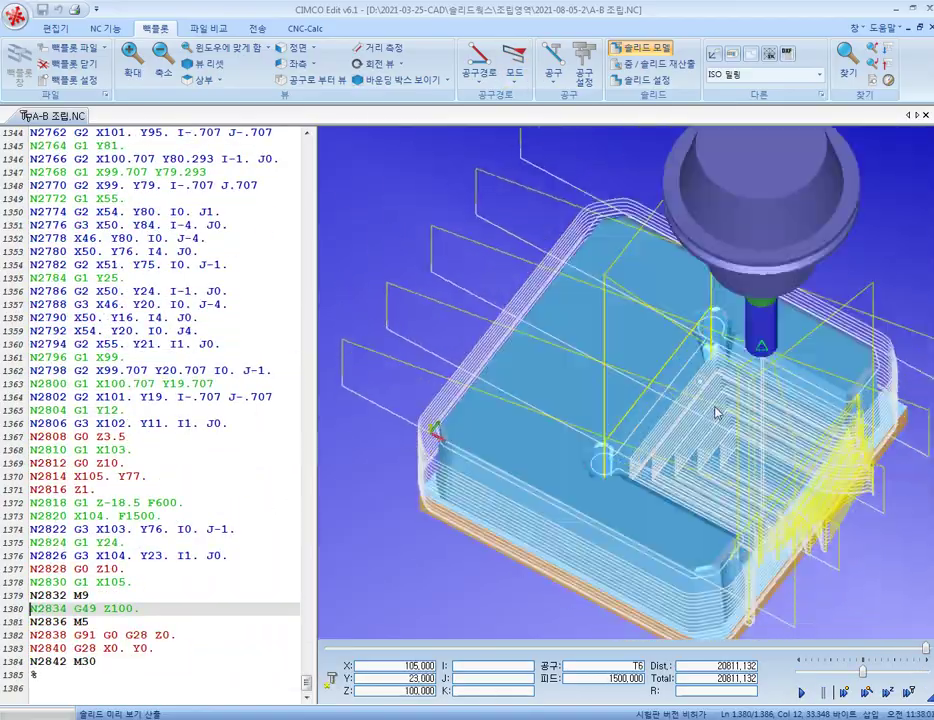
scroll(590, 380, up, 3)
scroll(700, 380, up, 3)
scroll(720, 350, up, 3)
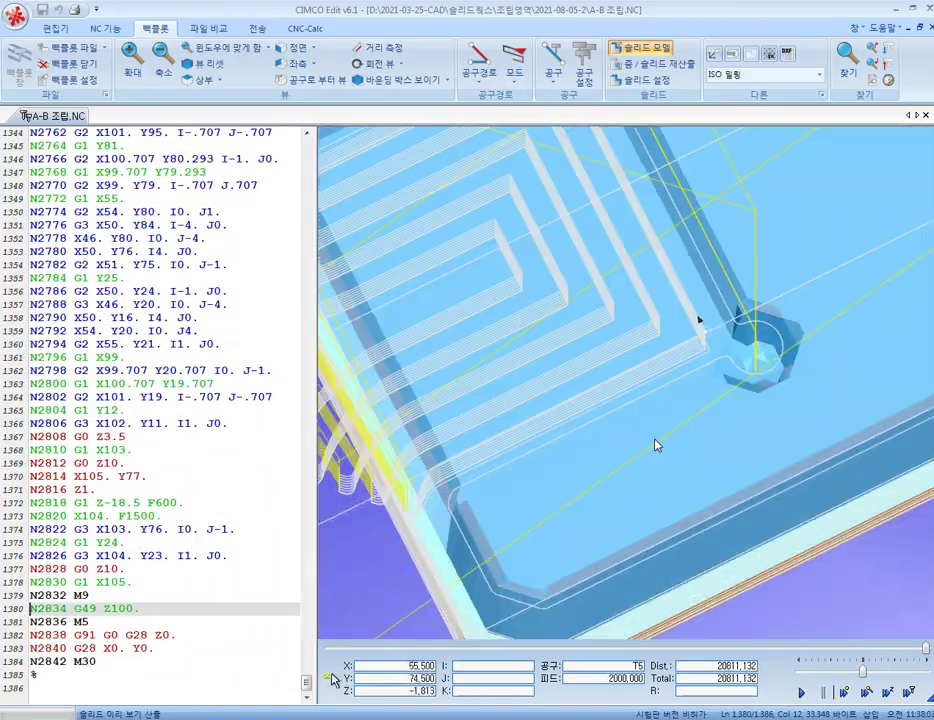
scroll(662, 428, up, 2)
scroll(662, 428, down, 5)
mouse_move(700, 384)
mouse_down()
mouse_move(621, 272)
mouse_move(560, 335)
mouse_up()
scroll(555, 330, up, 2)
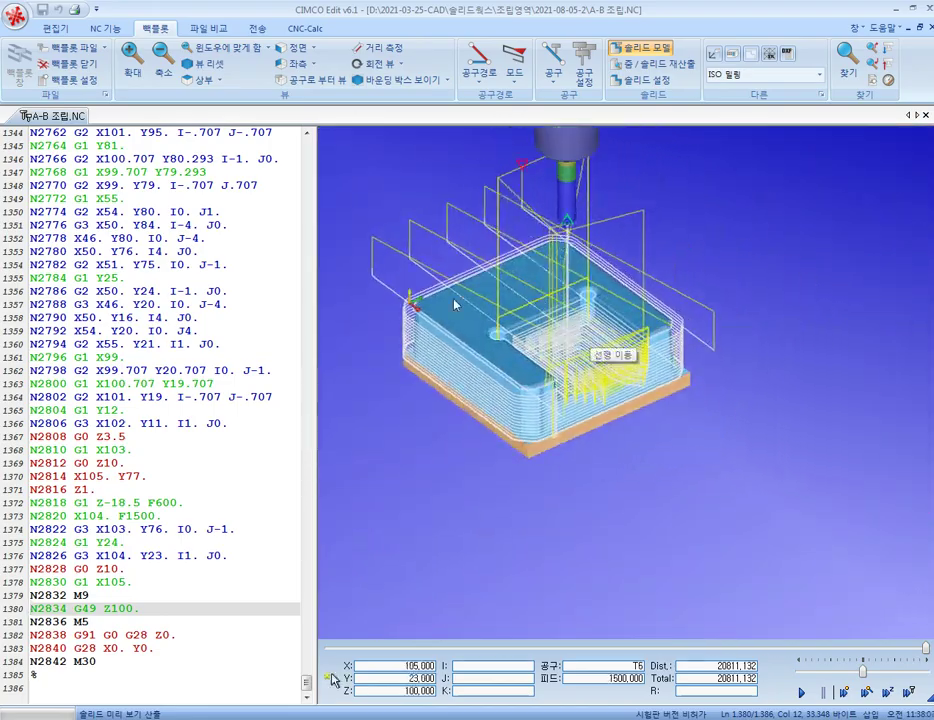
scroll(546, 322, up, 3)
scroll(600, 340, down, 1)
scroll(698, 365, down, 3)
scroll(734, 302, down, 2)
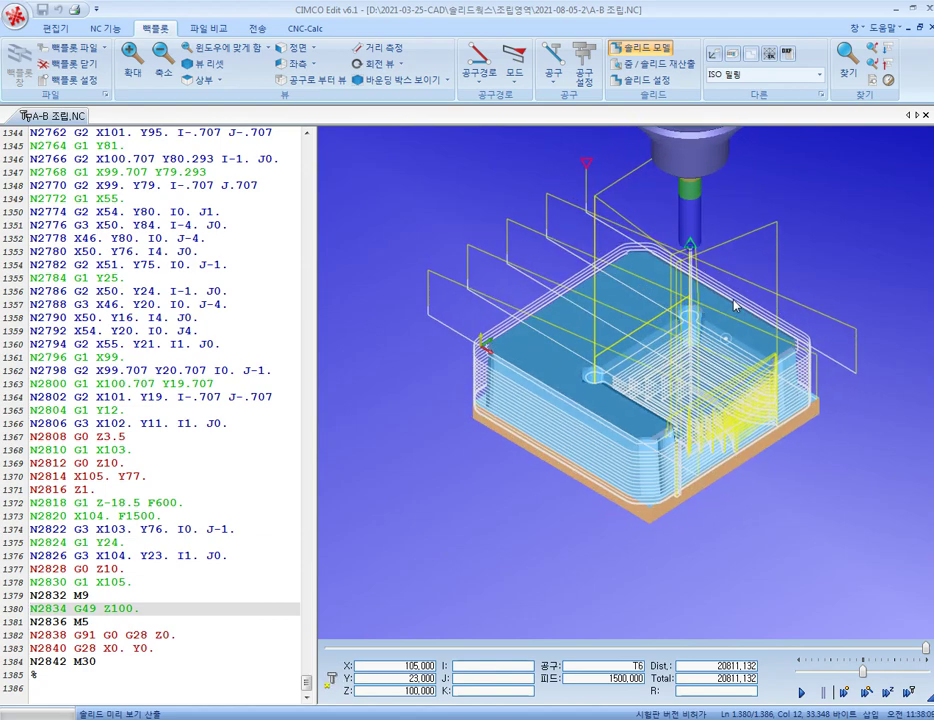
scroll(720, 270, up, 1)
scroll(515, 295, down, 1)
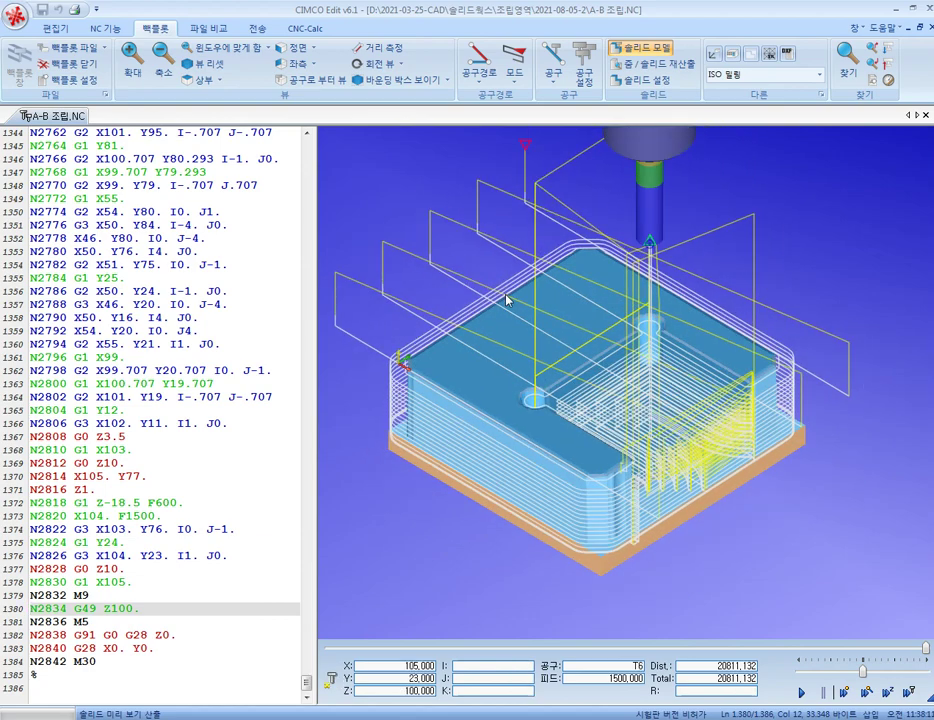
scroll(415, 288, up, 1)
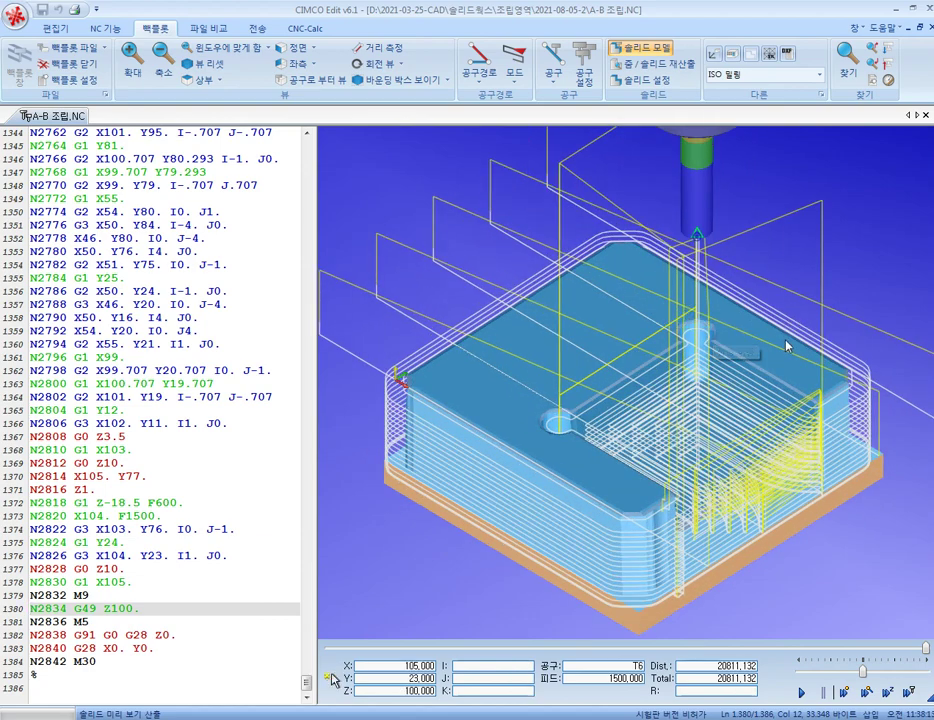